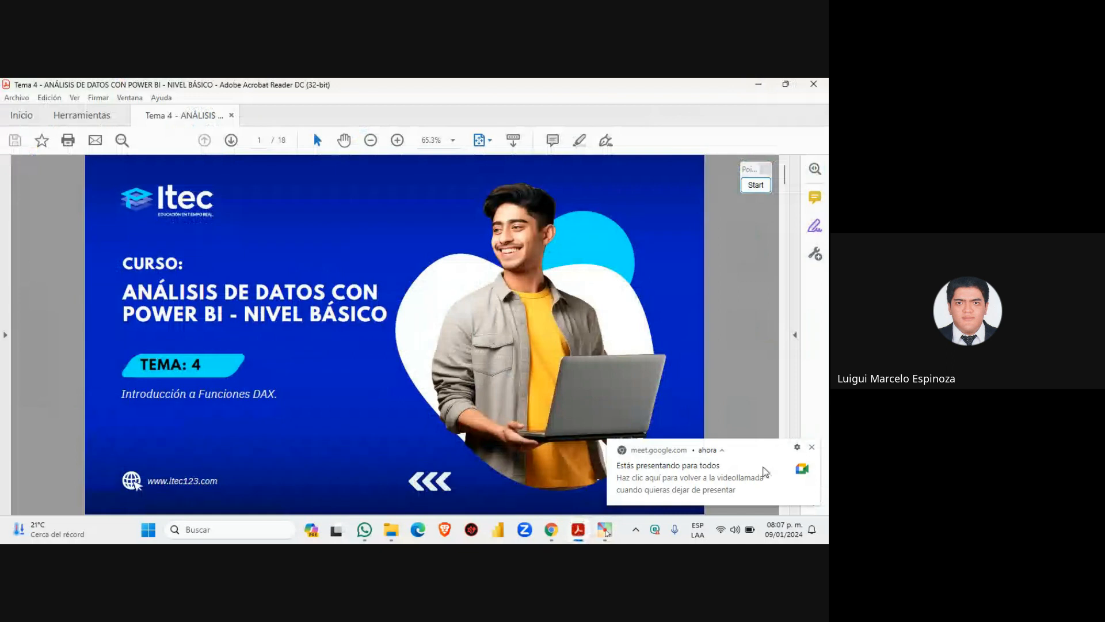
# Dismiss the Meet notification, highlight the Funciones DAX subtitle, and scroll to the Índice slide
pyautogui.click(811, 446)
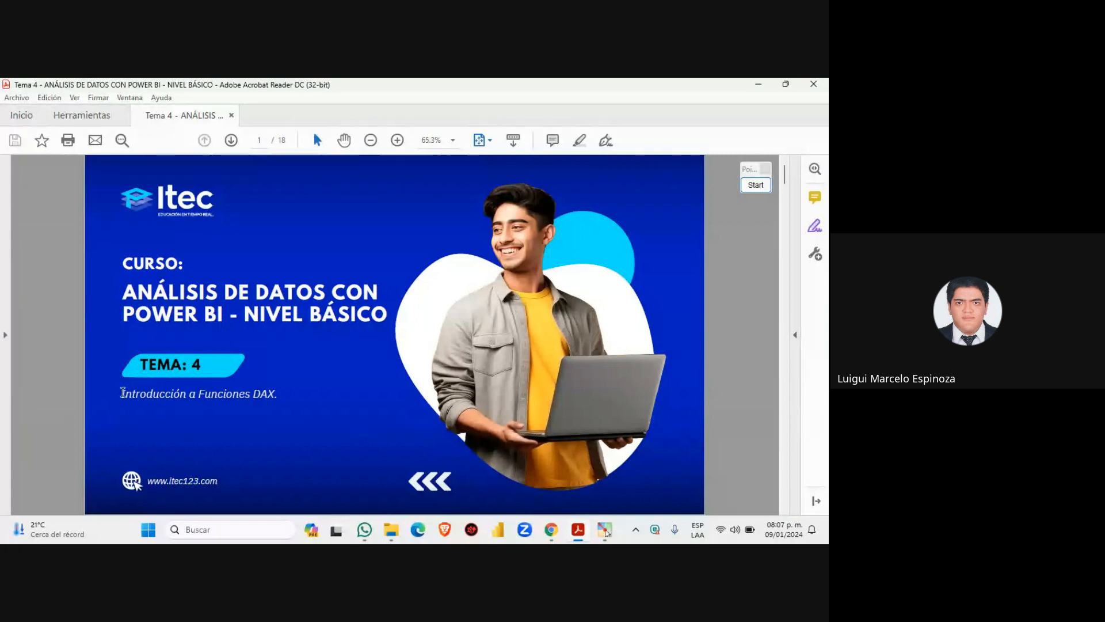
pyautogui.moveTo(128, 394); pyautogui.dragTo(289, 392)
pyautogui.scroll(-1, 299, 372)
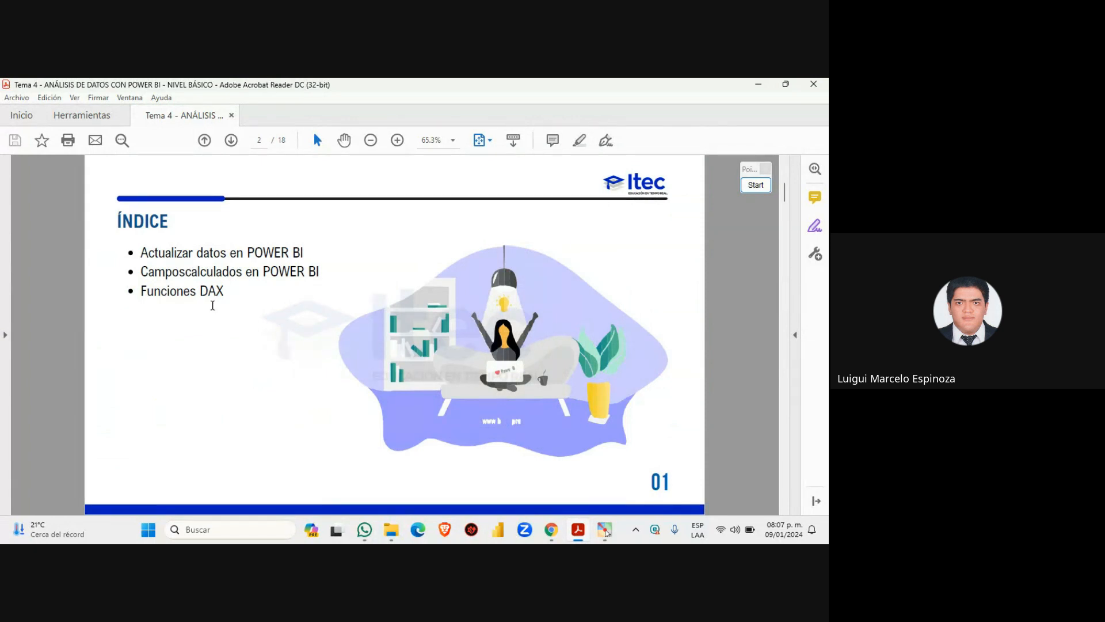
# Box the three index topics, arrow Funciones DAX, clear the marks, and scroll to page 3
pyautogui.click(754, 185)
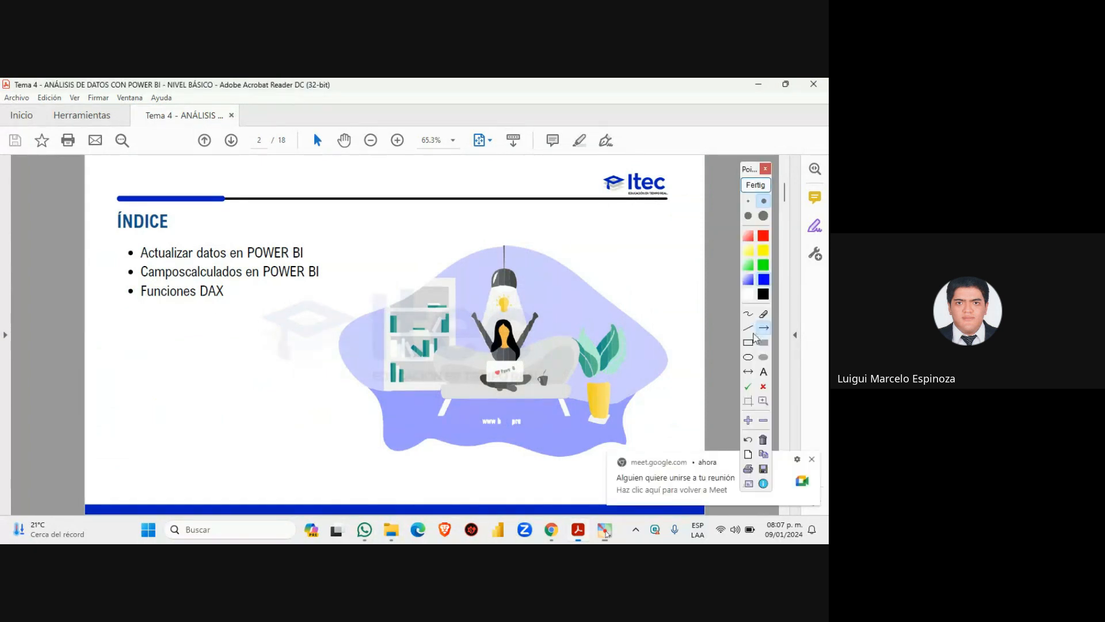
pyautogui.click(748, 343)
pyautogui.moveTo(119, 234)
pyautogui.mouseDown()
pyautogui.moveTo(194, 272)
pyautogui.moveTo(334, 312)
pyautogui.mouseUp()
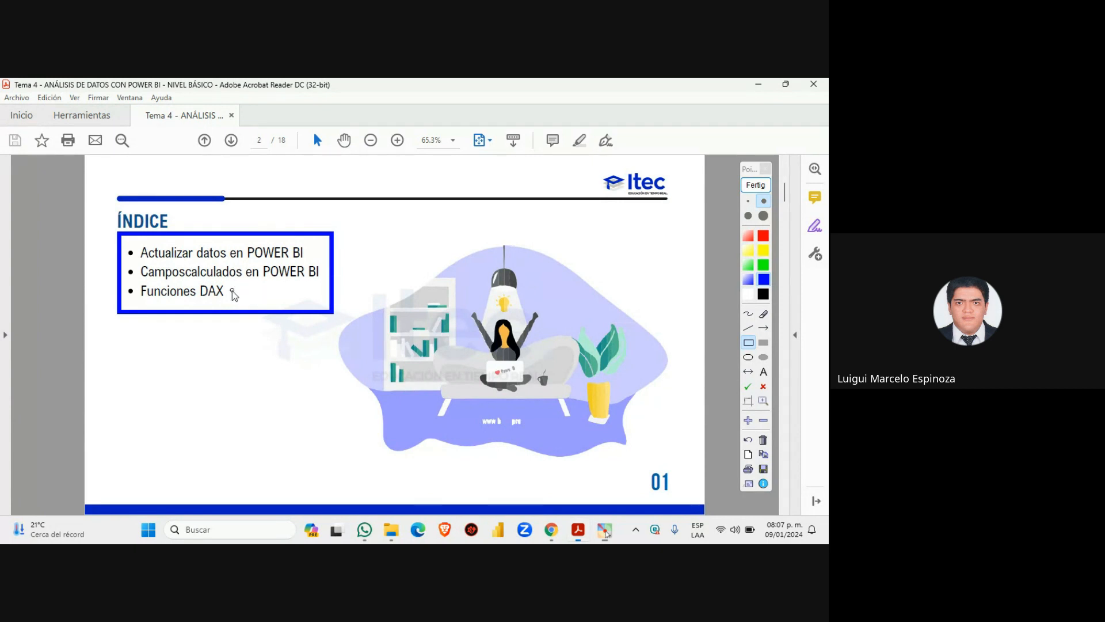
pyautogui.click(763, 328)
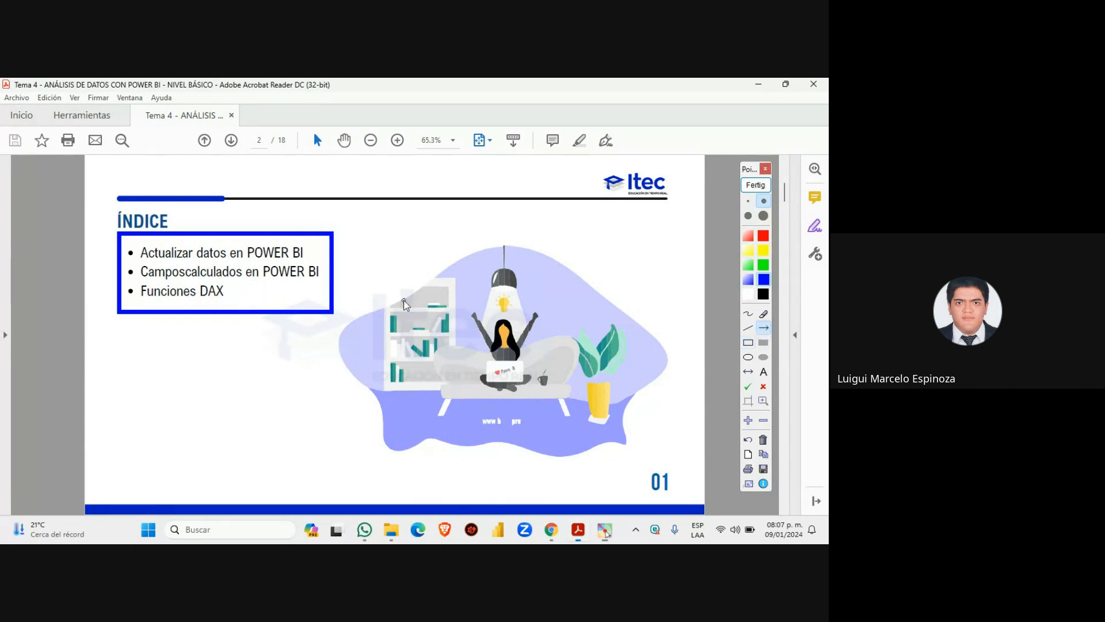
pyautogui.moveTo(402, 300); pyautogui.dragTo(233, 292)
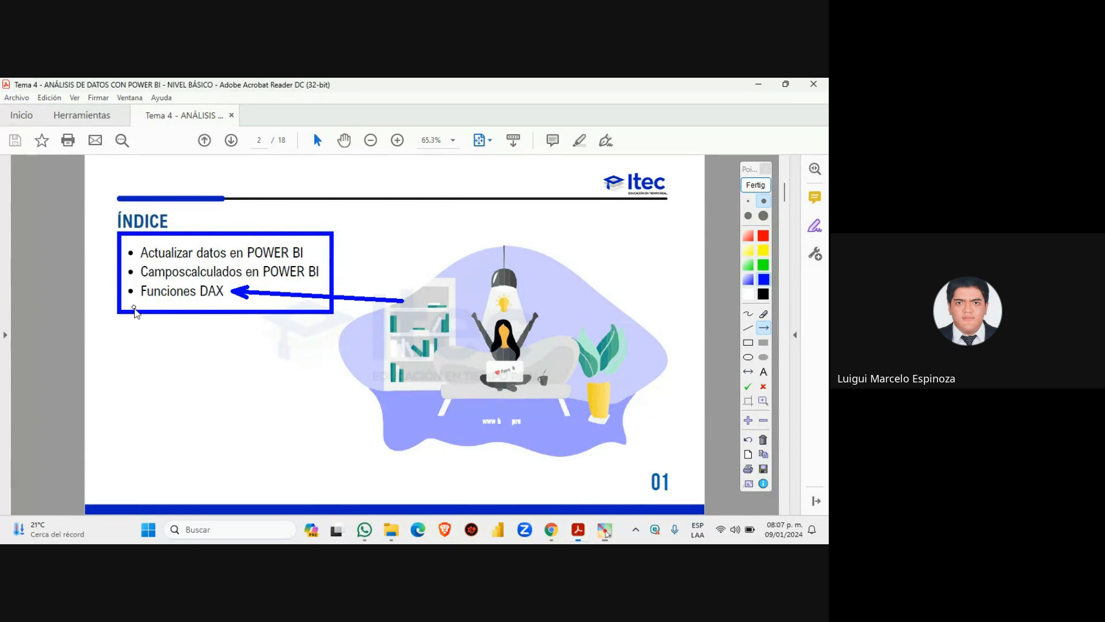
pyautogui.click(756, 185)
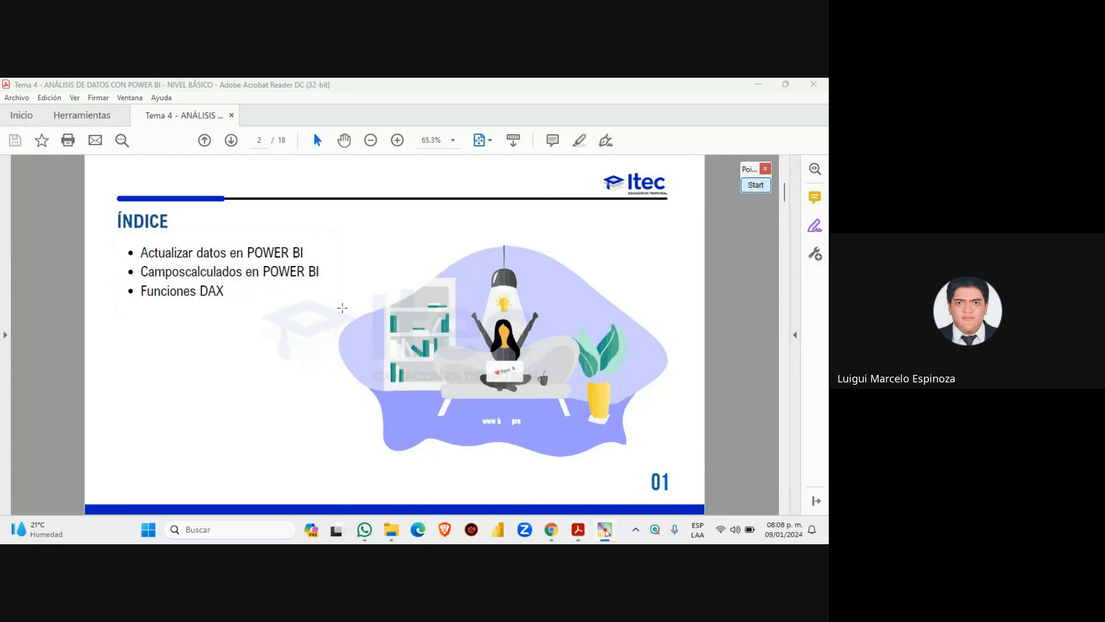
pyautogui.scroll(-1, 305, 343)
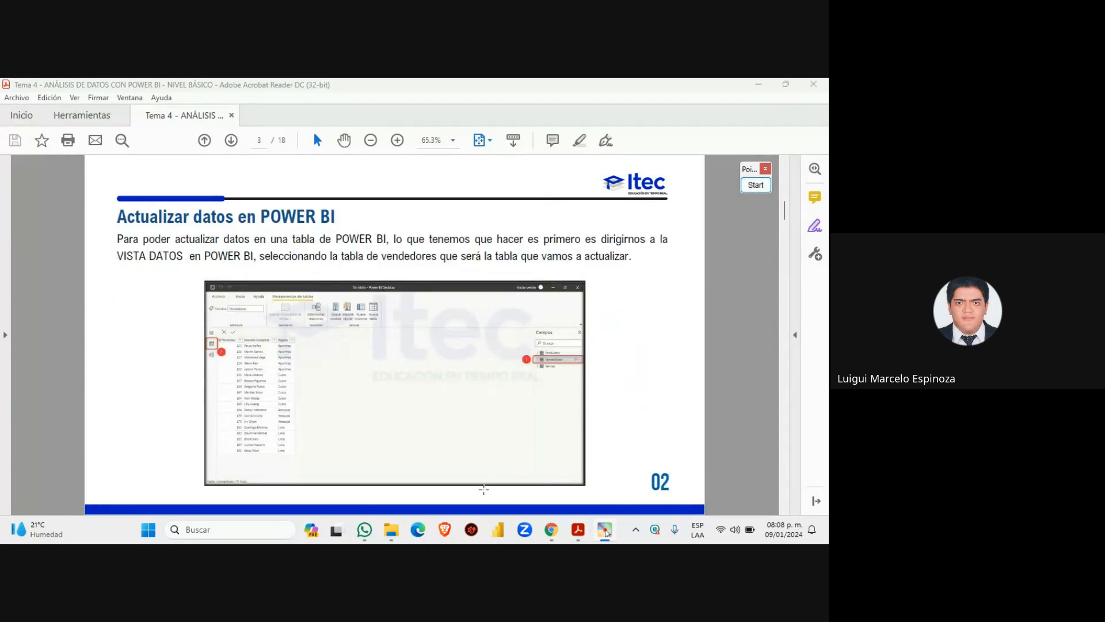
# In the course folder, briefly outline the 4.1 TABLA DE VENDEDORES entry, then select it for preview
pyautogui.click(392, 529)
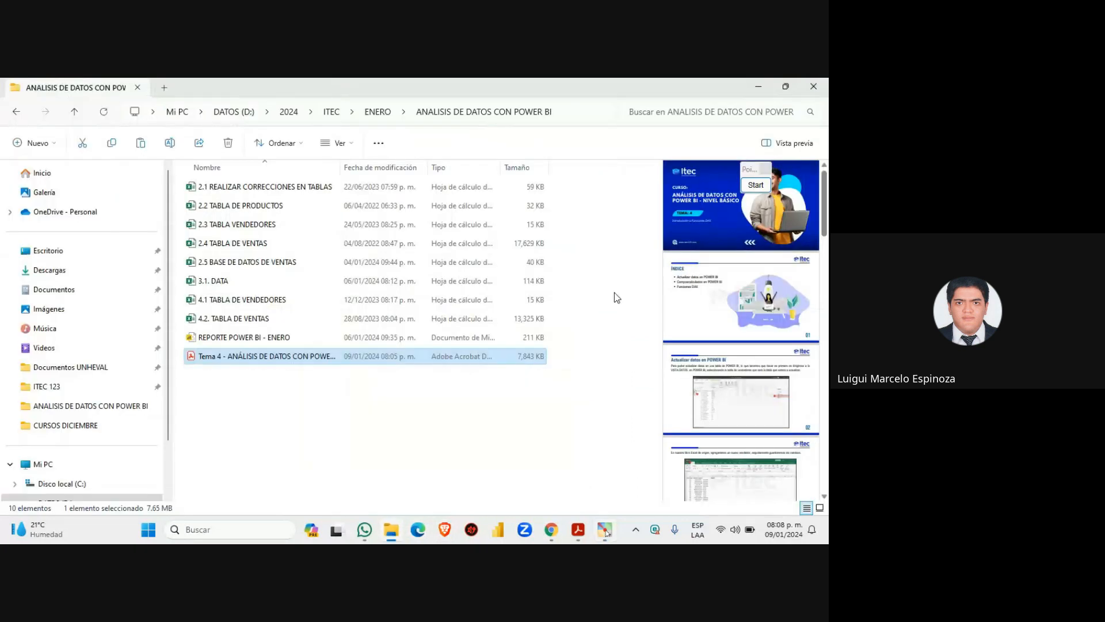
pyautogui.moveTo(750, 170); pyautogui.dragTo(764, 121)
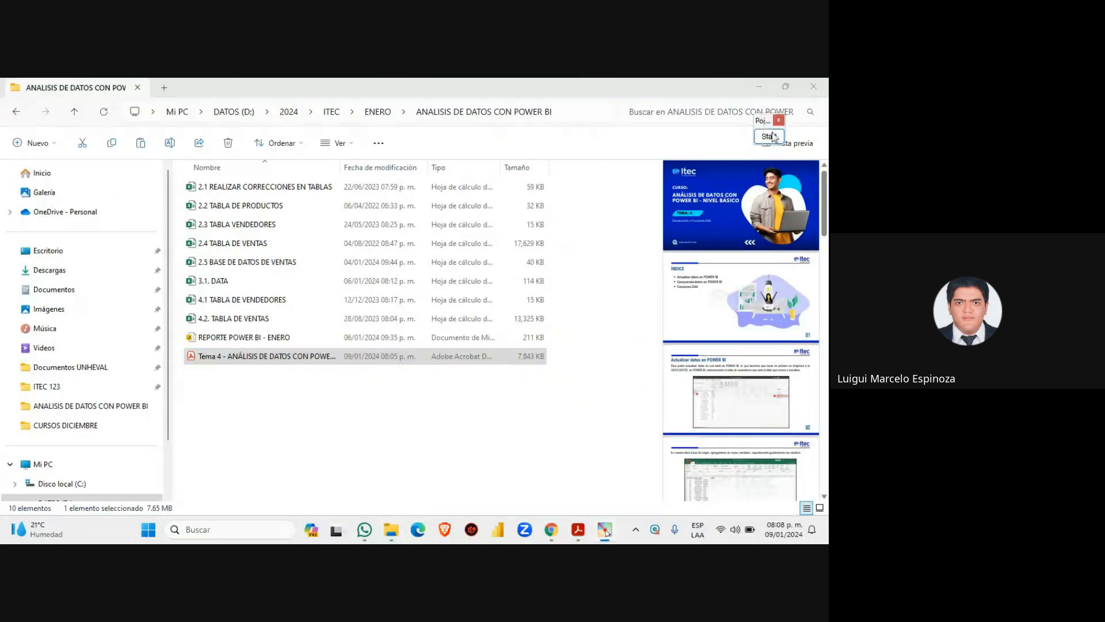
pyautogui.click(770, 139)
pyautogui.click(762, 295)
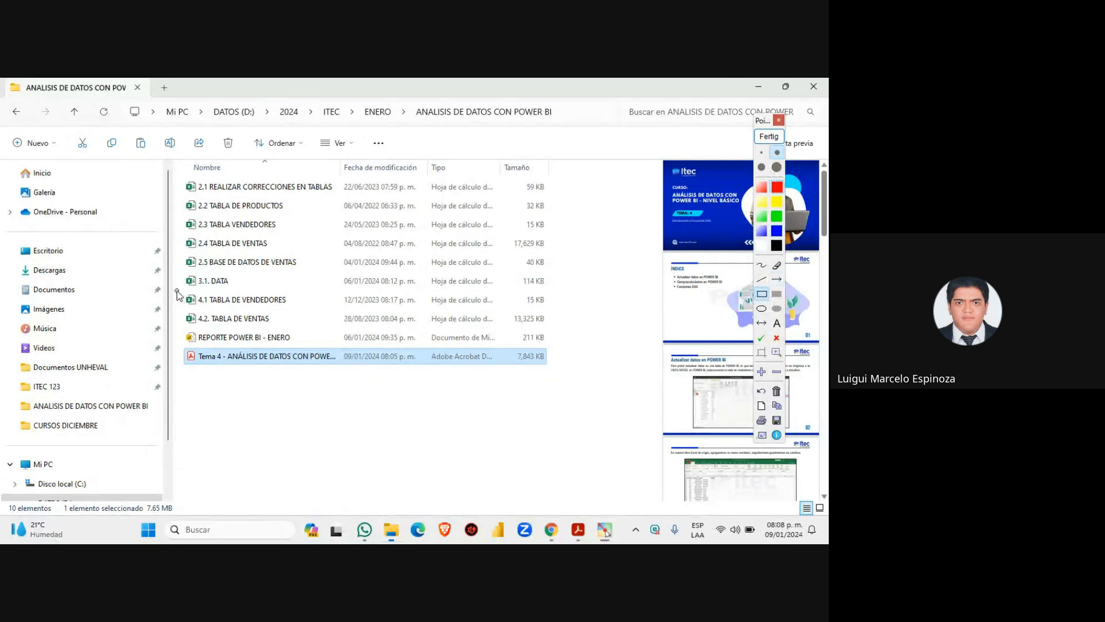
pyautogui.moveTo(176, 290)
pyautogui.mouseDown()
pyautogui.moveTo(285, 306)
pyautogui.moveTo(557, 312)
pyautogui.mouseUp()
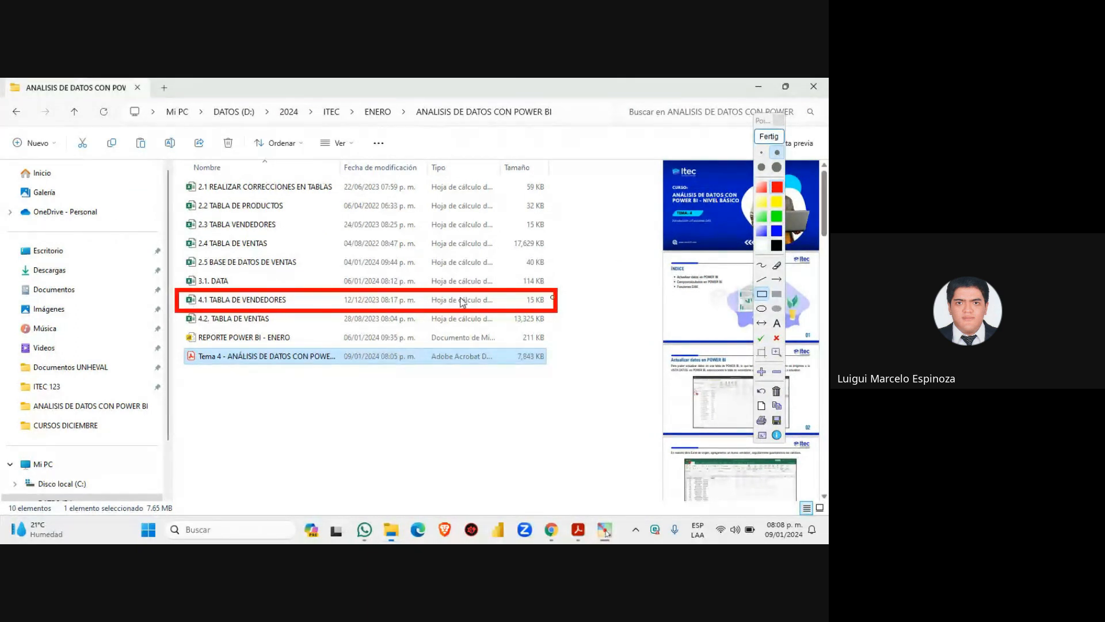
pyautogui.click(769, 136)
pyautogui.click(242, 302)
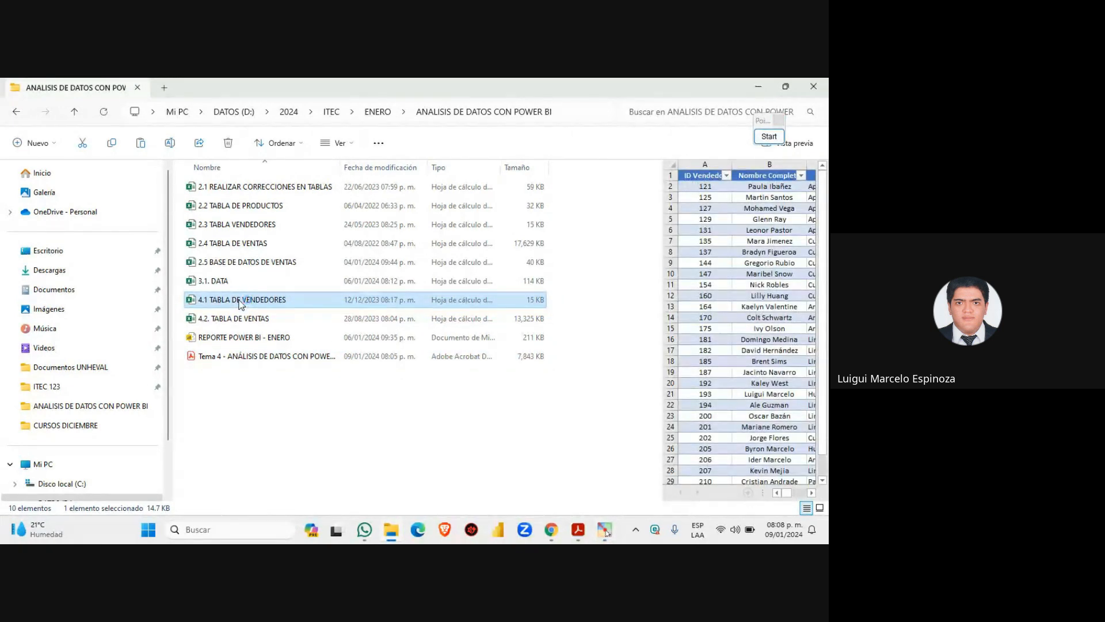
# Open 4.1 TABLA DE VENDEDORES in a maximized Excel window with editing enabled
pyautogui.doubleClick(240, 300)
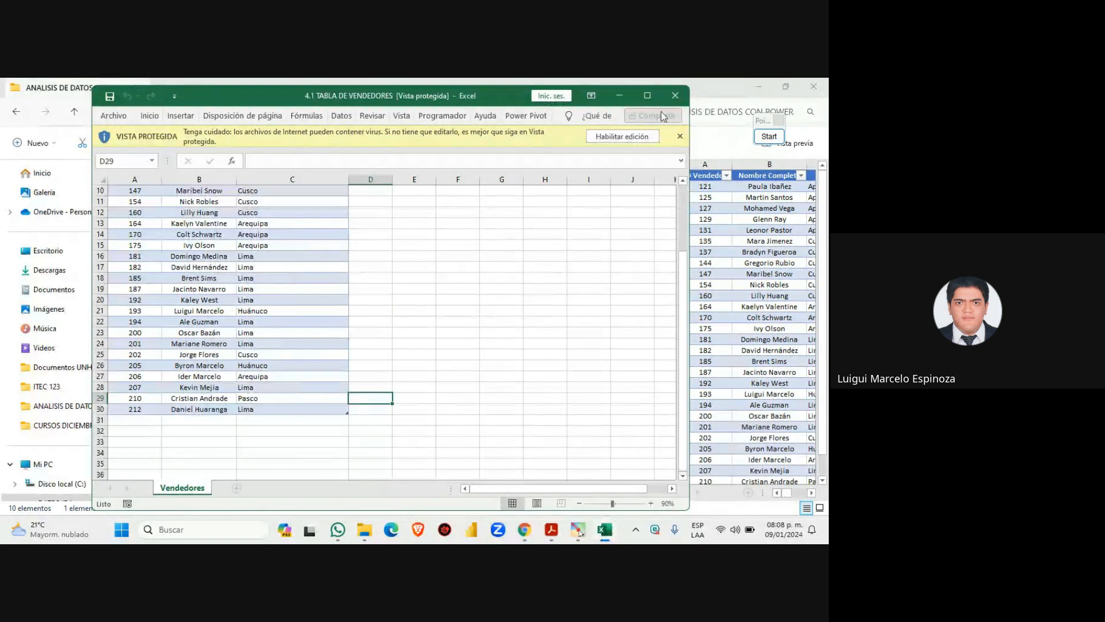
pyautogui.click(647, 95)
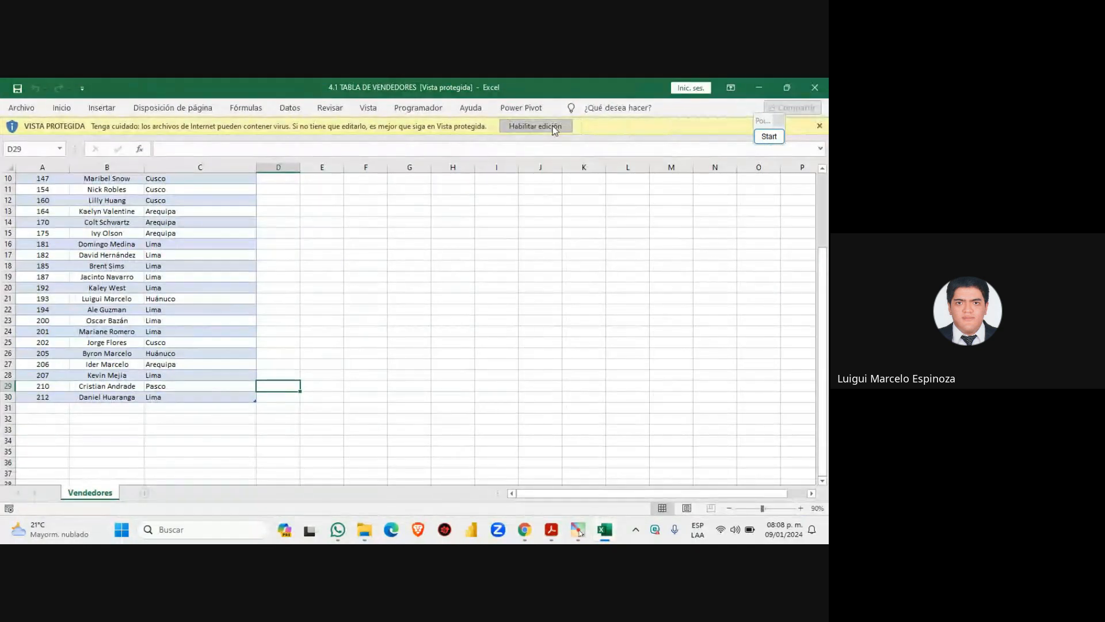
pyautogui.click(524, 128)
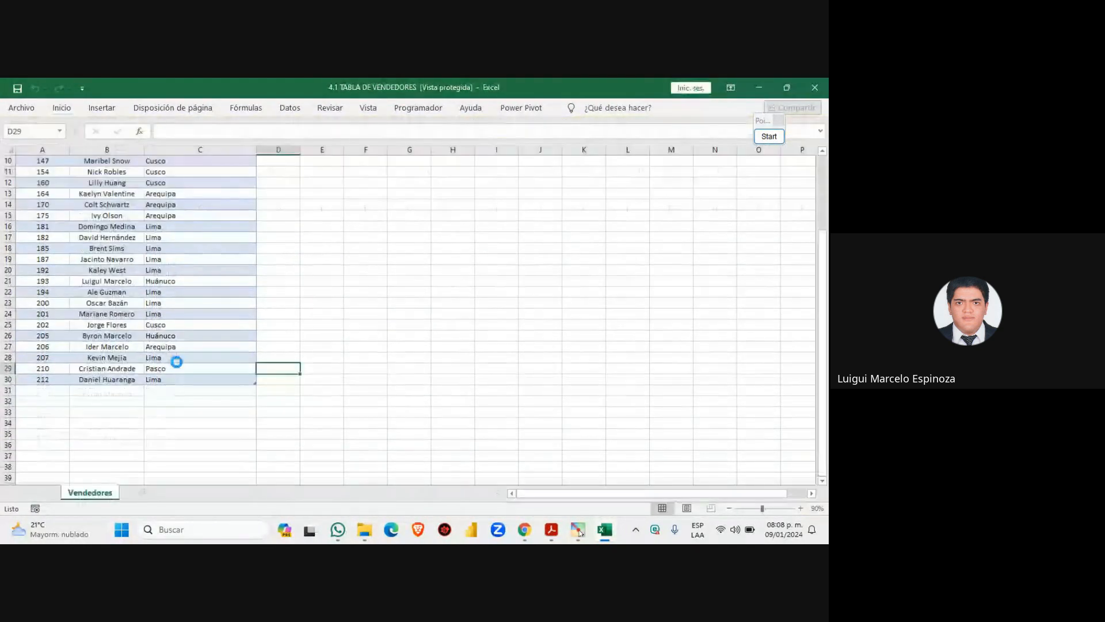
pyautogui.scroll(-11, 177, 362)
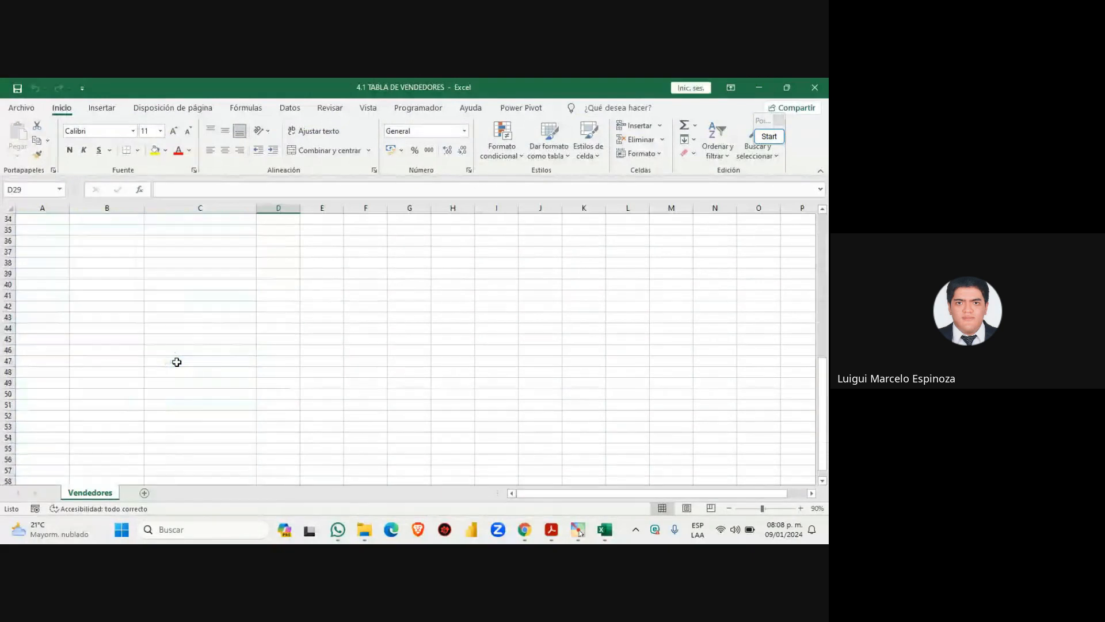
pyautogui.scroll(12, 176, 362)
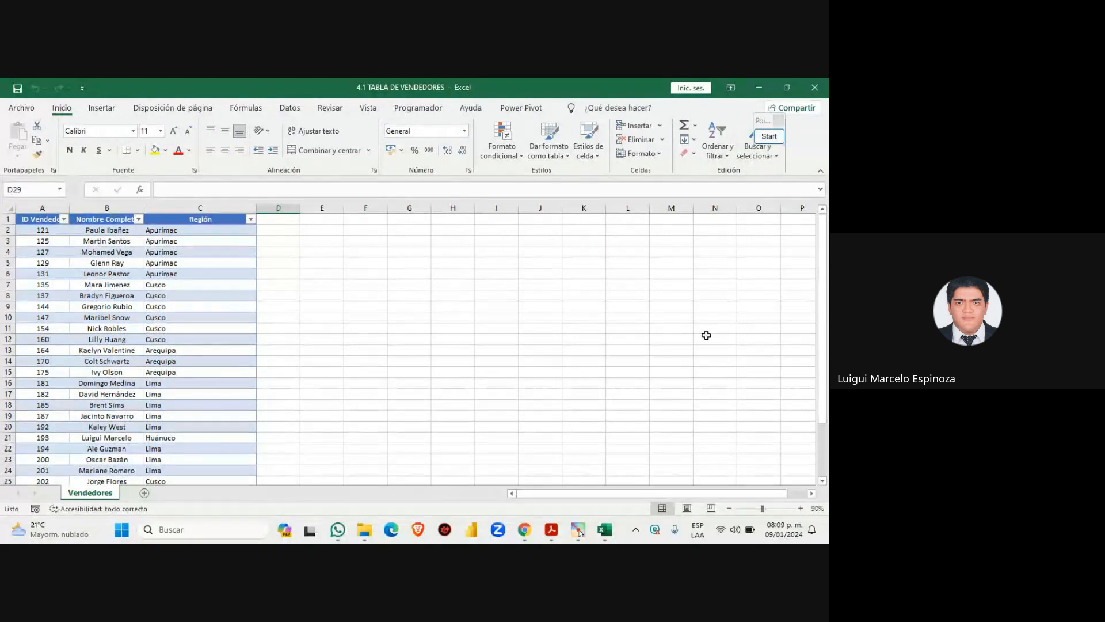
# Frame the vendor table with a red rectangle and erase a stray mark above column A
pyautogui.click(769, 136)
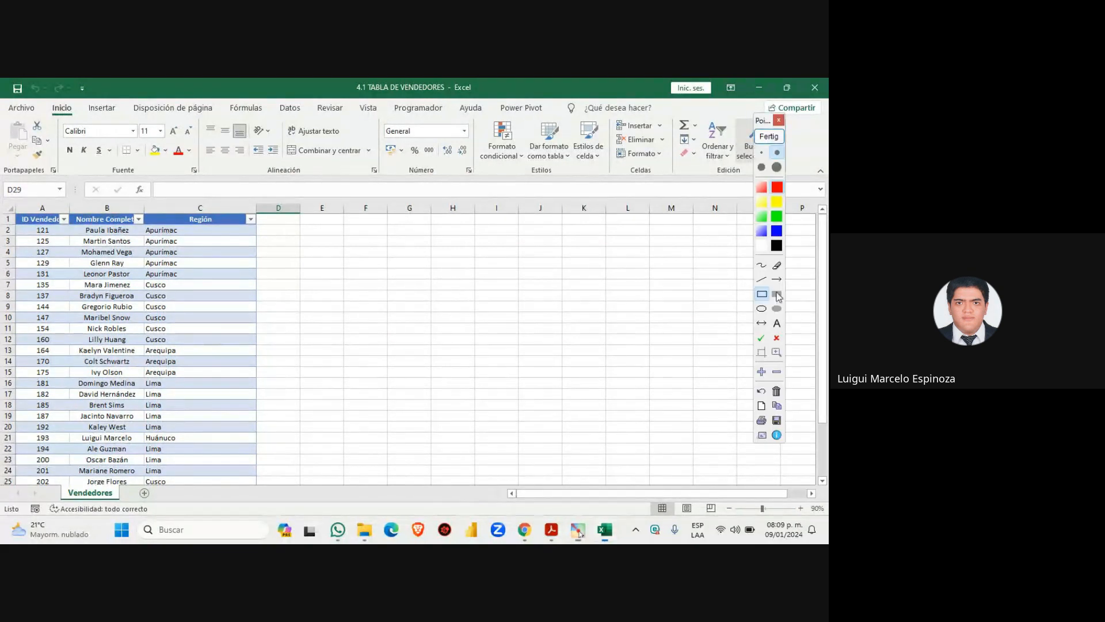
pyautogui.click(762, 294)
pyautogui.moveTo(13, 212)
pyautogui.mouseDown()
pyautogui.moveTo(122, 238)
pyautogui.moveTo(318, 320)
pyautogui.moveTo(260, 489)
pyautogui.mouseUp()
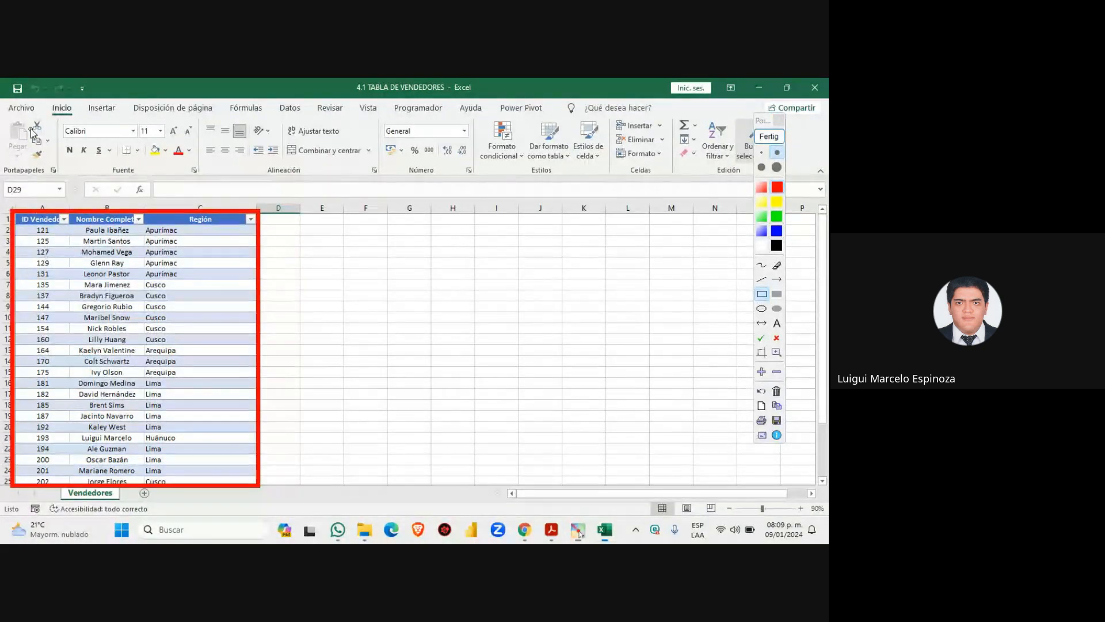
pyautogui.moveTo(31, 128); pyautogui.dragTo(41, 199)
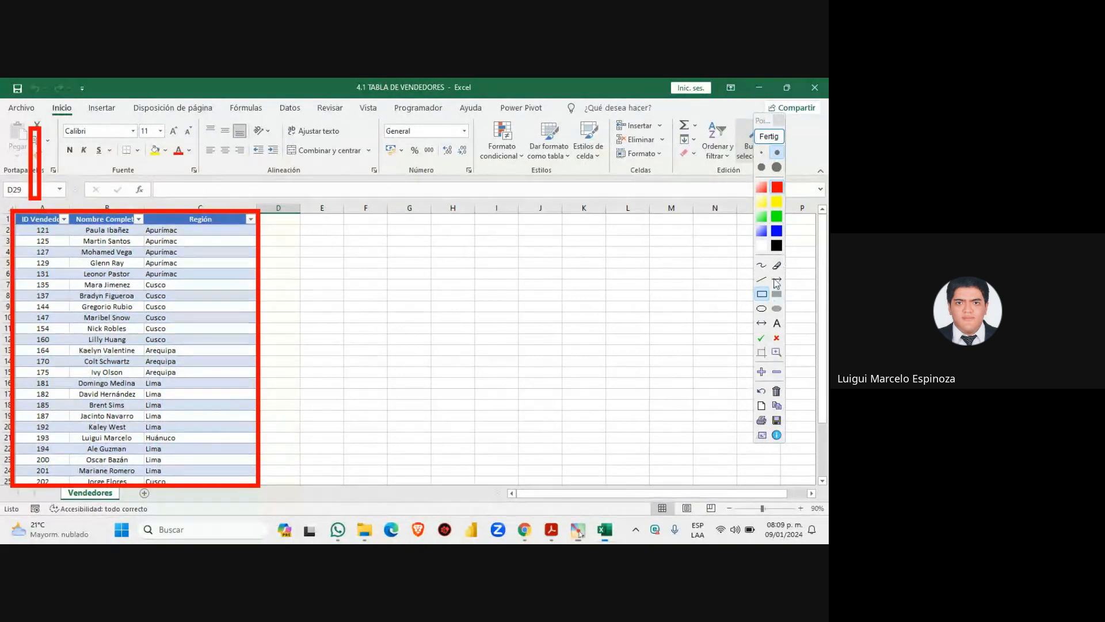
pyautogui.click(777, 265)
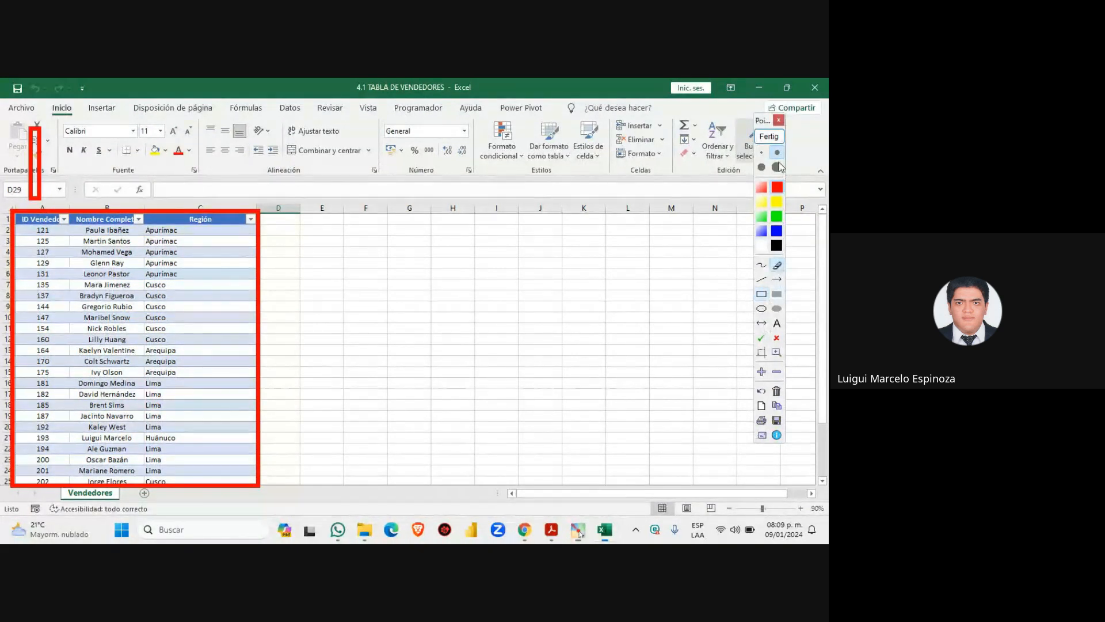
pyautogui.click(763, 168)
pyautogui.moveTo(29, 135); pyautogui.dragTo(31, 174)
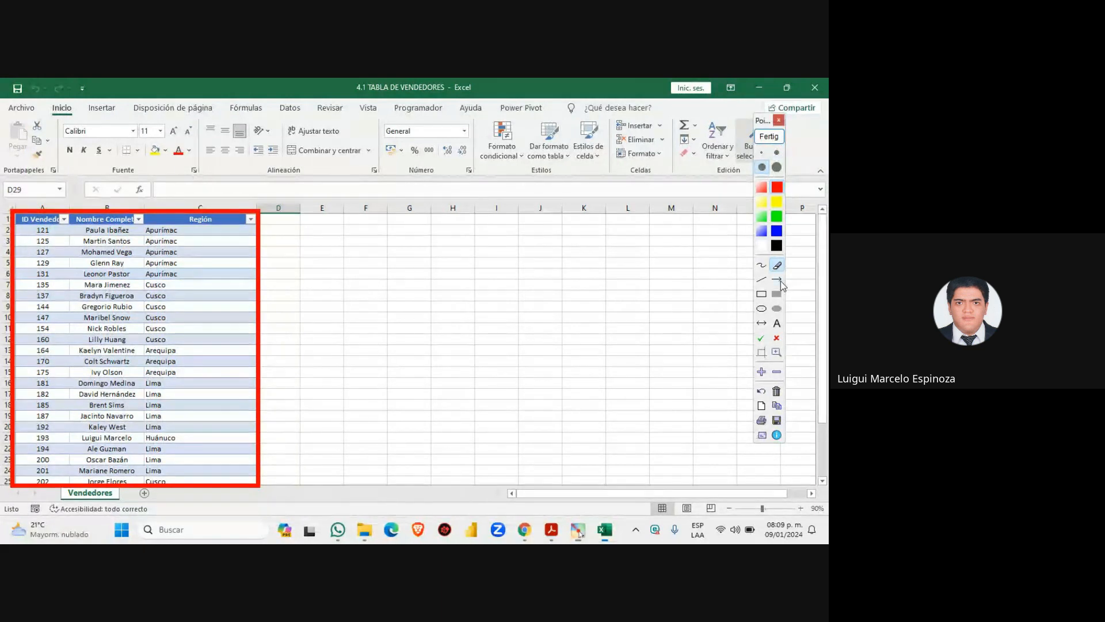
# Draw arrows to the column A, column B and Región headers, clear them, then minimize Excel
pyautogui.click(776, 279)
pyautogui.click(777, 152)
pyautogui.moveTo(43, 136); pyautogui.dragTo(46, 203)
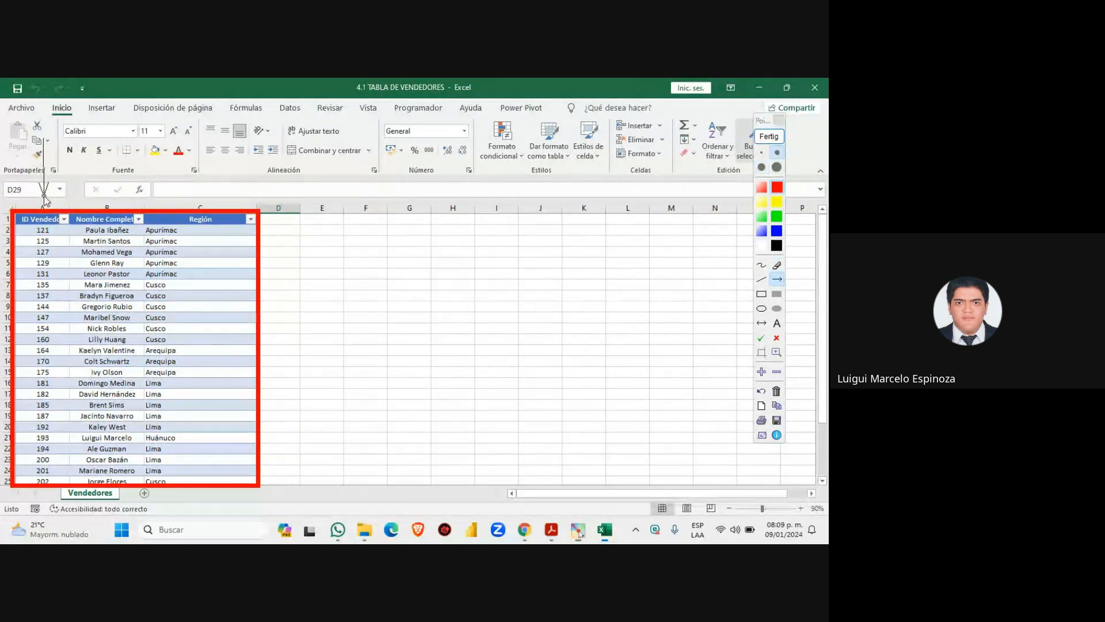
pyautogui.moveTo(111, 174); pyautogui.dragTo(110, 204)
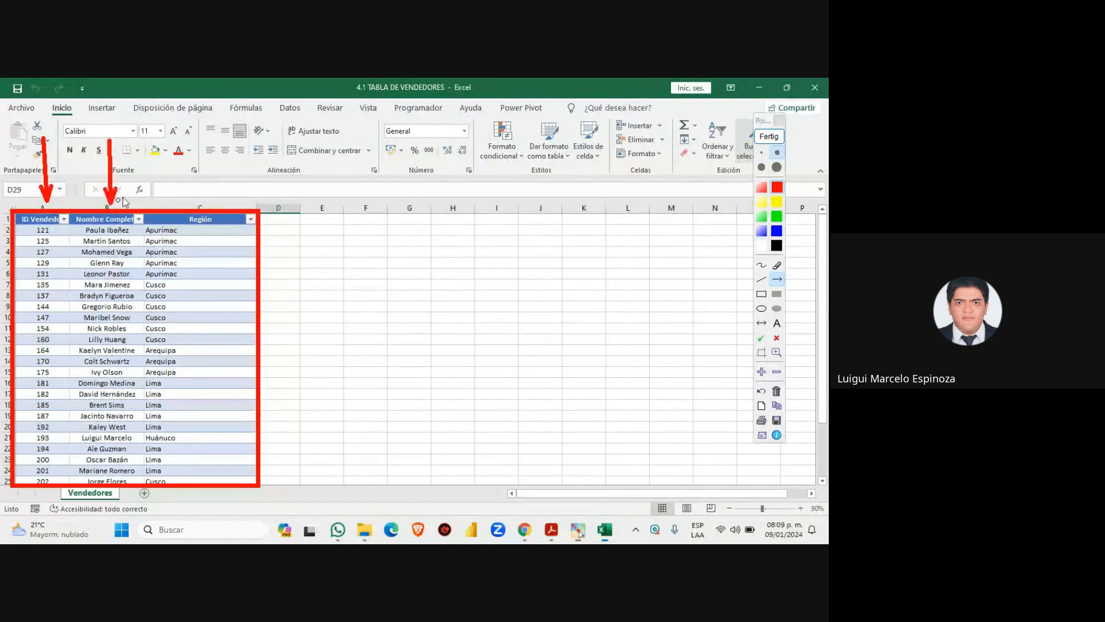
pyautogui.moveTo(245, 138); pyautogui.dragTo(199, 208)
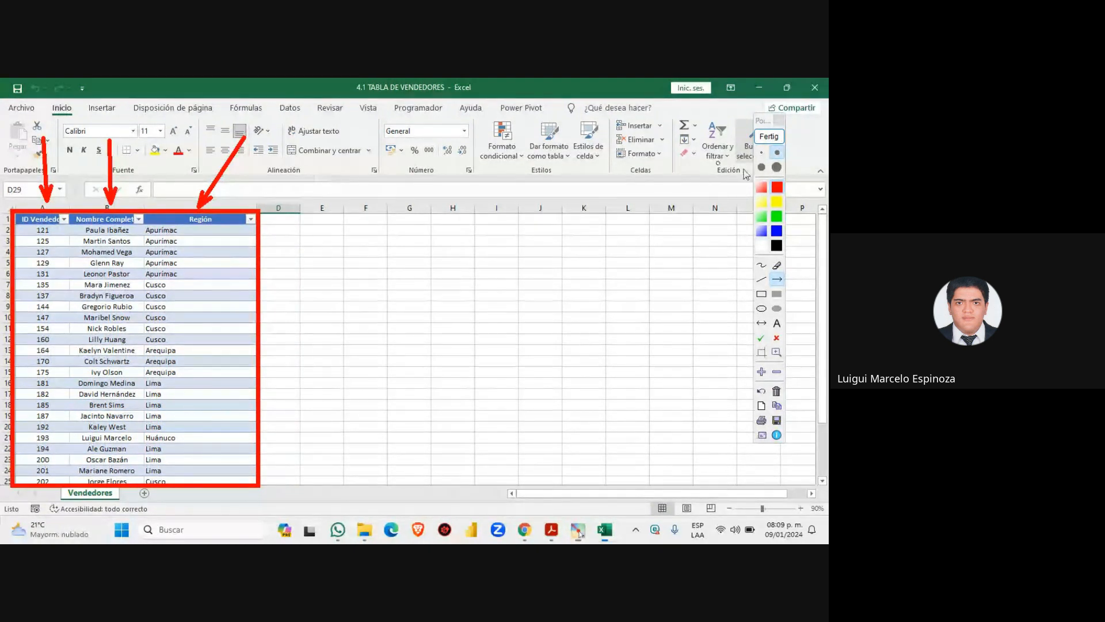
pyautogui.click(769, 137)
pyautogui.click(758, 89)
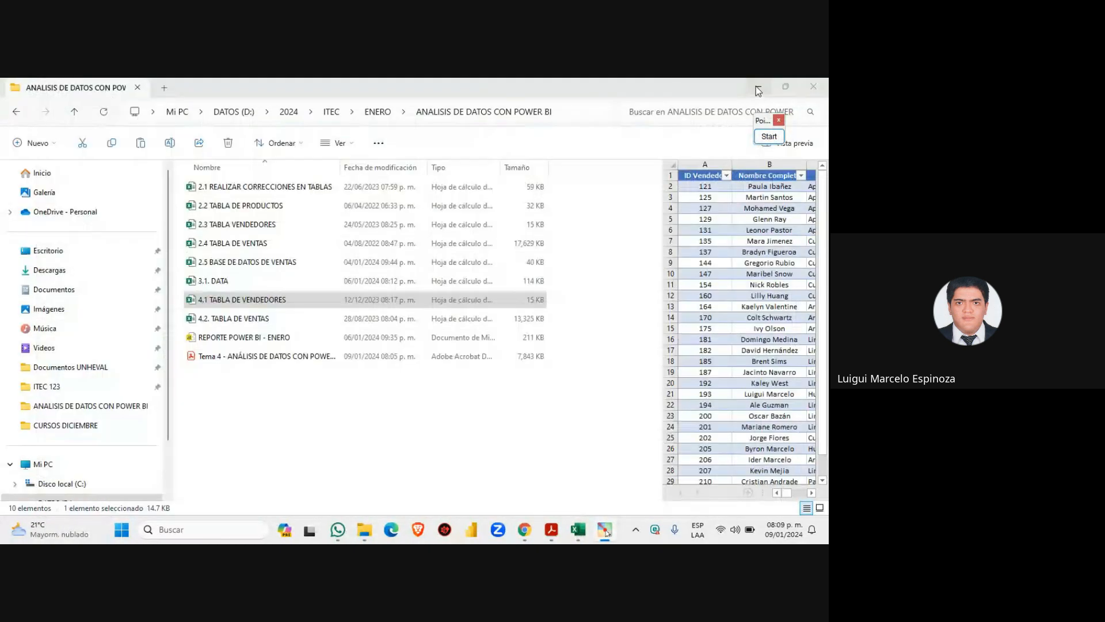
# Minimize Explorer, Acrobat, Chrome and WhatsApp, dismiss the Meet notice, and launch Power BI Desktop
pyautogui.click(755, 85)
pyautogui.click(755, 85)
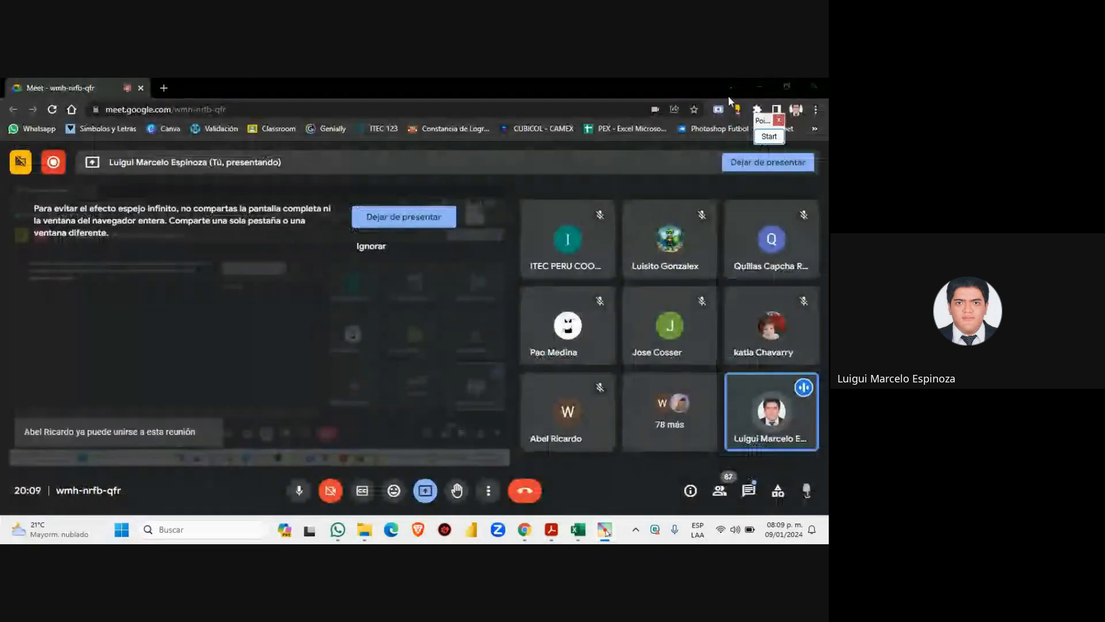
pyautogui.click(764, 92)
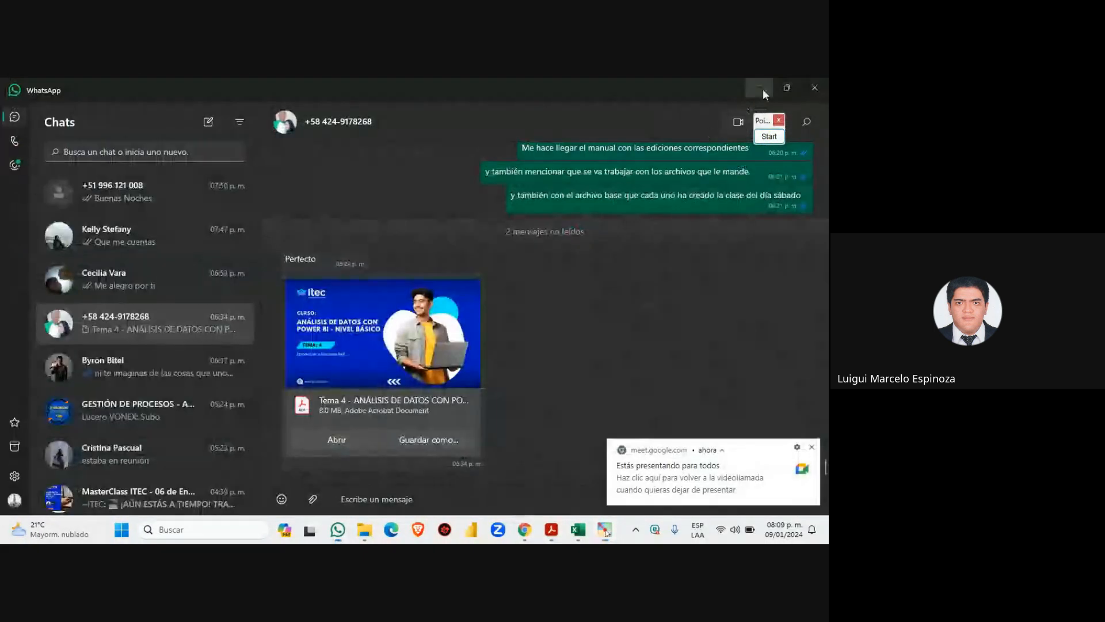
pyautogui.click(759, 87)
pyautogui.click(811, 447)
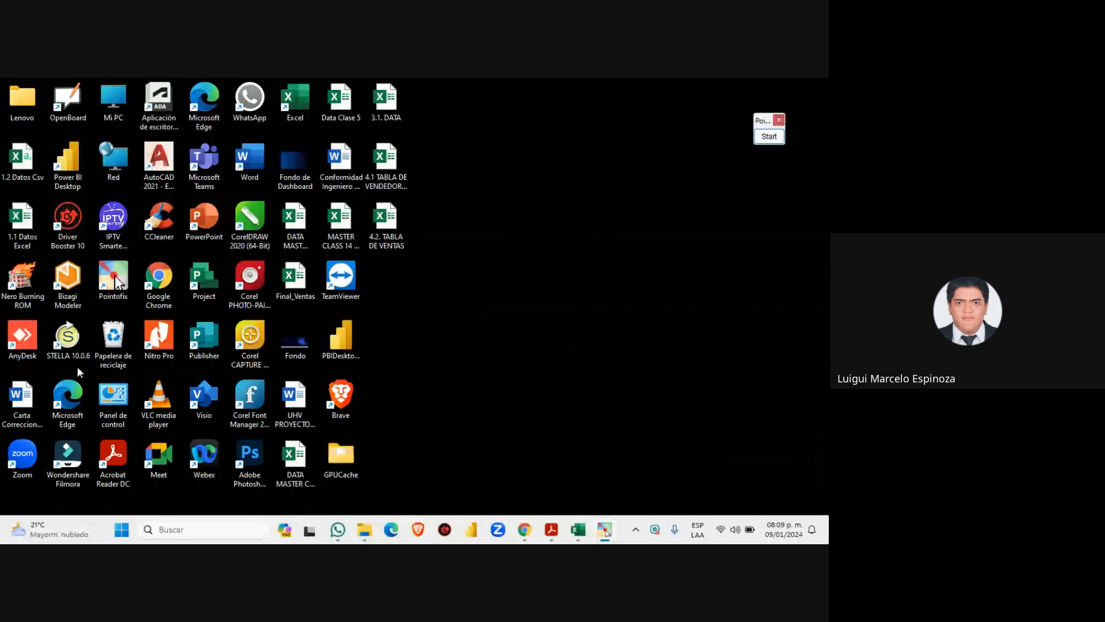
pyautogui.doubleClick(69, 168)
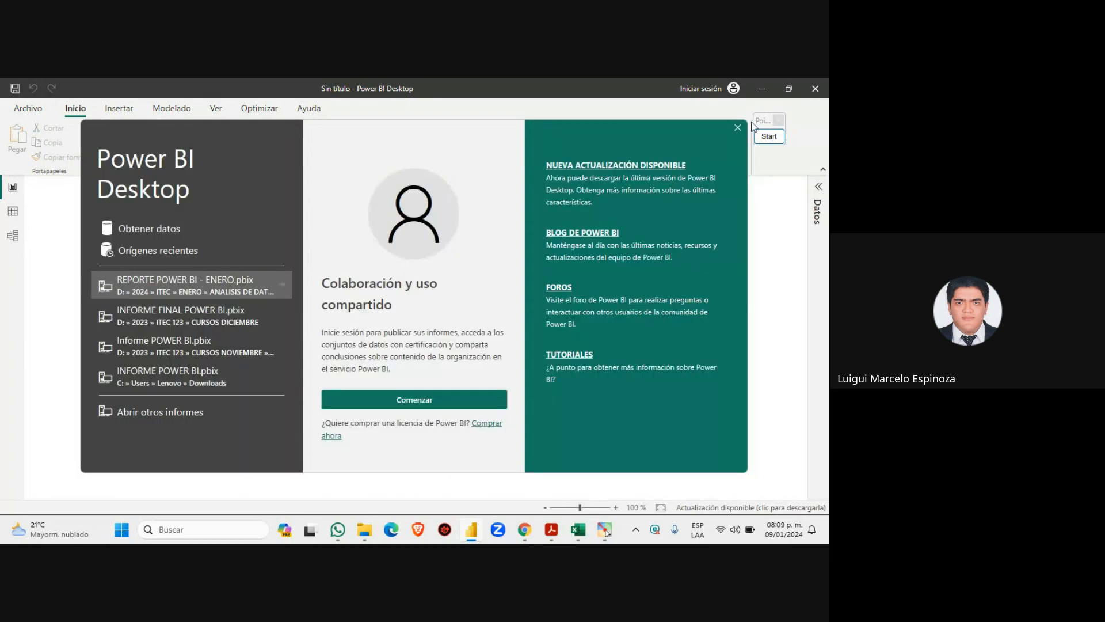
# Mark the welcome screen's close button with a temporary box and arrow, then close the welcome screen
pyautogui.moveTo(763, 120); pyautogui.dragTo(794, 107)
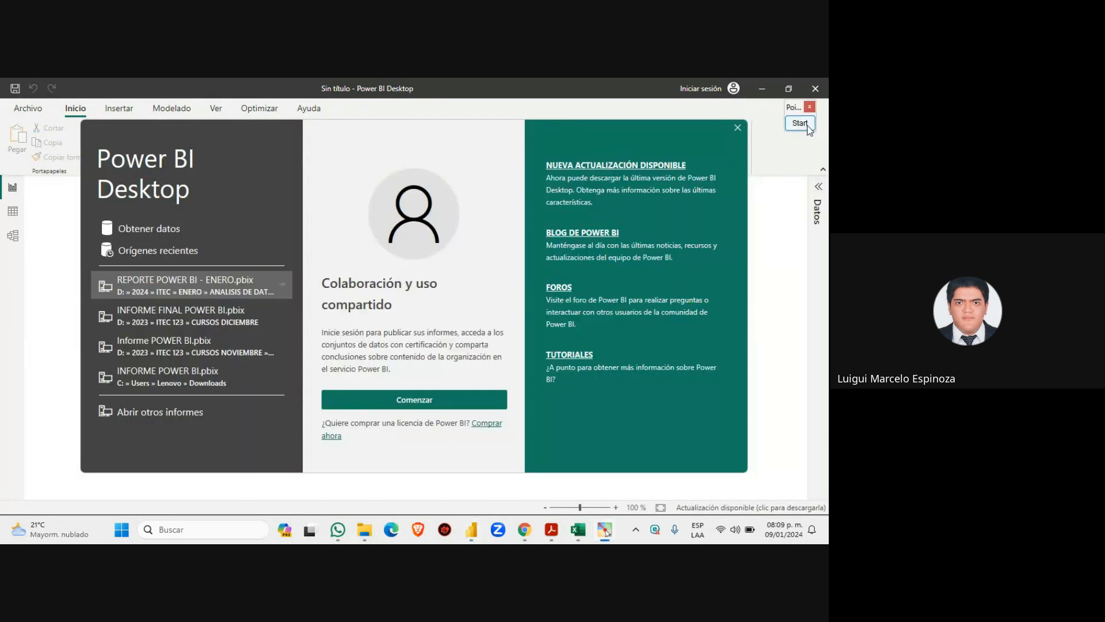
pyautogui.click(800, 124)
pyautogui.moveTo(721, 118); pyautogui.dragTo(750, 133)
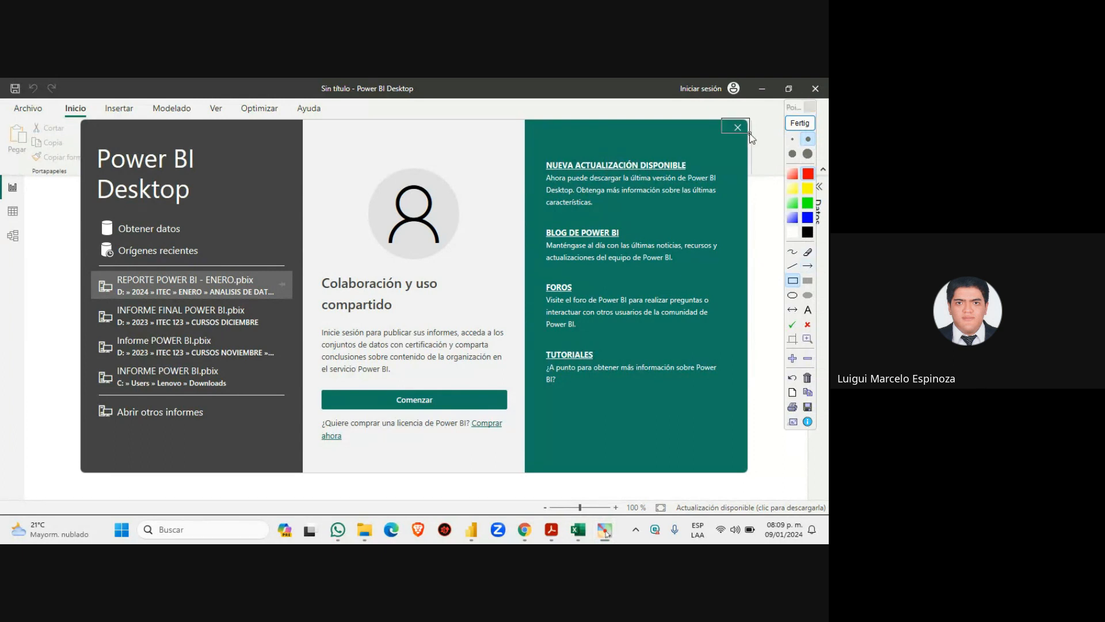
pyautogui.click(808, 266)
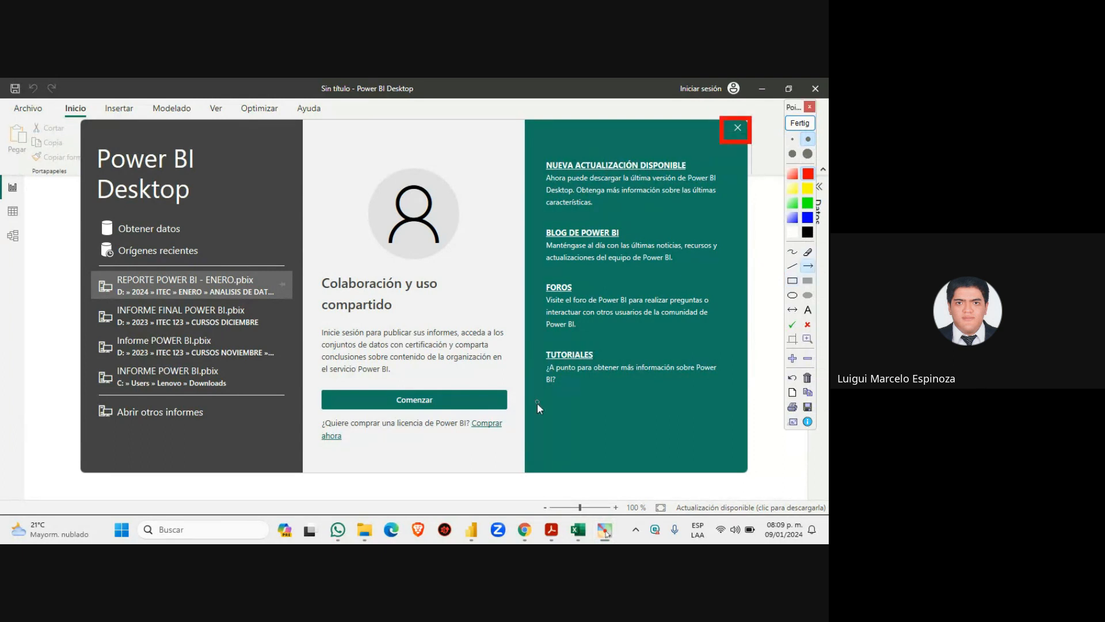
pyautogui.moveTo(535, 408)
pyautogui.mouseDown()
pyautogui.moveTo(680, 151)
pyautogui.moveTo(716, 147)
pyautogui.mouseUp()
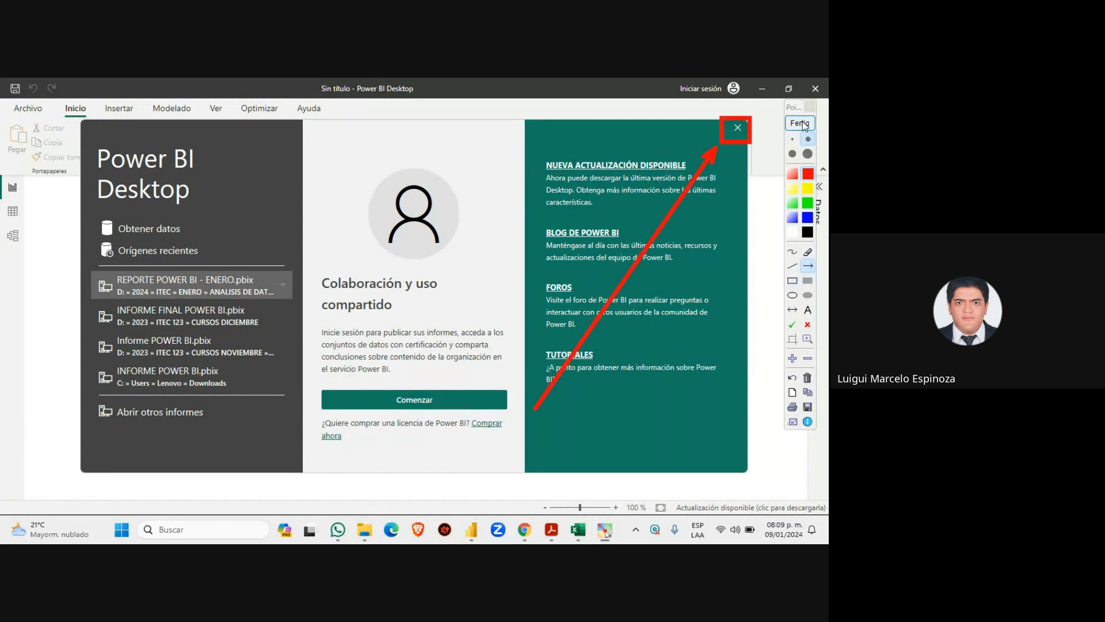
pyautogui.click(800, 123)
pyautogui.click(736, 128)
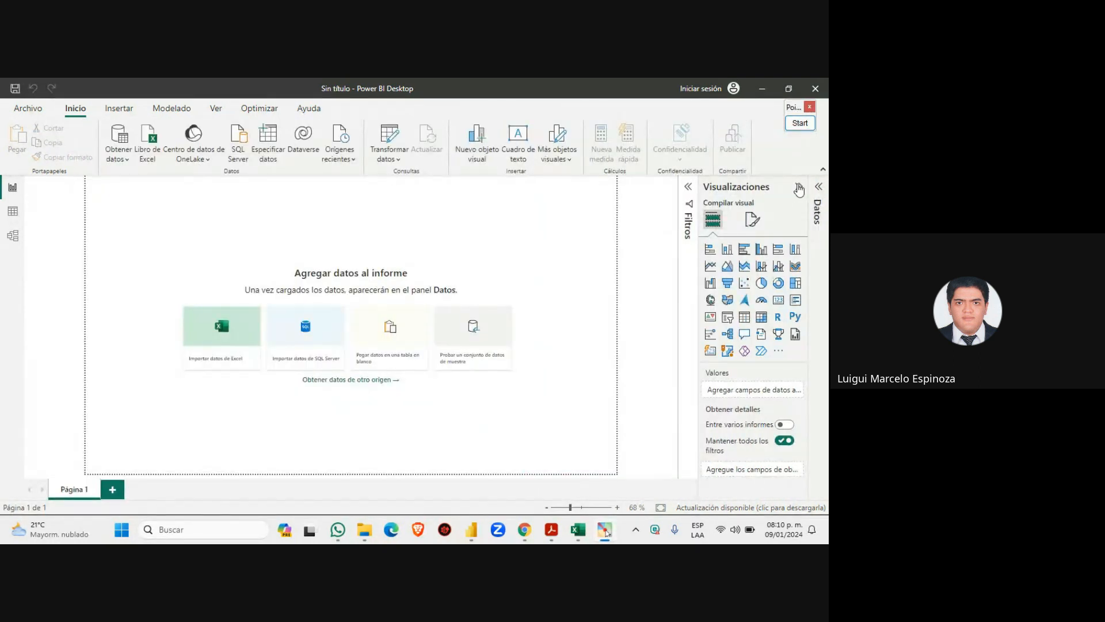
# Collapse the Visualizaciones pane and highlight the top-left ribbon area with a temporary box and arrow
pyautogui.click(798, 186)
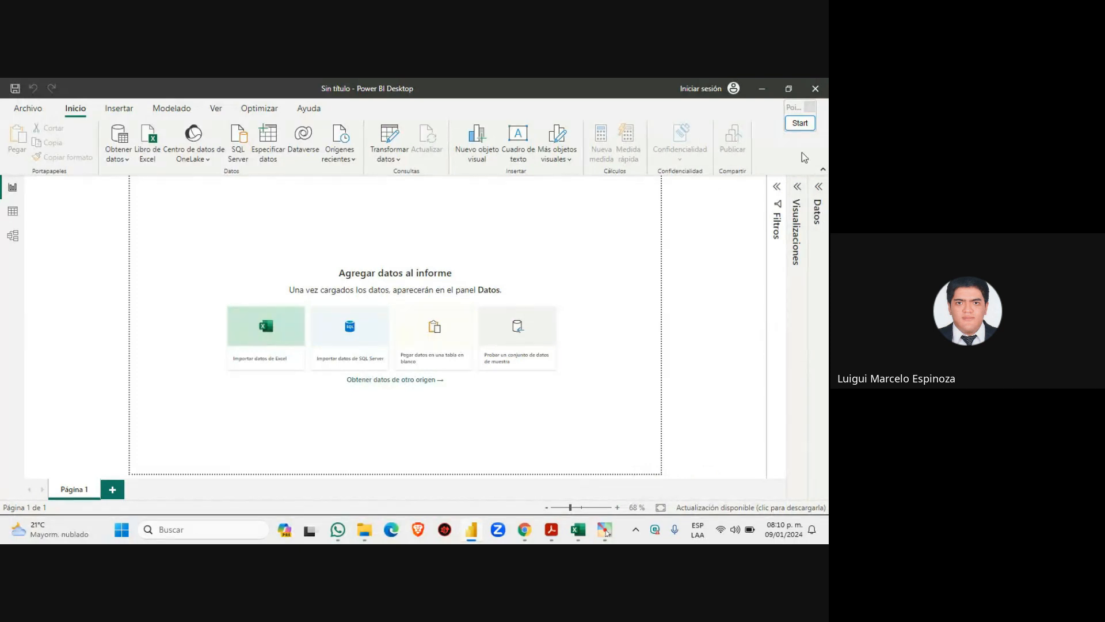
pyautogui.click(800, 124)
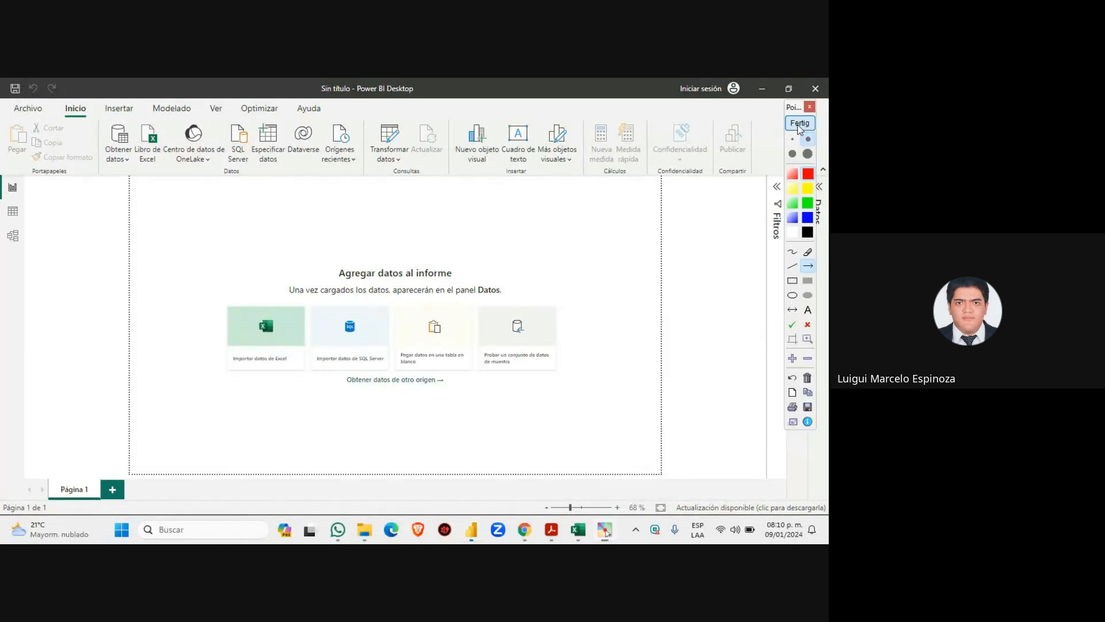
pyautogui.click(792, 281)
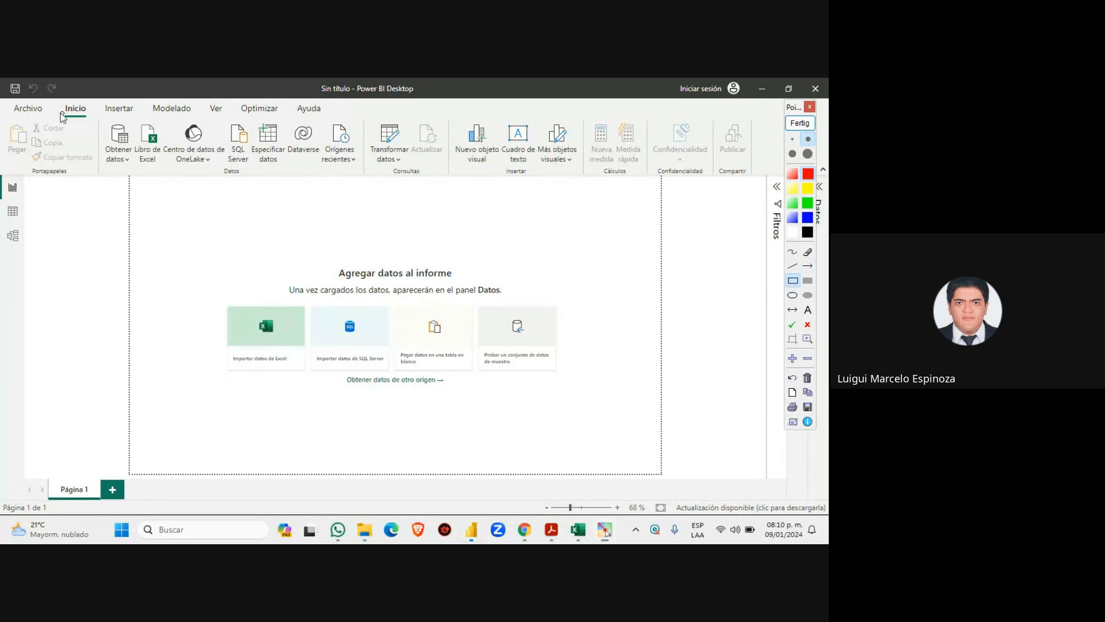
pyautogui.moveTo(53, 99); pyautogui.dragTo(99, 123)
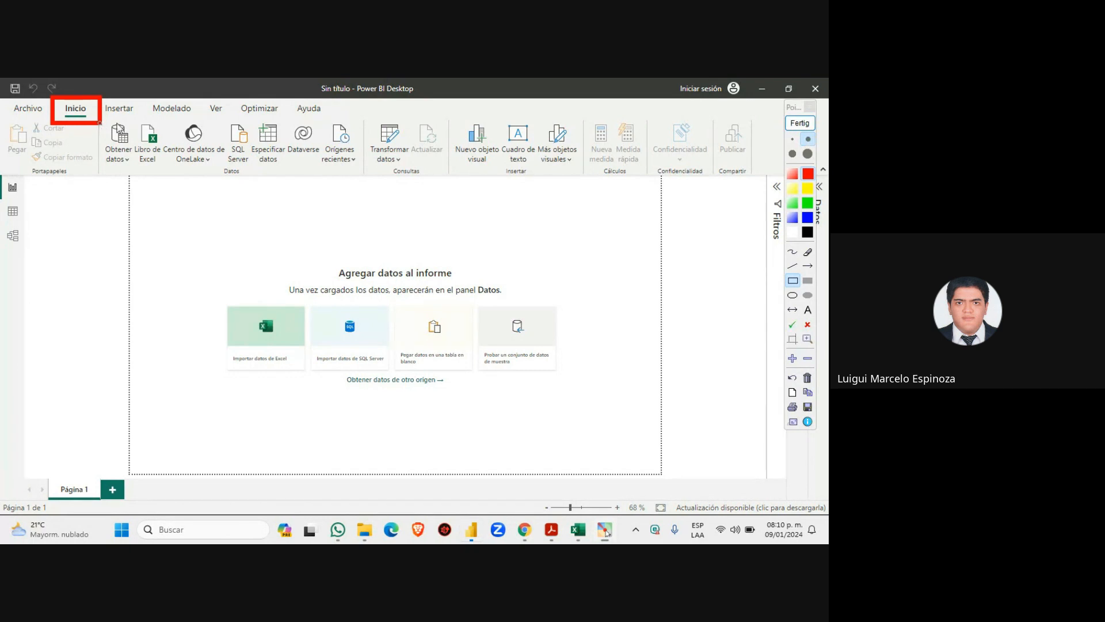
pyautogui.click(808, 267)
pyautogui.moveTo(57, 349)
pyautogui.mouseDown()
pyautogui.moveTo(73, 297)
pyautogui.moveTo(78, 134)
pyautogui.mouseUp()
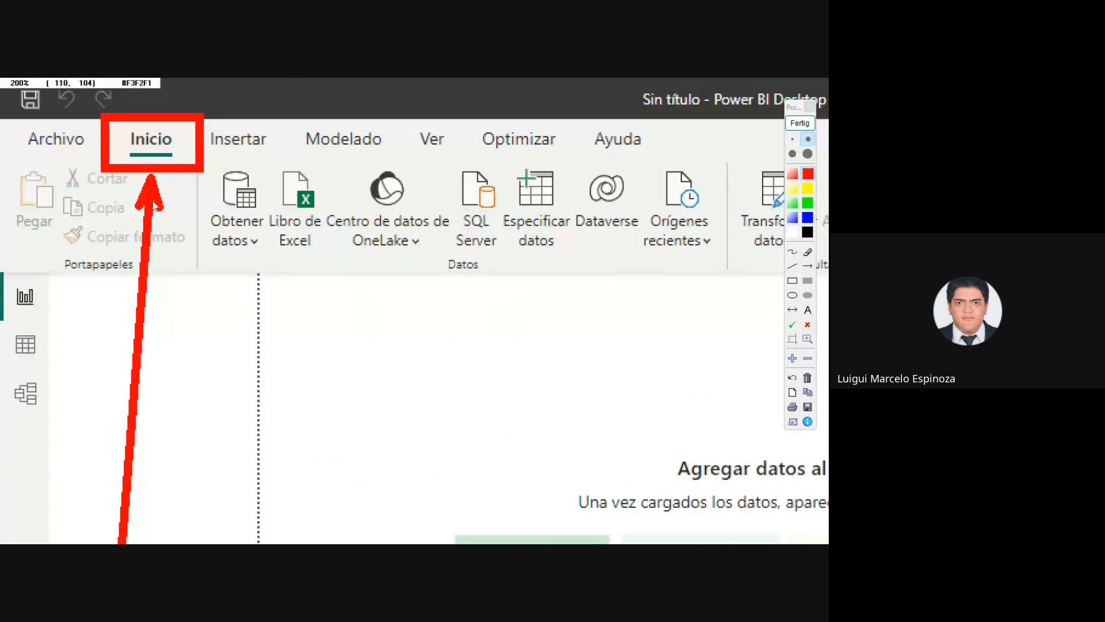
pyautogui.click(804, 123)
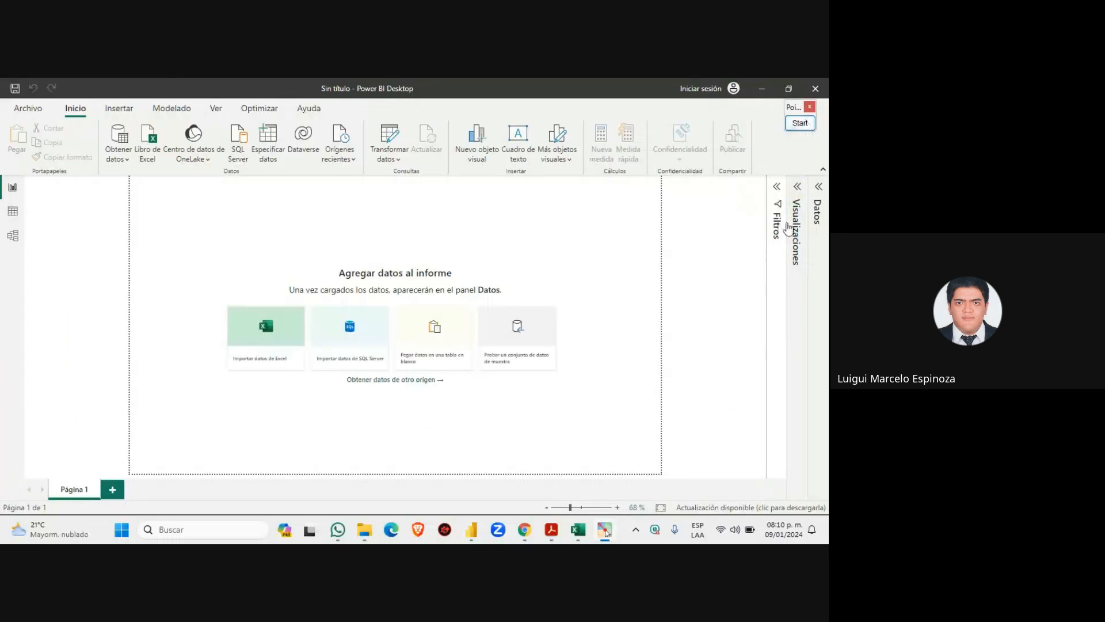
# Point out the Libro de Excel button with an arrow and box, then start the Excel import
pyautogui.click(805, 123)
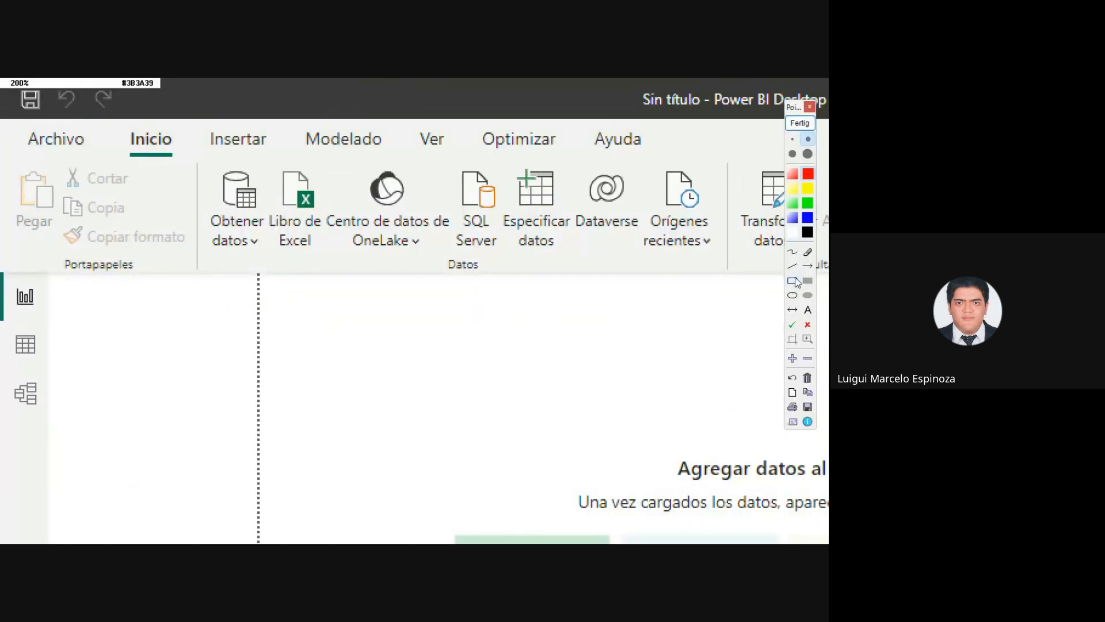
pyautogui.click(807, 266)
pyautogui.moveTo(129, 445)
pyautogui.mouseDown()
pyautogui.moveTo(151, 228)
pyautogui.moveTo(144, 169)
pyautogui.mouseUp()
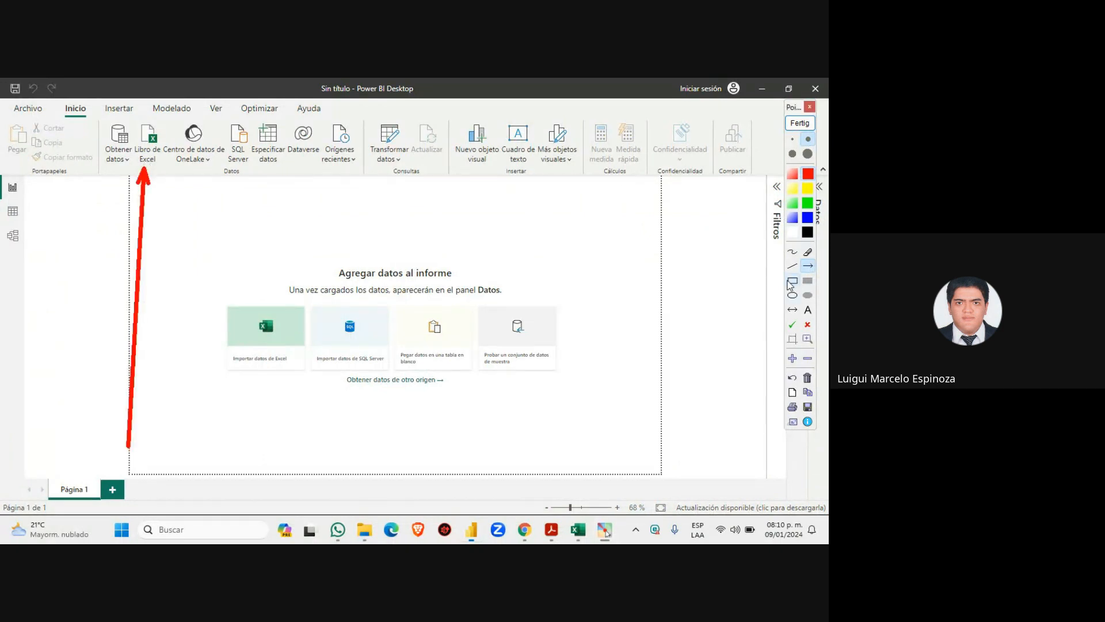
pyautogui.click(792, 280)
pyautogui.moveTo(124, 113); pyautogui.dragTo(169, 169)
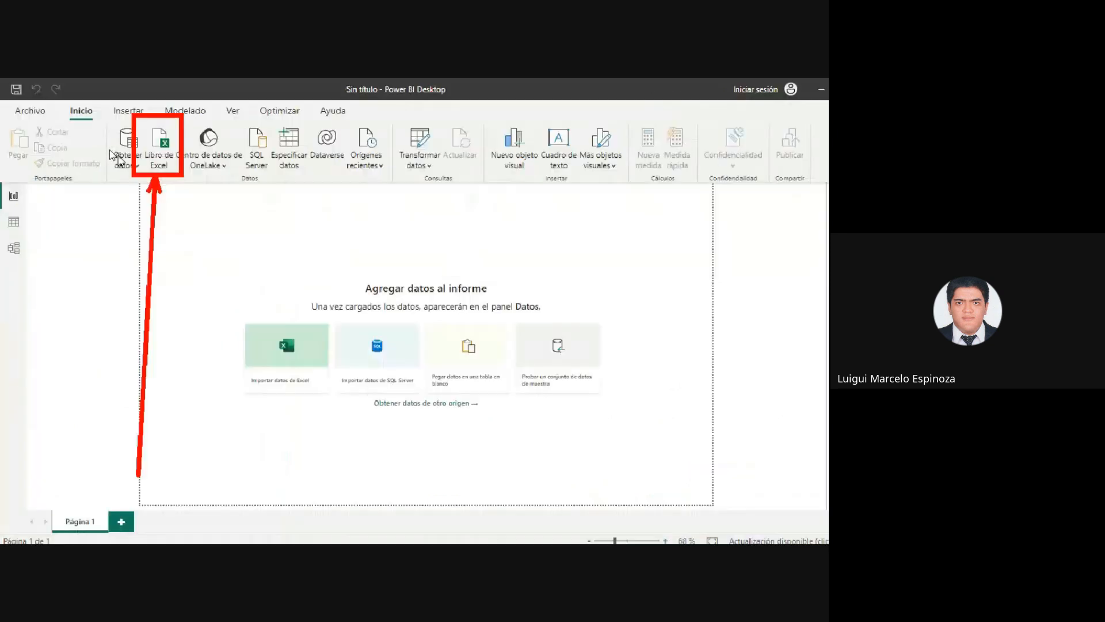
pyautogui.click(801, 126)
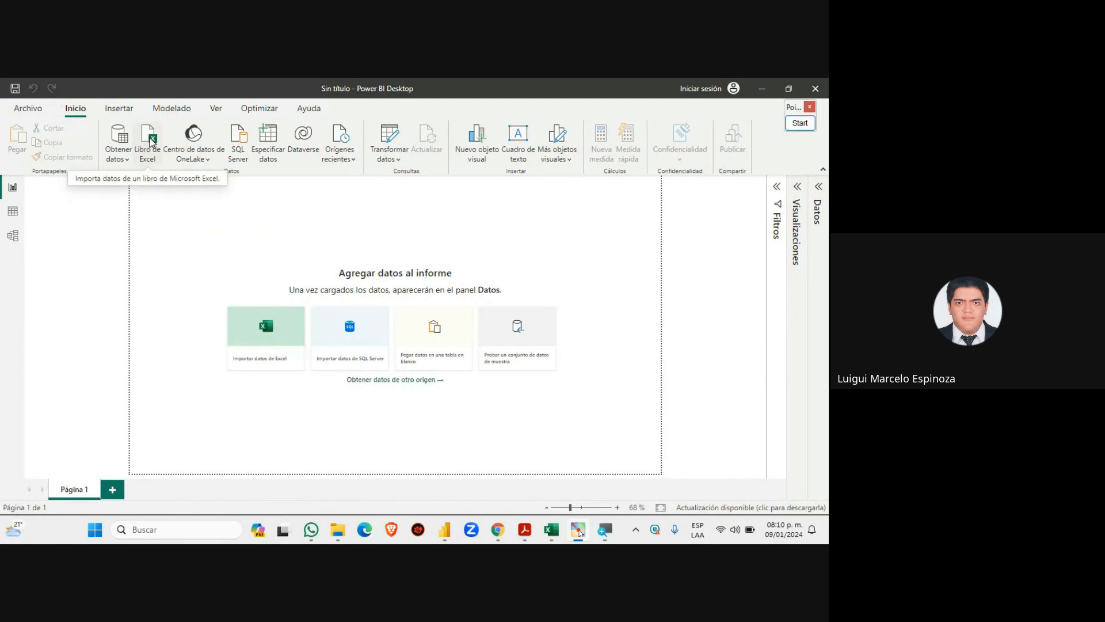
pyautogui.click(152, 141)
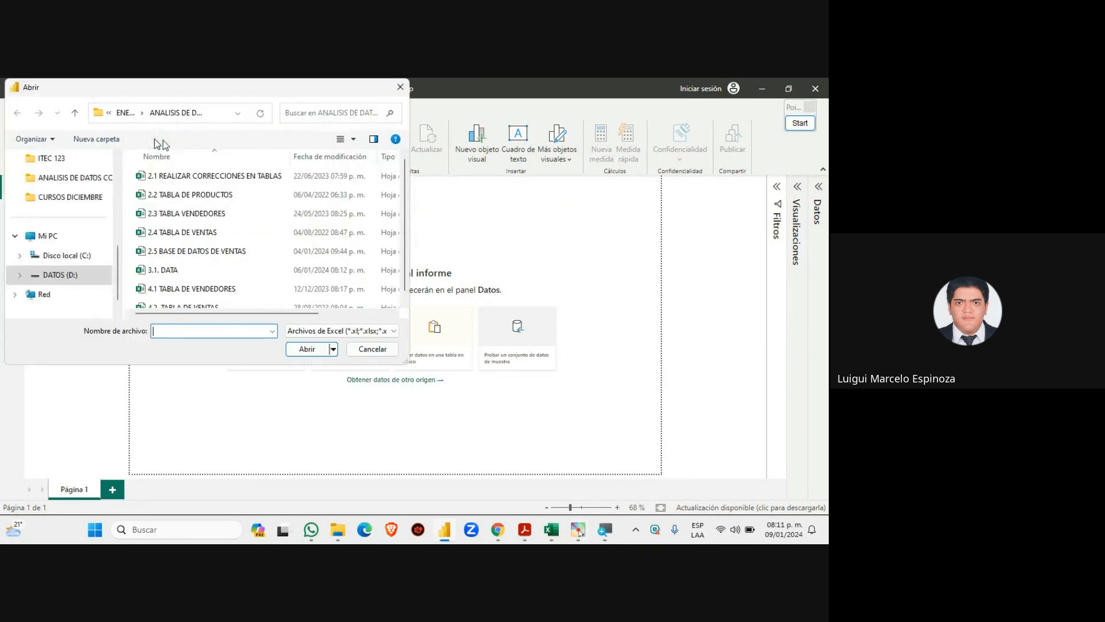
# Open 4.1 TABLA DE VENDEDORES from the Abrir dialog for import, then switch to that workbook in Excel
pyautogui.moveTo(404, 216); pyautogui.dragTo(403, 234)
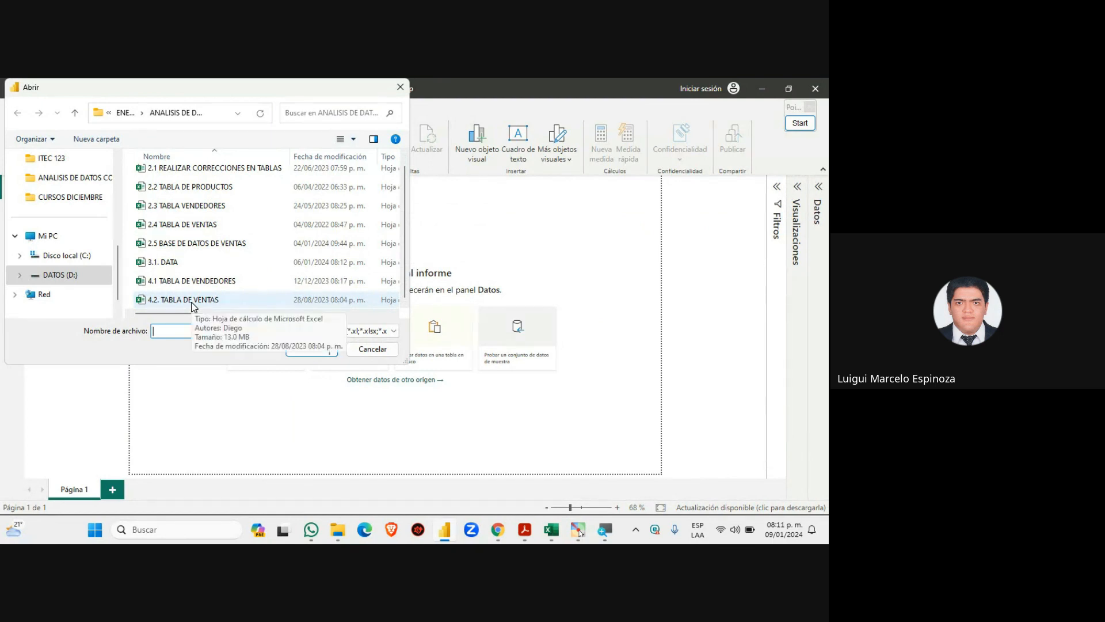
pyautogui.click(206, 282)
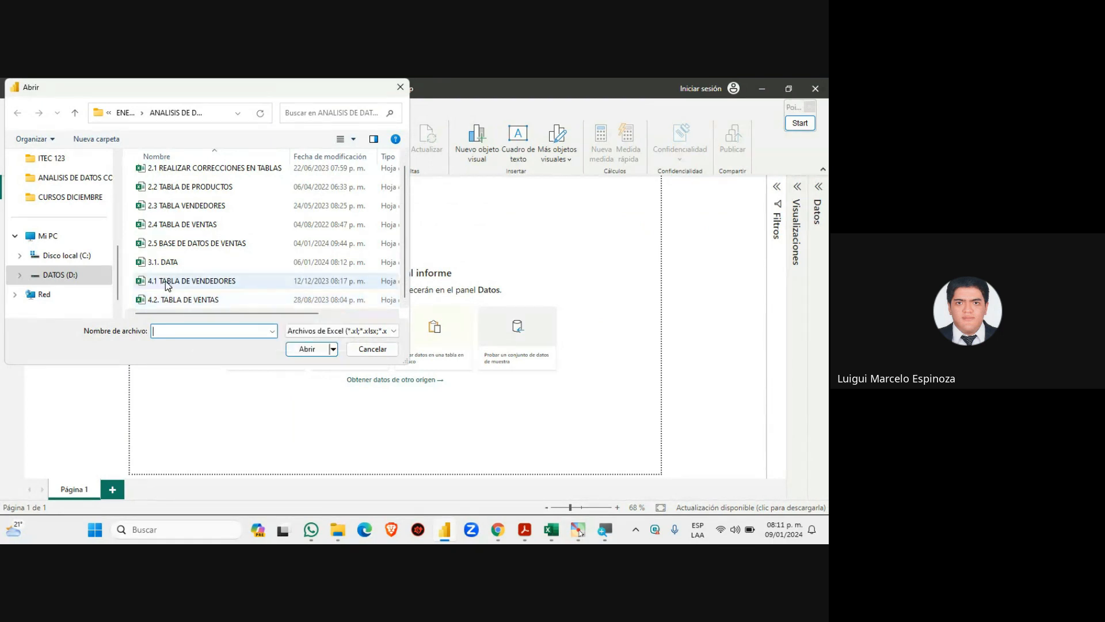
pyautogui.click(298, 349)
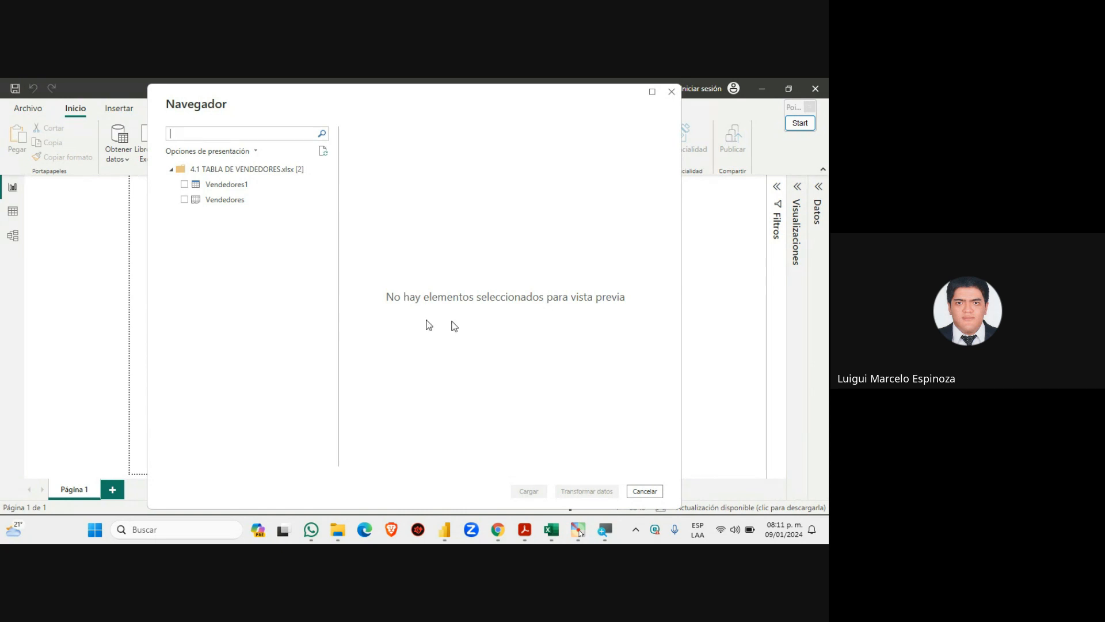
pyautogui.click(551, 529)
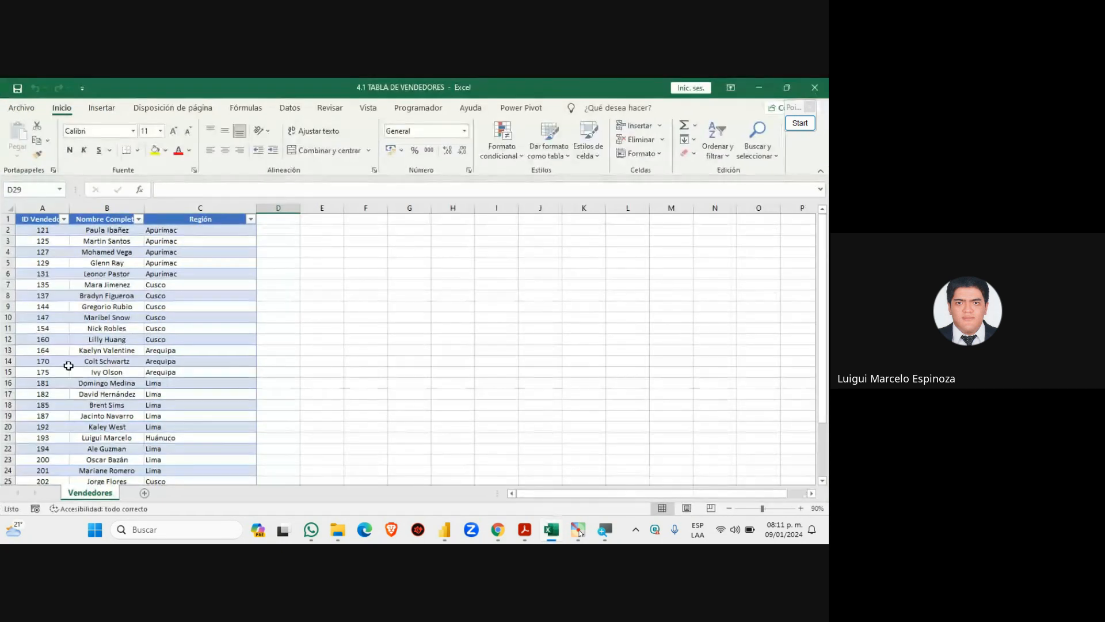
pyautogui.click(800, 123)
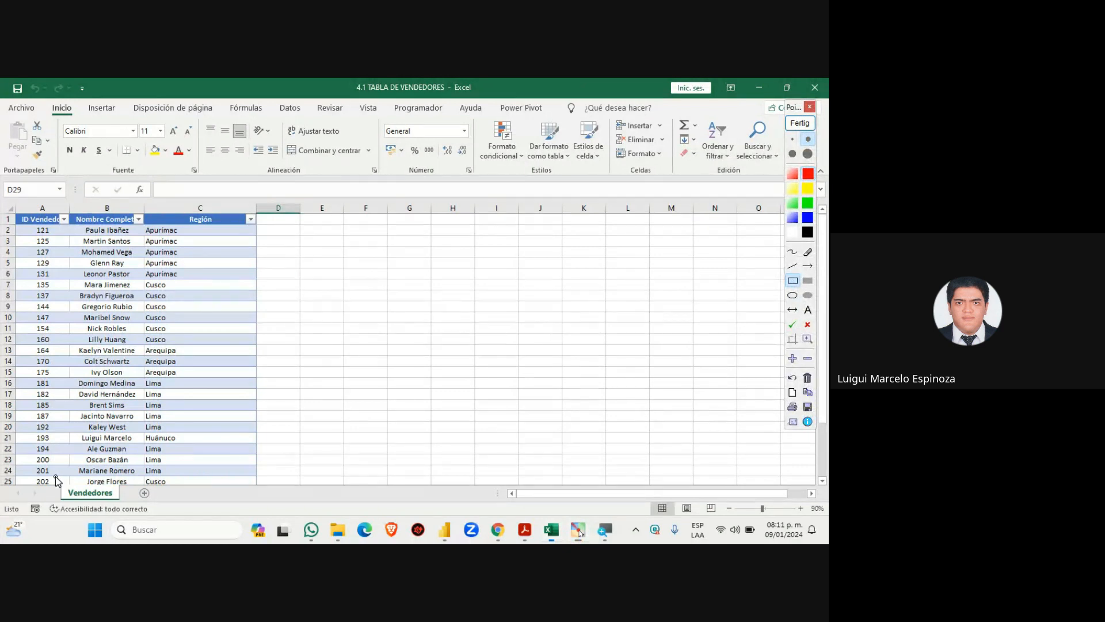
pyautogui.moveTo(56, 476); pyautogui.dragTo(125, 507)
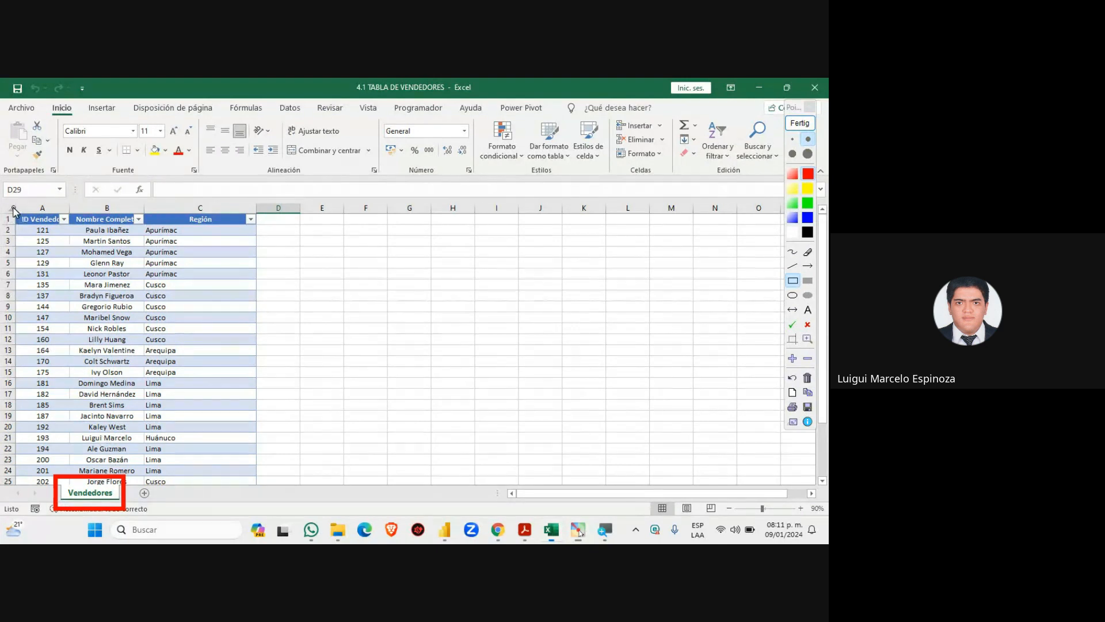
pyautogui.moveTo(13, 208)
pyautogui.mouseDown()
pyautogui.moveTo(259, 451)
pyautogui.moveTo(262, 489)
pyautogui.mouseUp()
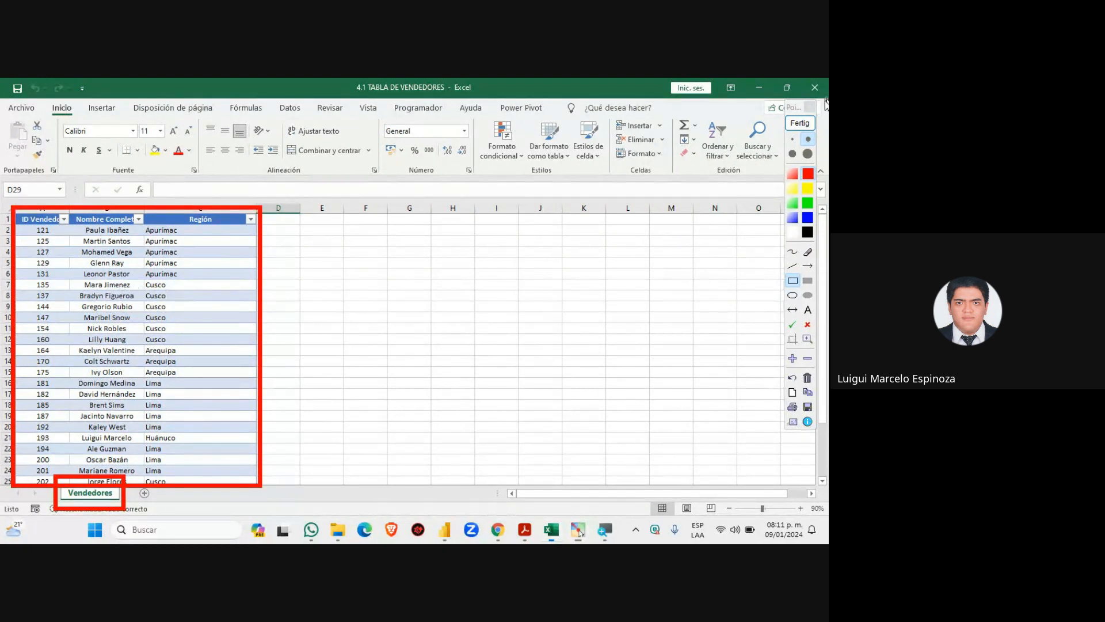
pyautogui.click(799, 123)
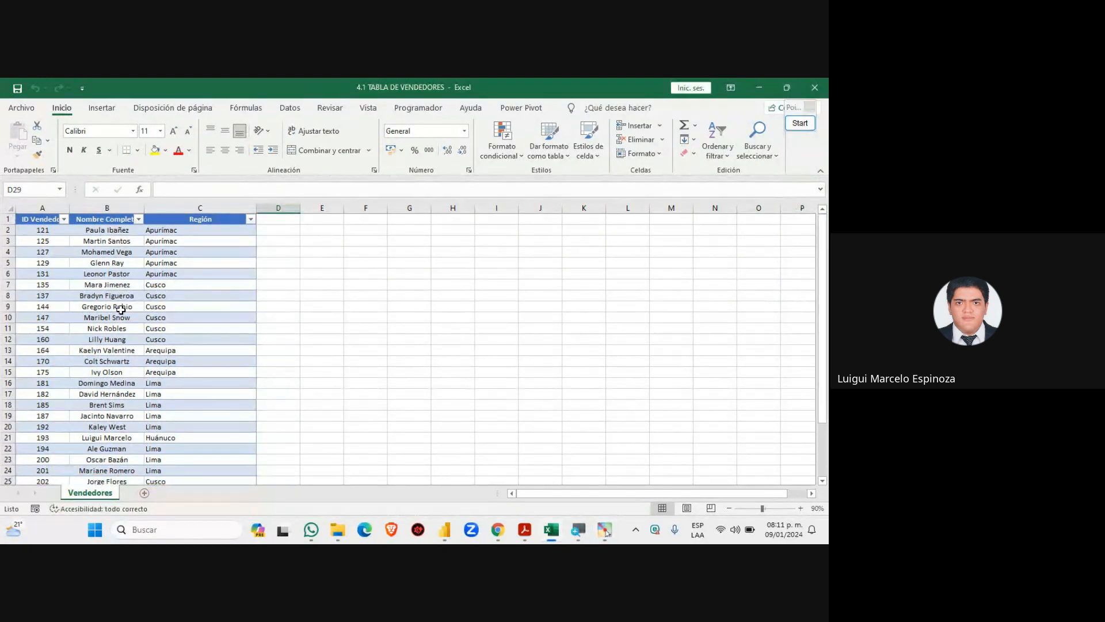
pyautogui.click(121, 309)
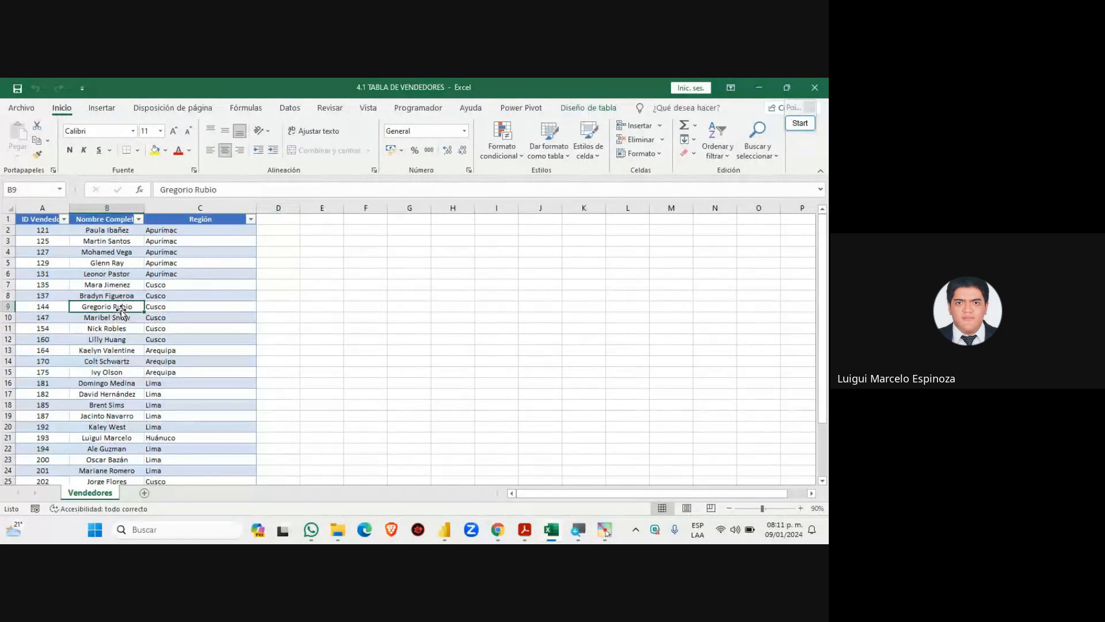
pyautogui.click(803, 128)
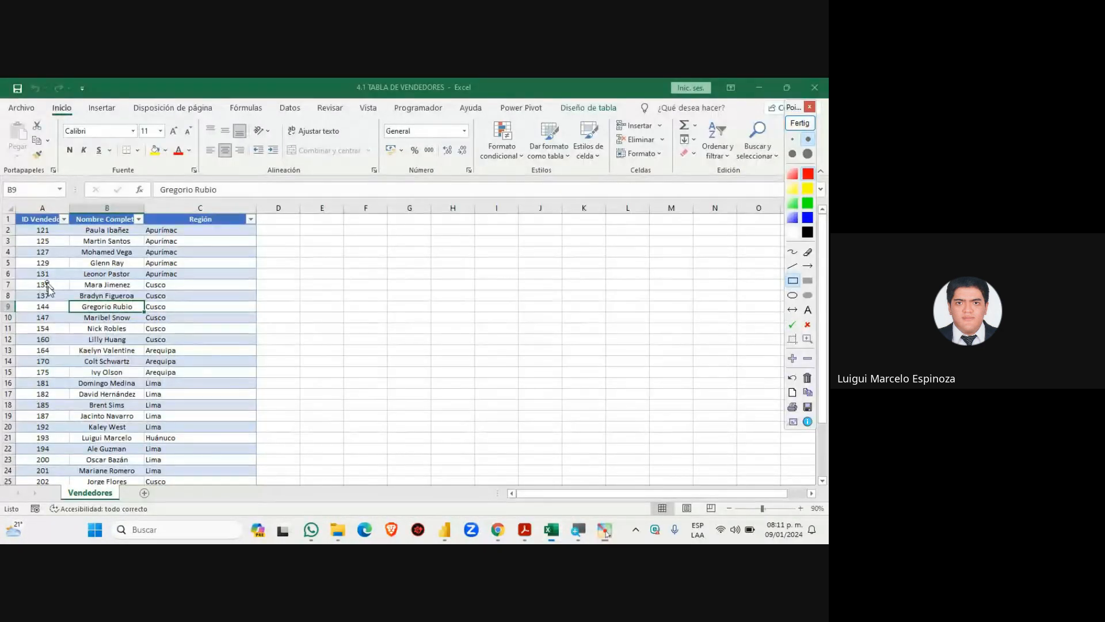
pyautogui.moveTo(62, 293); pyautogui.dragTo(153, 321)
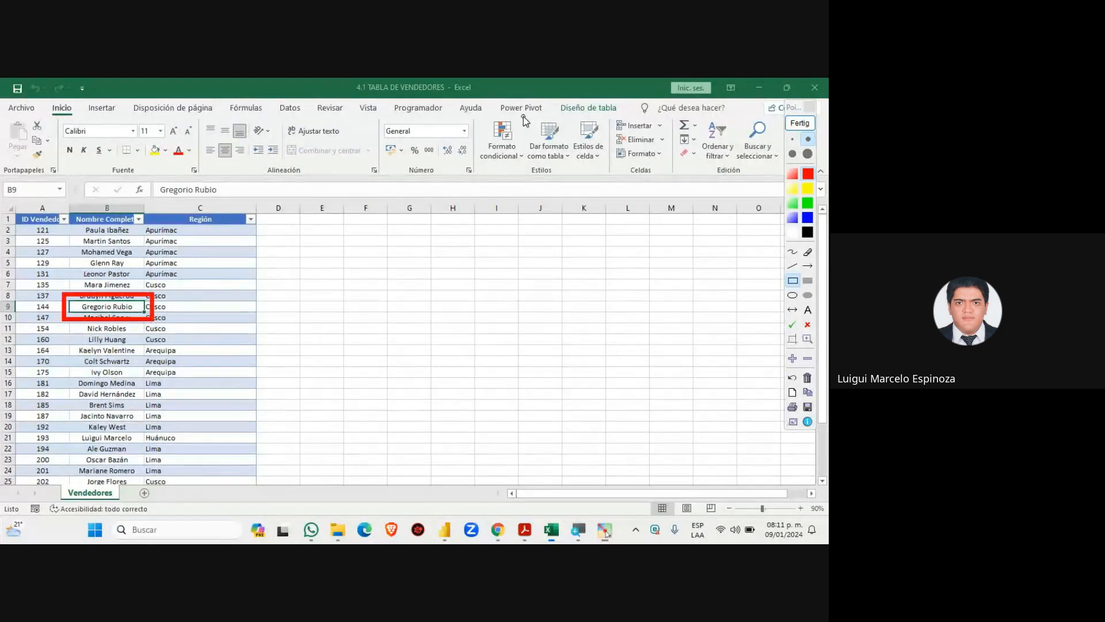
pyautogui.moveTo(546, 94); pyautogui.dragTo(628, 121)
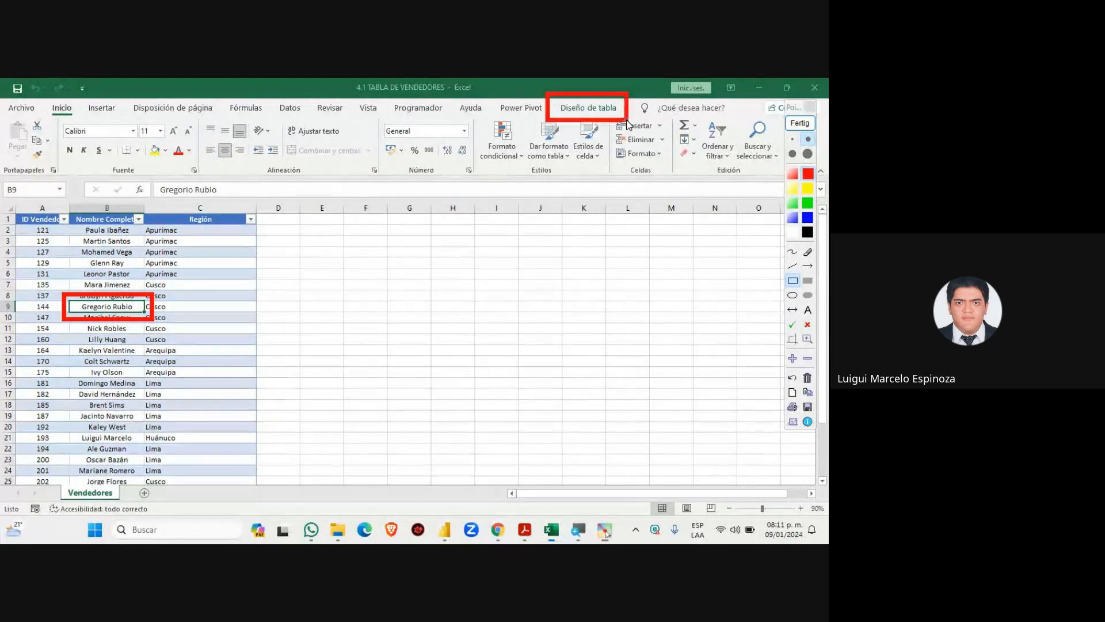
pyautogui.click(808, 266)
pyautogui.moveTo(572, 385); pyautogui.dragTo(572, 124)
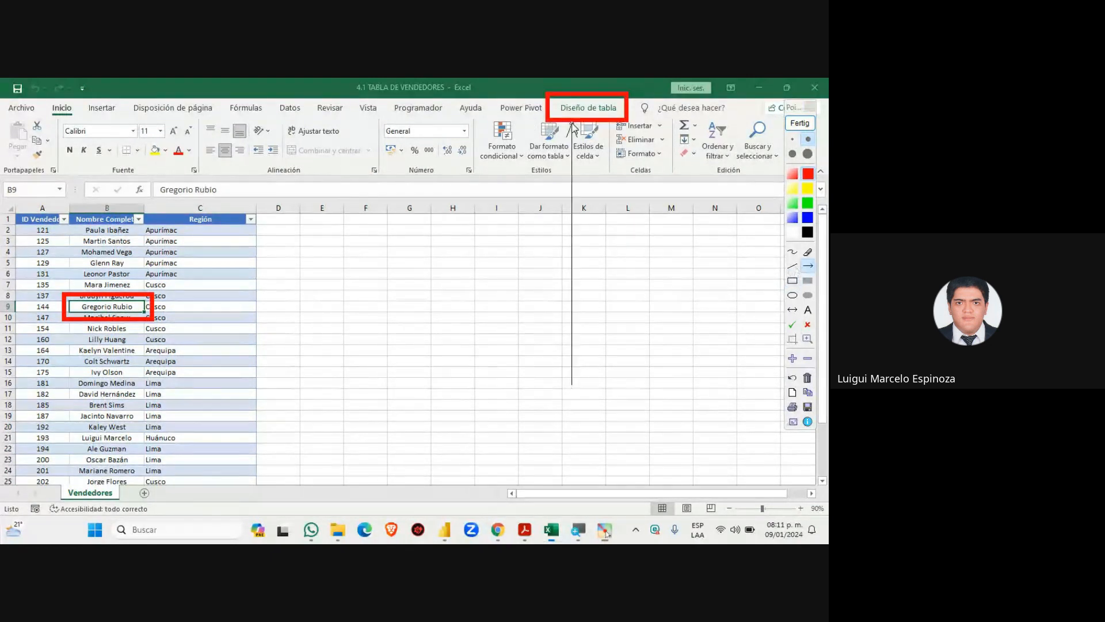
pyautogui.click(800, 123)
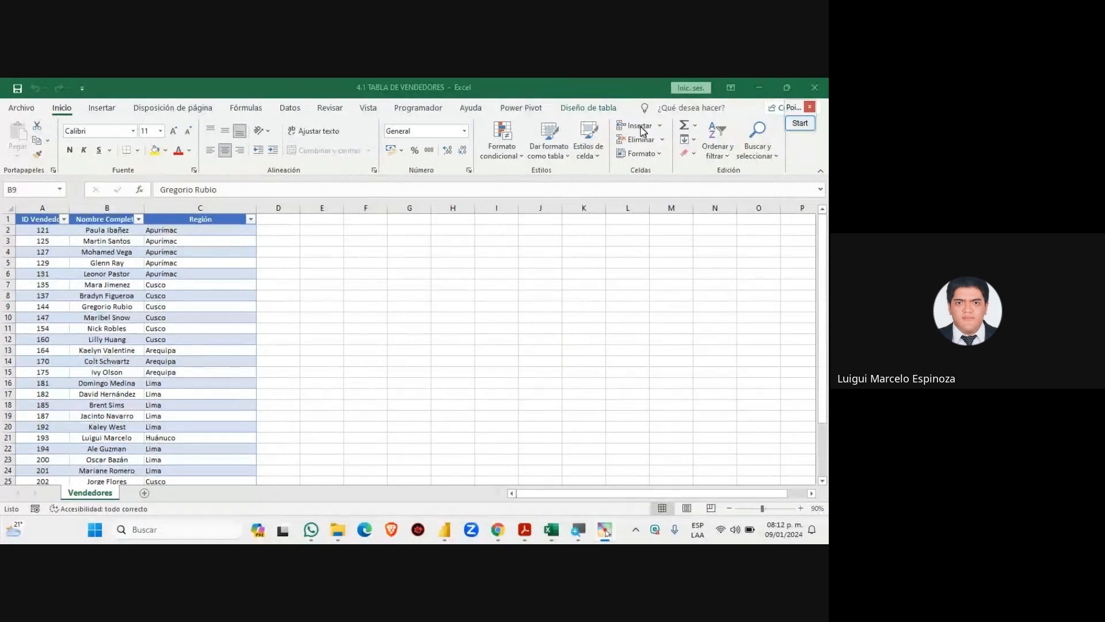
# Show the table design options, frame the table name and Vendedores sheet tab, then return to Navegador
pyautogui.click(595, 112)
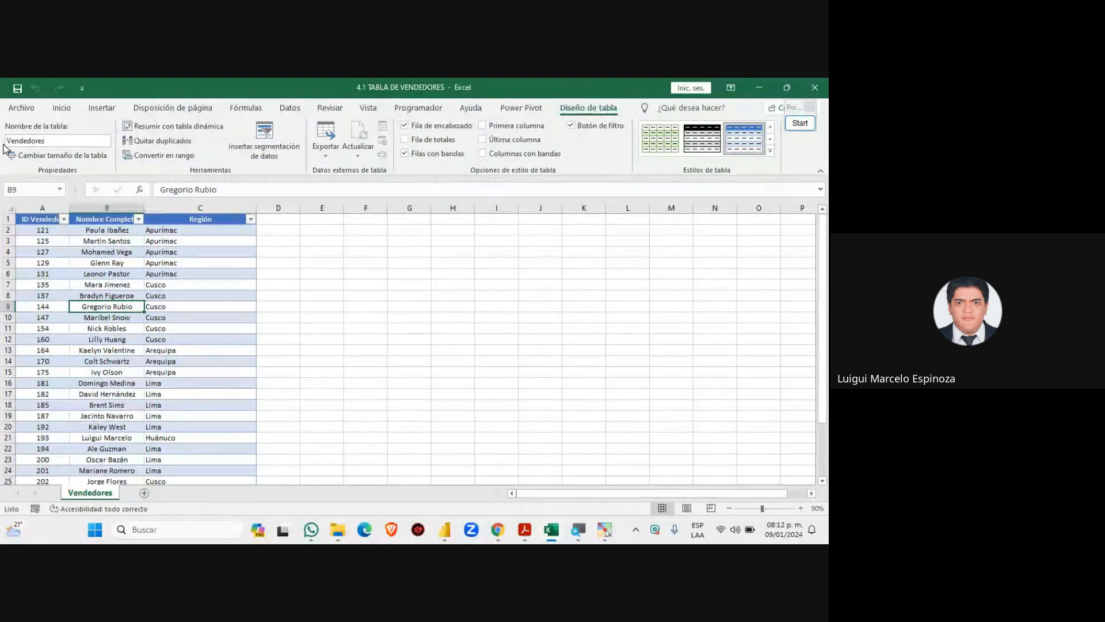
pyautogui.click(809, 125)
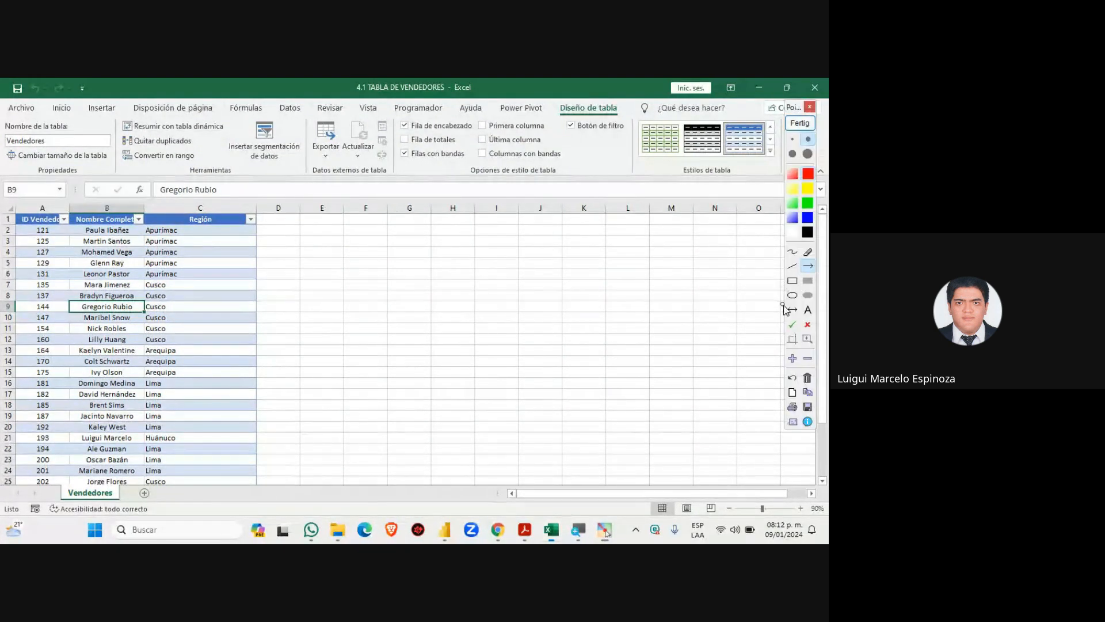
pyautogui.moveTo(2, 109); pyautogui.dragTo(115, 183)
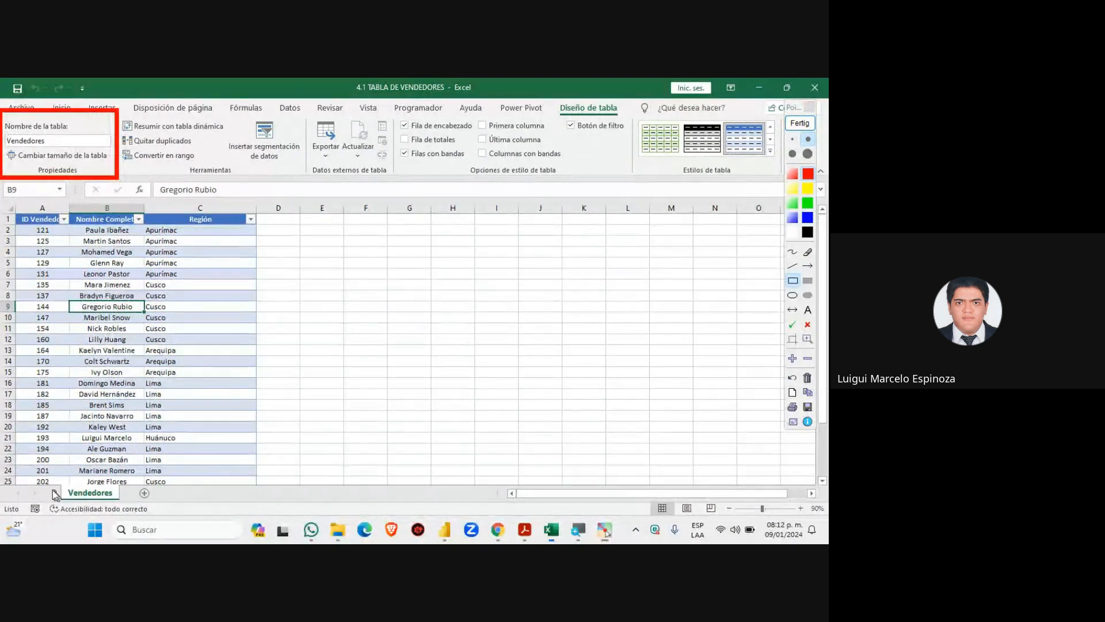
pyautogui.moveTo(50, 476); pyautogui.dragTo(133, 507)
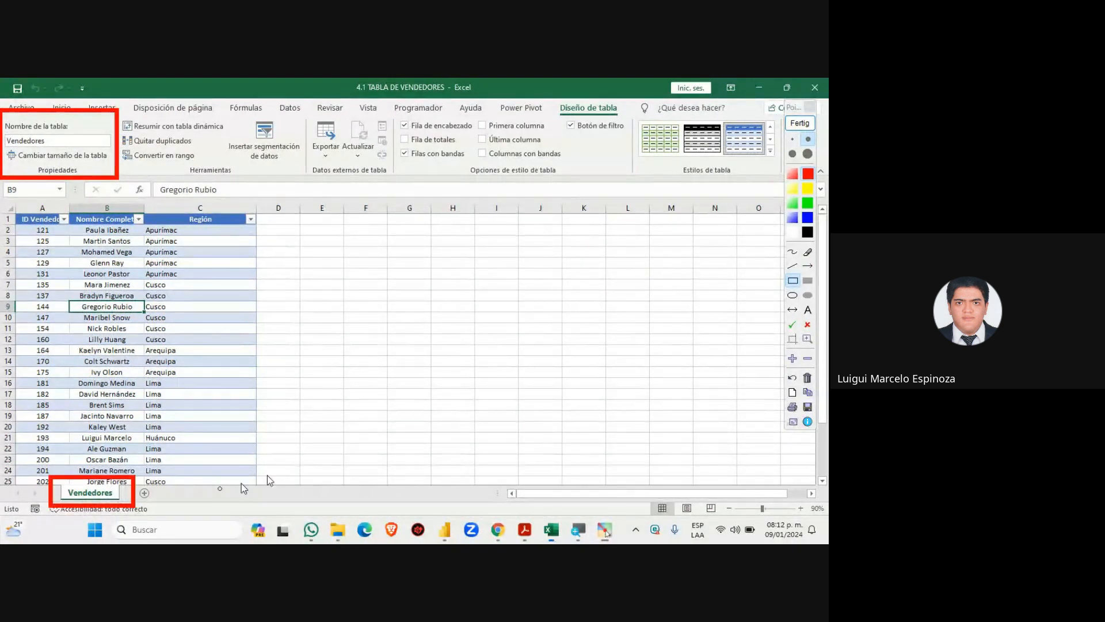
pyautogui.click(802, 124)
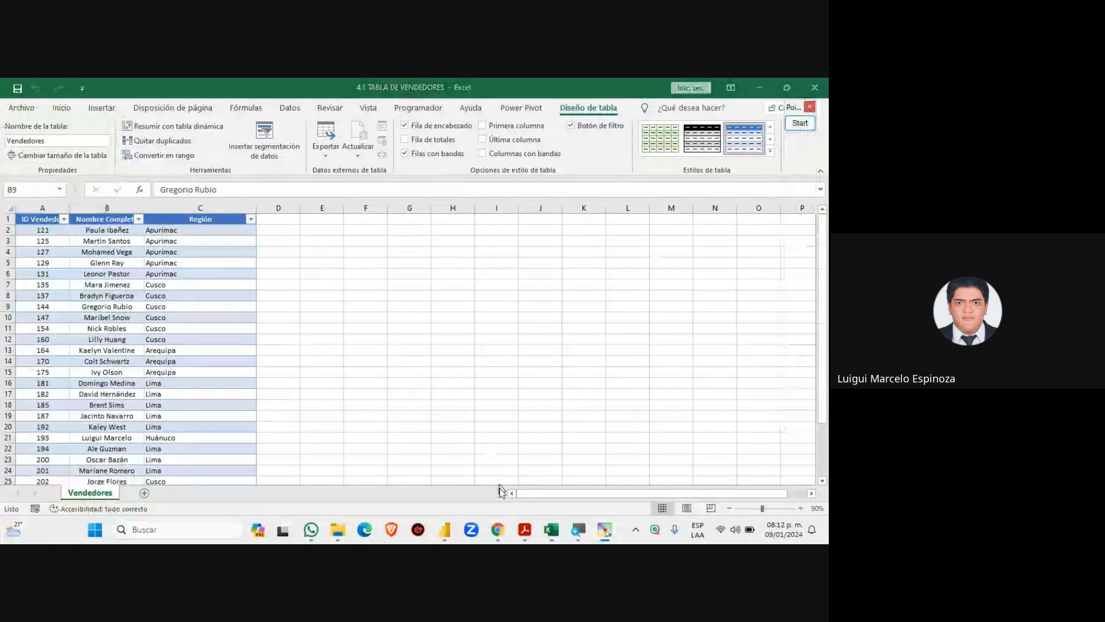
pyautogui.click(497, 529)
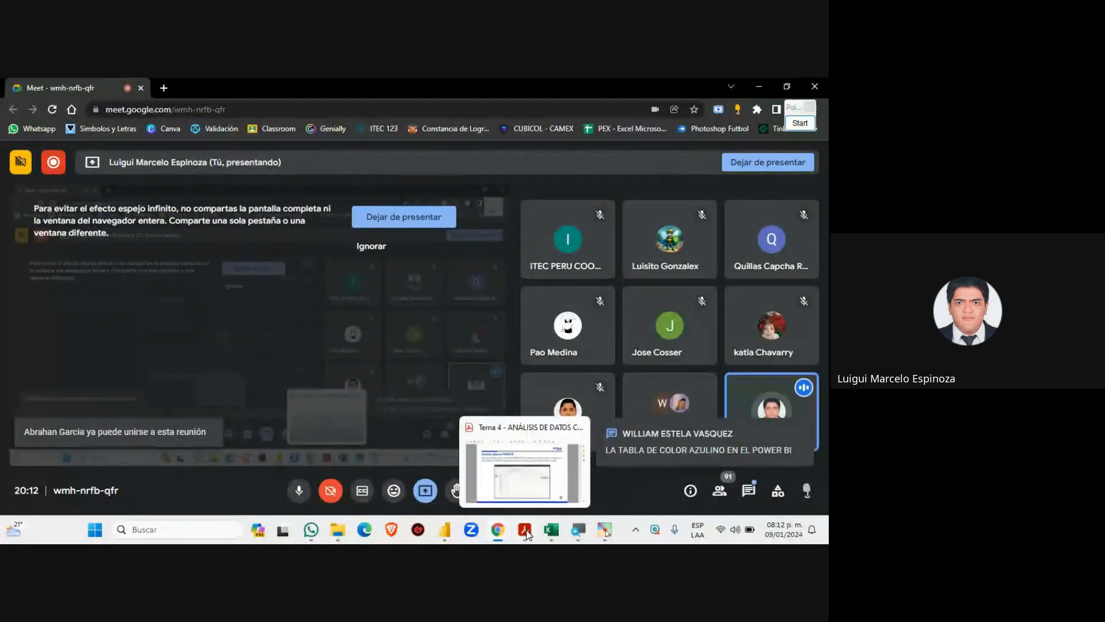
pyautogui.click(446, 529)
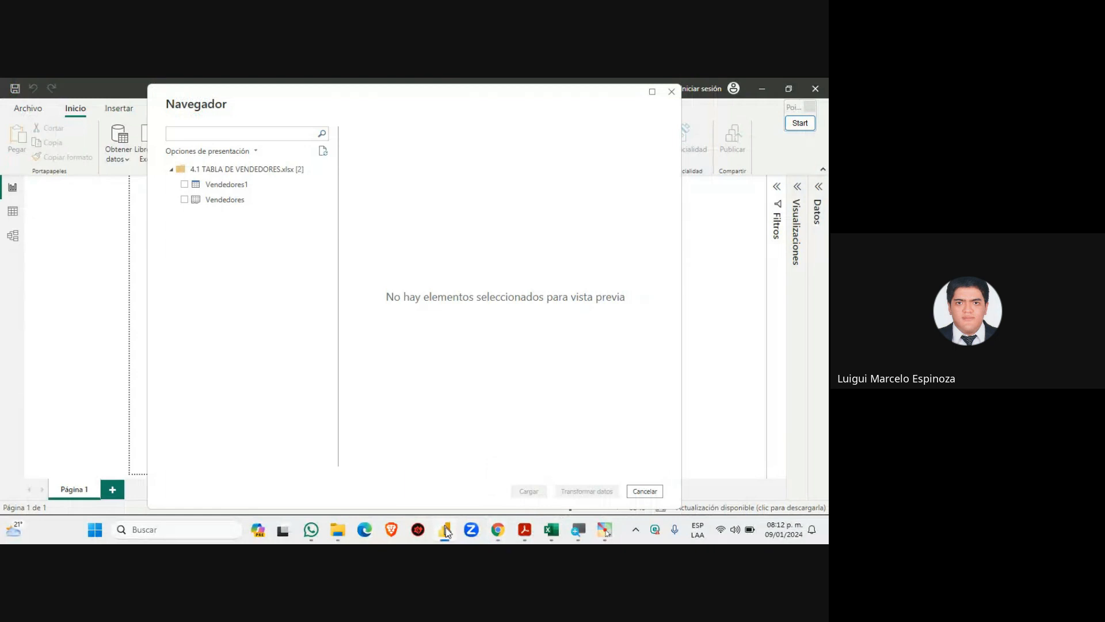
pyautogui.click(800, 123)
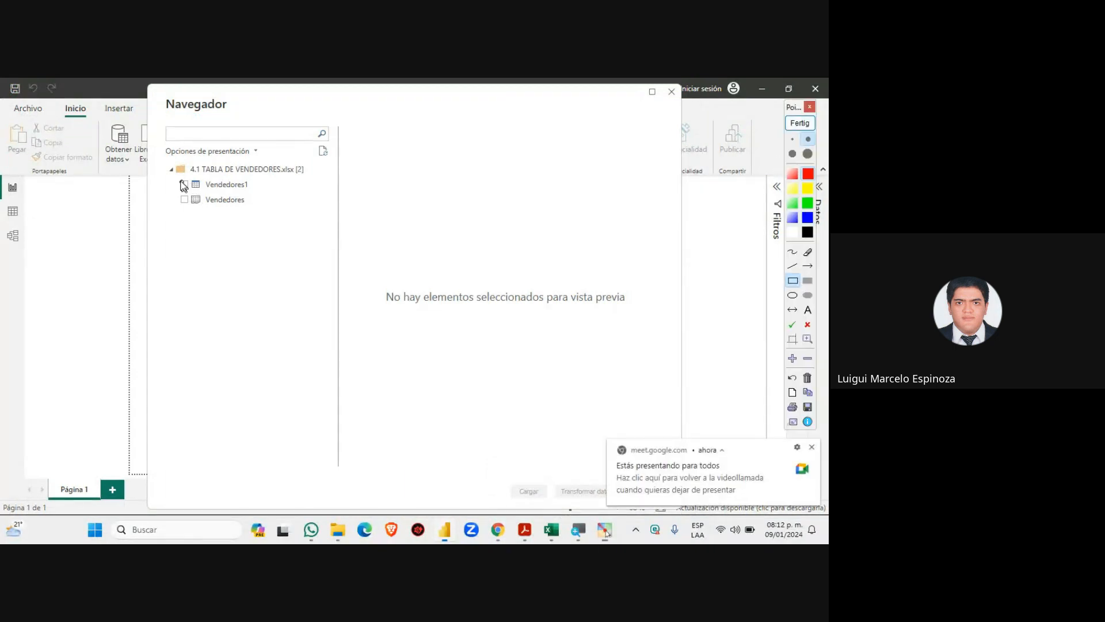
pyautogui.moveTo(173, 176); pyautogui.dragTo(264, 212)
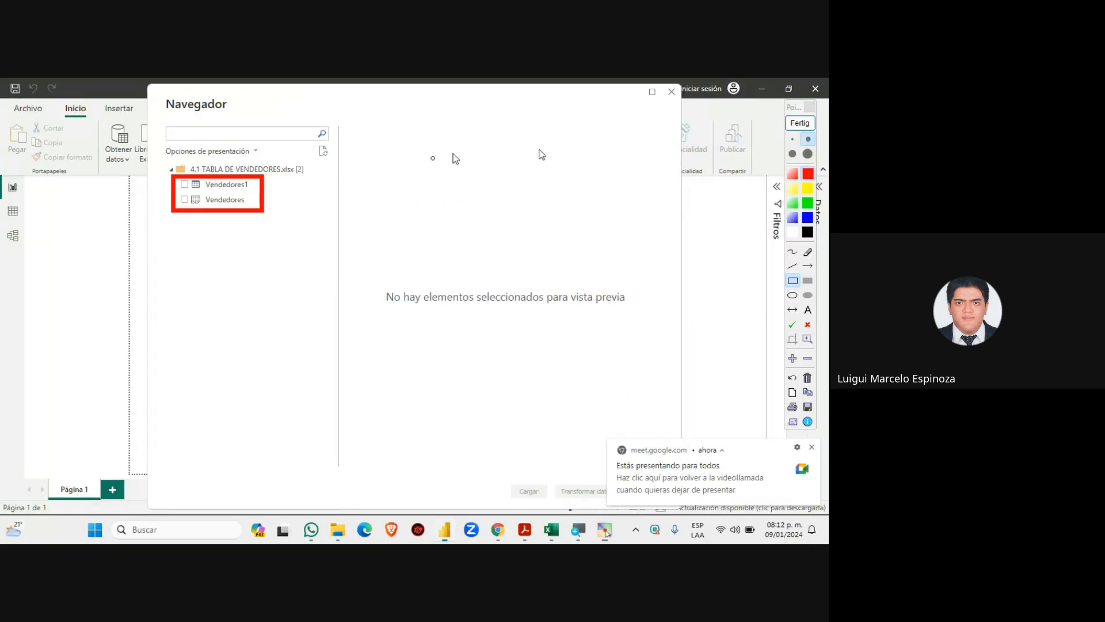
pyautogui.click(799, 123)
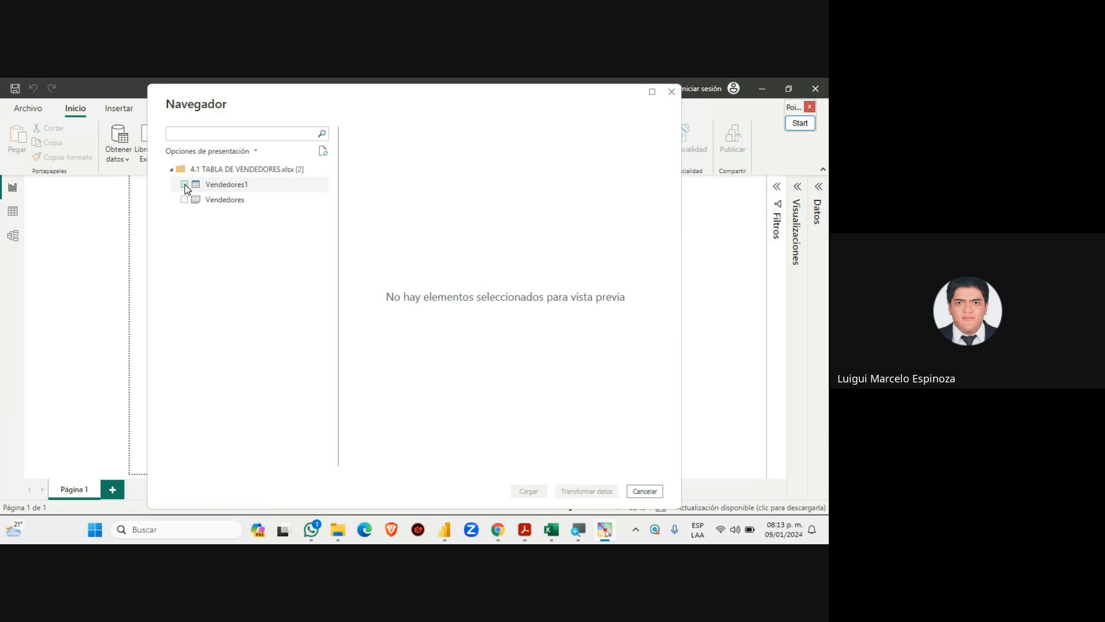
# Tick Vendedores1, scroll through its preview, load it into the report, and return to the Meet call
pyautogui.click(185, 185)
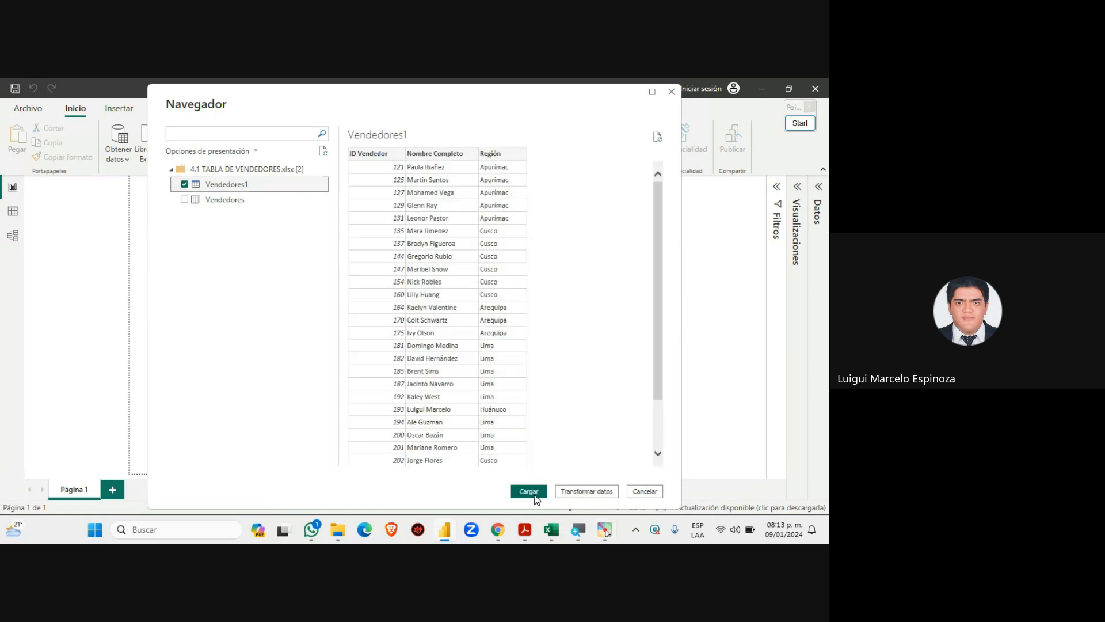
pyautogui.scroll(-2, 466, 399)
pyautogui.scroll(2, 465, 398)
pyautogui.scroll(-2, 465, 399)
pyautogui.scroll(2, 466, 403)
pyautogui.scroll(-2, 462, 394)
pyautogui.scroll(2, 460, 394)
pyautogui.scroll(-2, 461, 393)
pyautogui.scroll(2, 457, 389)
pyautogui.click(528, 493)
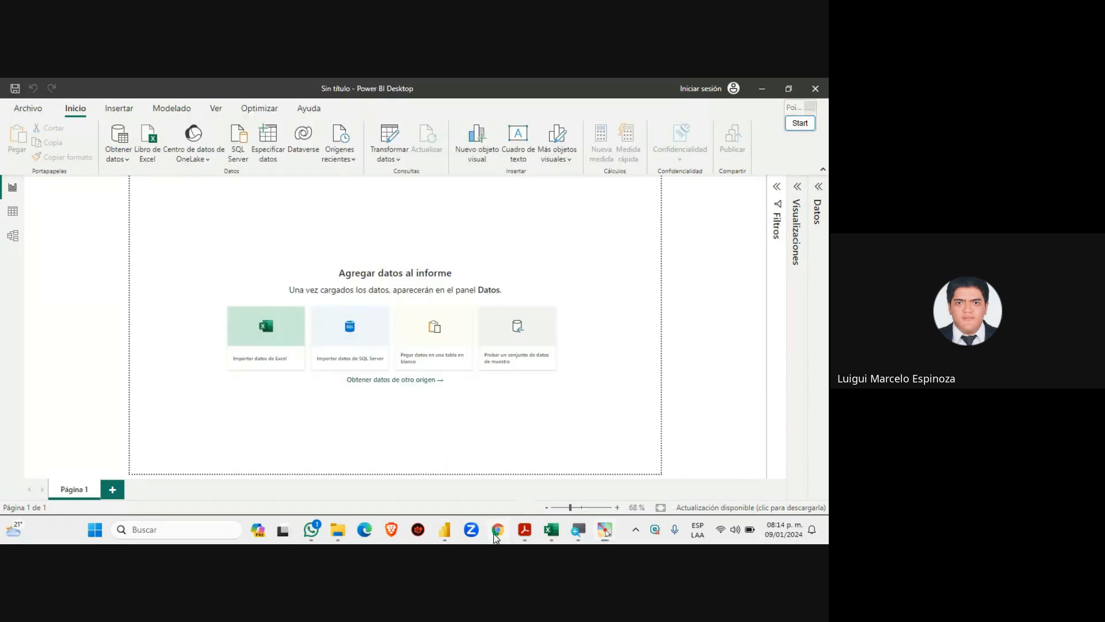
pyautogui.moveTo(498, 529)
pyautogui.click(488, 470)
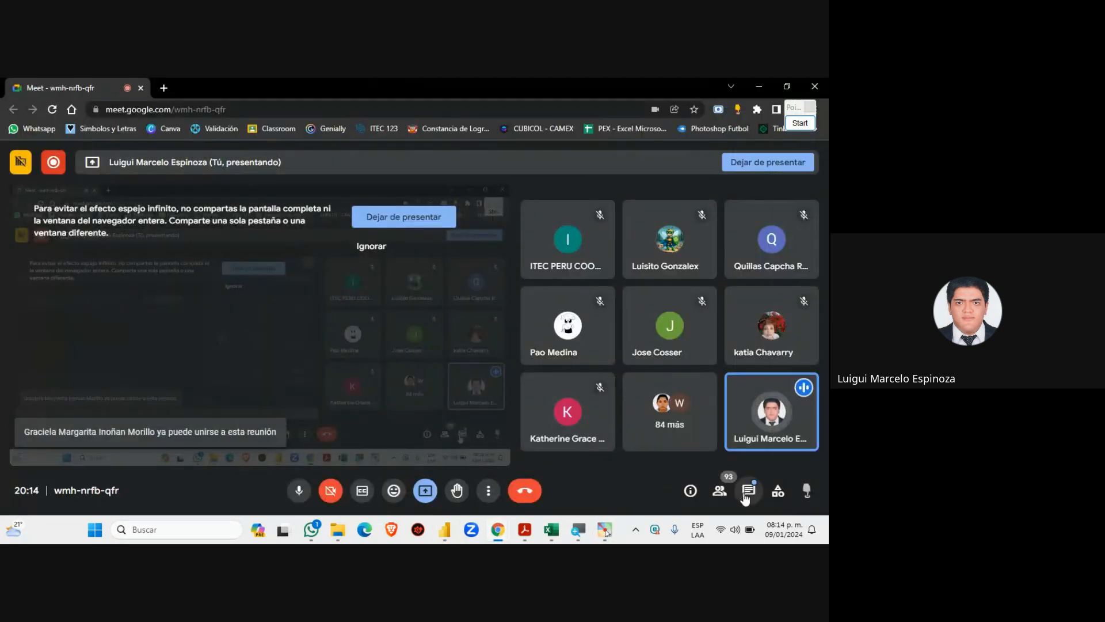
# Open the Meet call chat and scroll through the students' recent messages
pyautogui.click(748, 489)
pyautogui.scroll(5, 656, 379)
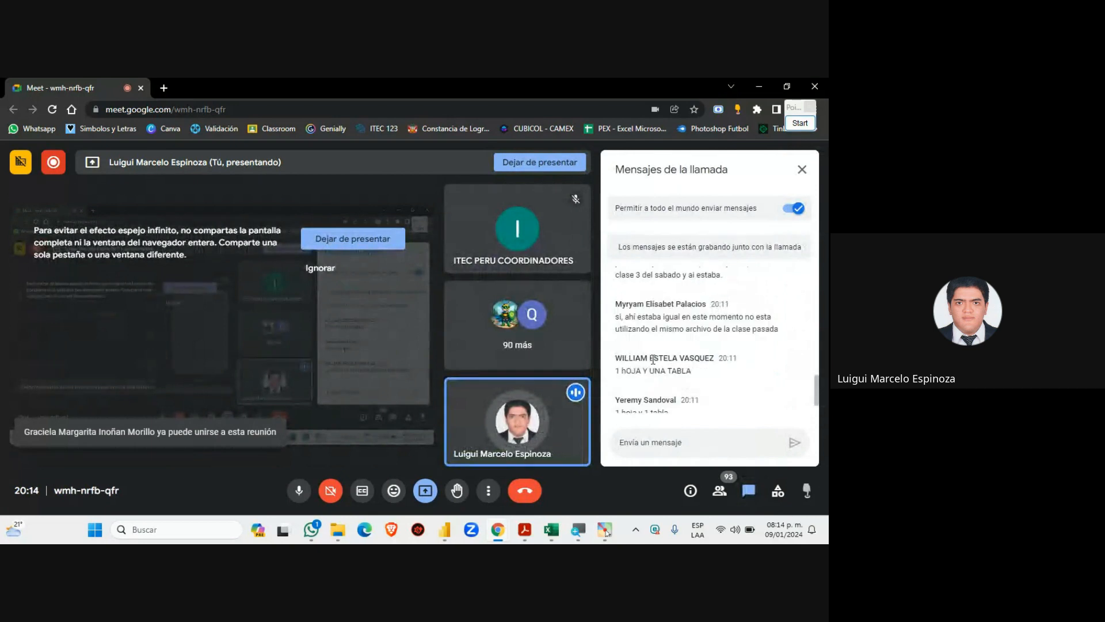
pyautogui.scroll(1, 650, 359)
pyautogui.scroll(-1, 648, 359)
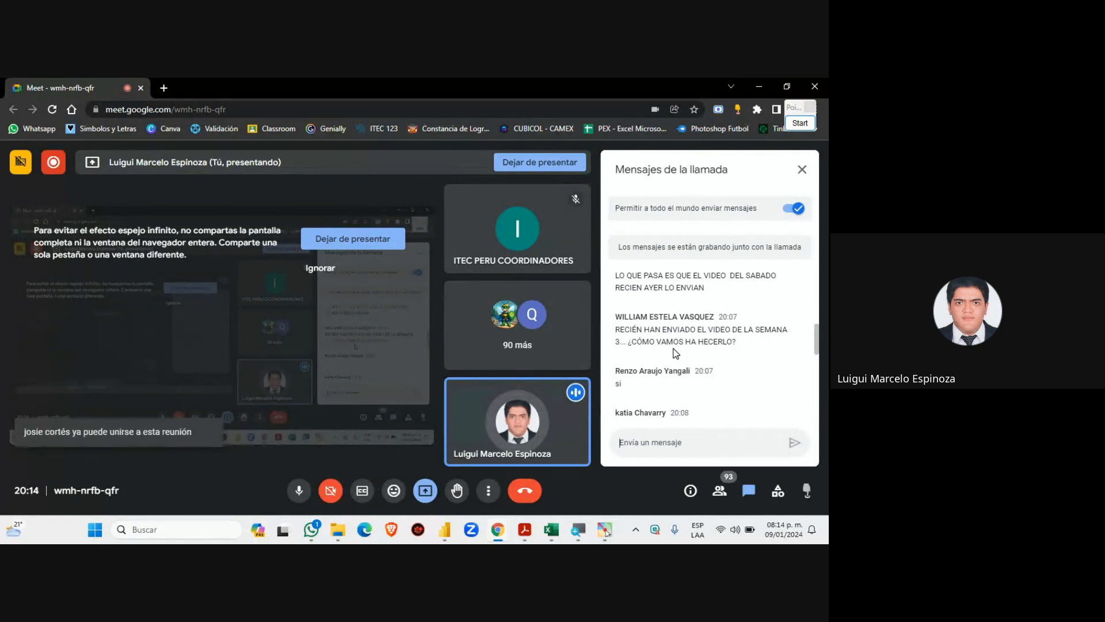
pyautogui.scroll(-1, 677, 352)
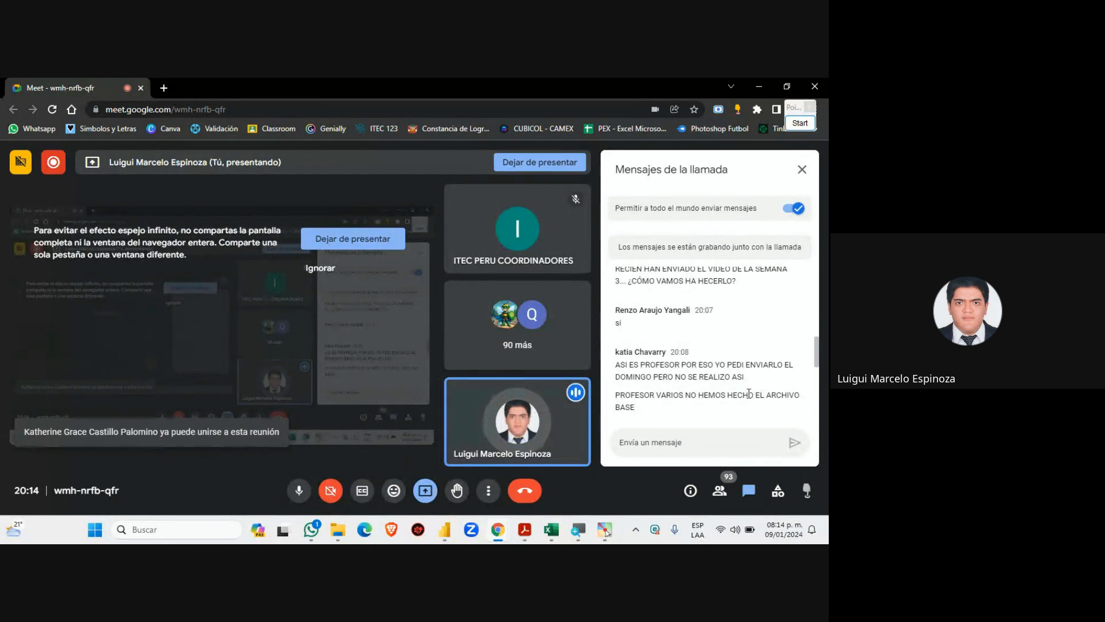
pyautogui.scroll(-1, 664, 376)
pyautogui.scroll(-1, 617, 380)
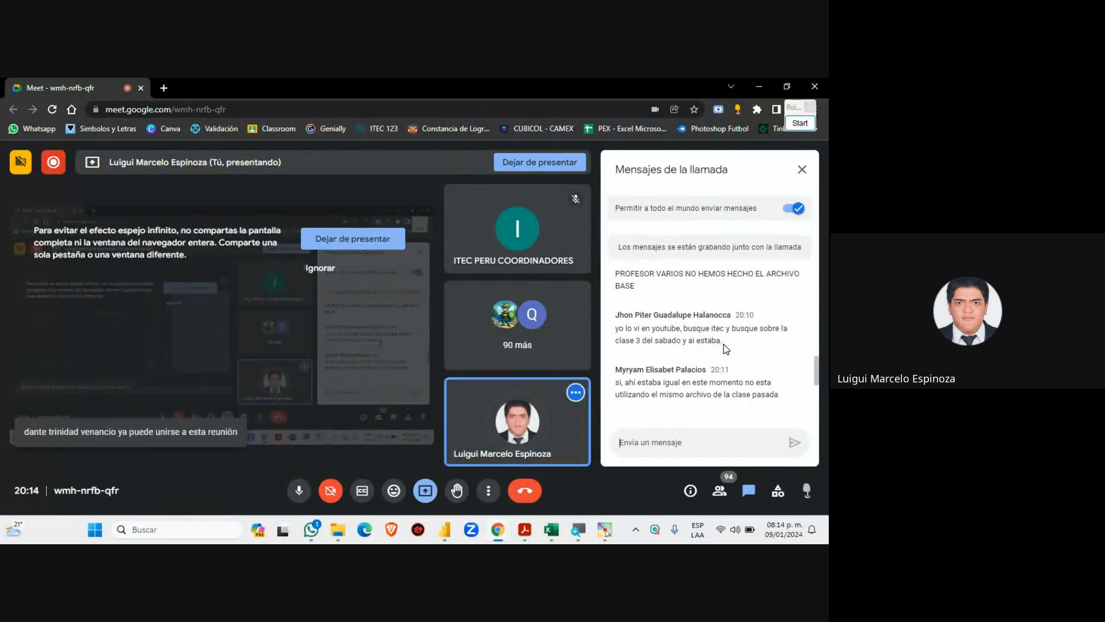
# Highlight the message about finding the class on YouTube, clear it, and read on
pyautogui.moveTo(723, 344); pyautogui.dragTo(609, 333)
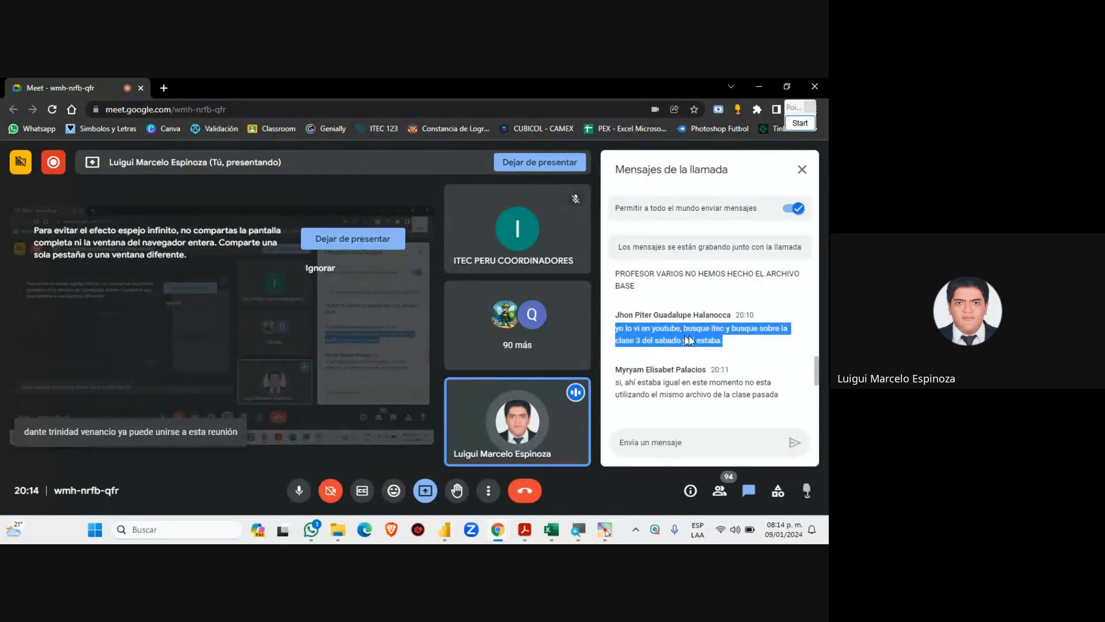
pyautogui.moveTo(726, 344); pyautogui.dragTo(611, 332)
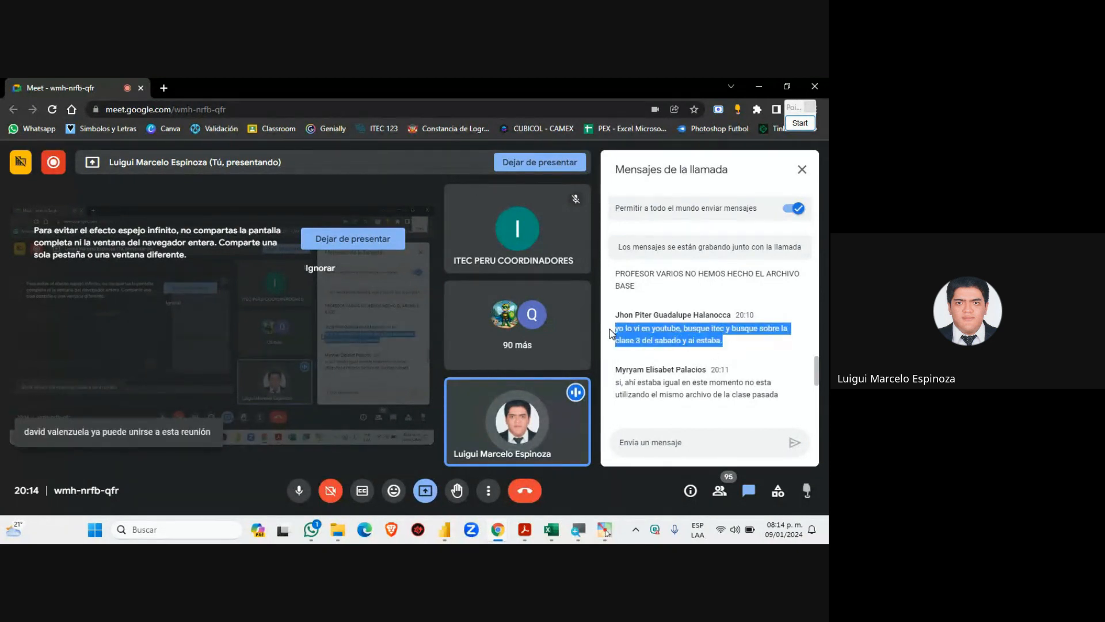
pyautogui.click(736, 346)
pyautogui.moveTo(719, 344); pyautogui.dragTo(614, 332)
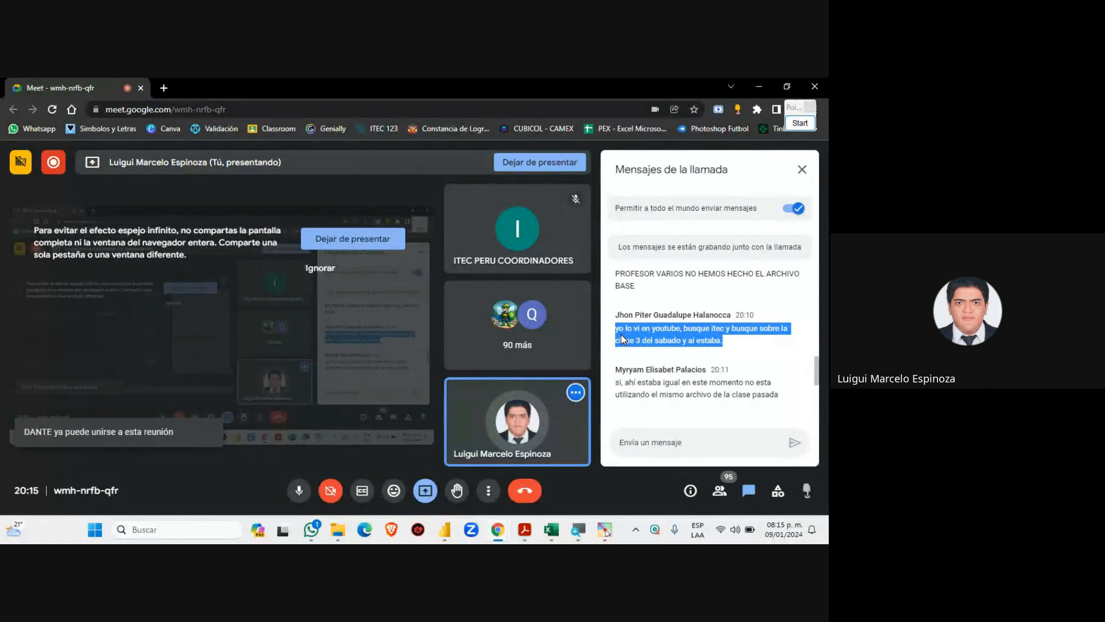
pyautogui.click(734, 346)
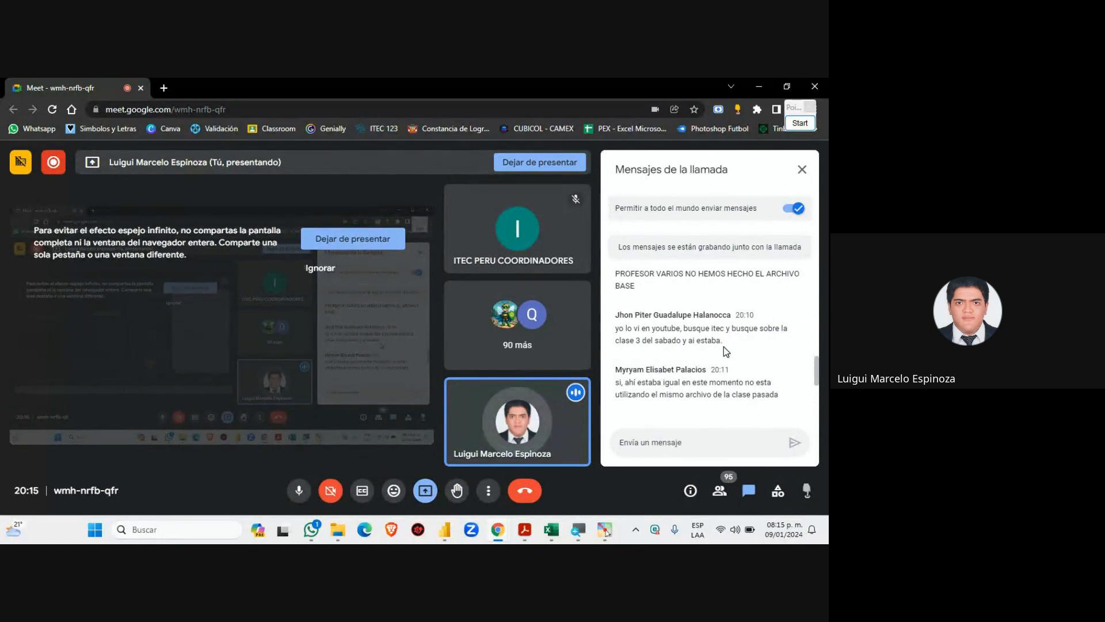
pyautogui.moveTo(724, 345); pyautogui.dragTo(609, 335)
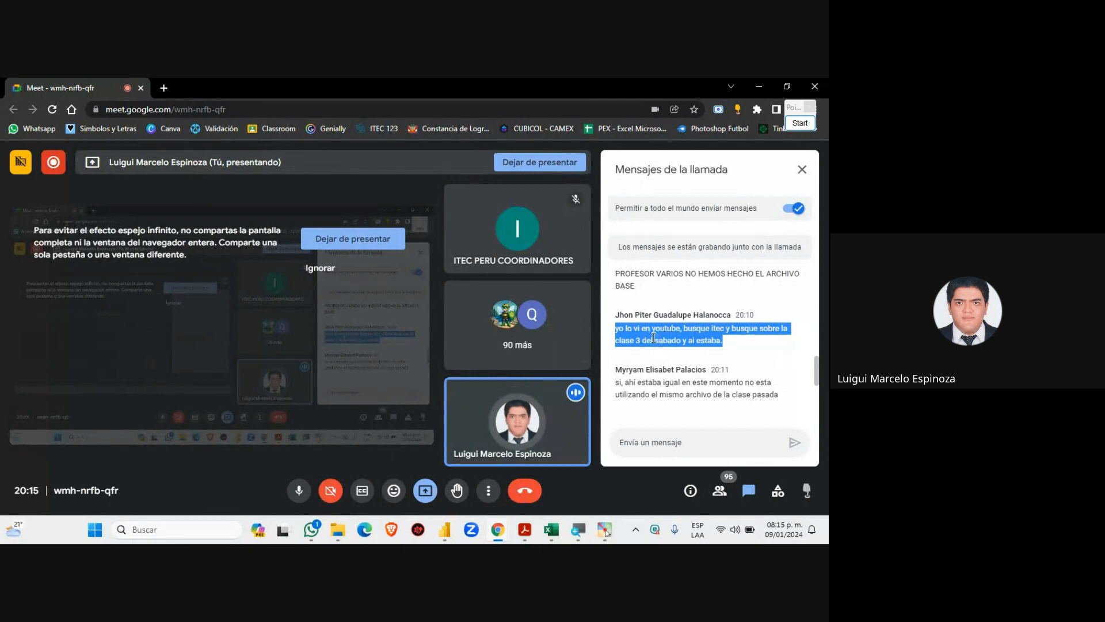
pyautogui.click(744, 353)
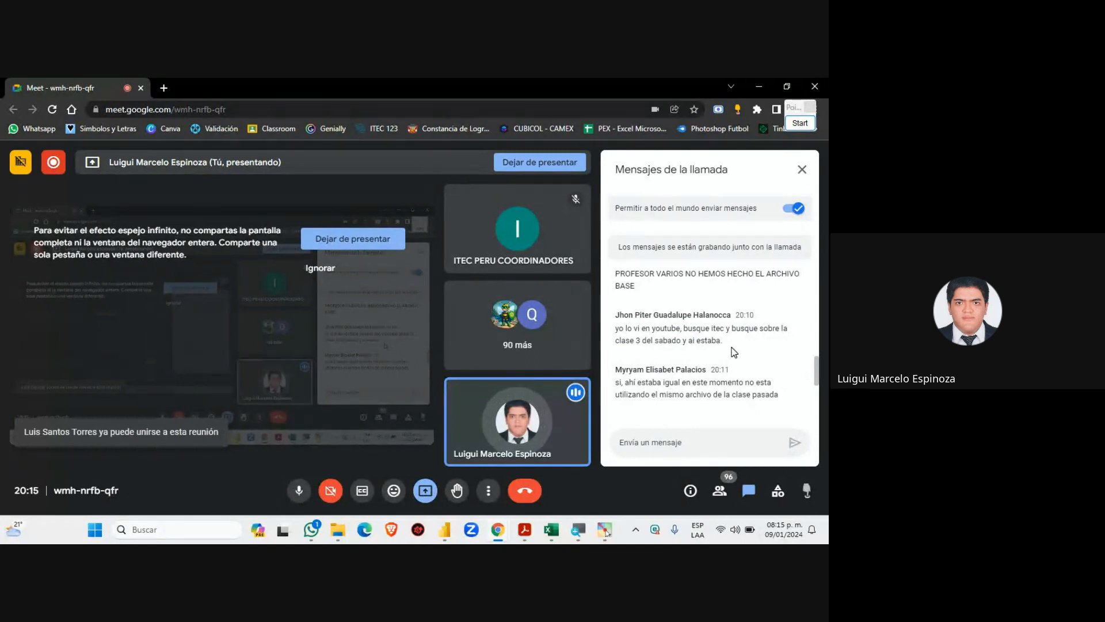
pyautogui.scroll(-1, 680, 339)
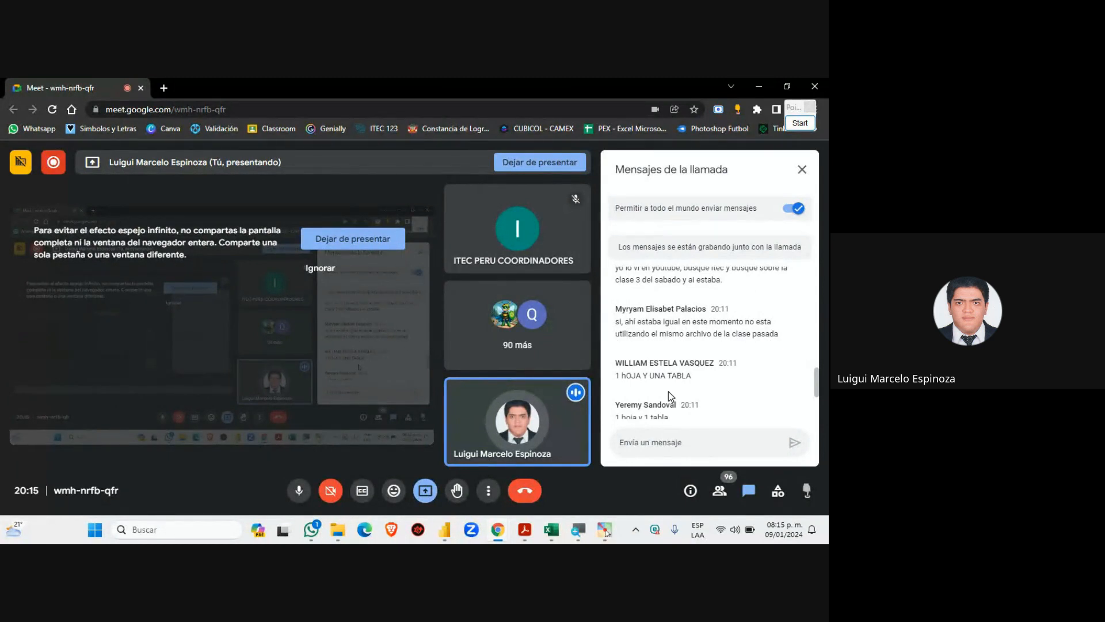
pyautogui.scroll(-3, 668, 392)
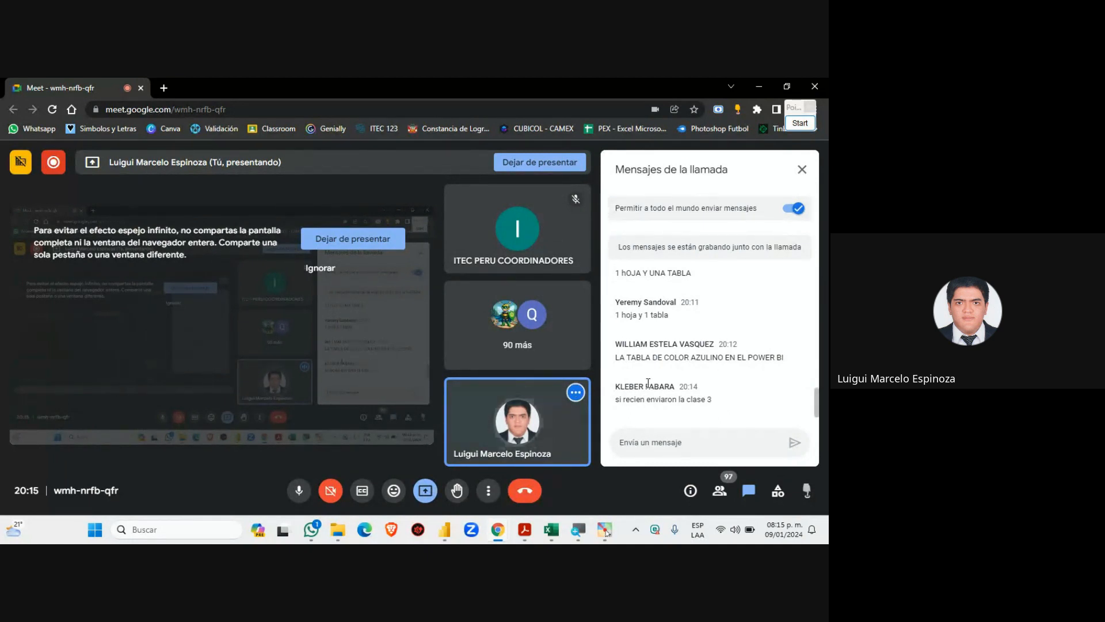
# Return to Power BI Desktop and expand Vendedores1 to list its fields in the Datos pane
pyautogui.moveTo(573, 538)
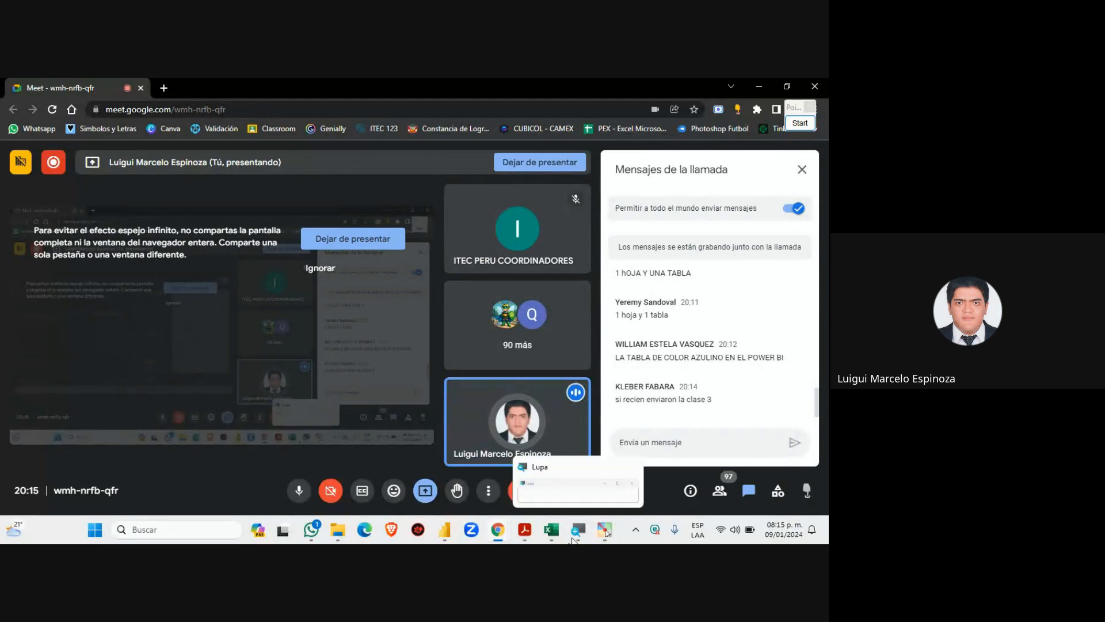
pyautogui.click(525, 529)
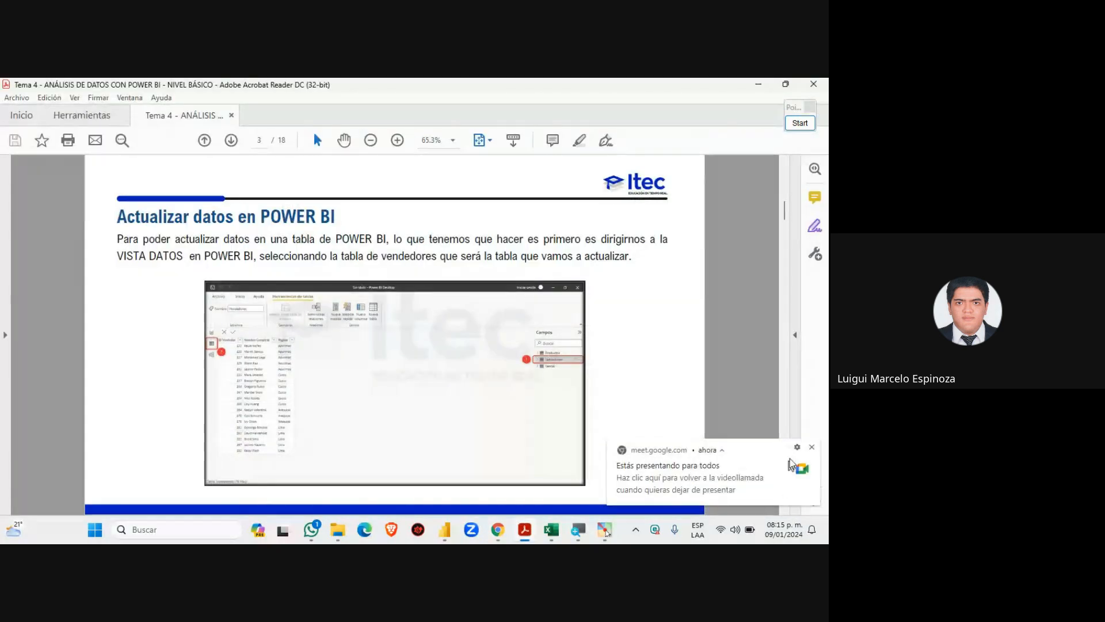
pyautogui.click(462, 539)
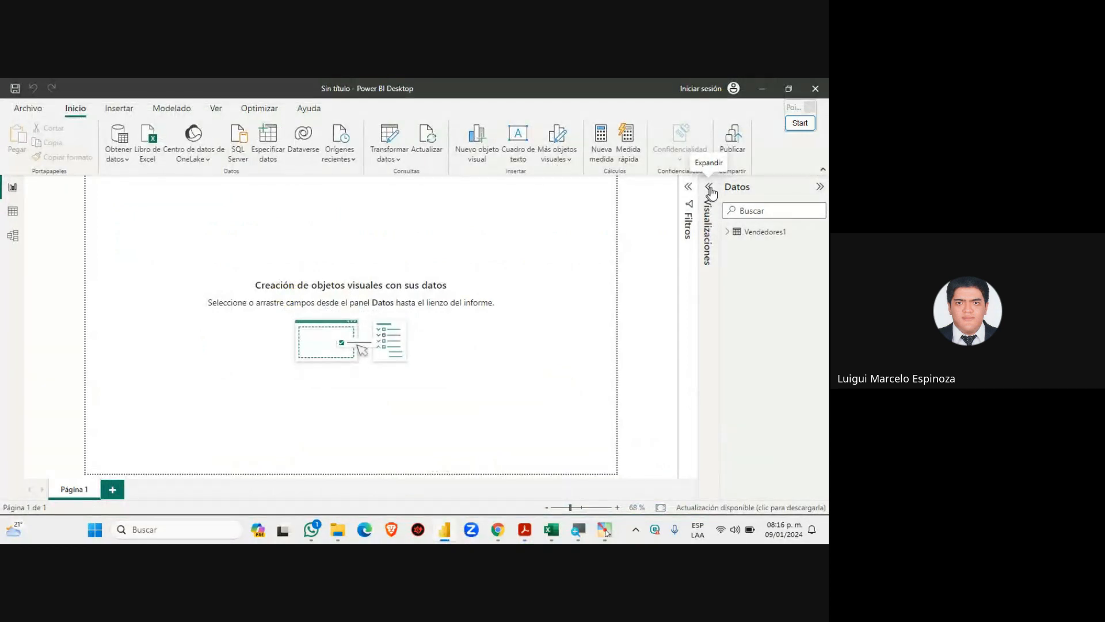
pyautogui.click(727, 231)
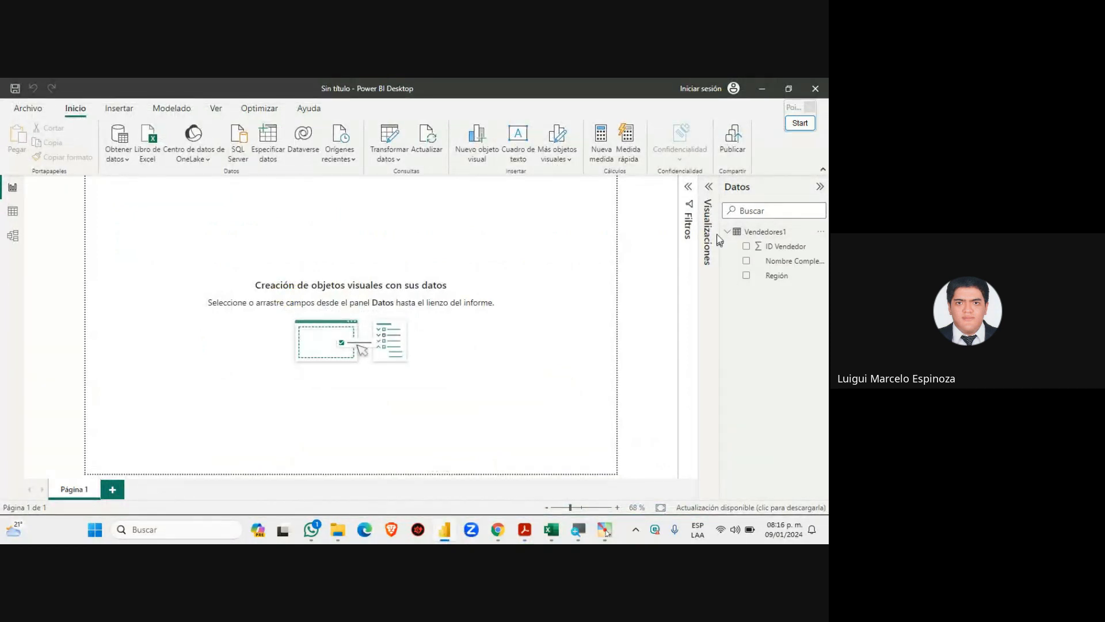
pyautogui.click(728, 235)
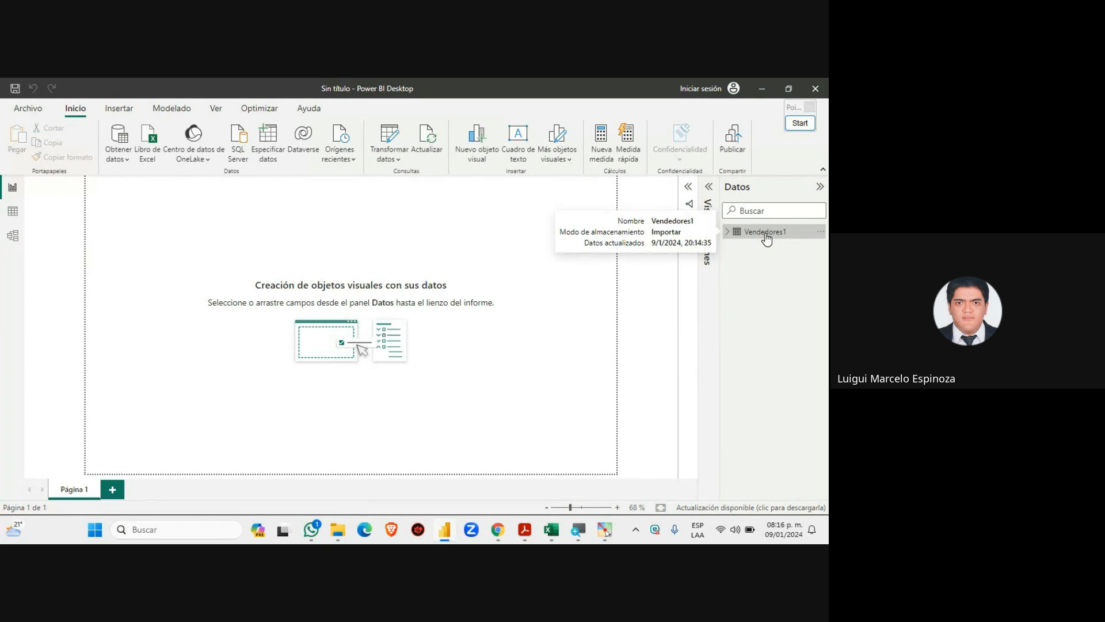
pyautogui.click(766, 237)
pyautogui.click(726, 232)
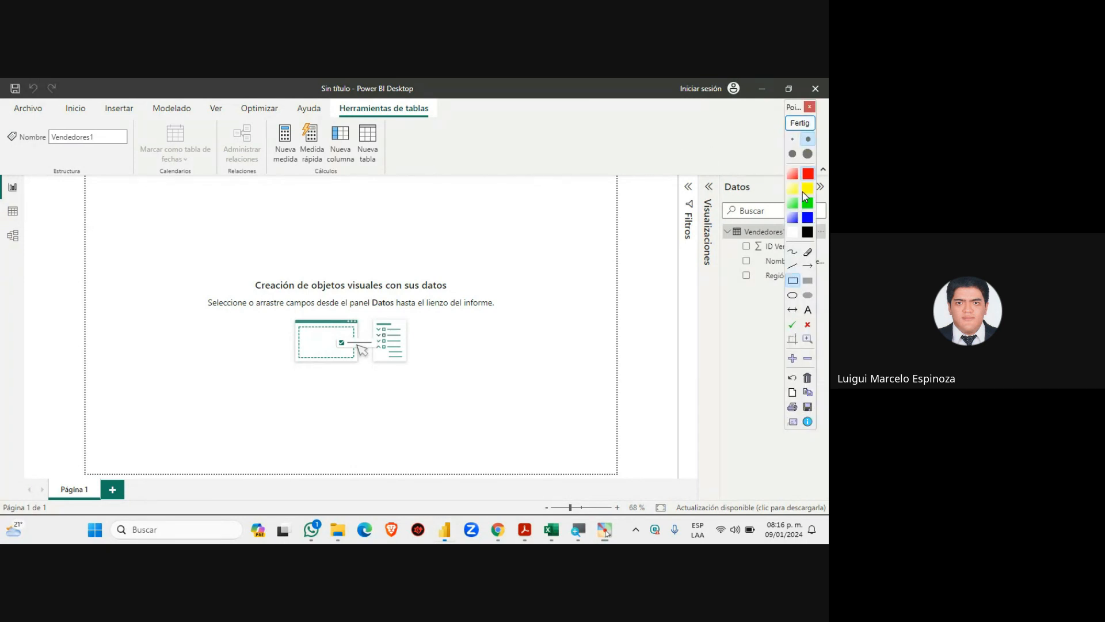
# Mark the Data view icon with a red arrow annotation, then clear the drawings
pyautogui.moveTo(2, 199); pyautogui.dragTo(26, 222)
pyautogui.click(808, 265)
pyautogui.moveTo(217, 204); pyautogui.dragTo(31, 214)
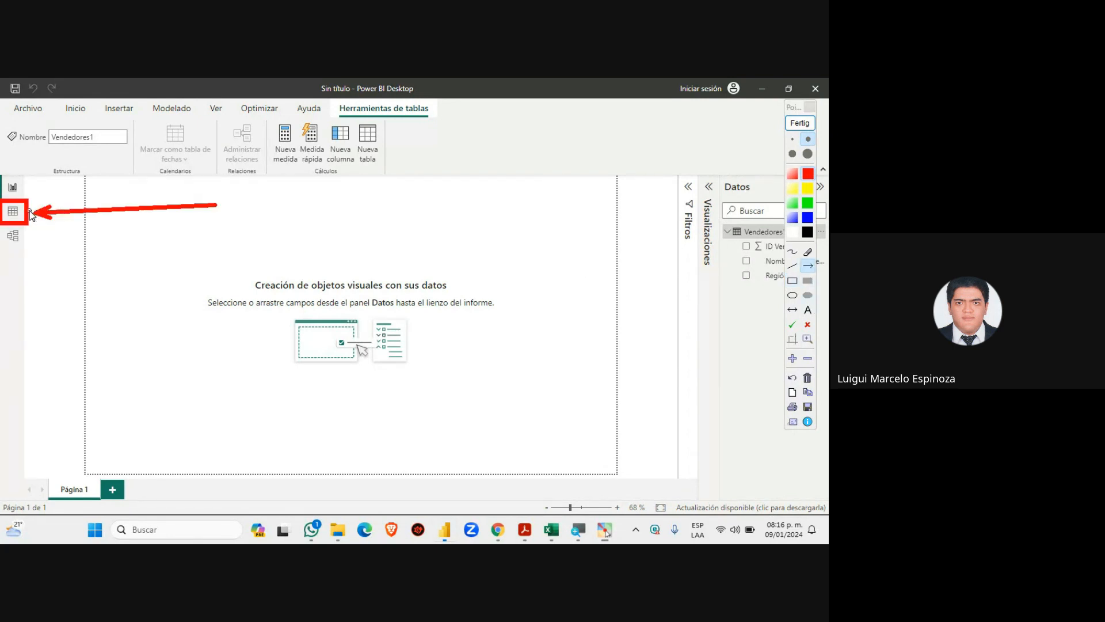
pyautogui.click(800, 122)
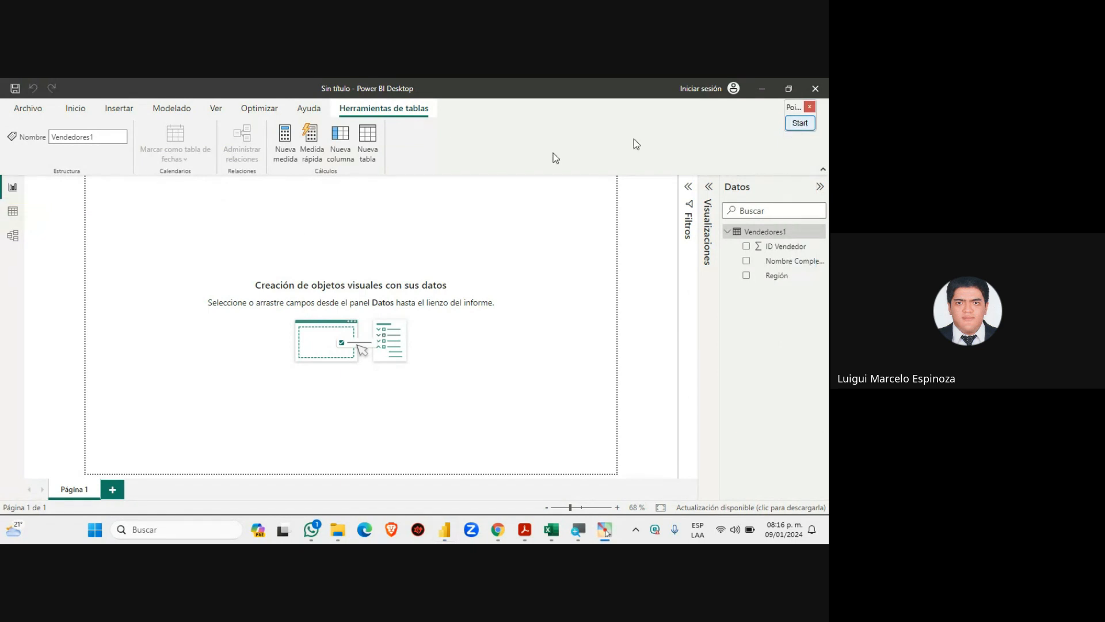
# Show the Vendedores1 table's 29 rows in Data view
pyautogui.click(13, 212)
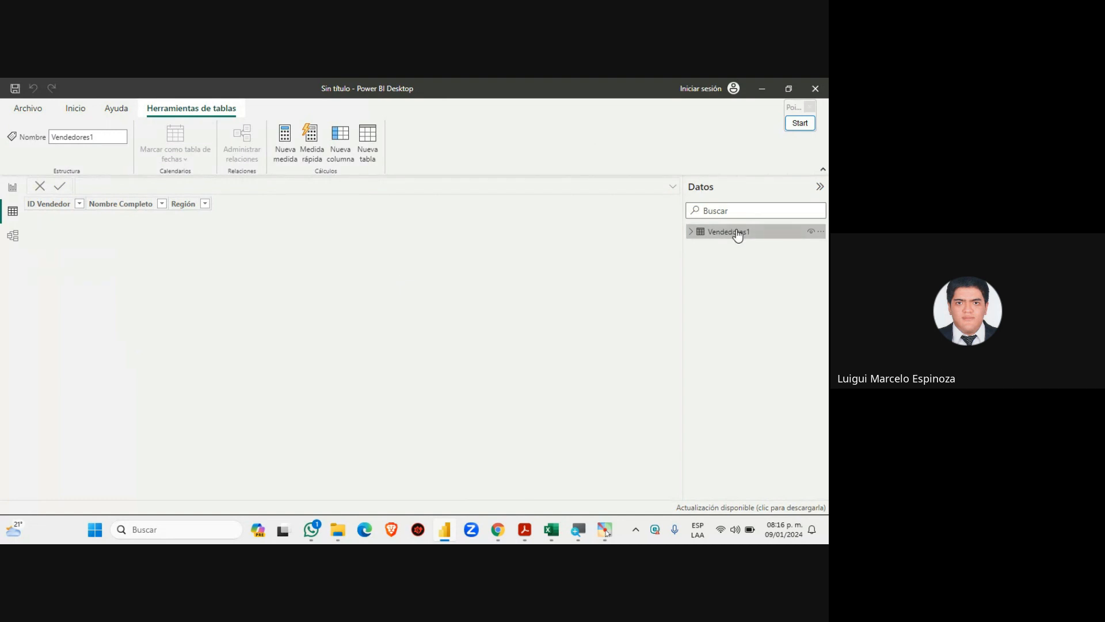
pyautogui.click(700, 232)
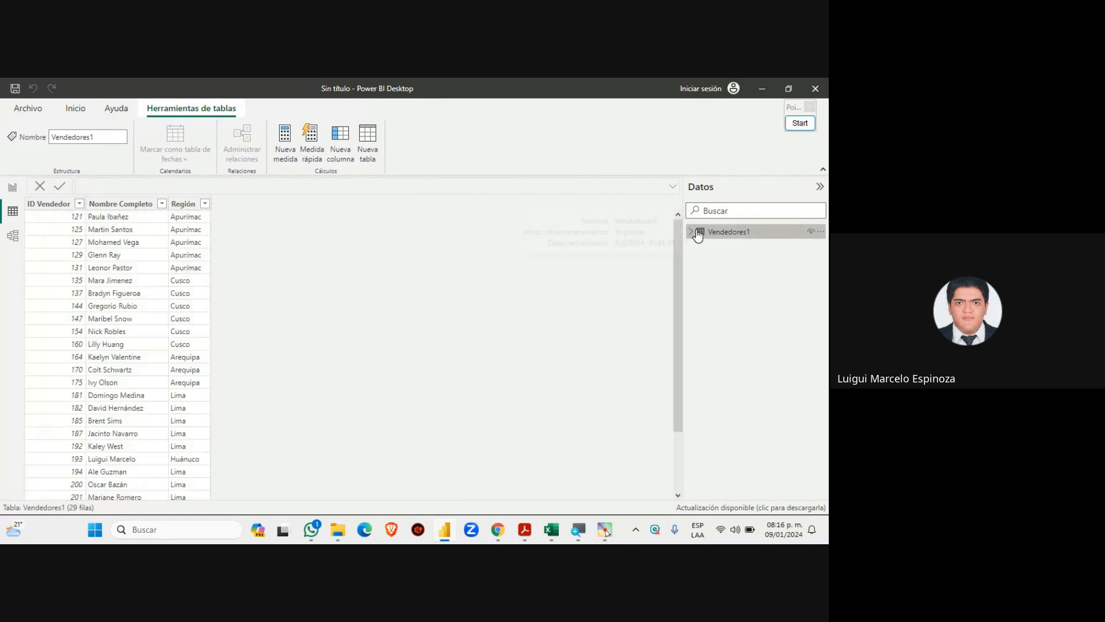
pyautogui.scroll(-2, 80, 339)
pyautogui.scroll(2, 121, 367)
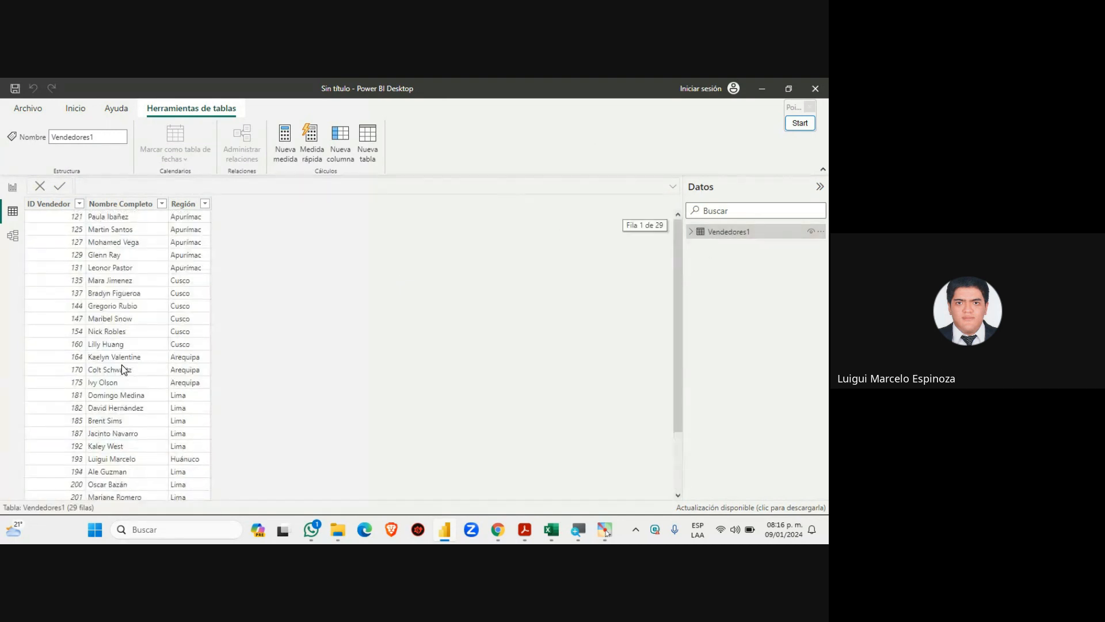
# Compare the rows with the Excel vendor sheet, then return to the Google Meet call
pyautogui.click(551, 529)
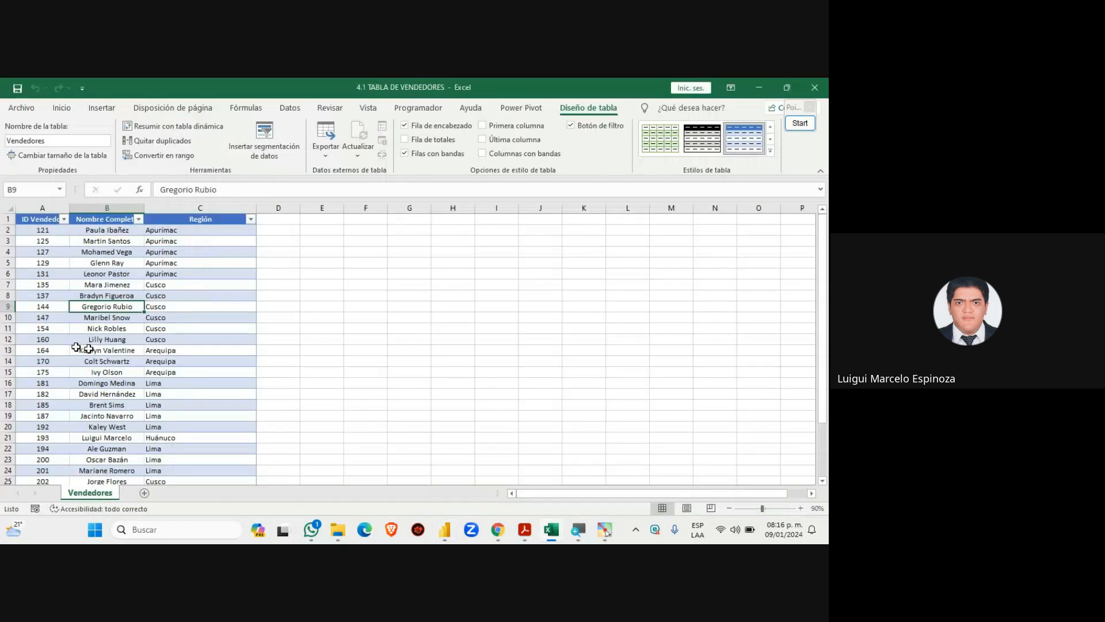
pyautogui.scroll(-4, 127, 362)
pyautogui.scroll(5, 124, 360)
pyautogui.click(499, 531)
pyautogui.click(451, 533)
pyautogui.scroll(-2, 148, 375)
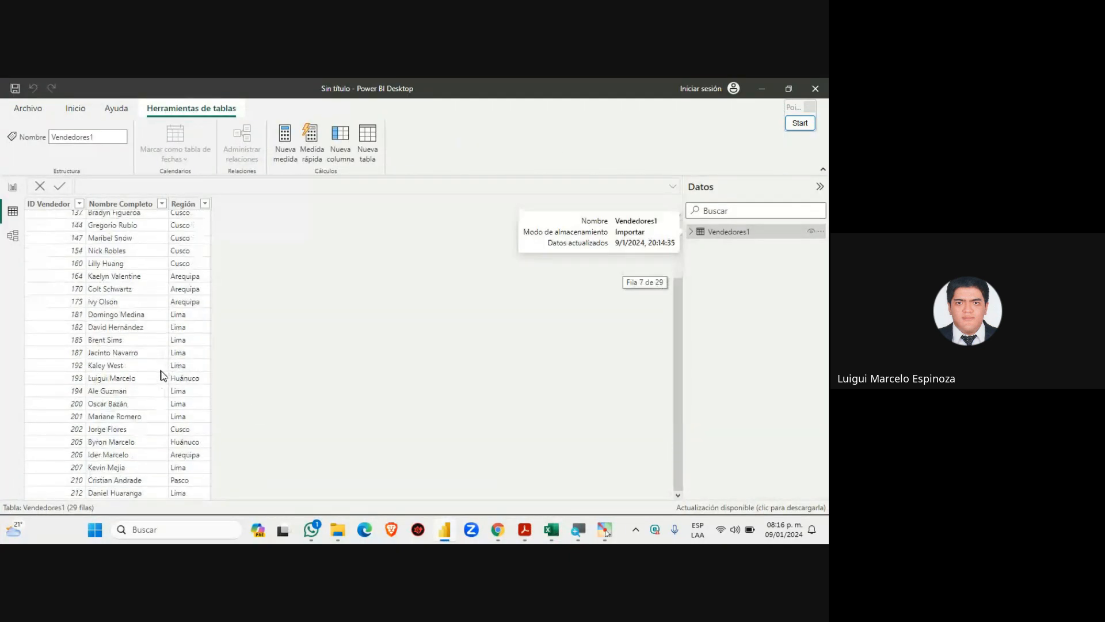
pyautogui.scroll(2, 161, 373)
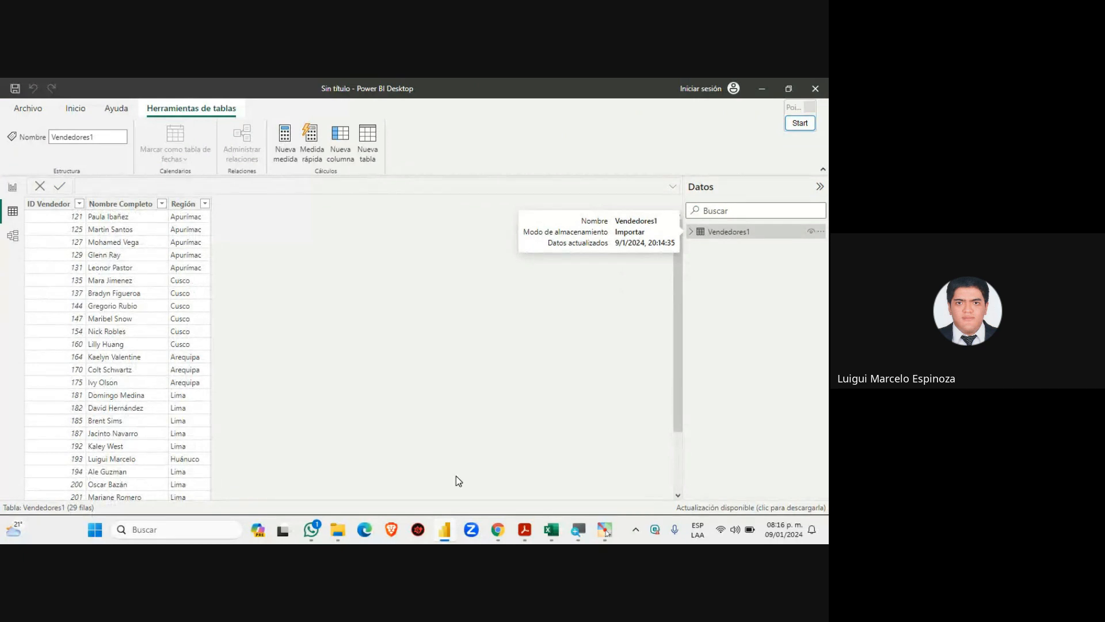
pyautogui.click(498, 530)
pyautogui.click(425, 457)
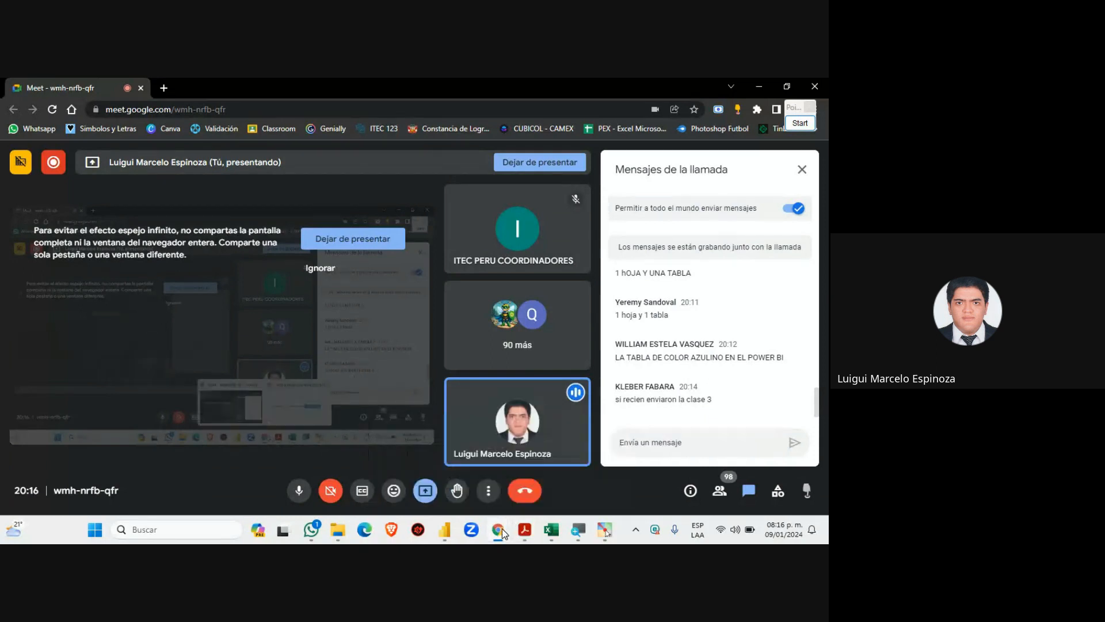
# Switch to the 4.1 TABLA DE VENDEDORES workbook and select the vendor table from its header
pyautogui.click(555, 533)
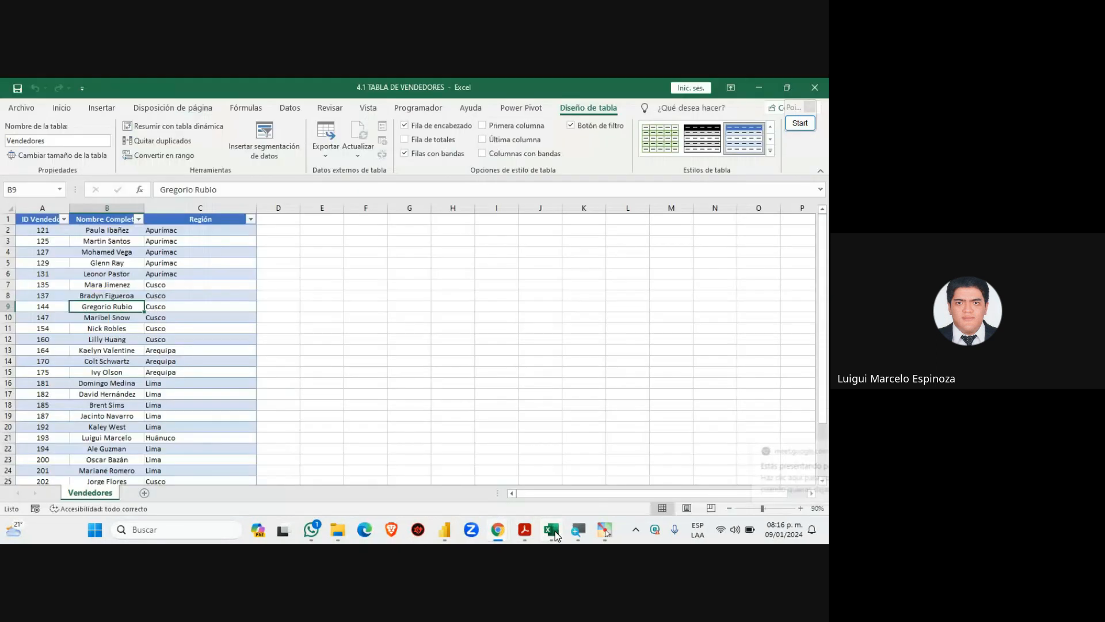
pyautogui.scroll(-9, 79, 375)
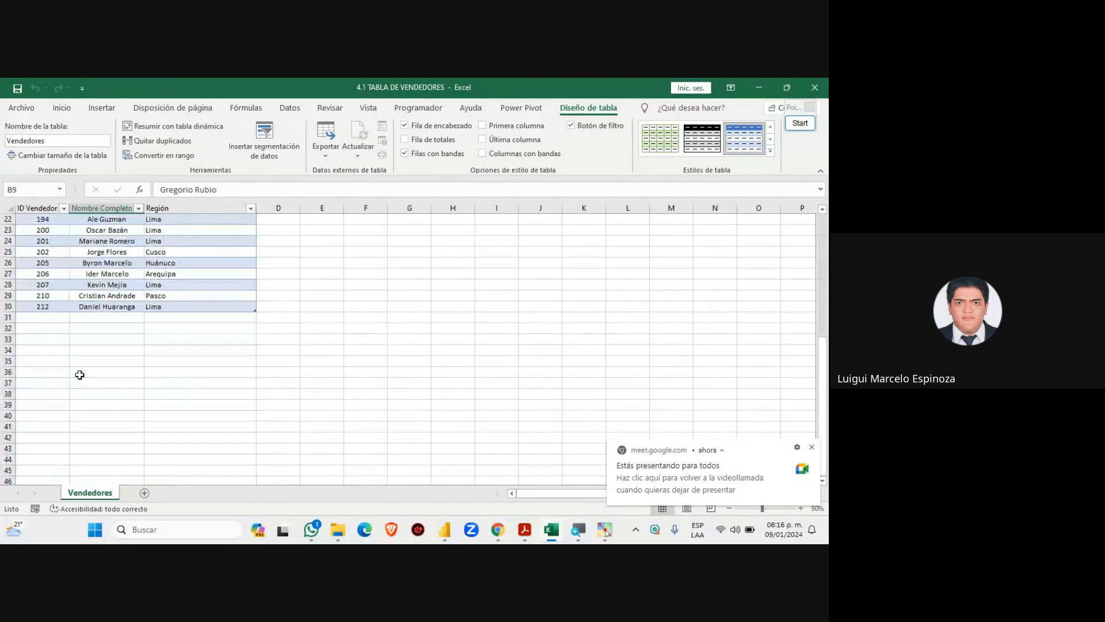
pyautogui.scroll(9, 79, 375)
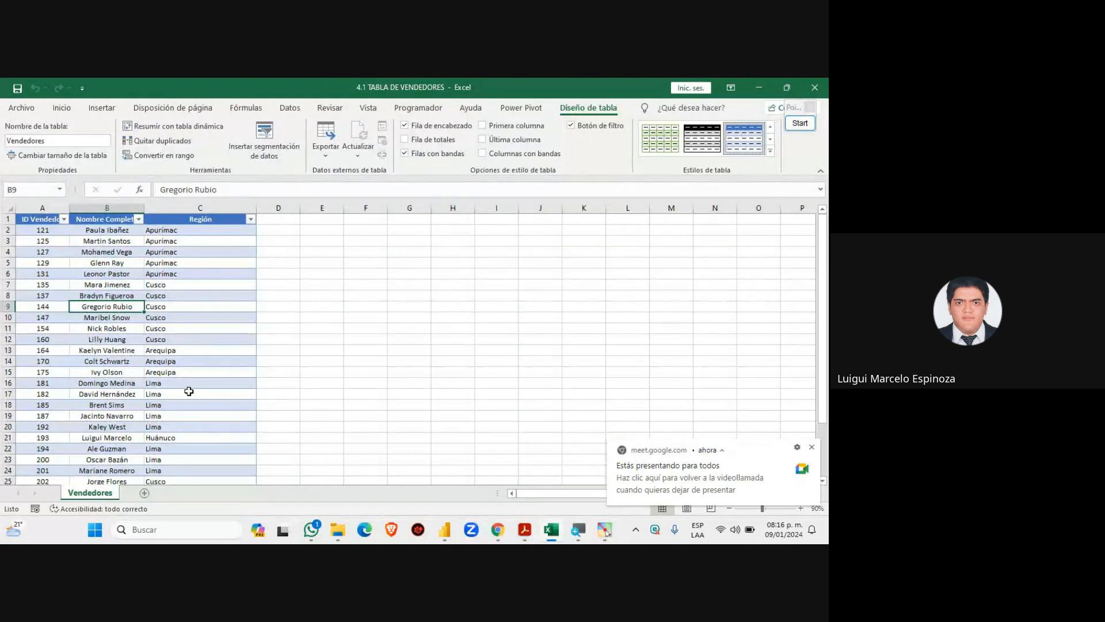
pyautogui.scroll(-4, 189, 392)
pyautogui.scroll(4, 186, 389)
pyautogui.moveTo(43, 220); pyautogui.dragTo(225, 448)
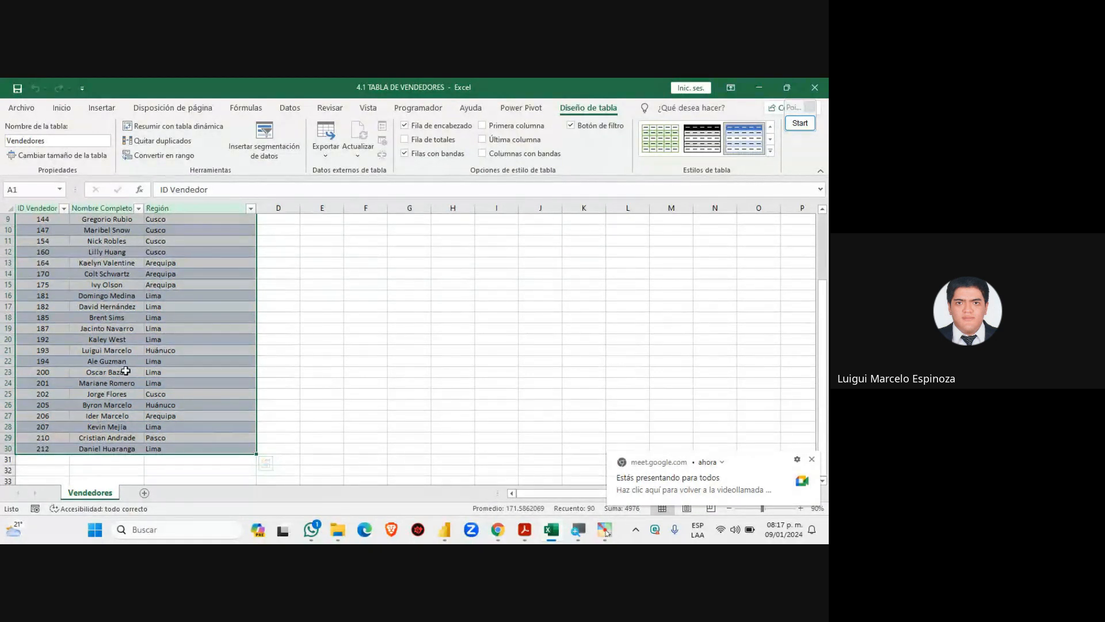
# Scroll to the last entry, 212, and reselect the table from A1 to C30
pyautogui.scroll(-1, 132, 391)
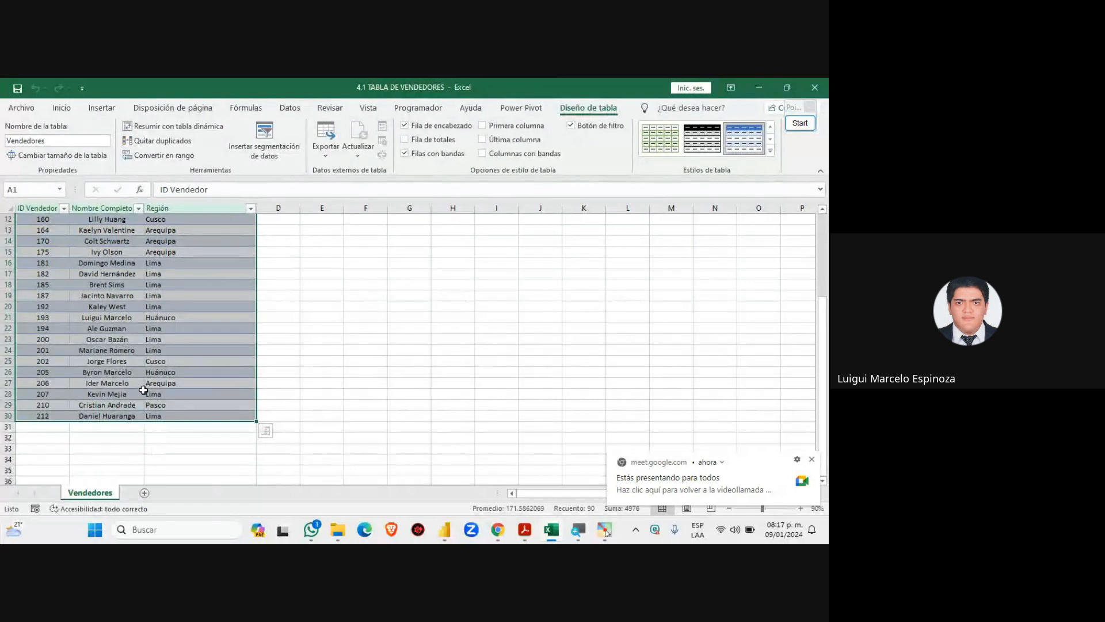
pyautogui.scroll(1, 143, 390)
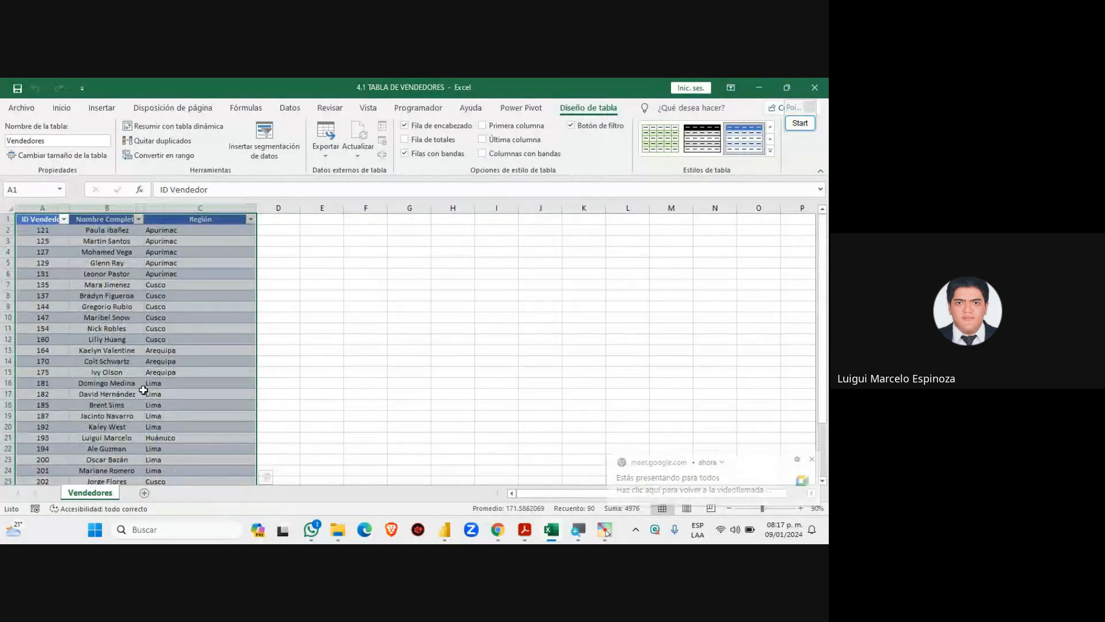
pyautogui.scroll(-3, 144, 390)
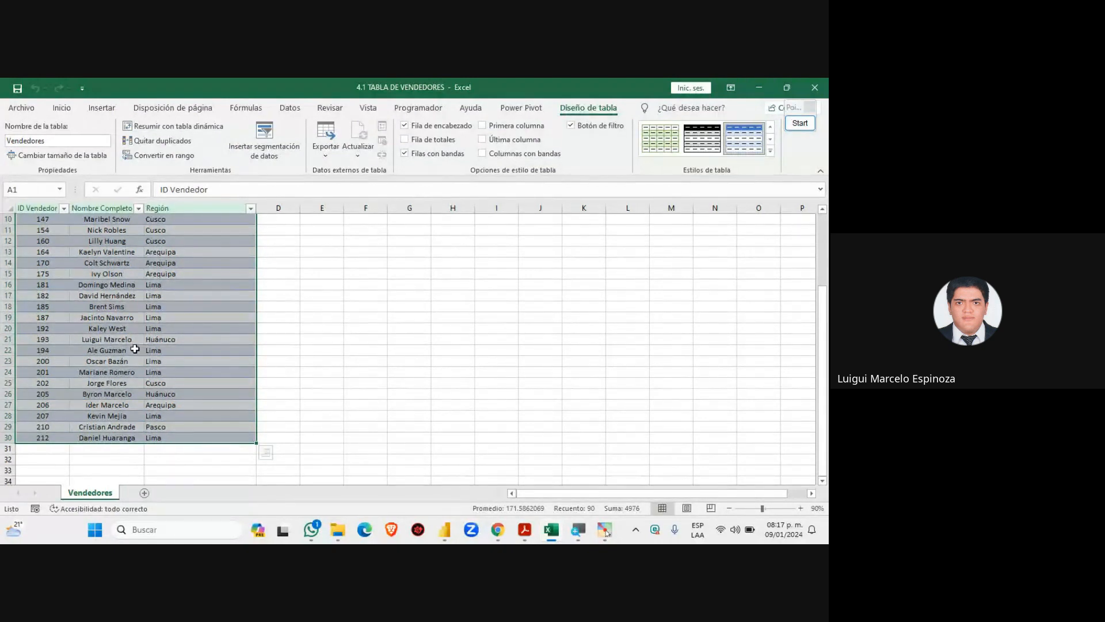
pyautogui.scroll(3, 135, 350)
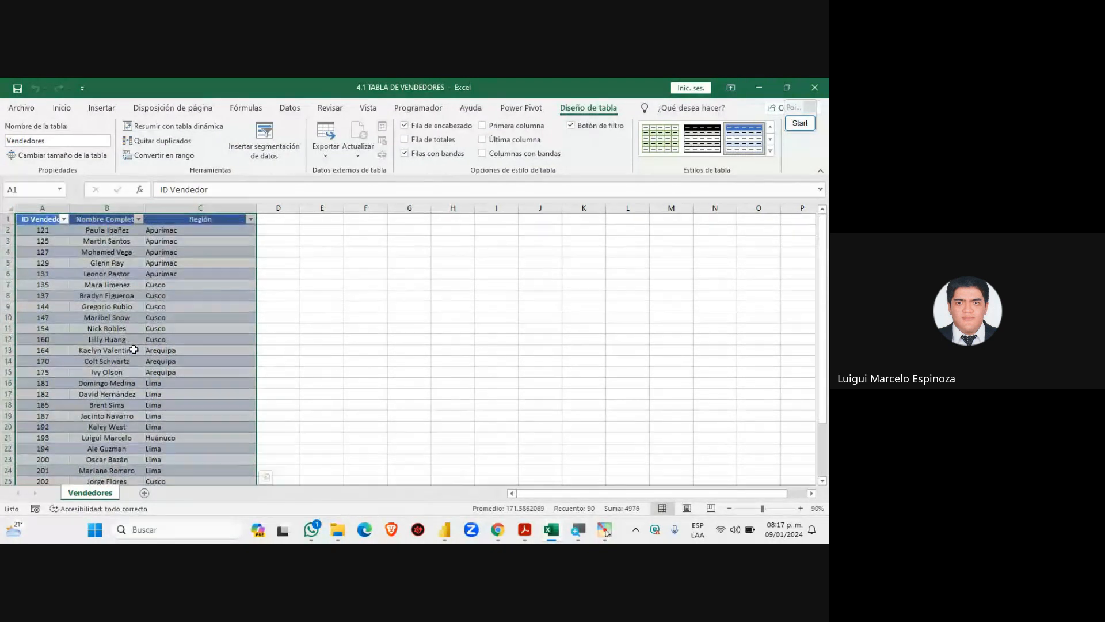
pyautogui.scroll(-6, 133, 350)
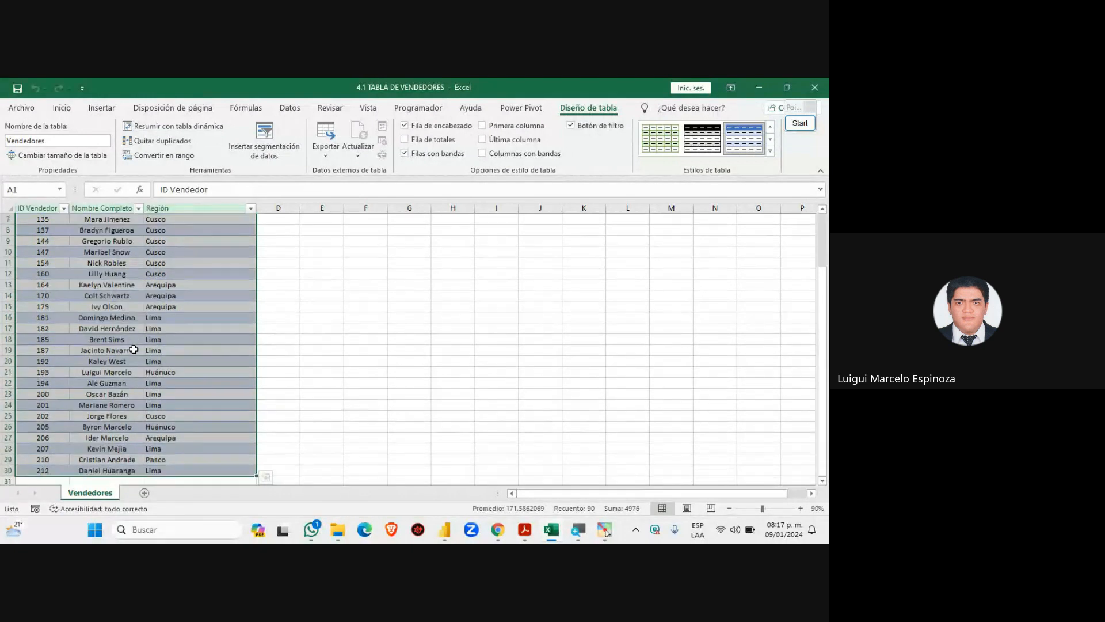
pyautogui.scroll(4, 134, 350)
pyautogui.scroll(2, 133, 350)
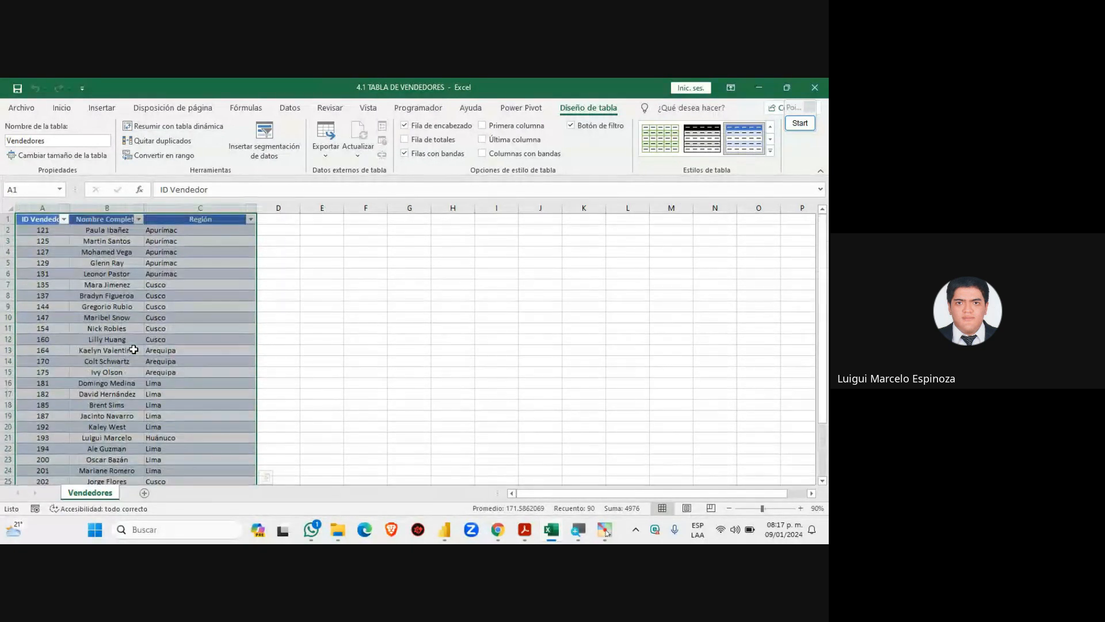
pyautogui.click(197, 286)
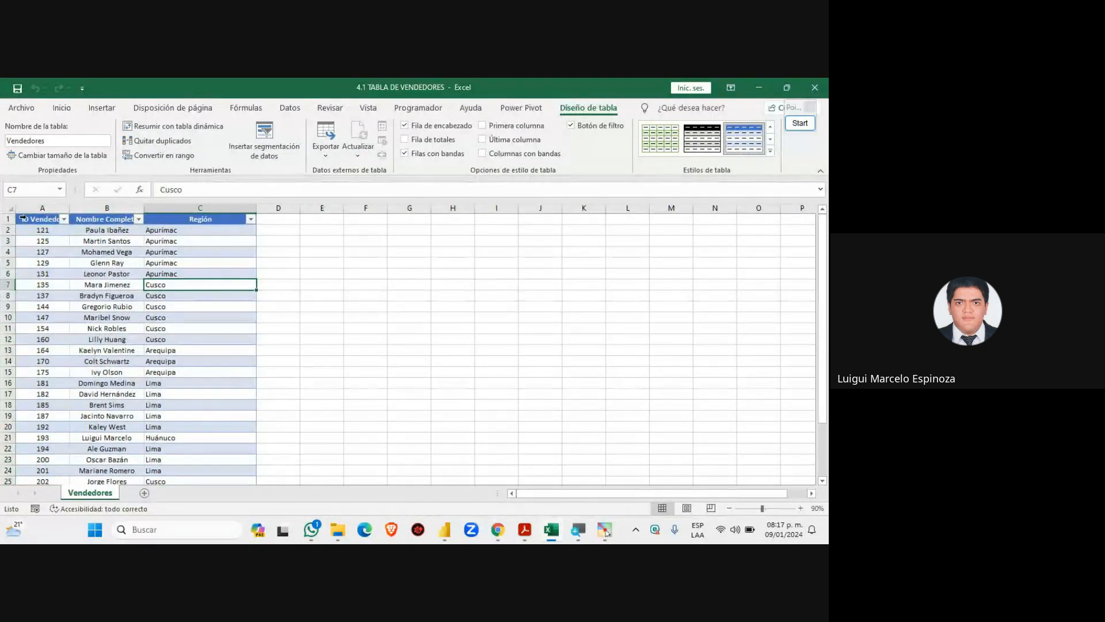
pyautogui.moveTo(26, 219); pyautogui.dragTo(223, 478)
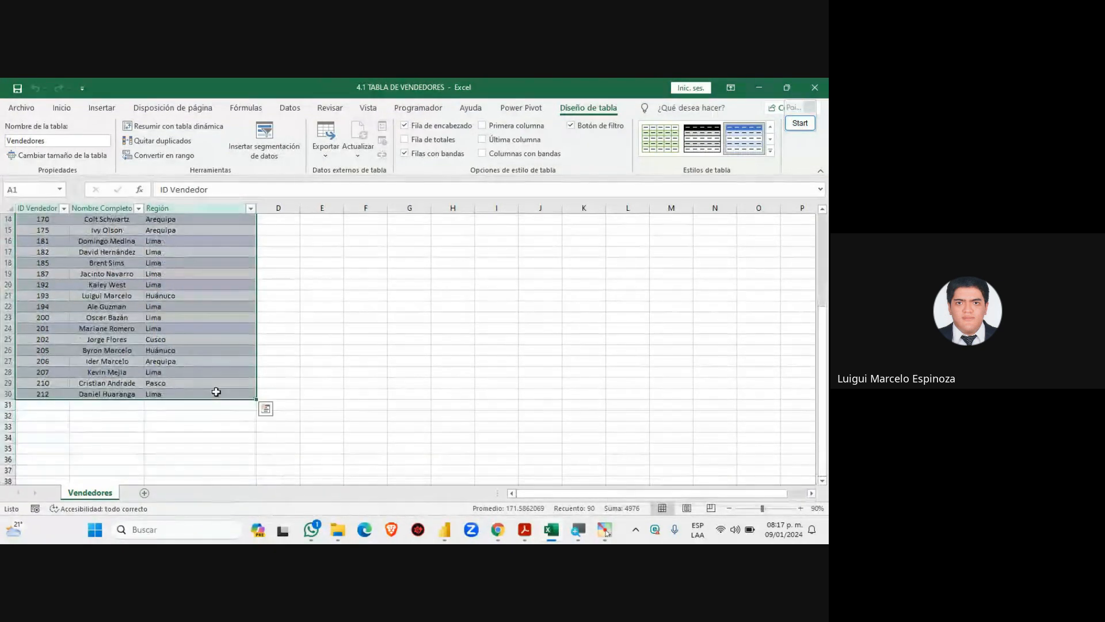
pyautogui.scroll(4, 215, 391)
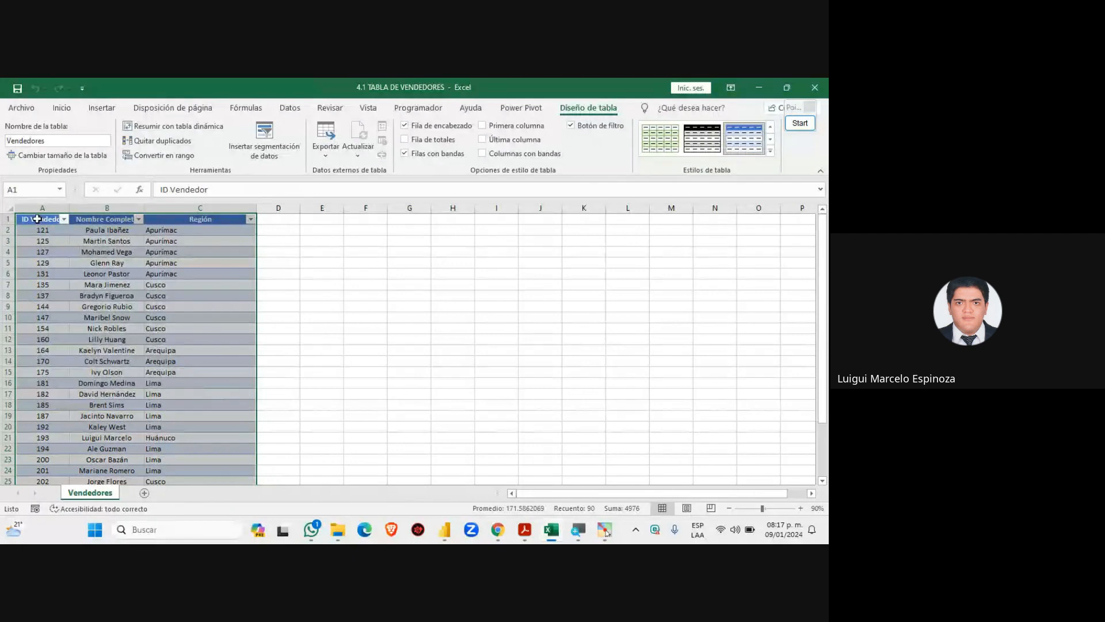
pyautogui.moveTo(38, 220); pyautogui.dragTo(228, 457)
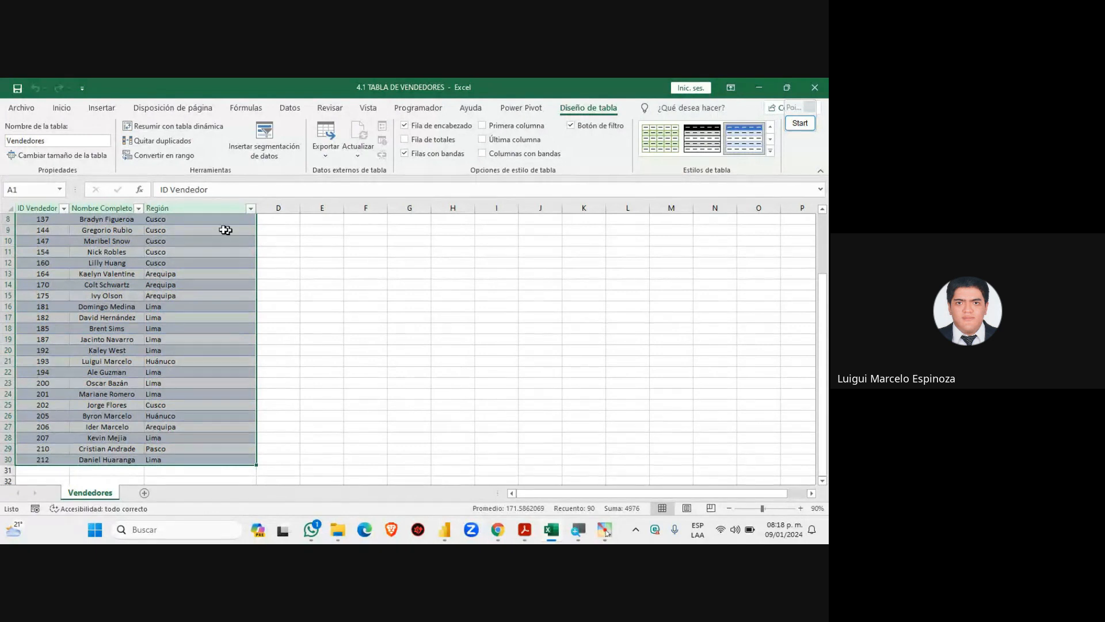
pyautogui.scroll(3, 117, 396)
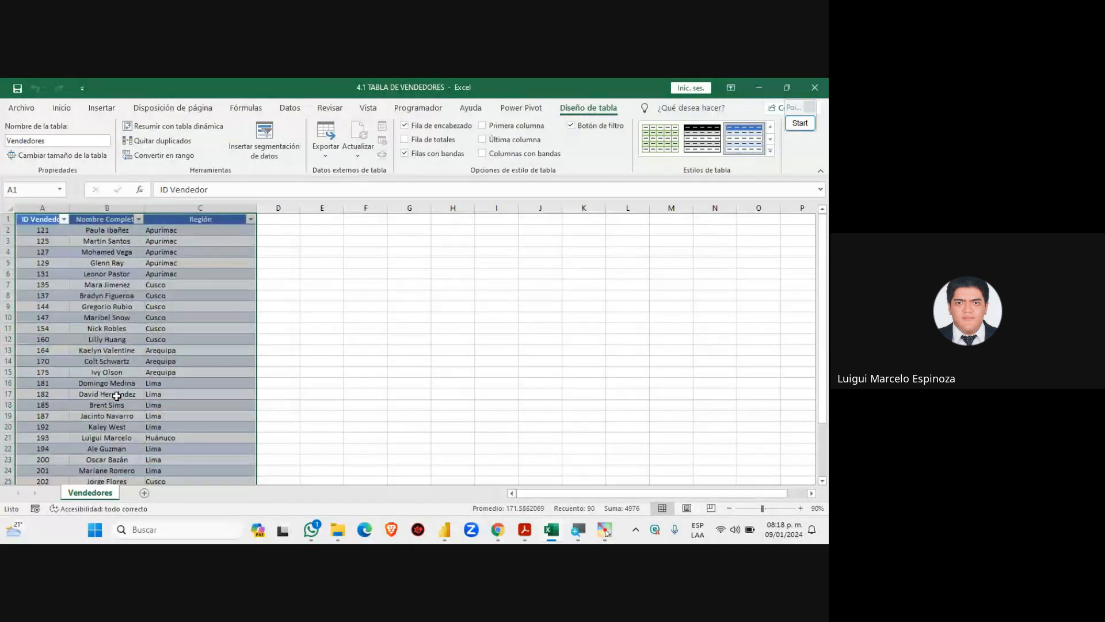
pyautogui.scroll(-5, 116, 396)
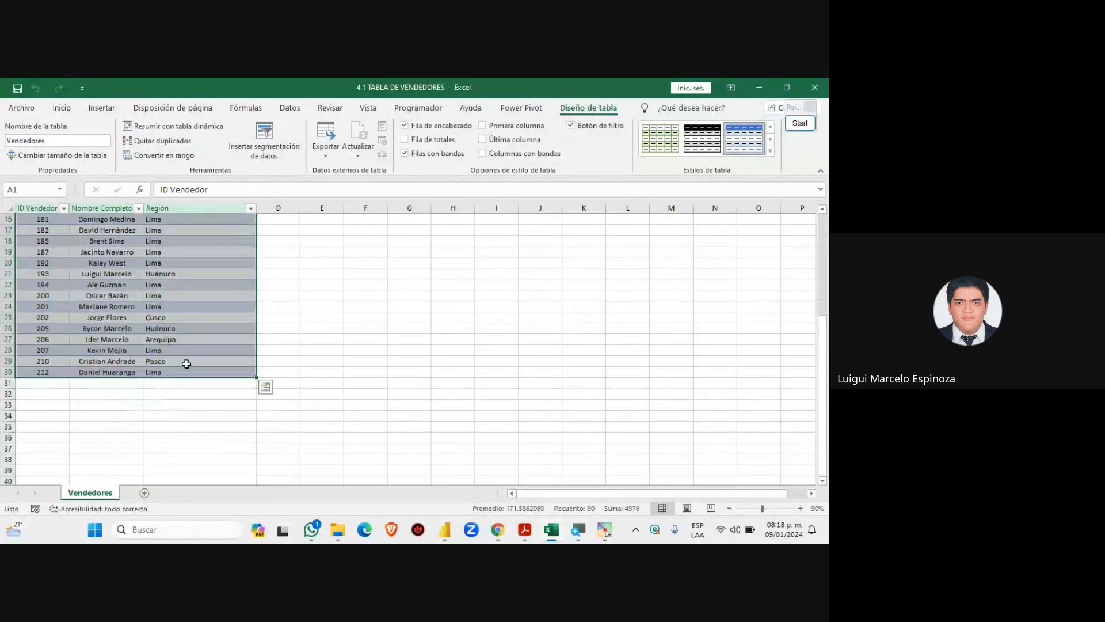
pyautogui.click(185, 363)
pyautogui.moveTo(45, 388); pyautogui.dragTo(216, 428)
pyautogui.moveTo(36, 383); pyautogui.dragTo(219, 434)
pyautogui.moveTo(48, 385); pyautogui.dragTo(224, 383)
pyautogui.moveTo(45, 384); pyautogui.dragTo(218, 398)
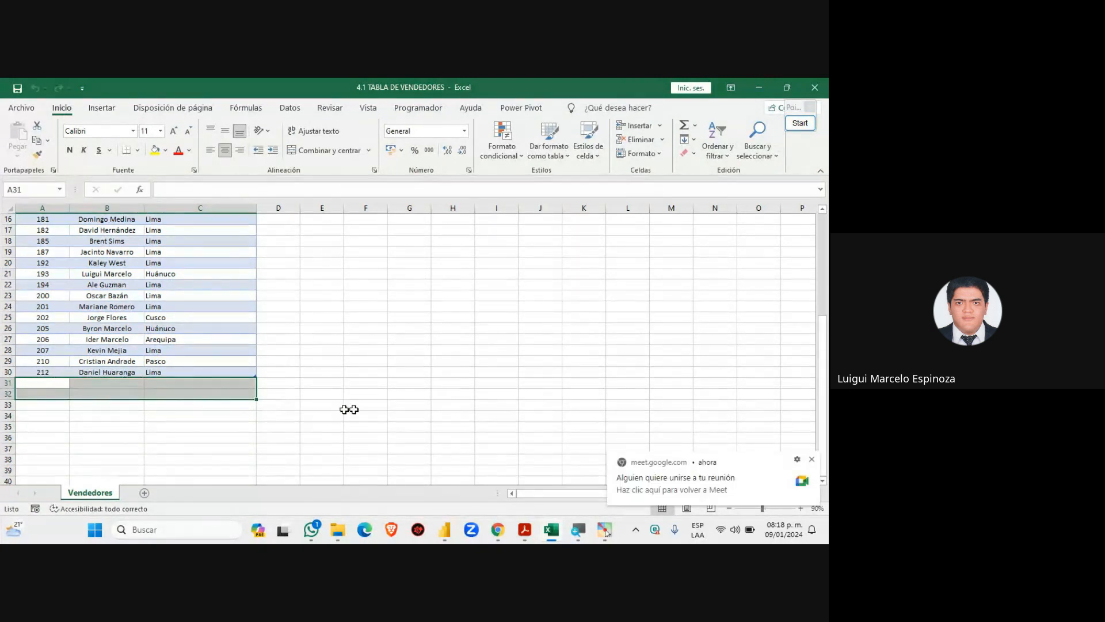
pyautogui.click(499, 537)
pyautogui.click(431, 469)
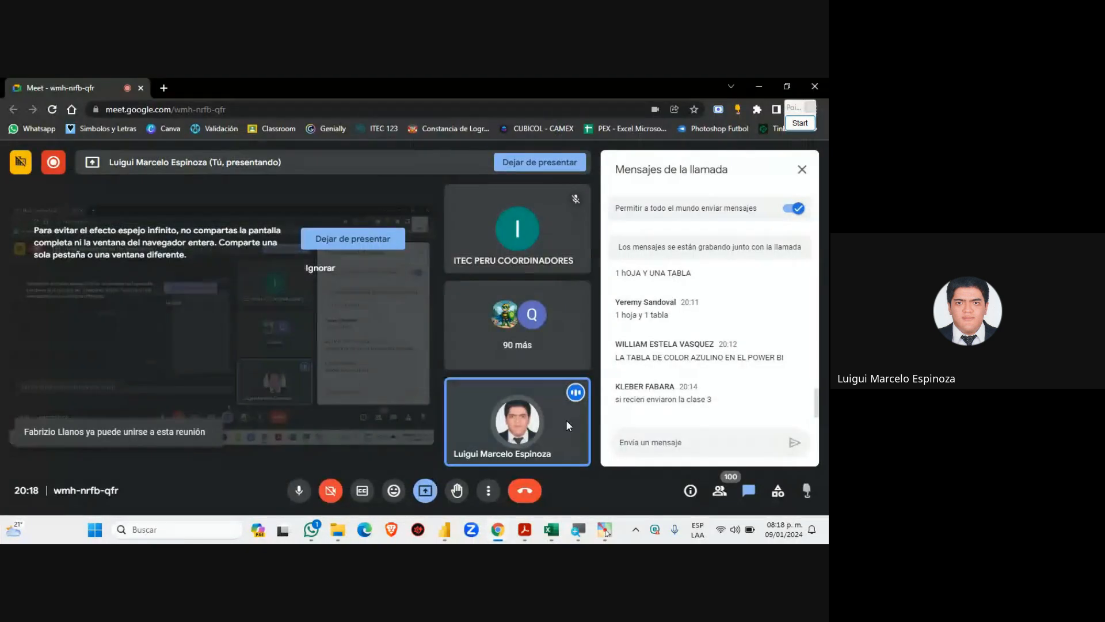
pyautogui.moveTo(543, 520)
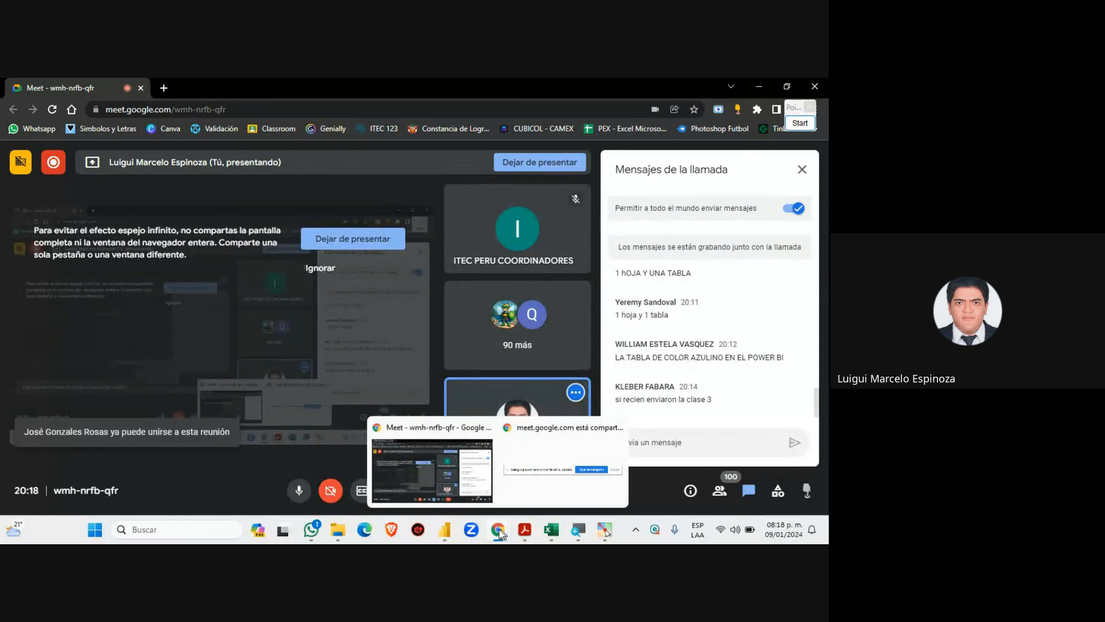
pyautogui.click(446, 531)
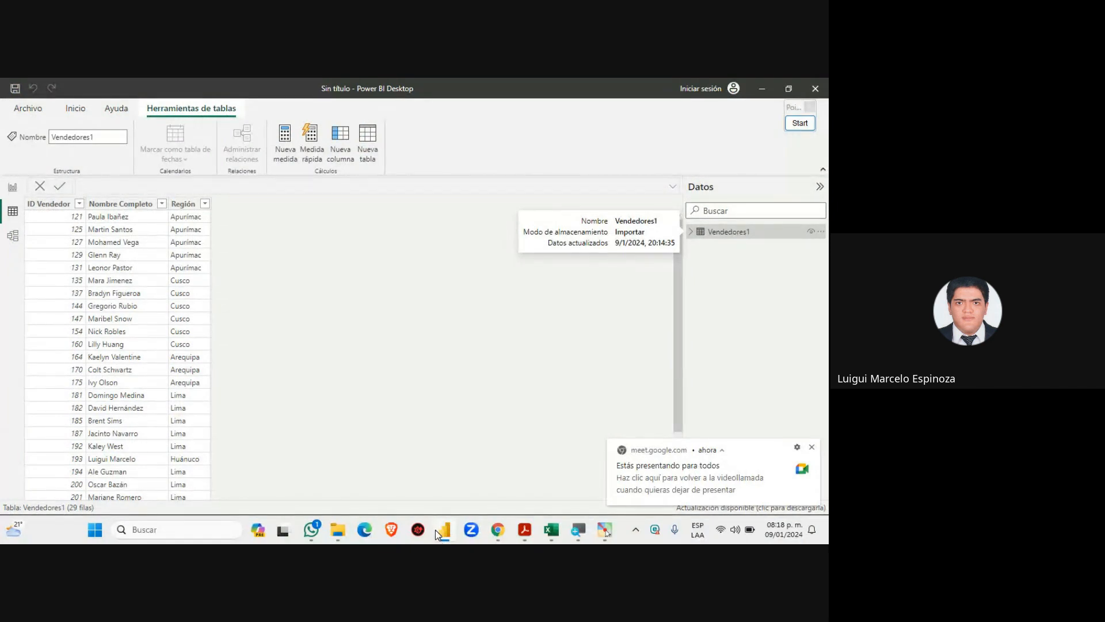
pyautogui.click(762, 90)
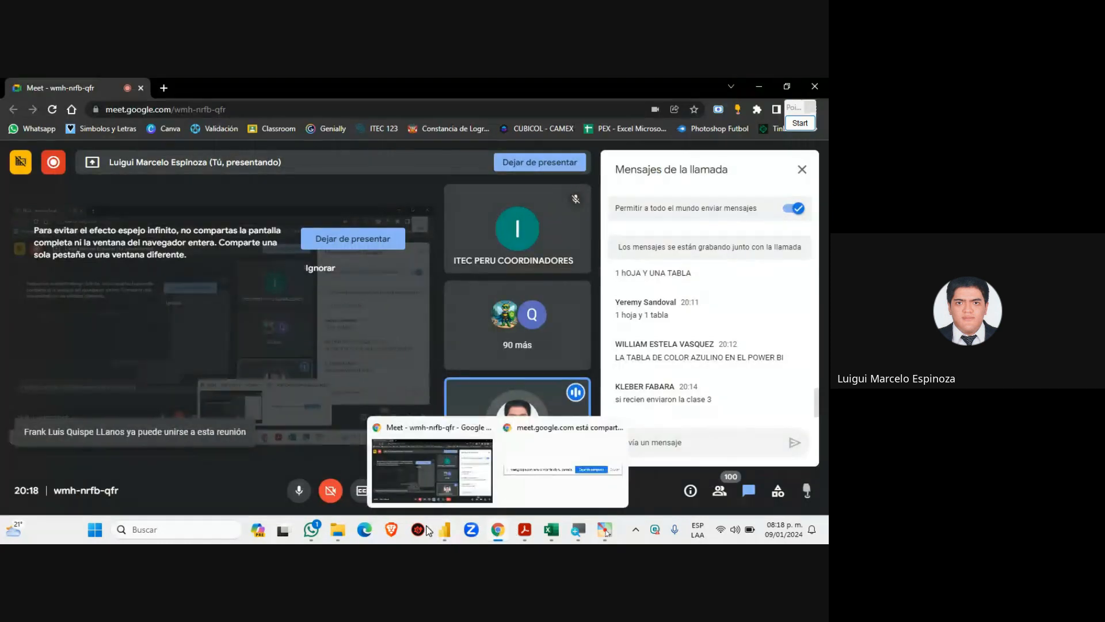
pyautogui.click(552, 530)
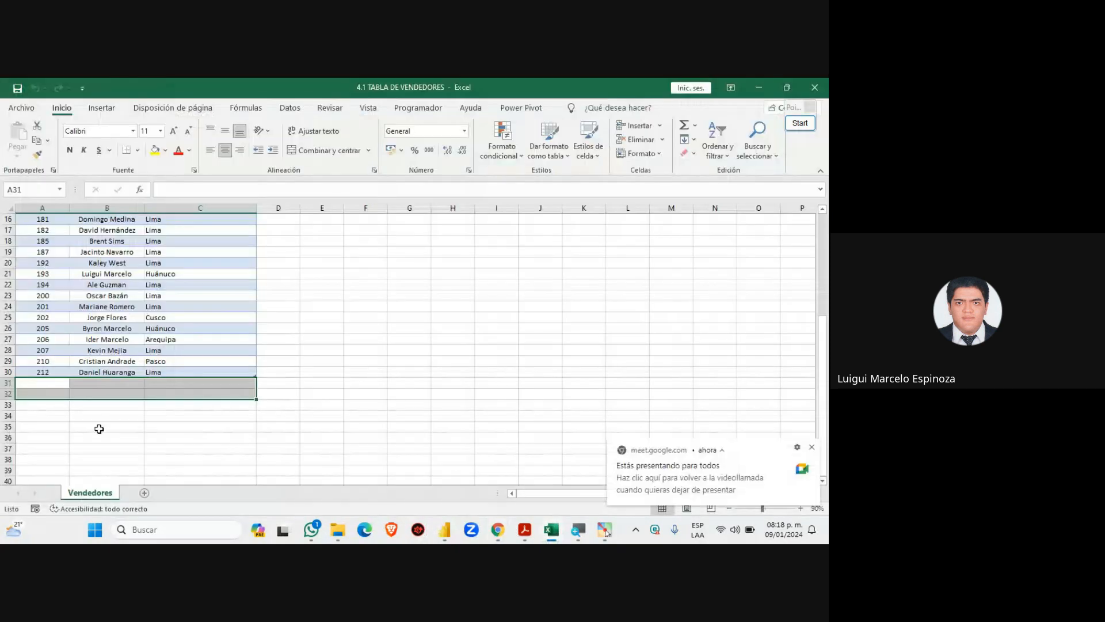
pyautogui.moveTo(66, 384); pyautogui.dragTo(227, 405)
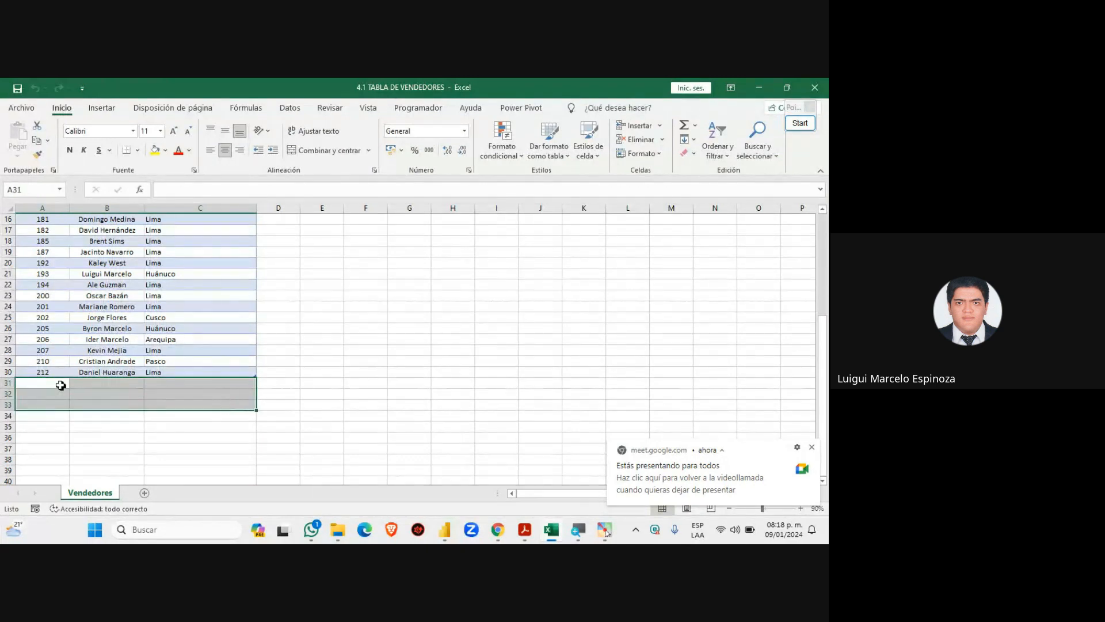
pyautogui.moveTo(53, 385); pyautogui.dragTo(227, 405)
pyautogui.click(53, 384)
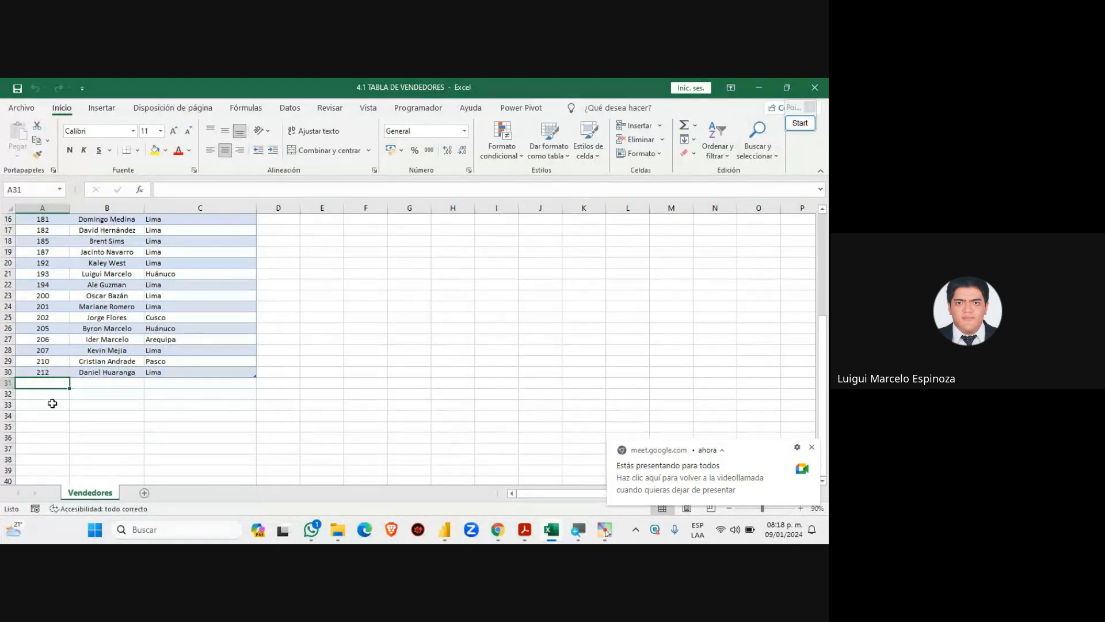
pyautogui.scroll(4, 52, 405)
pyautogui.scroll(-5, 52, 405)
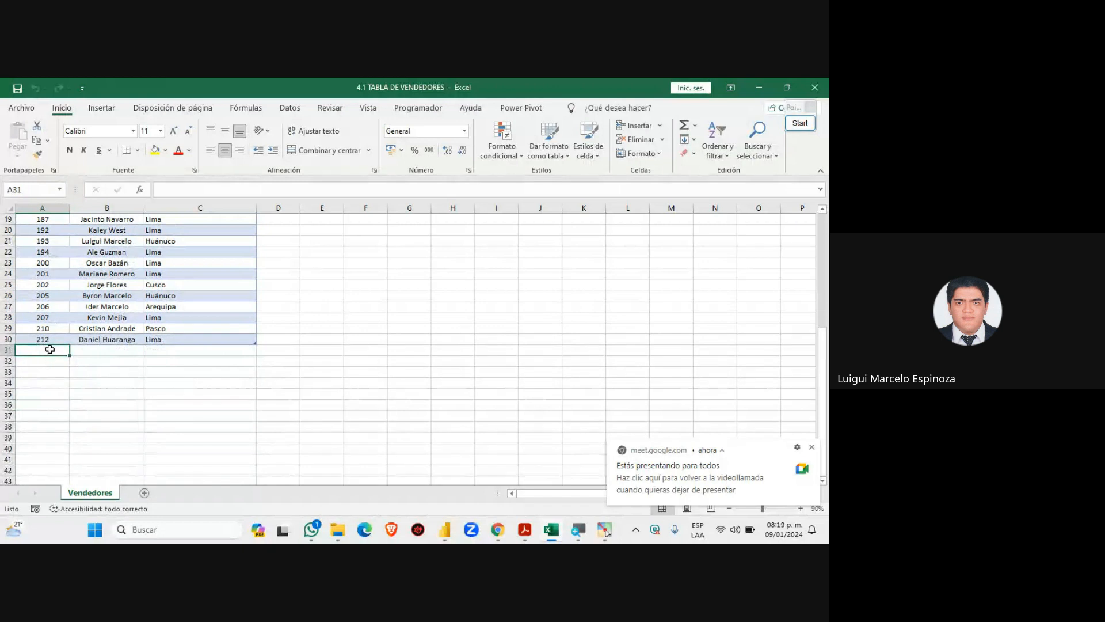
pyautogui.moveTo(45, 350); pyautogui.dragTo(177, 351)
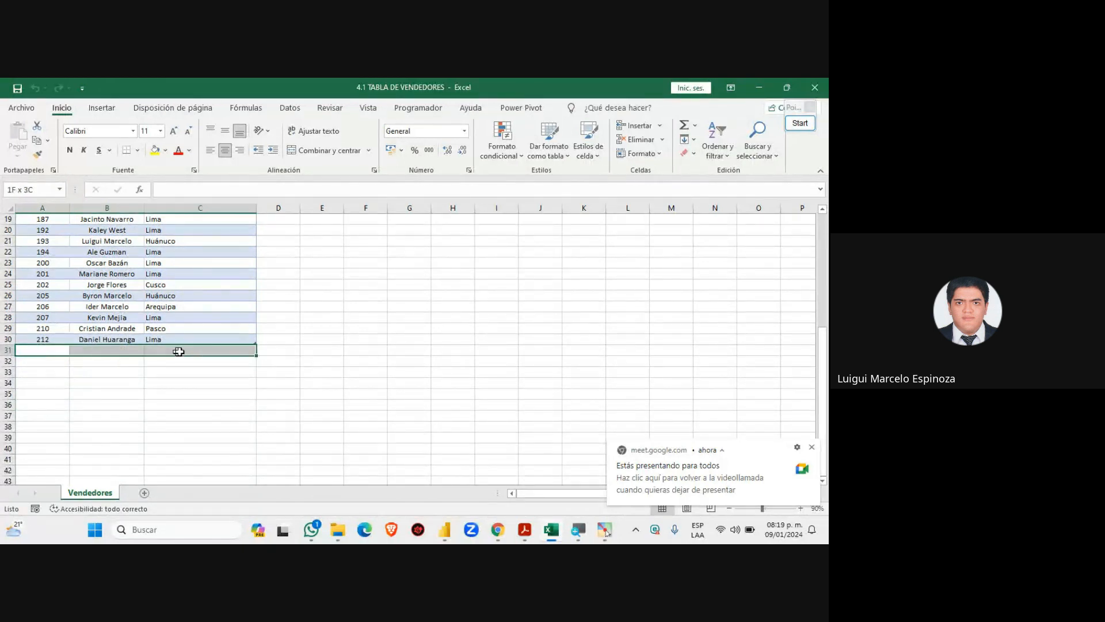
pyautogui.click(45, 349)
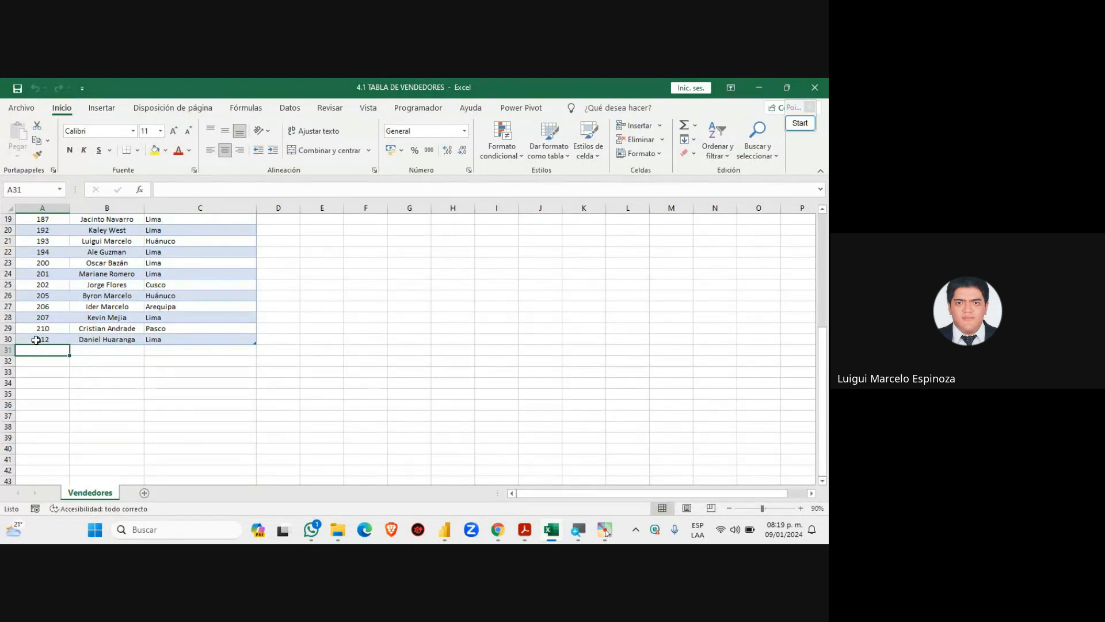
# Enter ID 213, the vendor's full name and region Lima in row 31, then select A31:C31
pyautogui.doubleClick(59, 350)
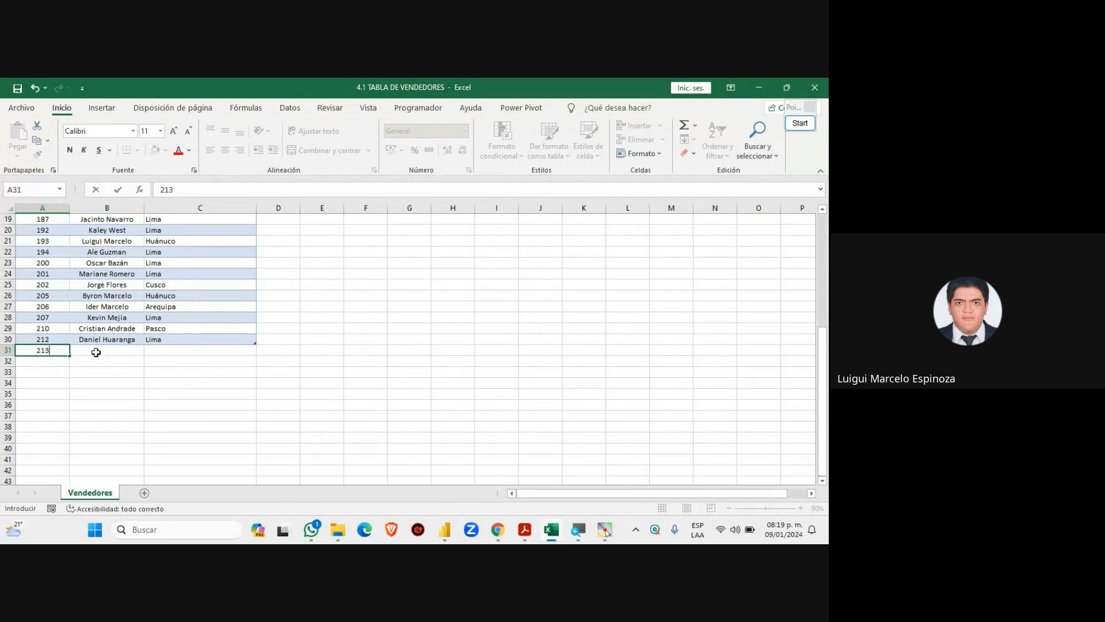
pyautogui.click(95, 352)
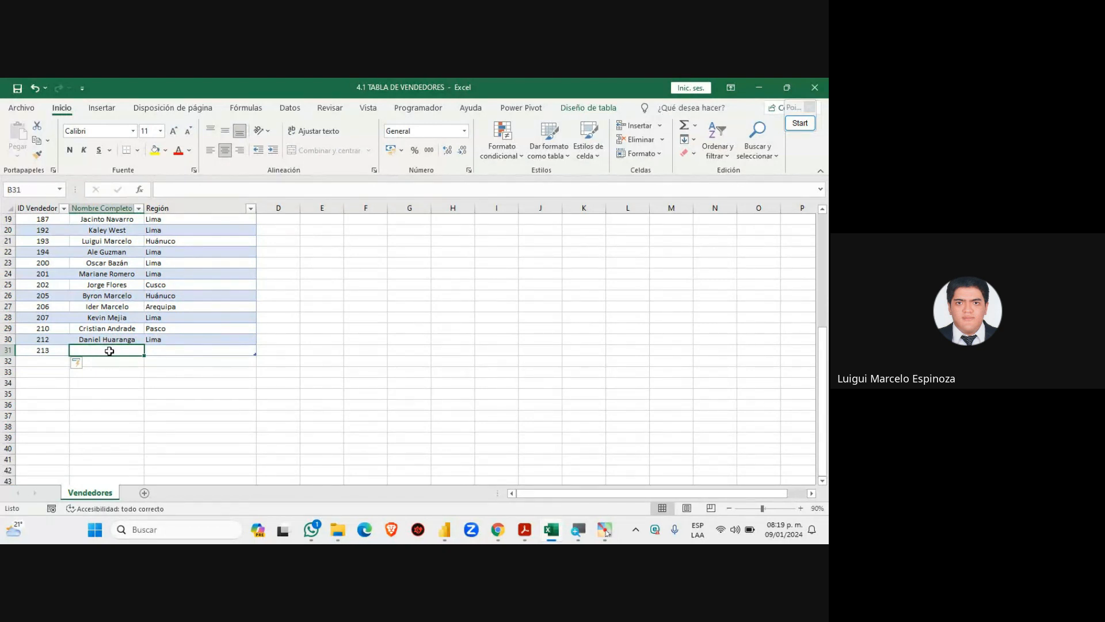
pyautogui.doubleClick(110, 350)
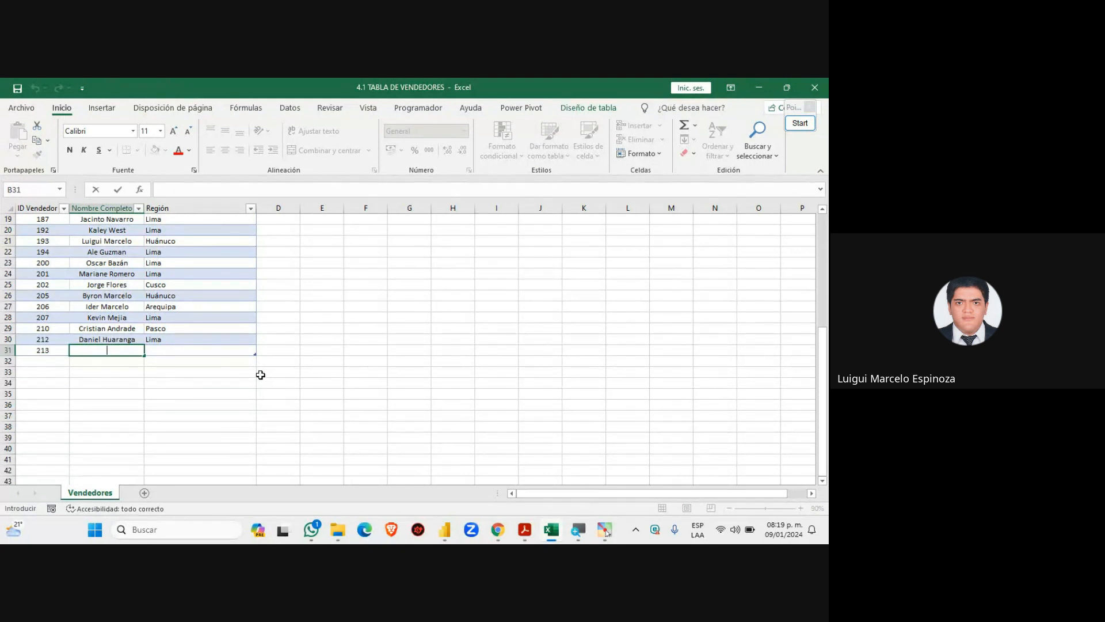
pyautogui.click(190, 352)
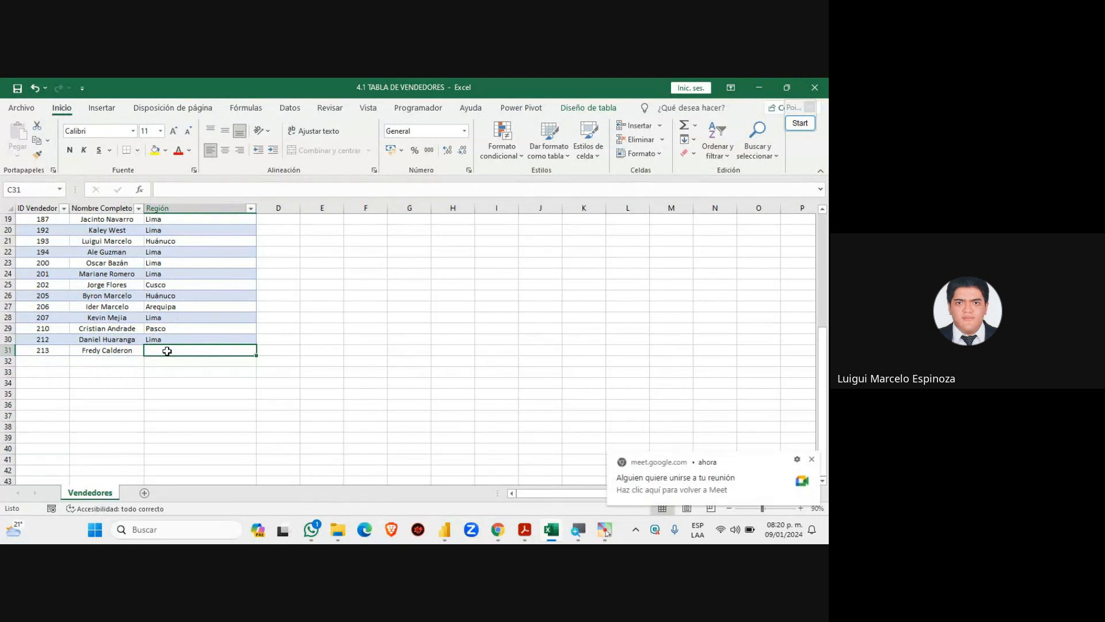
pyautogui.doubleClick(167, 350)
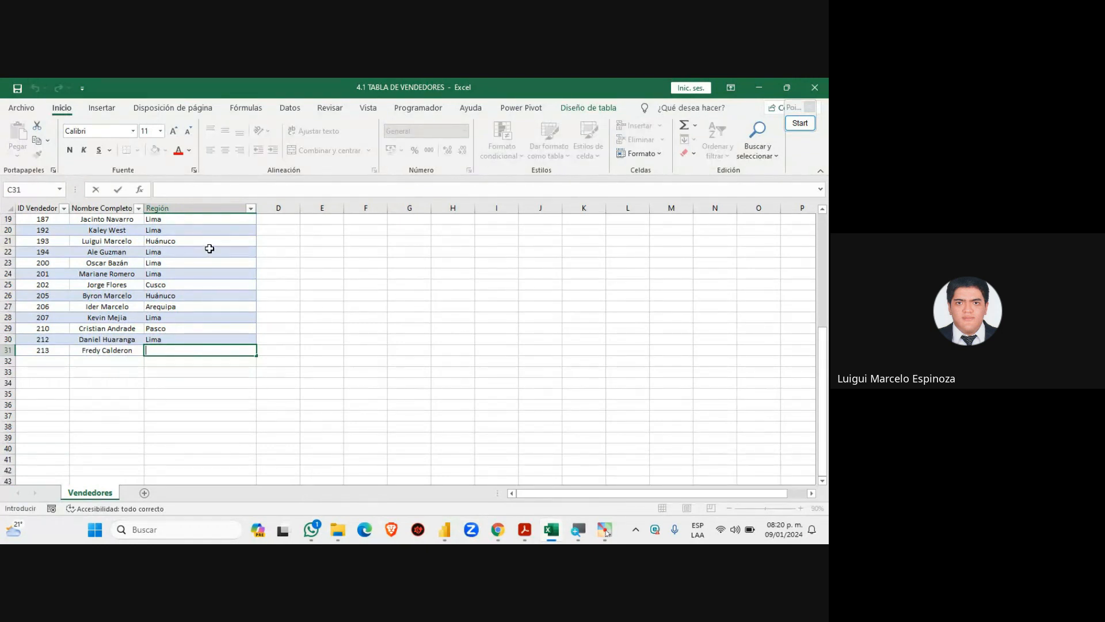
pyautogui.write('Lima')
pyautogui.click(397, 326)
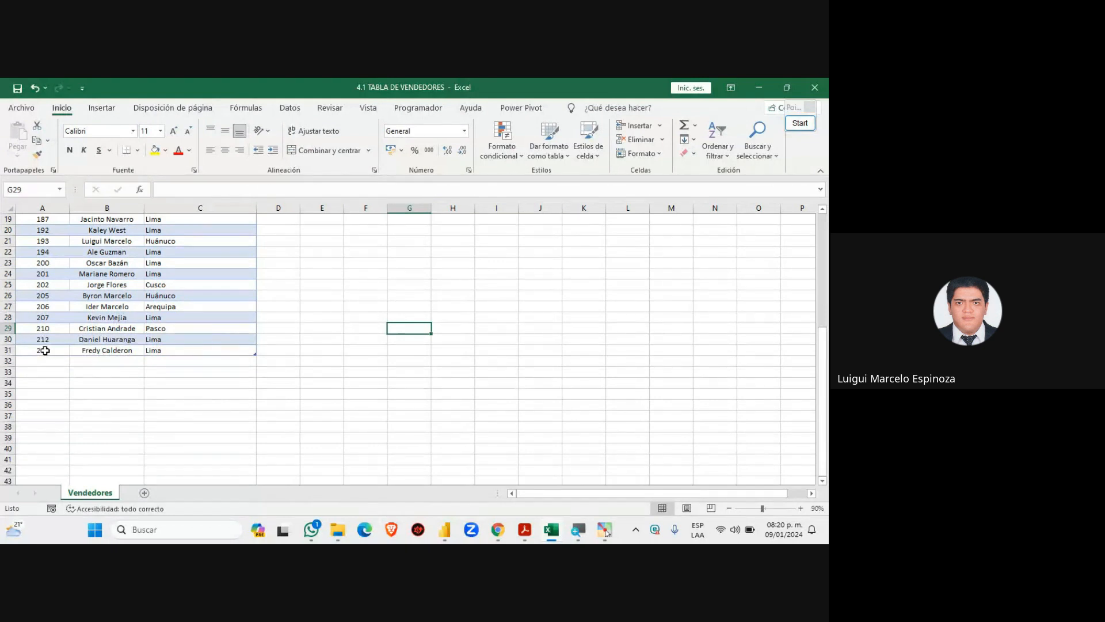
pyautogui.click(45, 350)
pyautogui.moveTo(68, 348); pyautogui.dragTo(223, 348)
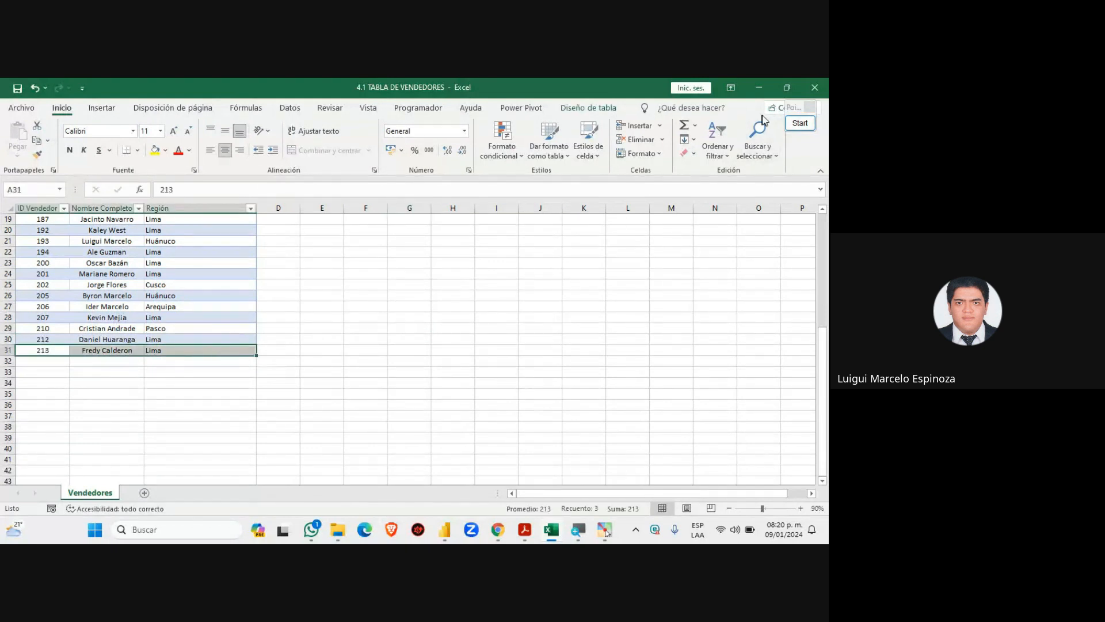
pyautogui.click(792, 125)
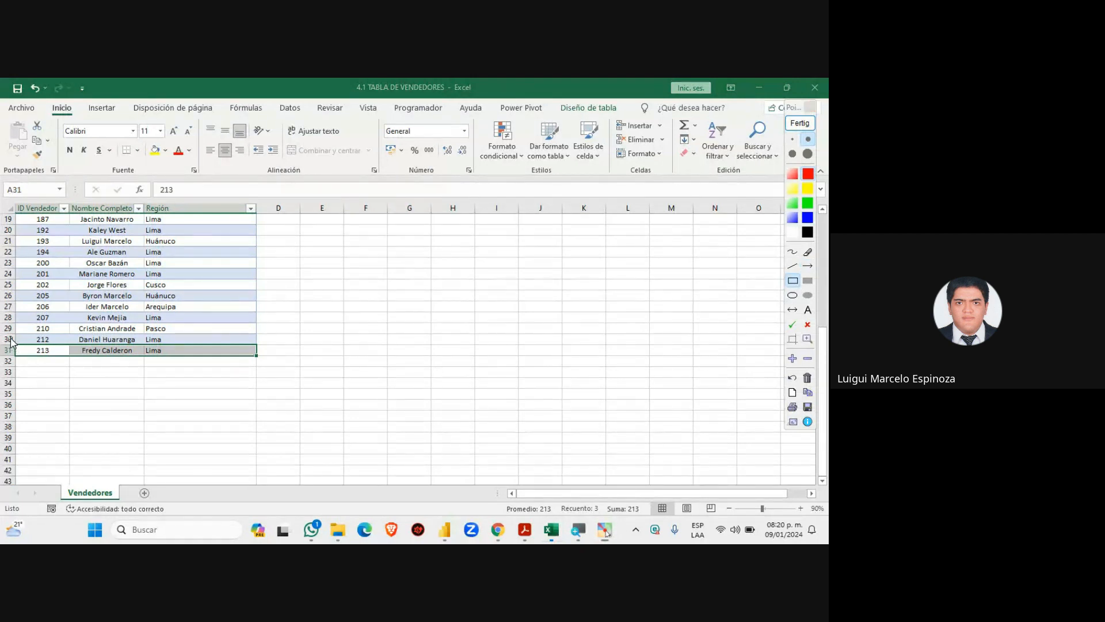
pyautogui.moveTo(10, 338); pyautogui.dragTo(264, 364)
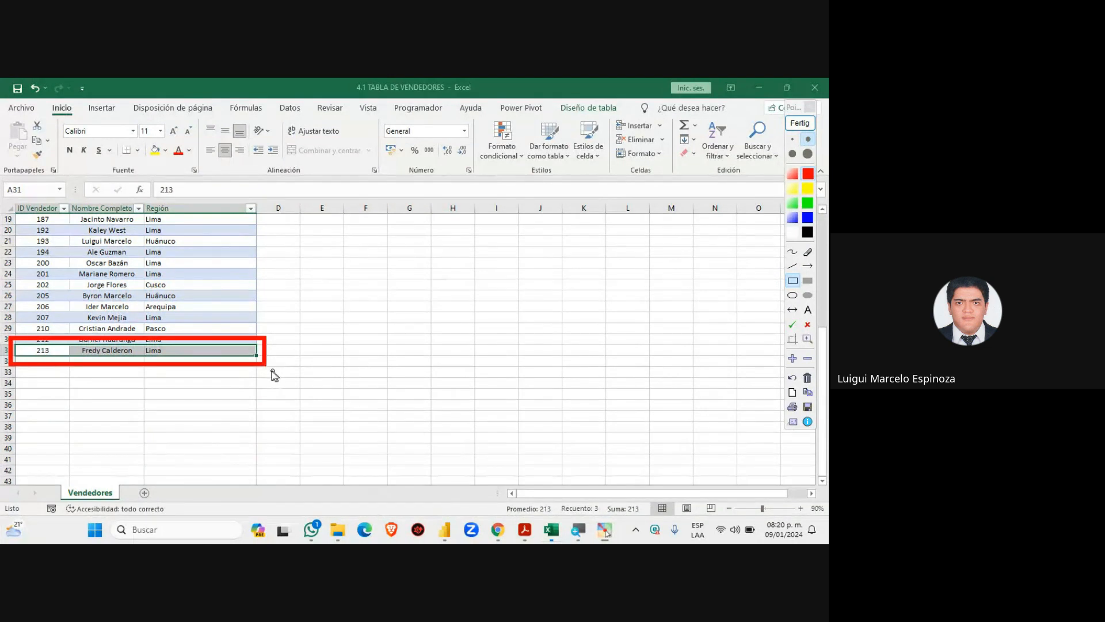
pyautogui.click(807, 265)
pyautogui.moveTo(459, 299); pyautogui.dragTo(266, 352)
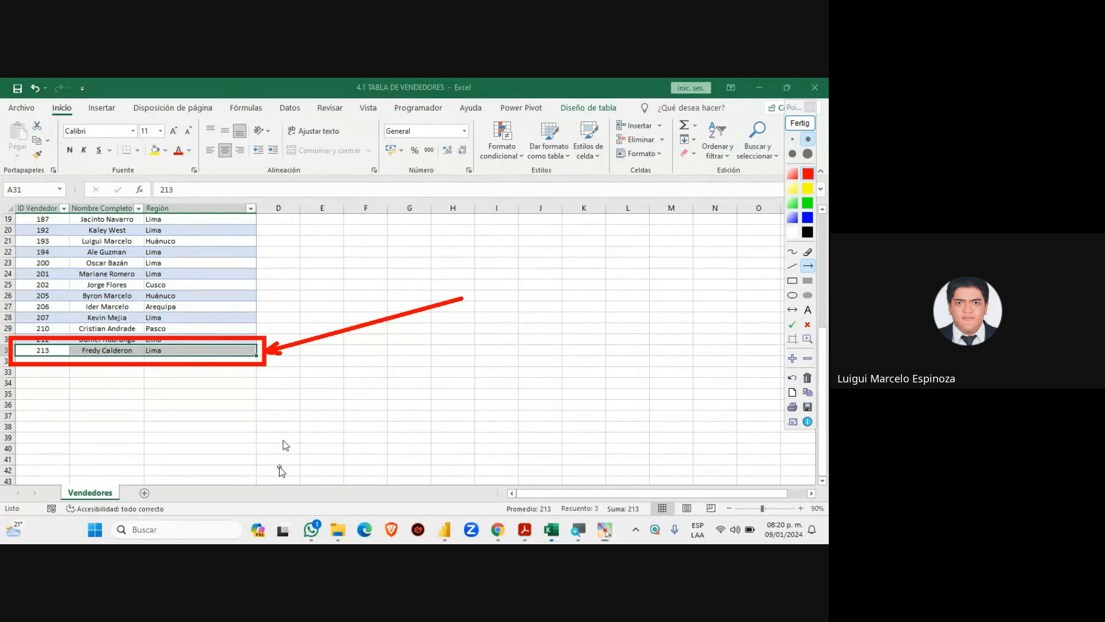
pyautogui.click(804, 127)
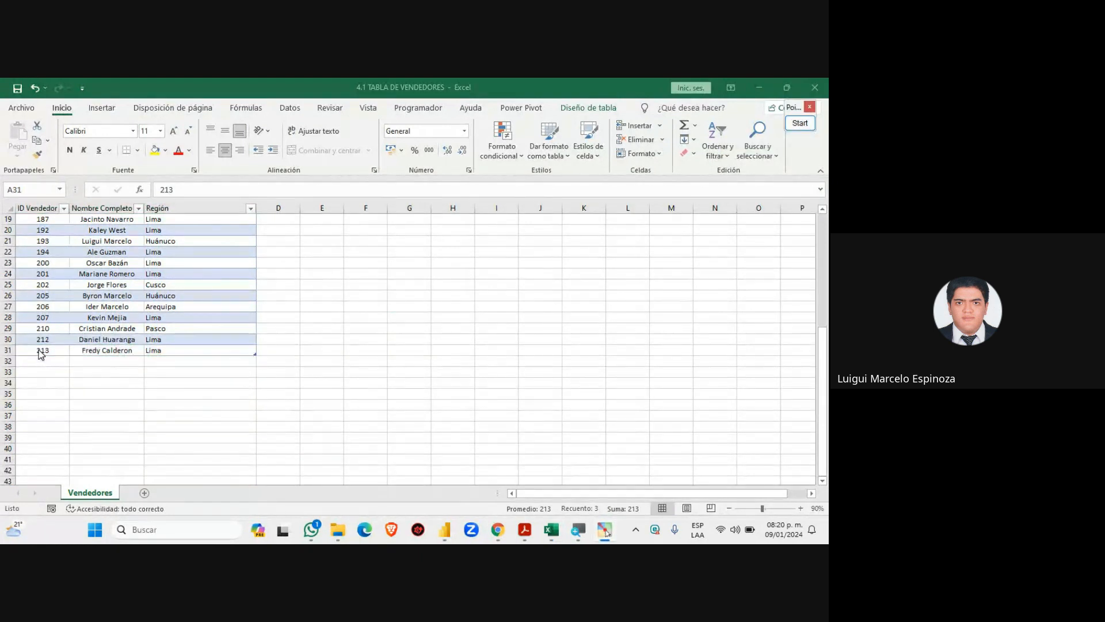
pyautogui.moveTo(40, 351); pyautogui.dragTo(225, 350)
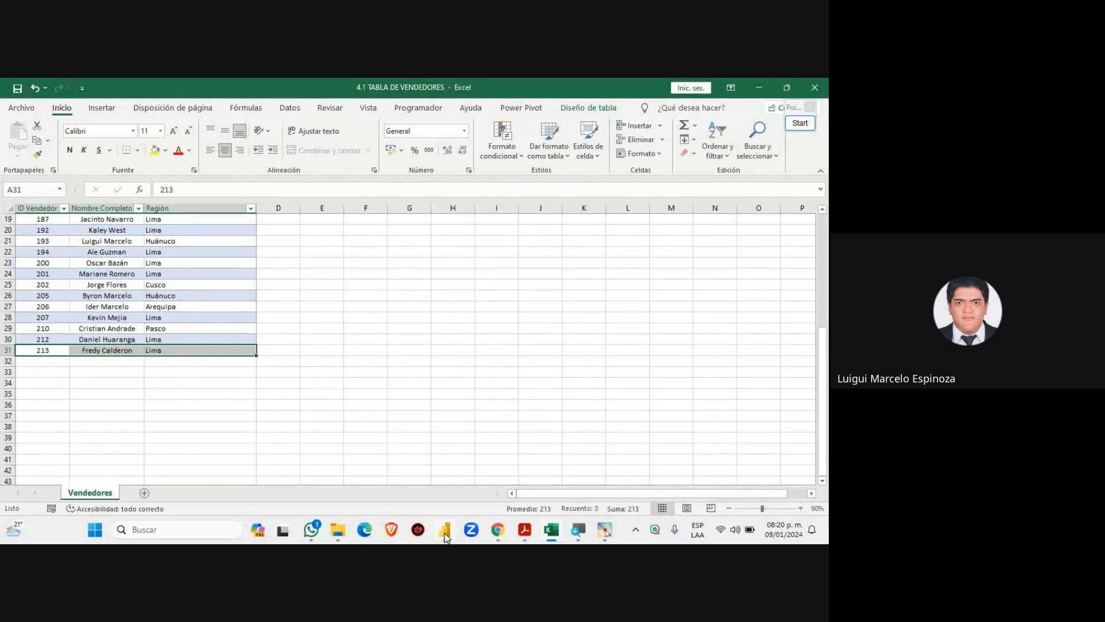
pyautogui.moveTo(445, 536)
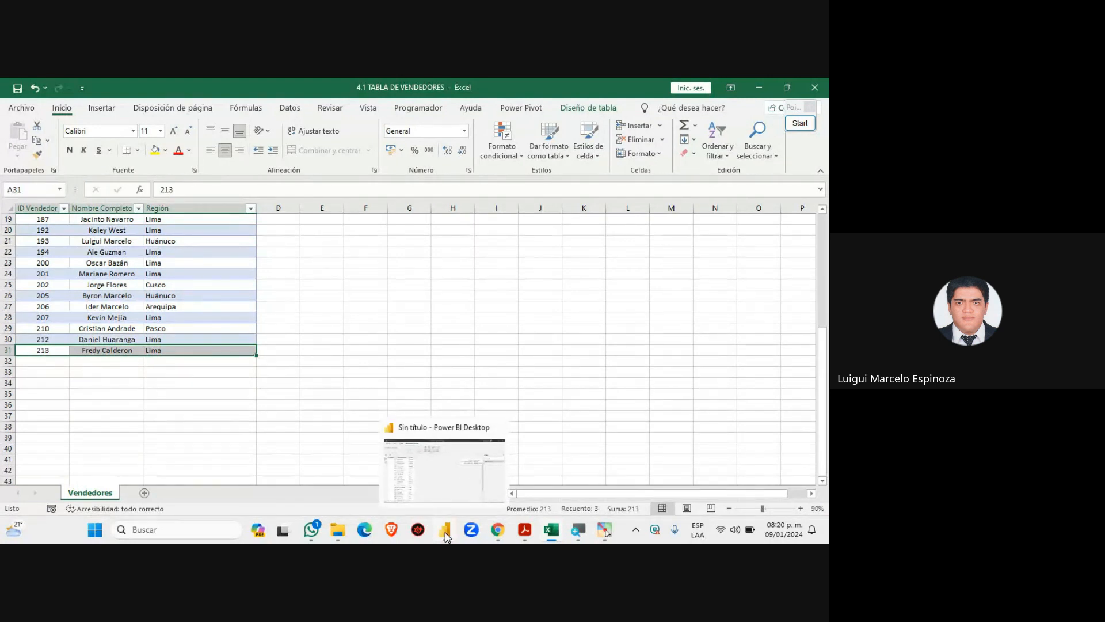
# Scroll through Vendedores1 in Power BI's Data view, confirming it still ends at vendor 212
pyautogui.click(444, 532)
pyautogui.scroll(-2, 243, 387)
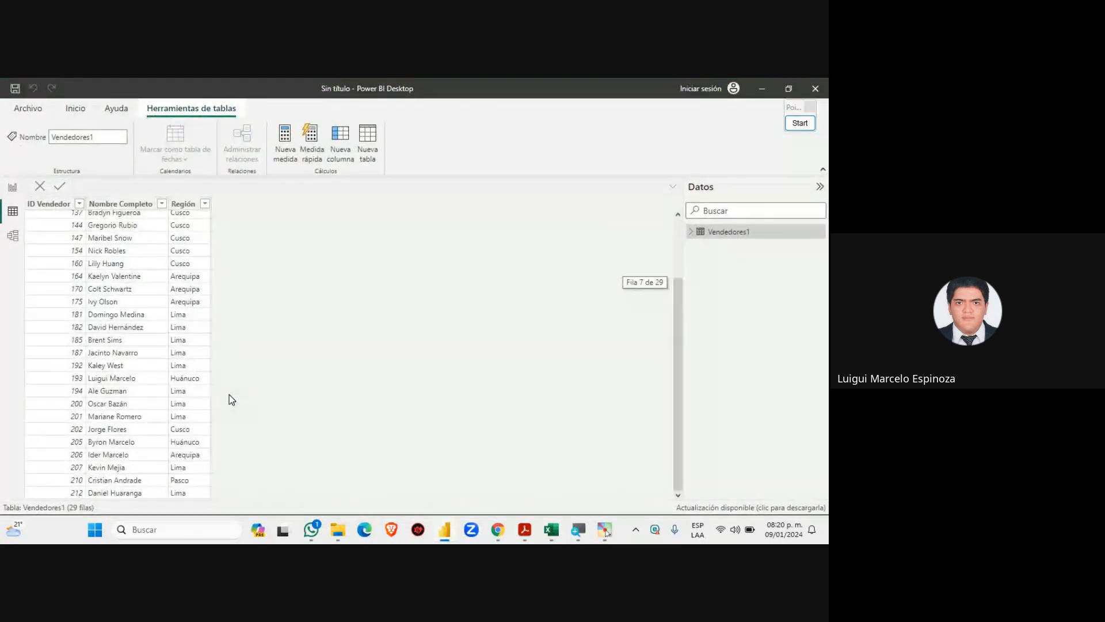
pyautogui.scroll(2, 229, 396)
pyautogui.scroll(-2, 229, 395)
pyautogui.scroll(2, 230, 399)
pyautogui.scroll(-2, 230, 399)
pyautogui.scroll(2, 229, 399)
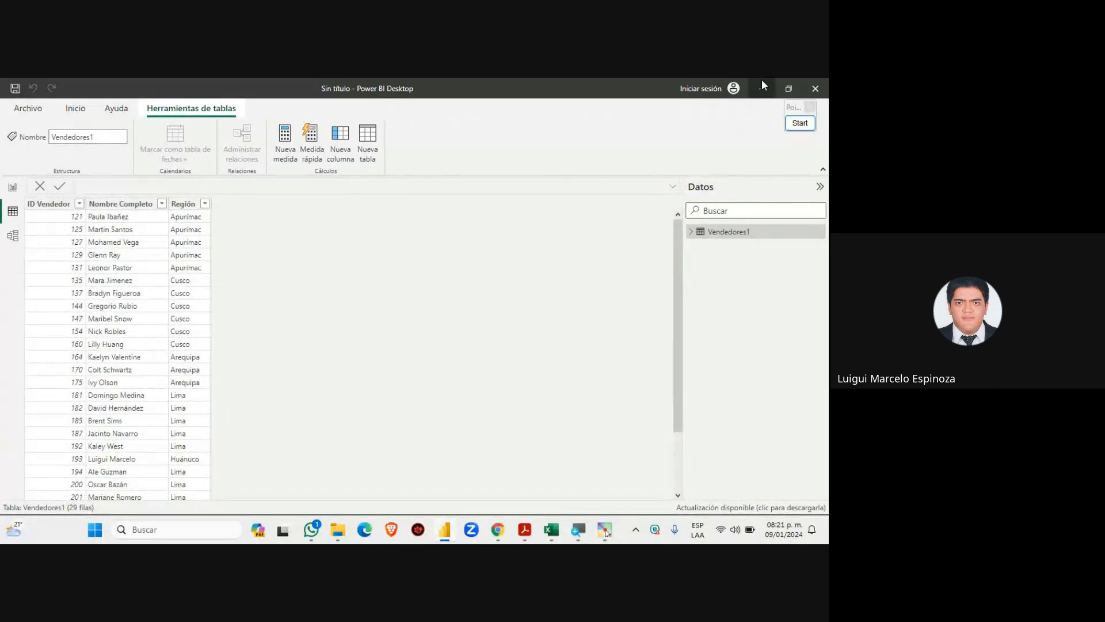
pyautogui.scroll(-2, 259, 431)
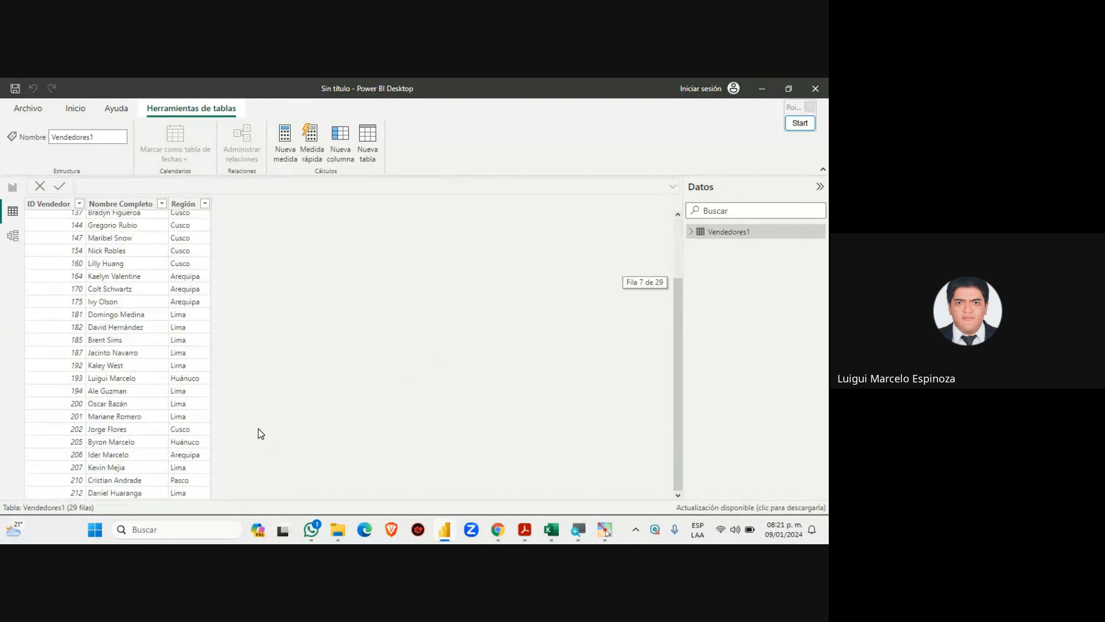
pyautogui.scroll(2, 261, 433)
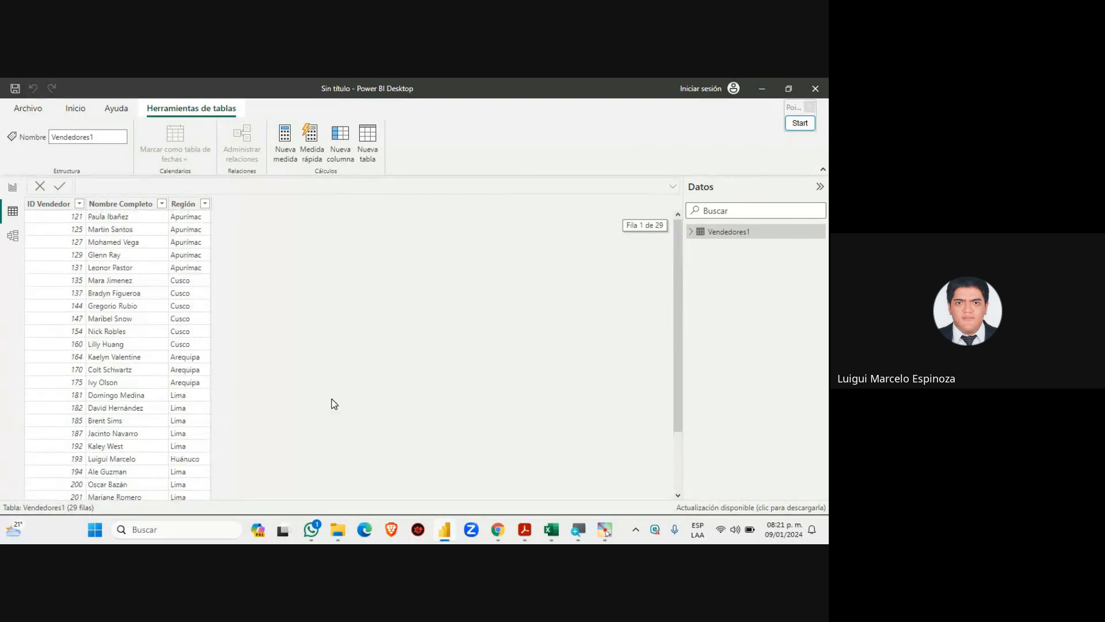
# Minimize Power BI and select the new row 31 in Excel, then deselect it
pyautogui.click(761, 89)
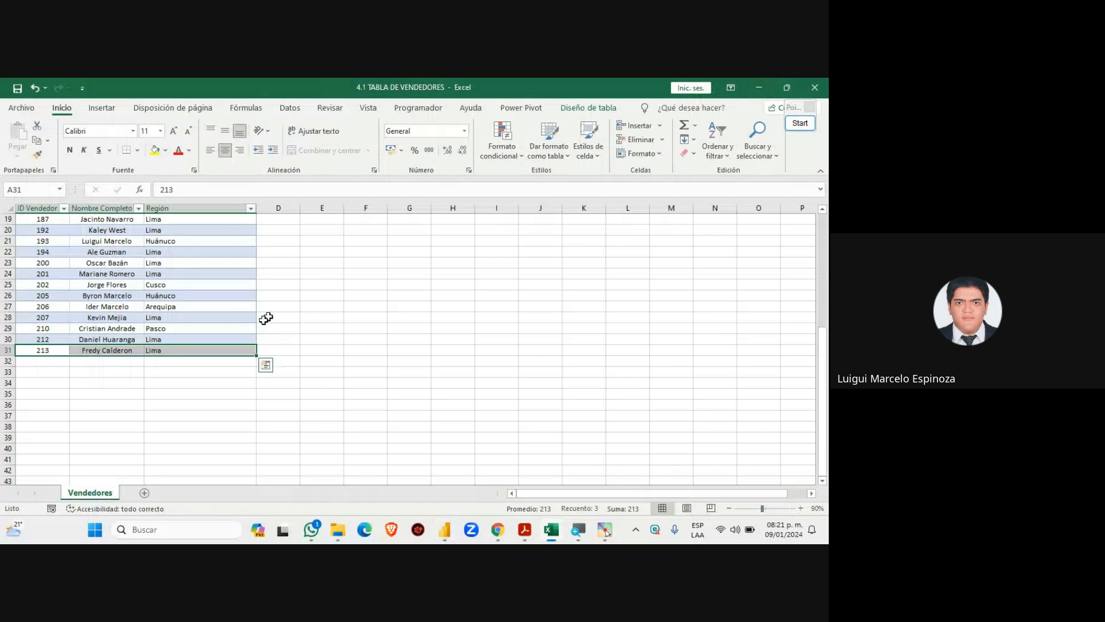
pyautogui.moveTo(40, 350); pyautogui.dragTo(246, 463)
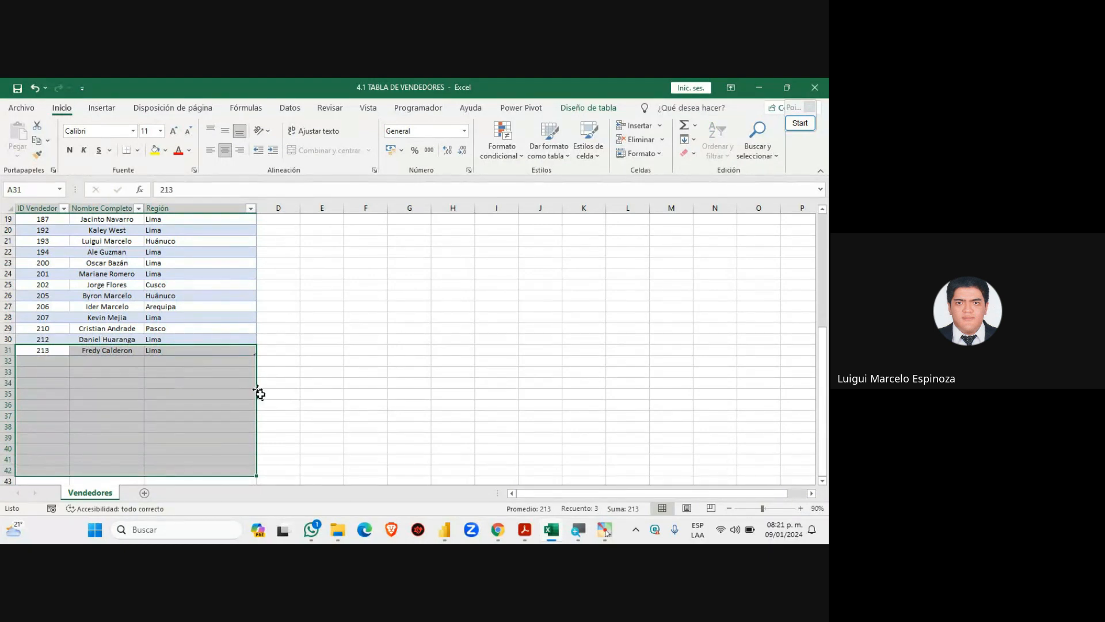
pyautogui.click(323, 375)
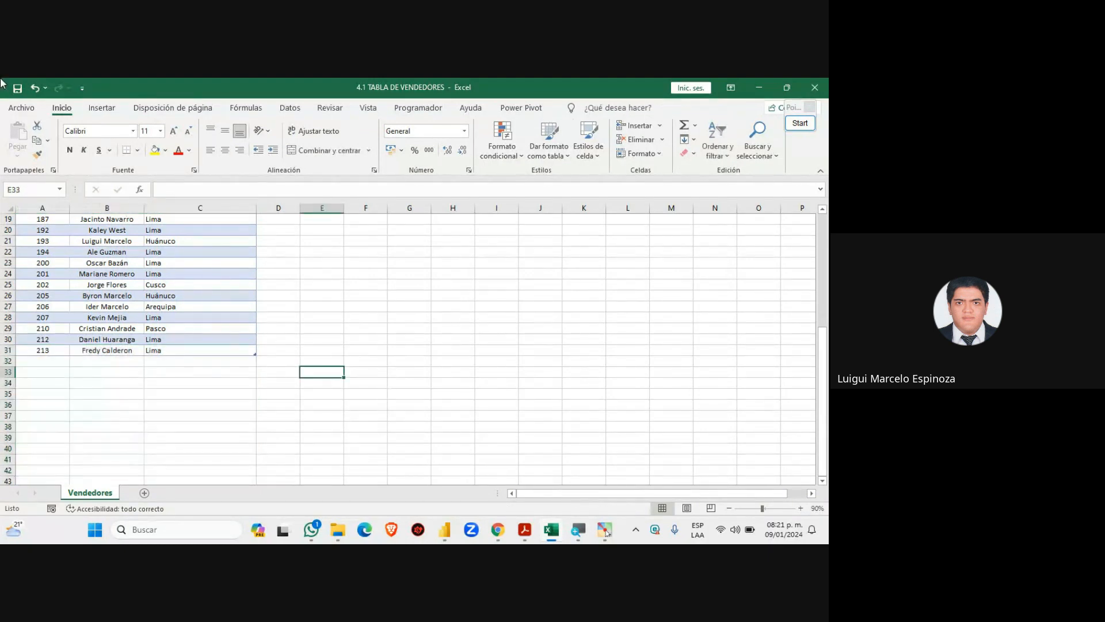
# Annotate the Save icon with a rectangle and arrow, clear the drawings, and save the workbook
pyautogui.click(808, 126)
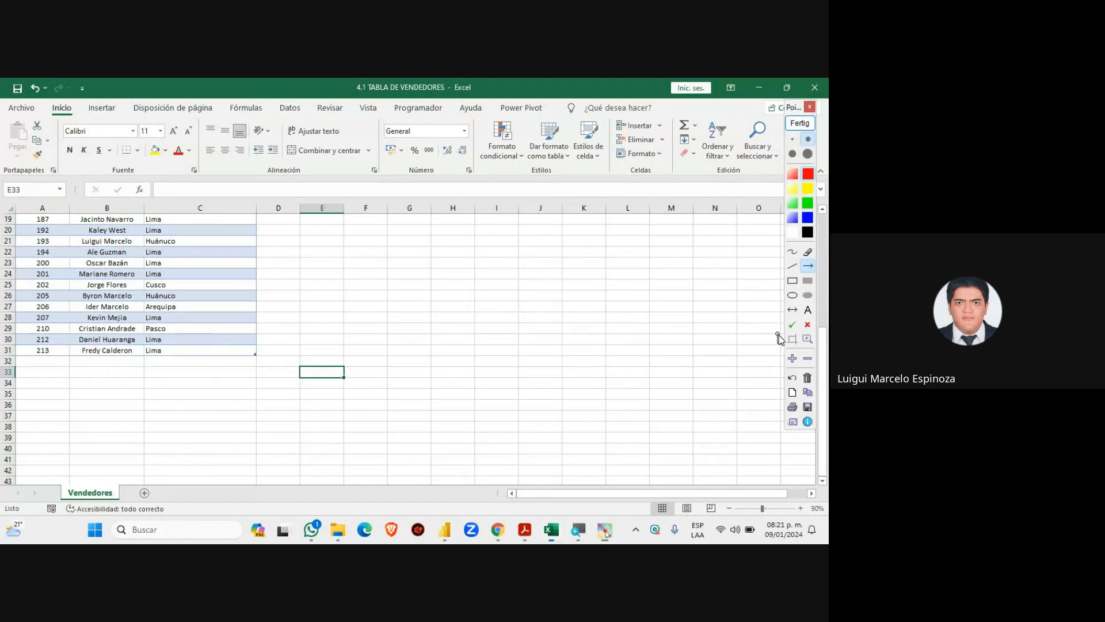
pyautogui.moveTo(0, 78); pyautogui.dragTo(36, 98)
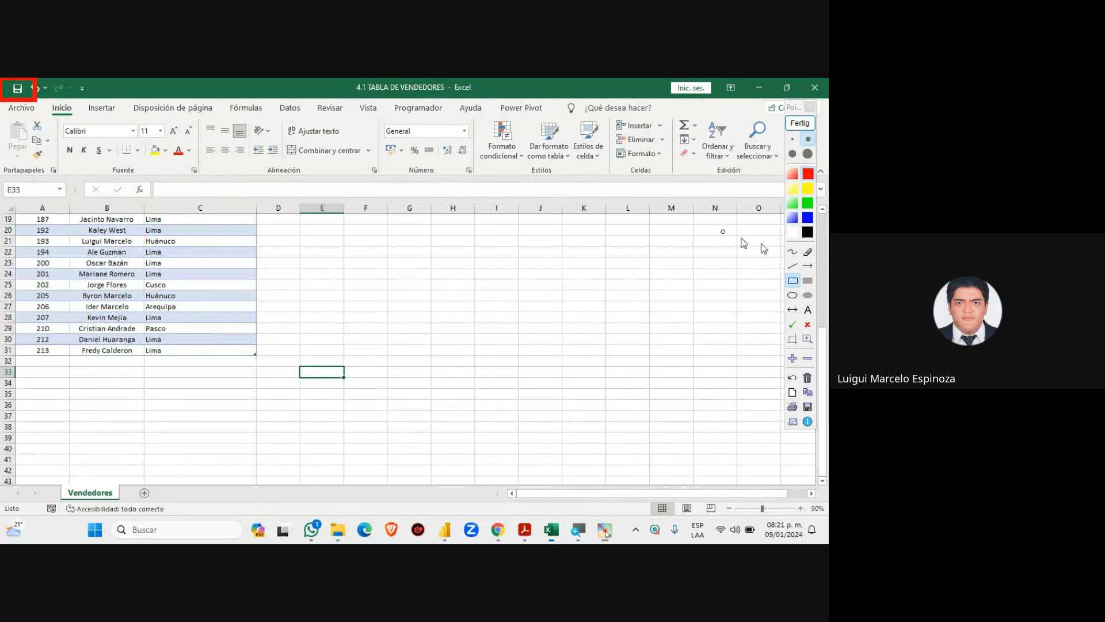
pyautogui.click(808, 265)
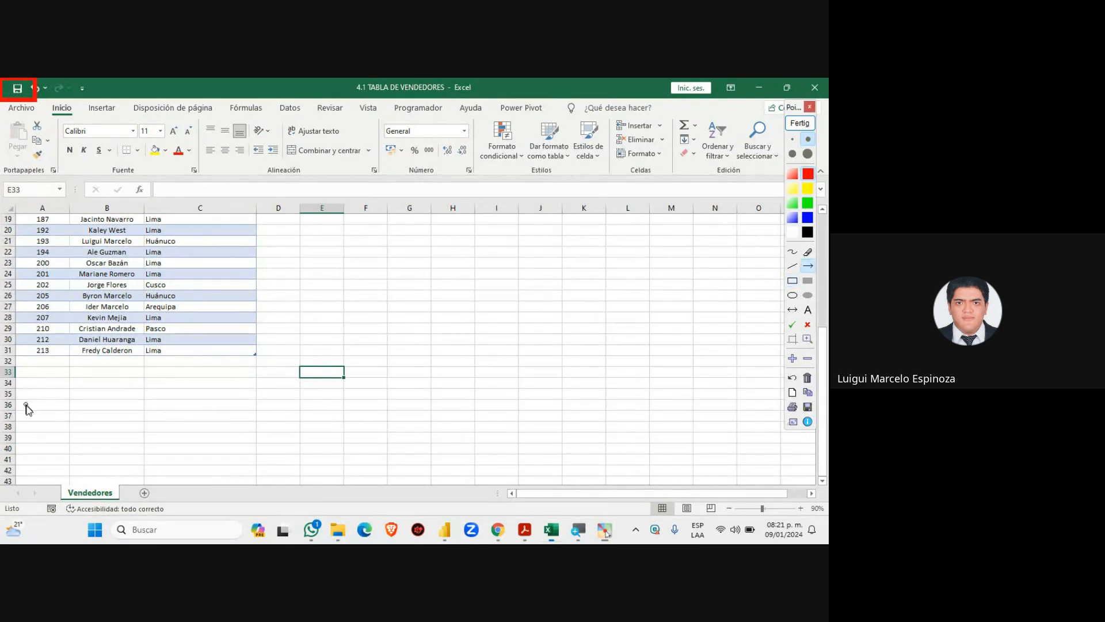
pyautogui.moveTo(26, 404); pyautogui.dragTo(20, 108)
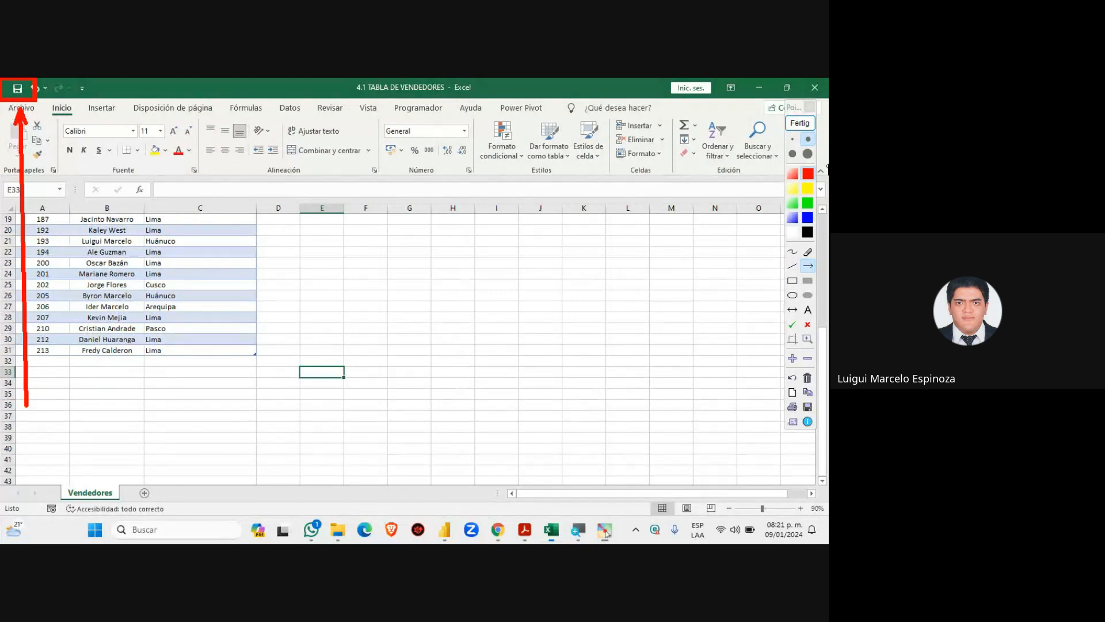
pyautogui.click(803, 124)
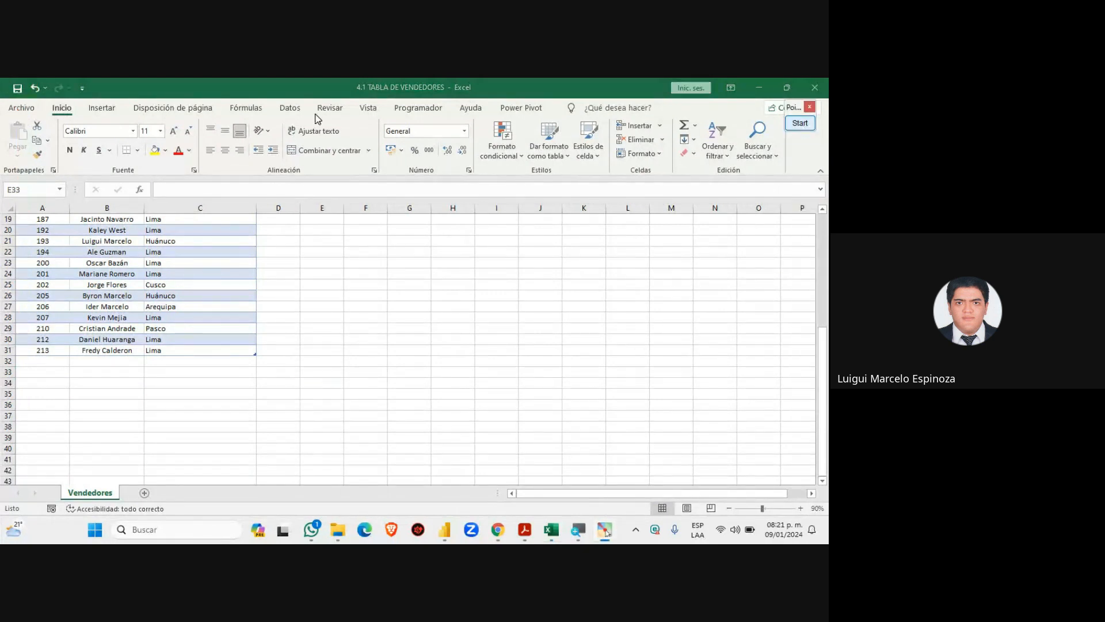
pyautogui.click(17, 90)
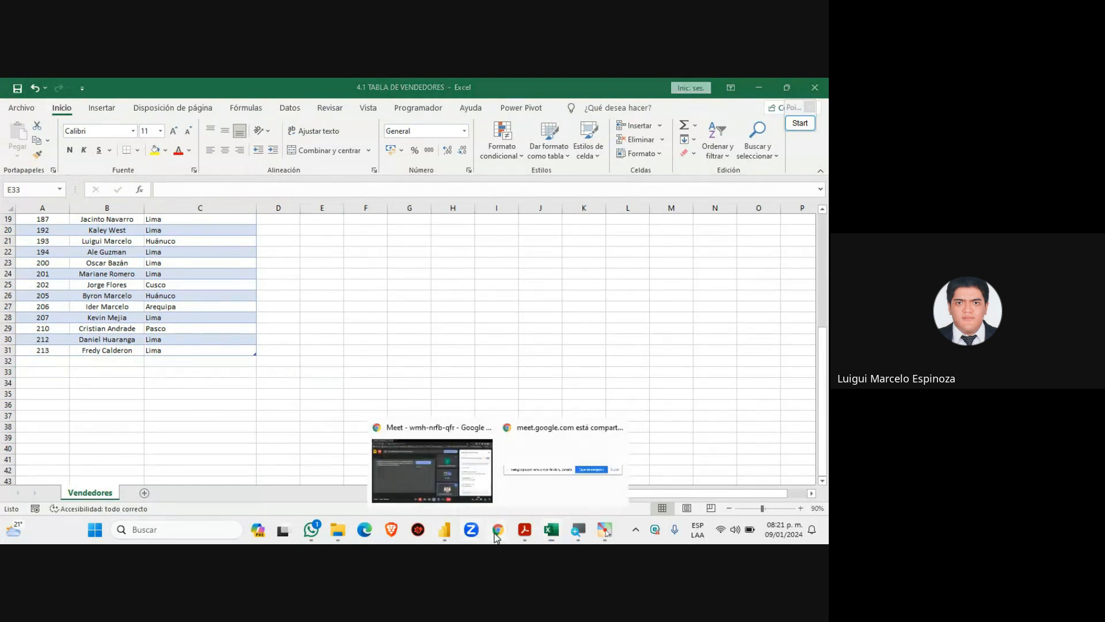
# Go to the Meet call window, click into the chat message box, then return to the Excel workbook
pyautogui.click(446, 471)
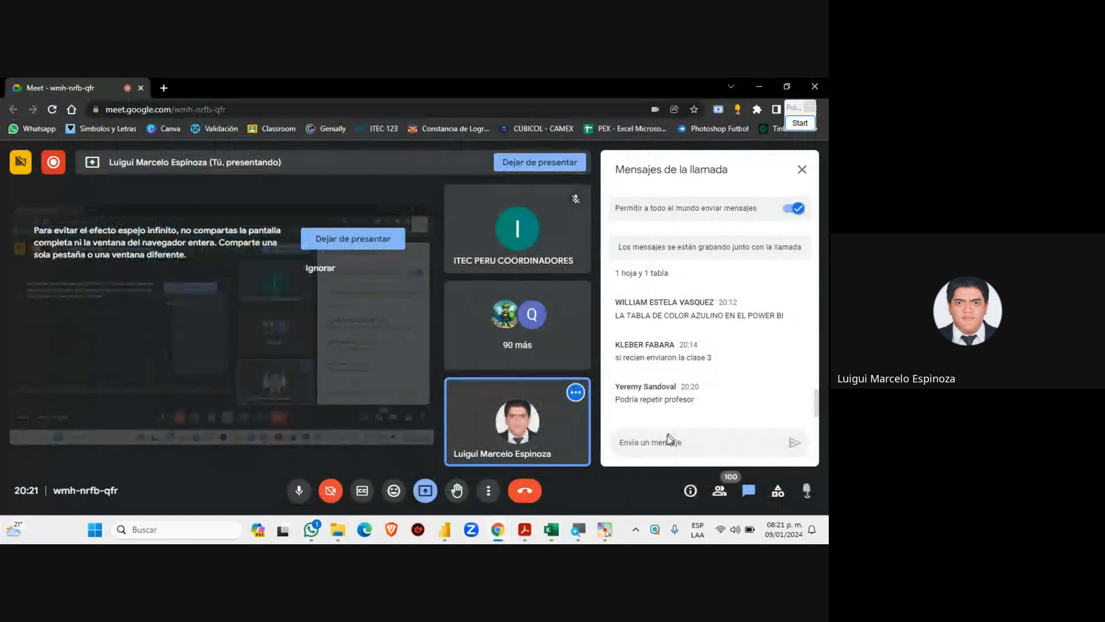
pyautogui.click(445, 531)
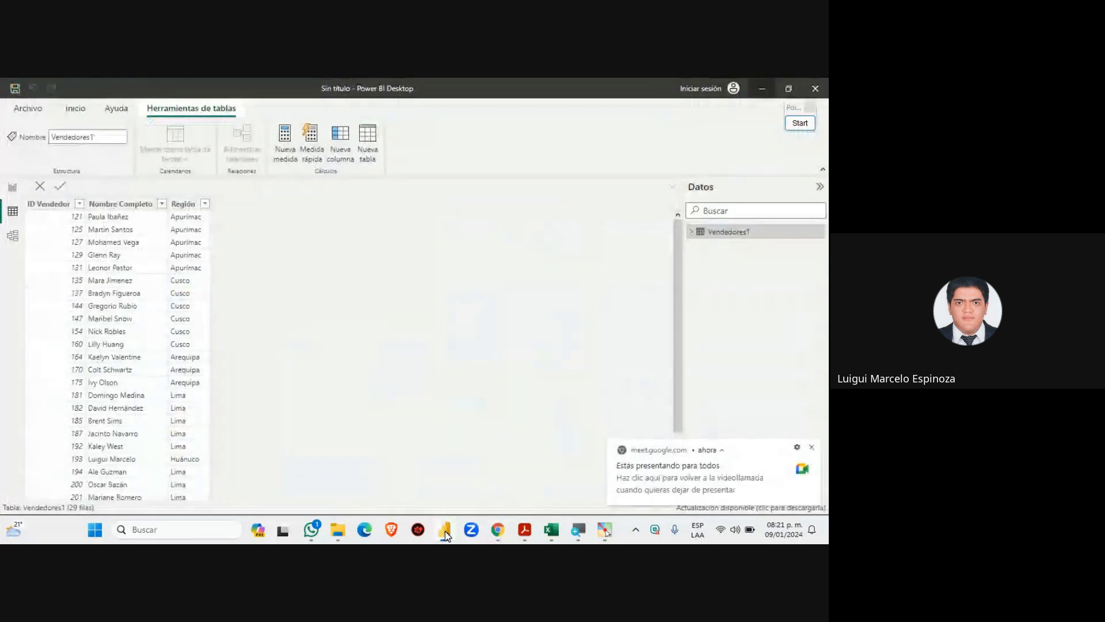
pyautogui.moveTo(499, 534)
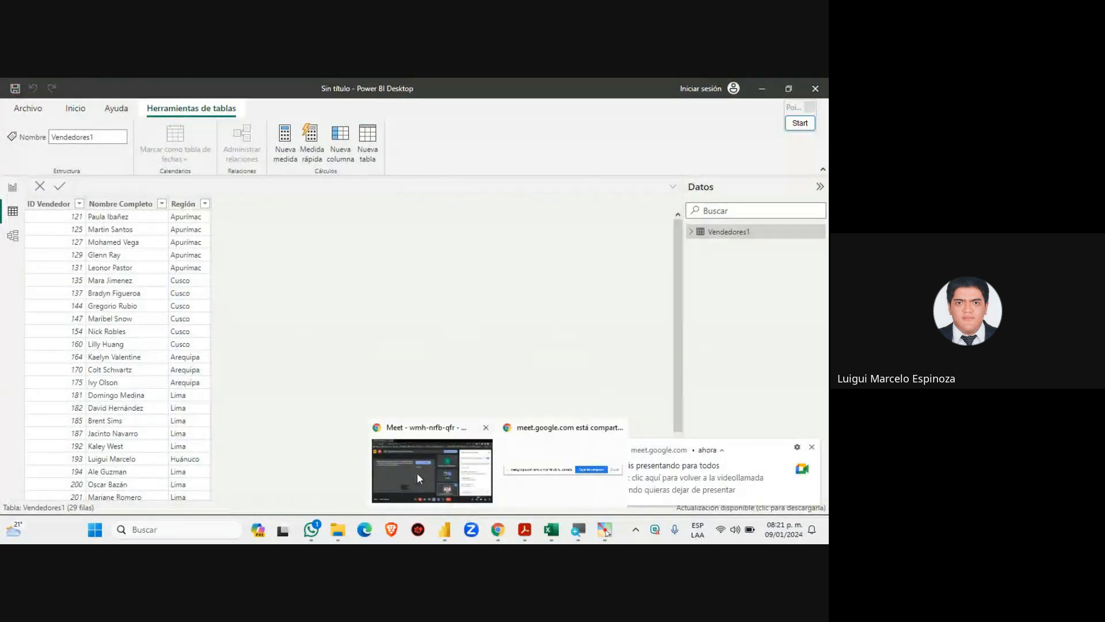
pyautogui.click(416, 472)
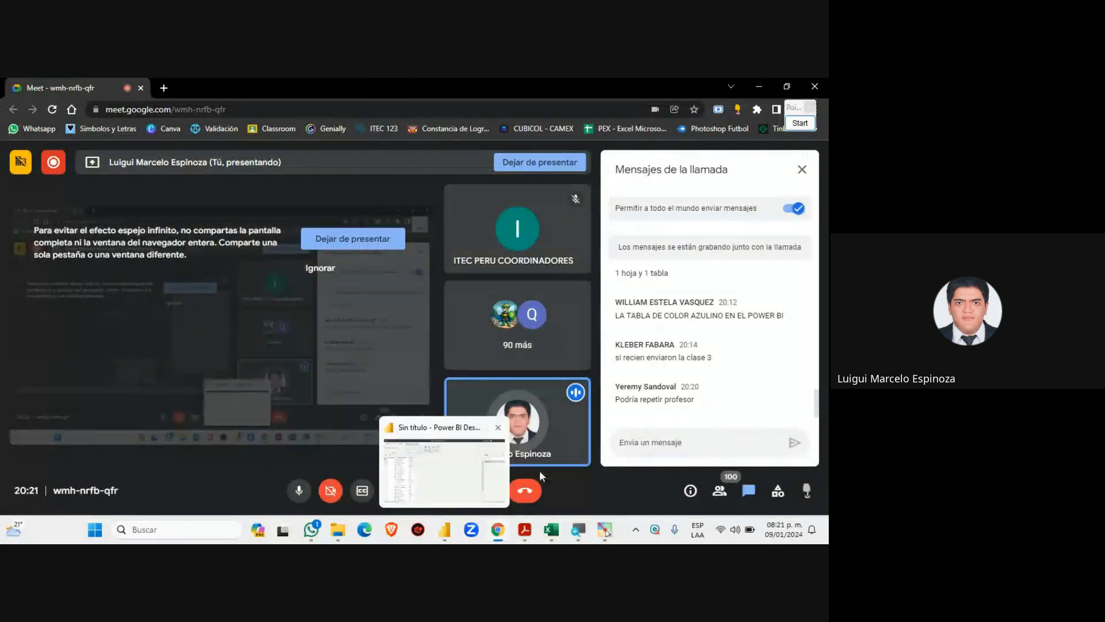
pyautogui.click(658, 443)
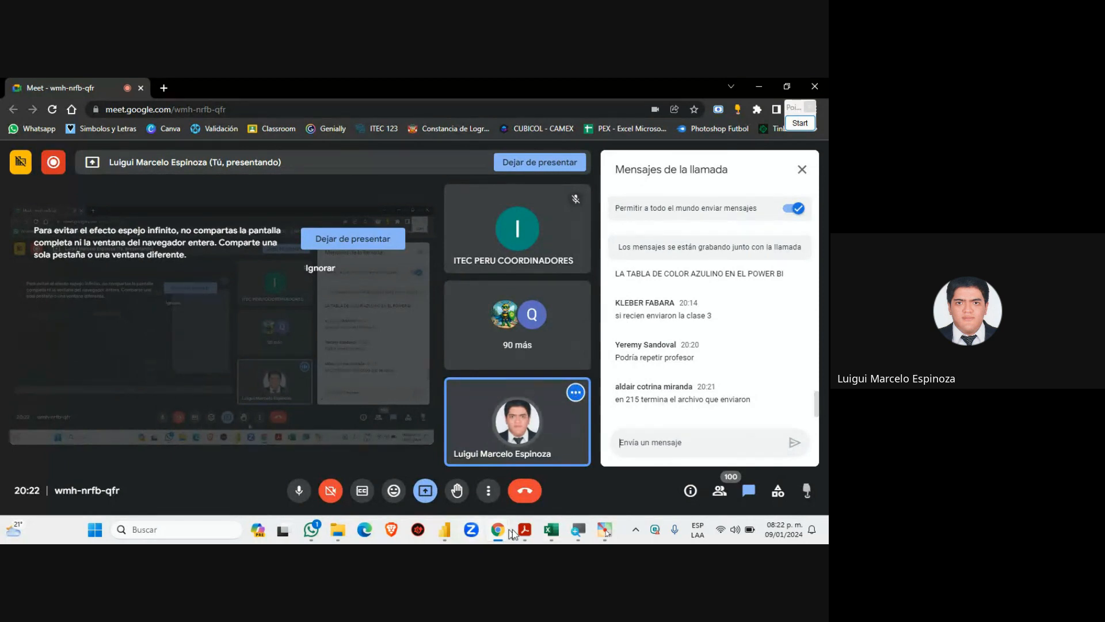
pyautogui.click(551, 530)
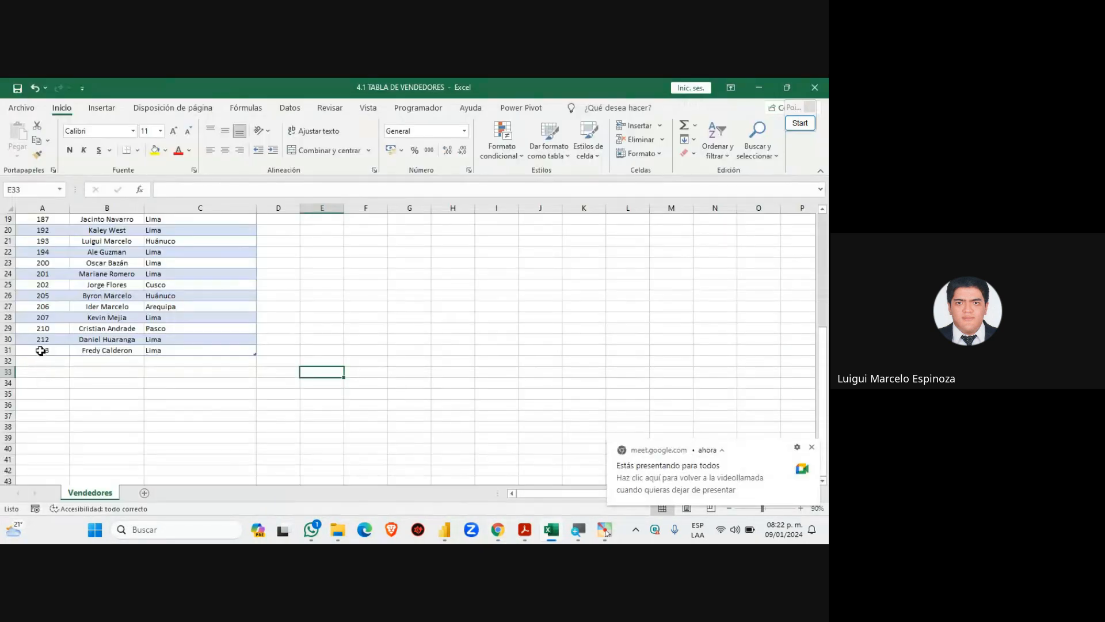
pyautogui.moveTo(35, 349); pyautogui.dragTo(238, 346)
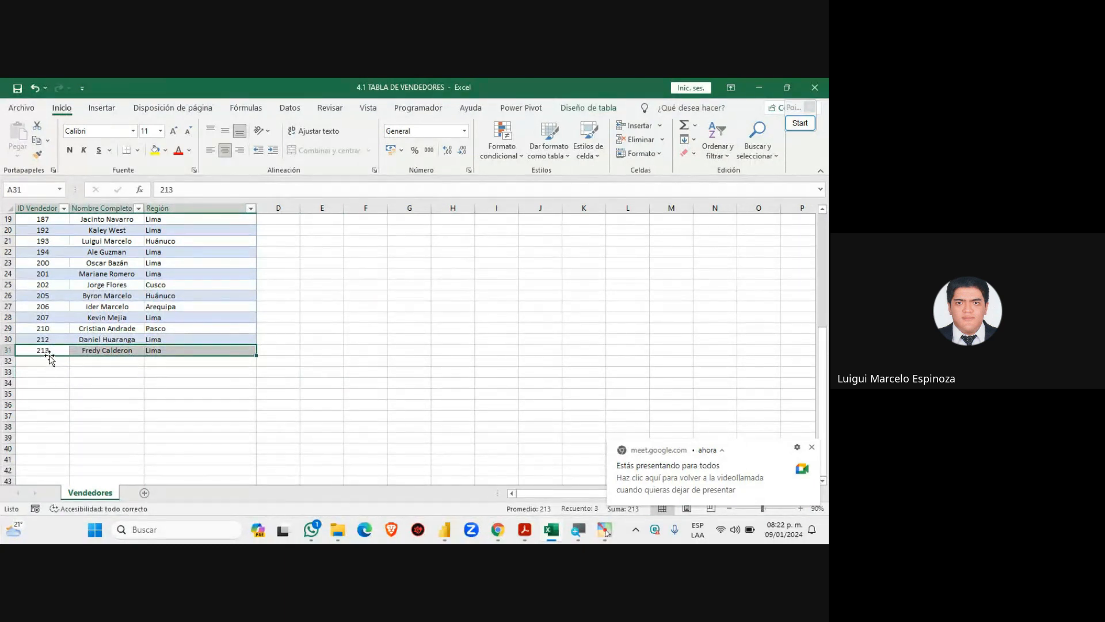
pyautogui.doubleClick(50, 350)
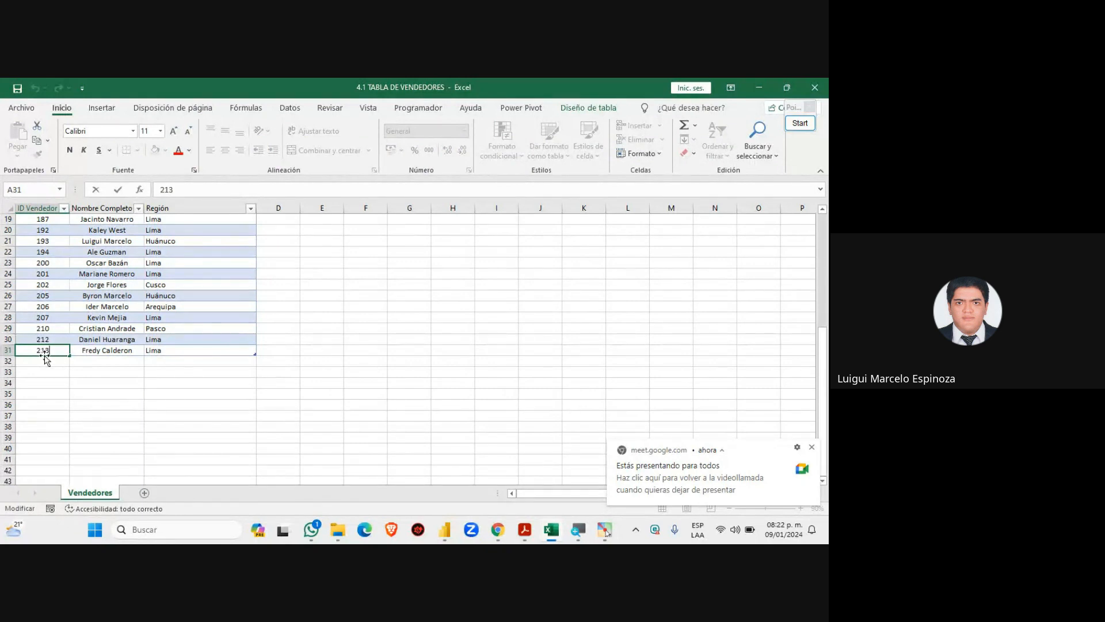
pyautogui.click(43, 370)
pyautogui.moveTo(36, 349); pyautogui.dragTo(221, 347)
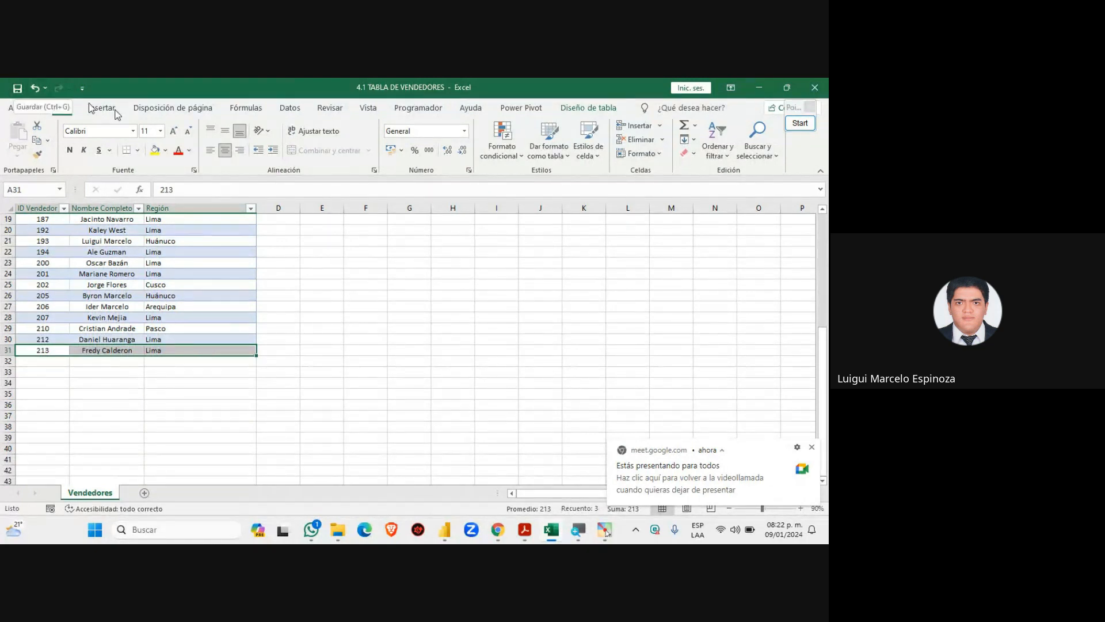
pyautogui.click(811, 448)
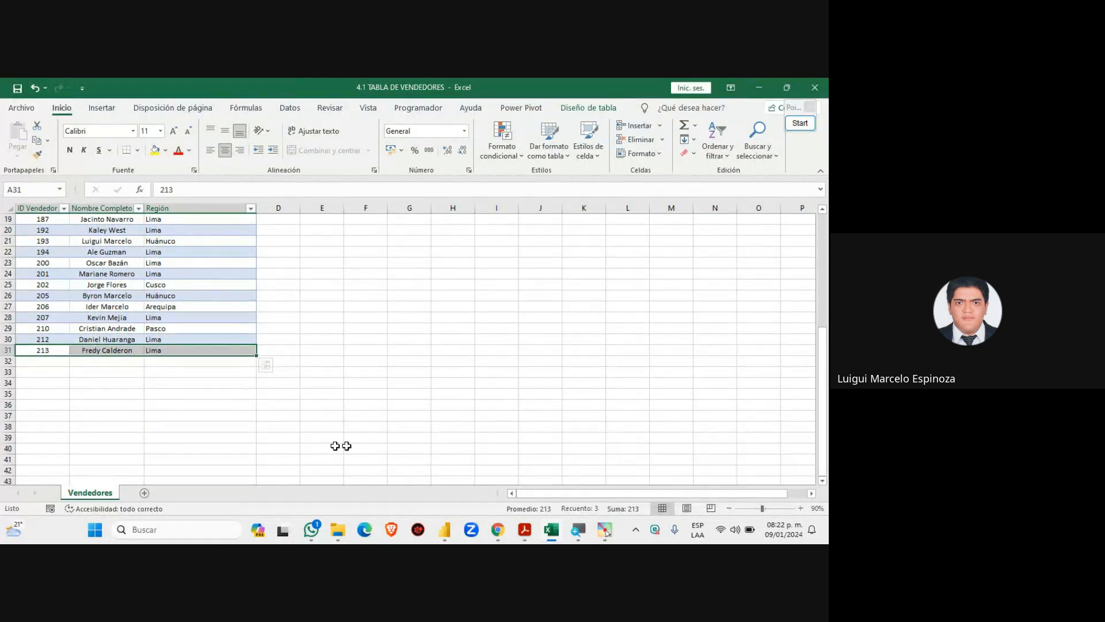
pyautogui.click(57, 350)
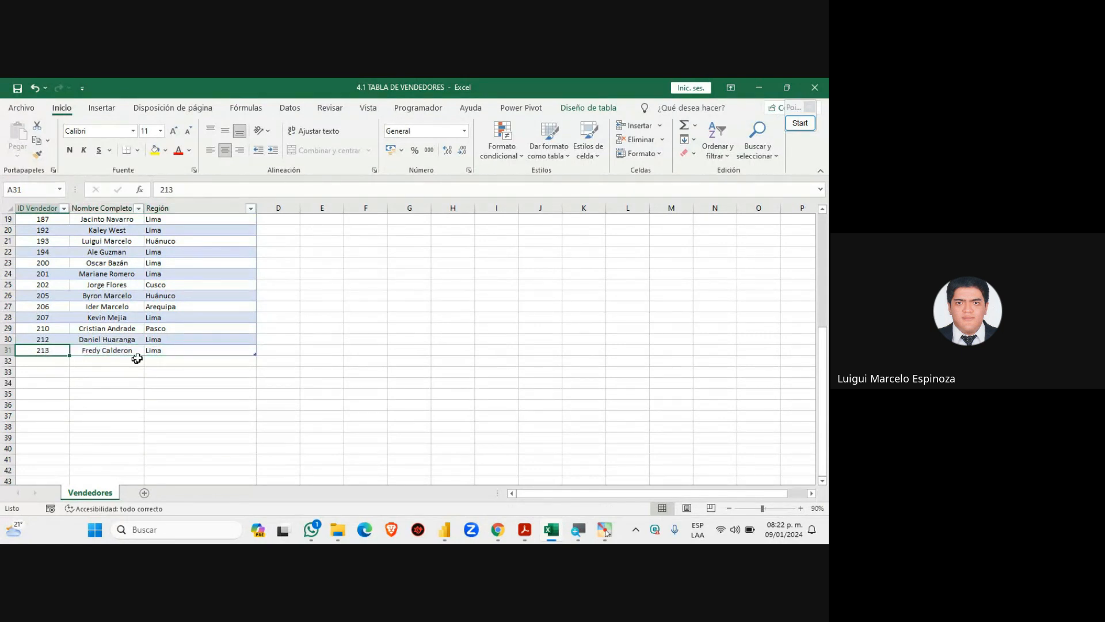
pyautogui.moveTo(49, 350); pyautogui.dragTo(229, 350)
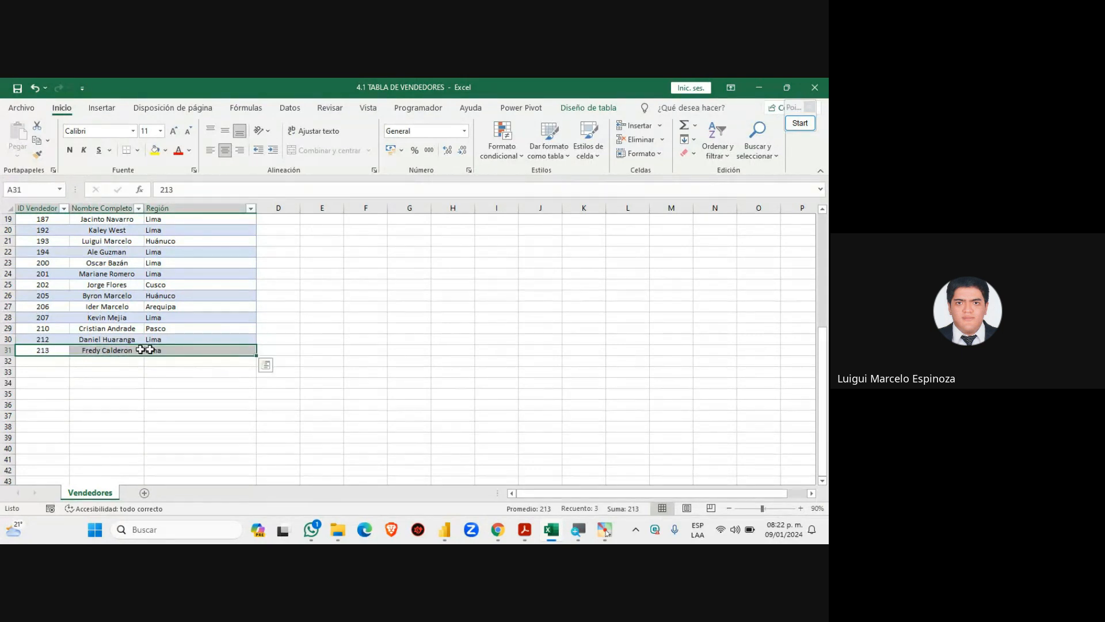
pyautogui.moveTo(36, 349); pyautogui.dragTo(229, 355)
pyautogui.click(56, 369)
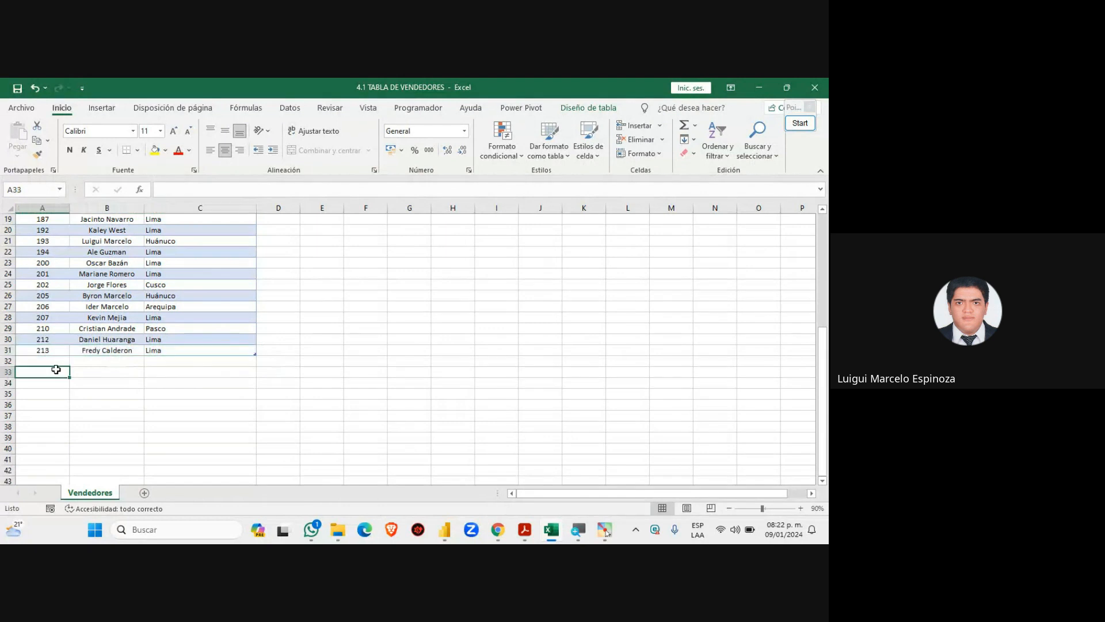
pyautogui.moveTo(35, 349); pyautogui.dragTo(229, 349)
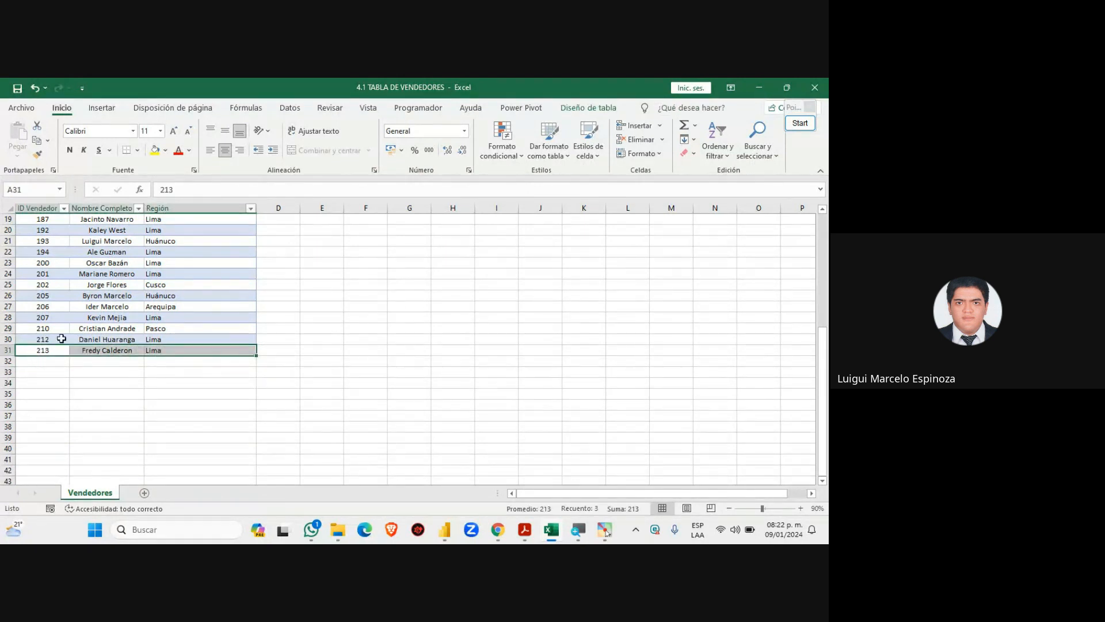
pyautogui.click(498, 529)
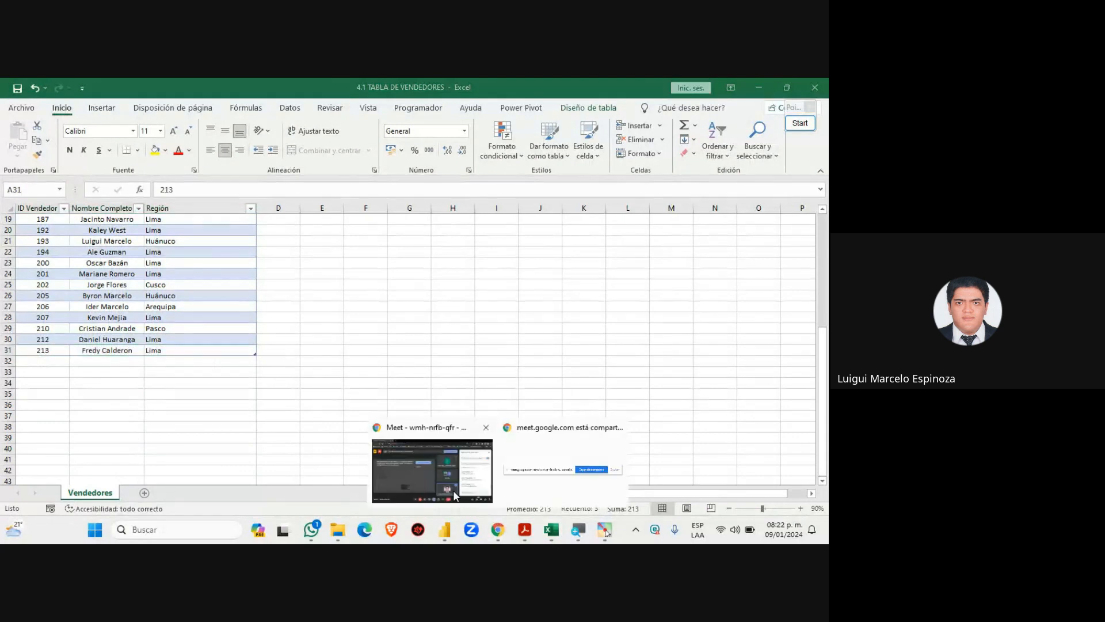
pyautogui.click(455, 495)
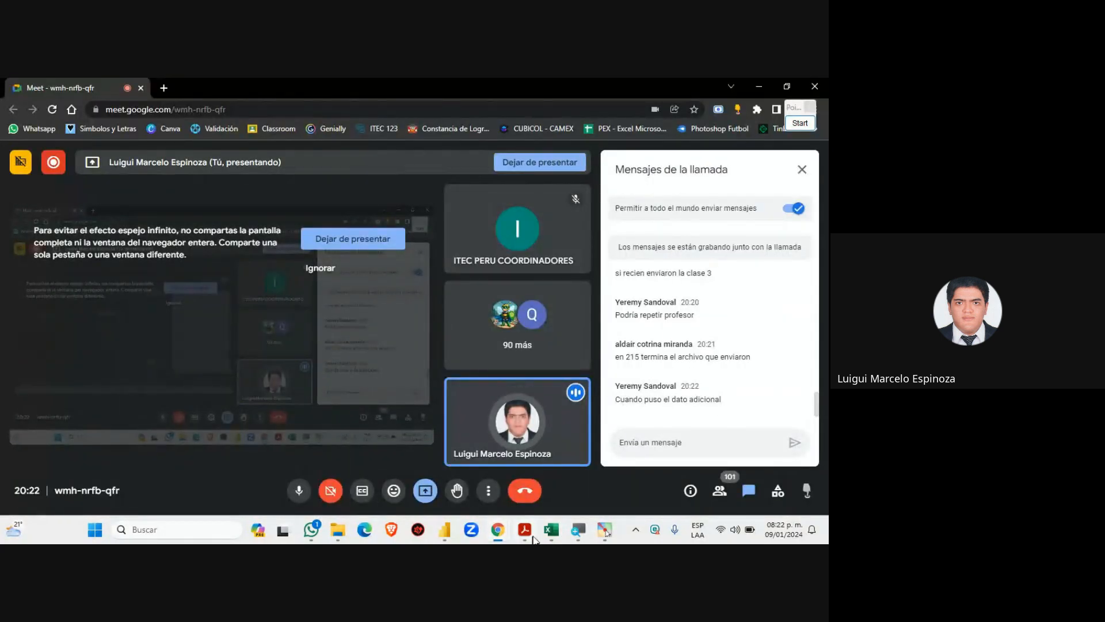
pyautogui.click(551, 532)
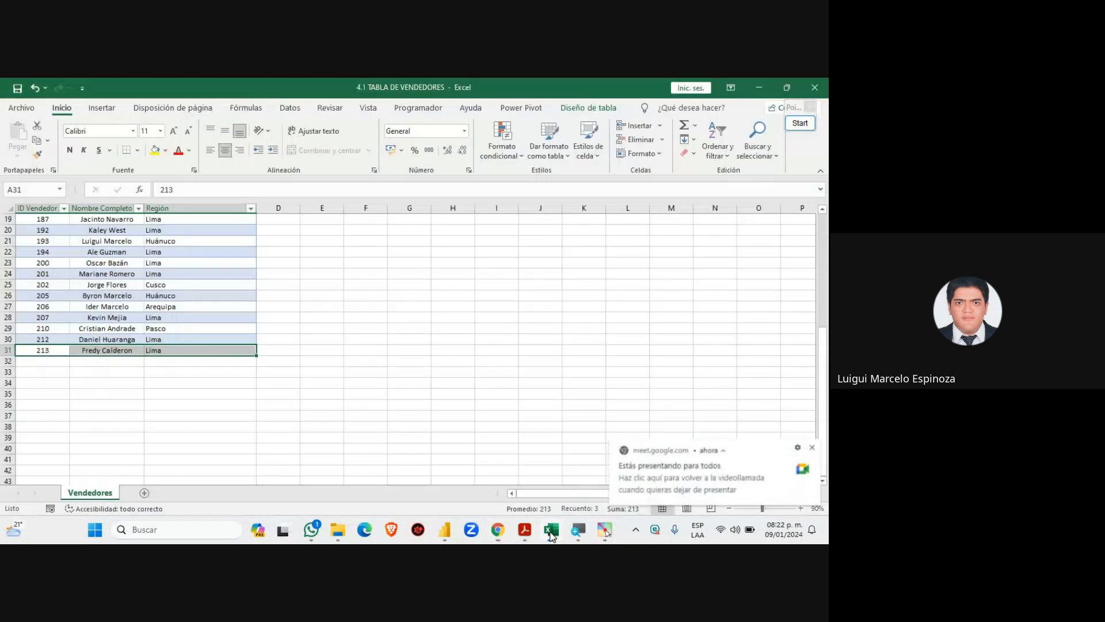
pyautogui.moveTo(37, 350); pyautogui.dragTo(207, 350)
pyautogui.click(51, 351)
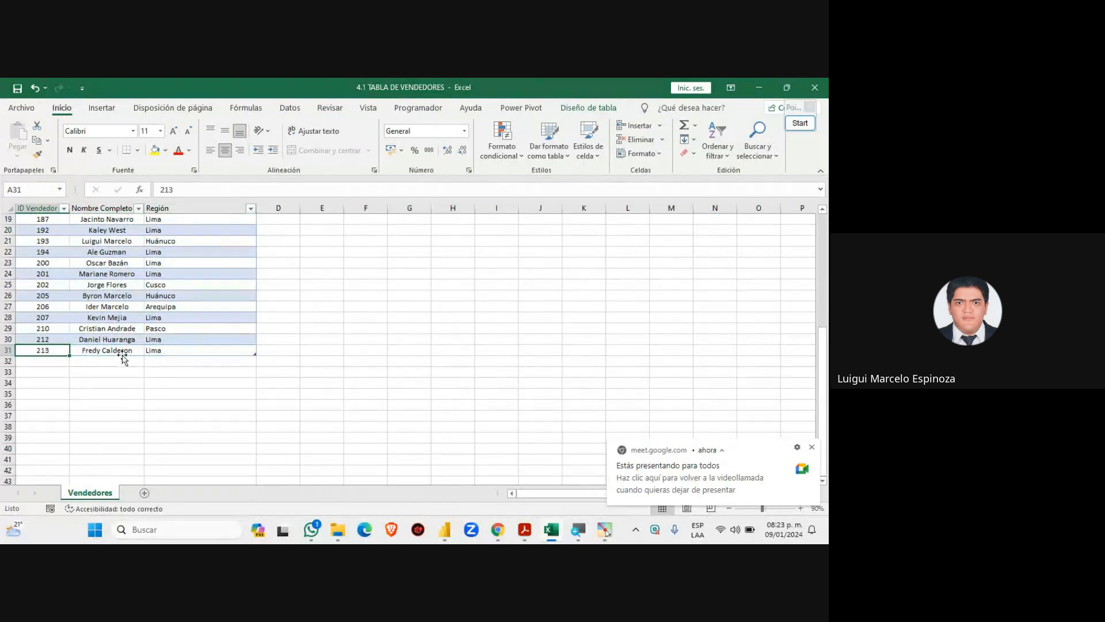
pyautogui.click(130, 350)
pyautogui.click(182, 352)
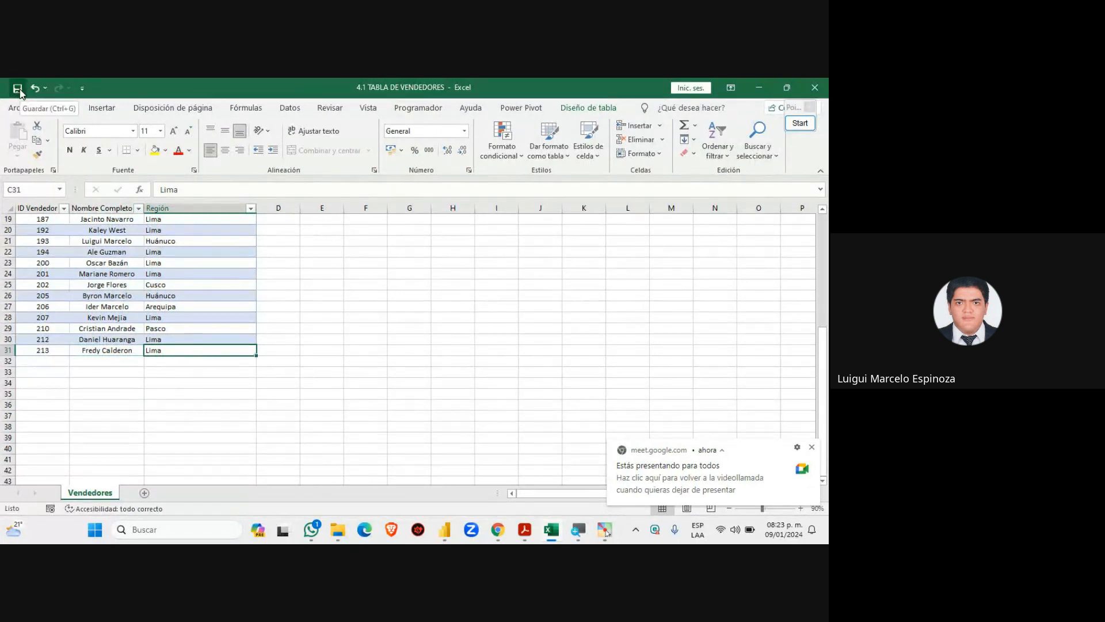
# Switch to Power BI, dismiss the Meet sharing notification, scroll Vendedores1 and open the Inicio tab
pyautogui.click(445, 536)
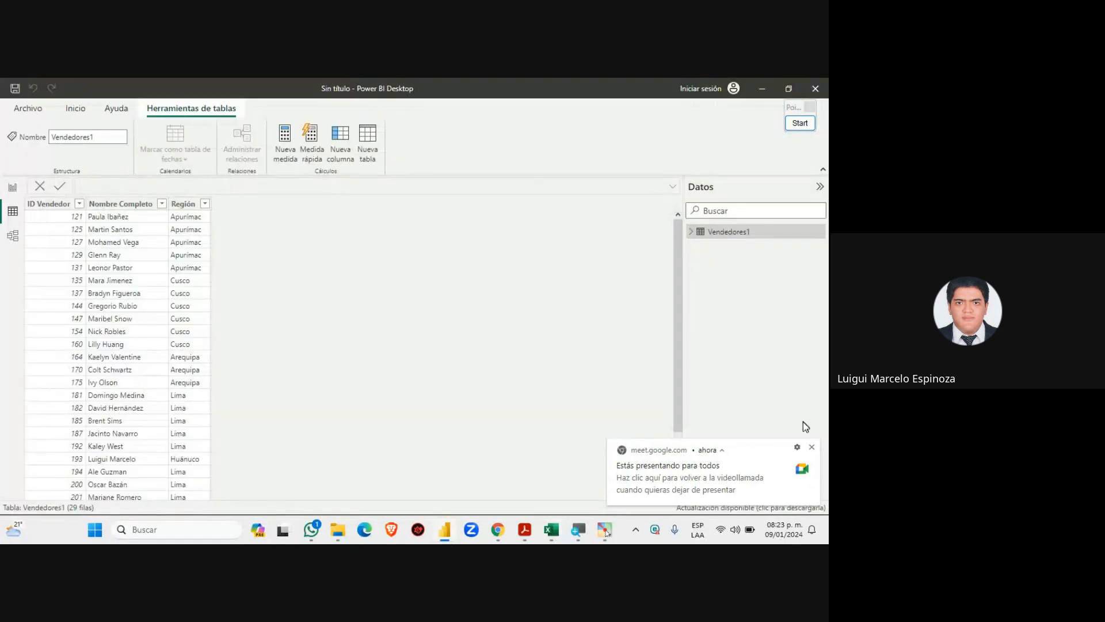
pyautogui.click(812, 448)
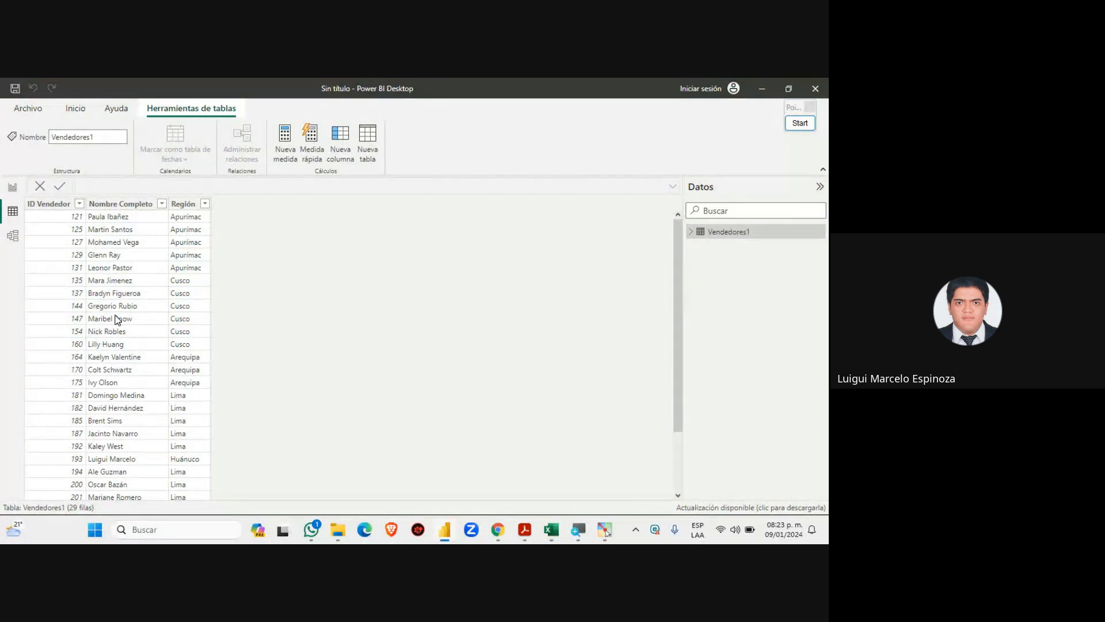
pyautogui.scroll(-2, 117, 320)
pyautogui.scroll(2, 163, 426)
pyautogui.scroll(-2, 163, 422)
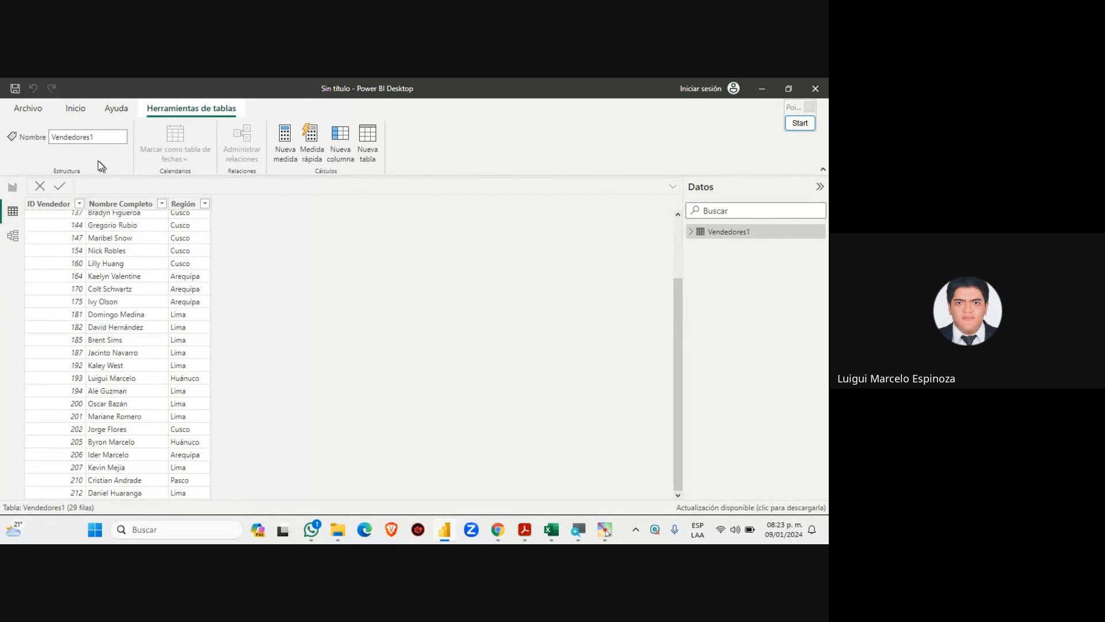
pyautogui.click(74, 108)
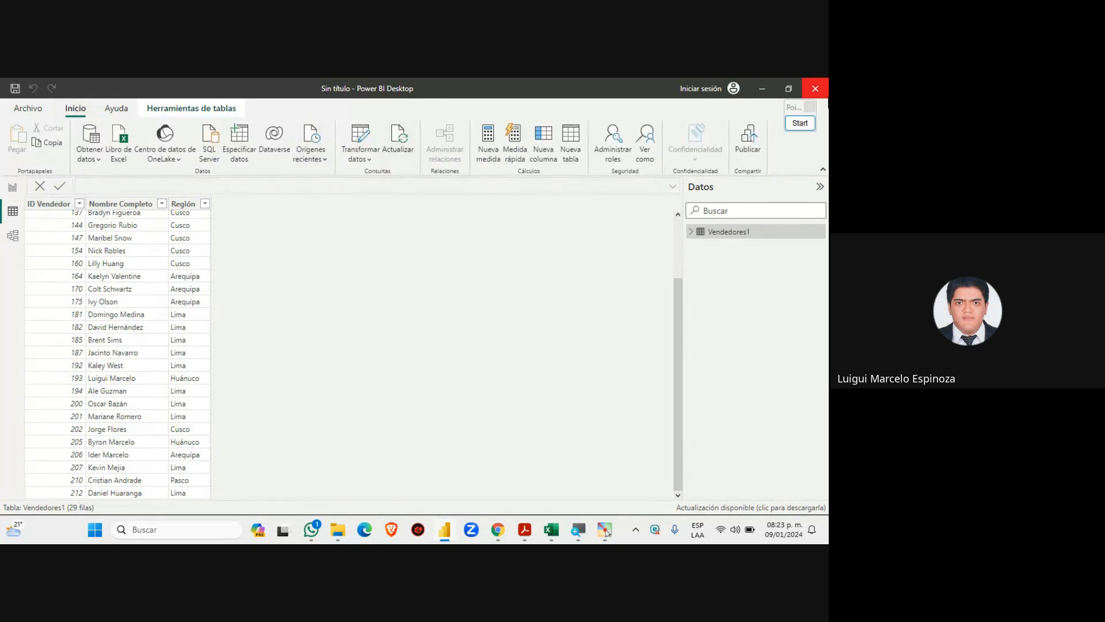
pyautogui.click(813, 124)
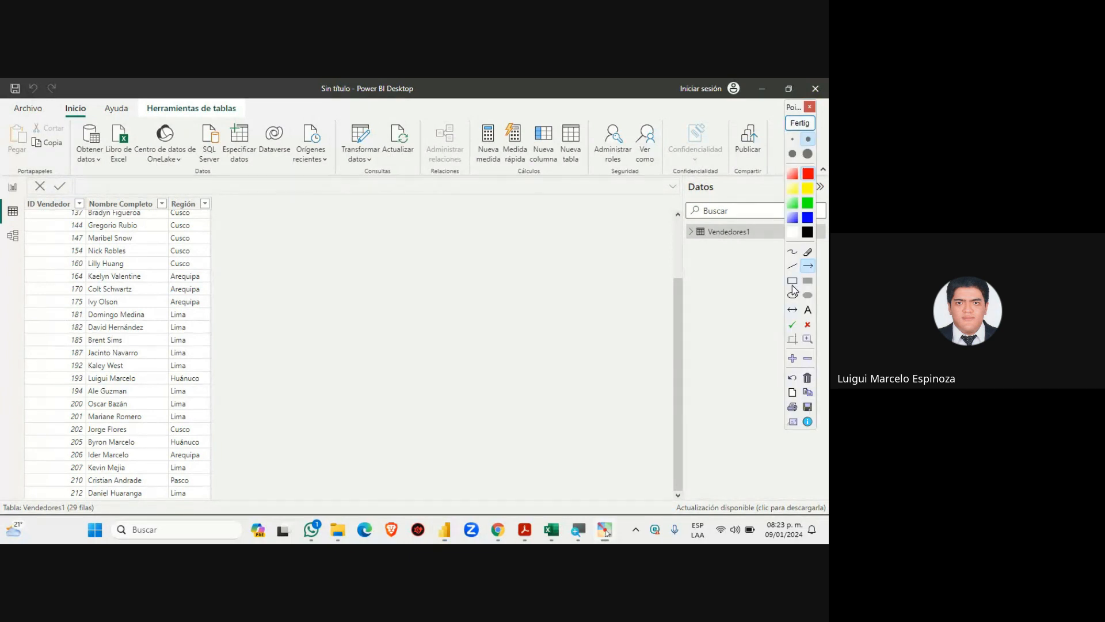
pyautogui.click(792, 281)
pyautogui.moveTo(372, 118); pyautogui.dragTo(422, 164)
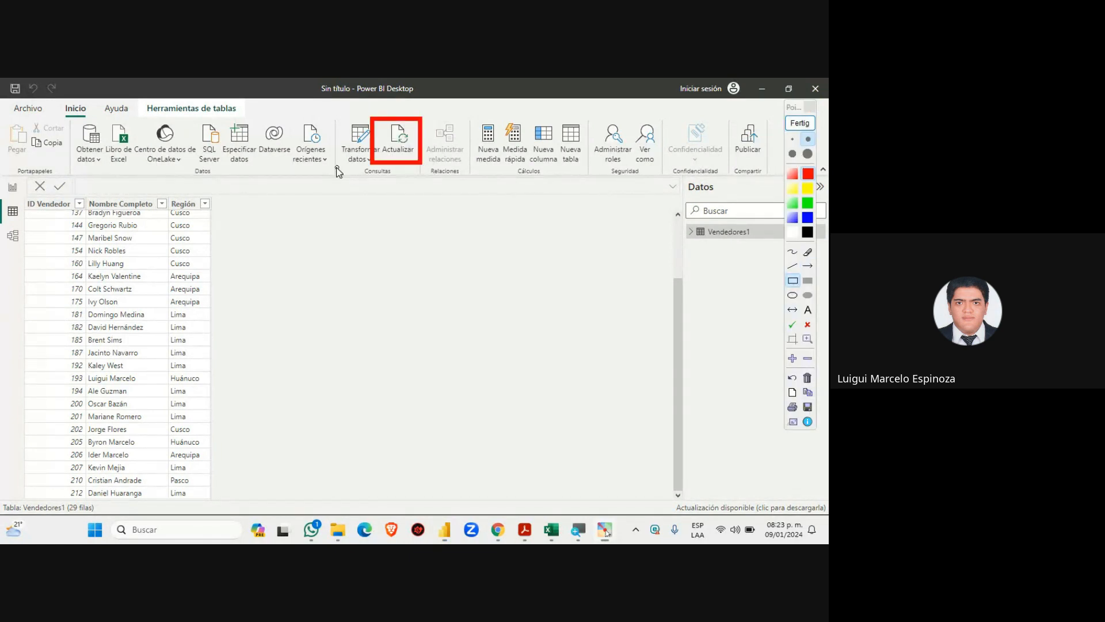
pyautogui.click(808, 265)
pyautogui.moveTo(319, 367); pyautogui.dragTo(371, 185)
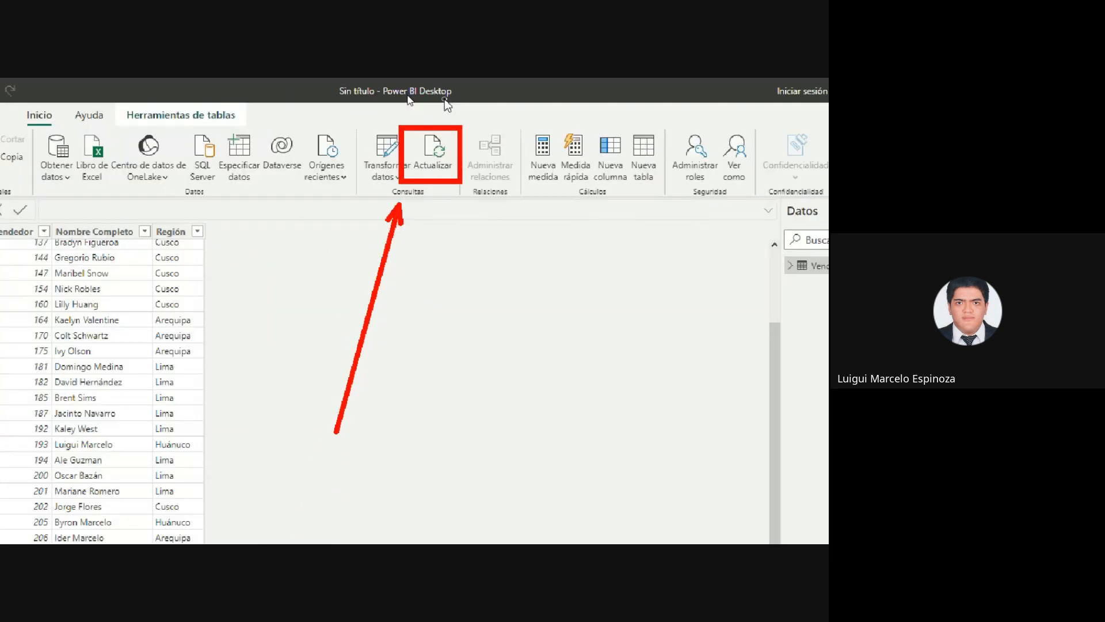
pyautogui.click(799, 122)
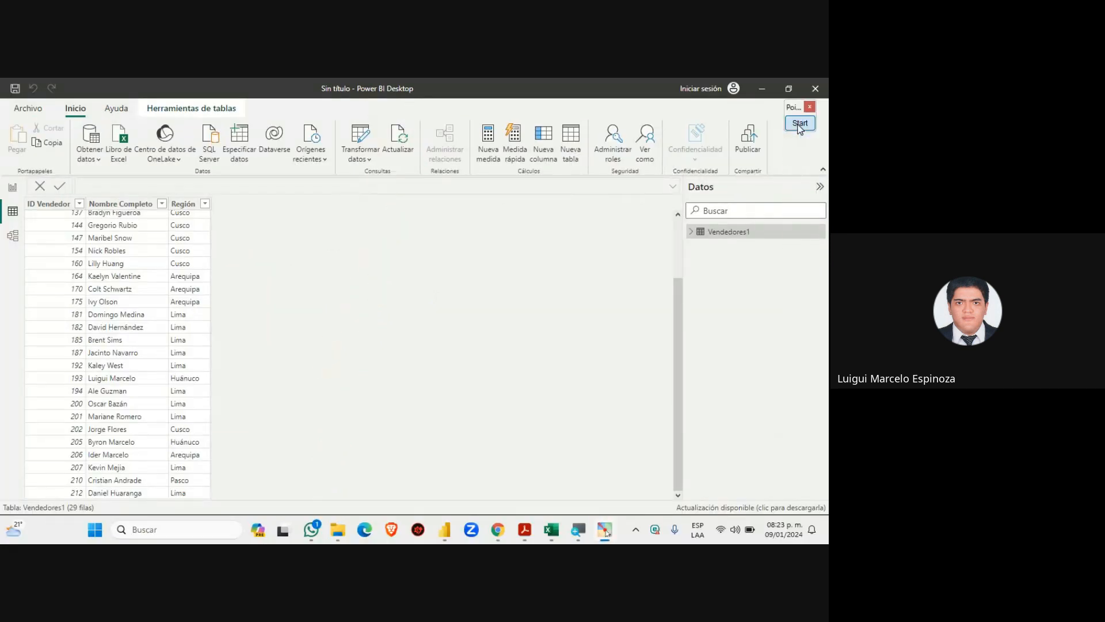
# Refresh Vendedores1 with Actualizar and compare its new vendor 213 against Excel's row 31
pyautogui.click(405, 157)
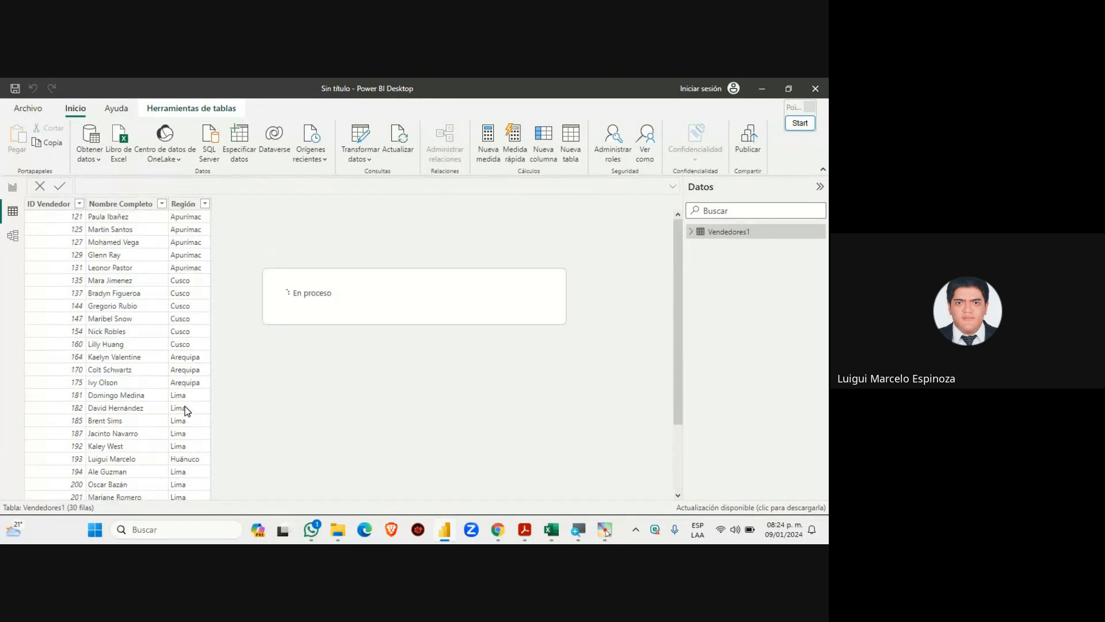
pyautogui.scroll(-3, 185, 406)
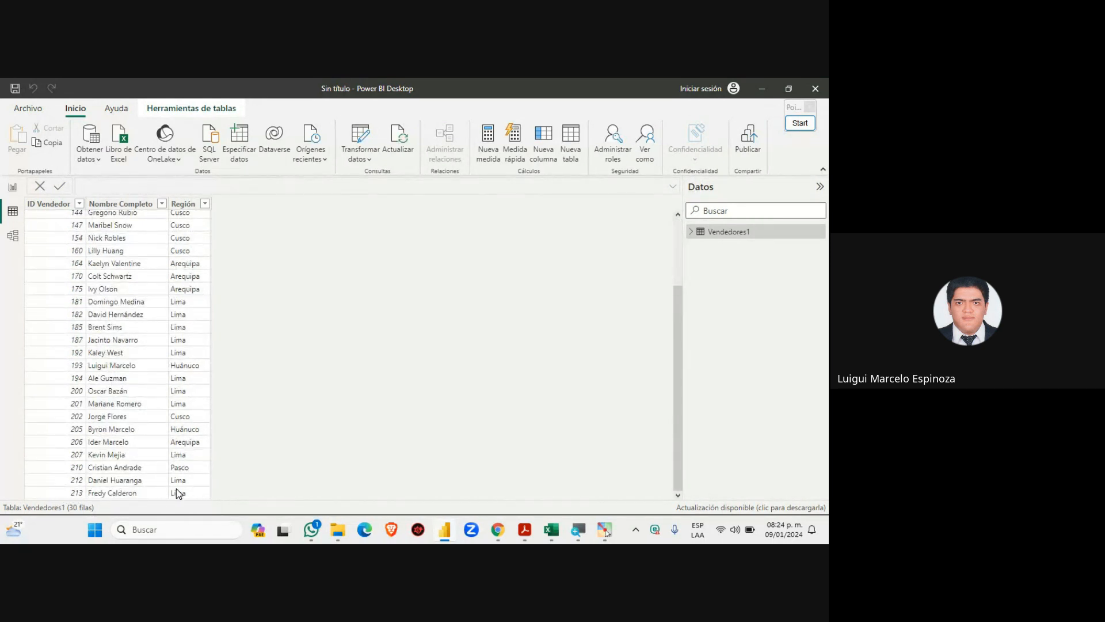
pyautogui.click(548, 529)
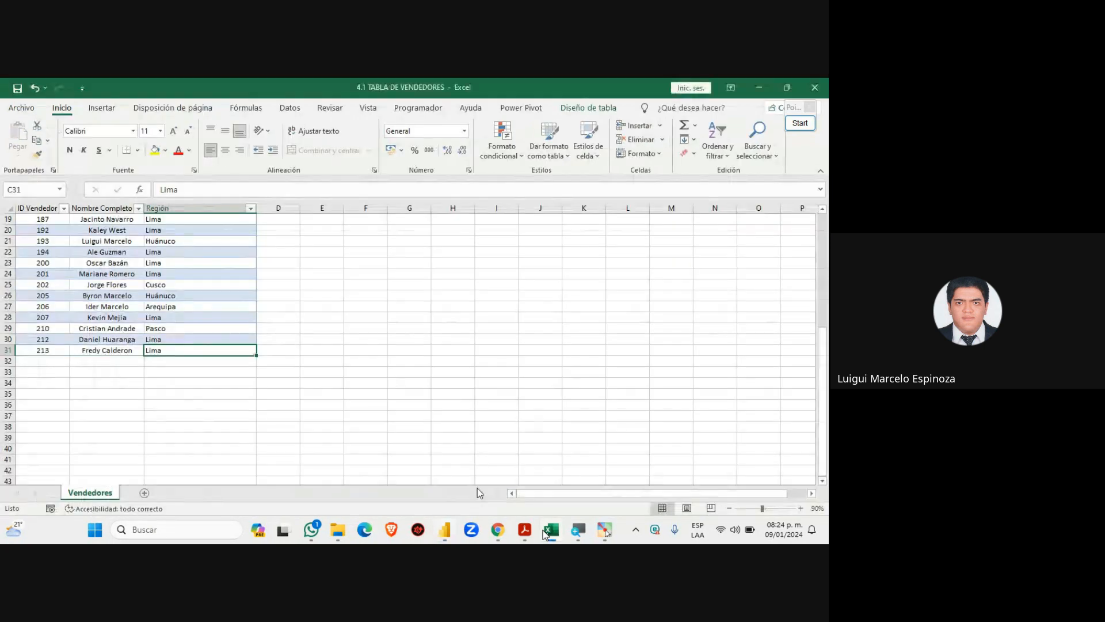
pyautogui.moveTo(33, 350); pyautogui.dragTo(206, 348)
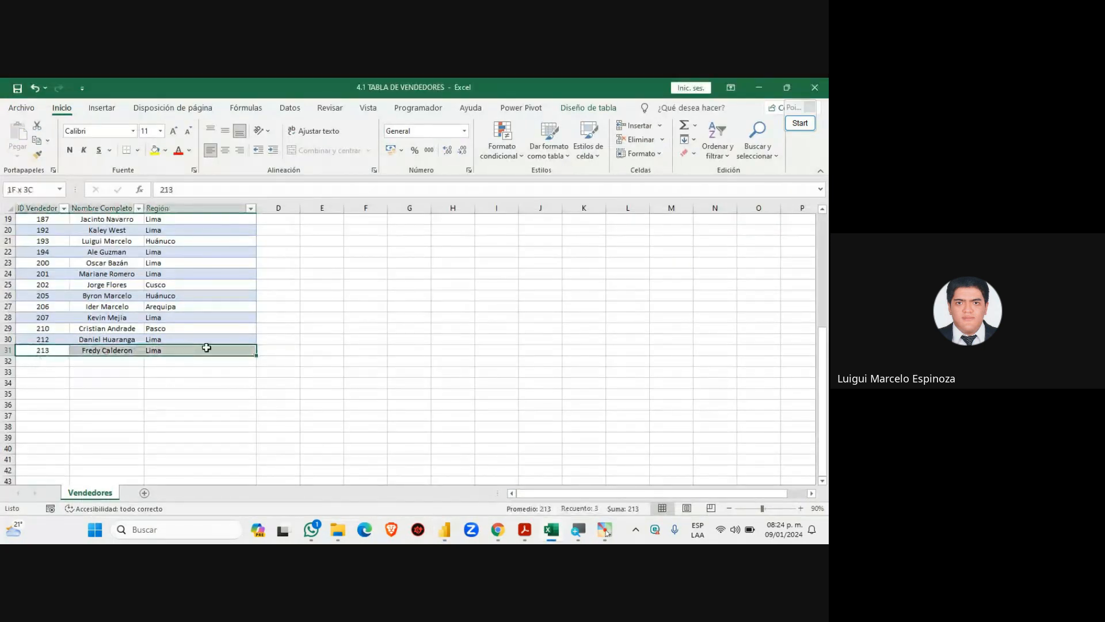
pyautogui.moveTo(44, 350); pyautogui.dragTo(229, 351)
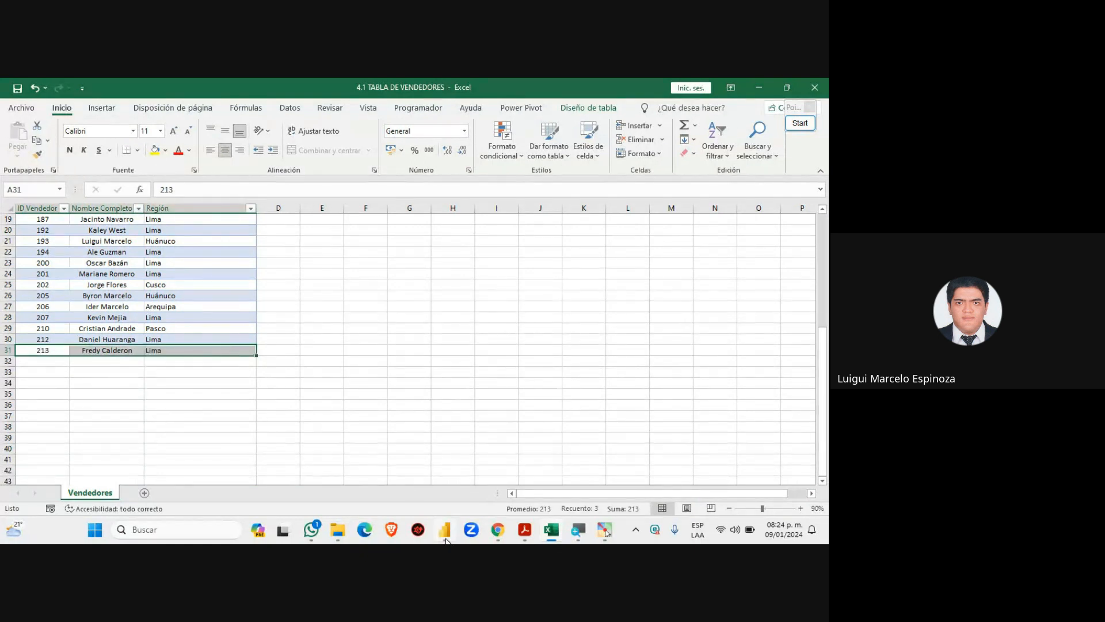
pyautogui.click(444, 529)
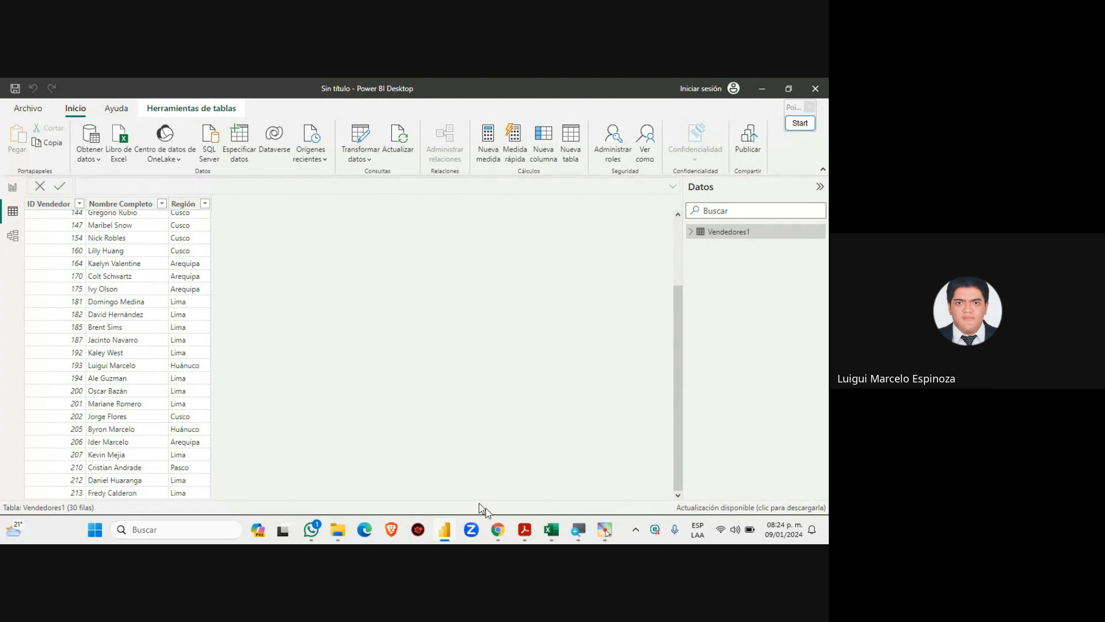
pyautogui.moveTo(496, 528)
pyautogui.click(472, 460)
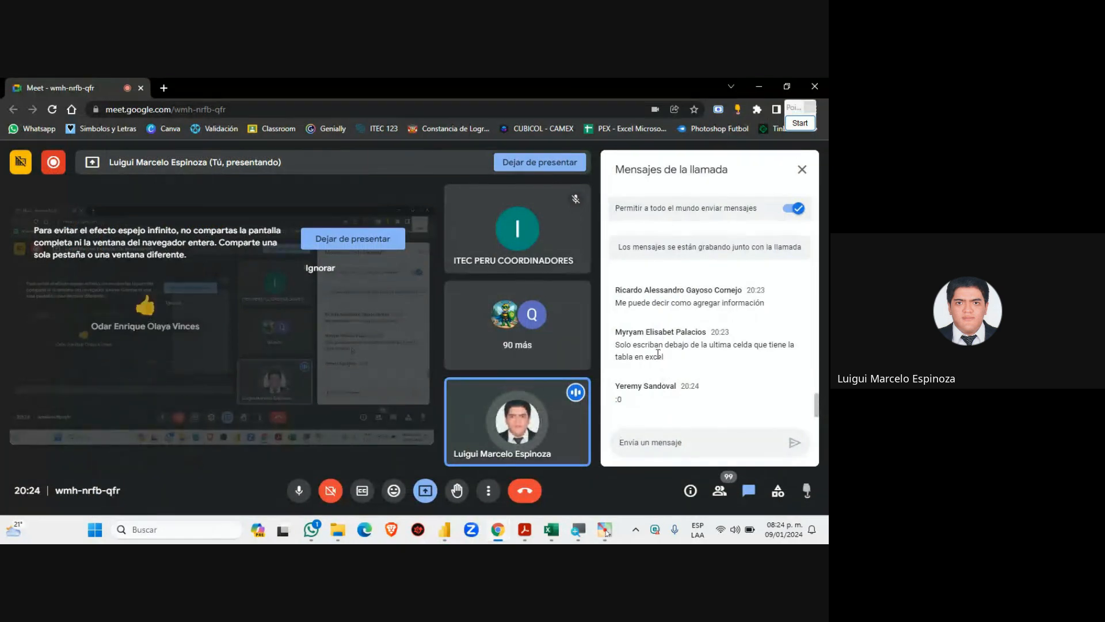
pyautogui.scroll(1, 655, 390)
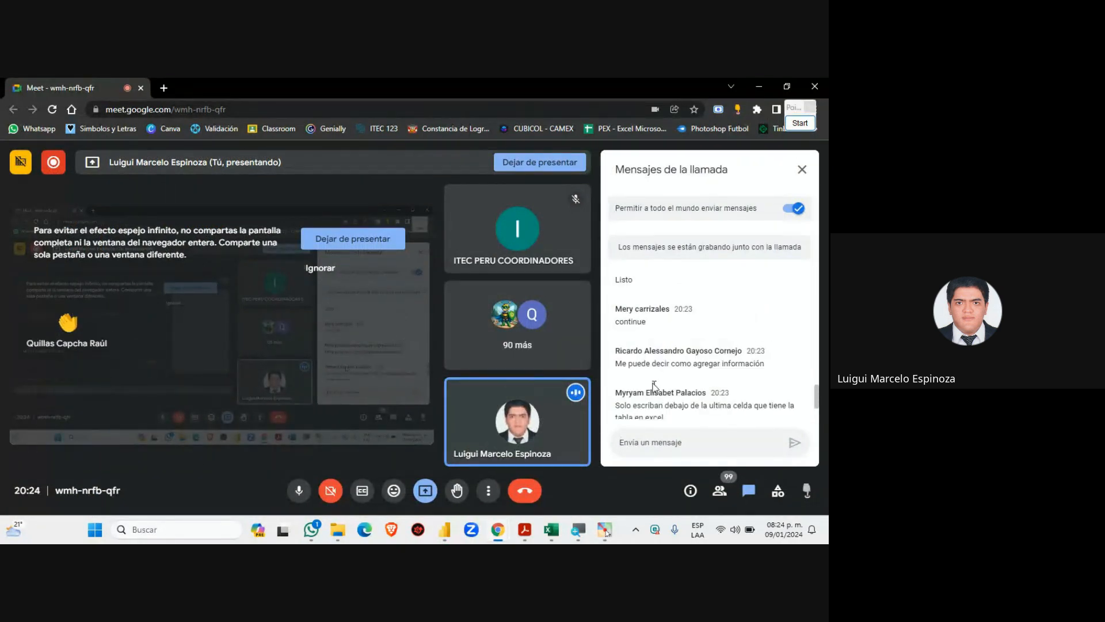
pyautogui.scroll(1, 647, 369)
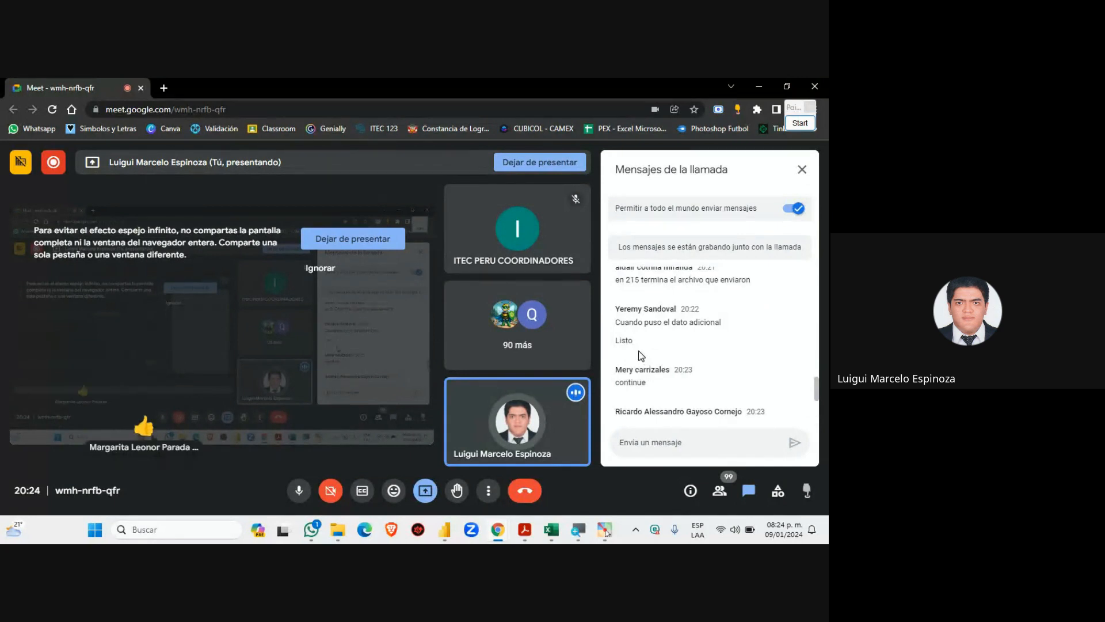
pyautogui.scroll(1, 639, 352)
pyautogui.scroll(-4, 639, 352)
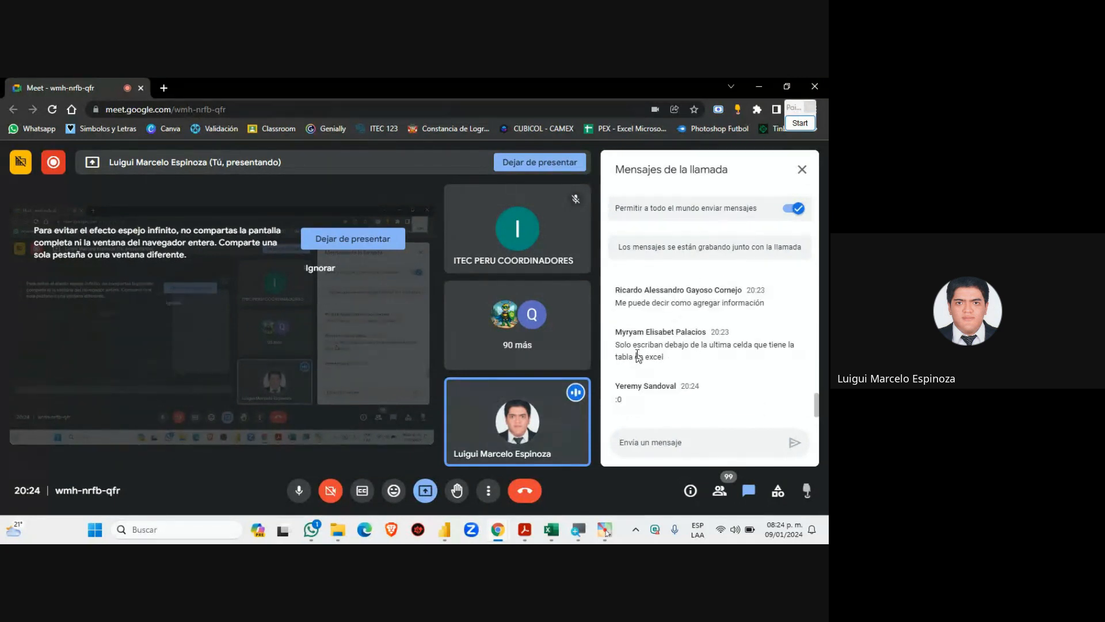
pyautogui.click(551, 529)
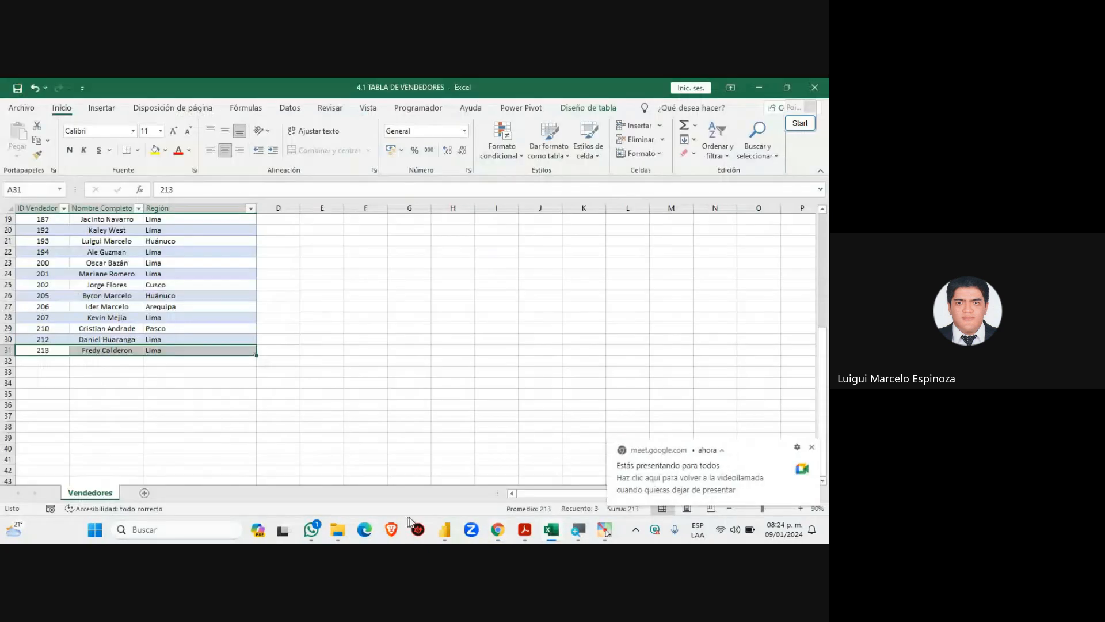
pyautogui.click(497, 531)
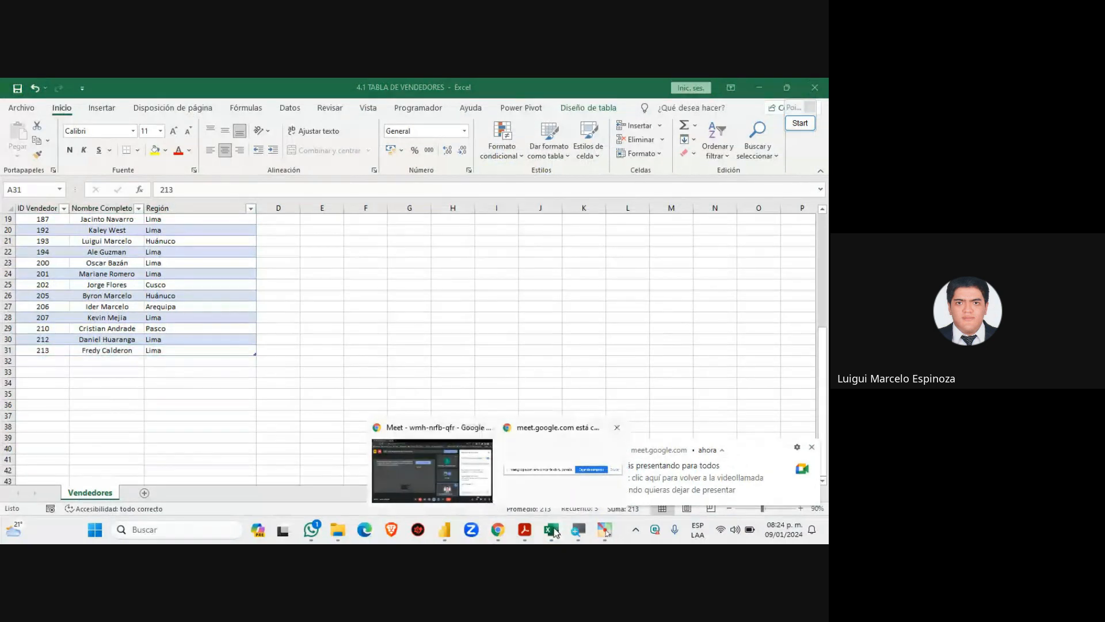
pyautogui.click(444, 529)
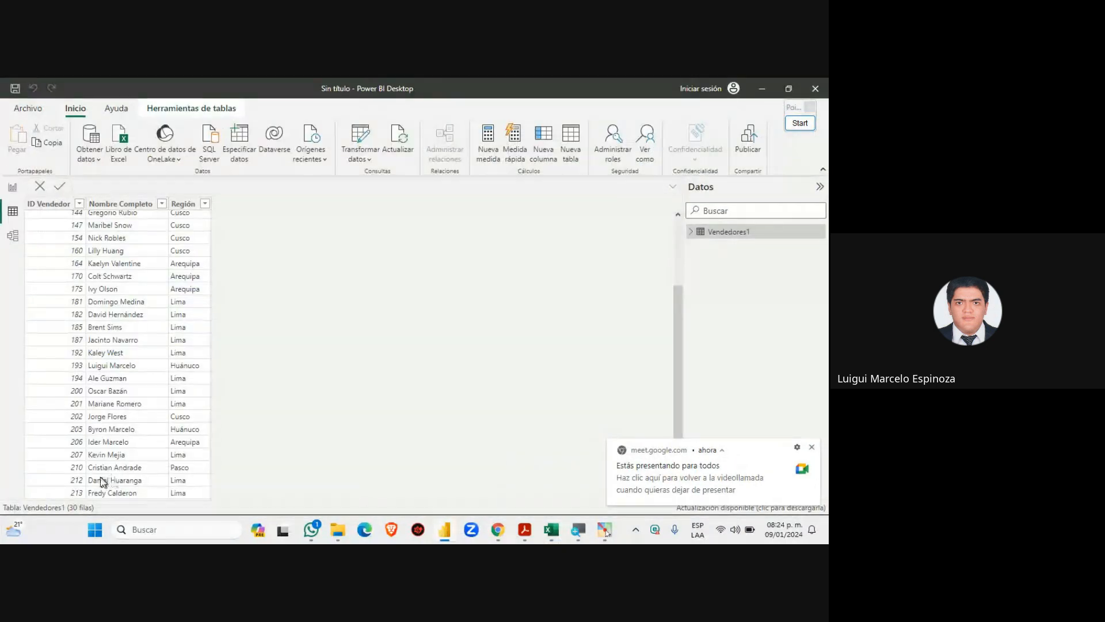
pyautogui.click(12, 187)
pyautogui.click(438, 271)
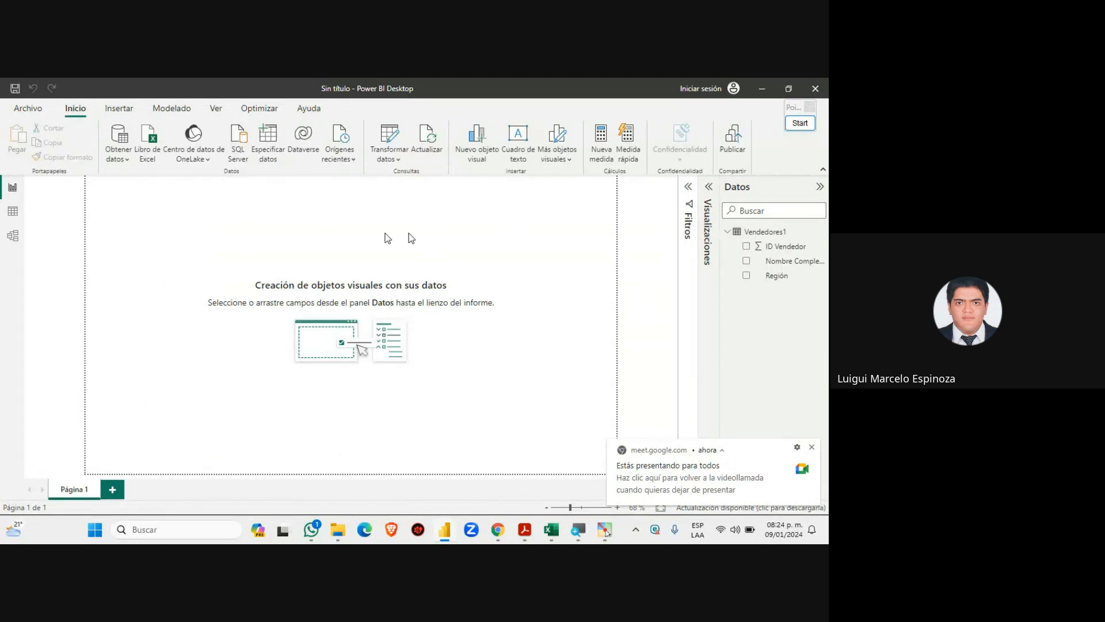
pyautogui.click(812, 448)
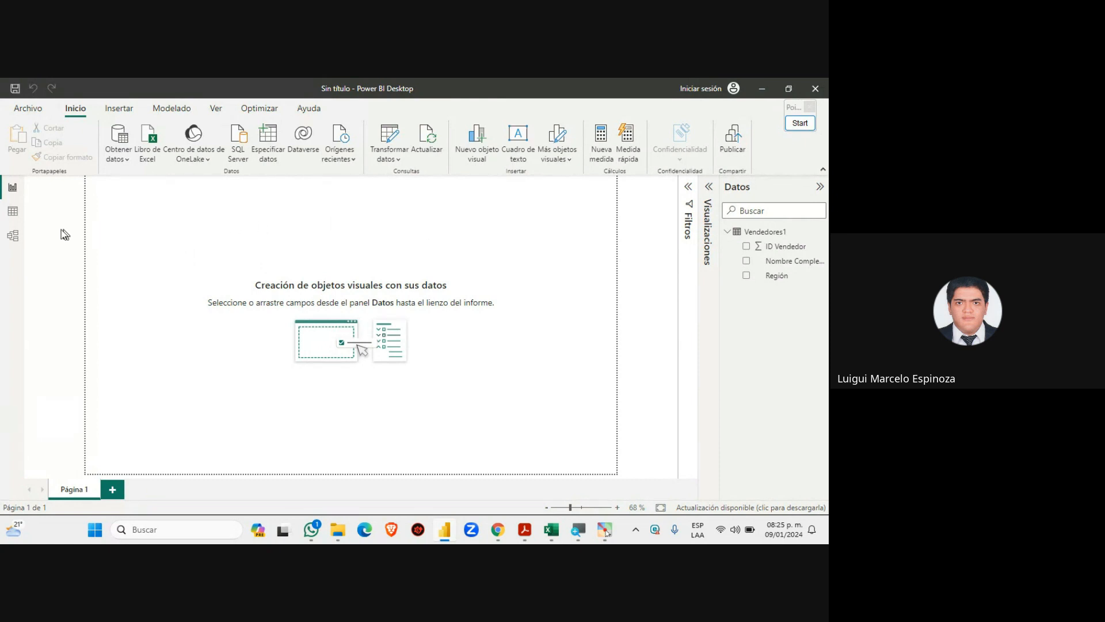
pyautogui.click(13, 217)
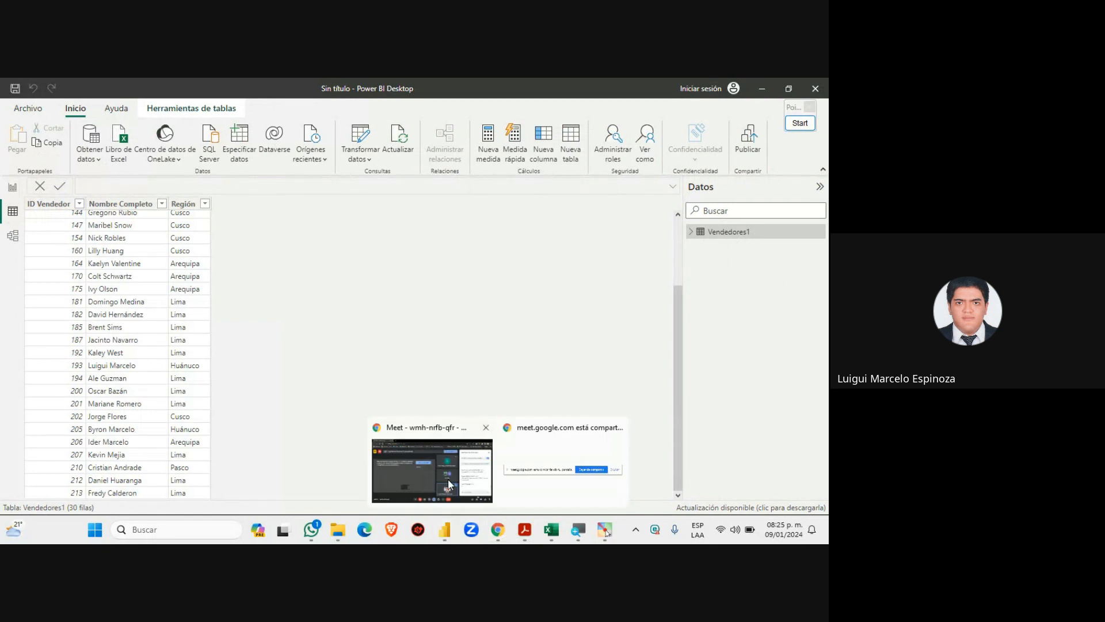
# Bring the Meet call forward, briefly show Power BI Desktop, then minimize it
pyautogui.click(541, 451)
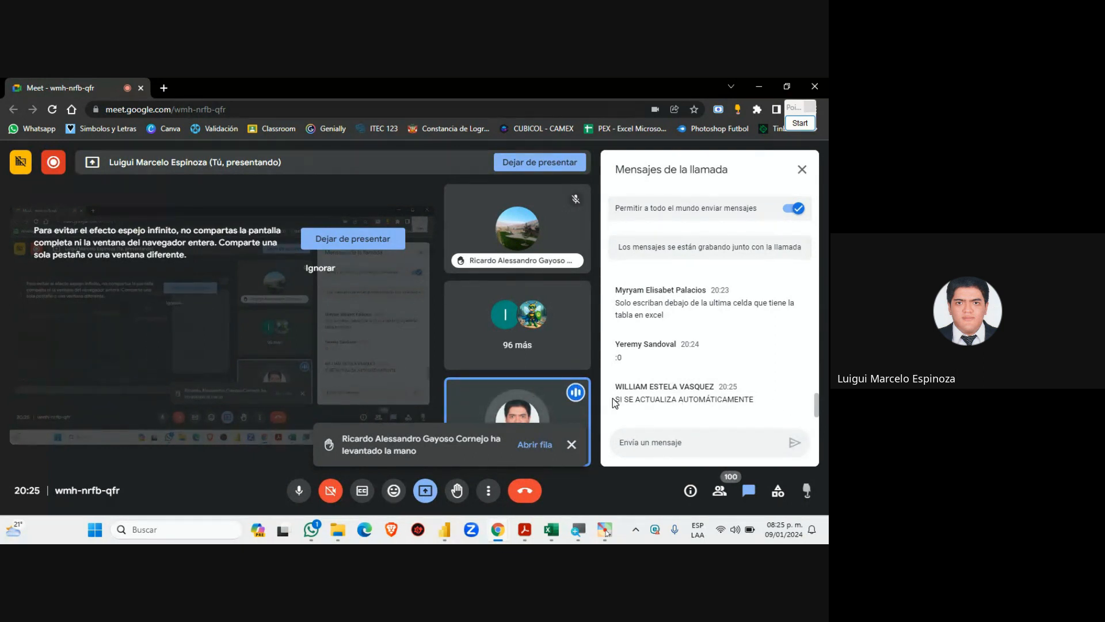
pyautogui.moveTo(522, 536)
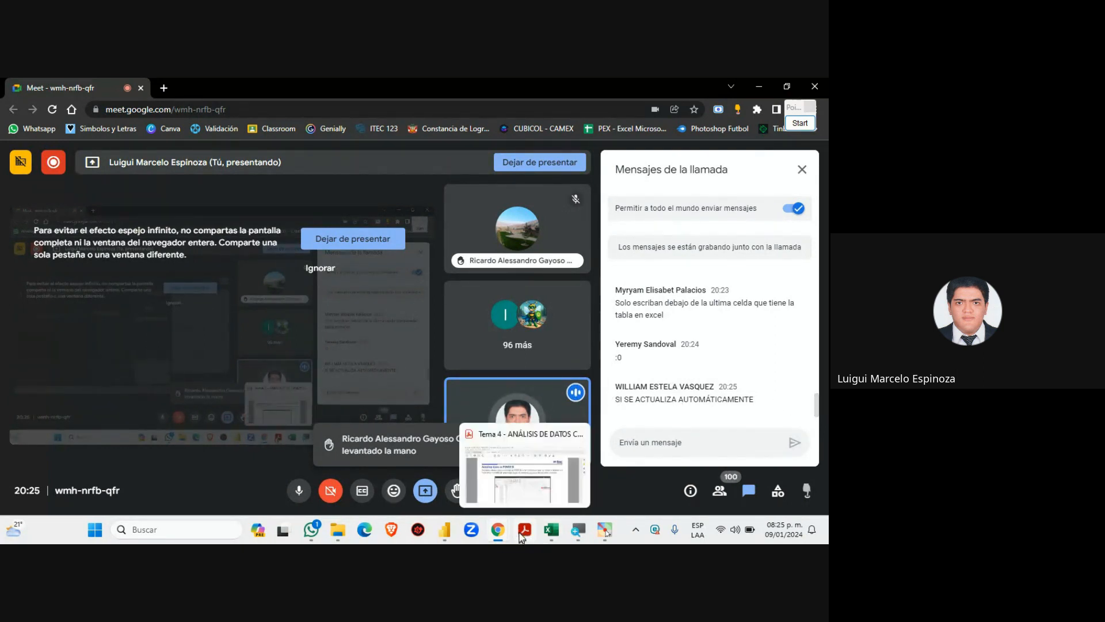
pyautogui.click(446, 530)
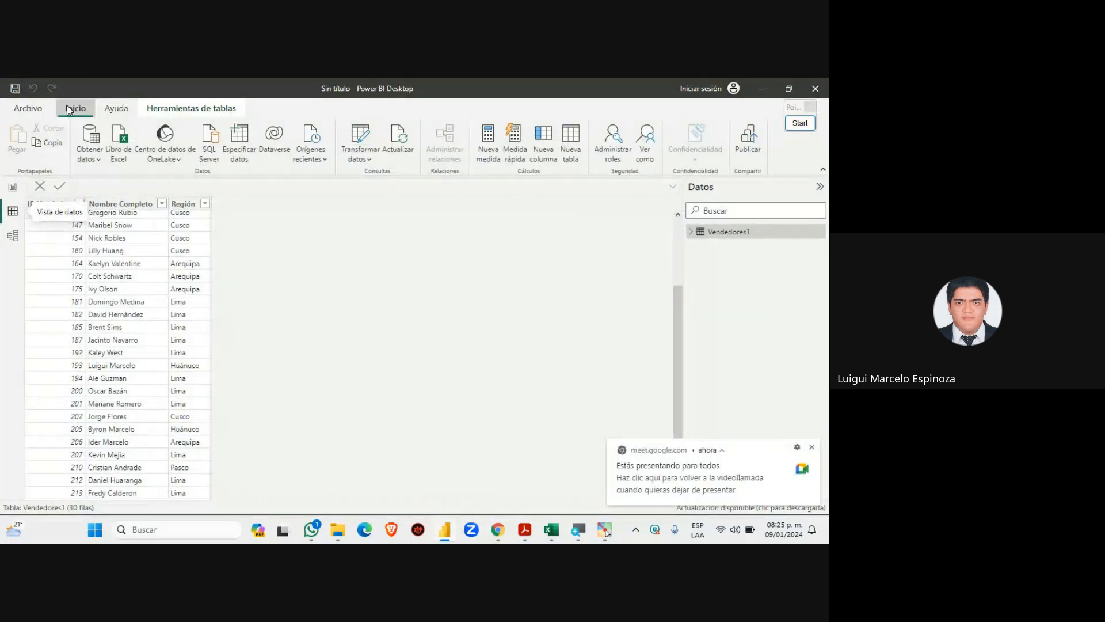
pyautogui.click(765, 86)
# Highlight the chat question about adding information, then switch to the Excel vendors workbook
pyautogui.scroll(3, 688, 345)
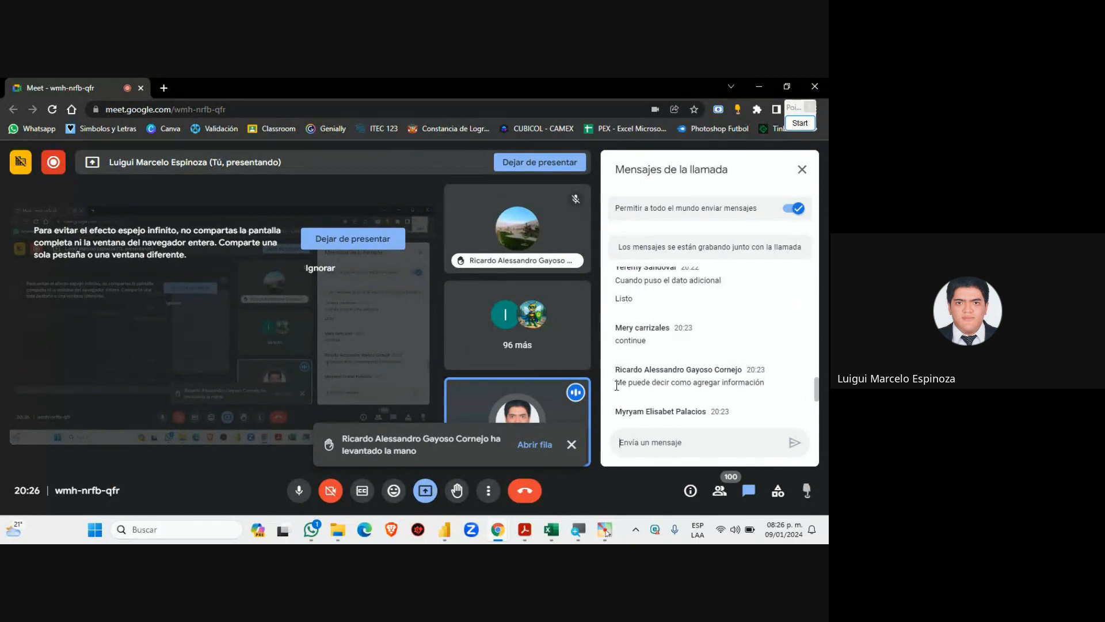
pyautogui.moveTo(617, 385); pyautogui.dragTo(781, 395)
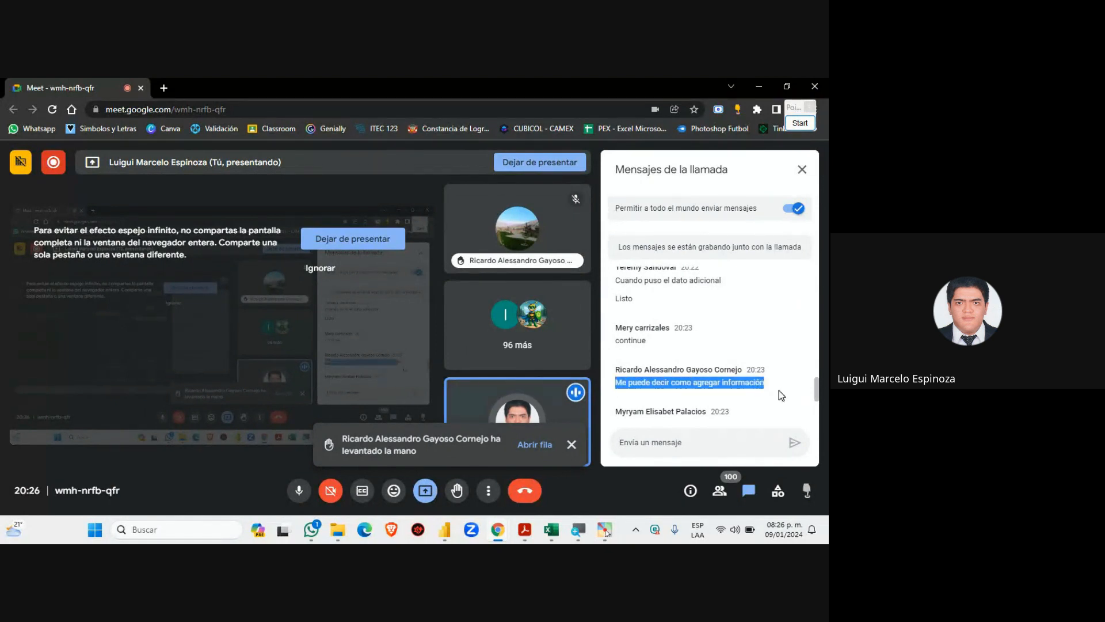
pyautogui.click(779, 390)
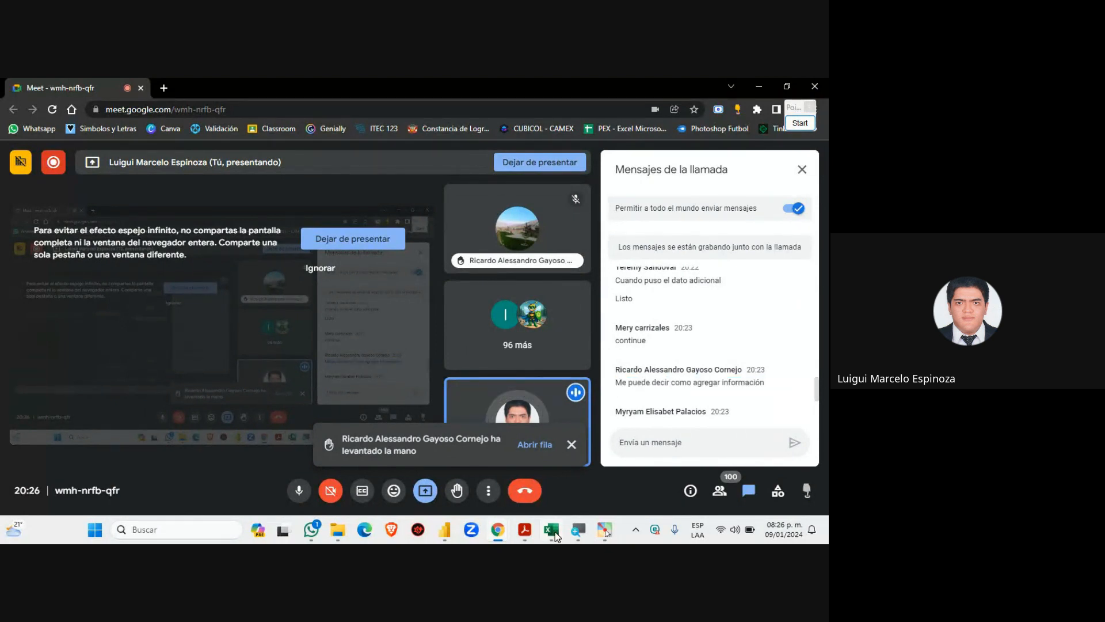
pyautogui.click(555, 535)
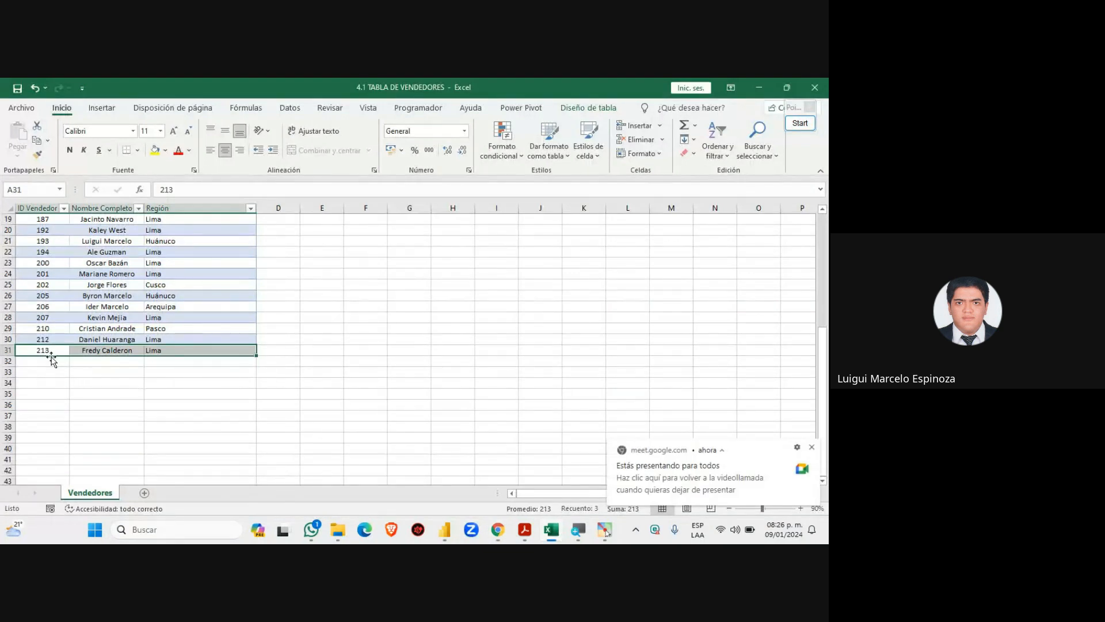
pyautogui.moveTo(43, 350); pyautogui.dragTo(205, 350)
pyautogui.moveTo(39, 341); pyautogui.dragTo(244, 339)
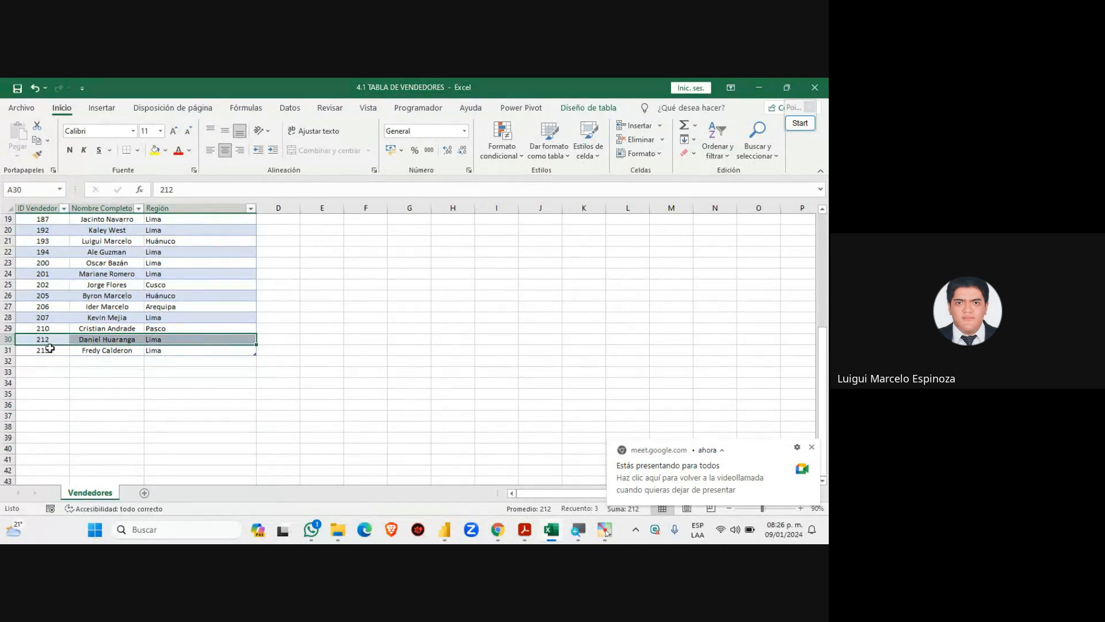
pyautogui.click(51, 349)
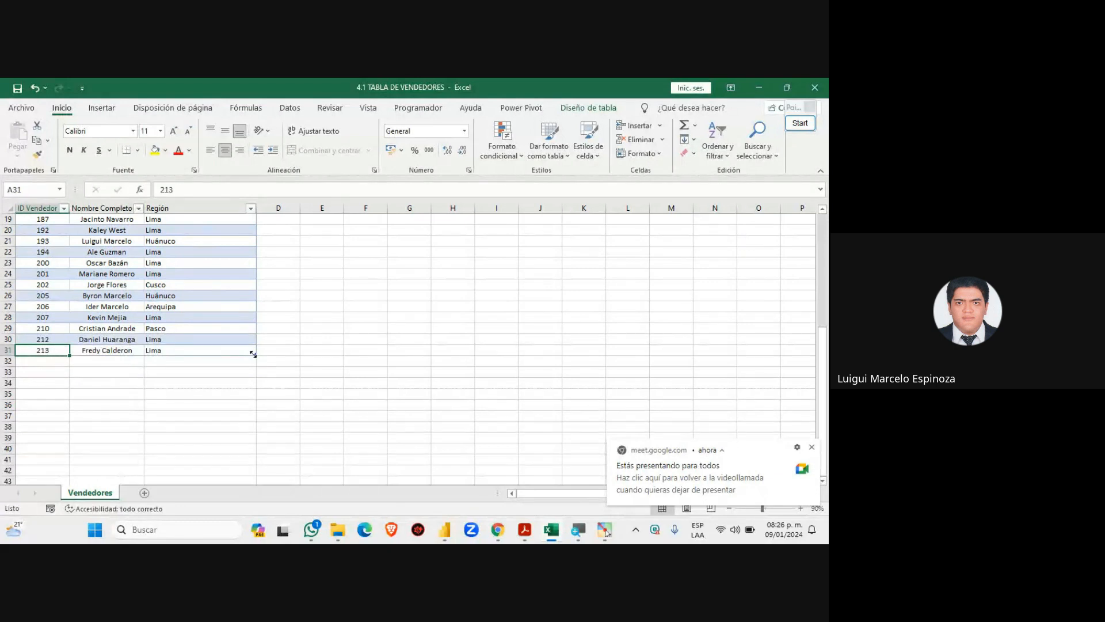
pyautogui.scroll(6, 139, 339)
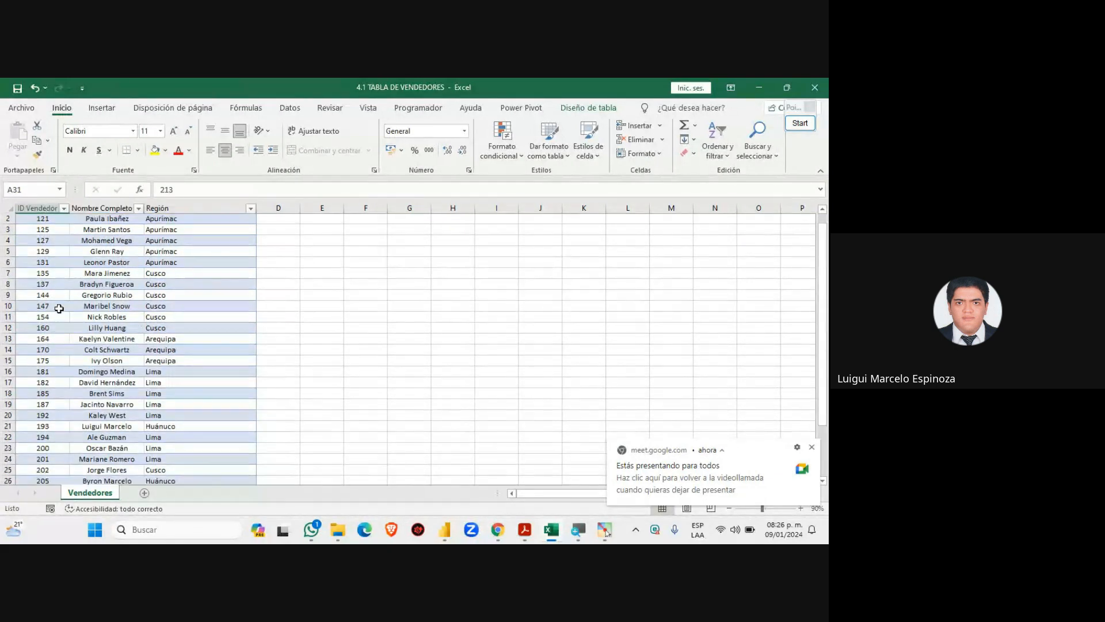
pyautogui.scroll(-5, 58, 311)
pyautogui.scroll(4, 58, 315)
pyautogui.scroll(1, 58, 314)
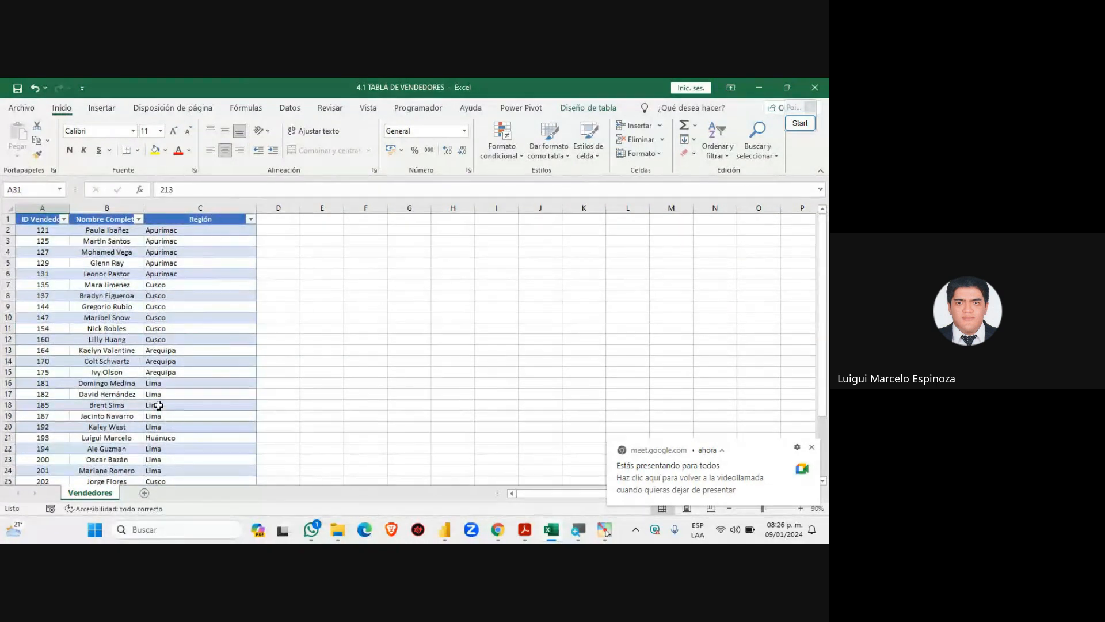
pyautogui.scroll(-6, 155, 392)
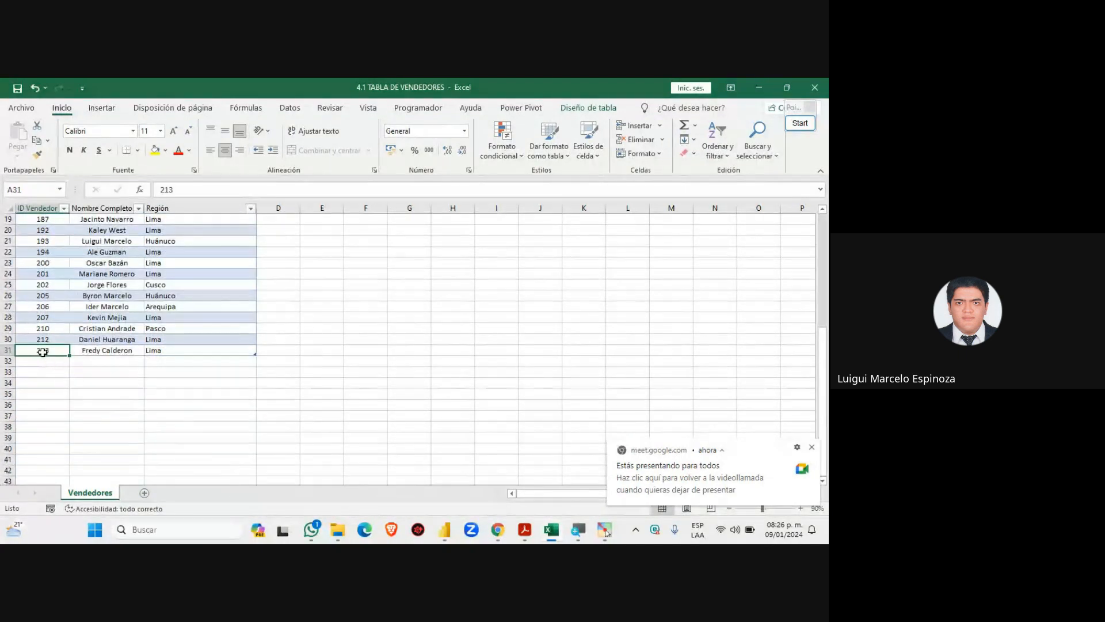
pyautogui.moveTo(42, 353); pyautogui.dragTo(205, 347)
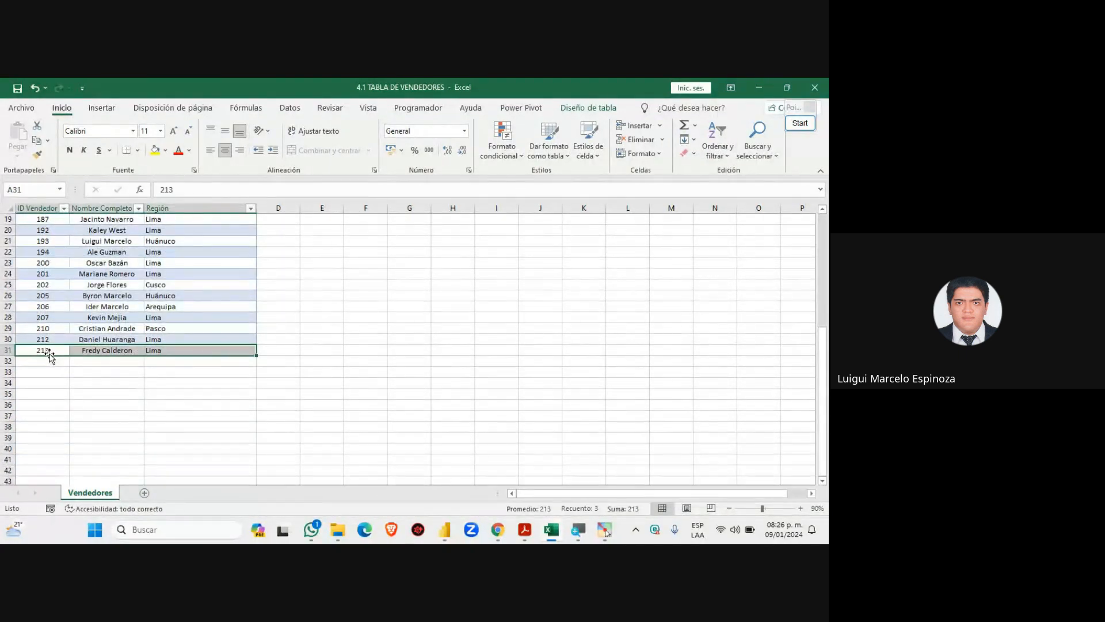
pyautogui.moveTo(60, 358); pyautogui.dragTo(126, 361)
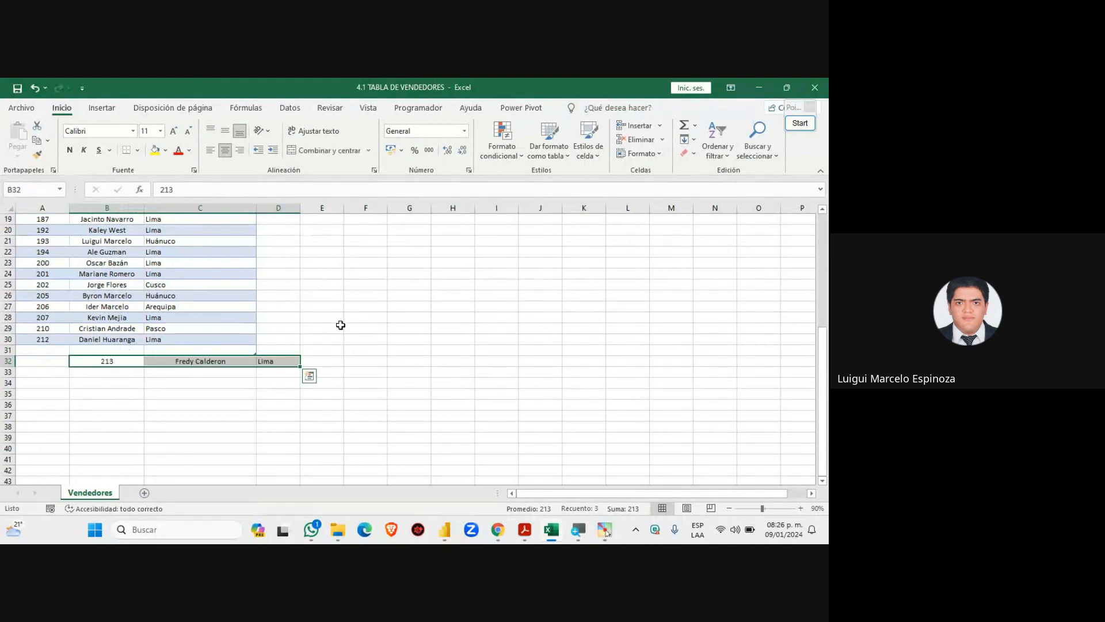
pyautogui.hotkey('ctrl', 'z')
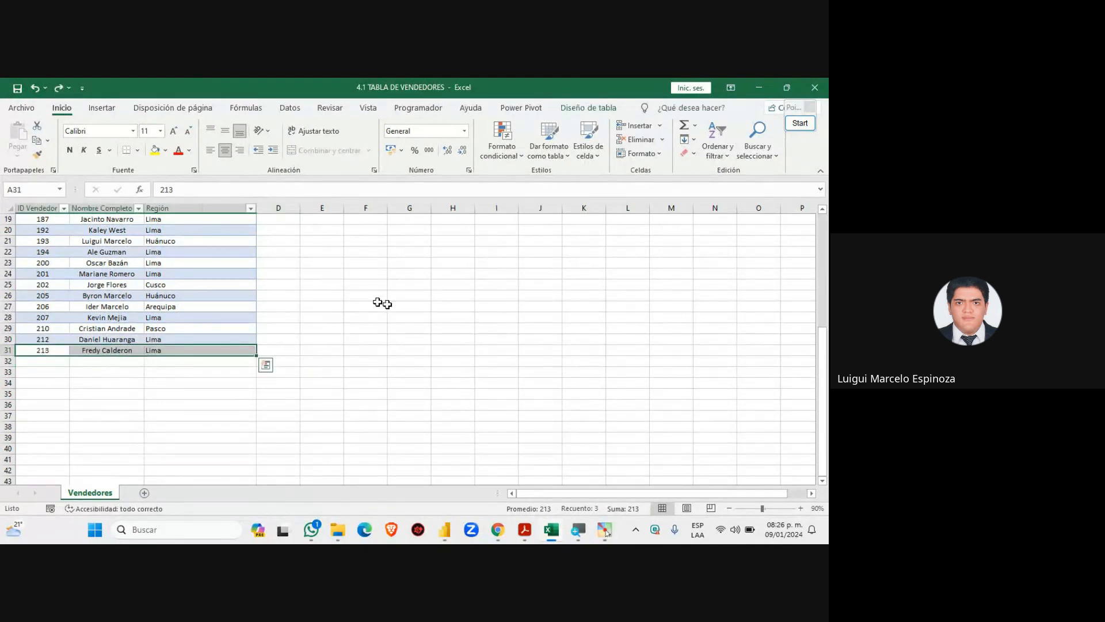
pyautogui.click(334, 361)
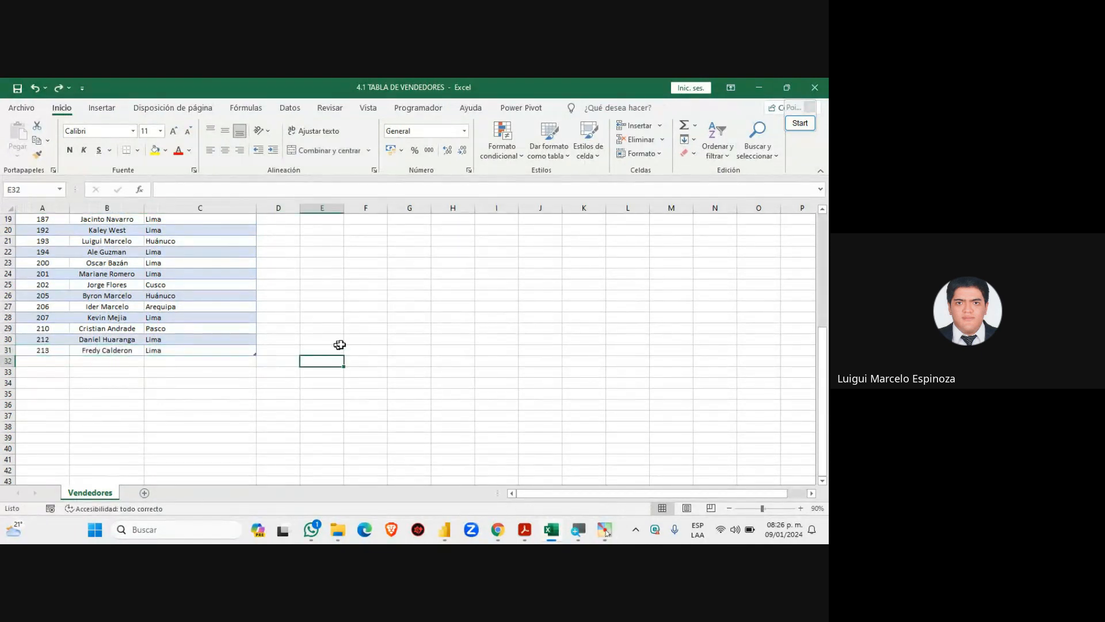
pyautogui.moveTo(499, 540)
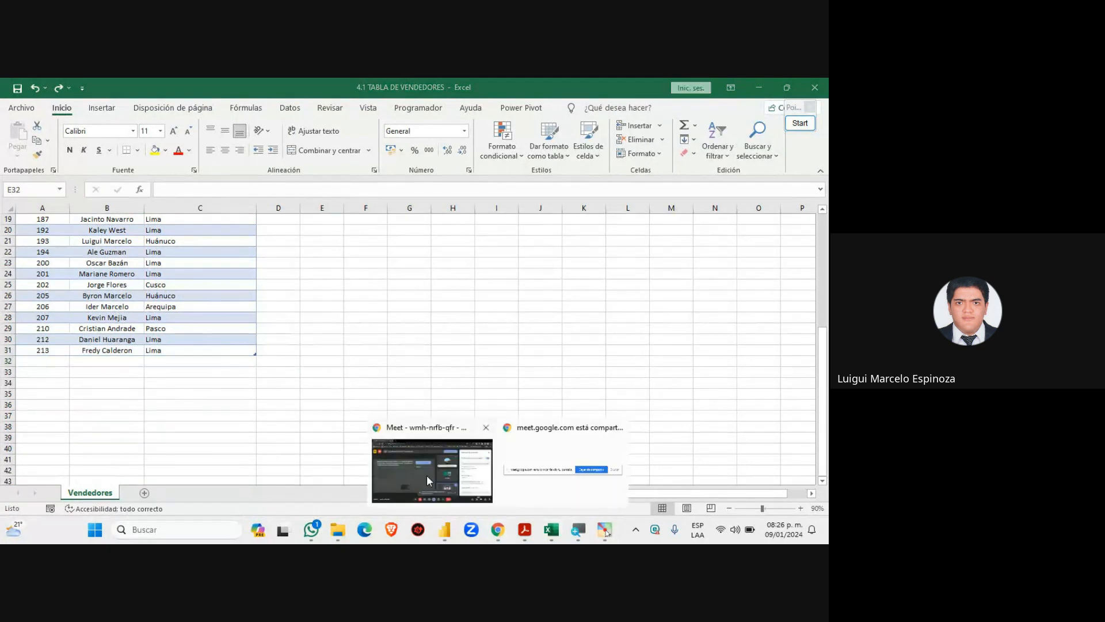
# Check the Meet call, then go back to the Excel vendors workbook at the top of the sheet
pyautogui.click(427, 475)
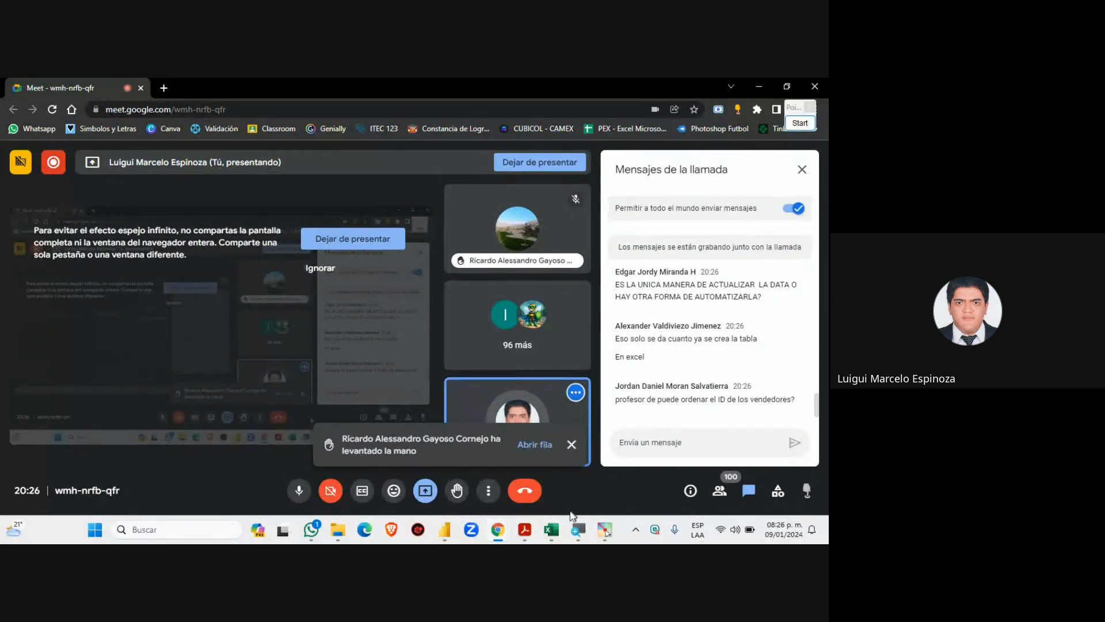
pyautogui.click(550, 529)
pyautogui.scroll(6, 85, 375)
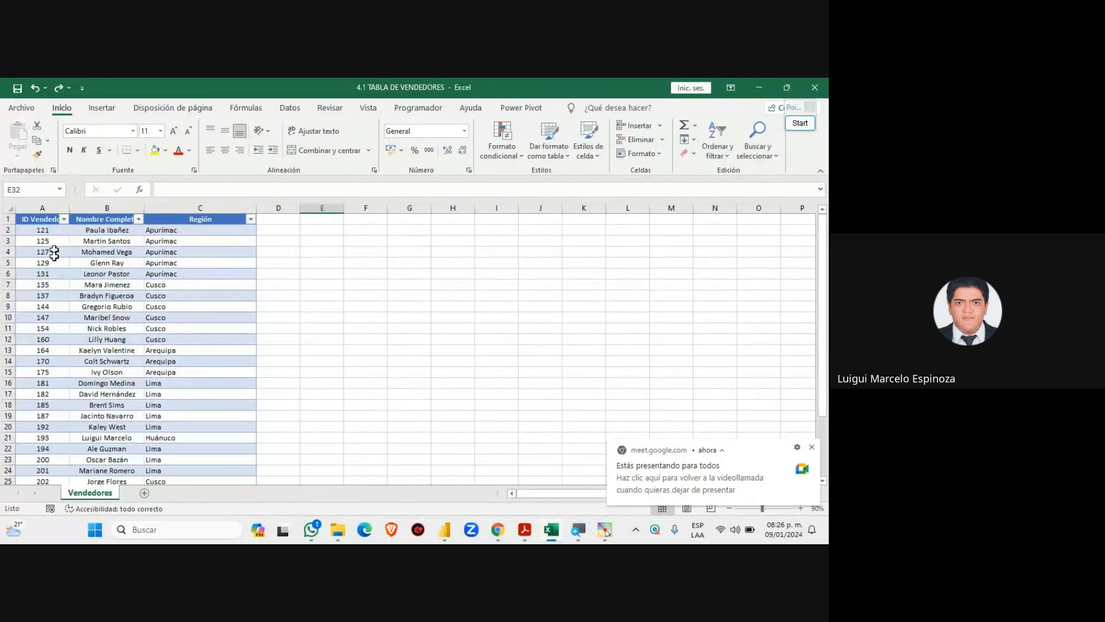
# Scroll the Excel sheet, then return to Power BI and select the ID Vendedor column
pyautogui.scroll(-2, 41, 388)
pyautogui.scroll(-1, 44, 398)
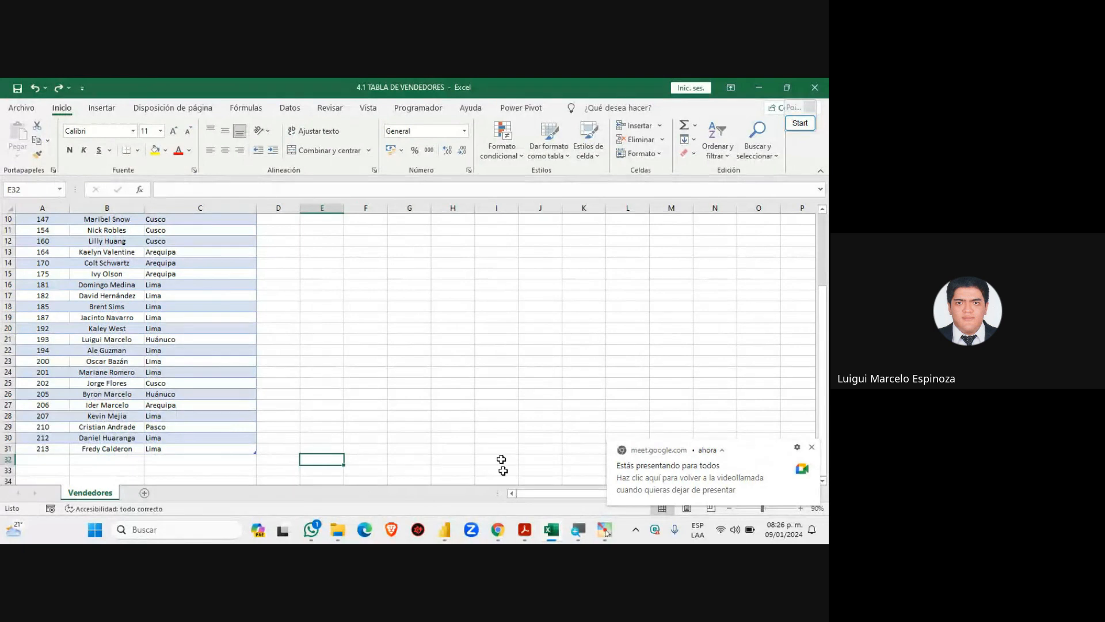
pyautogui.click(445, 534)
pyautogui.click(79, 206)
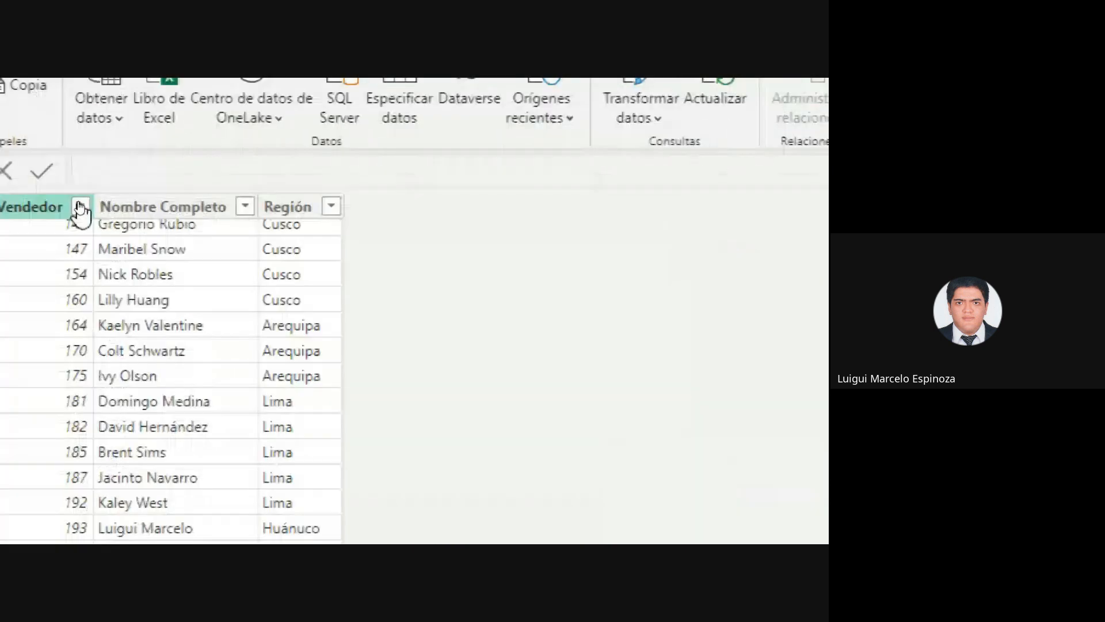
pyautogui.scroll(3, 173, 371)
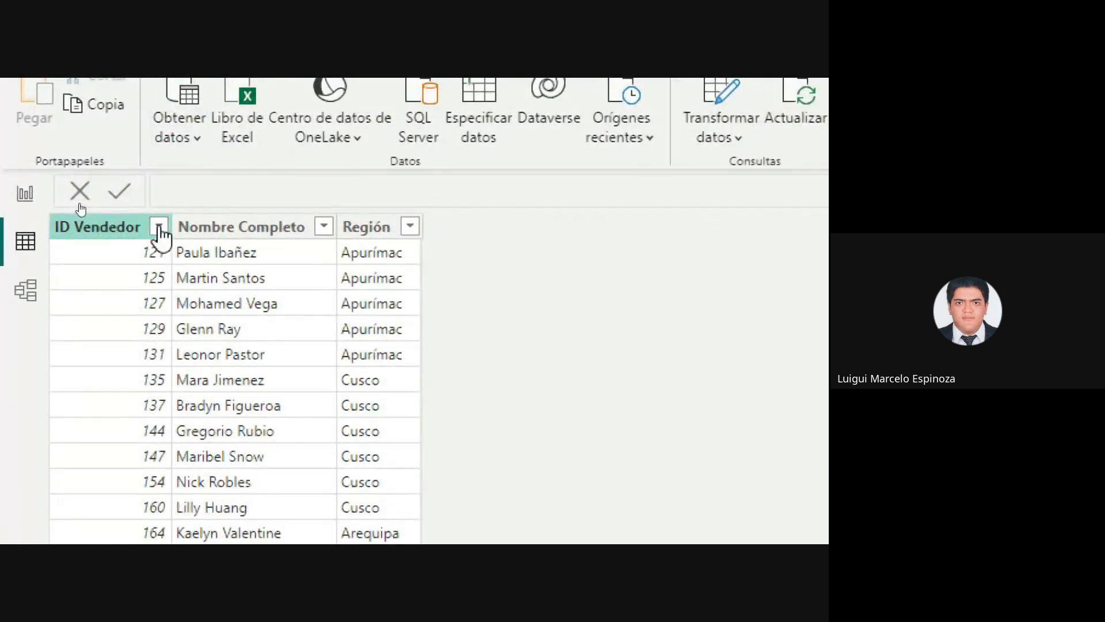
pyautogui.click(160, 230)
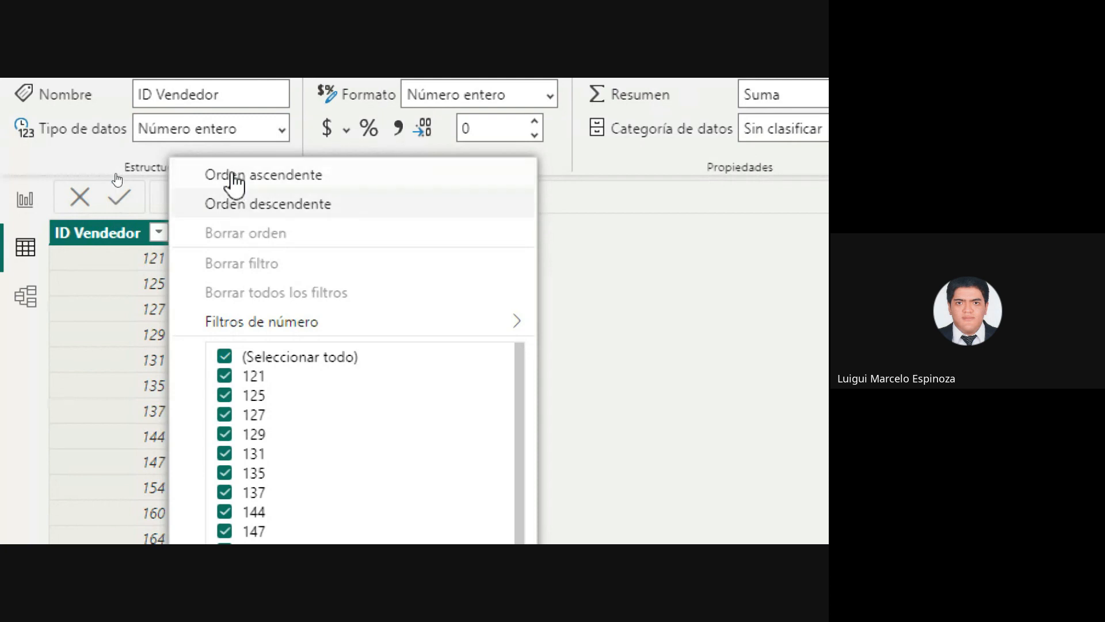
pyautogui.click(157, 233)
pyautogui.click(158, 233)
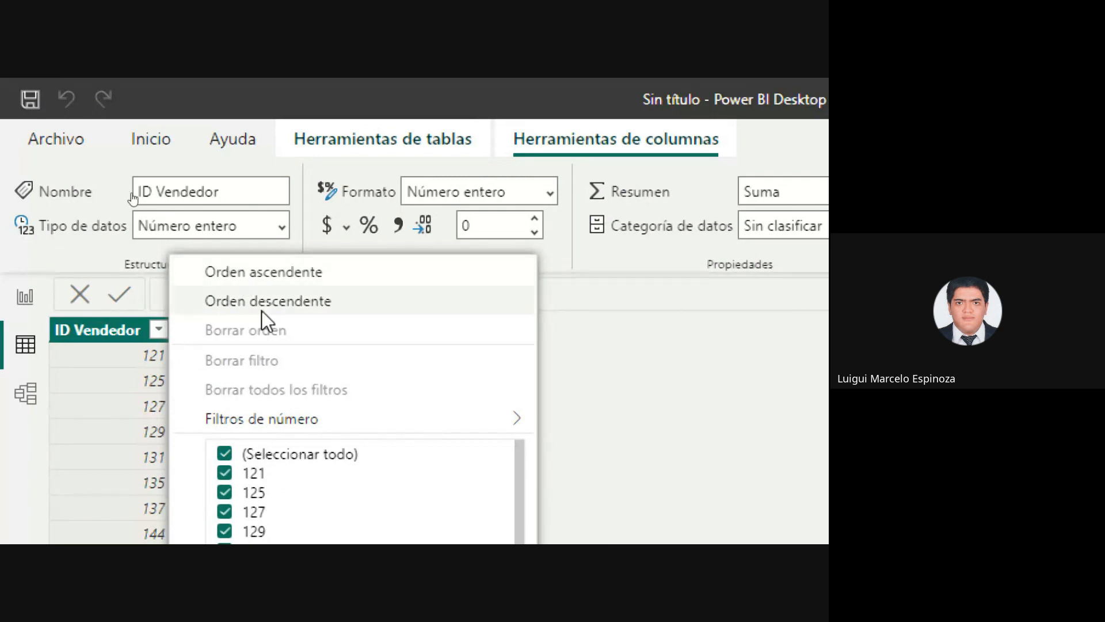
pyautogui.press('super+minus')
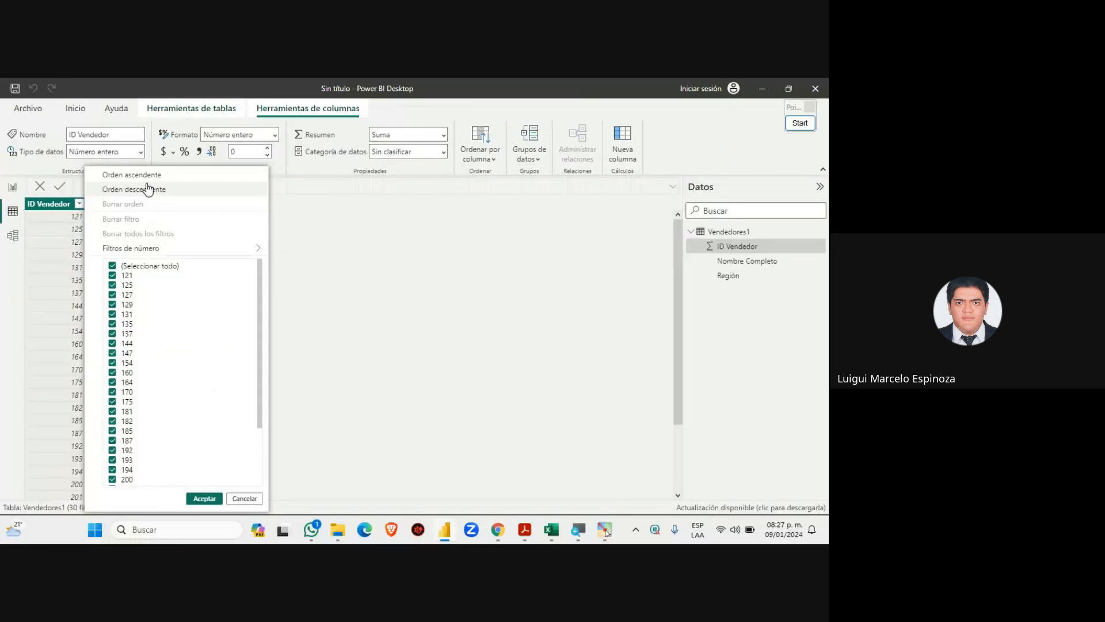
pyautogui.click(409, 296)
pyautogui.moveTo(498, 529)
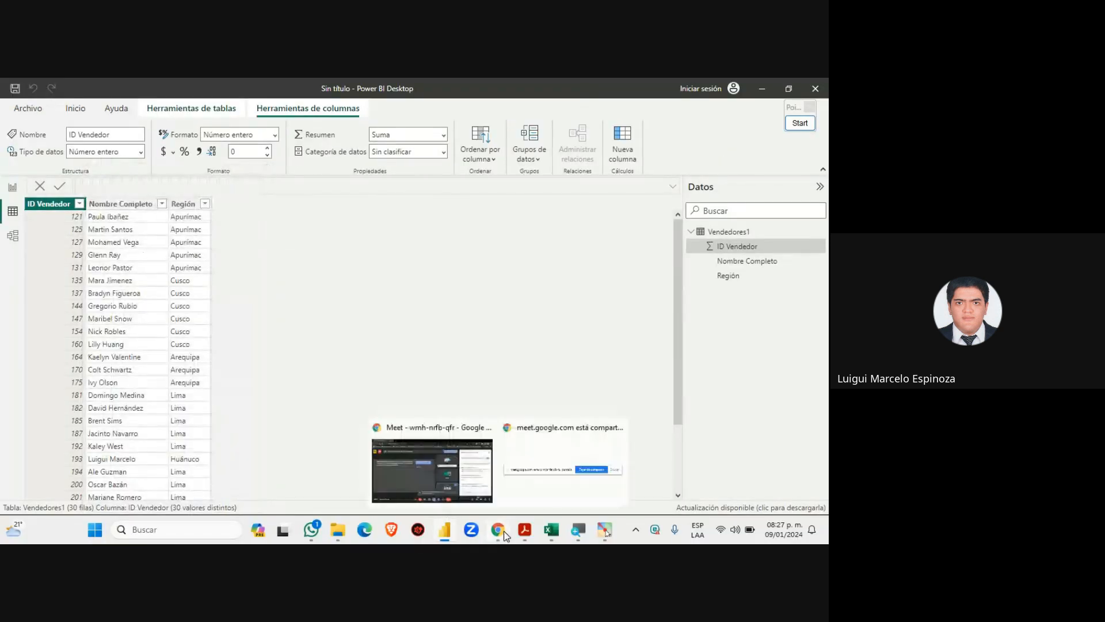
pyautogui.click(432, 464)
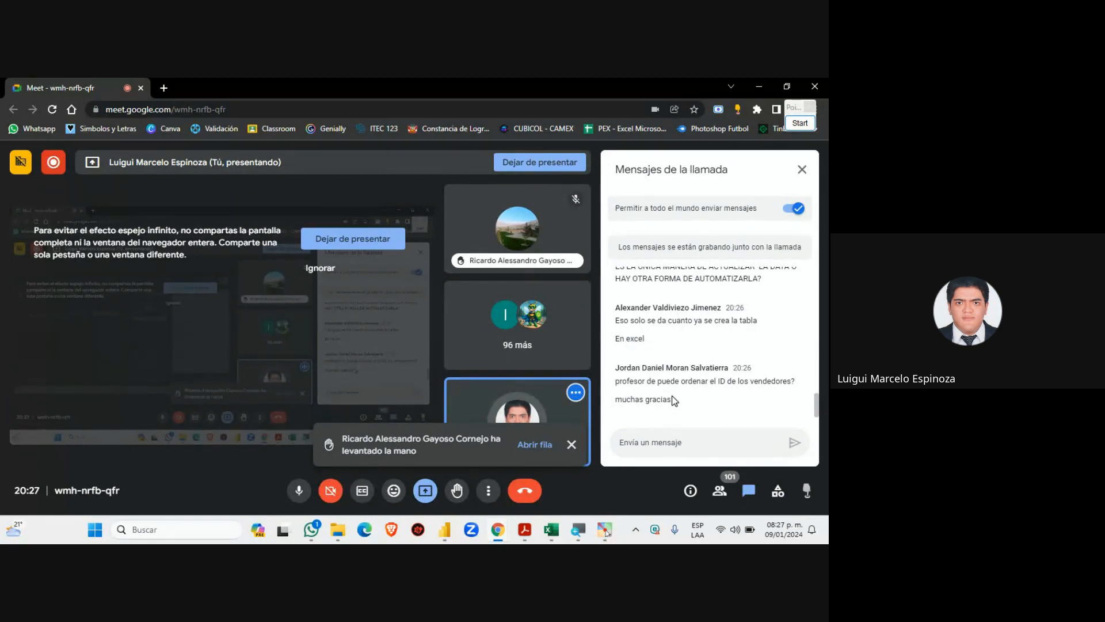
pyautogui.scroll(1, 674, 400)
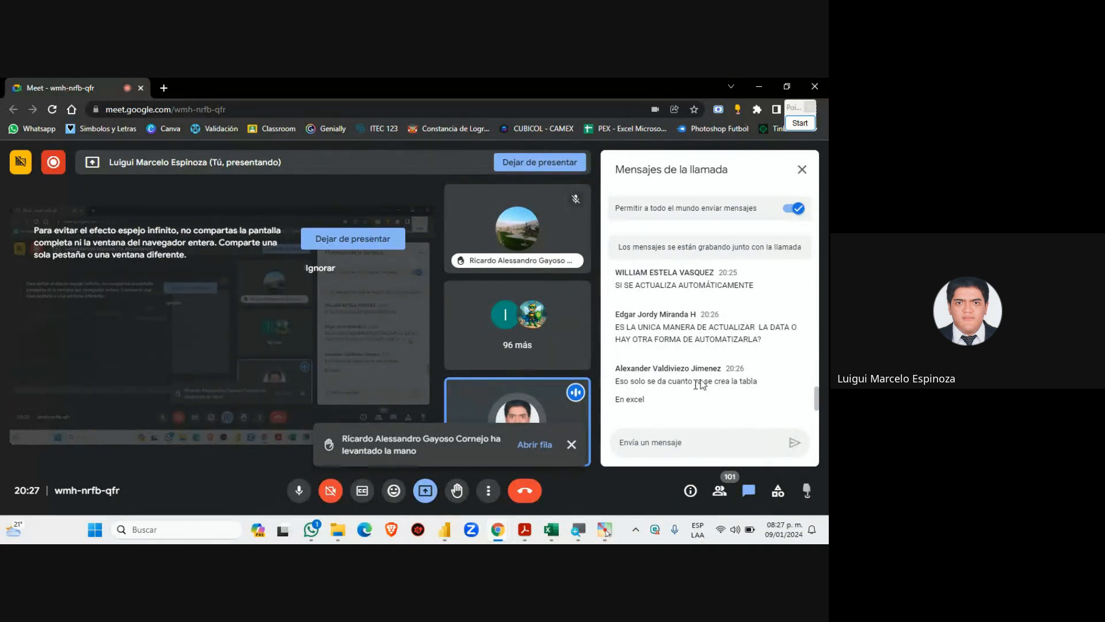
pyautogui.click(444, 536)
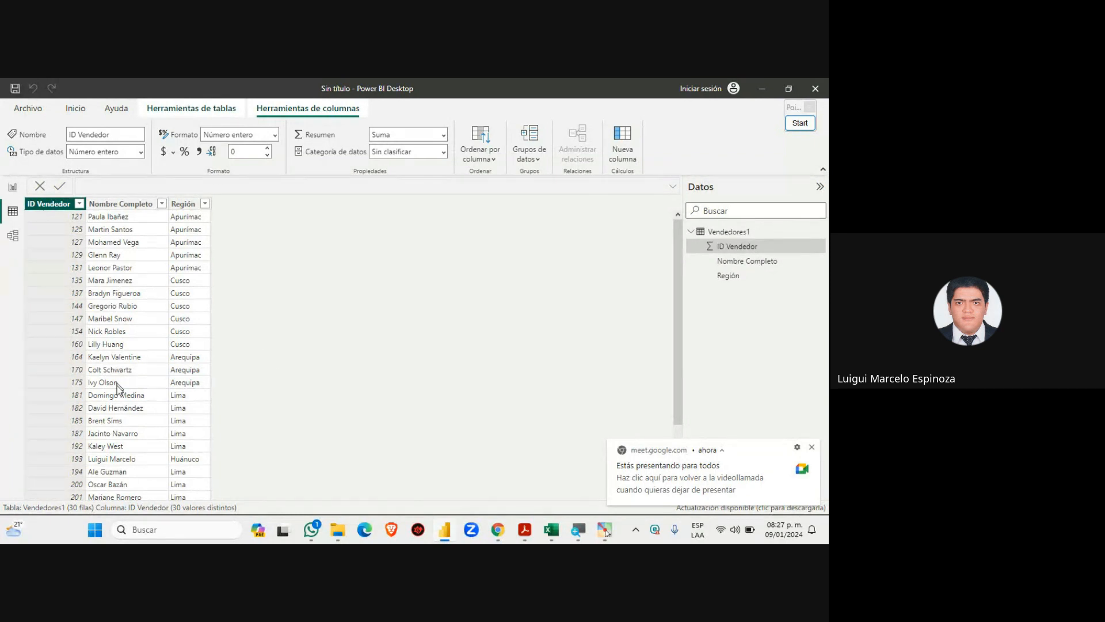
pyautogui.scroll(-3, 121, 406)
pyautogui.scroll(3, 122, 414)
pyautogui.scroll(-3, 121, 415)
pyautogui.scroll(3, 122, 419)
pyautogui.click(808, 448)
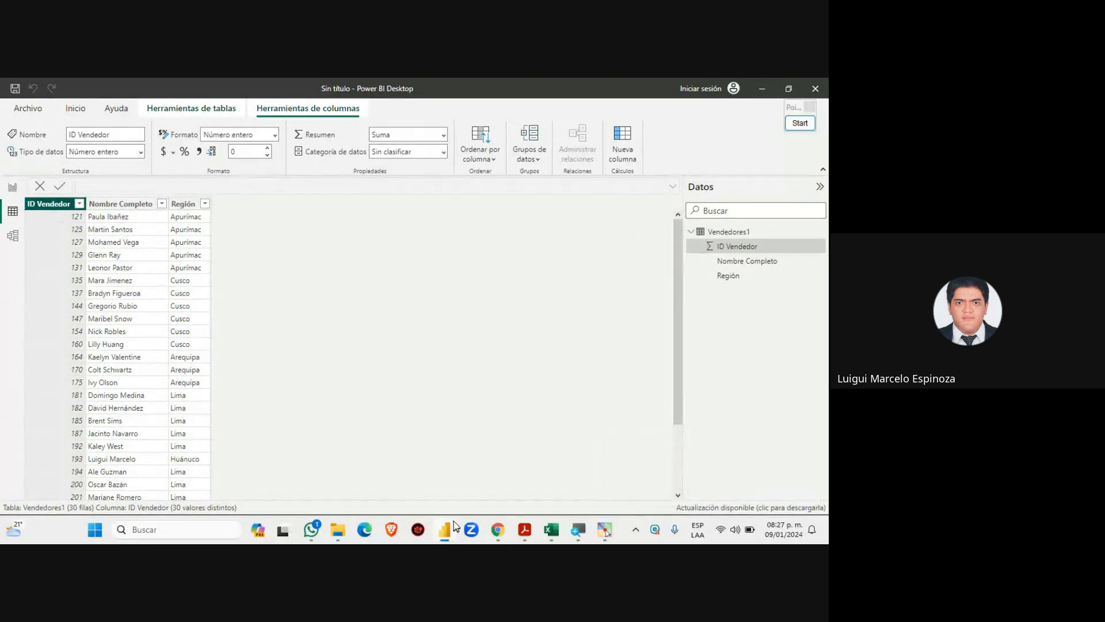
# Scroll the Meet chat to the newest questions on deleting and refreshing data, then switch to Excel
pyautogui.moveTo(496, 535)
pyautogui.click(444, 463)
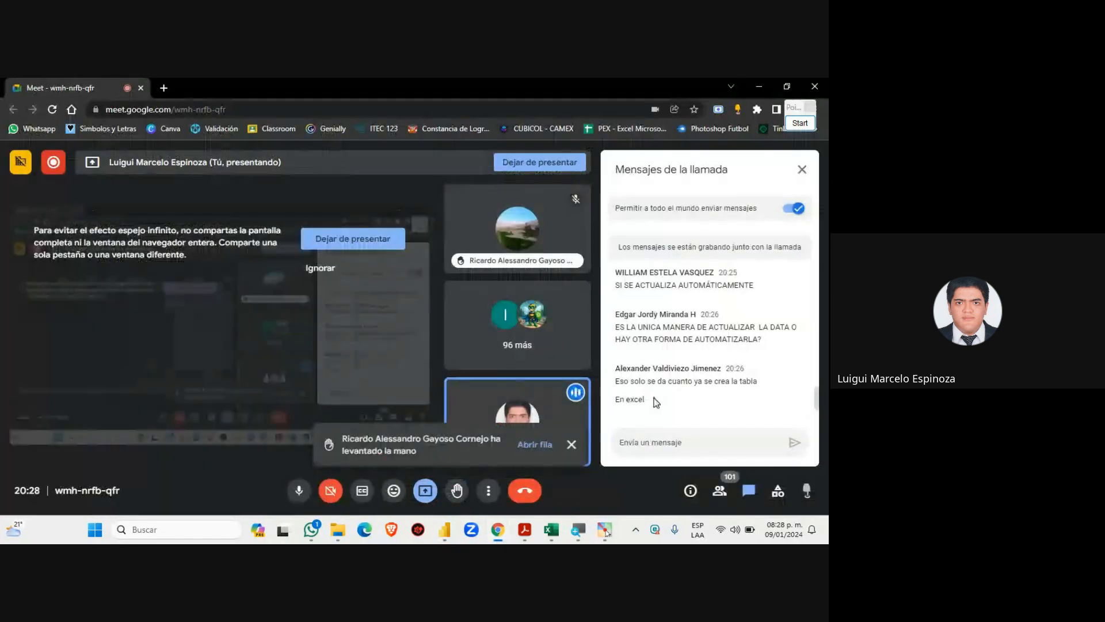
pyautogui.scroll(-3, 656, 401)
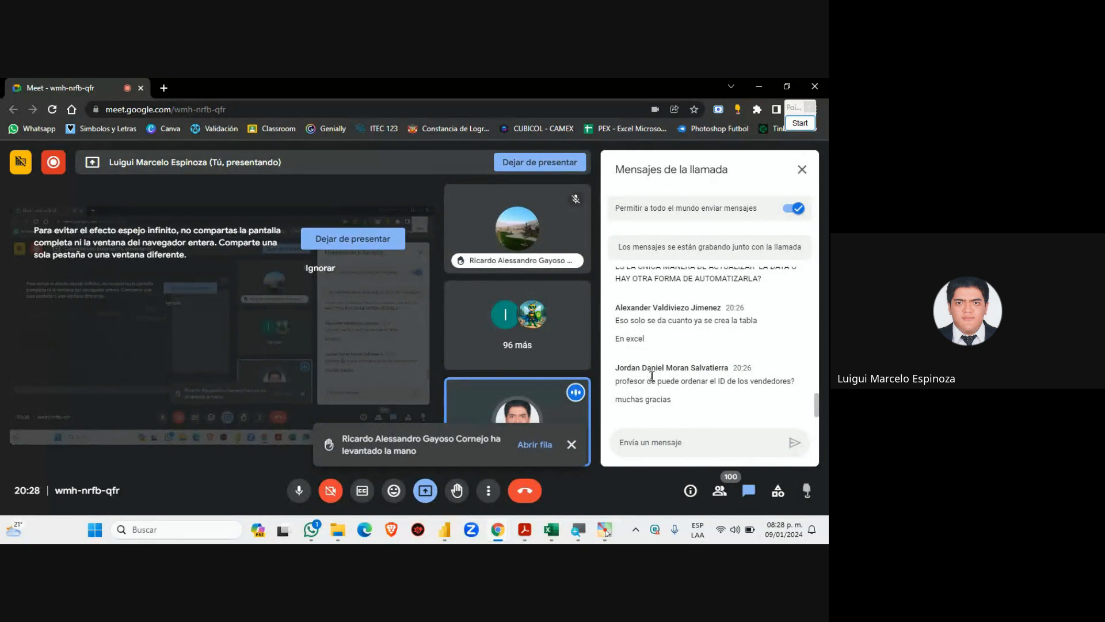
pyautogui.moveTo(524, 533)
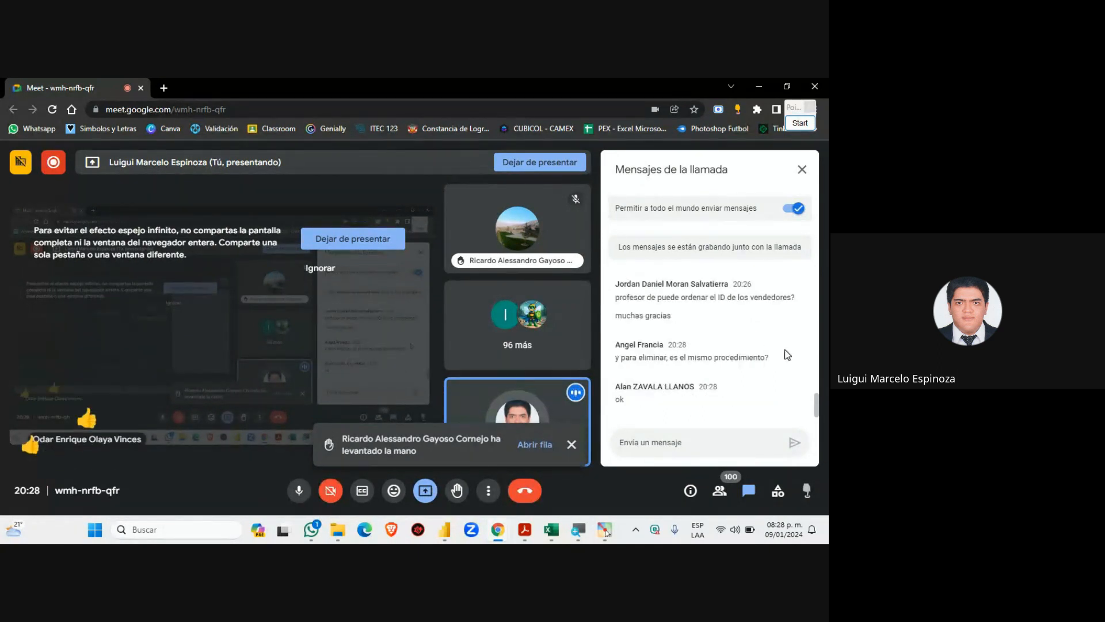
pyautogui.click(550, 530)
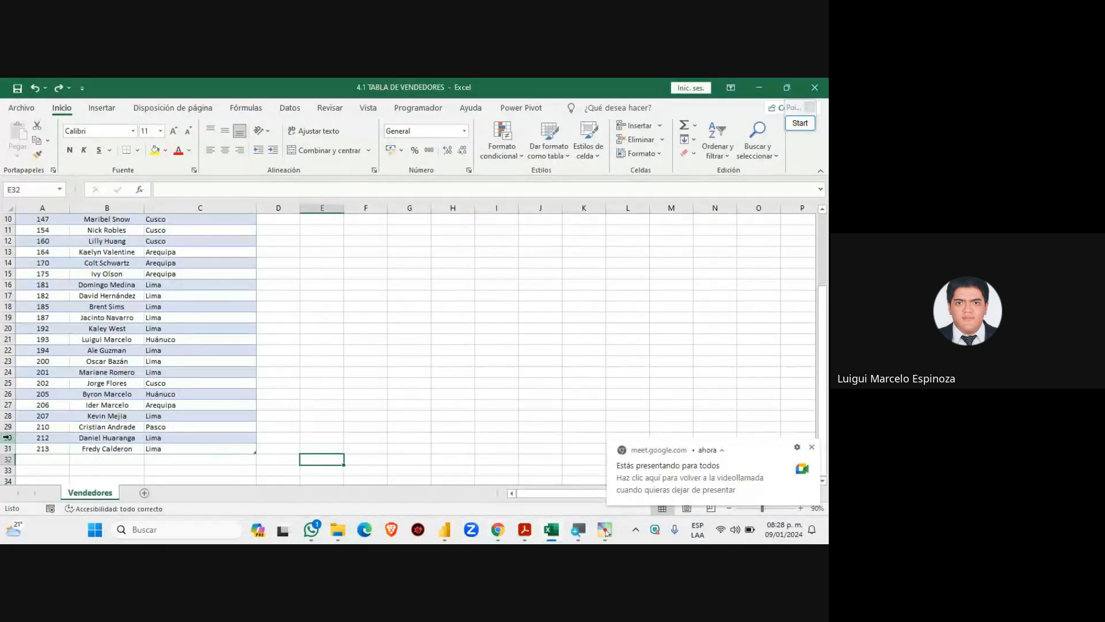
# Select the vendor 212 row and show its Eliminar option without deleting anything
pyautogui.click(5, 438)
pyautogui.rightClick(6, 438)
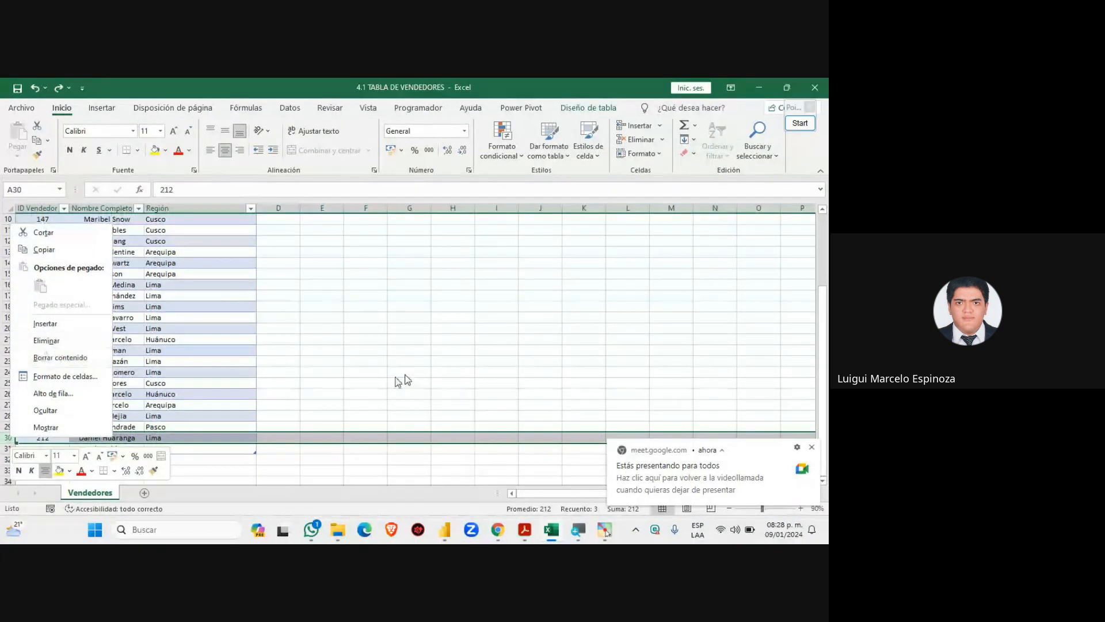
pyautogui.press('Escape')
pyautogui.scroll(-2, 259, 424)
pyautogui.rightClick(7, 372)
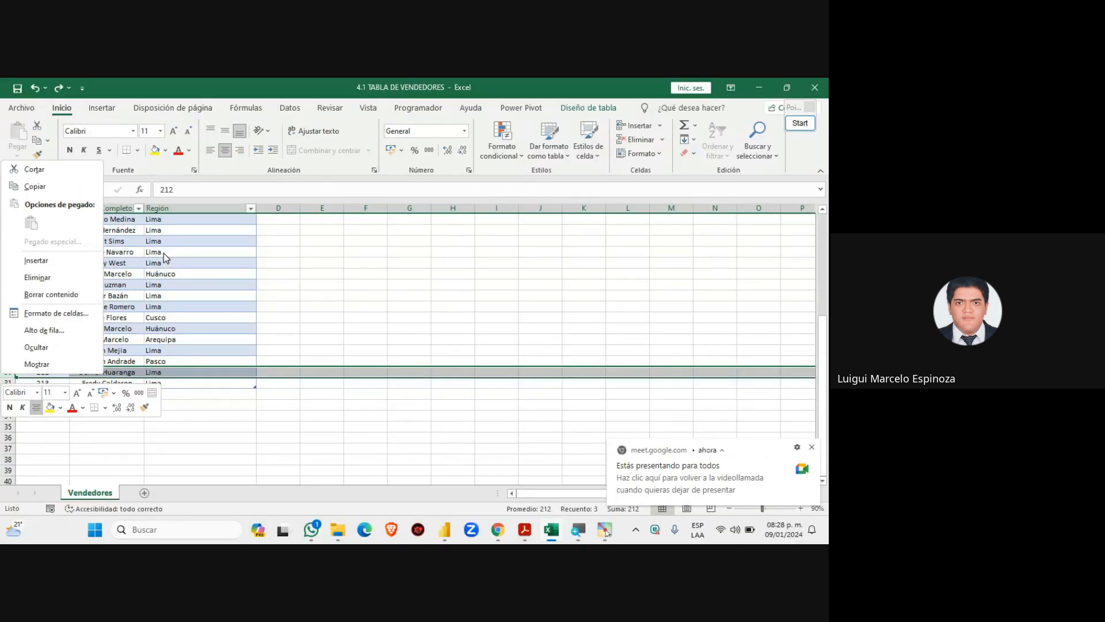
pyautogui.click(412, 381)
# Minimize Excel and bring Power BI Desktop back to the front
pyautogui.click(759, 87)
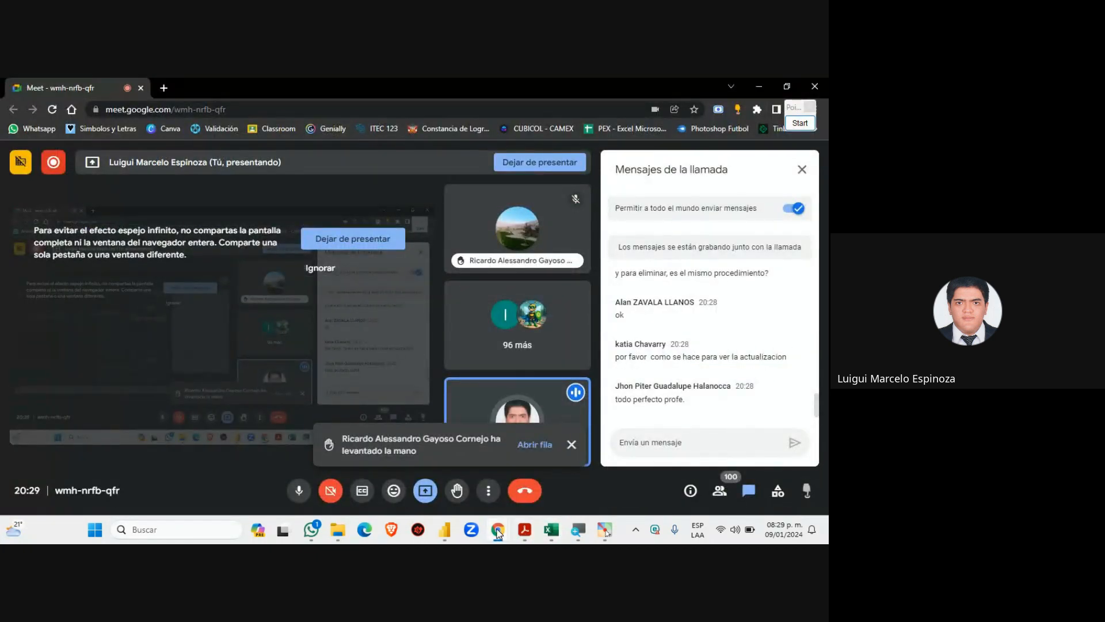
pyautogui.moveTo(499, 534)
pyautogui.click(444, 530)
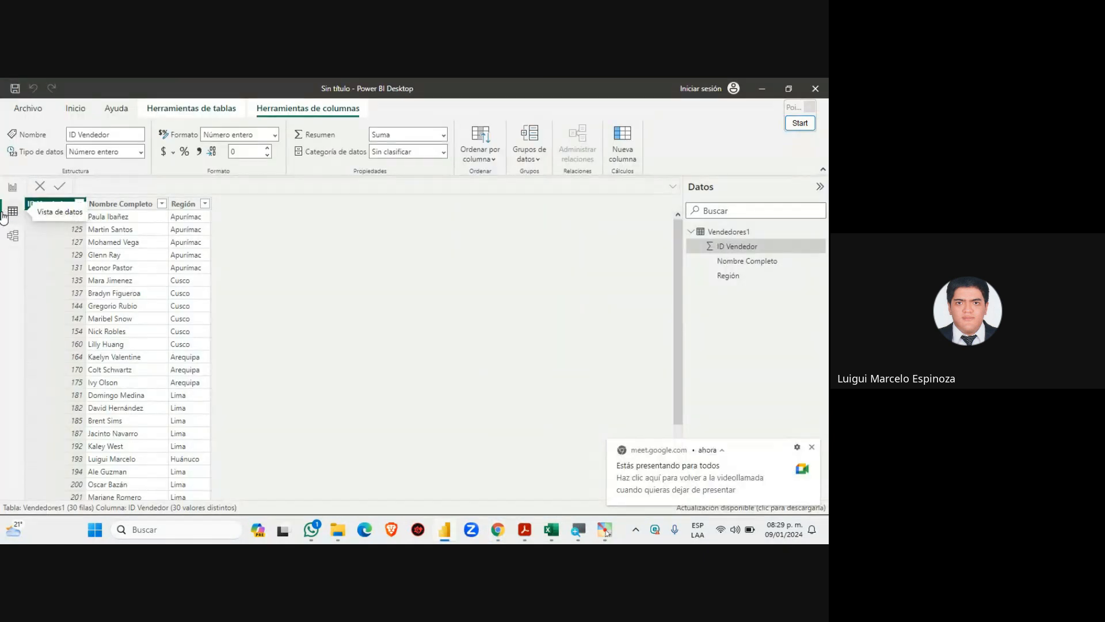
# On the Inicio tab, scroll Vendedores1 to the bottom to find vendor 213 and the 30-row count
pyautogui.click(76, 108)
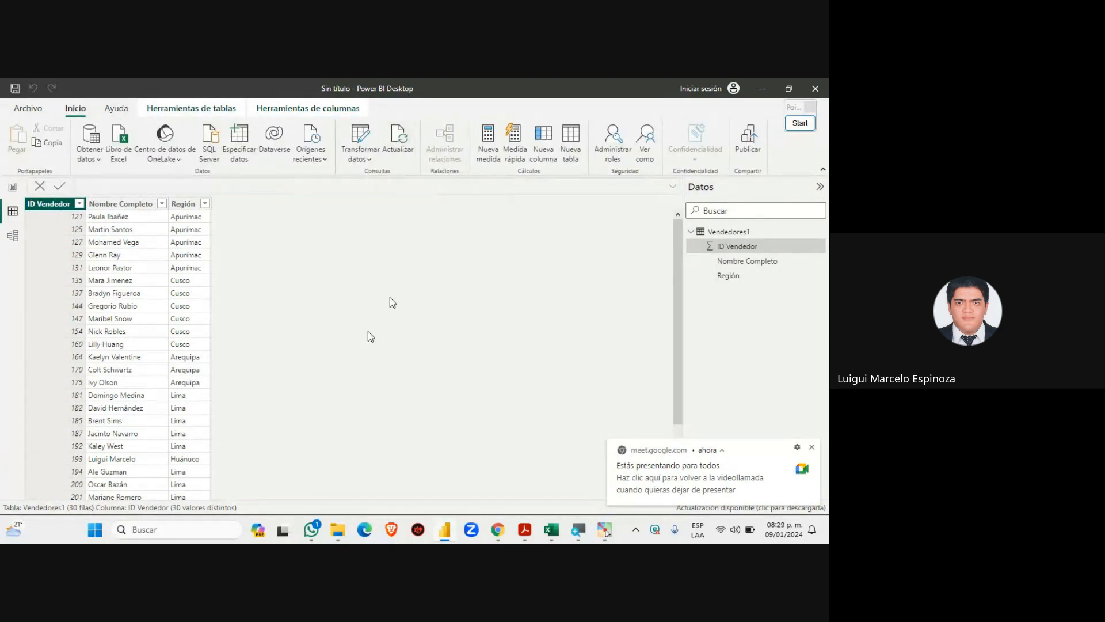
pyautogui.scroll(-1, 163, 440)
pyautogui.scroll(-2, 163, 441)
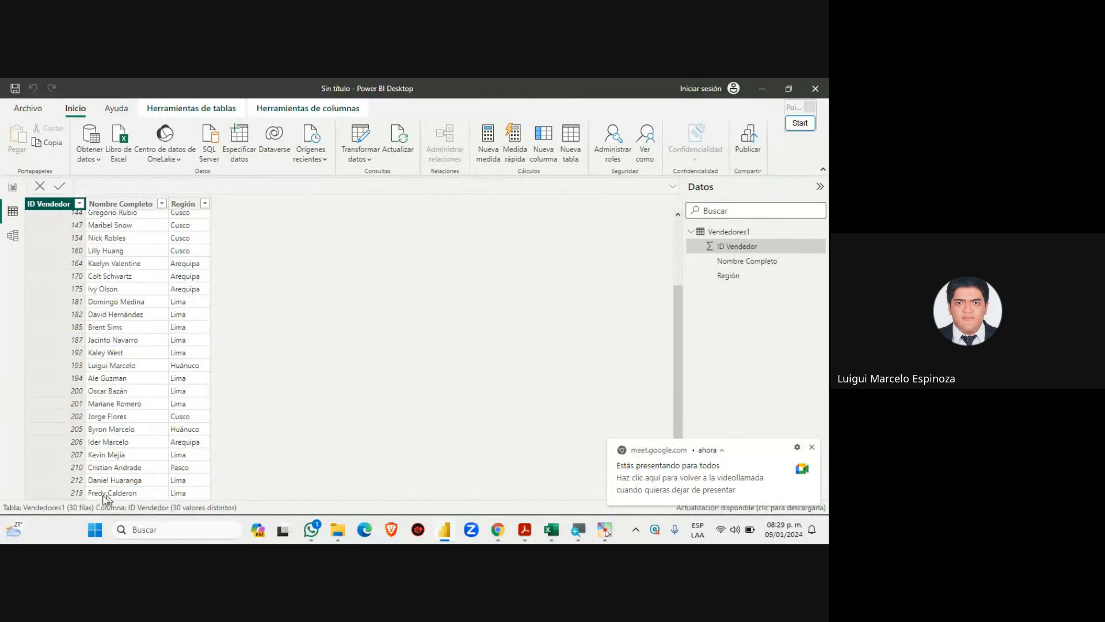
pyautogui.scroll(2, 110, 447)
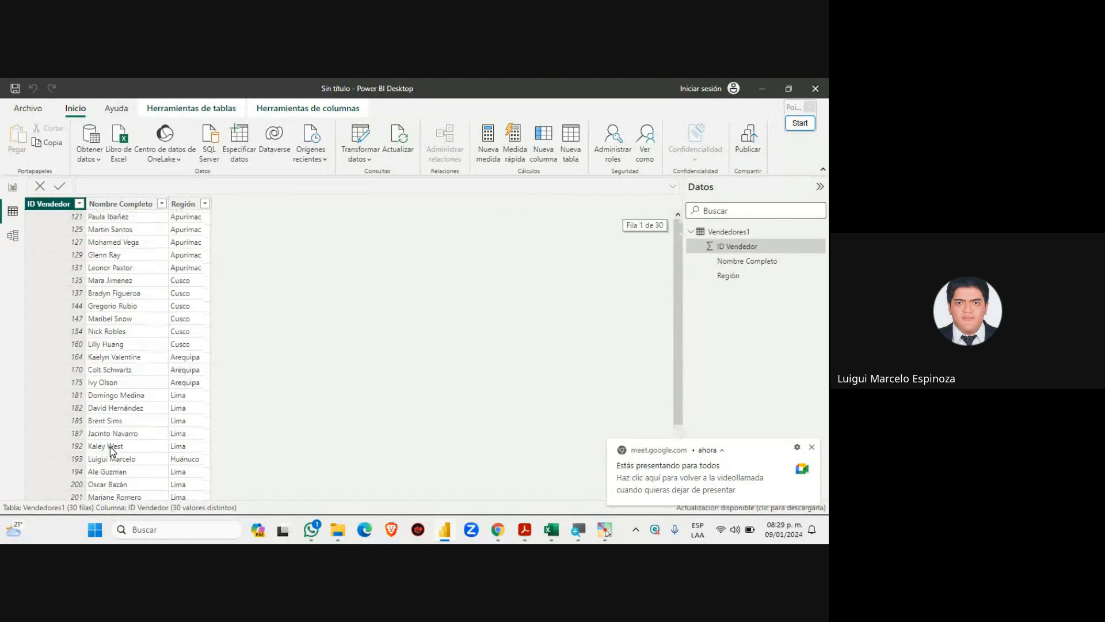
pyautogui.scroll(-2, 113, 450)
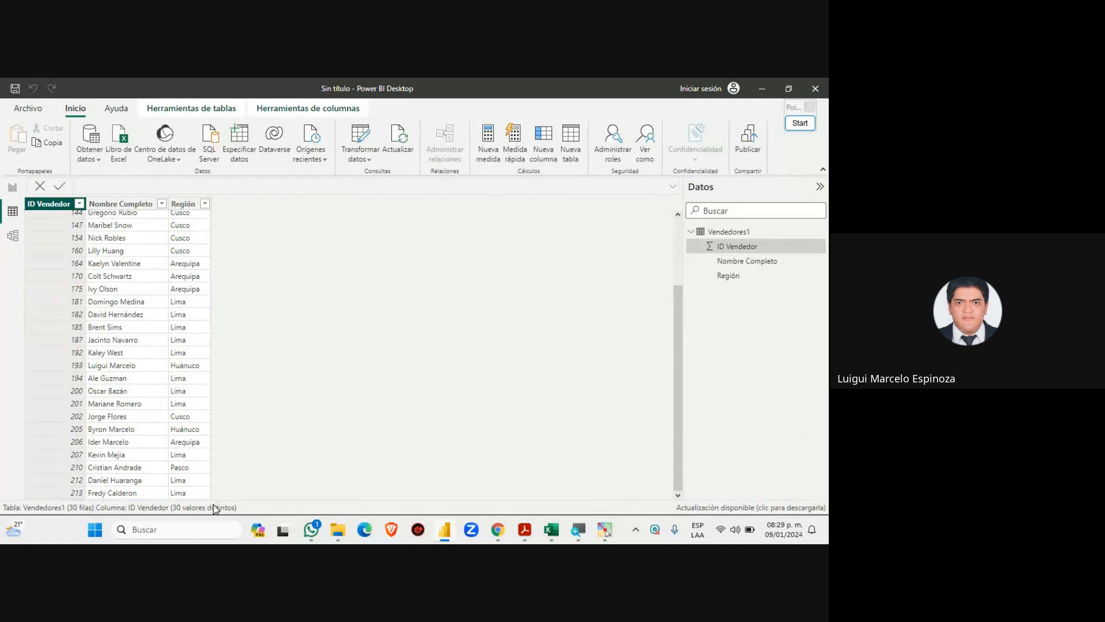
# Admit the waiting participant in Google Meet, then return to Power BI Desktop
pyautogui.moveTo(498, 530)
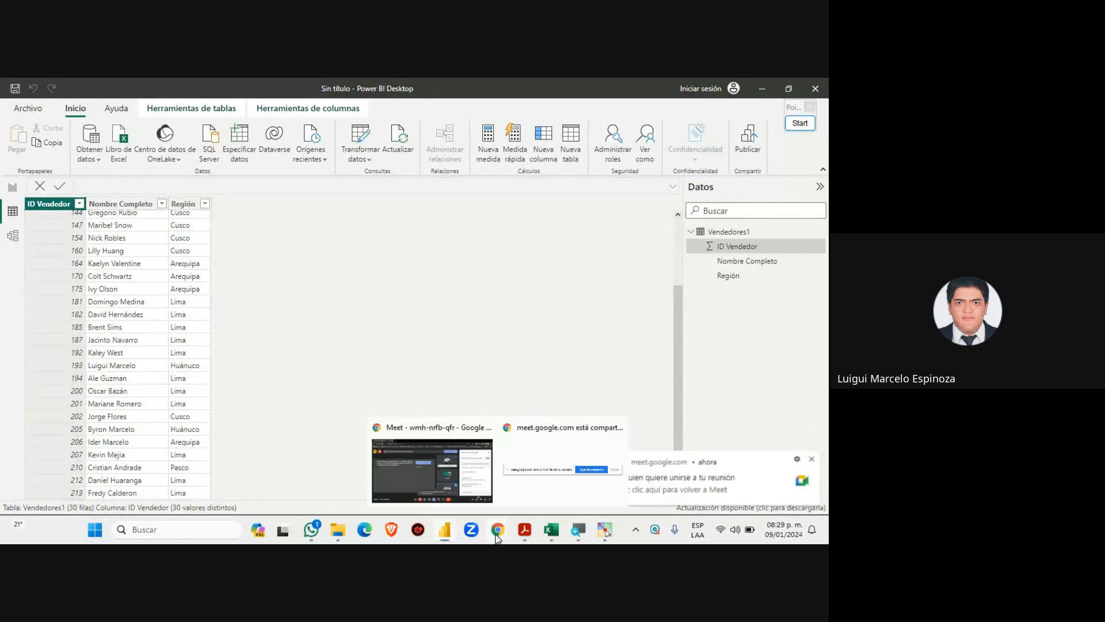
pyautogui.click(452, 461)
pyautogui.click(517, 445)
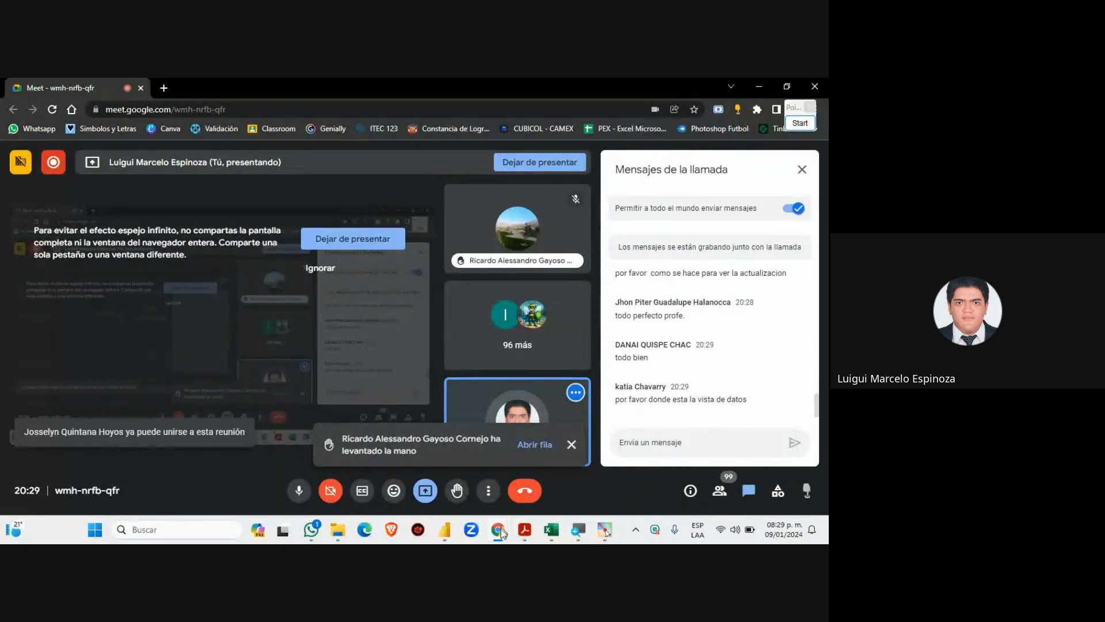
pyautogui.click(444, 530)
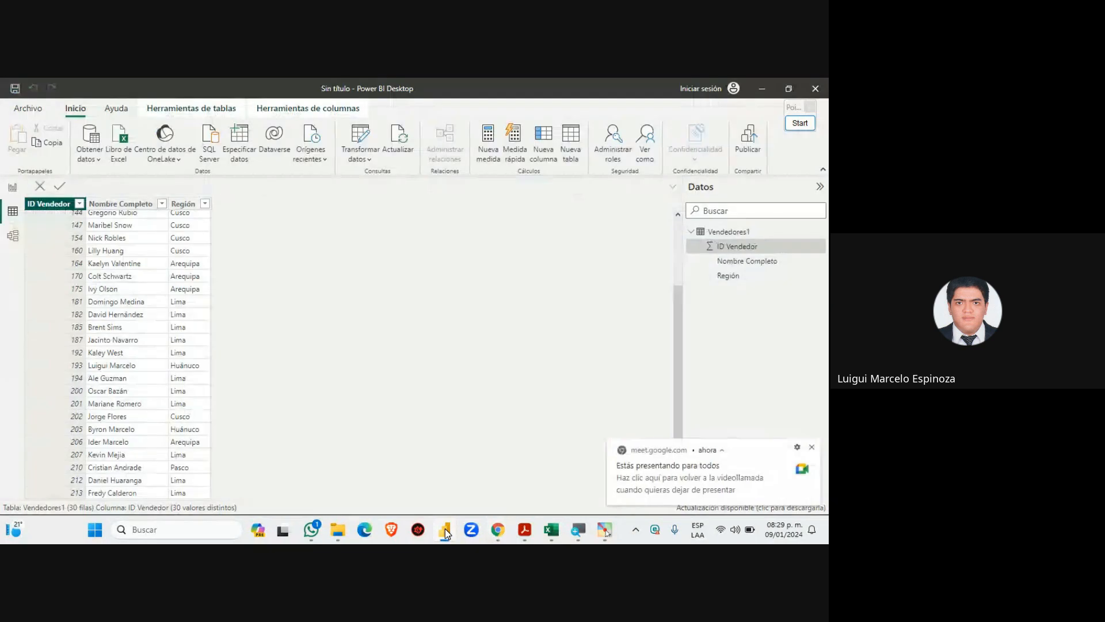
# Mark the Data view icon with a red box and arrow, clear the drawings, then switch to Meet
pyautogui.click(798, 122)
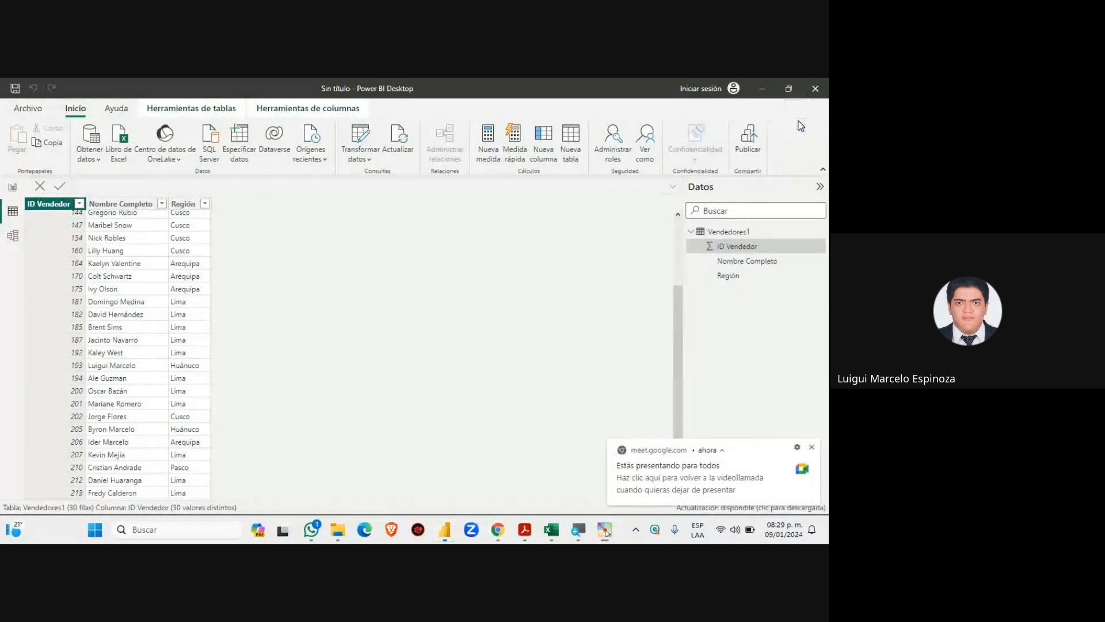
pyautogui.moveTo(1, 196); pyautogui.dragTo(28, 229)
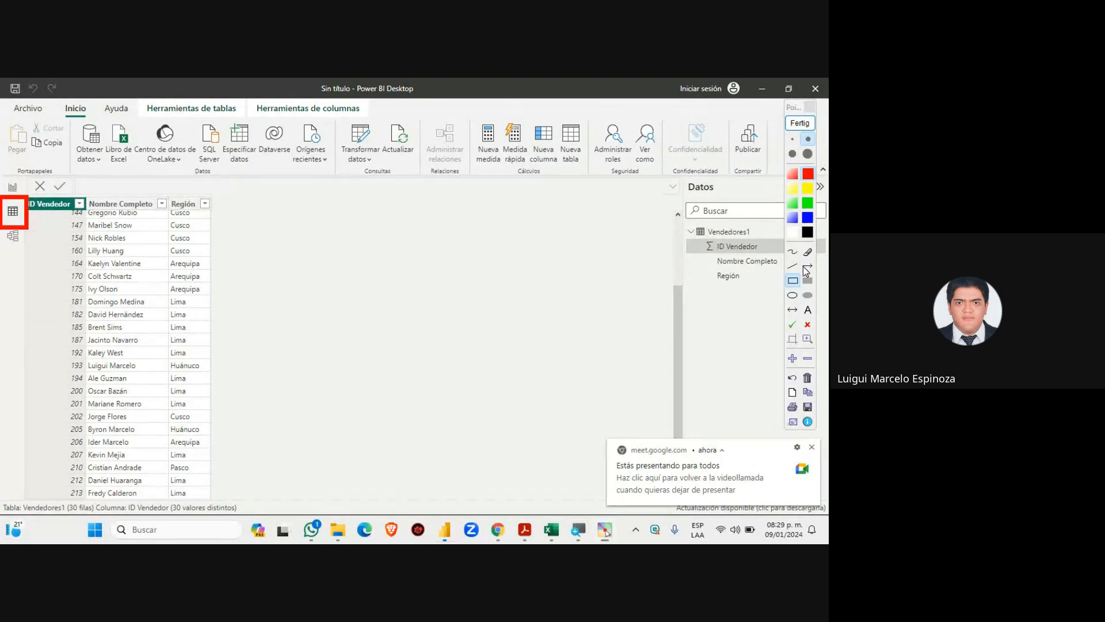
pyautogui.click(807, 266)
pyautogui.moveTo(324, 231); pyautogui.dragTo(29, 218)
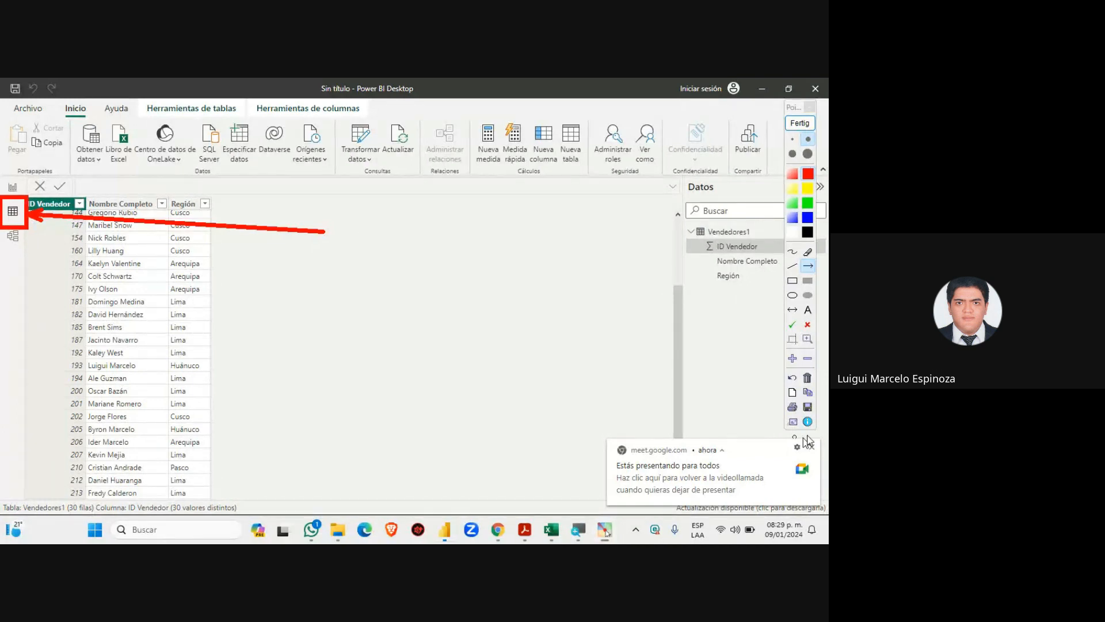
pyautogui.click(800, 123)
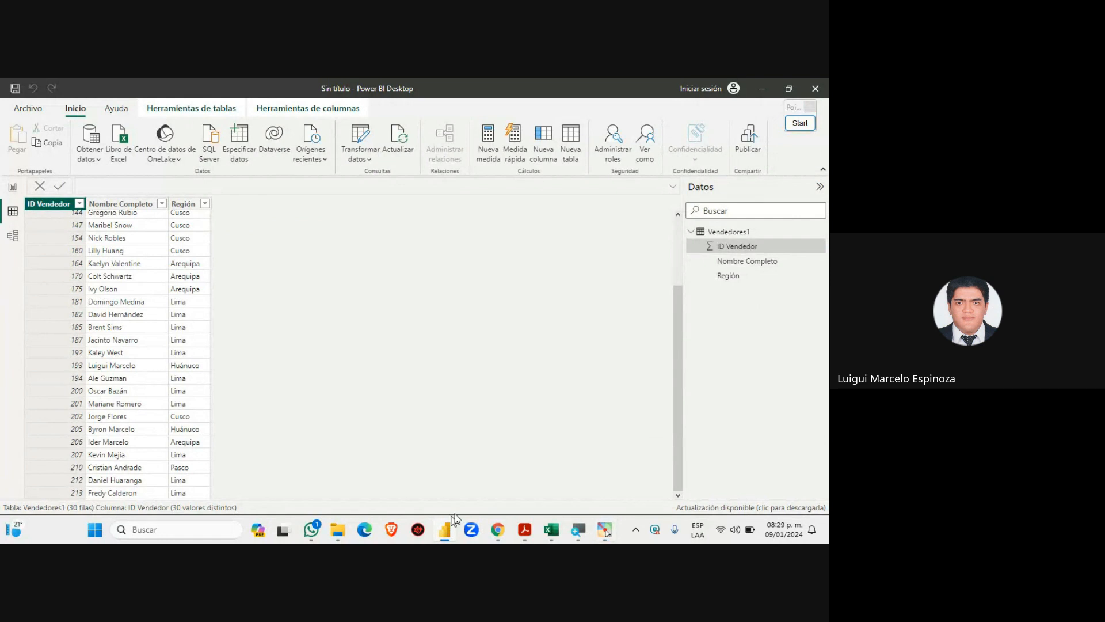
pyautogui.moveTo(498, 530)
pyautogui.click(428, 447)
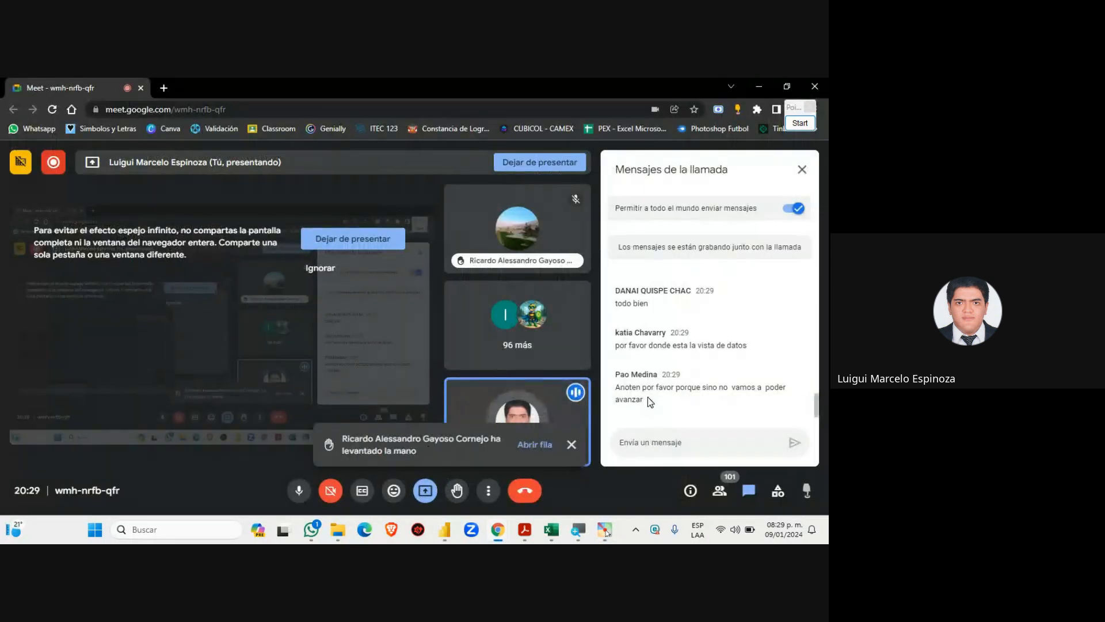
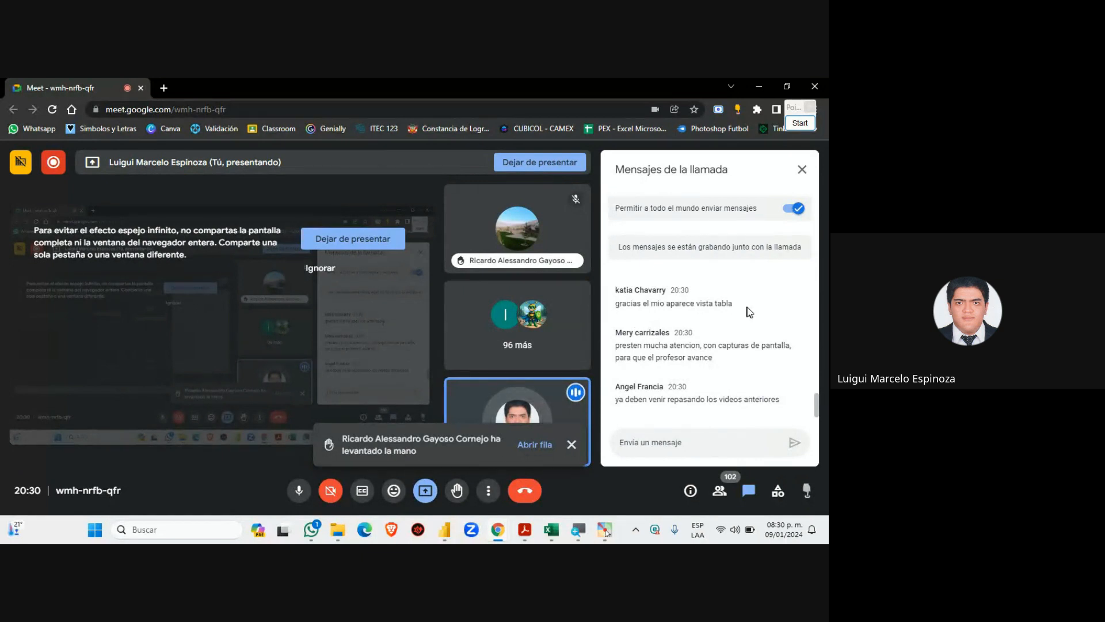
# Bring Power BI Desktop forward to show the 30-row Vendedores1 table in Data view
pyautogui.click(455, 533)
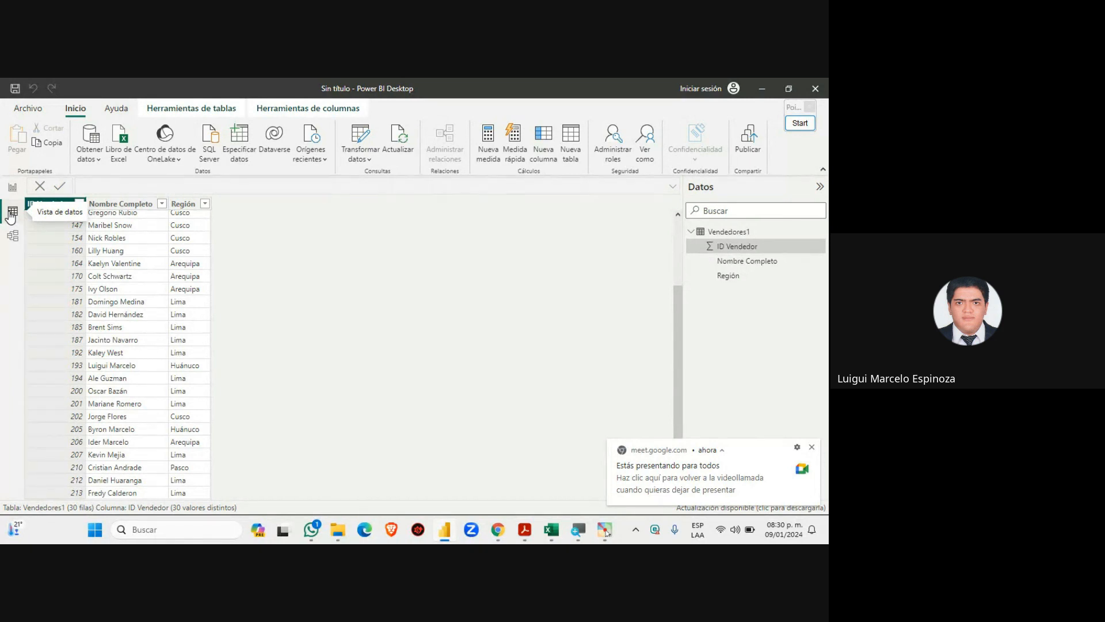
# Check the Meet call briefly, then return to Power BI and scroll through the Vendedores1 table
pyautogui.moveTo(498, 530)
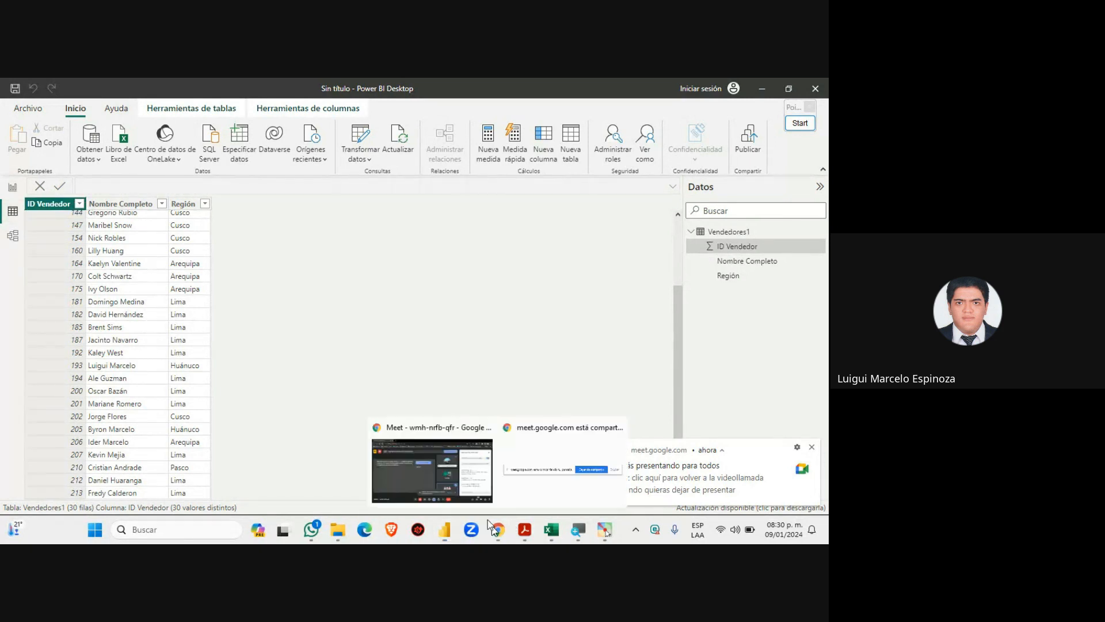
pyautogui.click(446, 478)
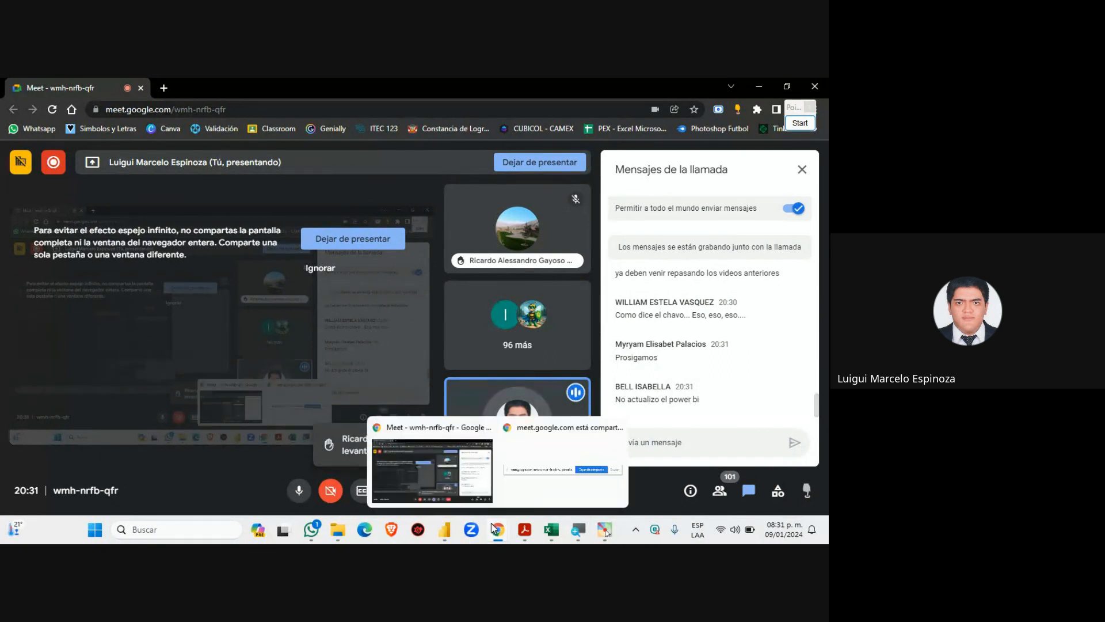
pyautogui.click(445, 533)
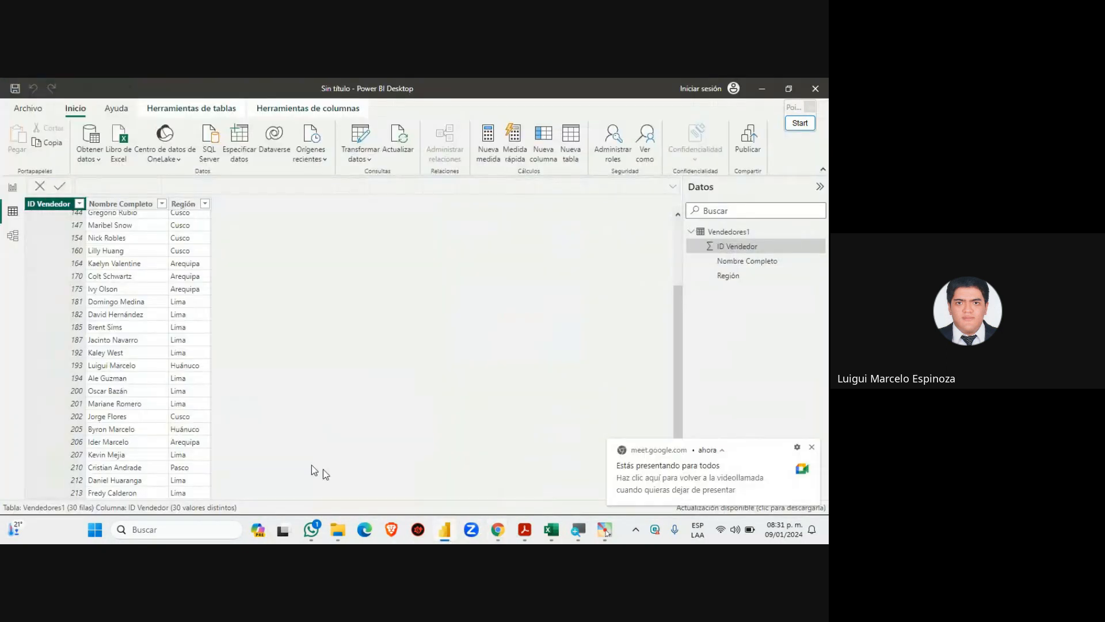
pyautogui.scroll(3, 61, 367)
pyautogui.scroll(-3, 60, 366)
pyautogui.scroll(3, 63, 369)
pyautogui.scroll(-3, 63, 369)
pyautogui.scroll(3, 64, 370)
pyautogui.scroll(-3, 63, 370)
# Dismiss the sharing notice, switch to the empty Report view, then return to the Meet call
pyautogui.click(812, 447)
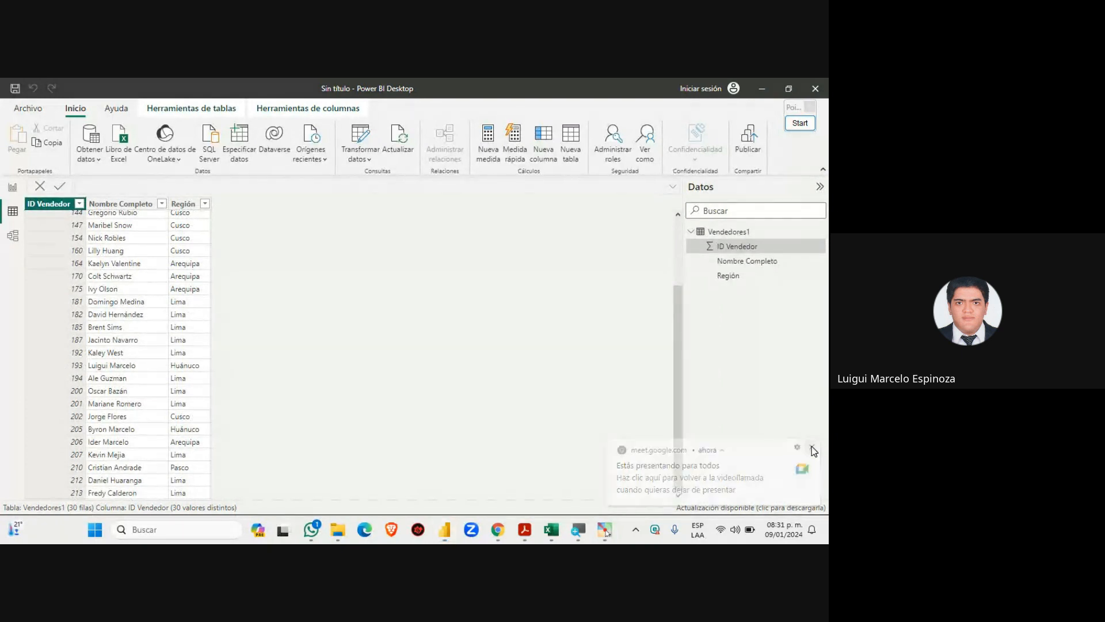
pyautogui.scroll(3, 143, 354)
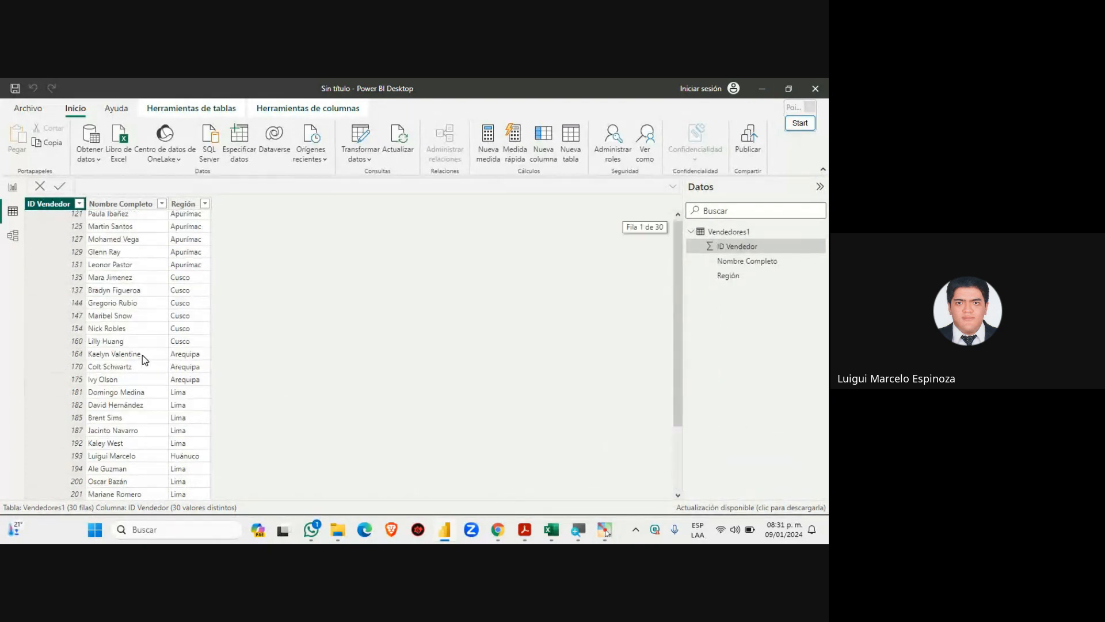
pyautogui.scroll(-3, 143, 355)
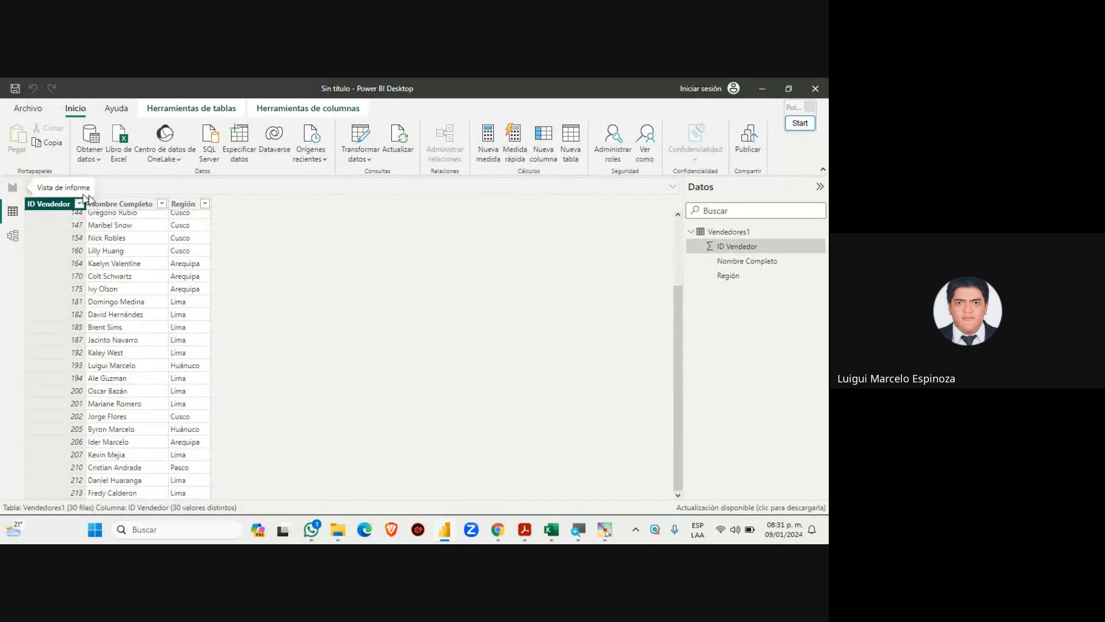
pyautogui.click(13, 187)
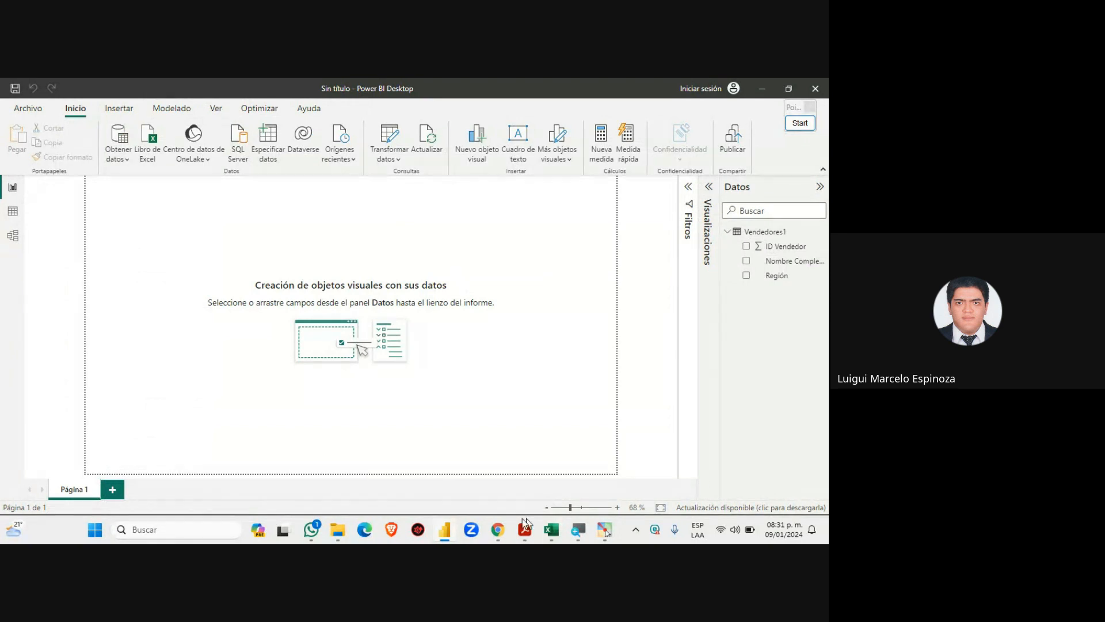
pyautogui.moveTo(498, 528)
pyautogui.click(433, 472)
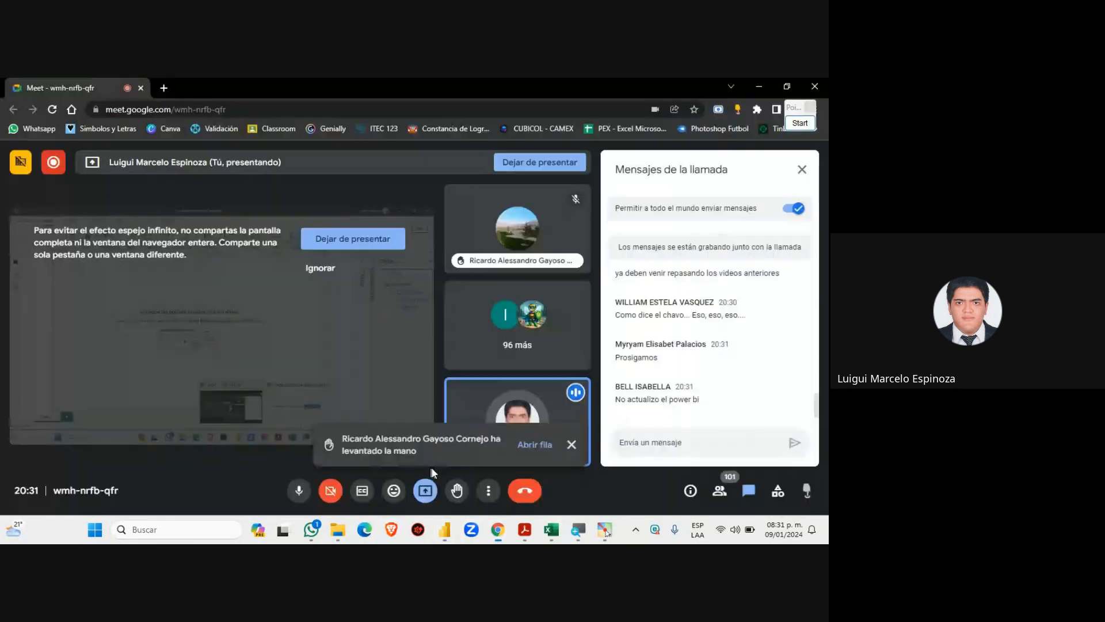
# Lower the participant's raised hand from the People list, reopen chat, and bring up the course PDF
pyautogui.click(571, 444)
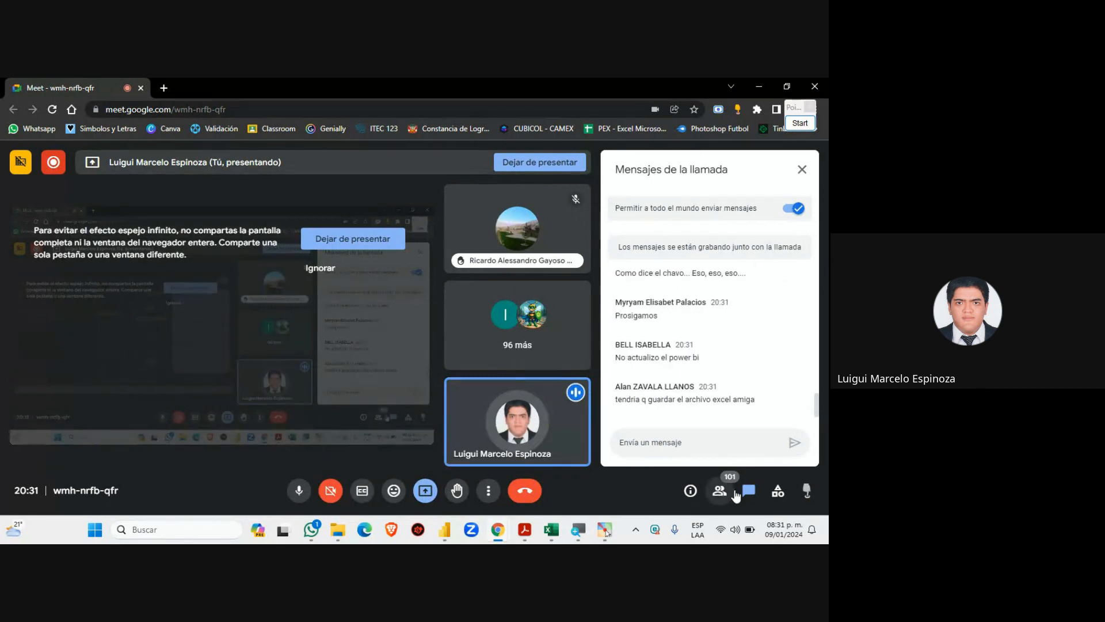
pyautogui.click(734, 490)
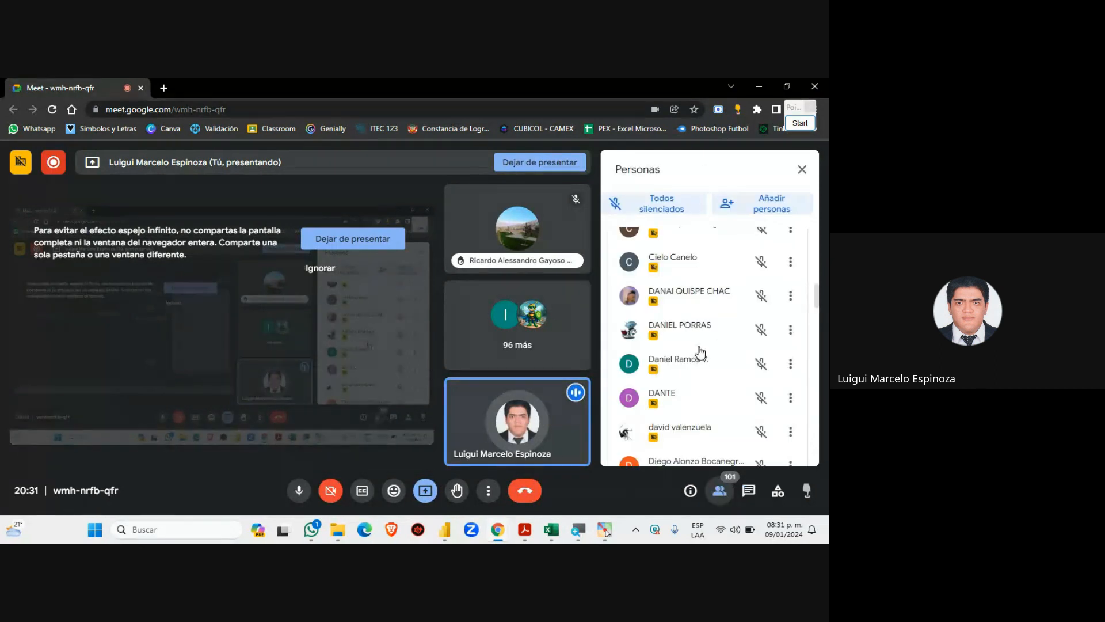
pyautogui.scroll(5, 757, 323)
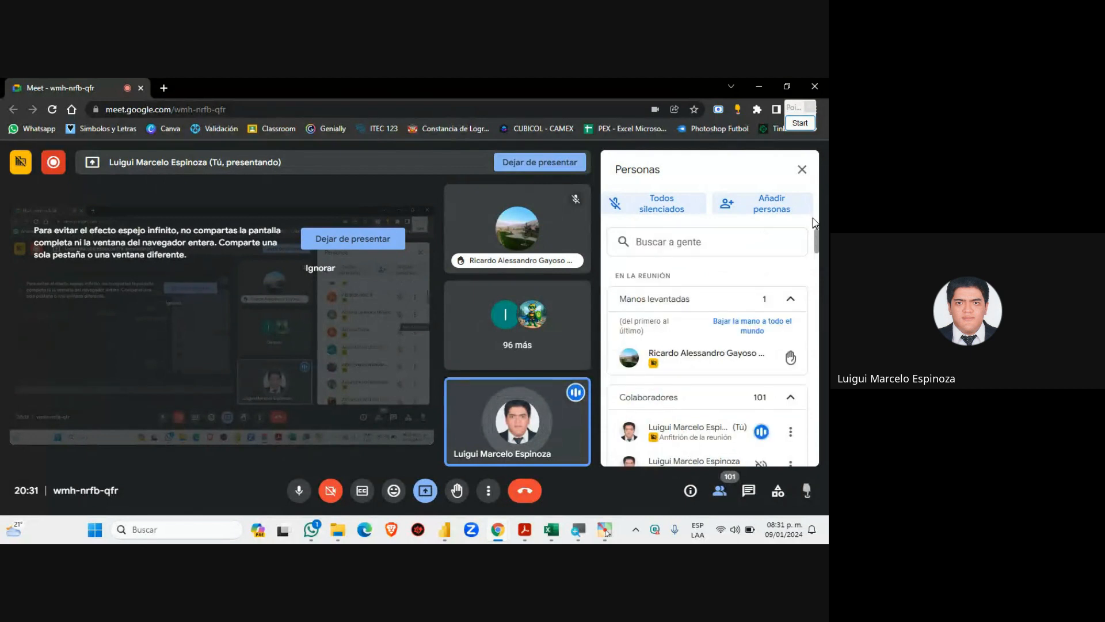
pyautogui.click(786, 359)
pyautogui.moveTo(817, 248); pyautogui.dragTo(809, 433)
pyautogui.scroll(-3, 810, 437)
pyautogui.click(748, 490)
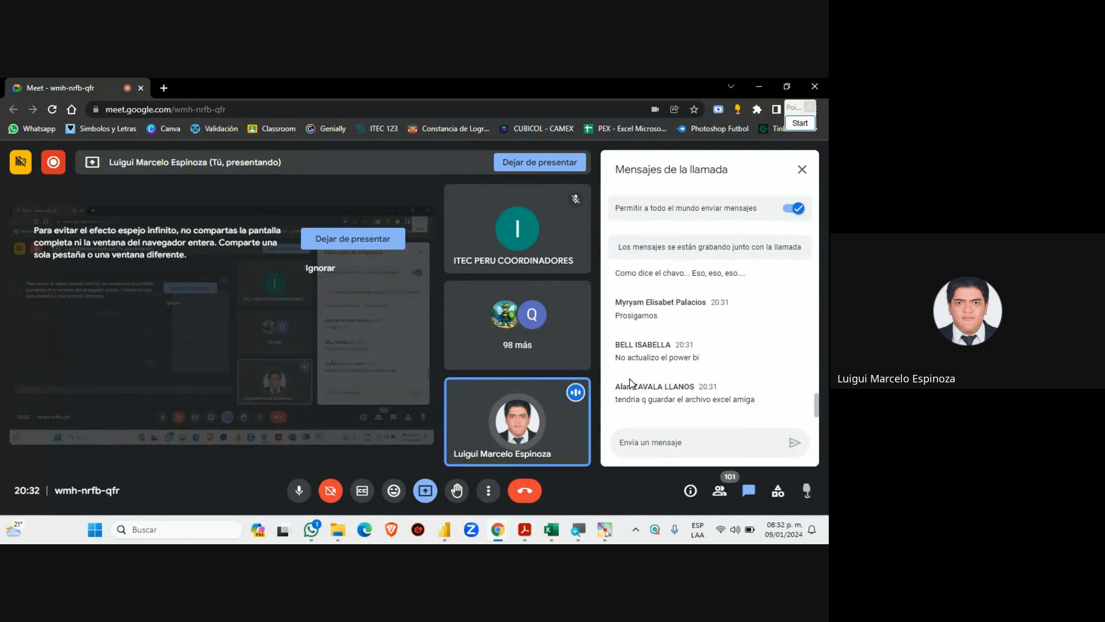
pyautogui.click(526, 529)
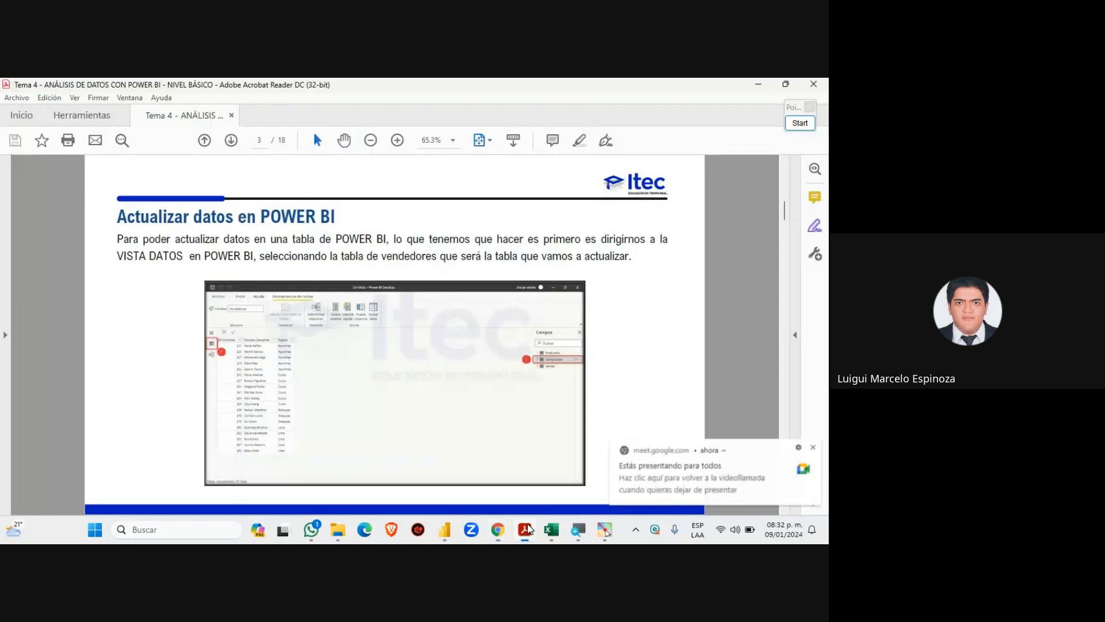
# Highlight 'Camposcalculados en POWER BI' on the Índice page, then switch to the 4.1 TABLA DE VENDEDORES workbook
pyautogui.scroll(-1, 244, 320)
pyautogui.scroll(3, 245, 320)
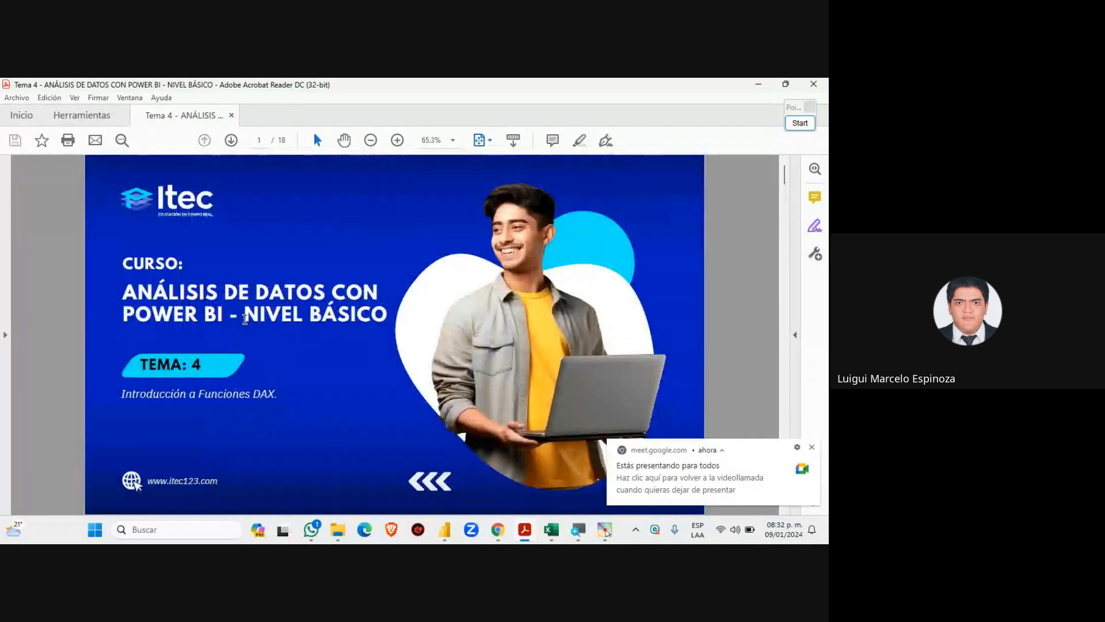
pyautogui.scroll(-1, 244, 320)
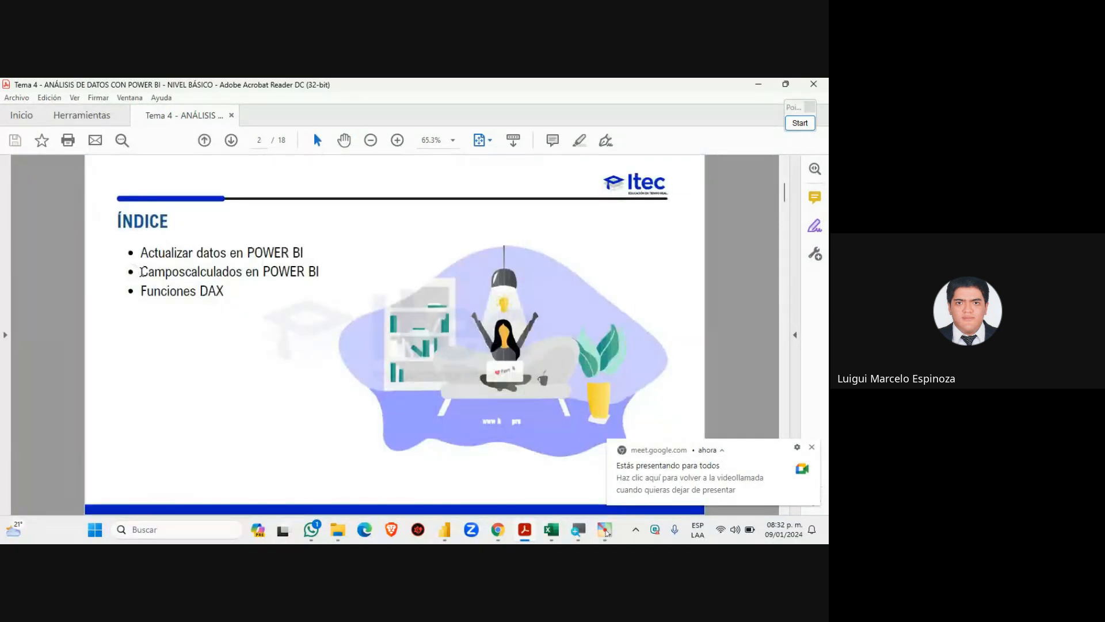
pyautogui.moveTo(140, 272); pyautogui.dragTo(330, 277)
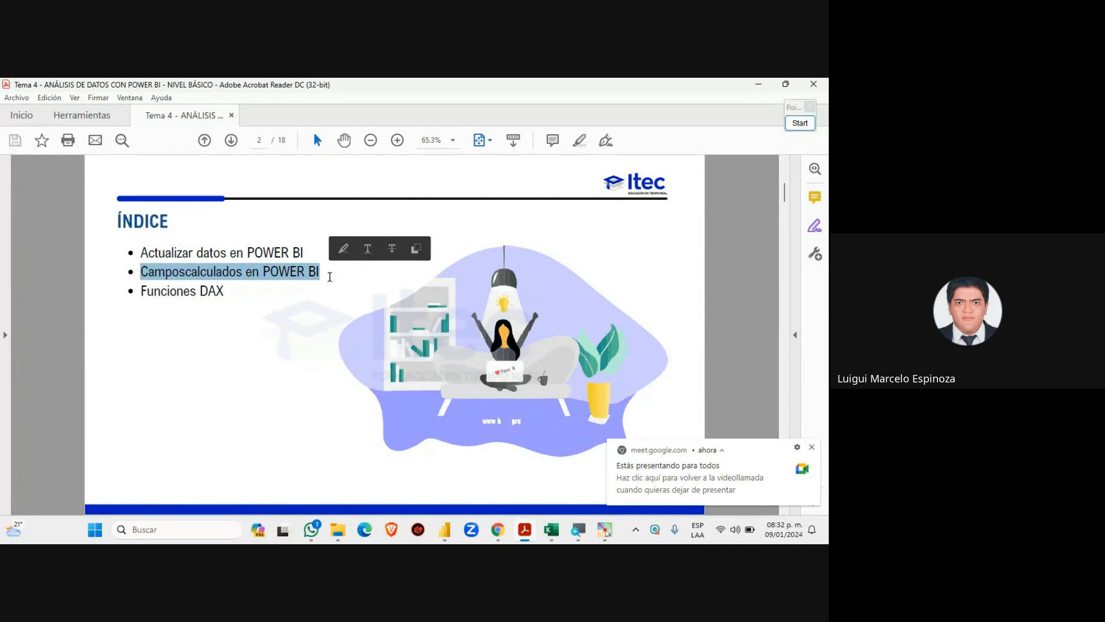
pyautogui.click(330, 277)
pyautogui.doubleClick(313, 271)
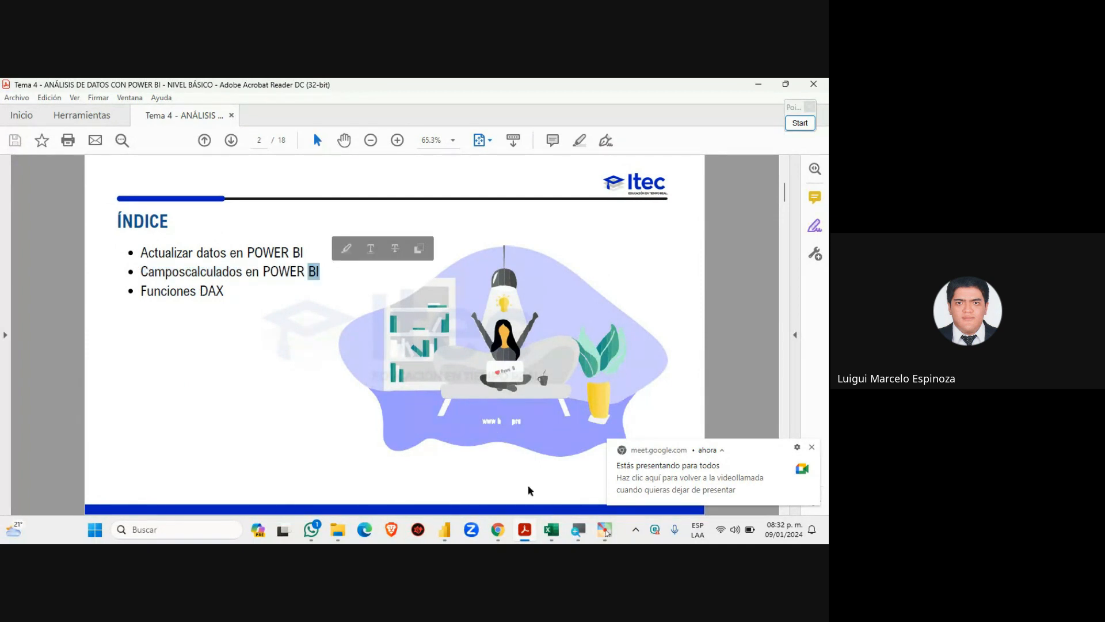
pyautogui.click(552, 529)
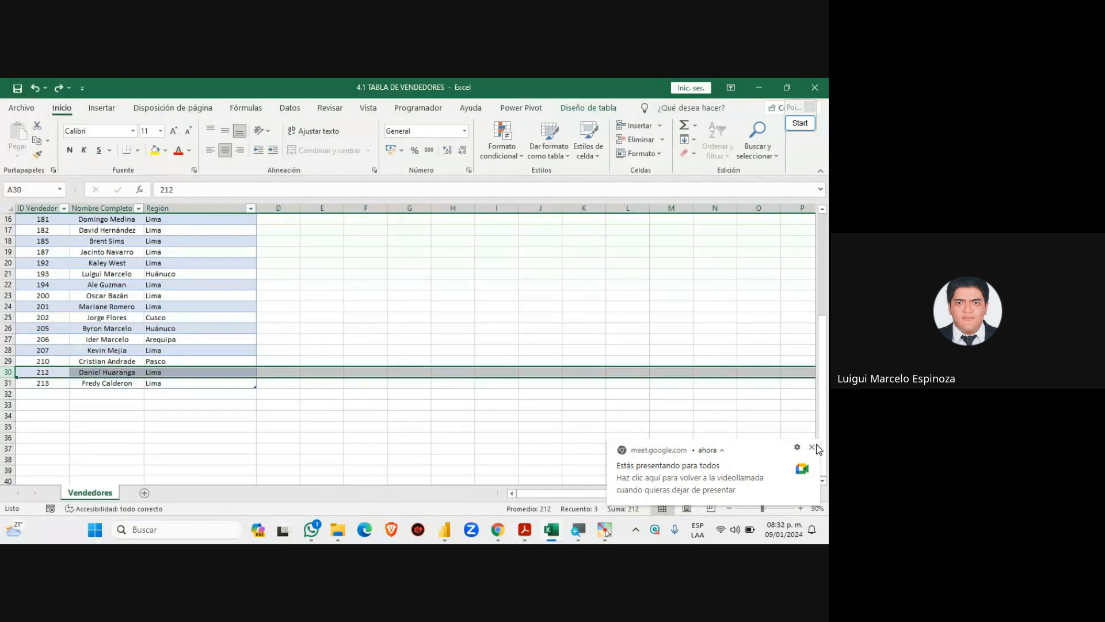
# Dismiss the Meet notice, show the course files folder, then return to Power BI's report page
pyautogui.click(813, 446)
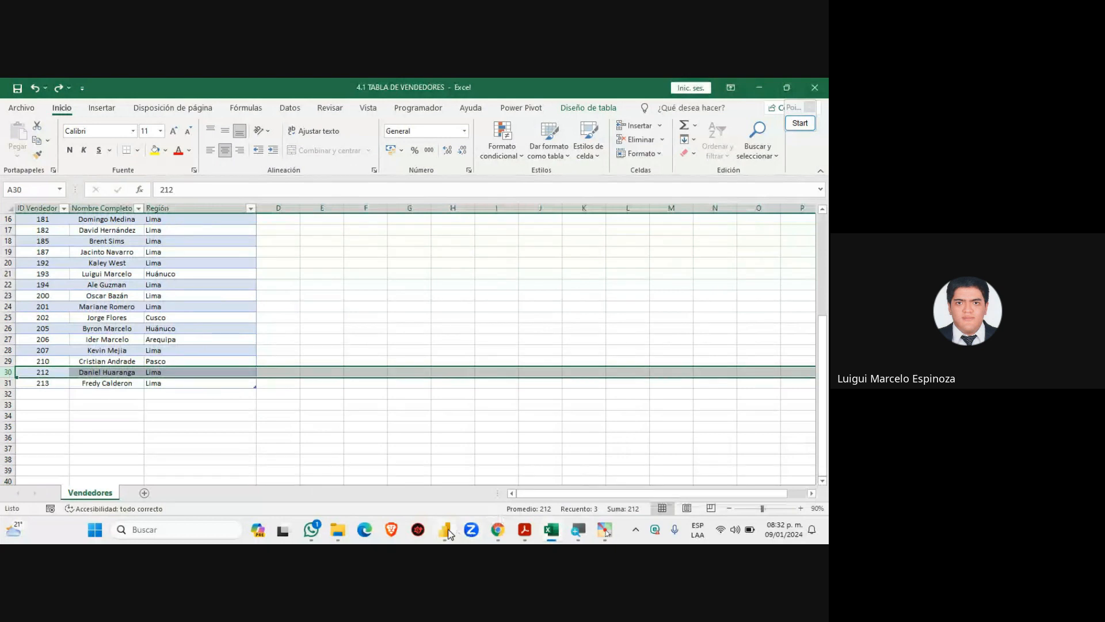
pyautogui.click(338, 529)
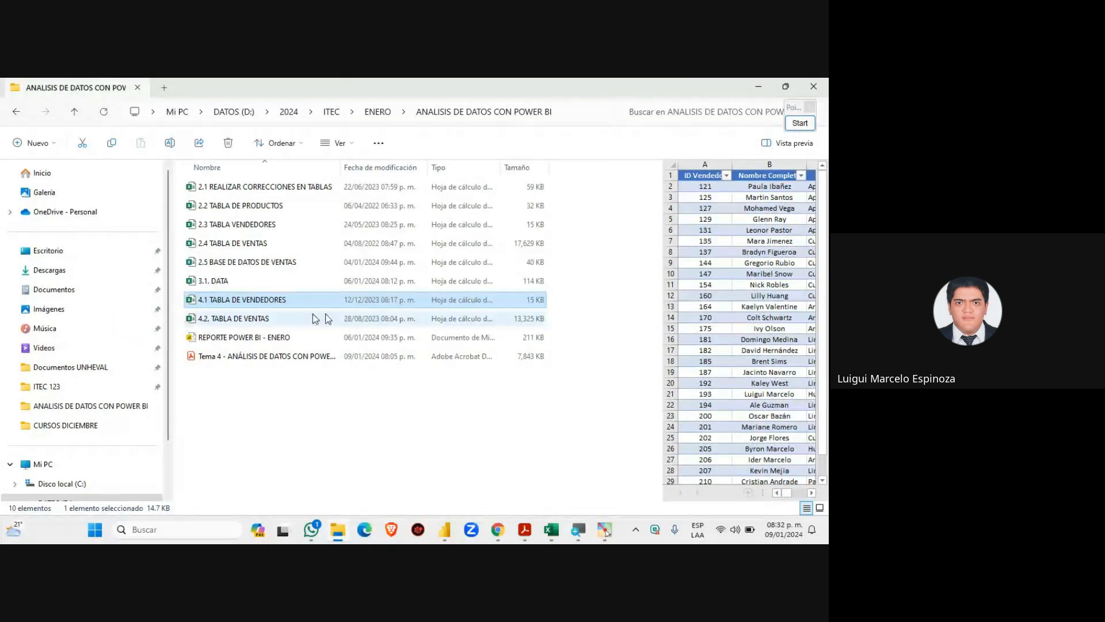
pyautogui.moveTo(521, 535)
pyautogui.click(453, 531)
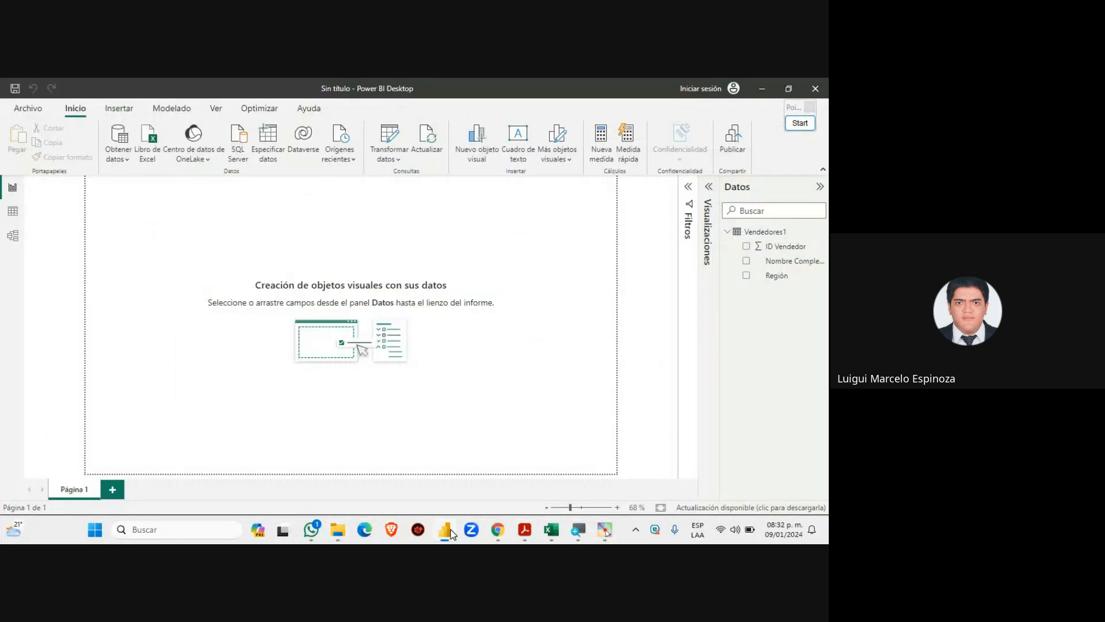
# Collapse the Datos pane and choose '4.2. TABLA DE VENTAS' in the Libro de Excel file picker
pyautogui.click(819, 186)
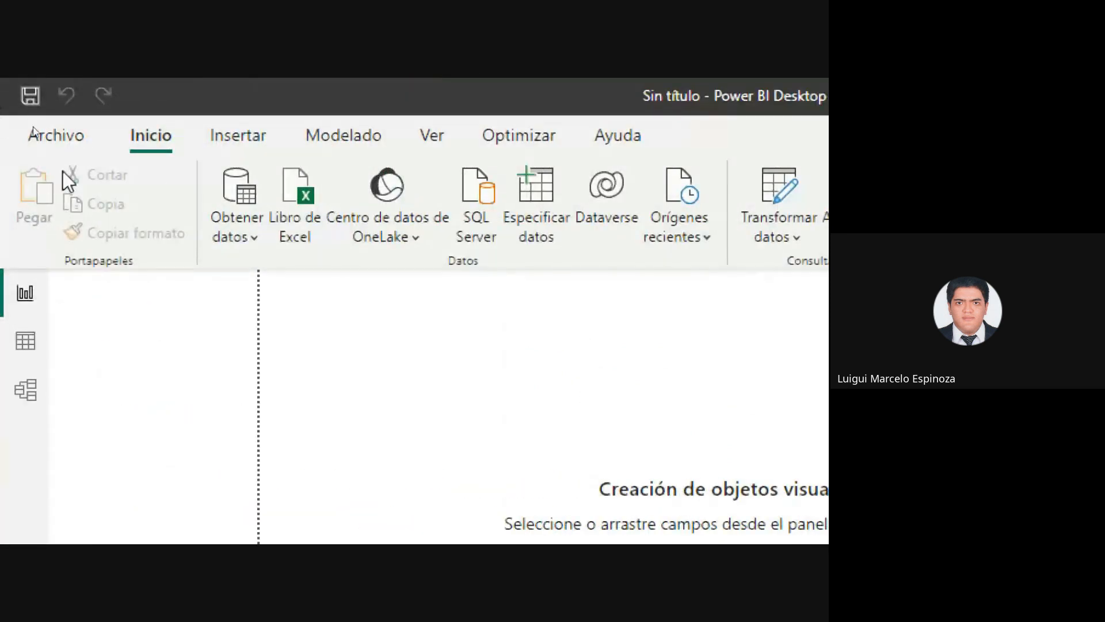
pyautogui.click(304, 196)
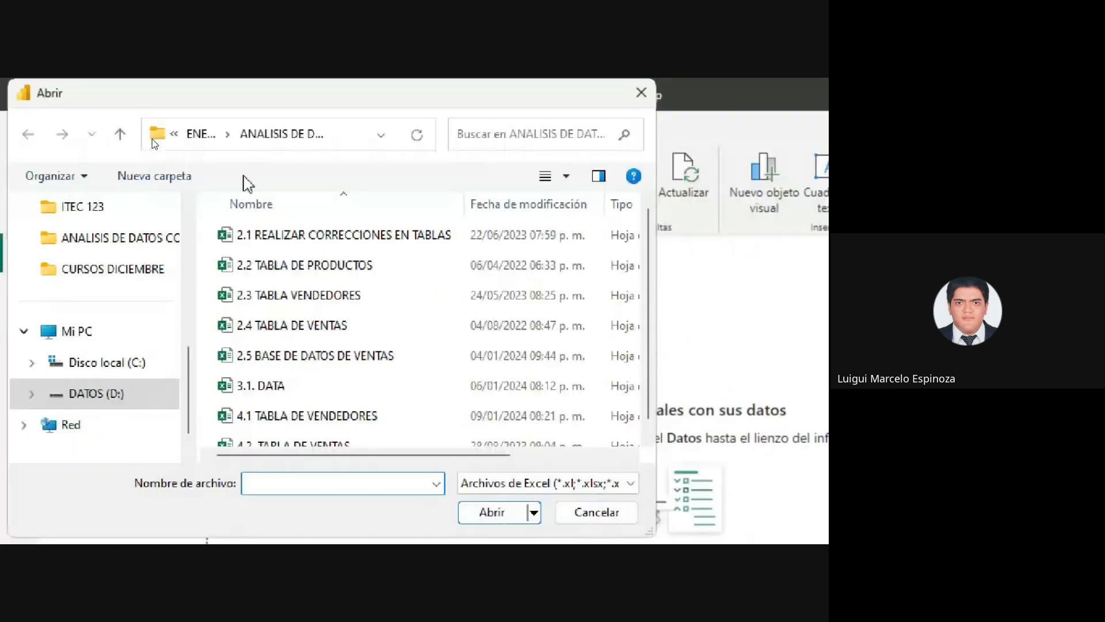
pyautogui.click(400, 87)
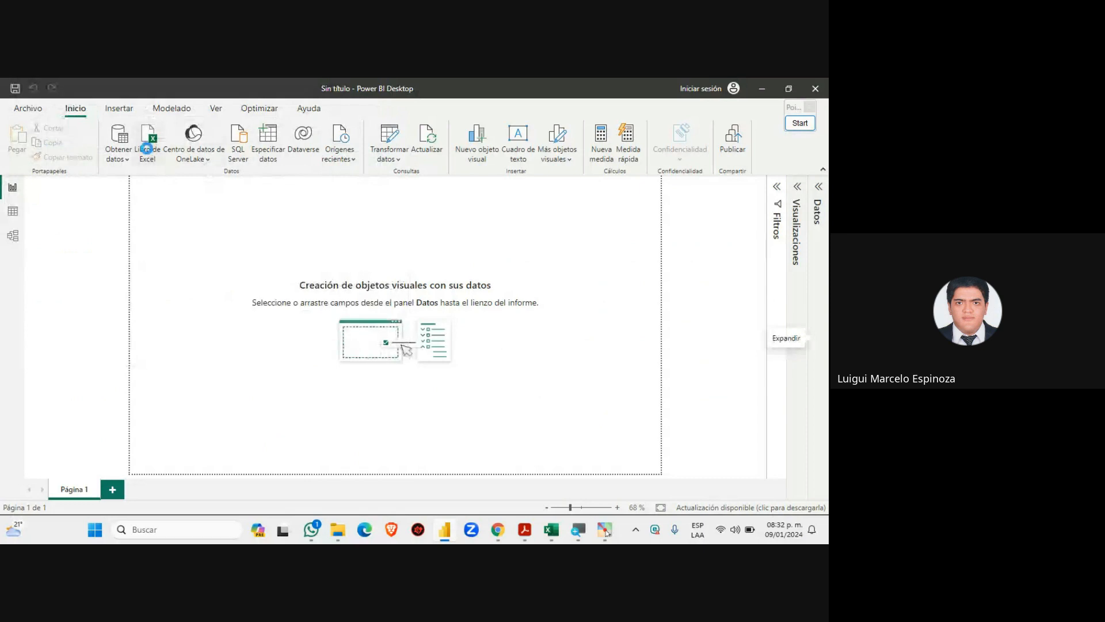
pyautogui.click(147, 149)
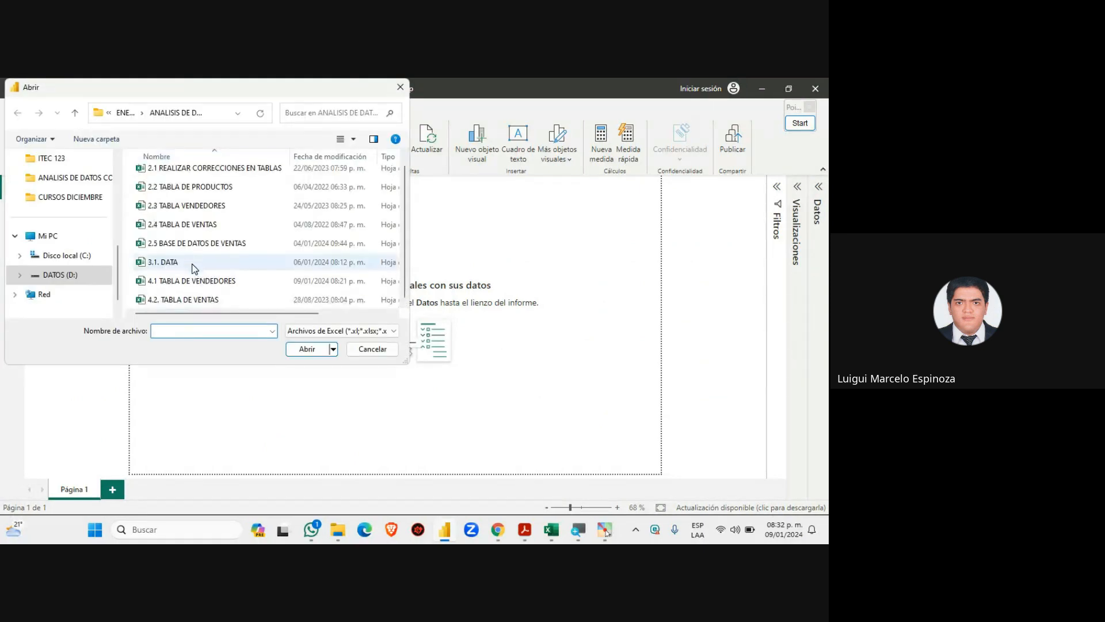
pyautogui.click(152, 301)
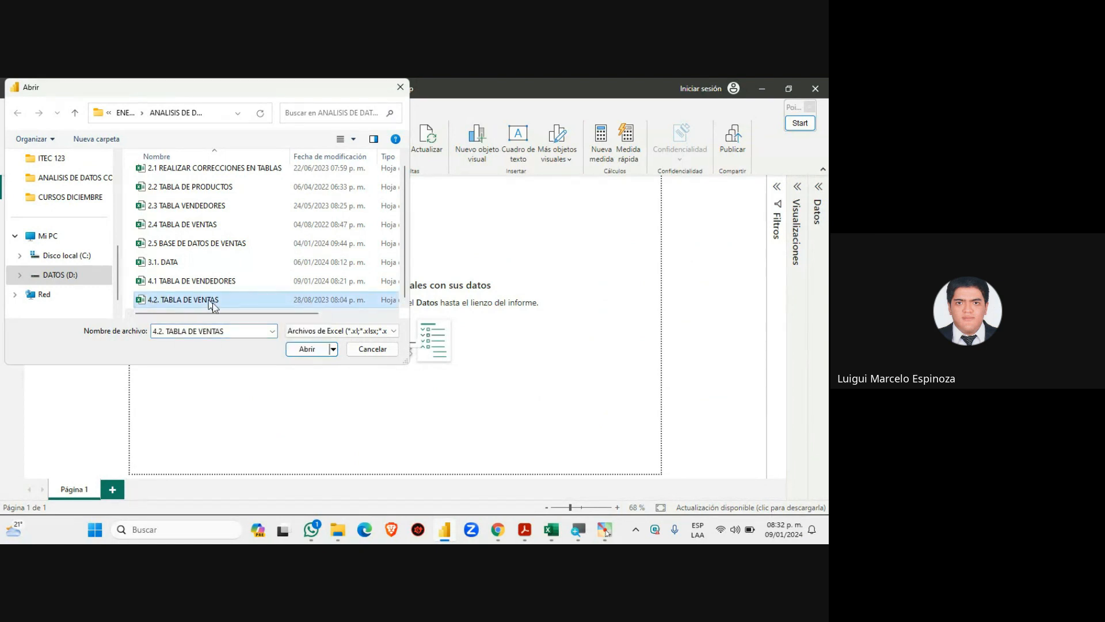
# Open the workbook in the Navegador and compare the Ventas and TablaVentas previews
pyautogui.click(304, 350)
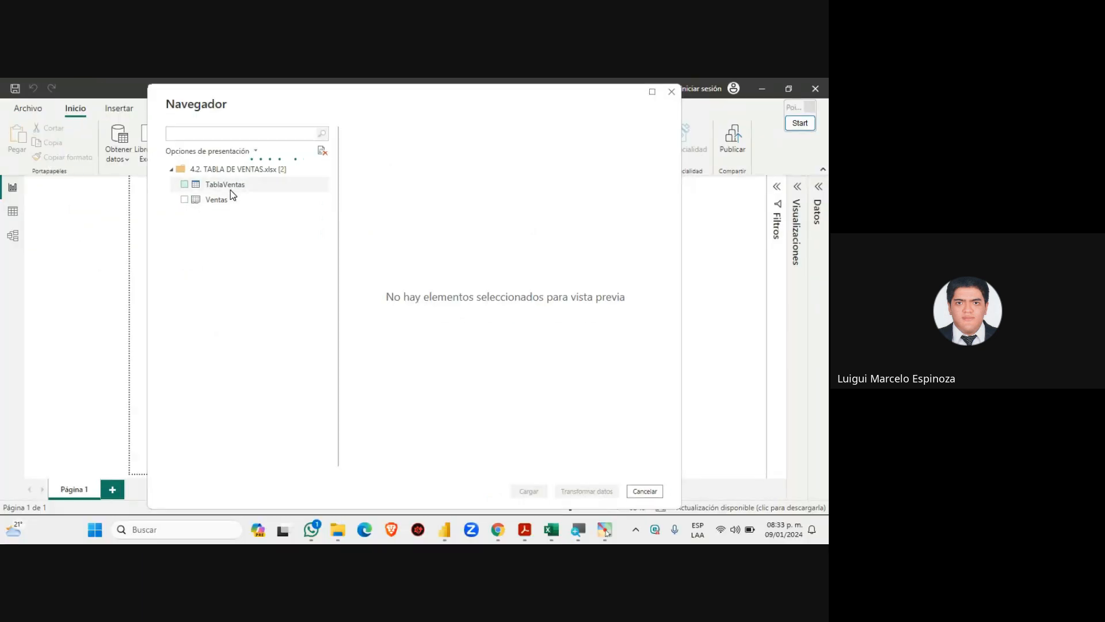
pyautogui.click(228, 189)
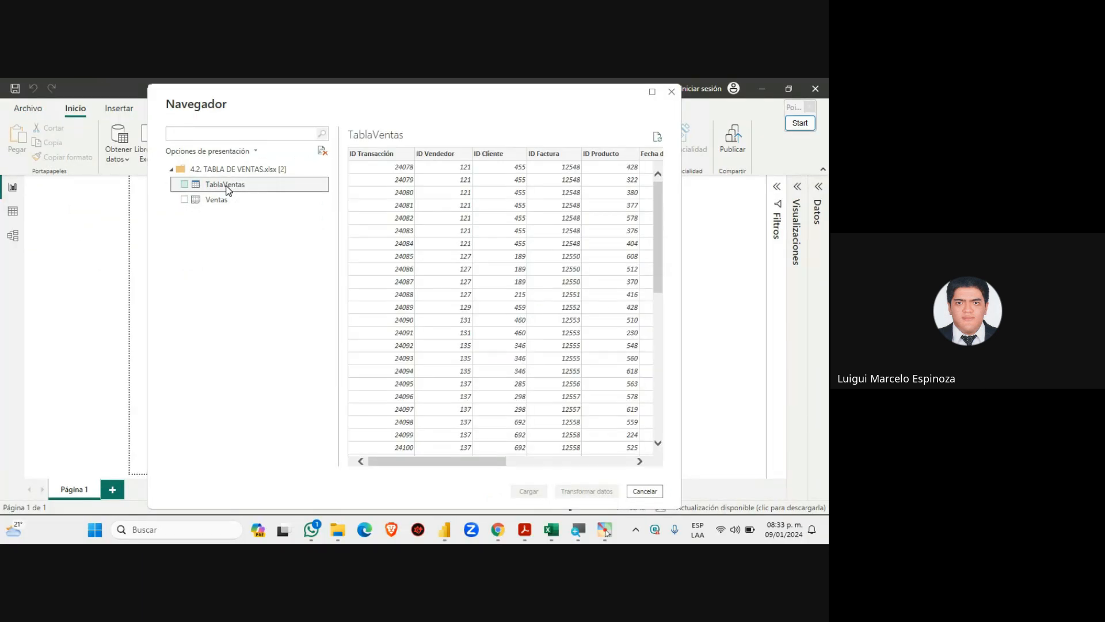
pyautogui.click(226, 201)
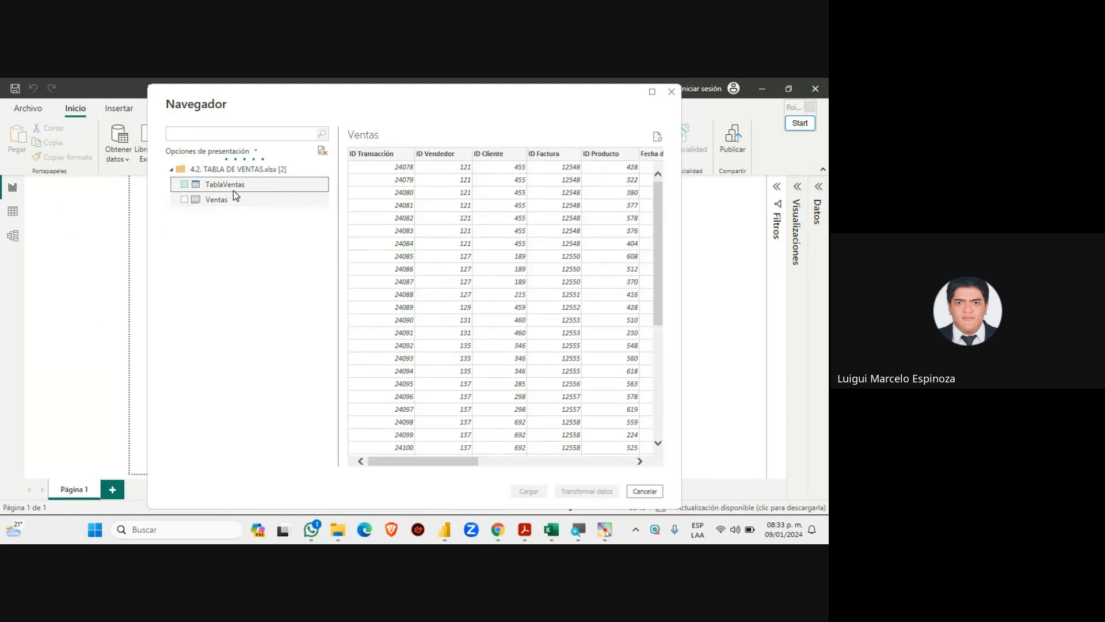
pyautogui.click(233, 190)
pyautogui.moveTo(458, 460)
pyautogui.mouseDown()
pyautogui.moveTo(625, 452)
pyautogui.moveTo(449, 457)
pyautogui.mouseUp()
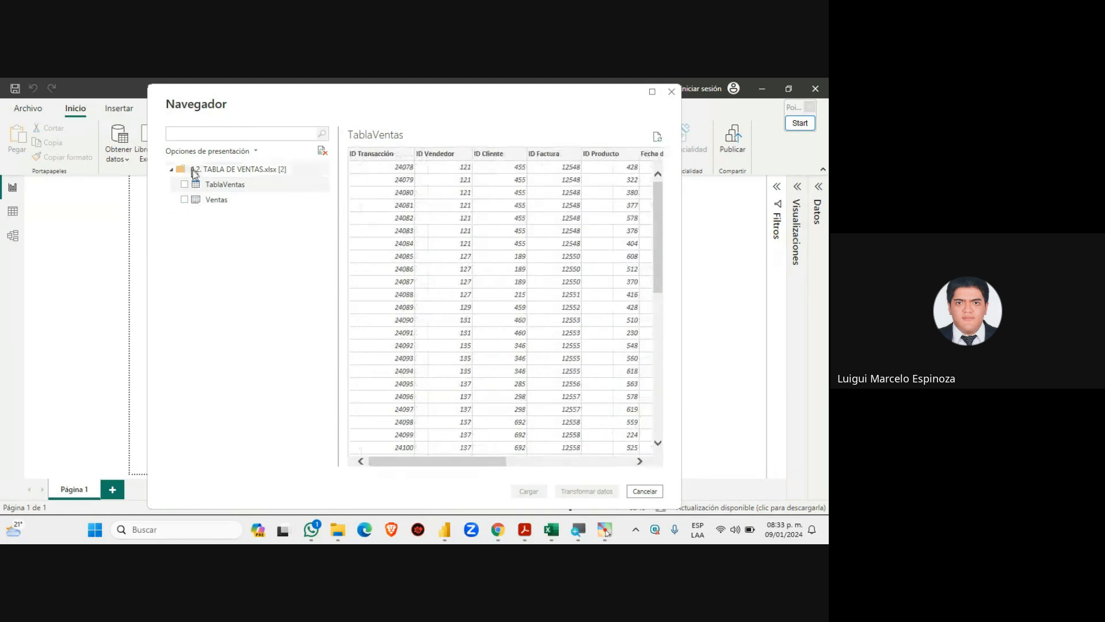
pyautogui.click(233, 202)
pyautogui.click(239, 185)
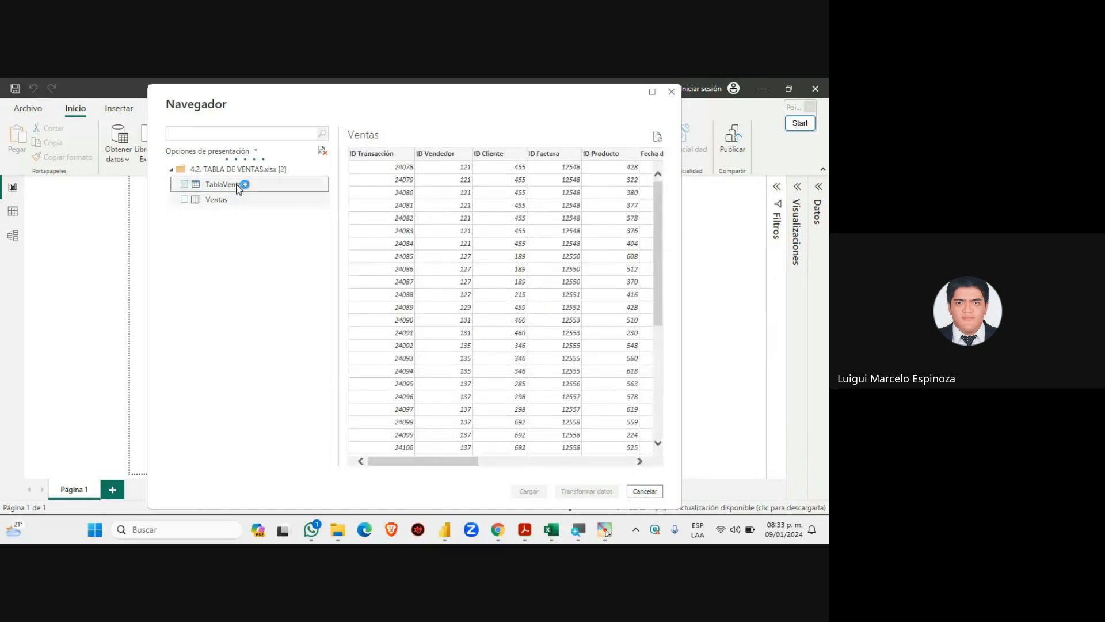
# Glance at the Meet call, dismiss the presenting notice, and tick TablaVentas for loading
pyautogui.moveTo(497, 531)
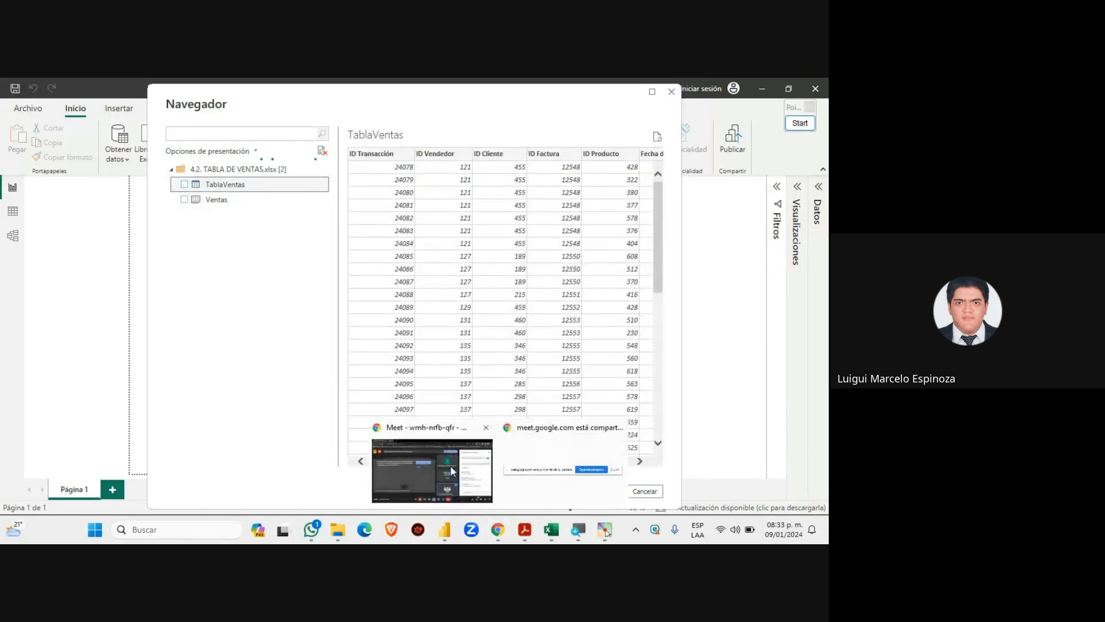
pyautogui.click(451, 464)
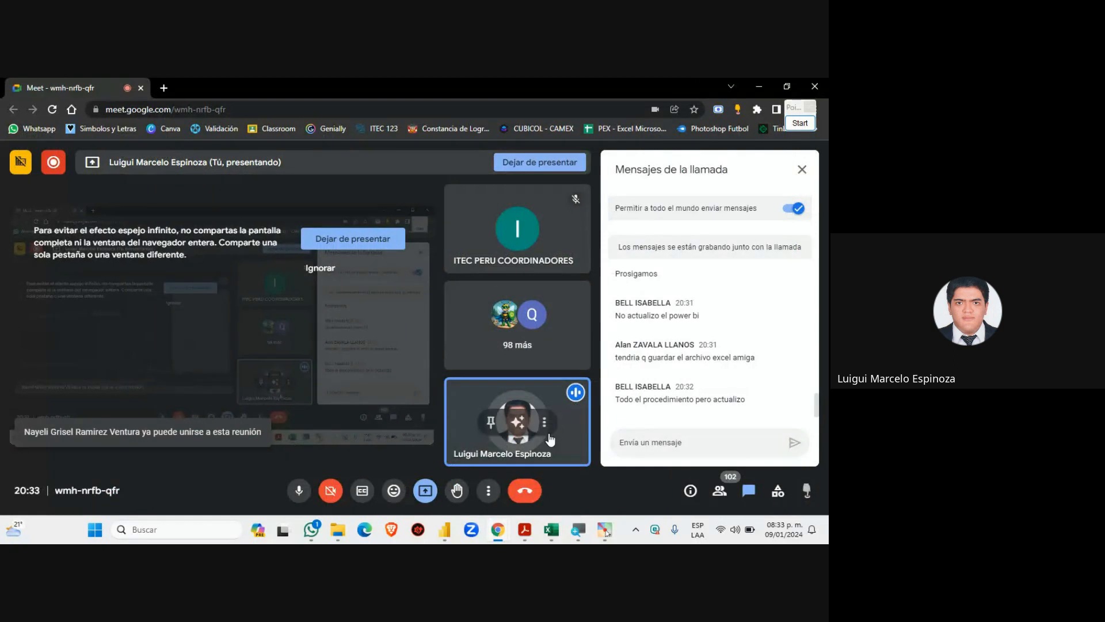
pyautogui.click(443, 534)
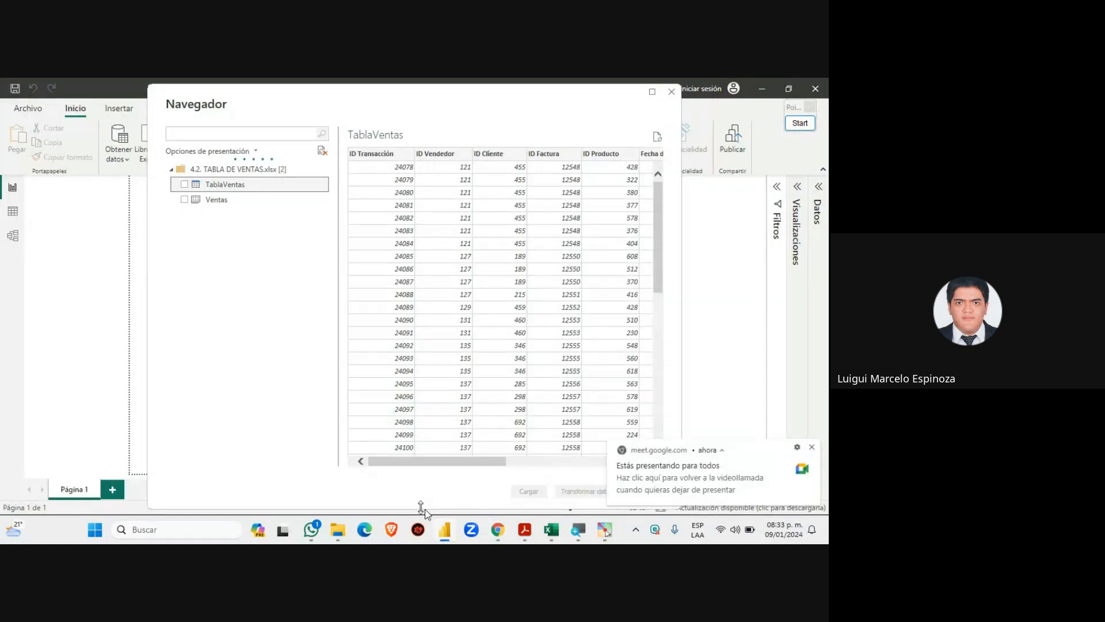
pyautogui.click(813, 447)
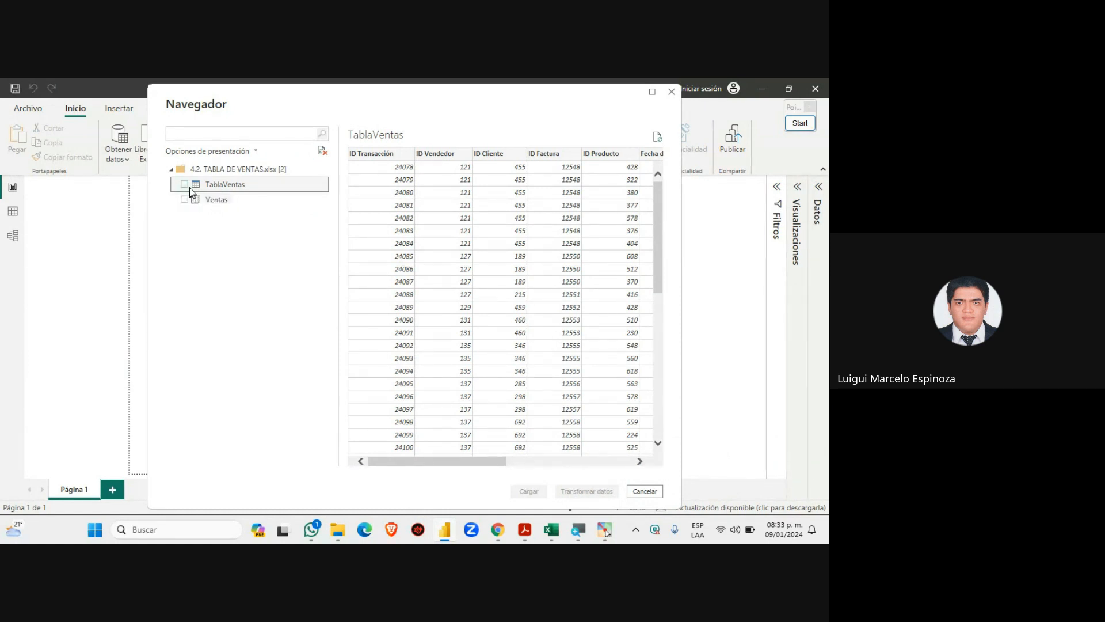
pyautogui.click(184, 185)
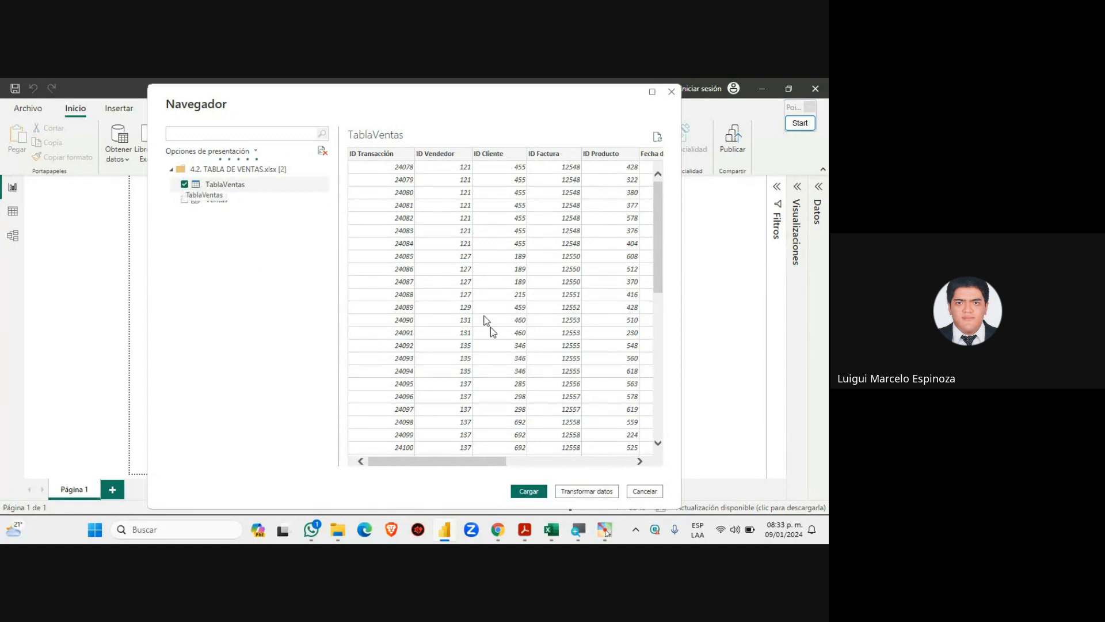
# Load TablaVentas with Cargar and expand the Datos pane once it finishes
pyautogui.click(525, 491)
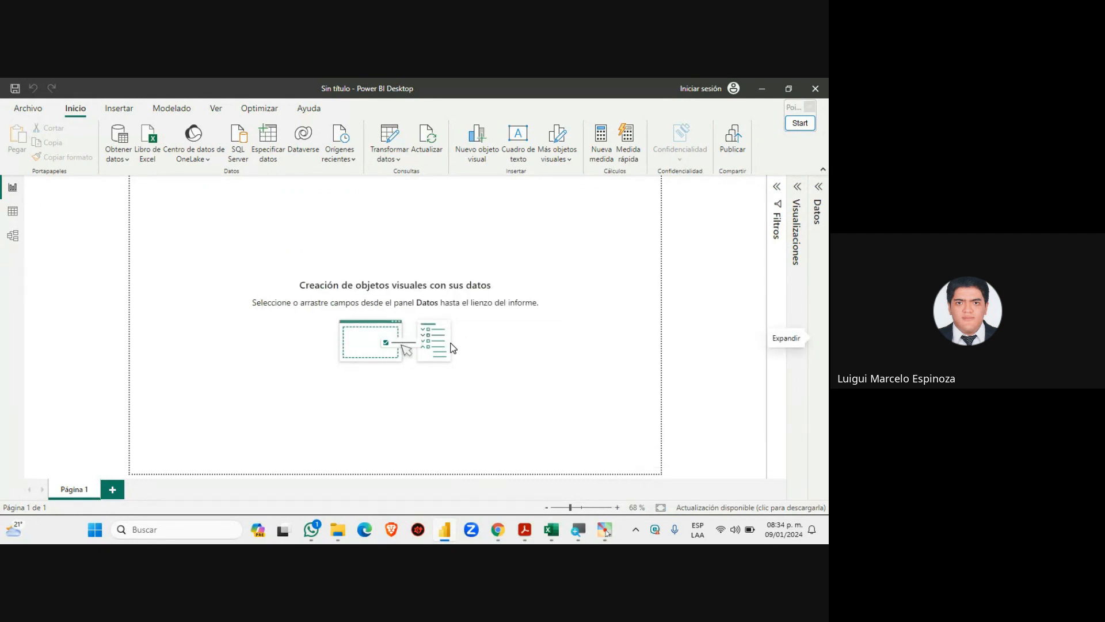
pyautogui.click(820, 188)
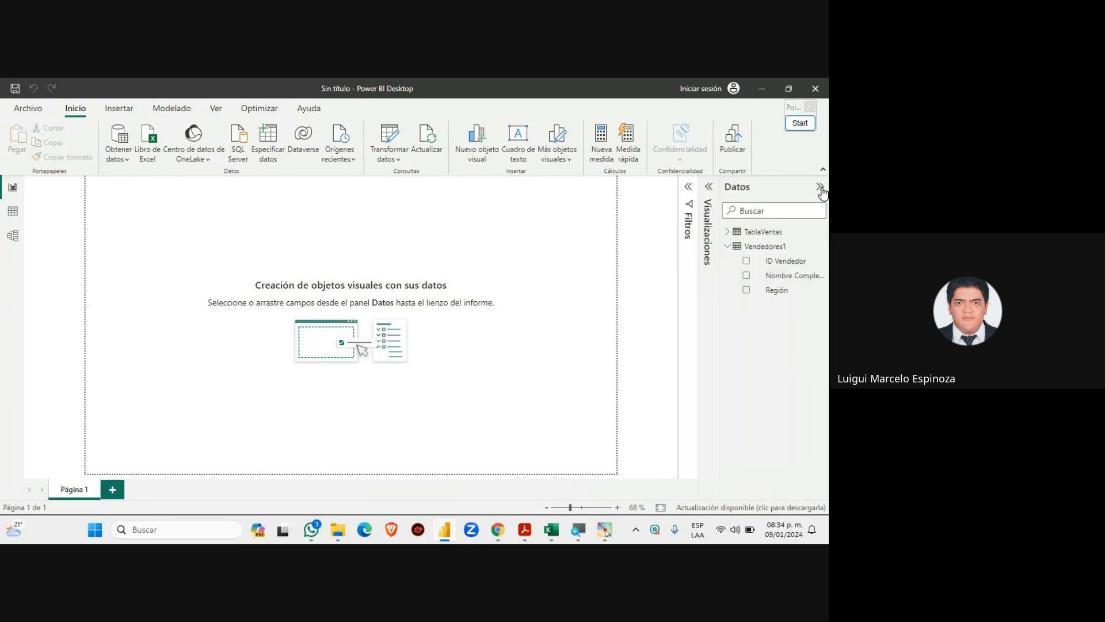
# Collapse Vendedores1 and draw a box around TablaVentas with Pointofix, then clear it
pyautogui.click(727, 248)
pyautogui.click(801, 123)
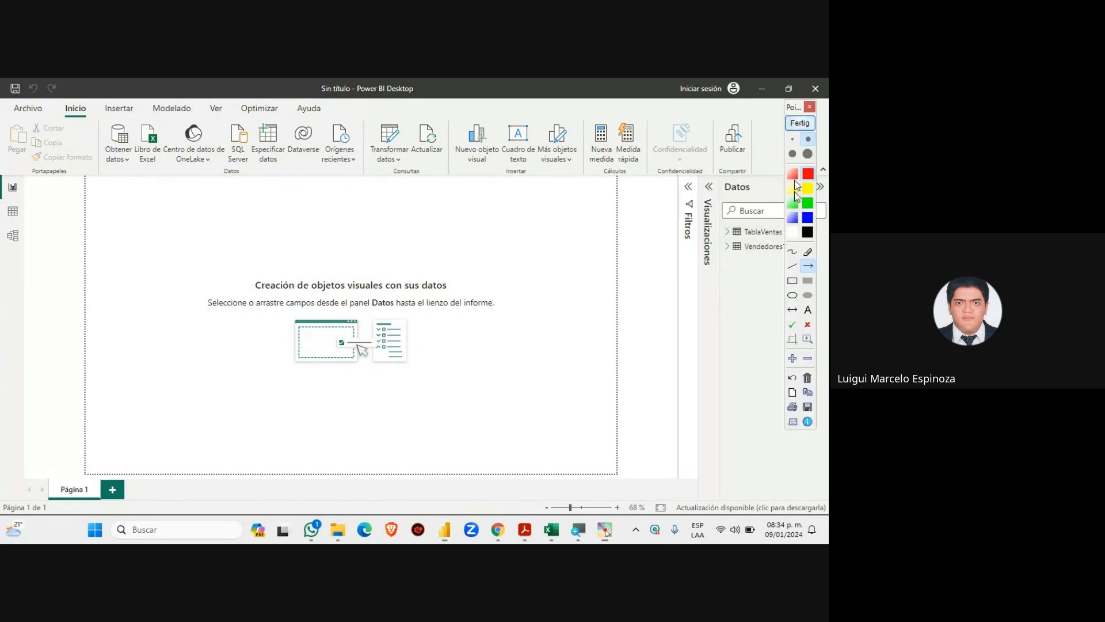
pyautogui.moveTo(793, 110); pyautogui.dragTo(448, 159)
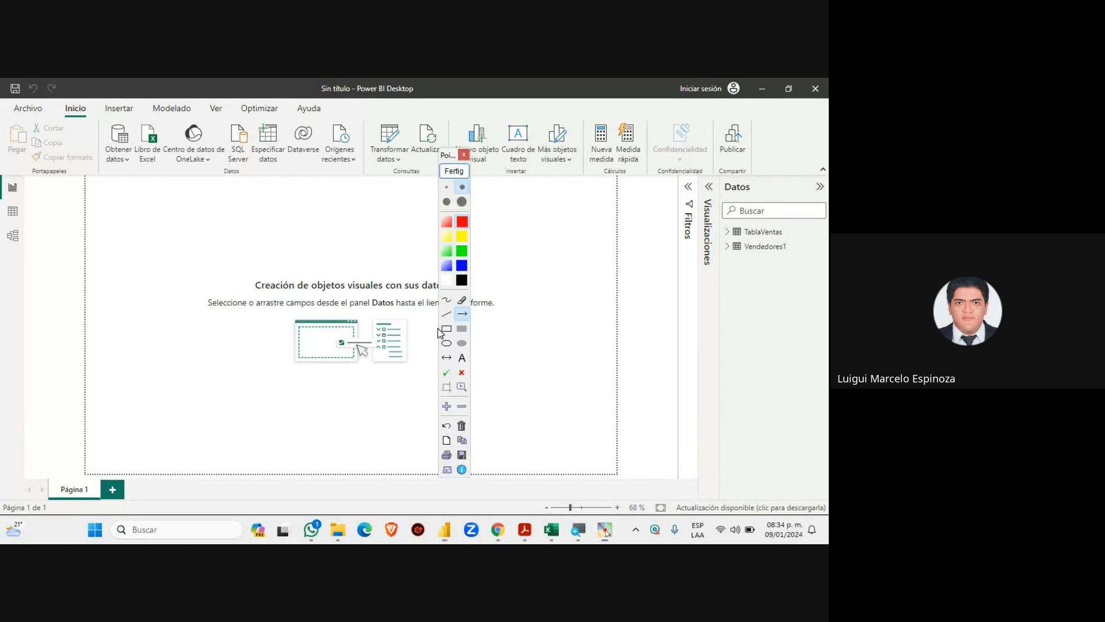
pyautogui.click(447, 328)
pyautogui.moveTo(714, 220); pyautogui.dragTo(828, 243)
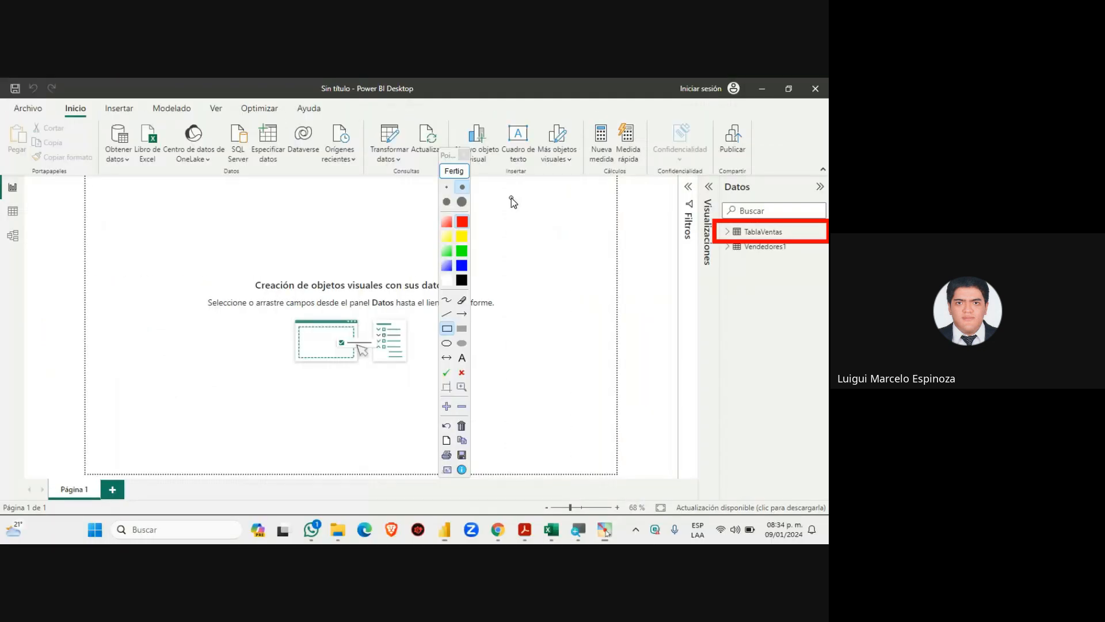
pyautogui.click(455, 171)
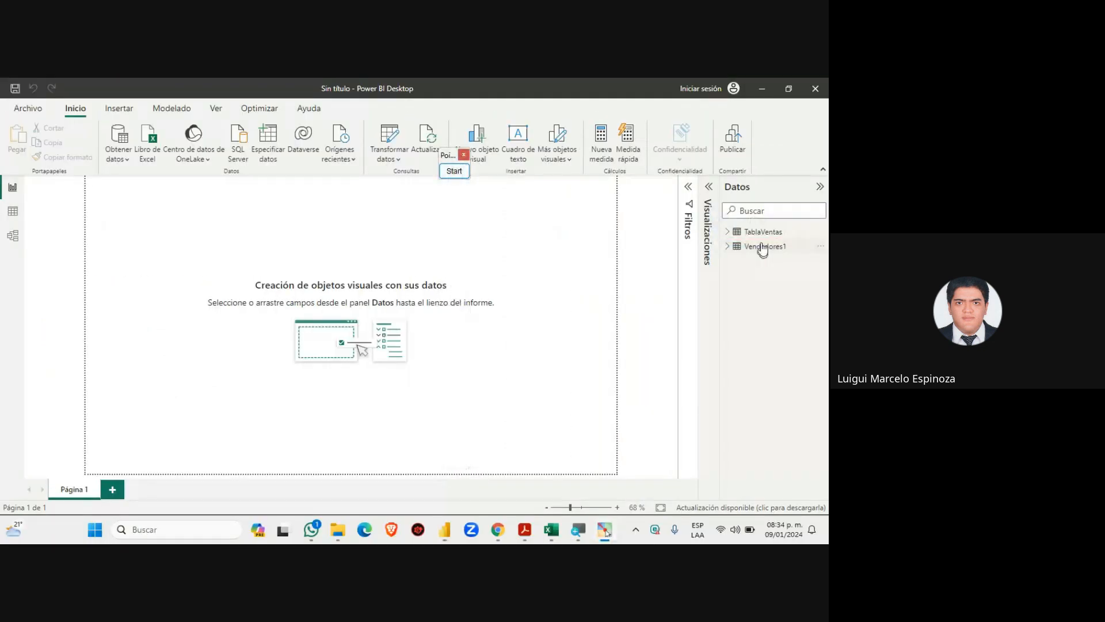
# Box the Table view icon and draw an arrow pointing to it, then clear the annotations
pyautogui.moveTo(454, 156); pyautogui.dragTo(788, 130)
pyautogui.click(791, 142)
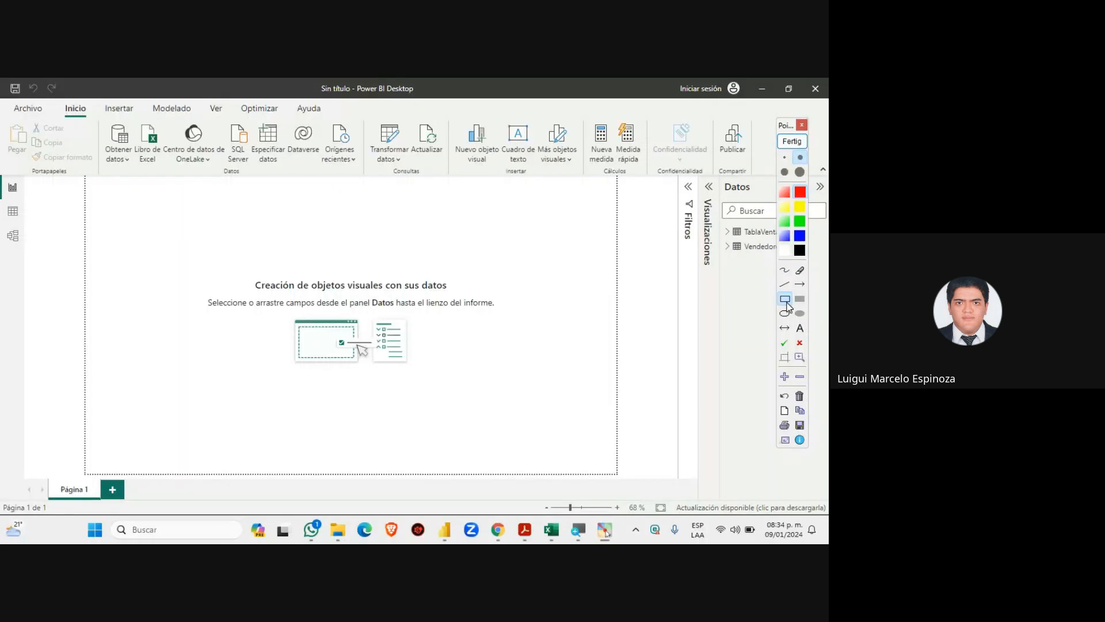
pyautogui.moveTo(1, 199); pyautogui.dragTo(27, 224)
pyautogui.click(800, 283)
pyautogui.moveTo(245, 222)
pyautogui.mouseDown()
pyautogui.moveTo(37, 224)
pyautogui.moveTo(28, 213)
pyautogui.mouseUp()
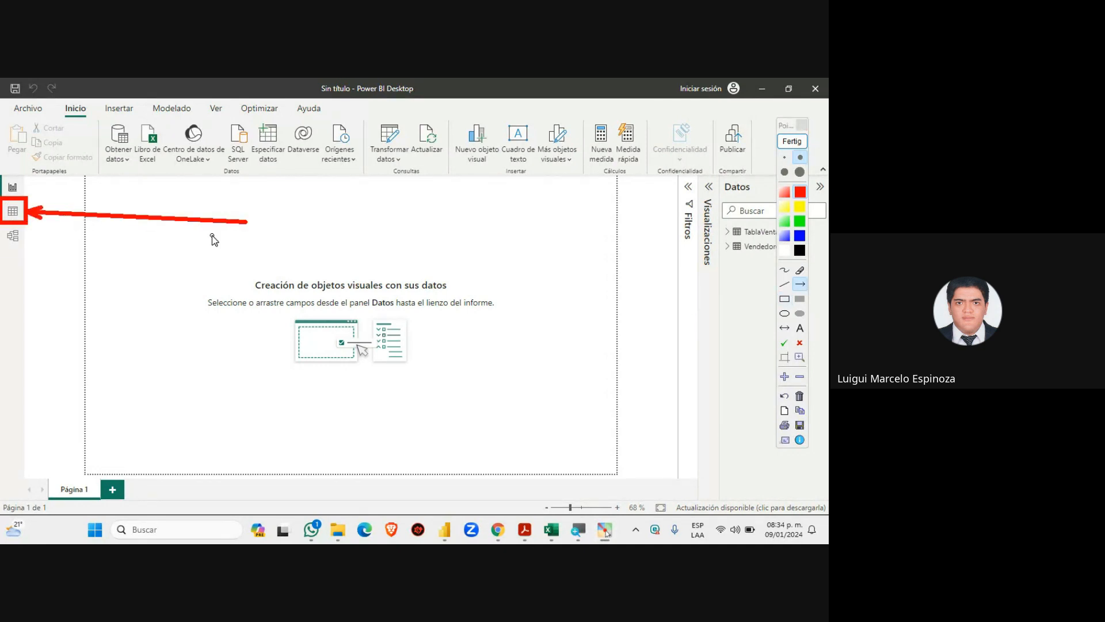
pyautogui.click(792, 142)
# Switch to Table view and display the TablaVentas rows, scrolling right through its columns
pyautogui.click(8, 218)
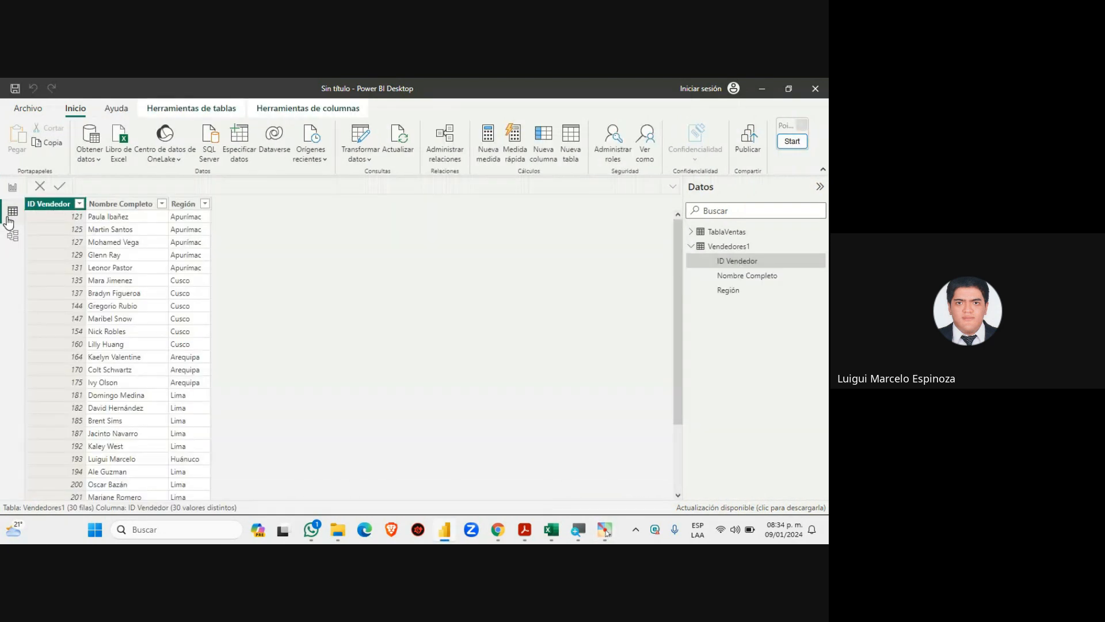
pyautogui.click(711, 248)
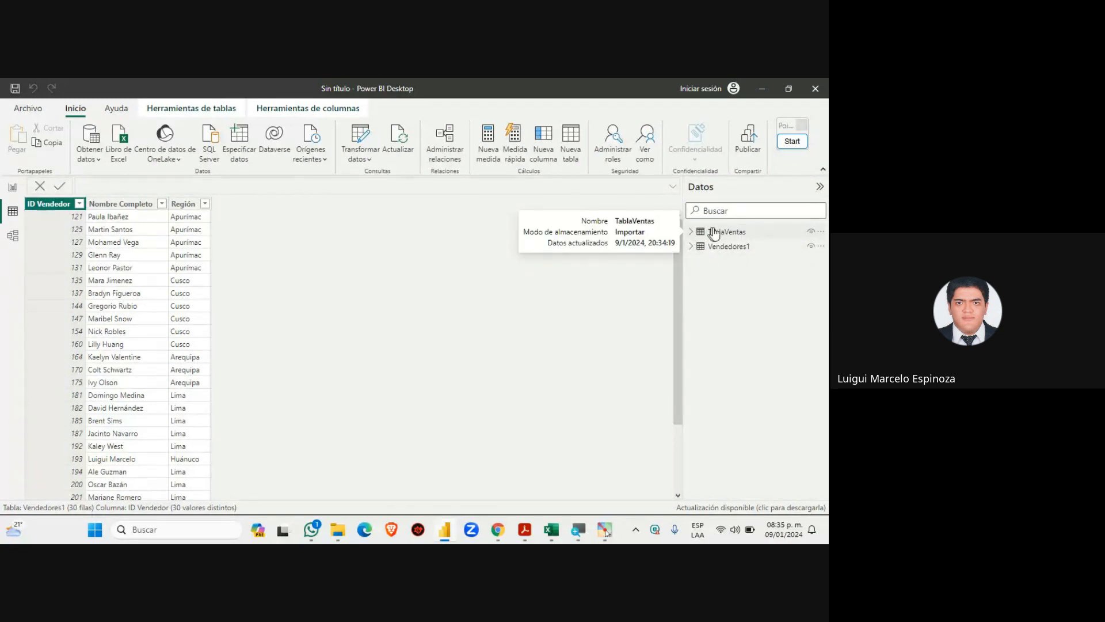
pyautogui.click(720, 232)
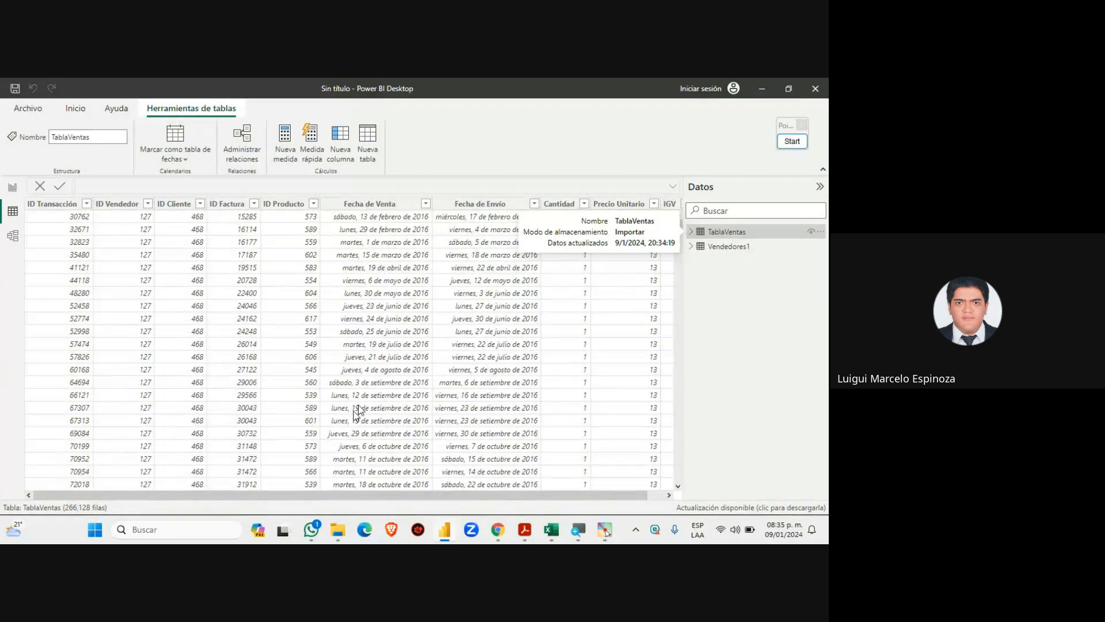
pyautogui.hscroll(1, 494, 487)
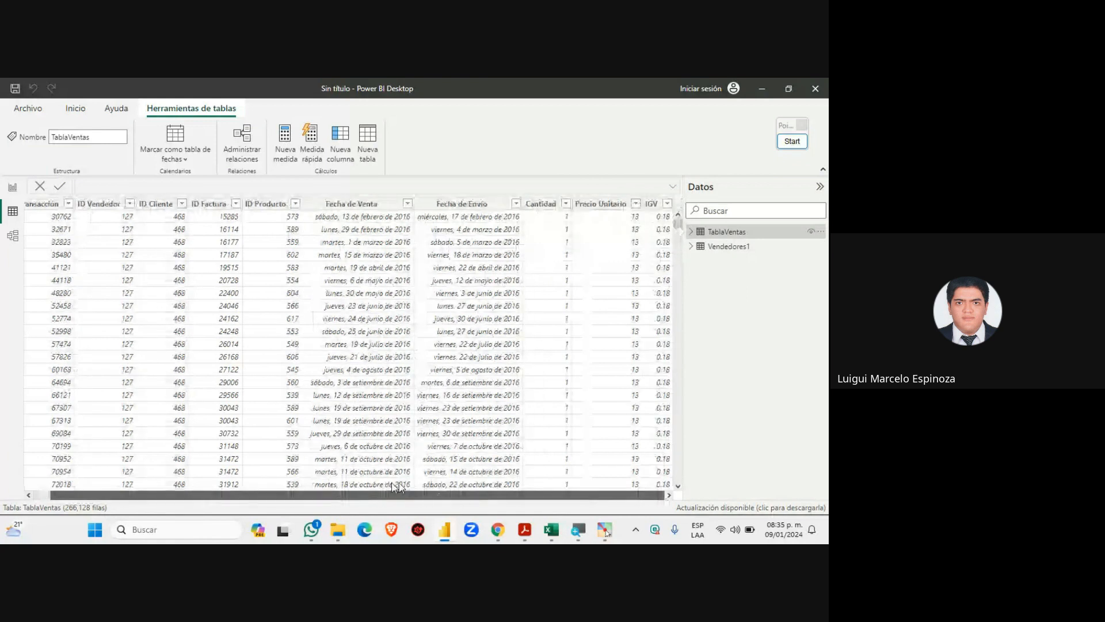
# Switch between the Meet call, the Excel vendors sheet, and Power BI Desktop
pyautogui.moveTo(497, 534)
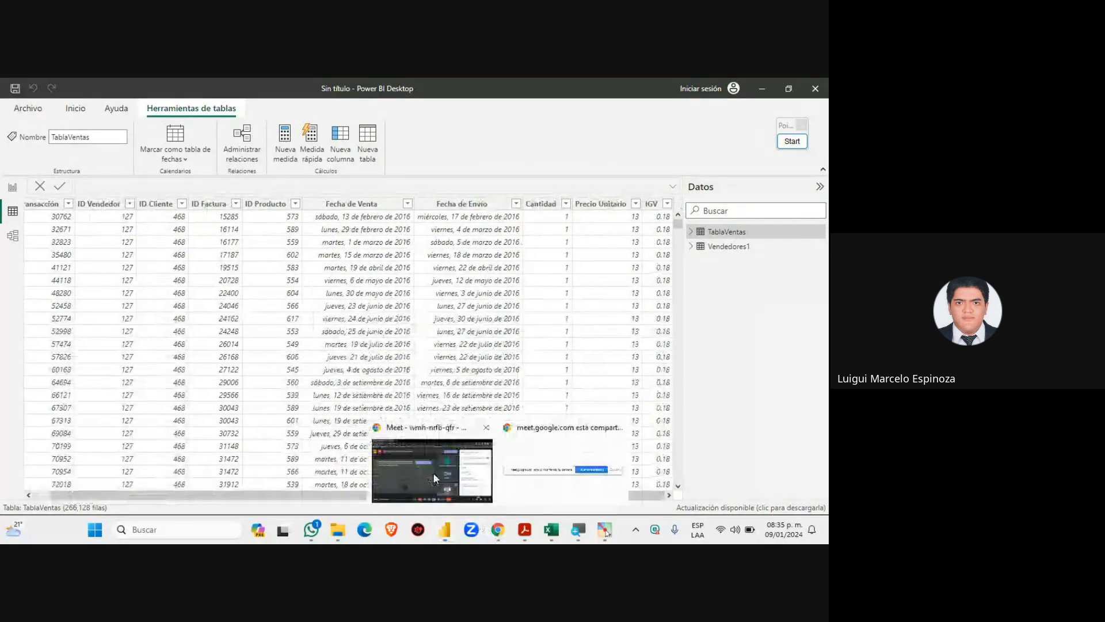
pyautogui.click(434, 461)
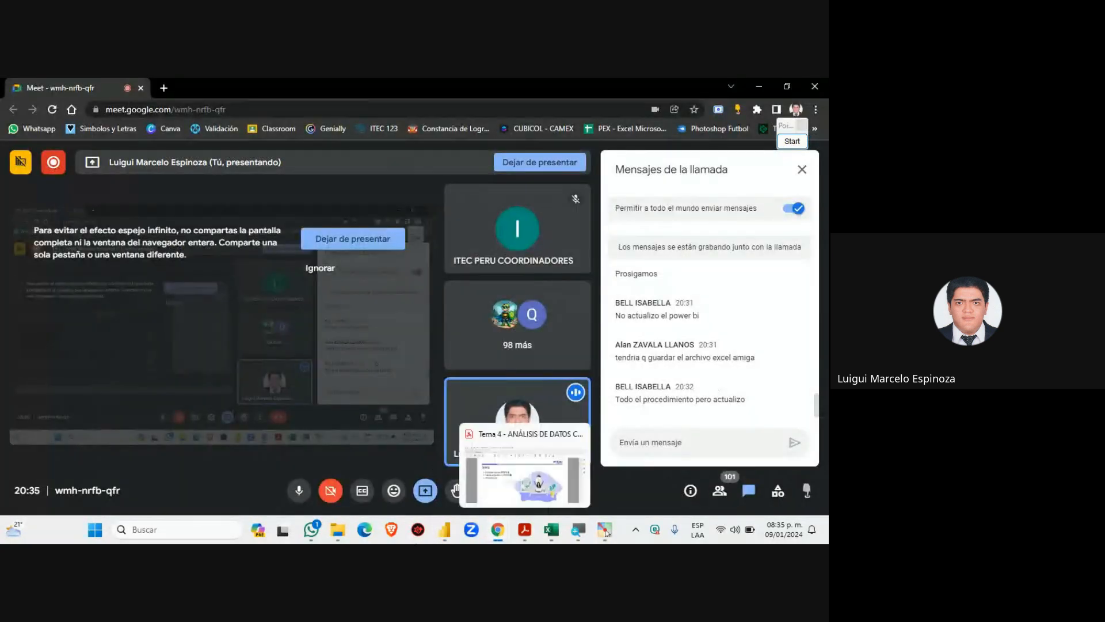
pyautogui.click(445, 529)
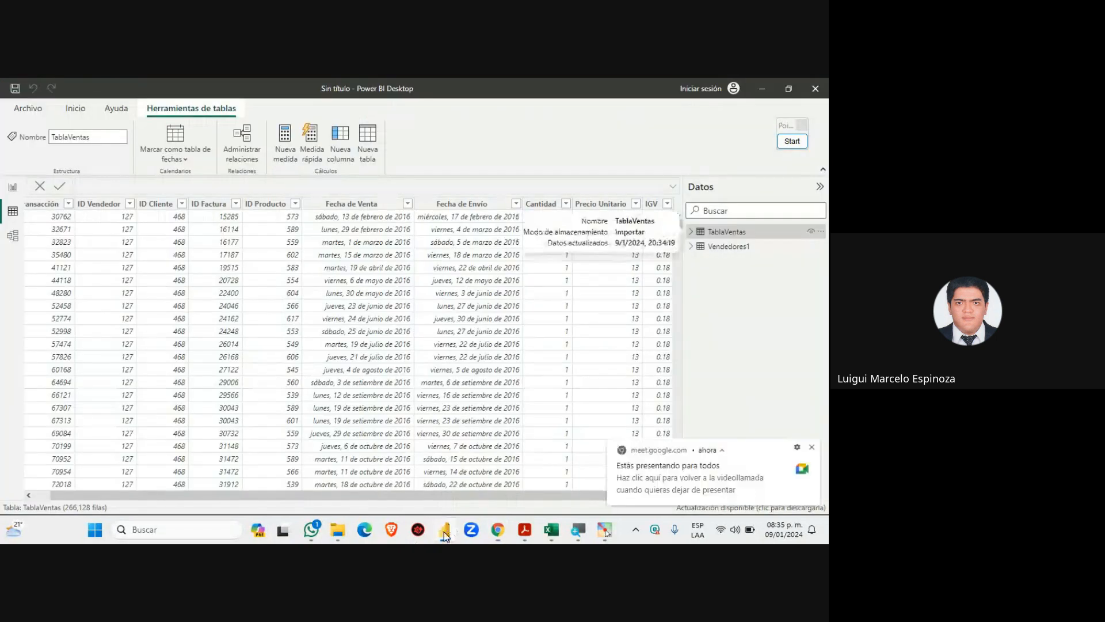
pyautogui.click(448, 527)
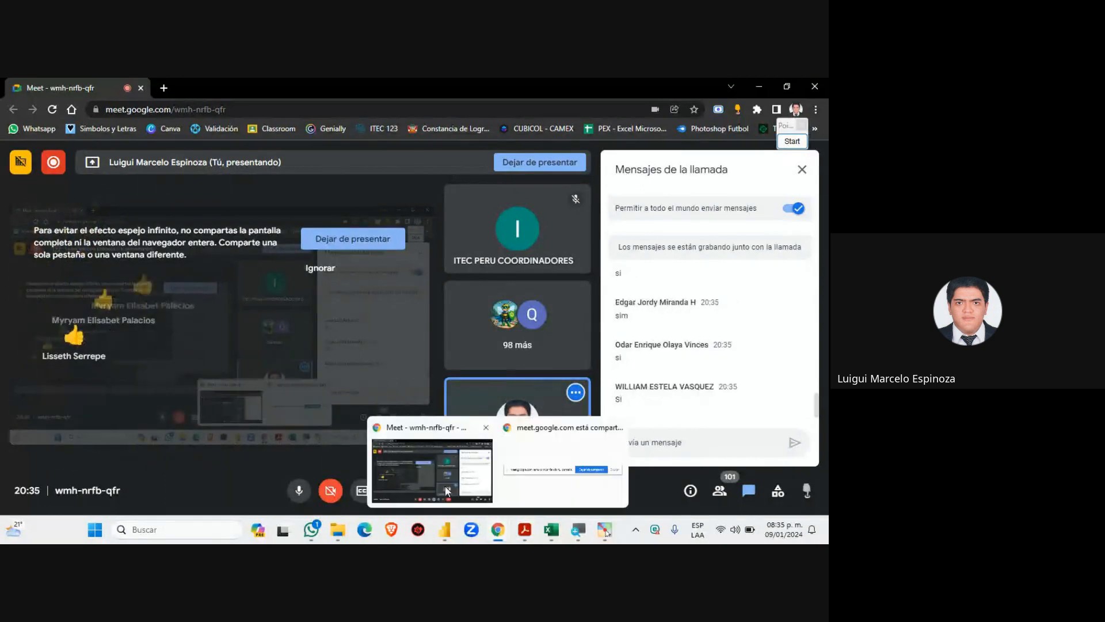
pyautogui.click(496, 536)
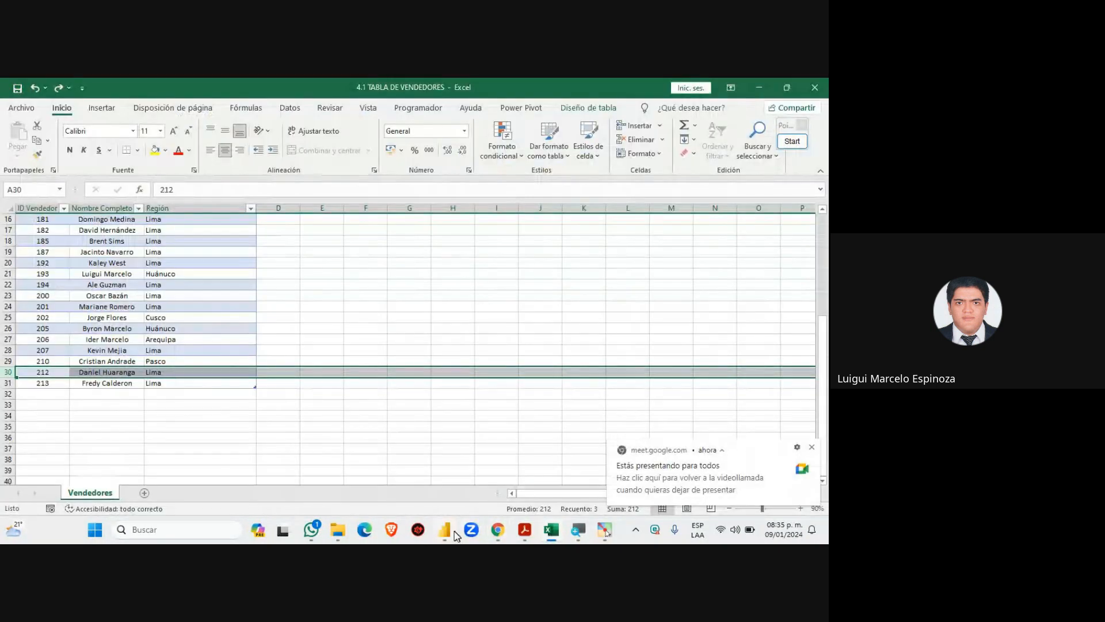
pyautogui.click(445, 529)
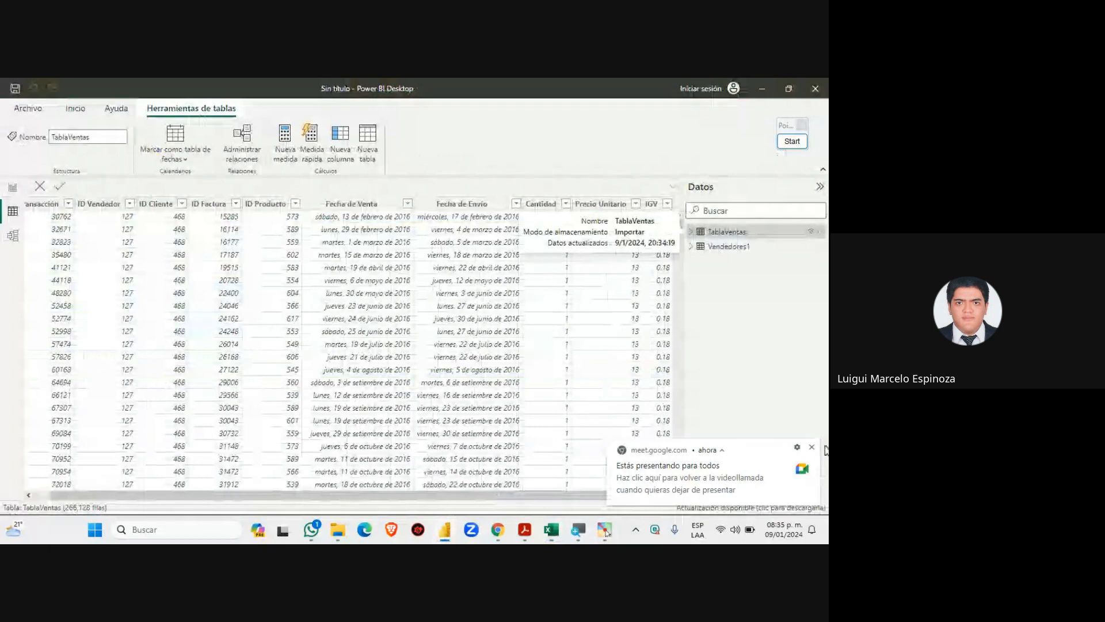
# Dismiss the presenting notice and sort TablaVentas ascending by ID Transacción, starting at 24078
pyautogui.click(812, 446)
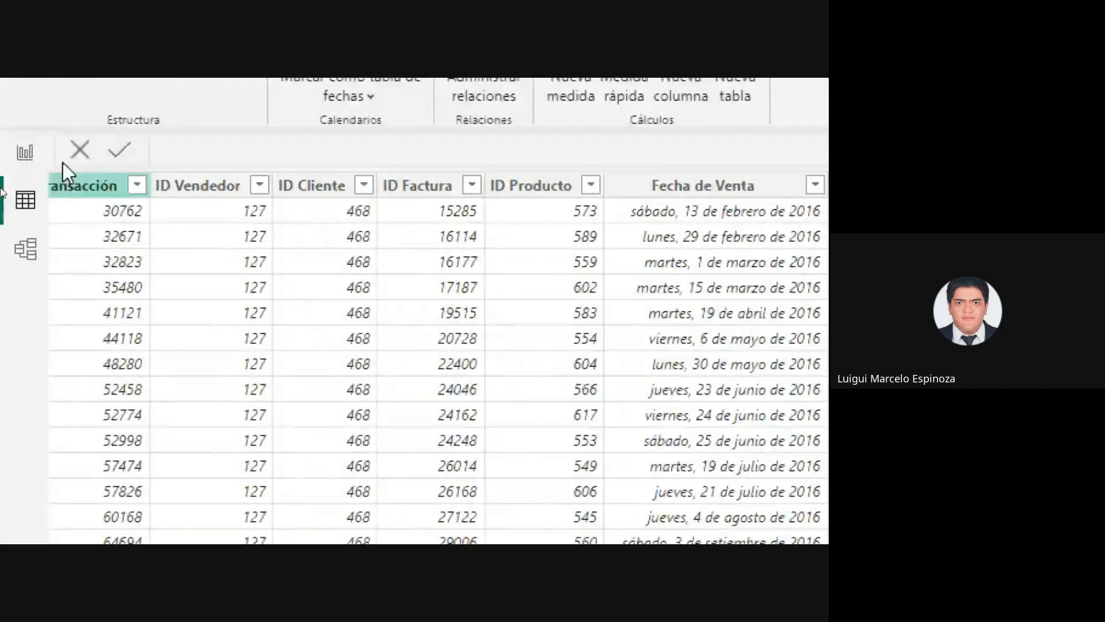
pyautogui.click(123, 185)
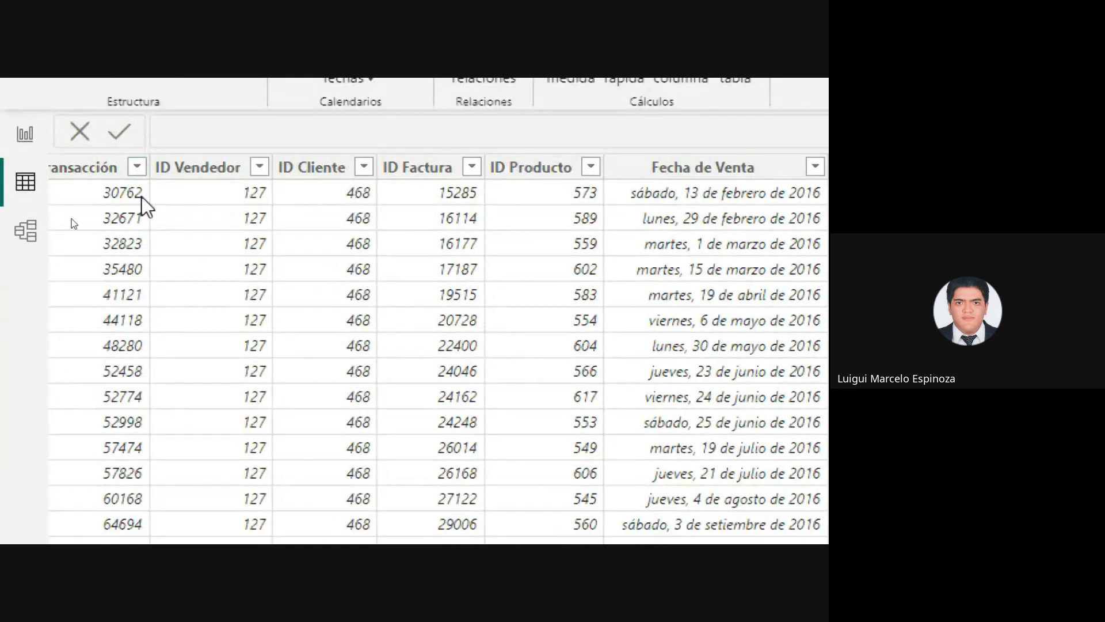
pyautogui.click(138, 168)
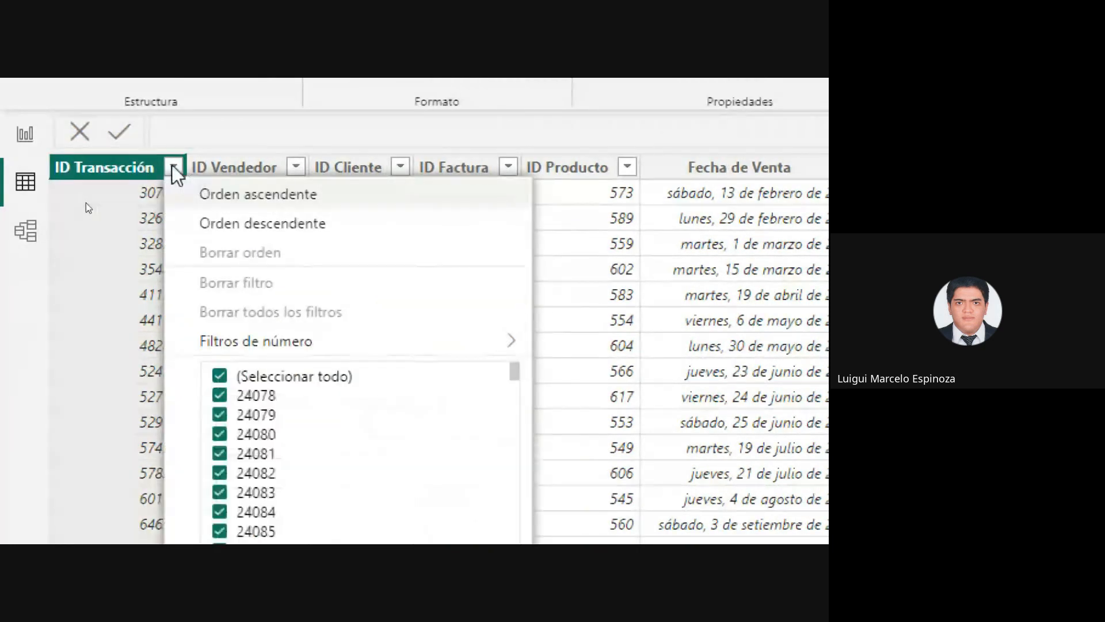
pyautogui.click(173, 167)
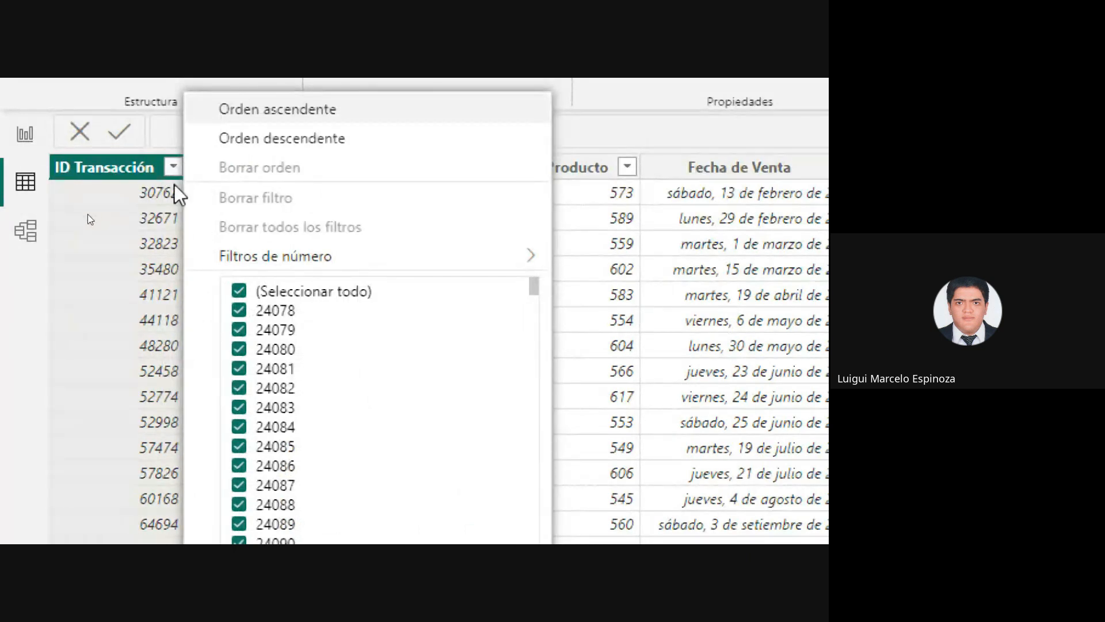
pyautogui.click(172, 168)
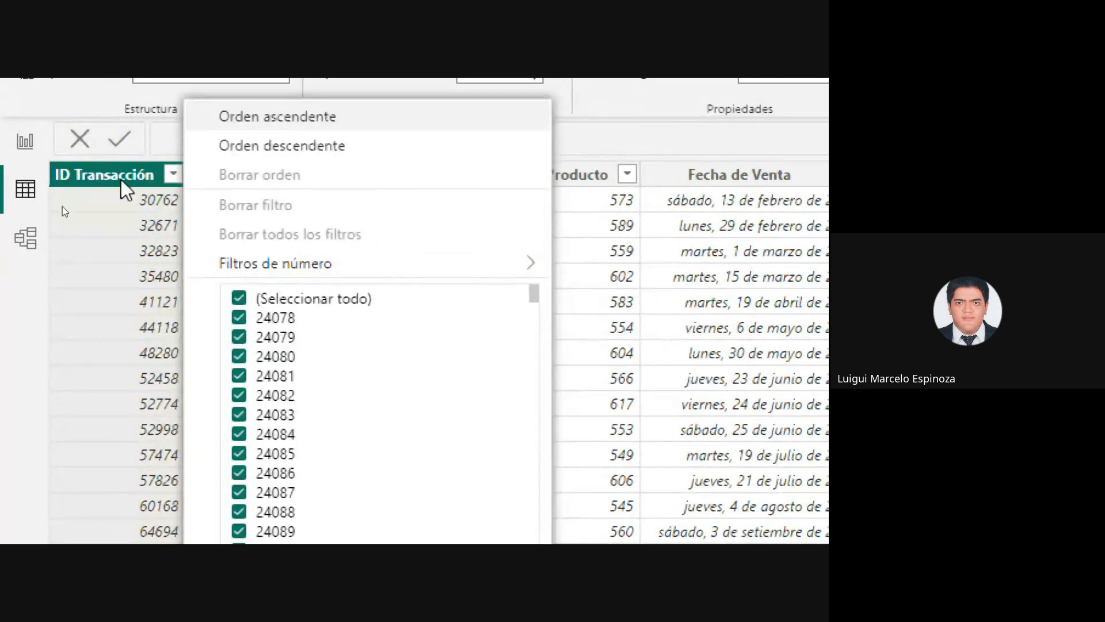
pyautogui.click(176, 177)
pyautogui.click(271, 121)
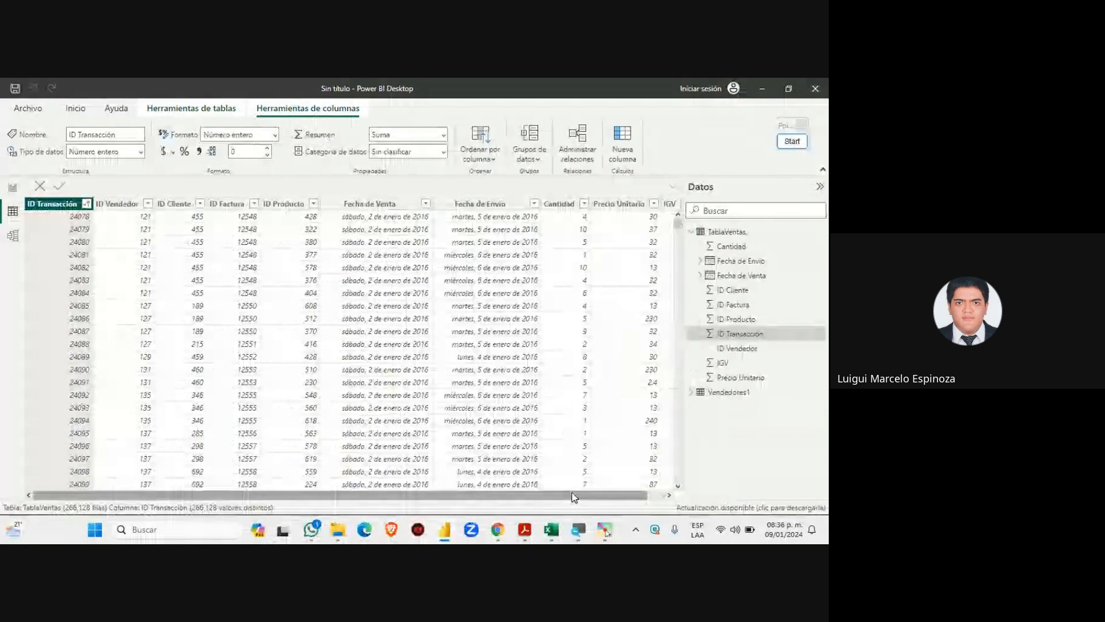
# Scroll the sorted table right to the IGV column, then switch to the Google Meet call
pyautogui.moveTo(572, 495); pyautogui.dragTo(689, 498)
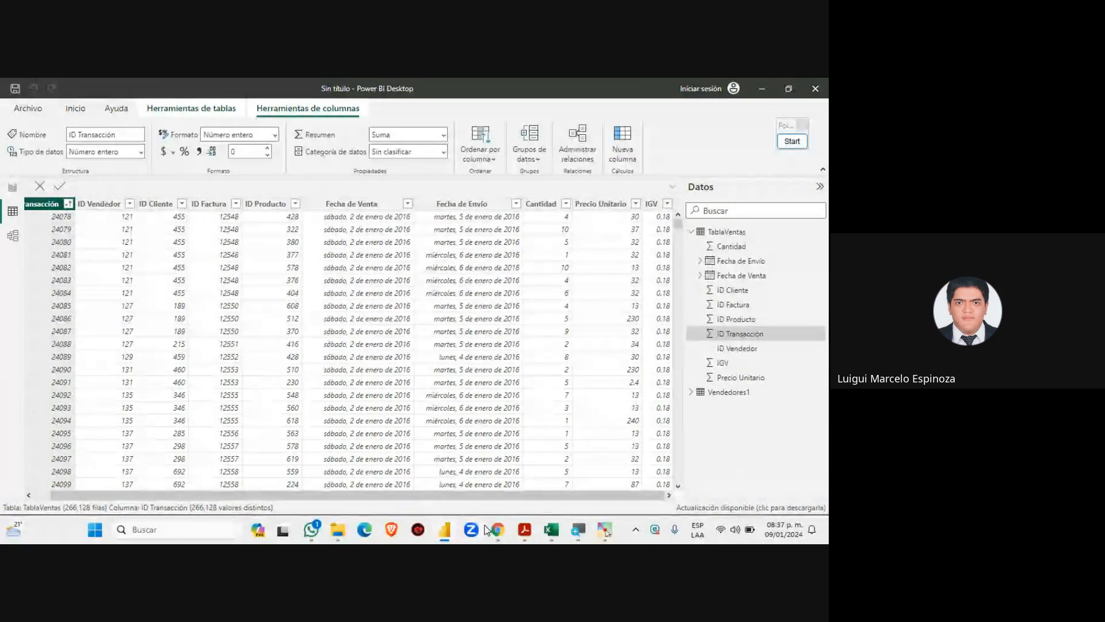
pyautogui.moveTo(489, 525)
pyautogui.click(434, 479)
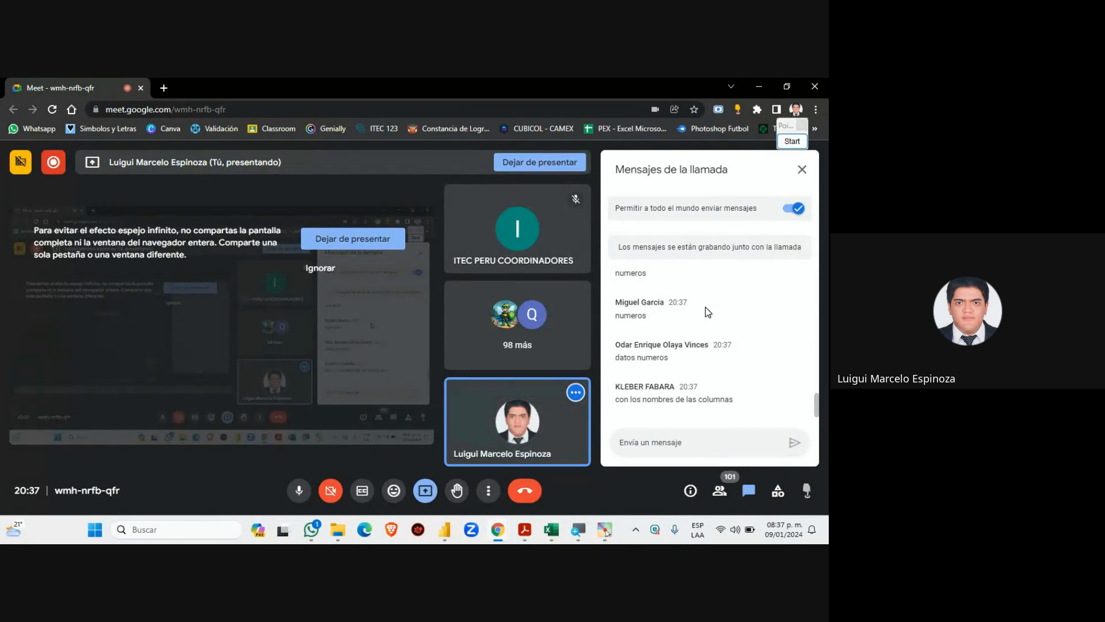
pyautogui.moveTo(493, 540)
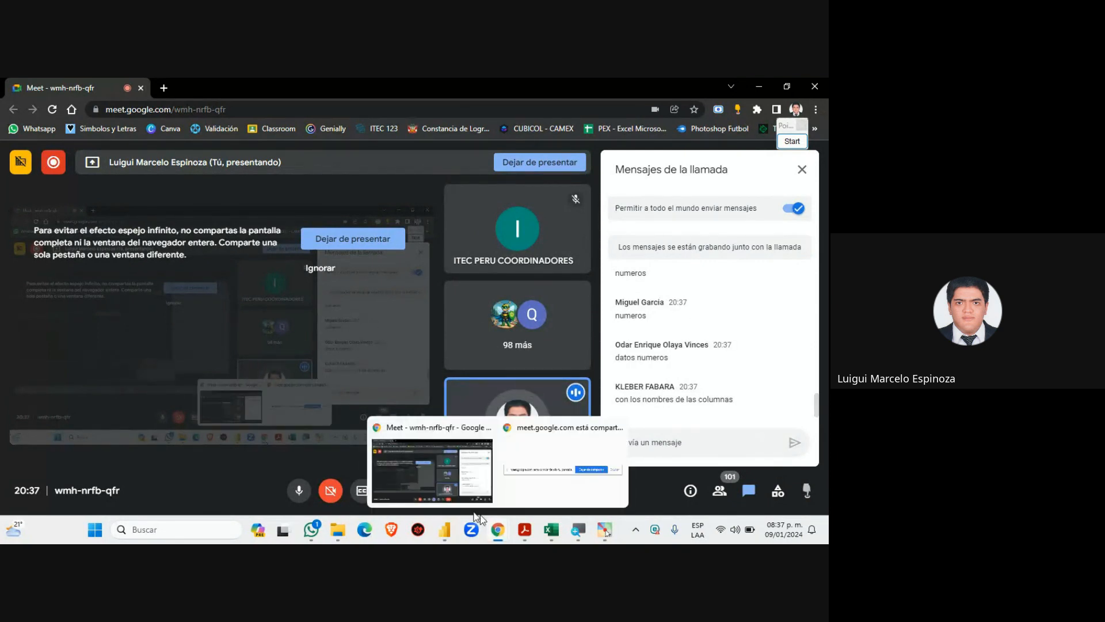
pyautogui.click(448, 535)
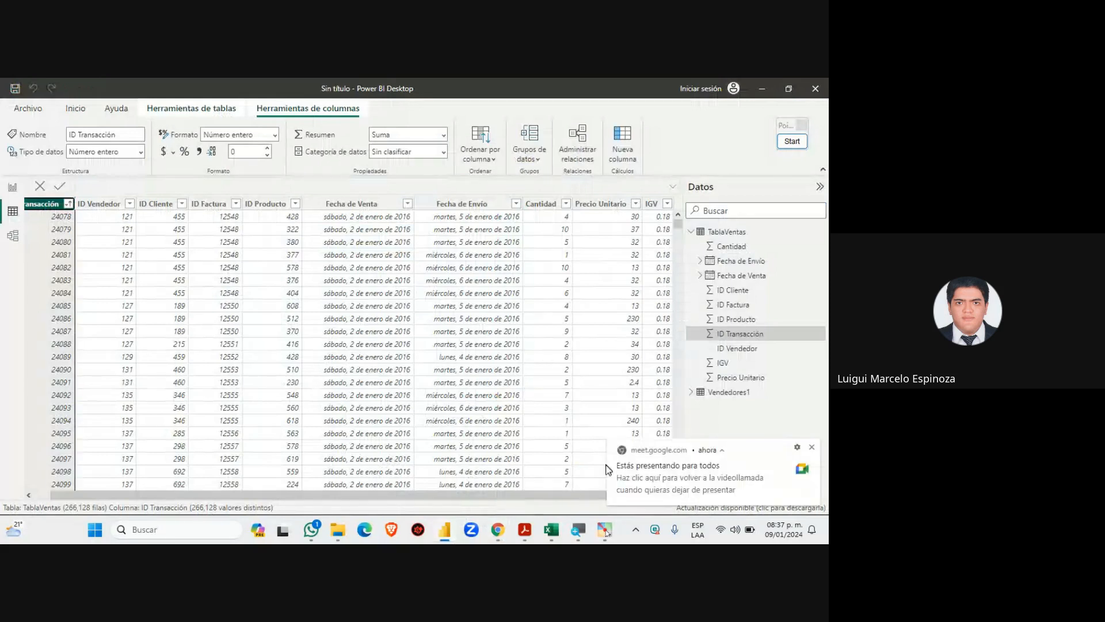
pyautogui.click(813, 448)
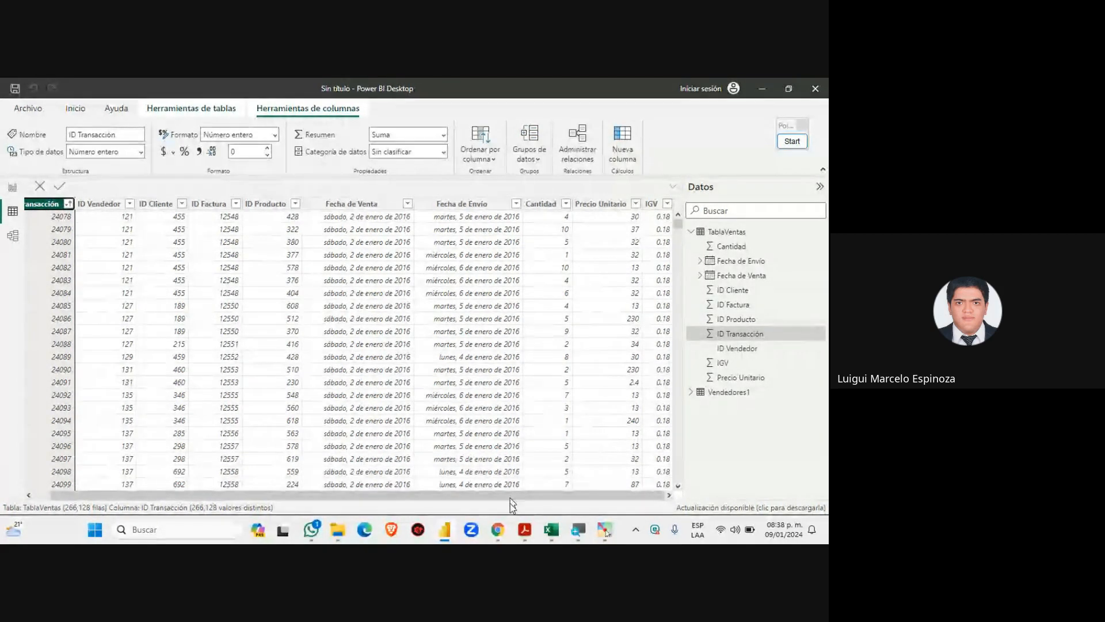
pyautogui.moveTo(497, 529)
pyautogui.click(449, 482)
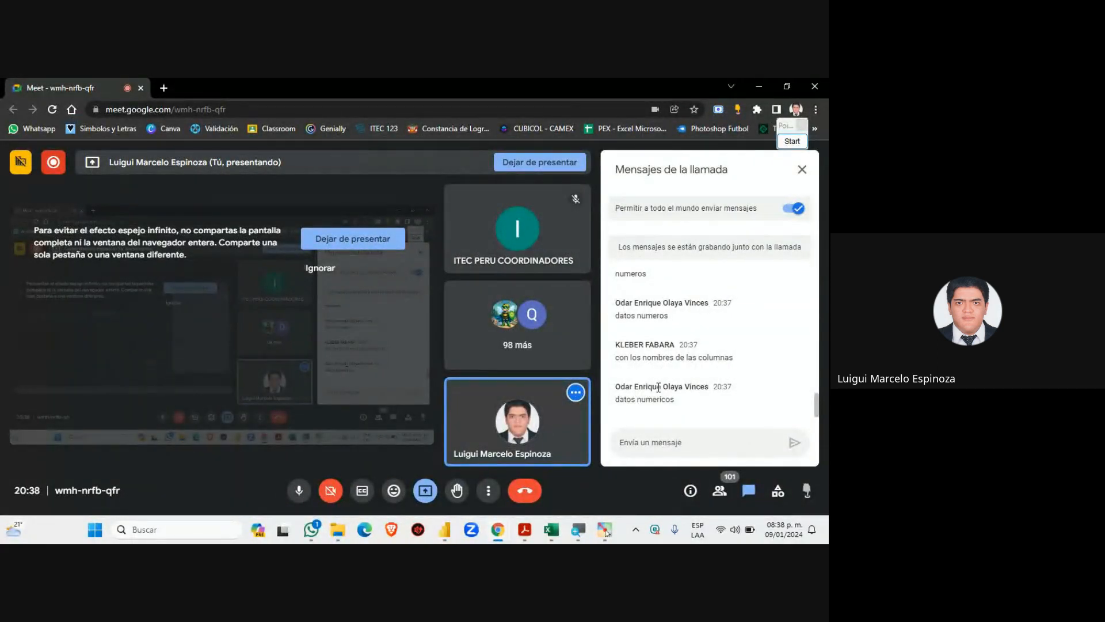
pyautogui.click(552, 530)
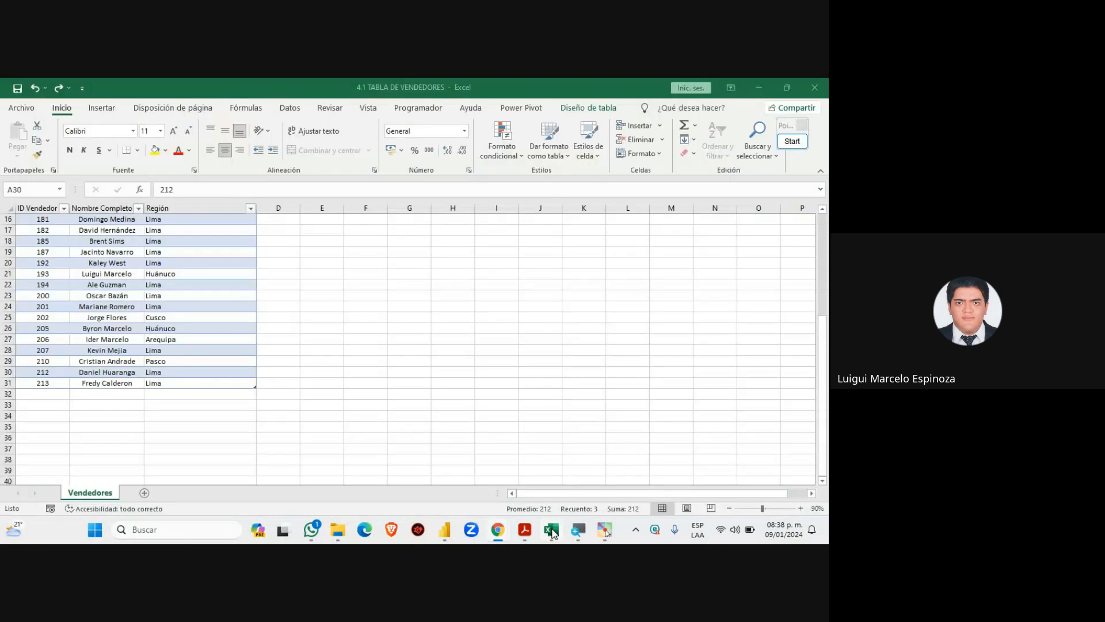
pyautogui.click(444, 530)
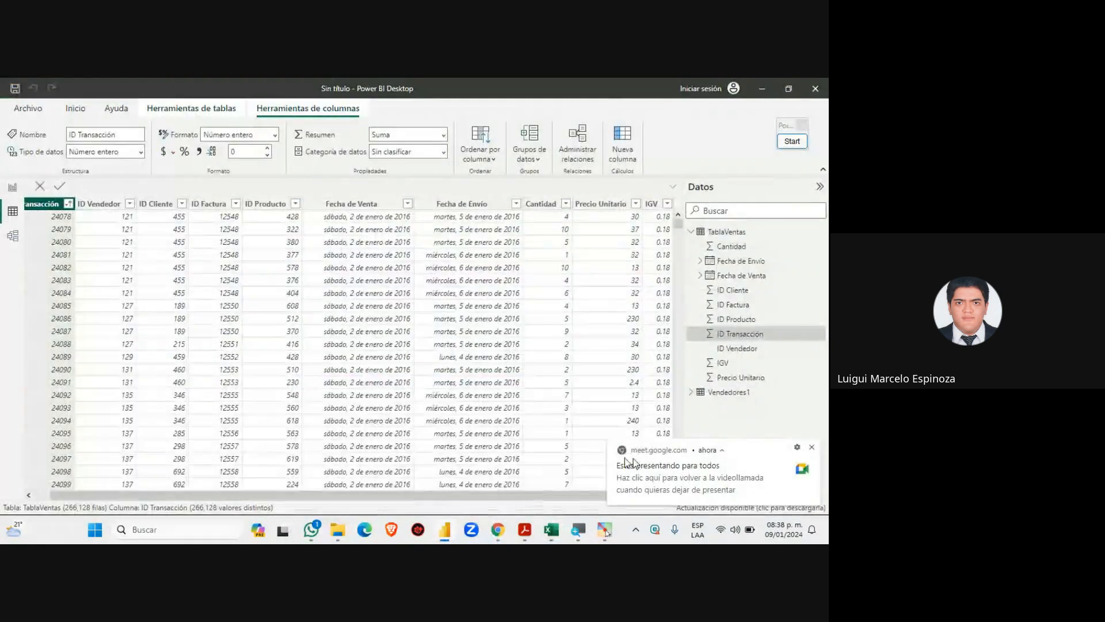
pyautogui.click(812, 449)
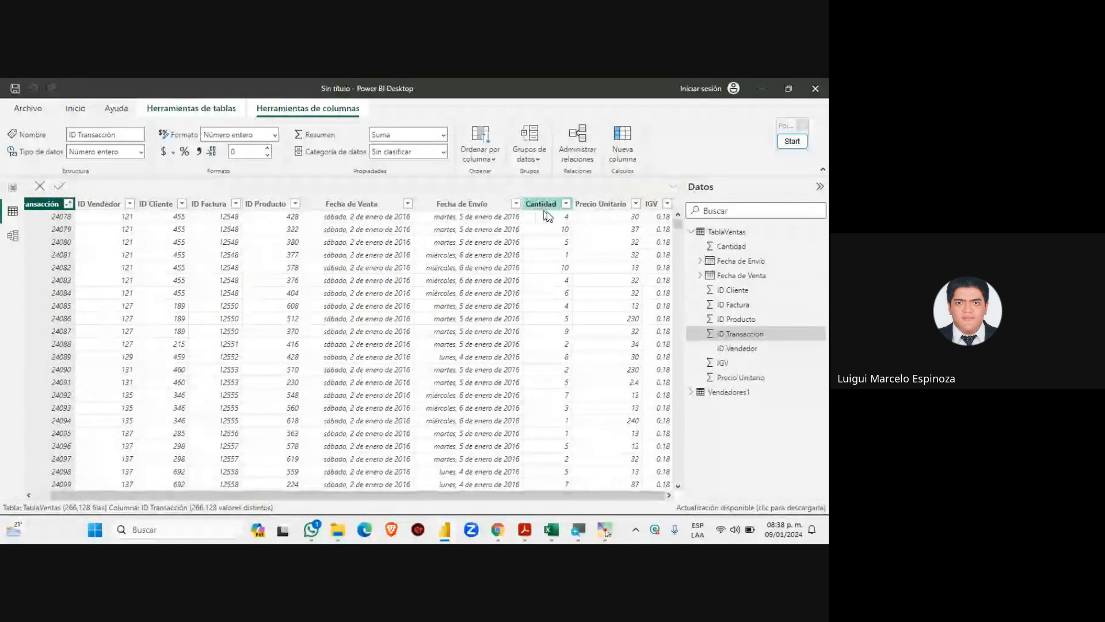
pyautogui.moveTo(499, 535)
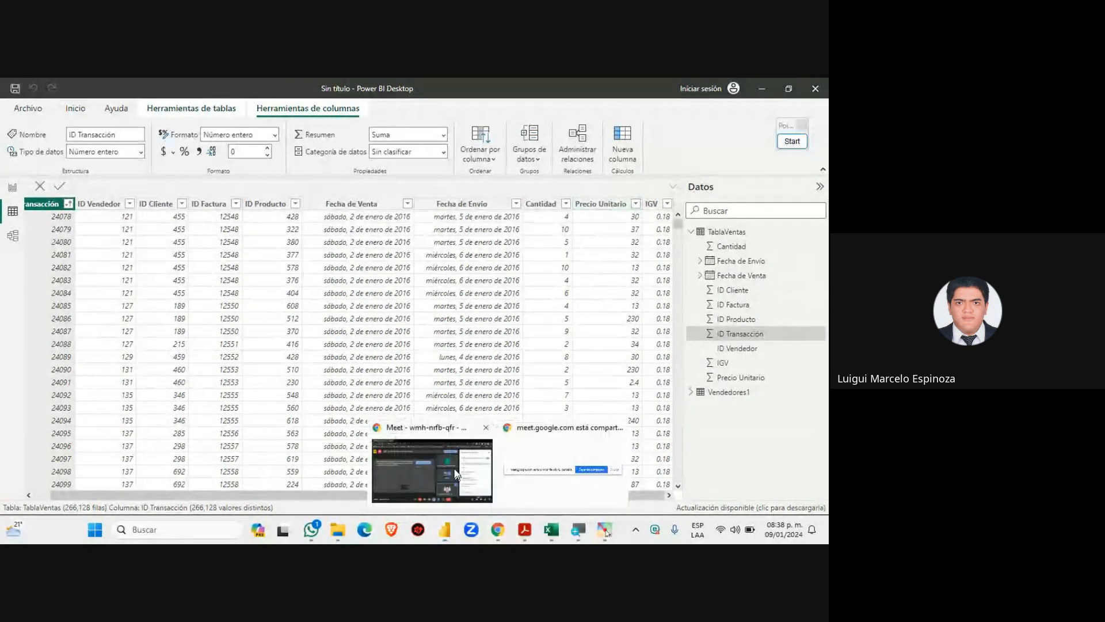
pyautogui.click(461, 465)
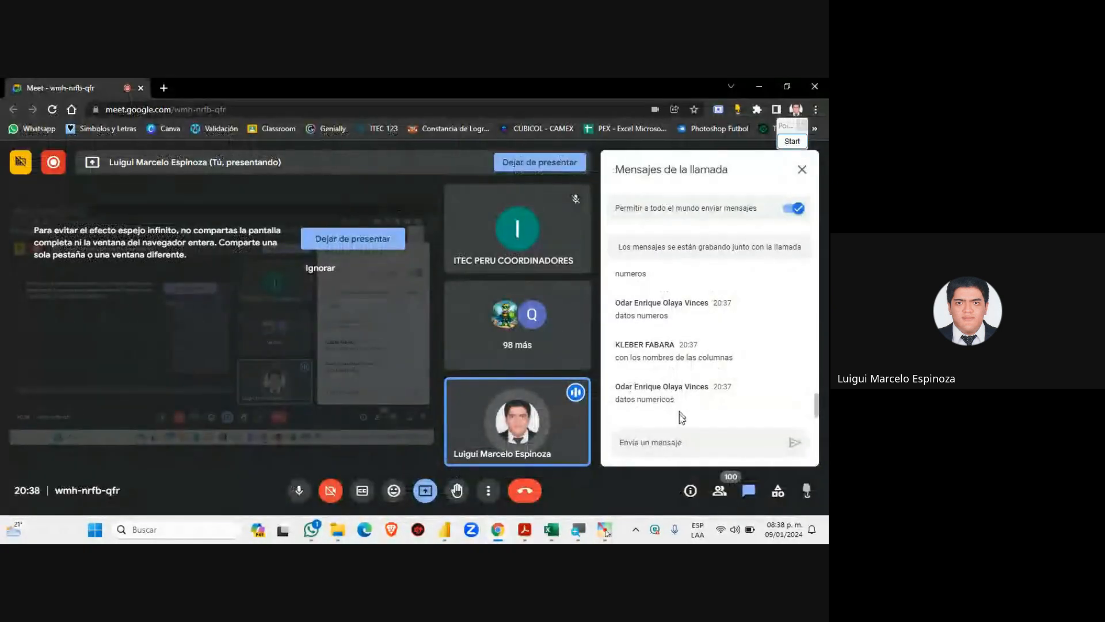
pyautogui.click(447, 520)
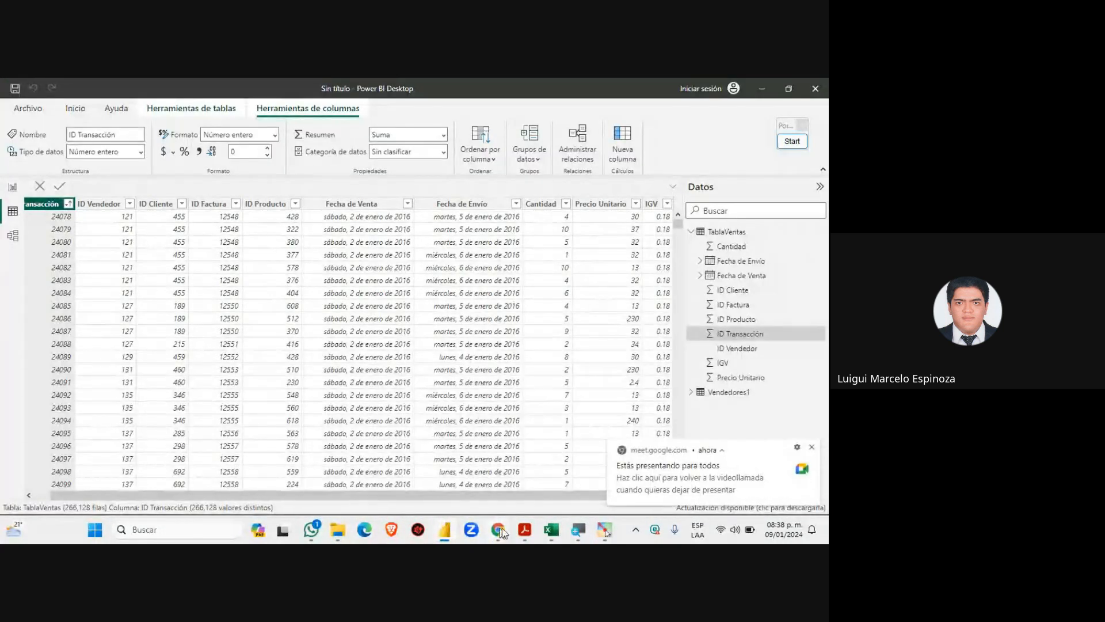
pyautogui.moveTo(502, 528)
pyautogui.click(460, 479)
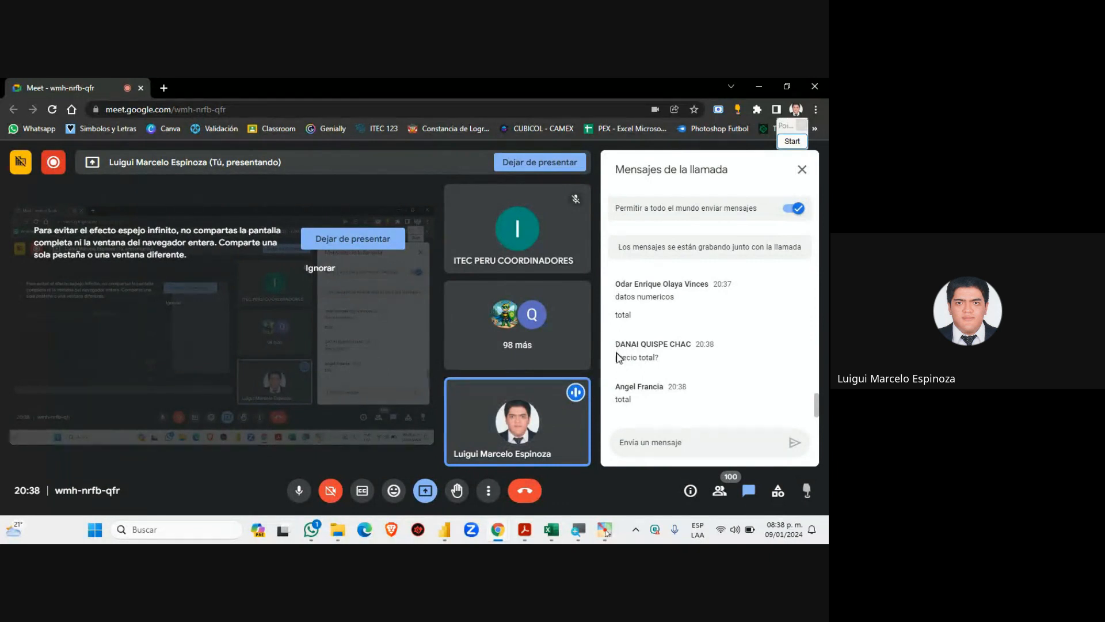
# Highlight the 'precio total?' chat question, then switch to the Power BI sales table
pyautogui.moveTo(614, 358); pyautogui.dragTo(661, 359)
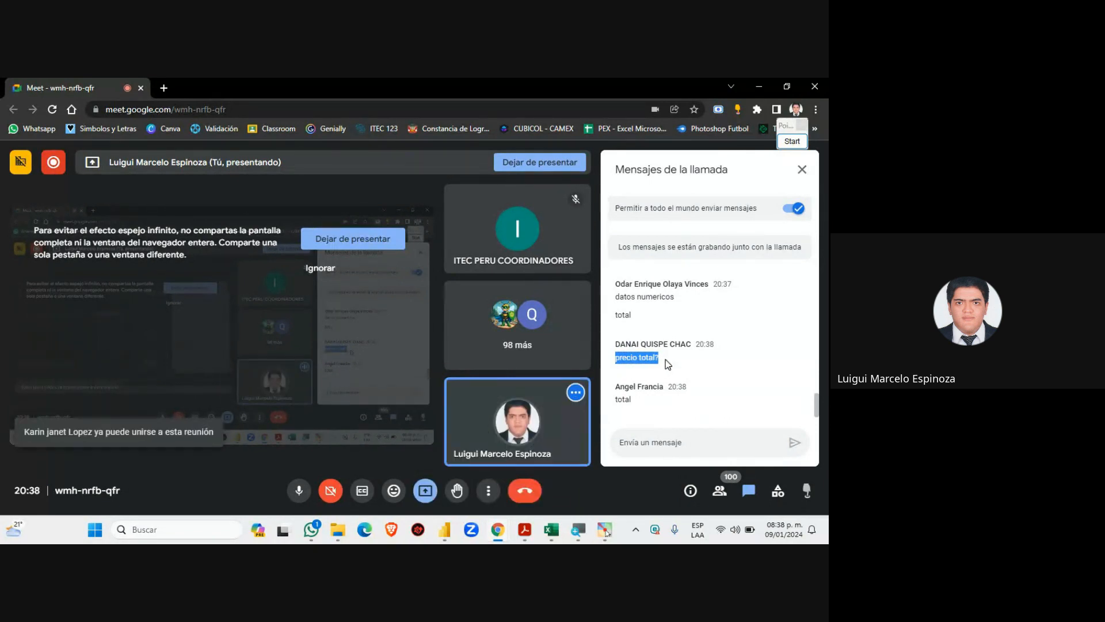
pyautogui.moveTo(667, 359); pyautogui.dragTo(611, 366)
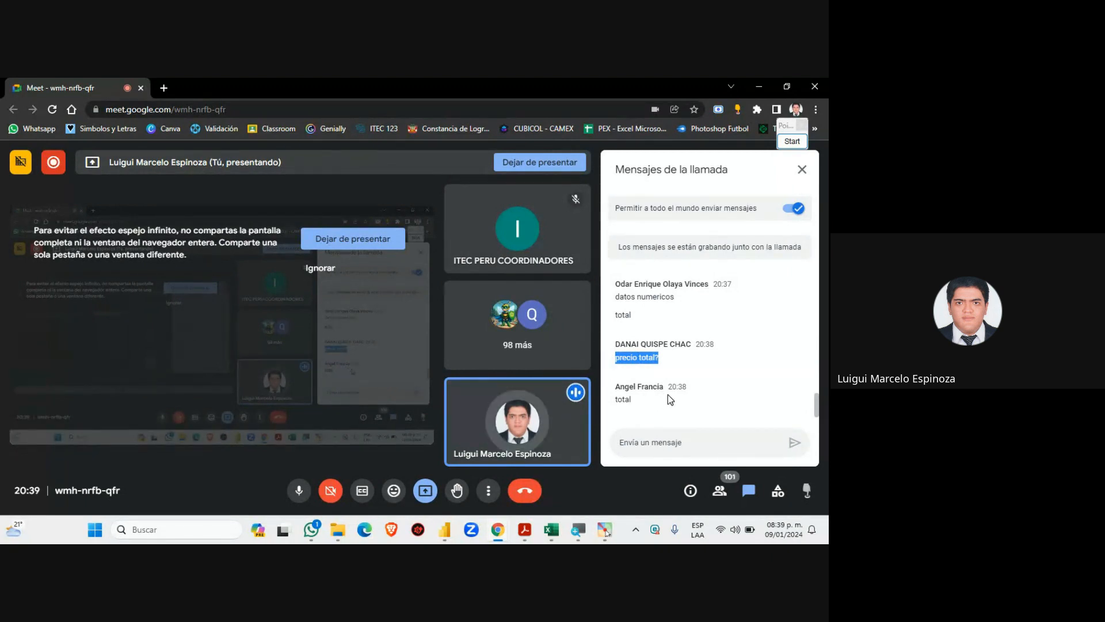
pyautogui.click(686, 360)
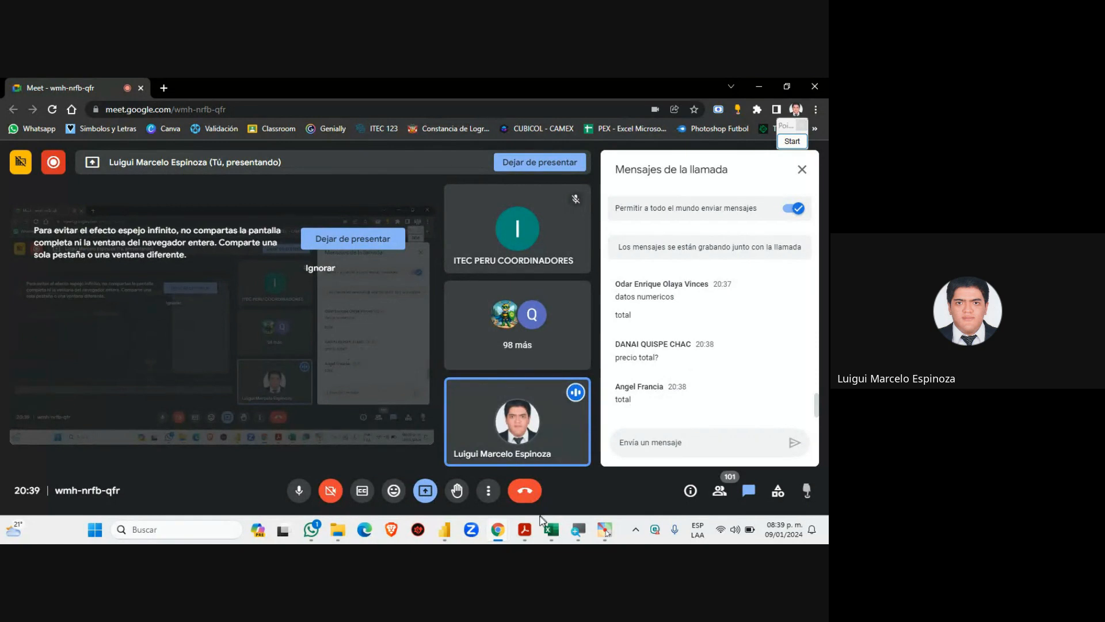
pyautogui.click(444, 529)
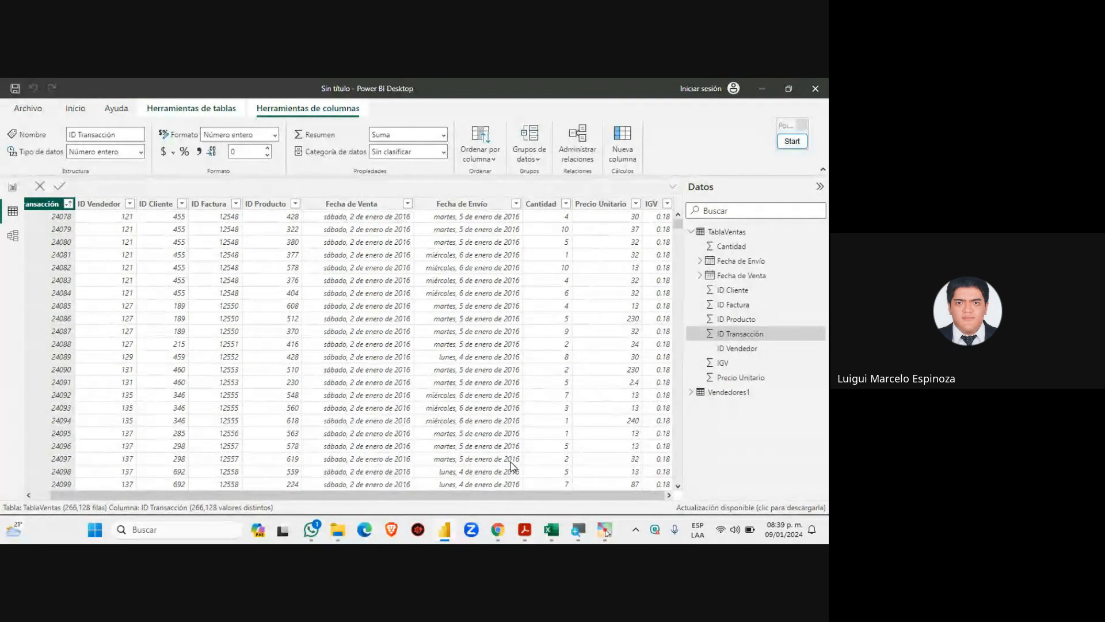
# Read through the Meet chat replies like 'mas el igv', then return to Power BI
pyautogui.click(502, 534)
pyautogui.click(448, 472)
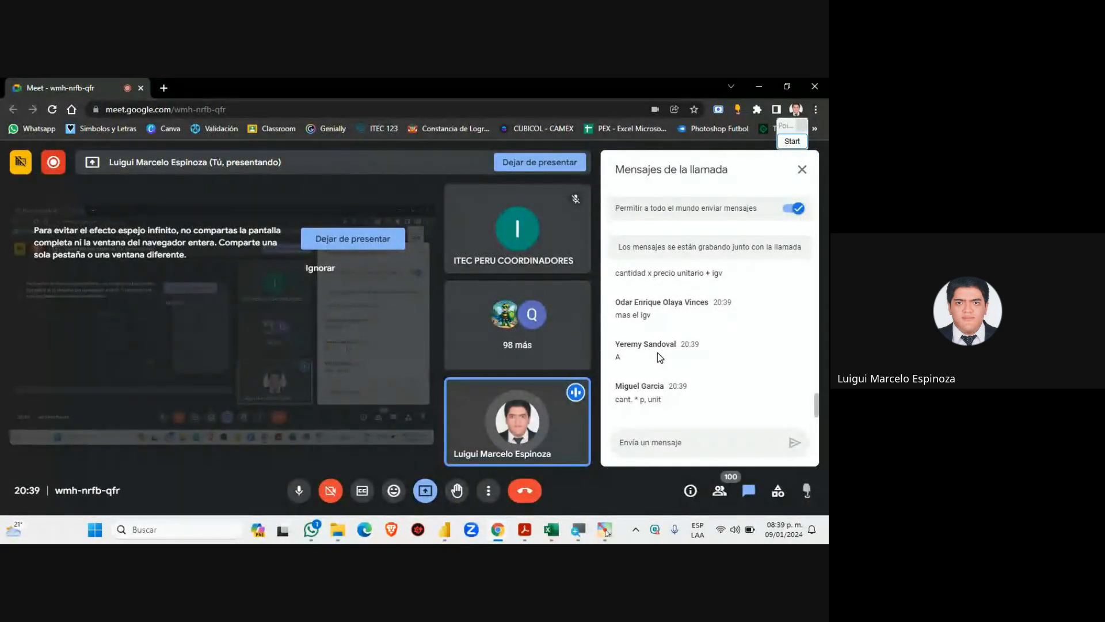
pyautogui.scroll(1, 657, 353)
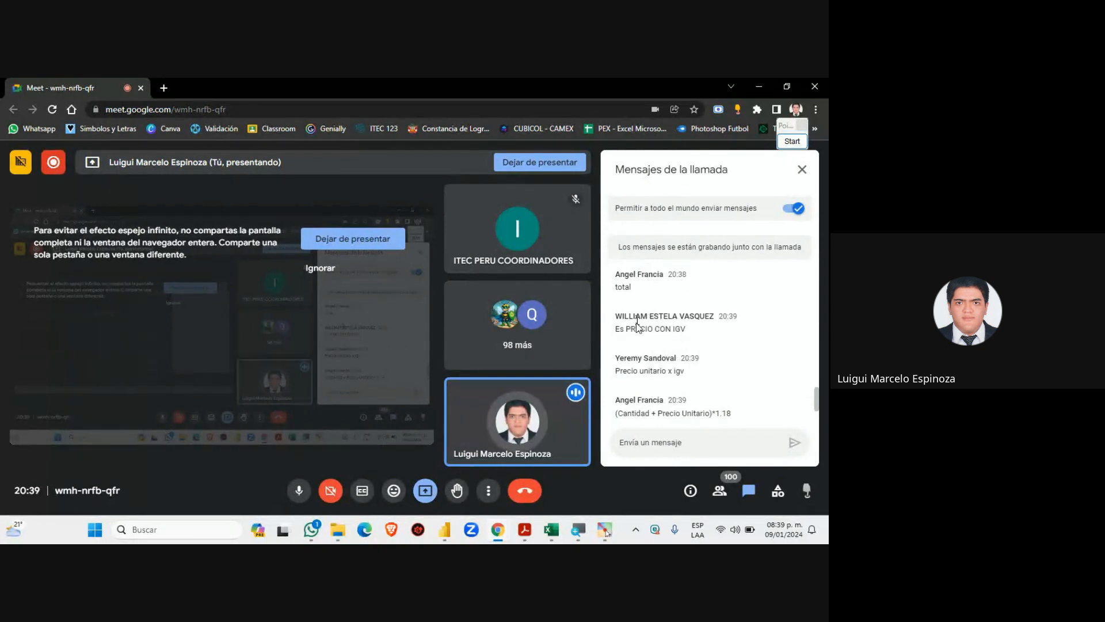
pyautogui.scroll(1, 637, 339)
pyautogui.scroll(-3, 636, 339)
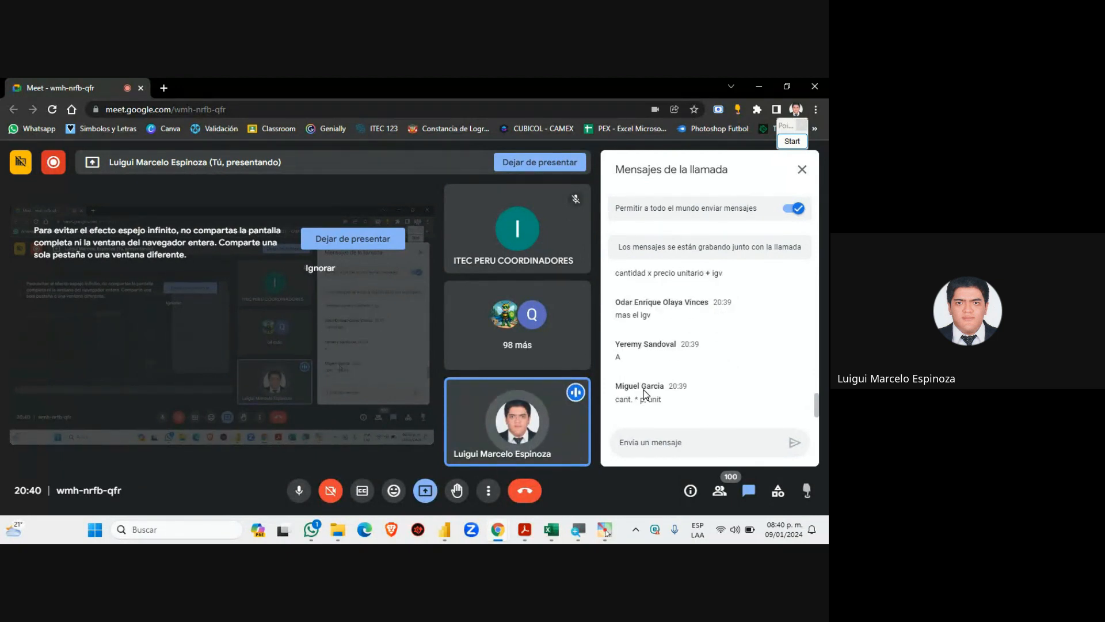
pyautogui.scroll(3, 645, 395)
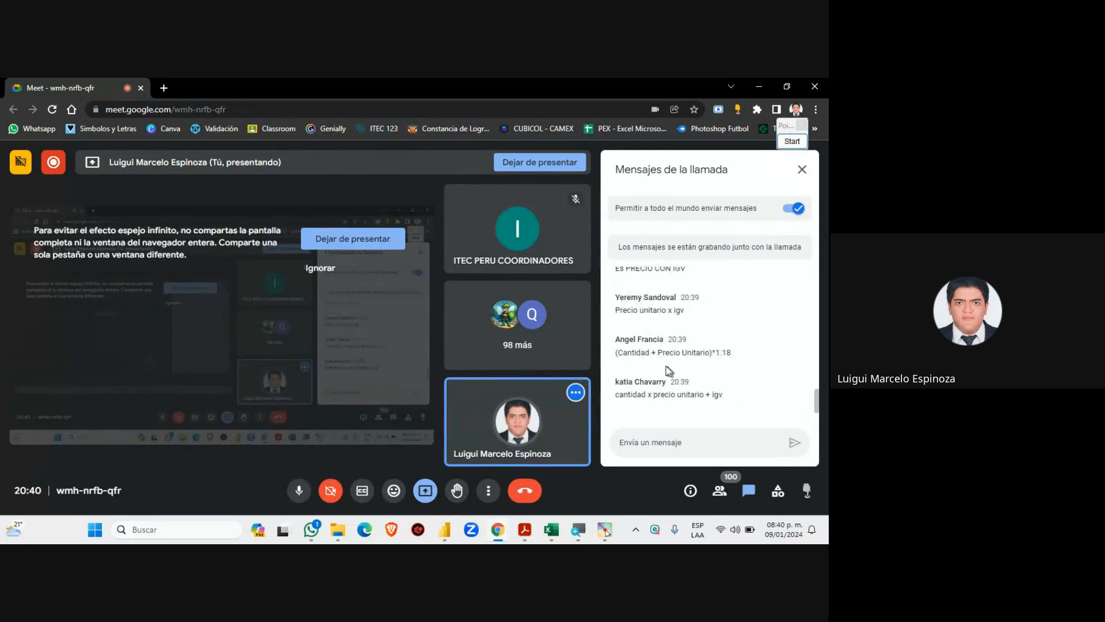
pyautogui.scroll(2, 633, 323)
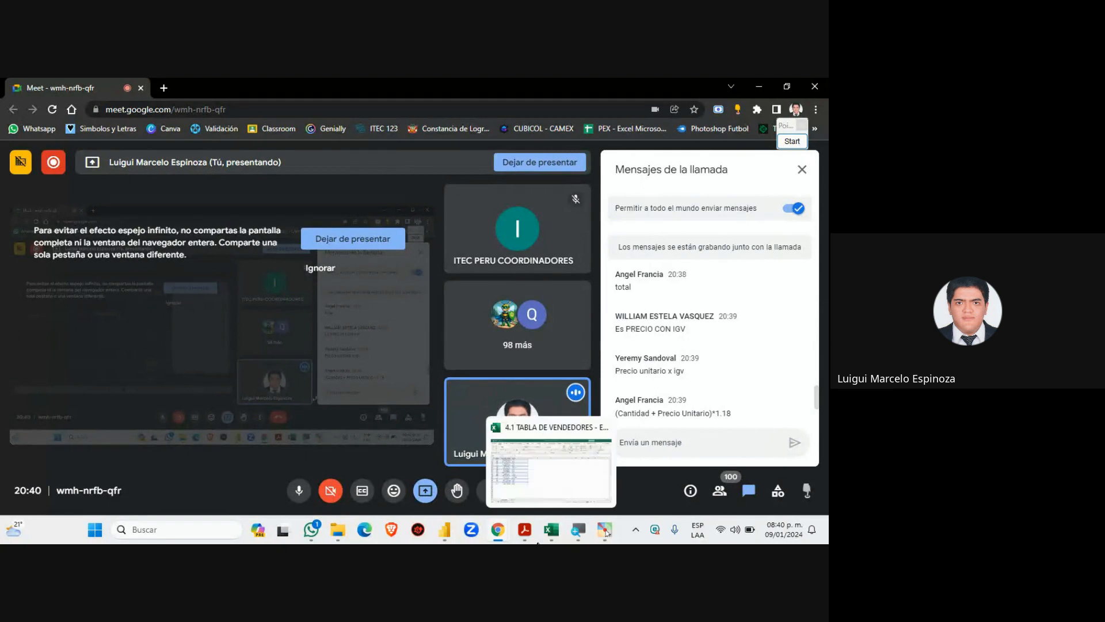
pyautogui.moveTo(524, 530)
pyautogui.click(445, 529)
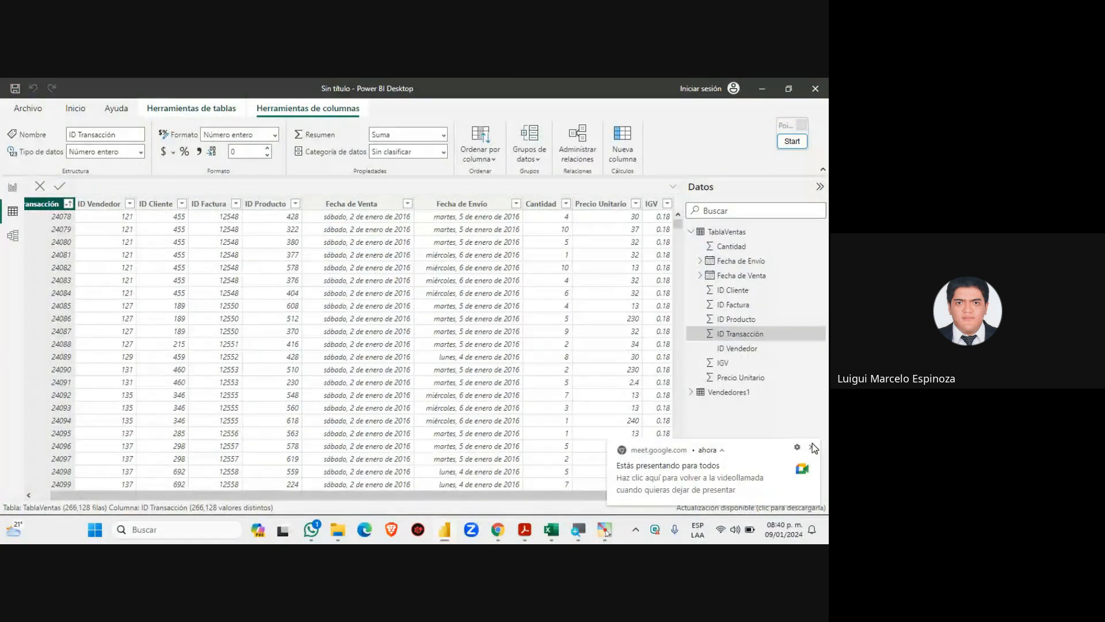
# Close the 'Estás presentando para todos' screen-sharing notification
pyautogui.click(812, 447)
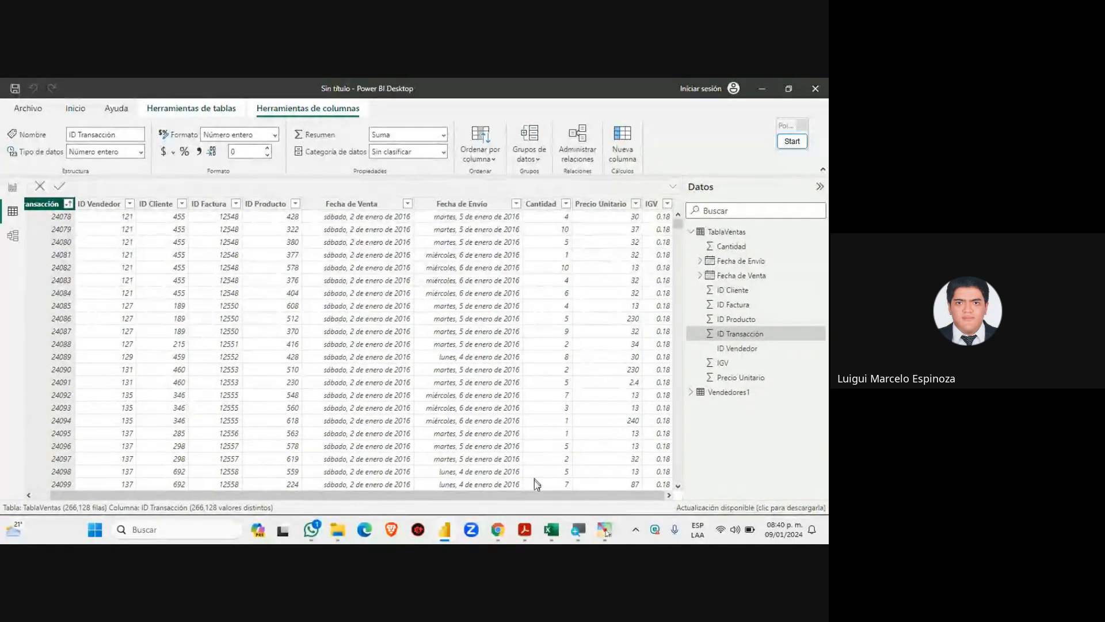
# Scroll the Meet chat to the 'Que significa igv?' question and its replies, then return to Power BI
pyautogui.moveTo(498, 529)
pyautogui.click(468, 466)
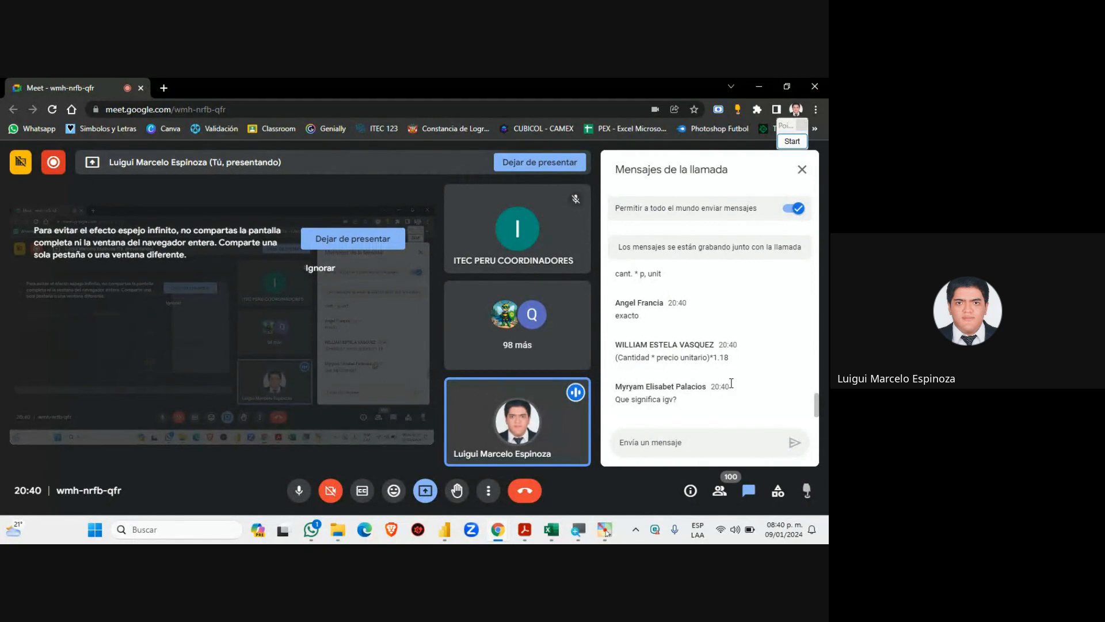
pyautogui.moveTo(616, 386); pyautogui.dragTo(710, 346)
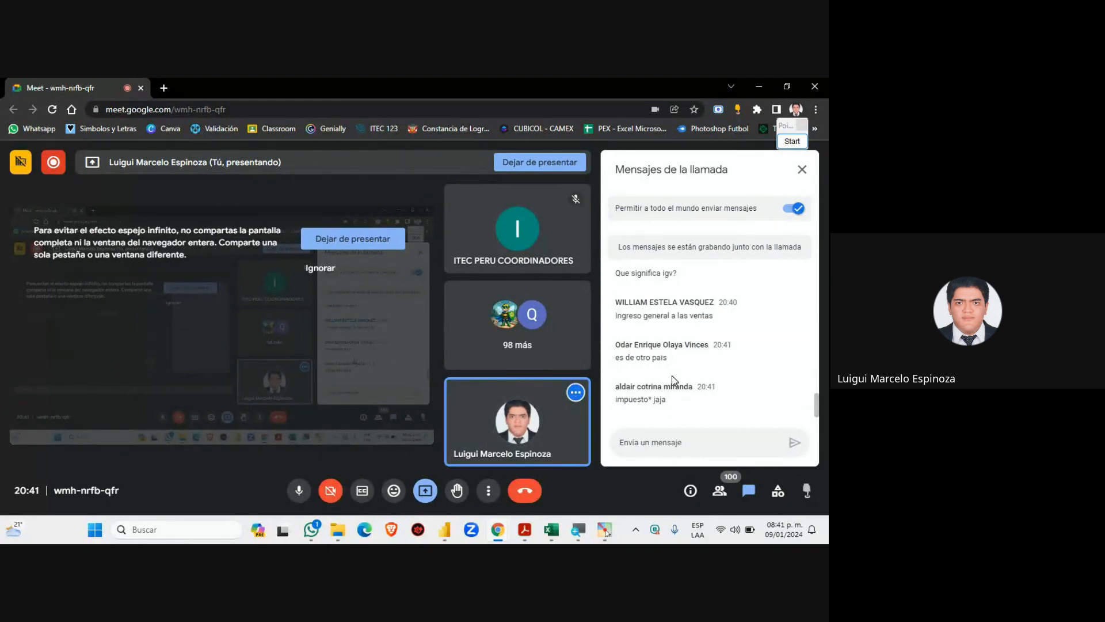
pyautogui.scroll(1, 671, 375)
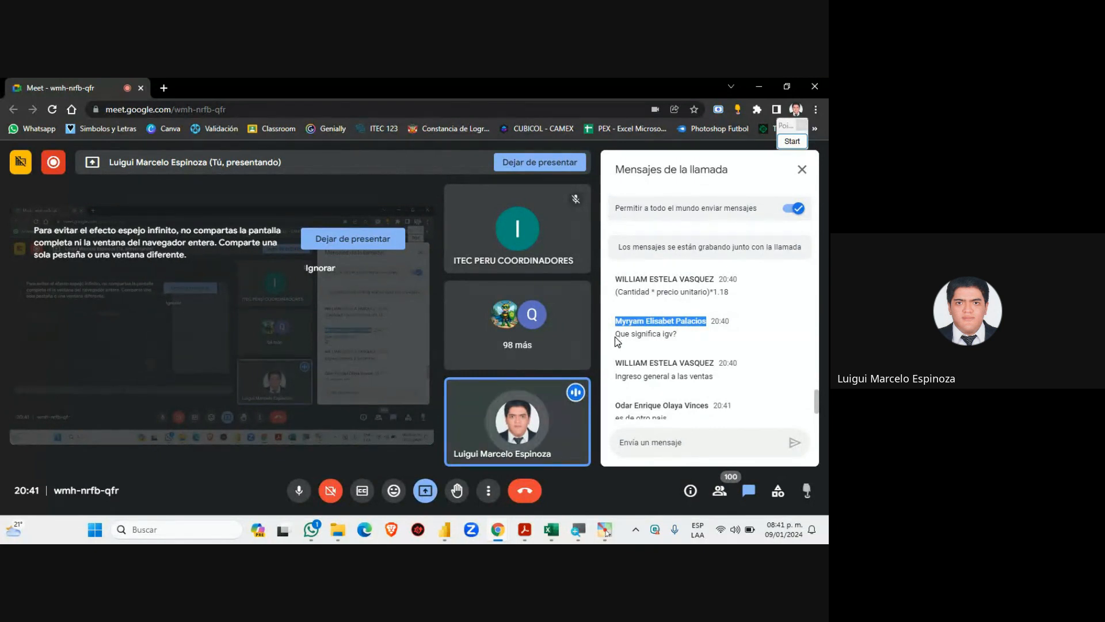
pyautogui.moveTo(617, 335)
pyautogui.mouseDown()
pyautogui.moveTo(696, 342)
pyautogui.moveTo(611, 338)
pyautogui.mouseUp()
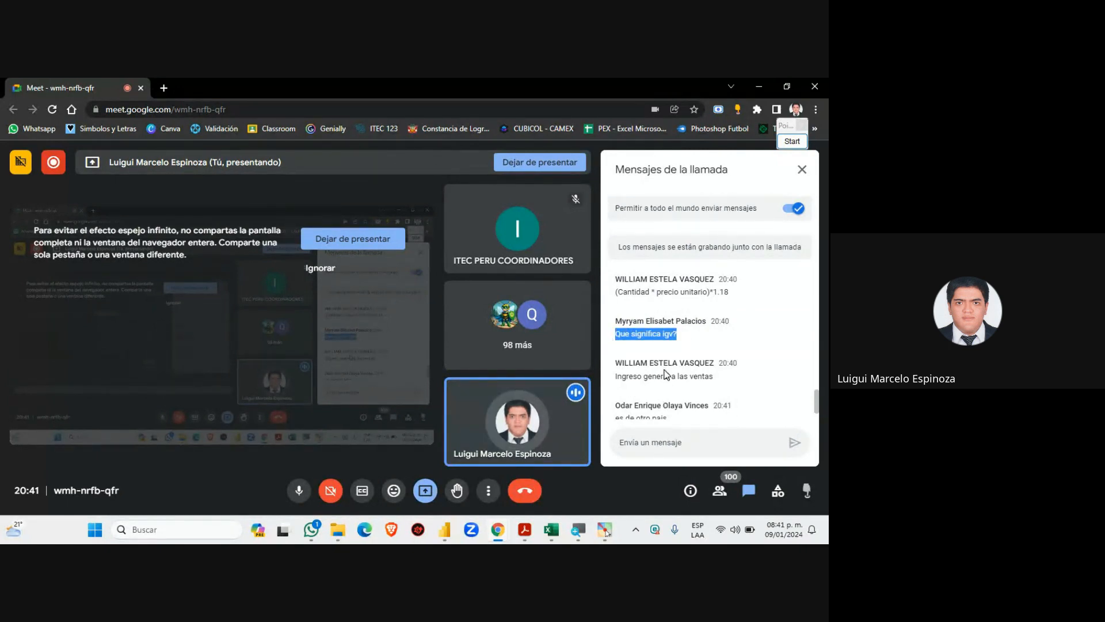
pyautogui.scroll(-3, 665, 374)
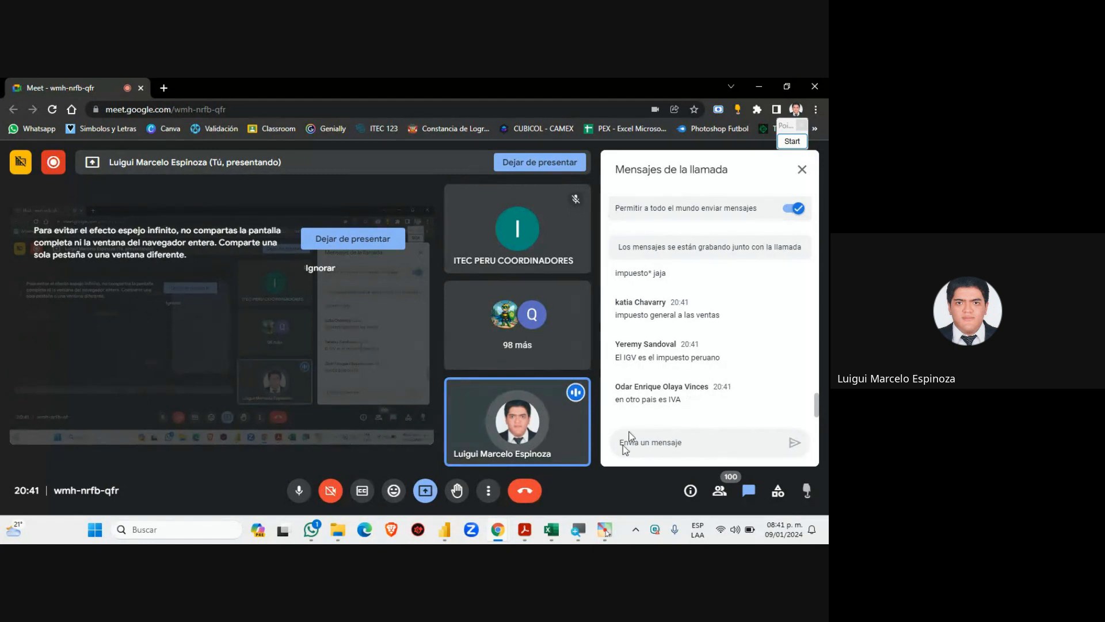
pyautogui.click(447, 532)
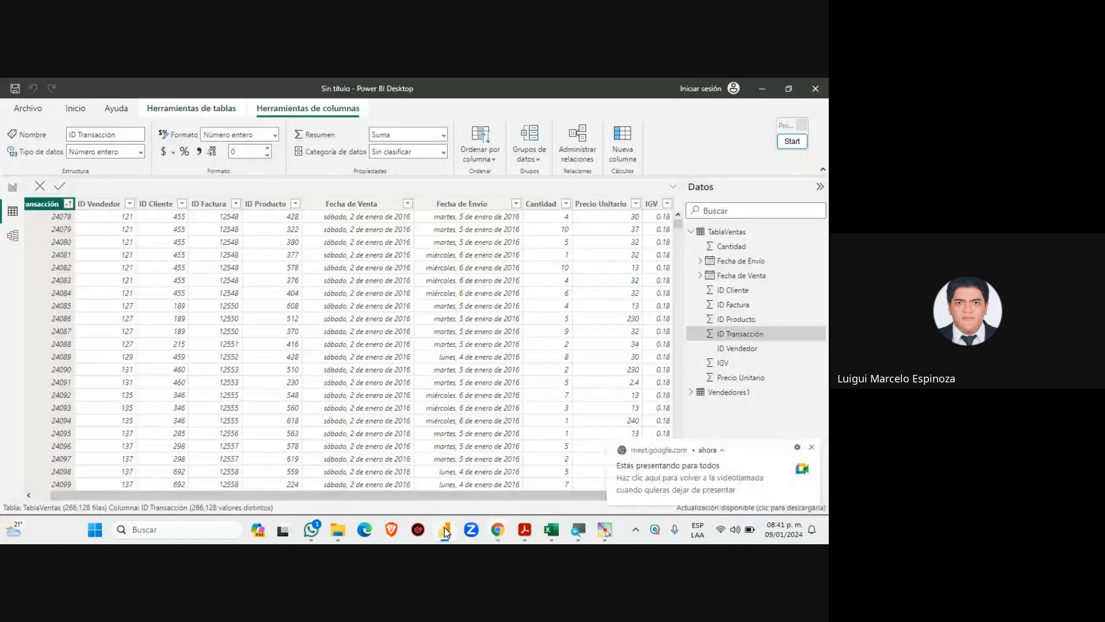
# Dismiss the sharing notice and add a new calculated column 'Columna' to TablaVentas
pyautogui.click(812, 447)
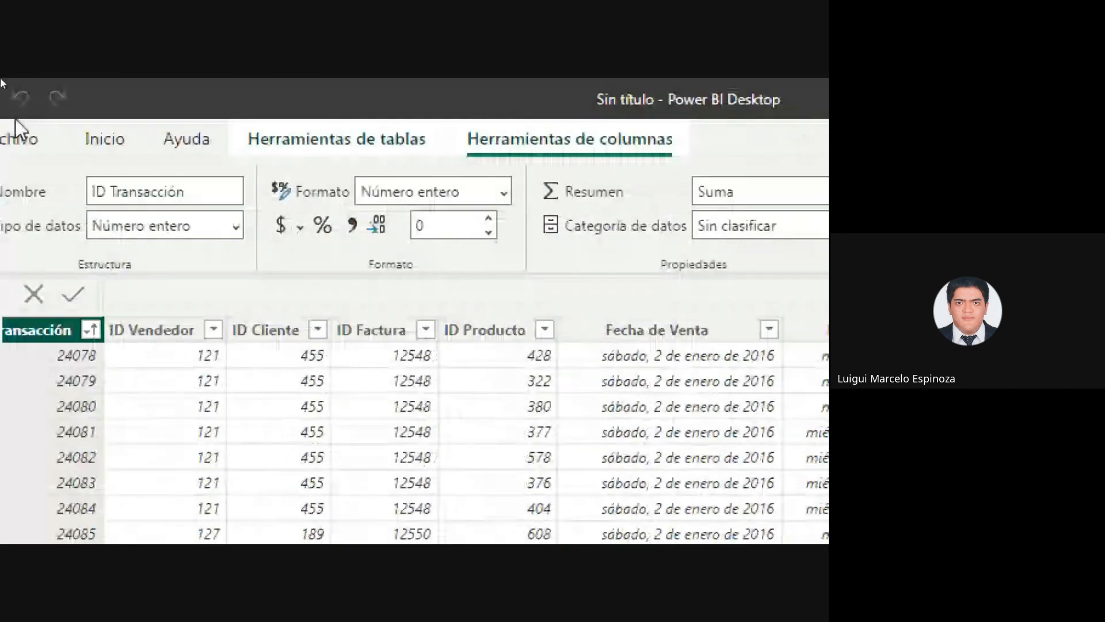
pyautogui.click(163, 146)
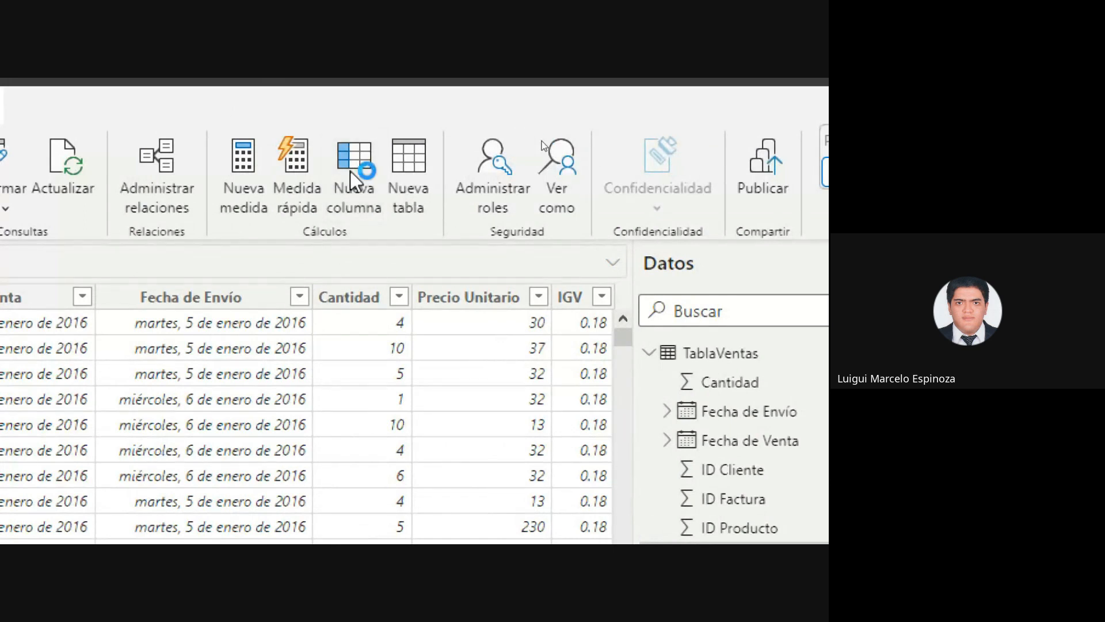
pyautogui.click(350, 171)
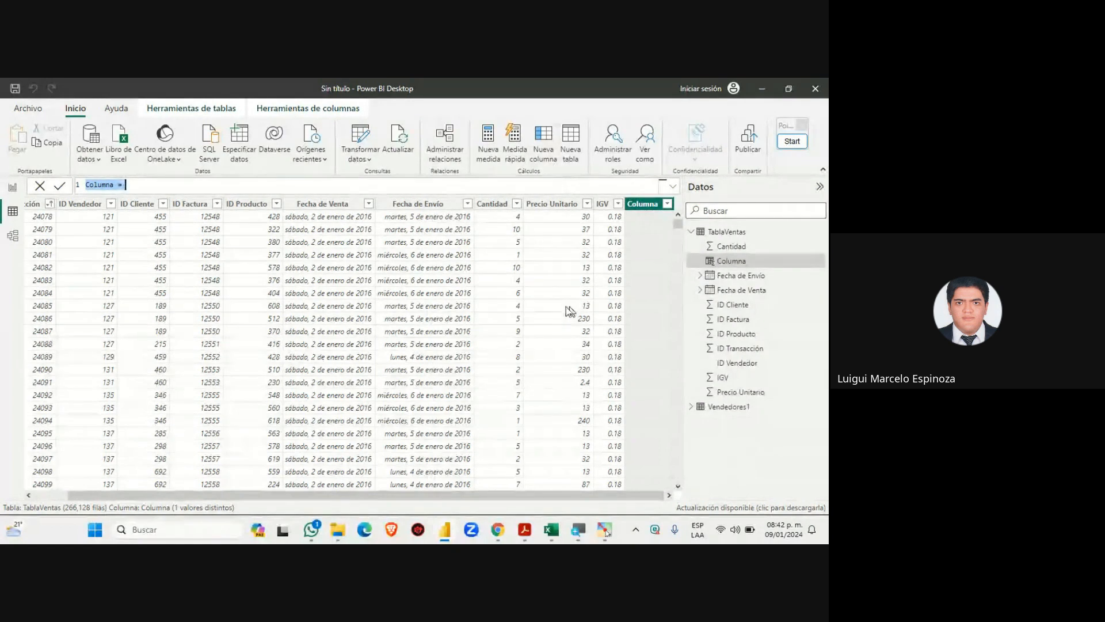
pyautogui.click(155, 186)
pyautogui.moveTo(129, 185); pyautogui.dragTo(72, 179)
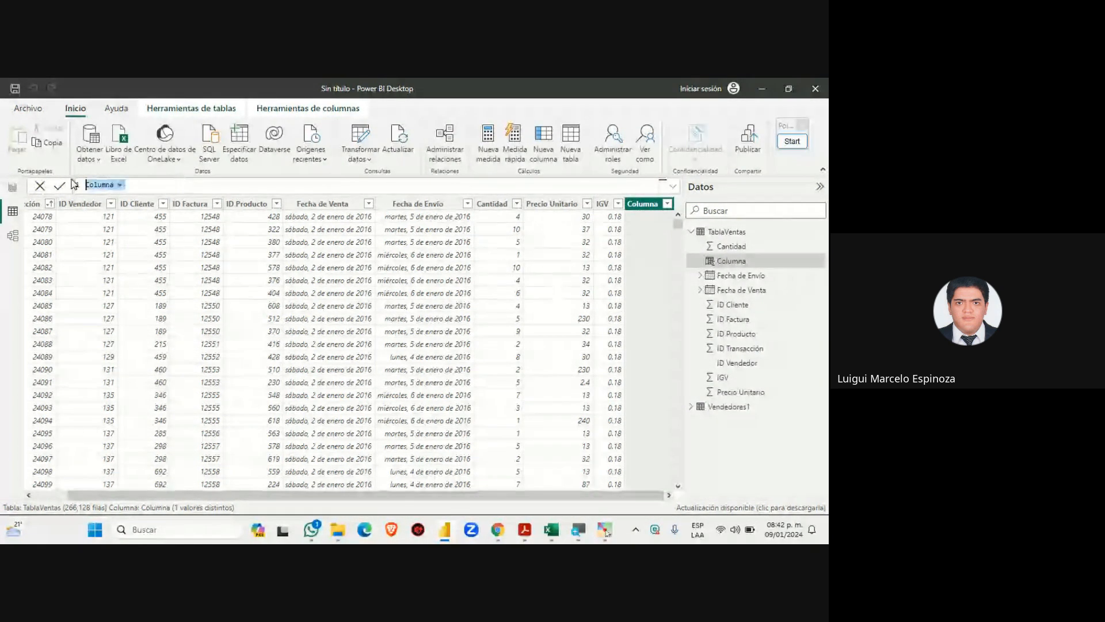
pyautogui.click(792, 141)
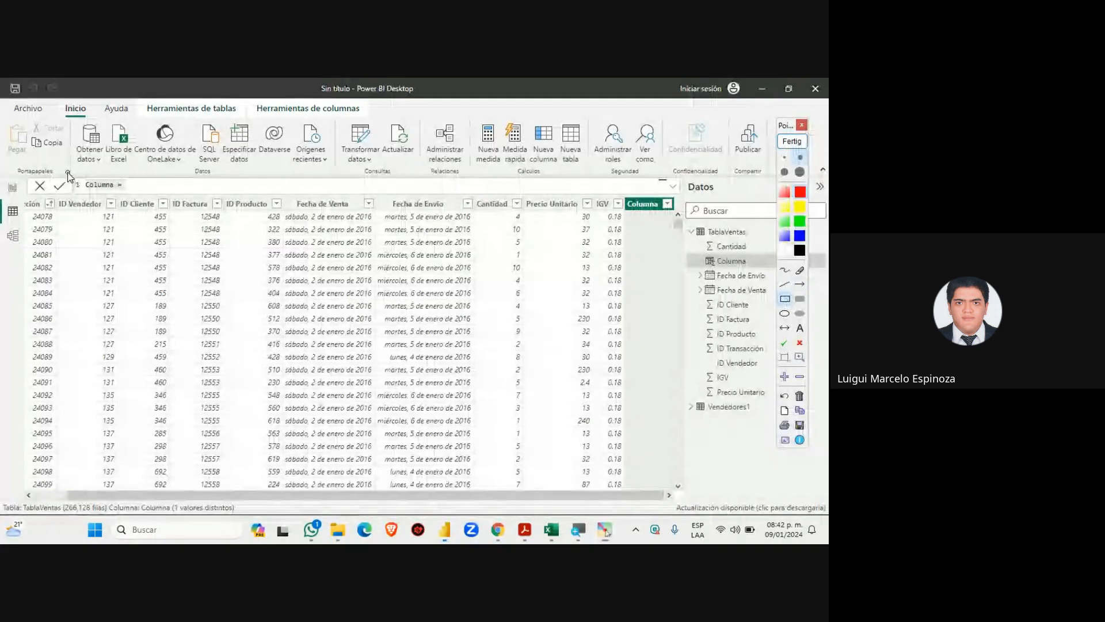
pyautogui.moveTo(67, 173); pyautogui.dragTo(688, 200)
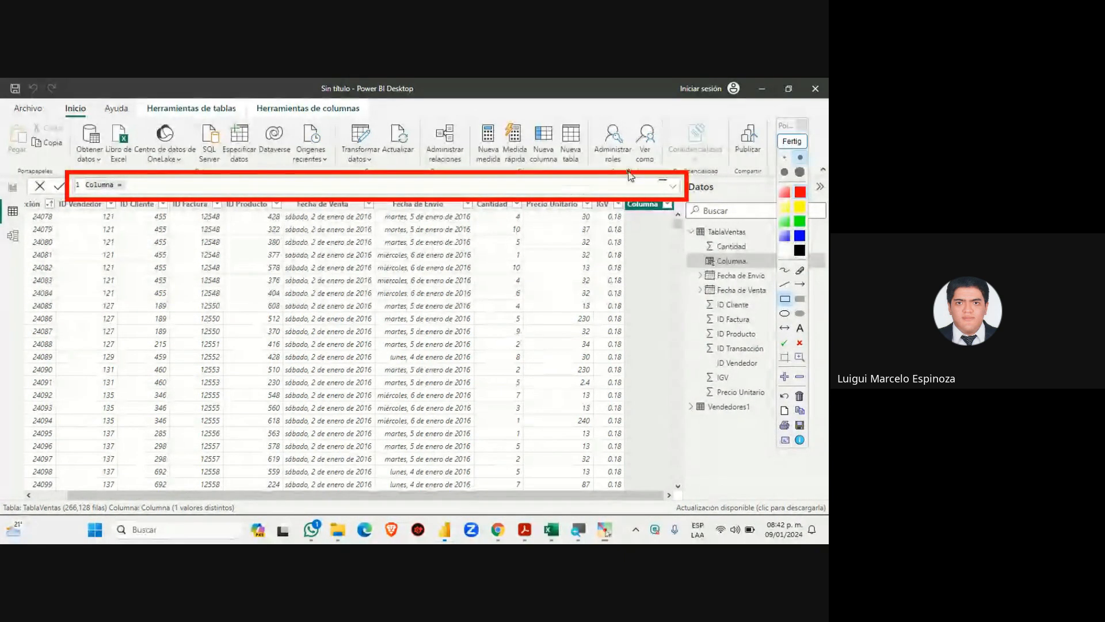
pyautogui.click(792, 141)
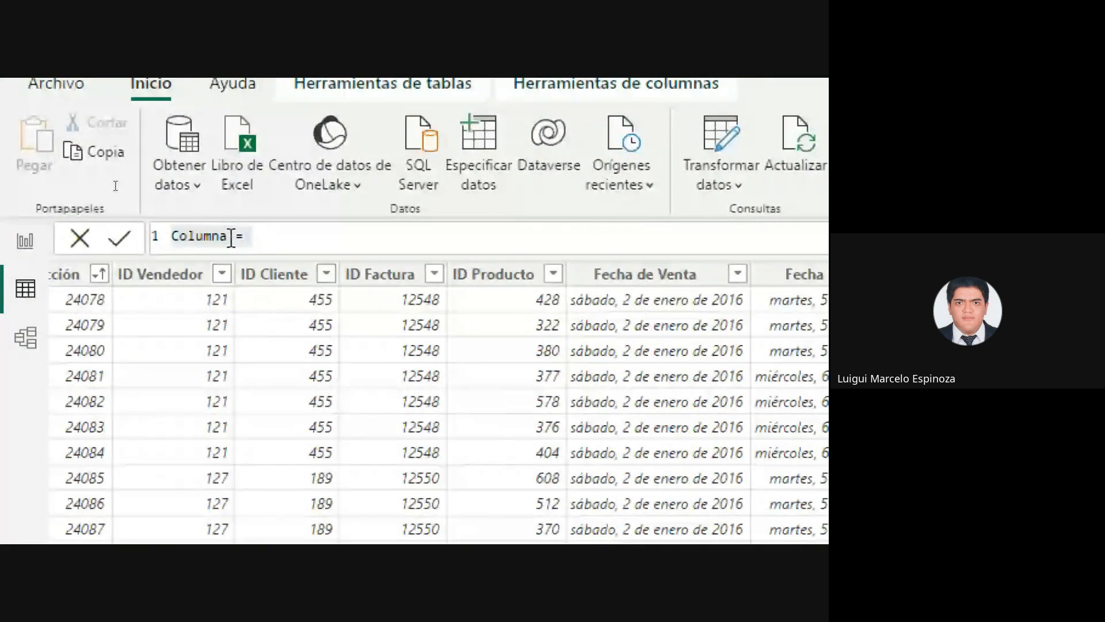
pyautogui.doubleClick(230, 236)
pyautogui.click(227, 236)
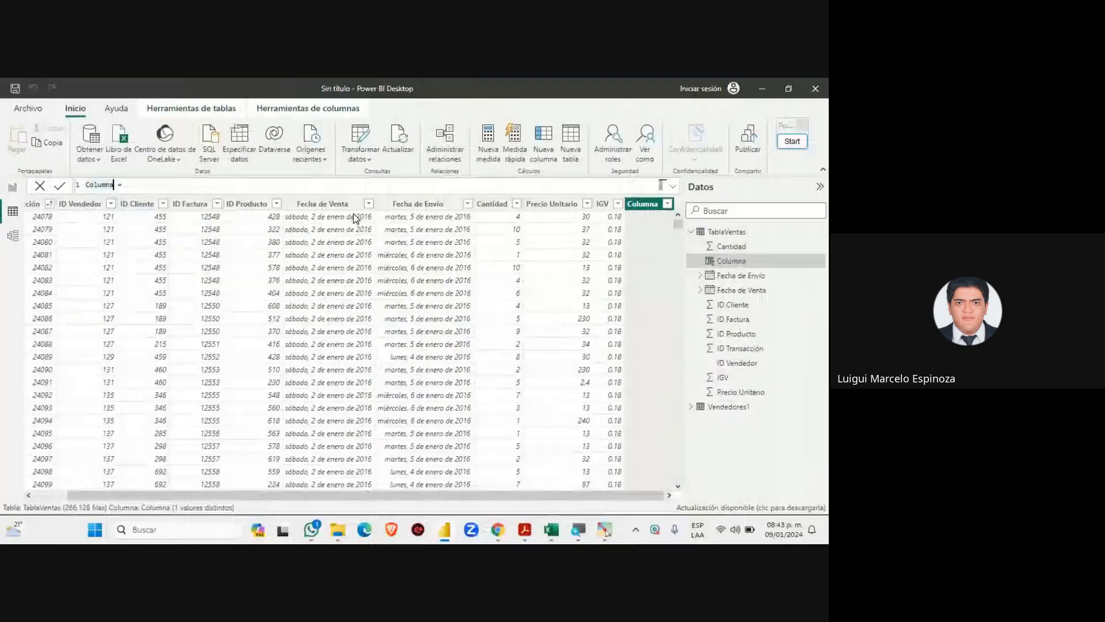
pyautogui.click(792, 141)
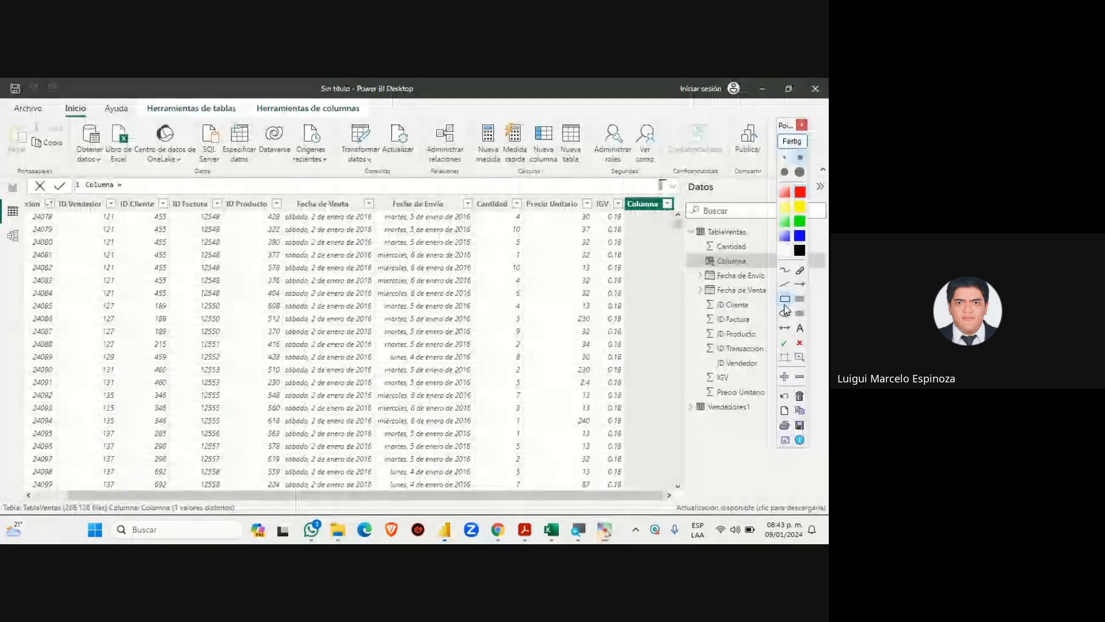
pyautogui.moveTo(81, 175); pyautogui.dragTo(118, 195)
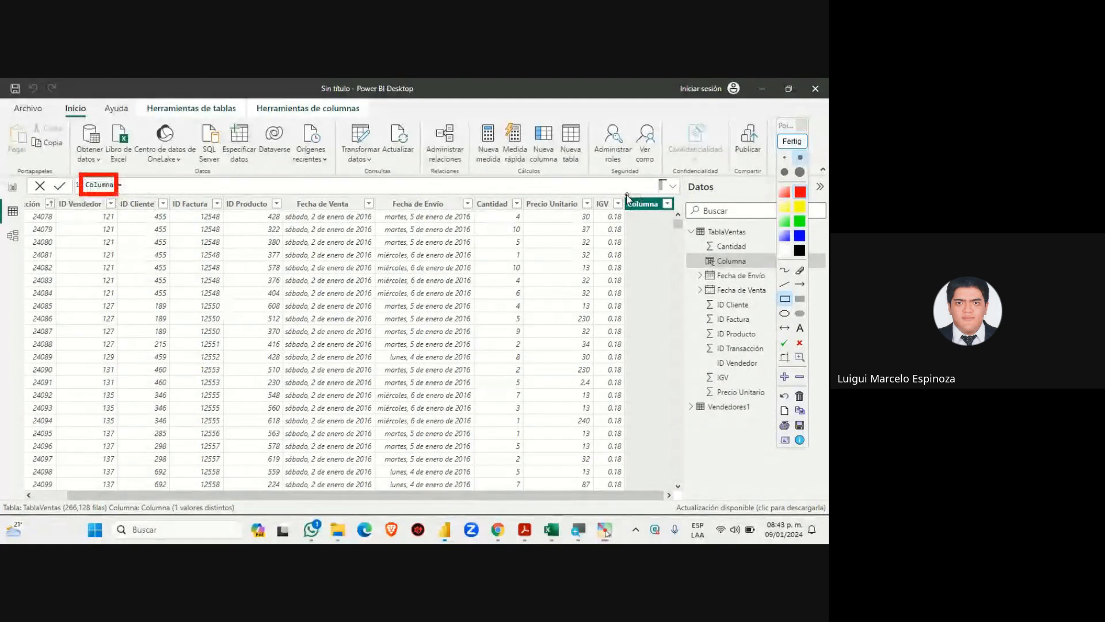
pyautogui.moveTo(620, 193)
pyautogui.mouseDown()
pyautogui.moveTo(671, 225)
pyautogui.moveTo(682, 217)
pyautogui.mouseUp()
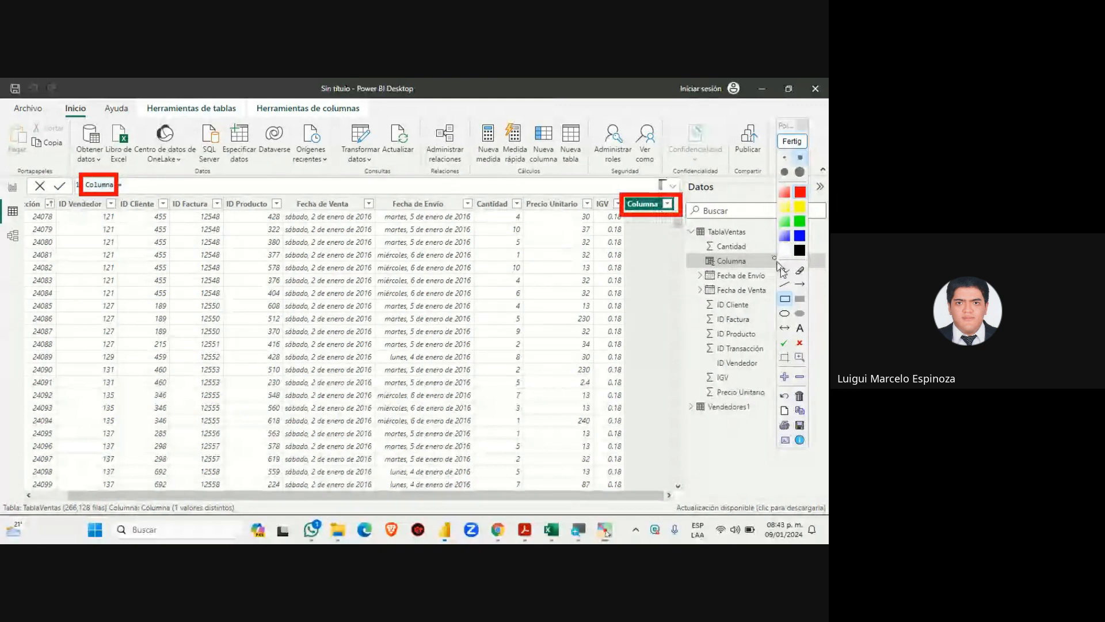
pyautogui.click(800, 284)
pyautogui.moveTo(122, 187); pyautogui.dragTo(624, 201)
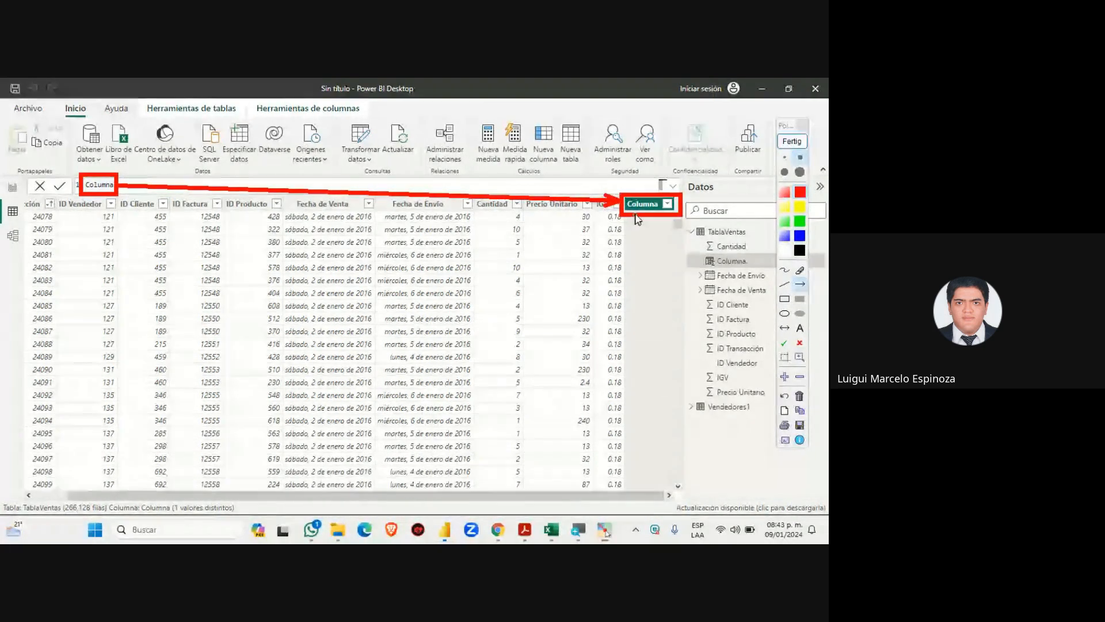
pyautogui.click(795, 141)
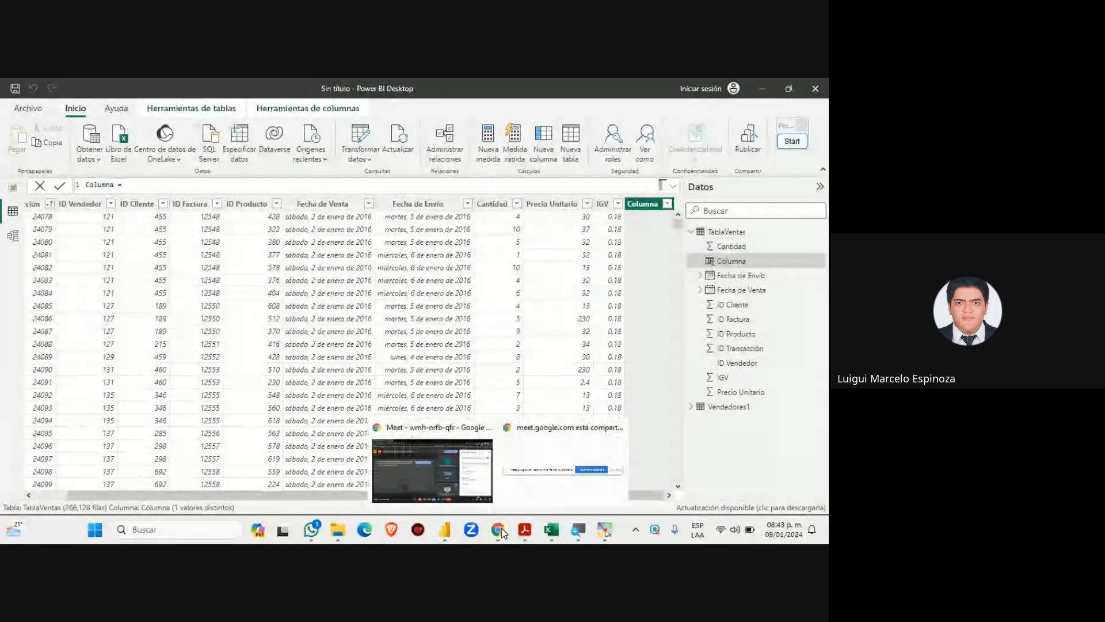
pyautogui.click(438, 469)
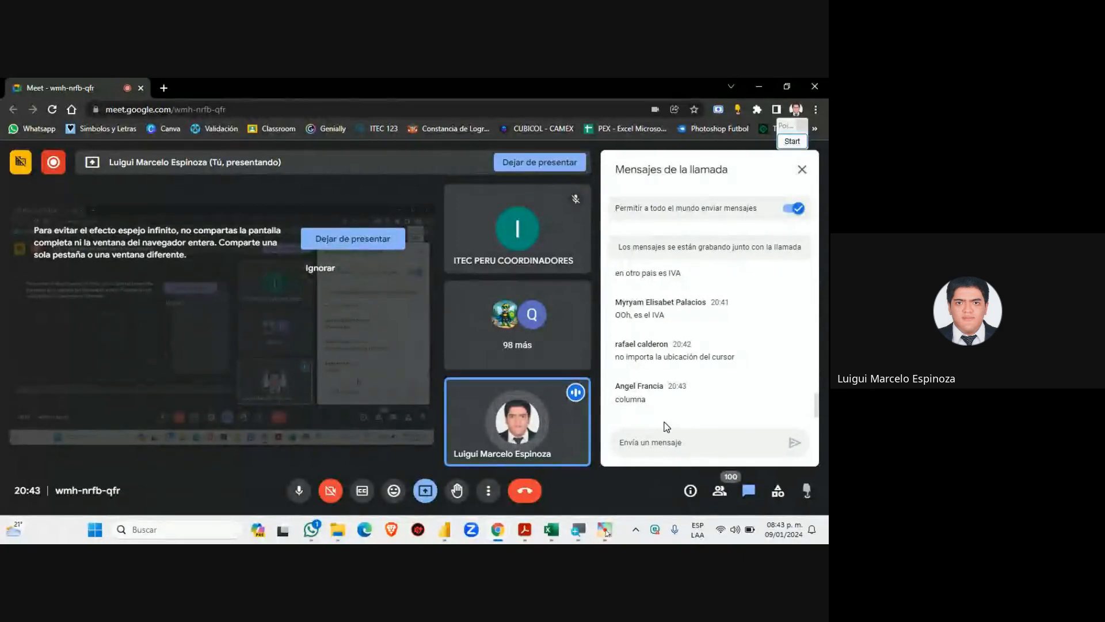
pyautogui.click(444, 531)
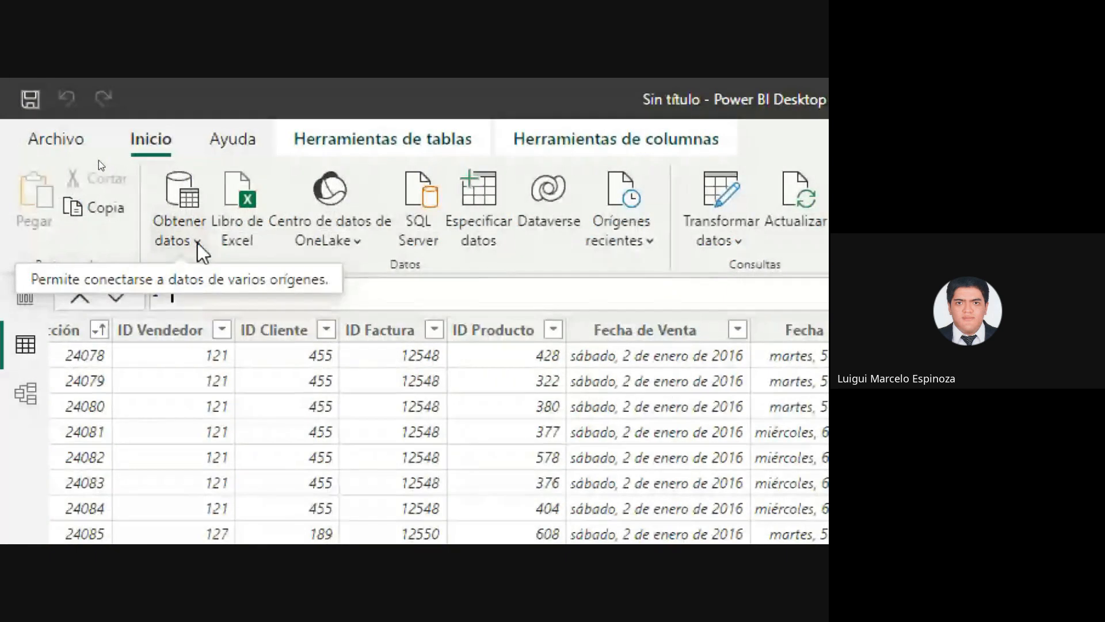
# Rename the new column to 'Precio Total sin IGV' in the formula bar, leaving the formula empty
pyautogui.write('cio ')
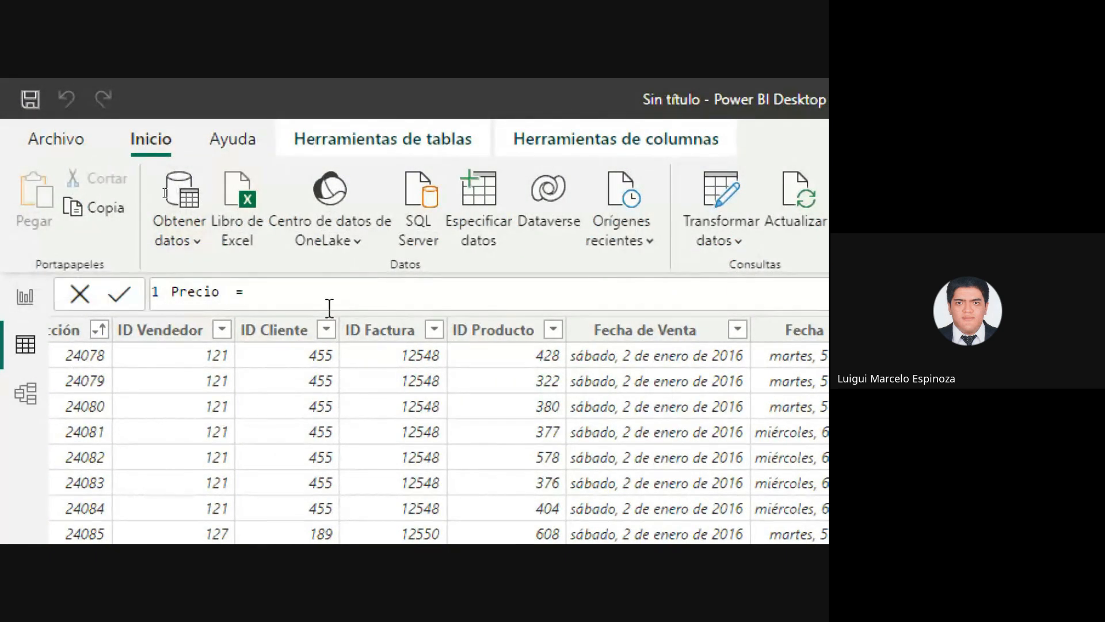
pyautogui.write('Total sin ')
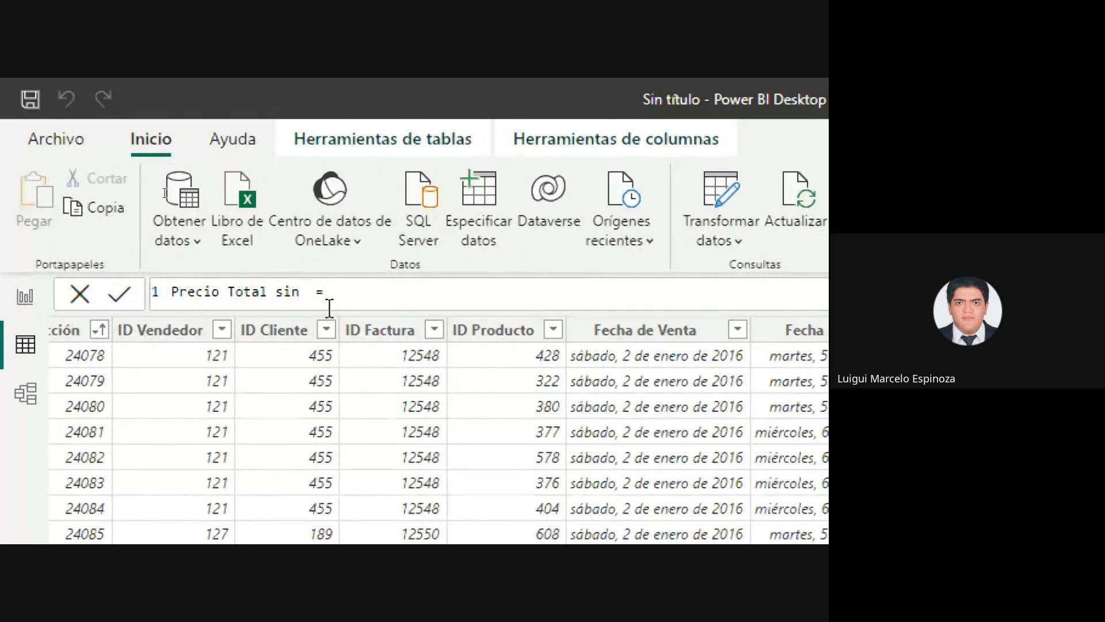
pyautogui.write('IGV')
pyautogui.click(425, 292)
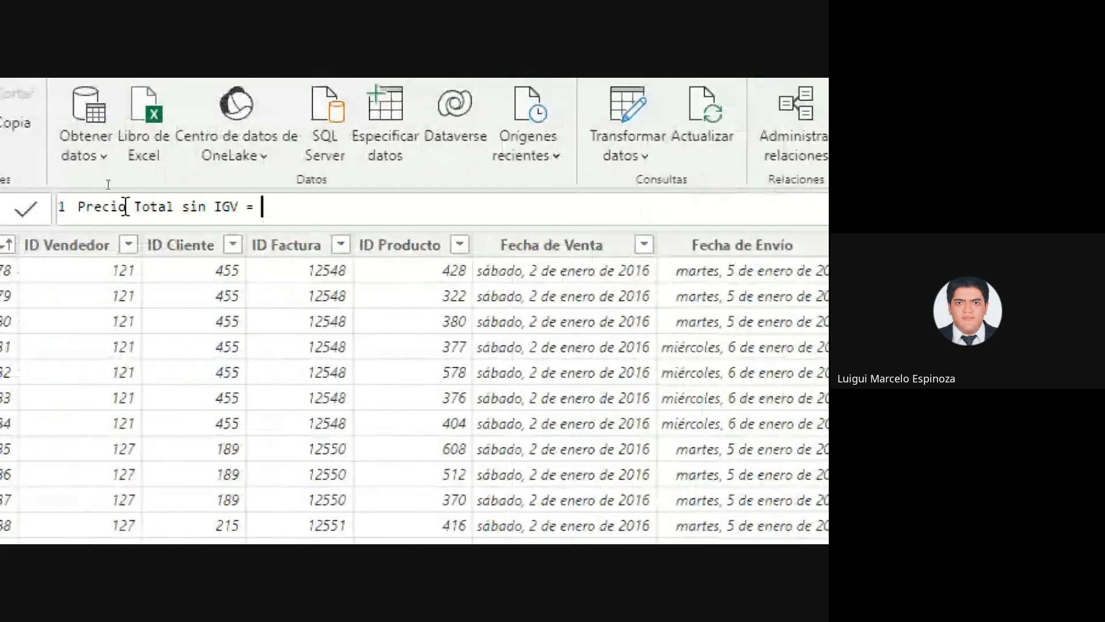
pyautogui.moveTo(27, 206); pyautogui.dragTo(245, 210)
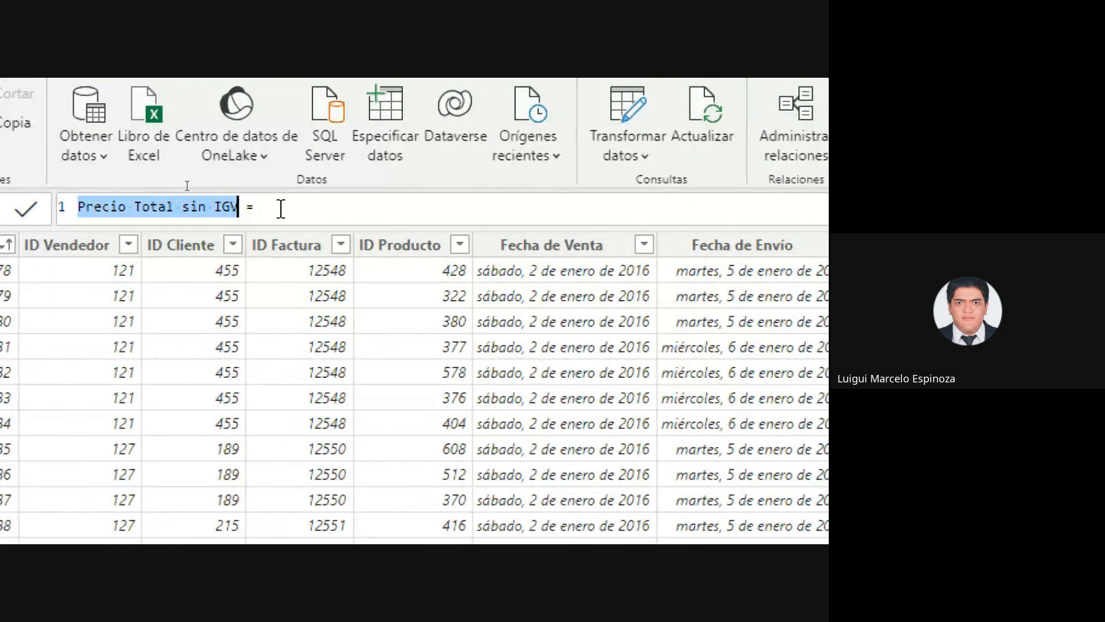
pyautogui.click(307, 206)
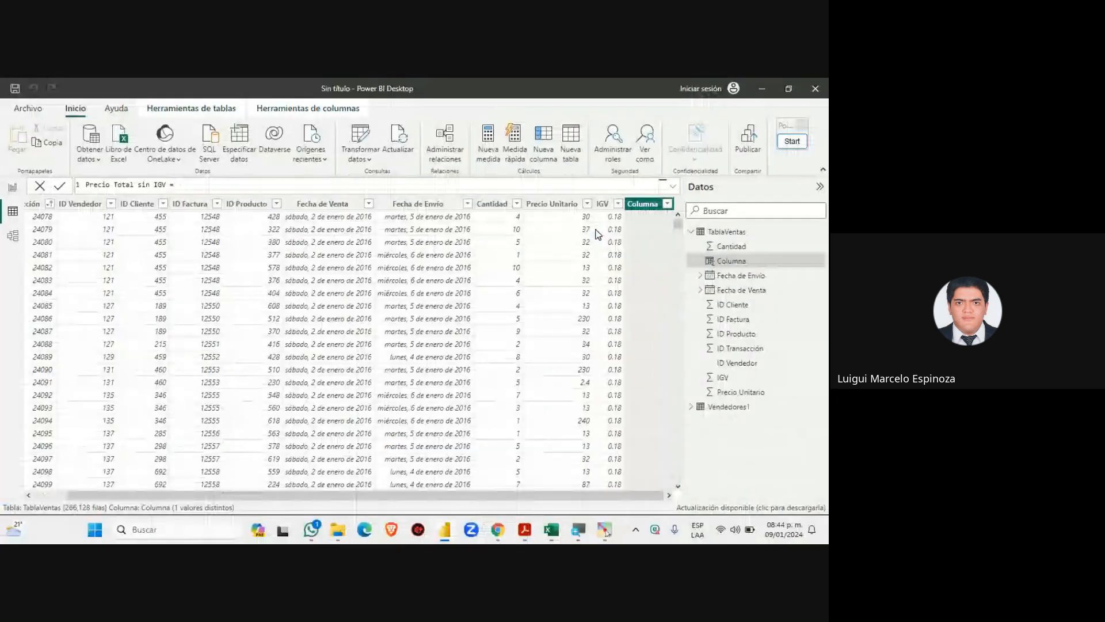
# Box the Cantidad values and draw arrows toward the Precio Unitario column with the screen pen
pyautogui.click(792, 141)
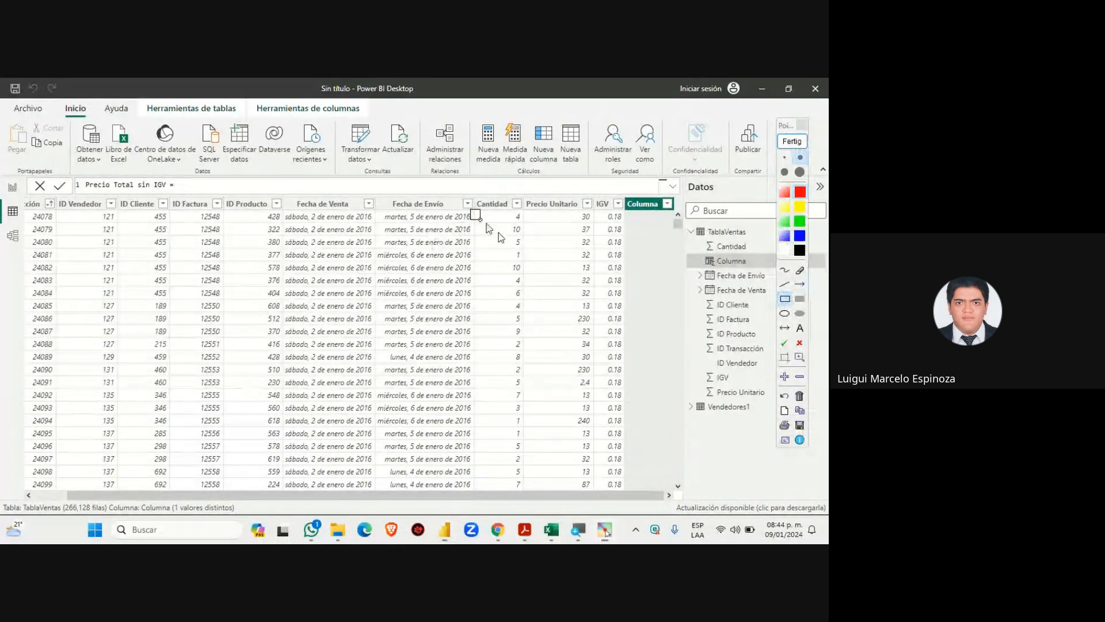
pyautogui.moveTo(471, 210)
pyautogui.mouseDown()
pyautogui.moveTo(536, 453)
pyautogui.moveTo(524, 489)
pyautogui.mouseUp()
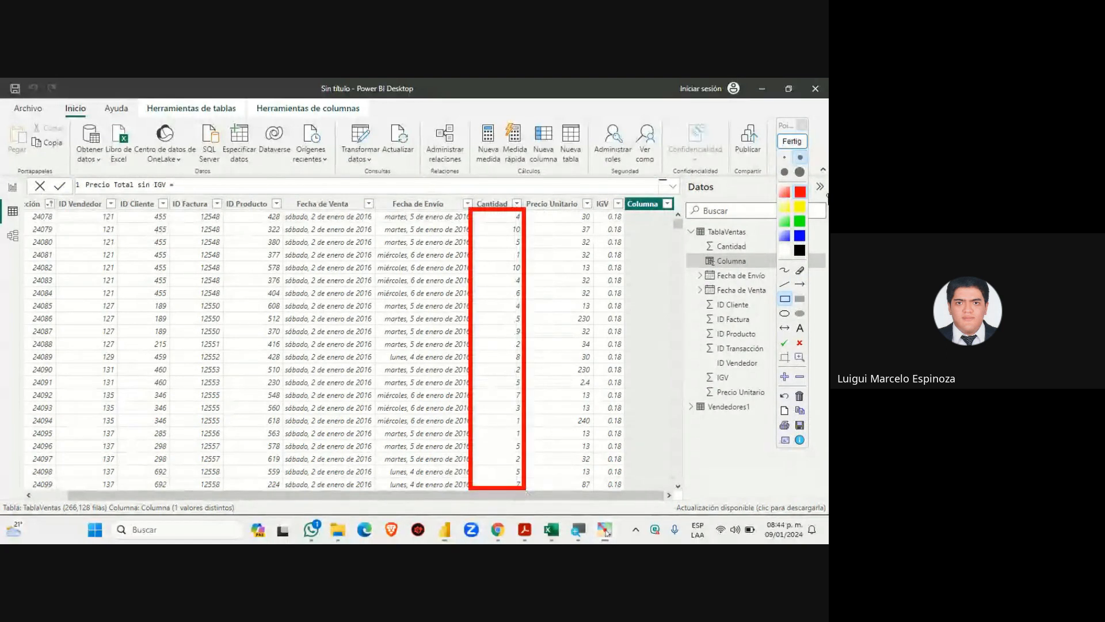
pyautogui.click(800, 144)
pyautogui.click(800, 144)
pyautogui.click(800, 284)
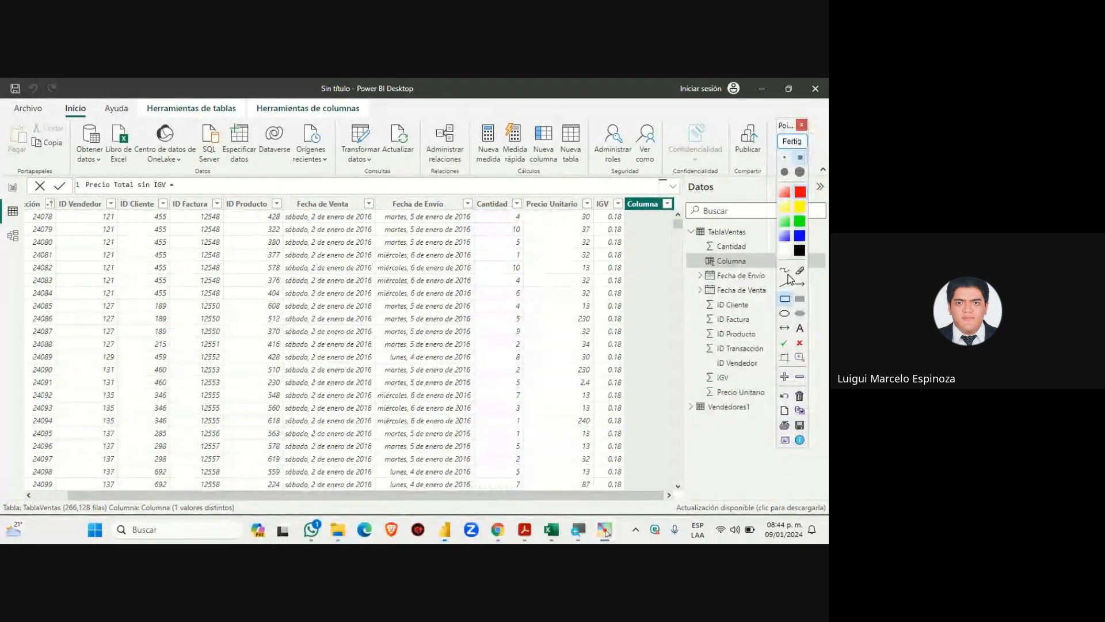
pyautogui.moveTo(446, 215); pyautogui.dragTo(585, 215)
pyautogui.moveTo(489, 231); pyautogui.dragTo(583, 229)
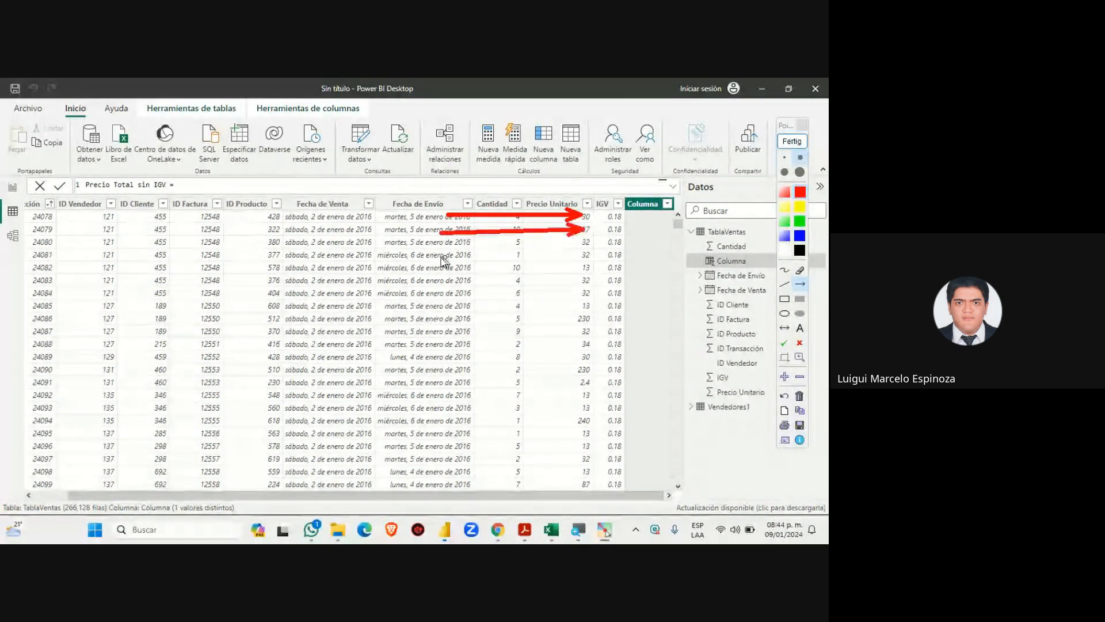
pyautogui.moveTo(433, 252); pyautogui.dragTo(580, 248)
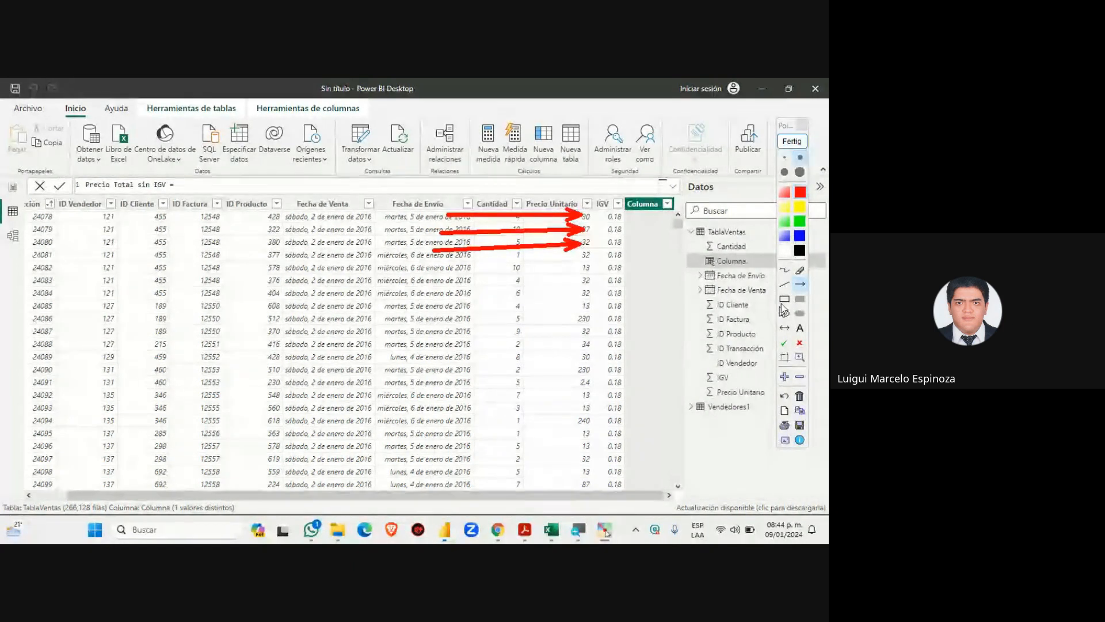
# Frame the Cantidad header with a red rectangle, then clear all annotations
pyautogui.click(784, 298)
pyautogui.moveTo(466, 187)
pyautogui.mouseDown()
pyautogui.moveTo(531, 224)
pyautogui.moveTo(526, 213)
pyautogui.moveTo(601, 224)
pyautogui.moveTo(596, 214)
pyautogui.mouseUp()
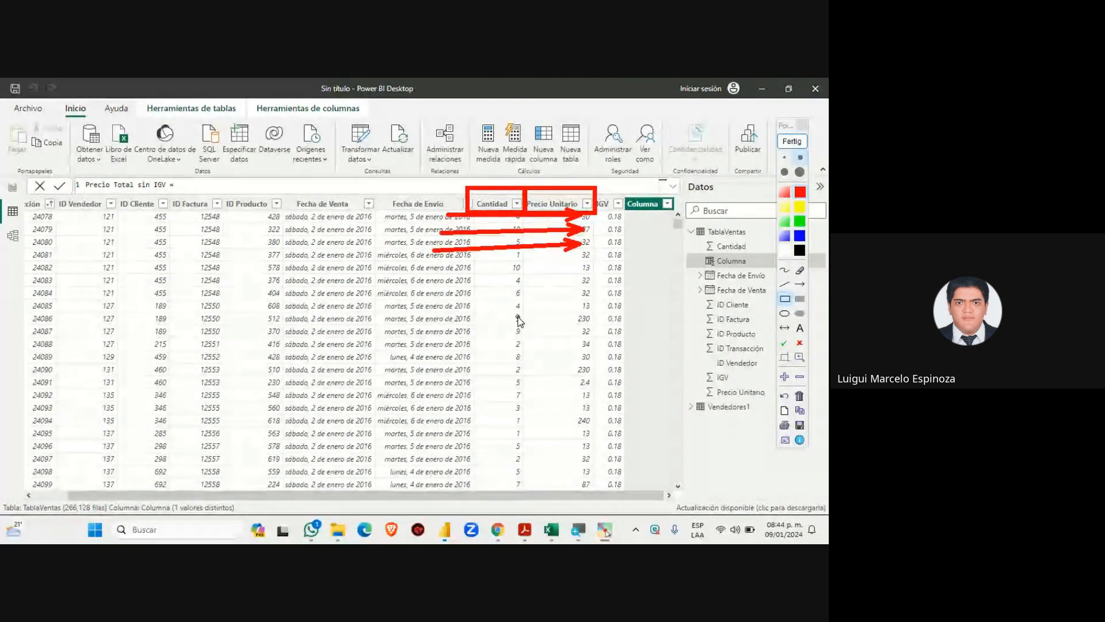
pyautogui.click(792, 140)
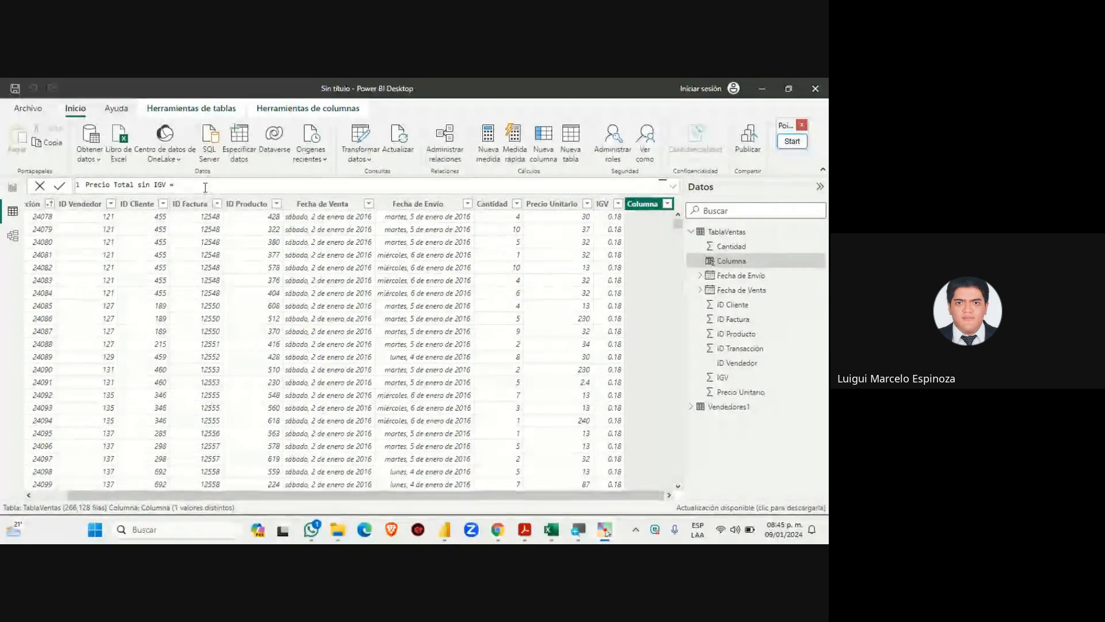
# Show the Google Meet call with its chat, then bring up the course slides PDF in Acrobat
pyautogui.moveTo(492, 531)
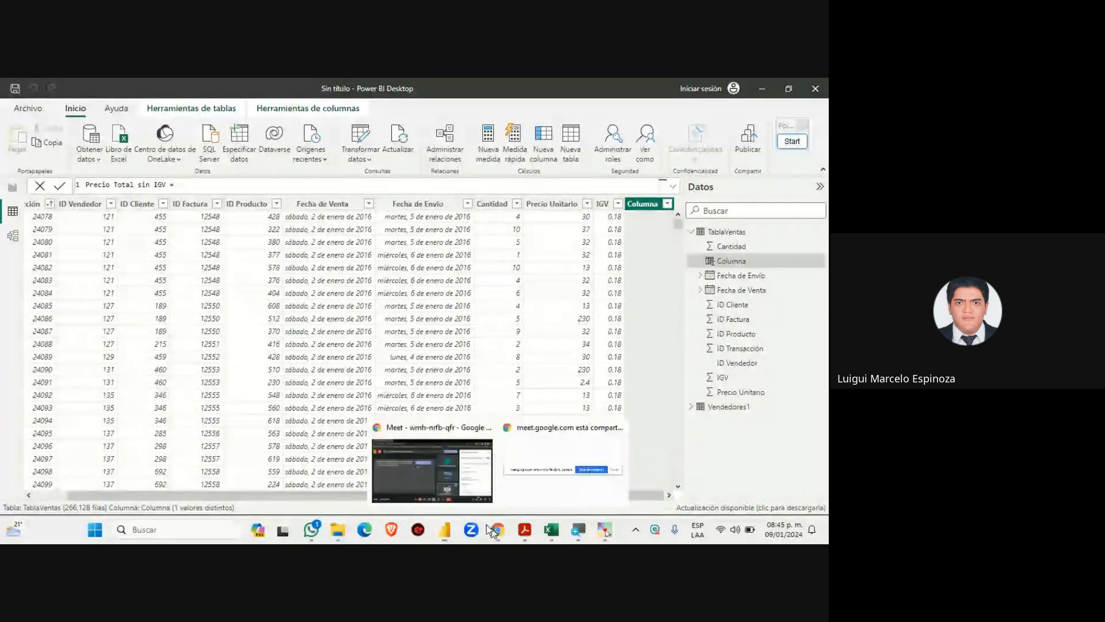
pyautogui.click(438, 468)
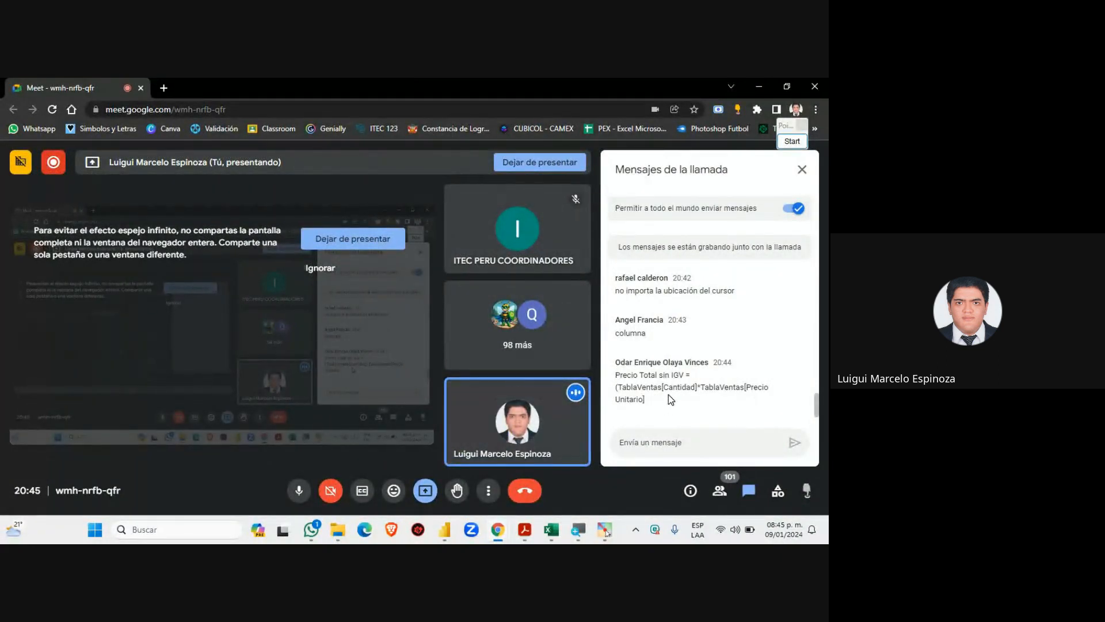
pyautogui.click(524, 530)
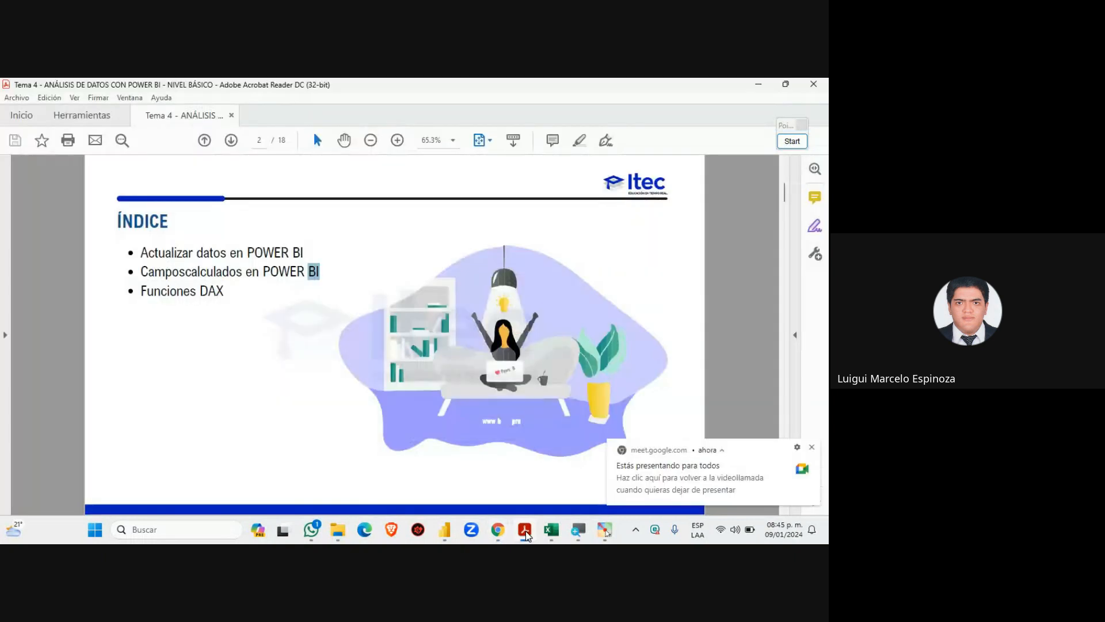
# Leave the Tema 4 index slide and return to Power BI's TablaVentas table
pyautogui.click(446, 530)
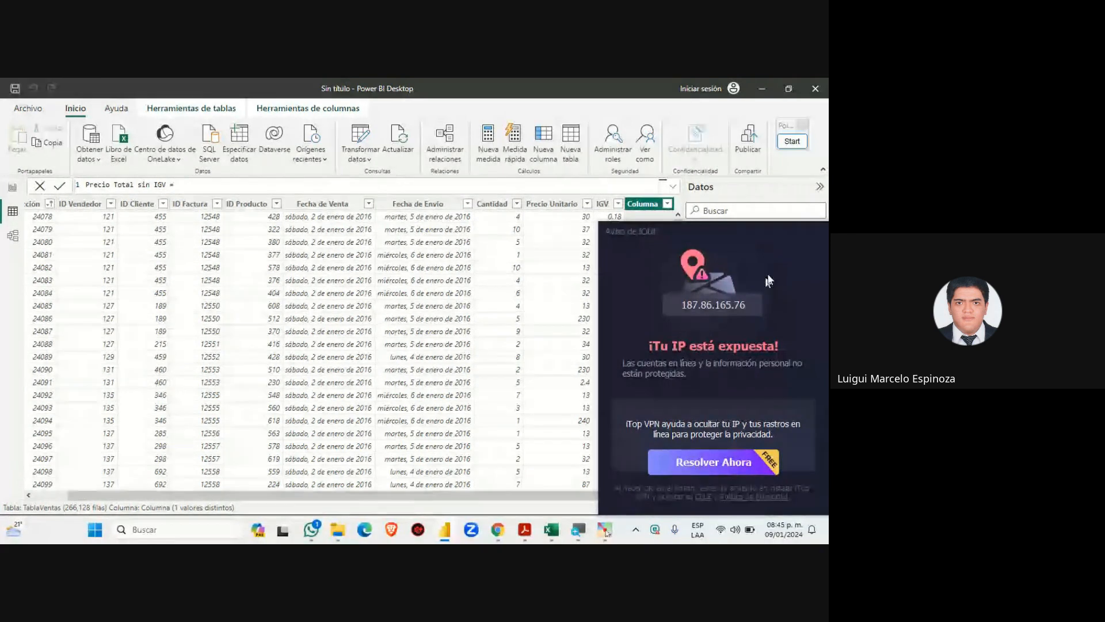
# Close the iTop VPN advertisement covering the Datos pane
pyautogui.click(818, 230)
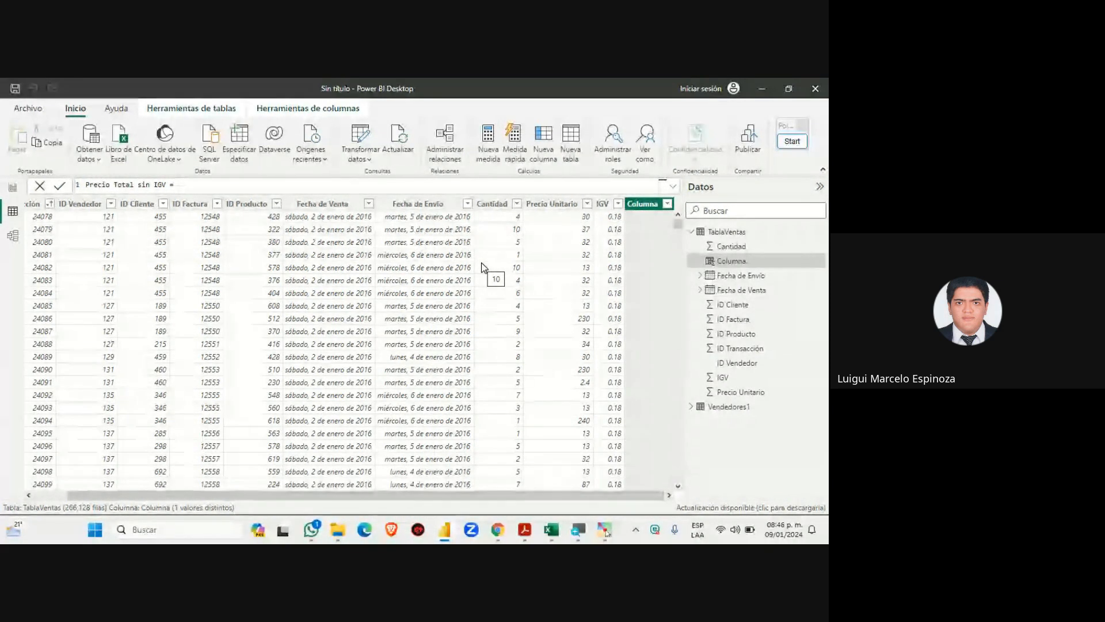
# Return to the Google Meet call and scroll through students' answers on why formulas name the table
pyautogui.moveTo(488, 518)
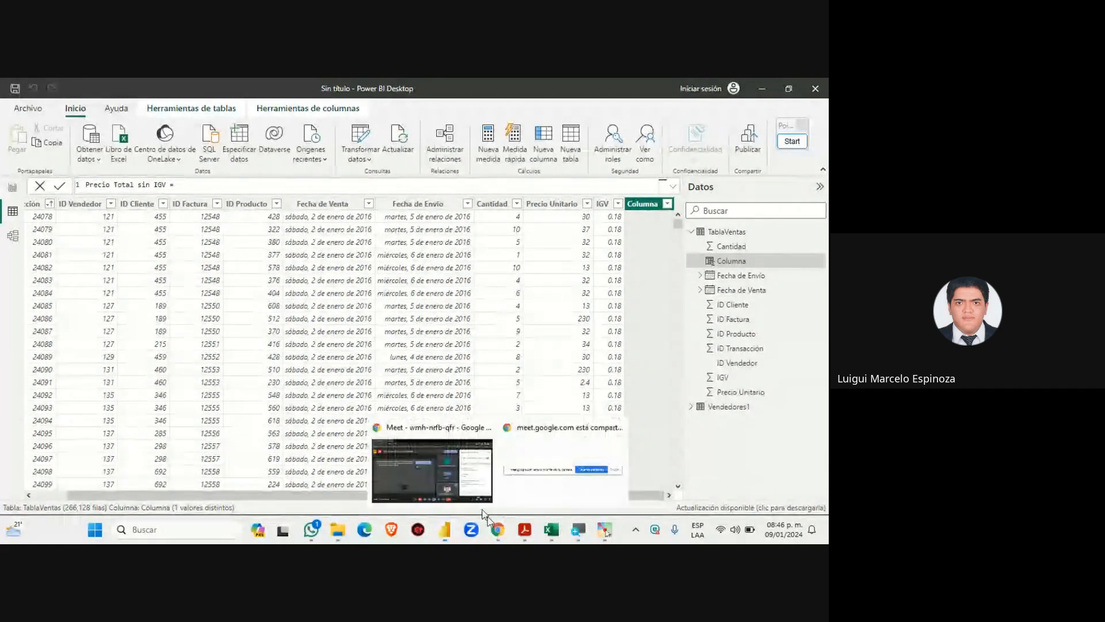
pyautogui.click(447, 472)
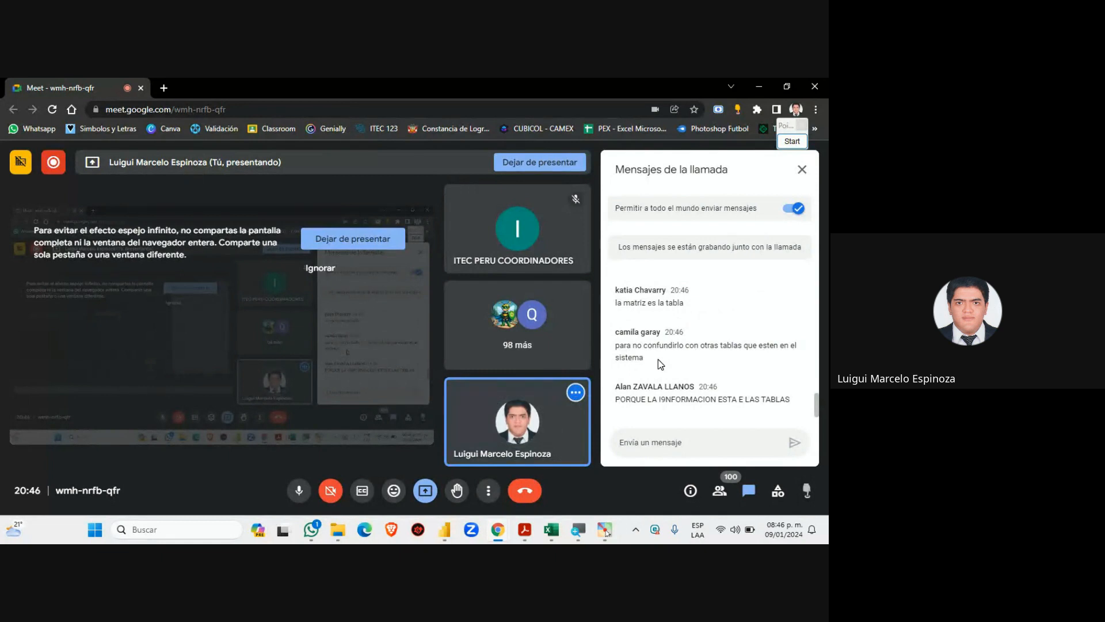
pyautogui.scroll(5, 658, 359)
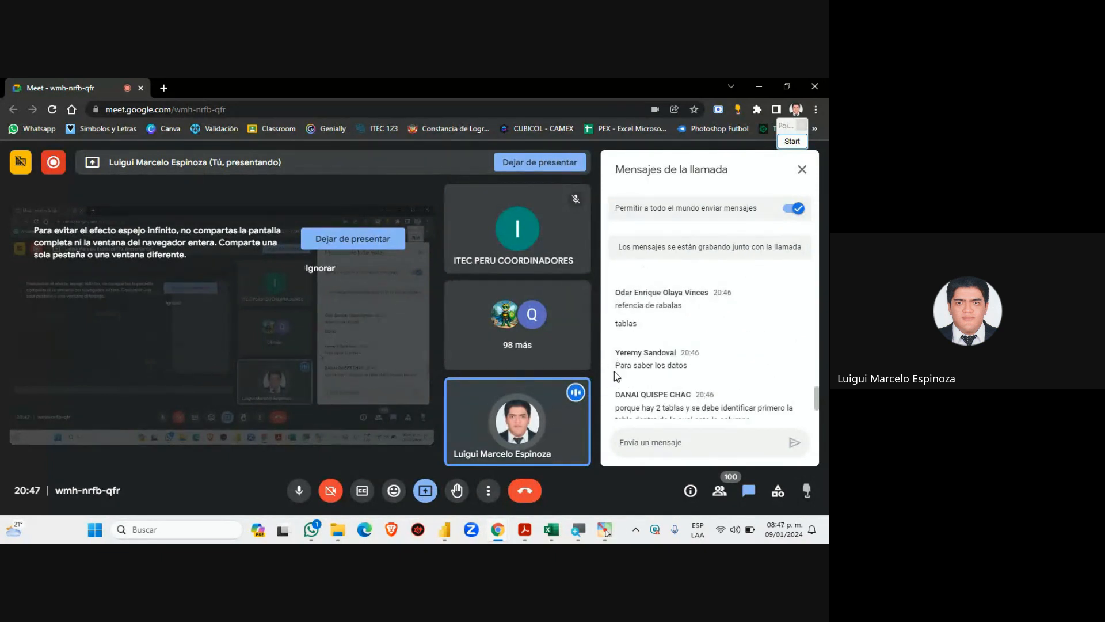
pyautogui.scroll(-1, 701, 367)
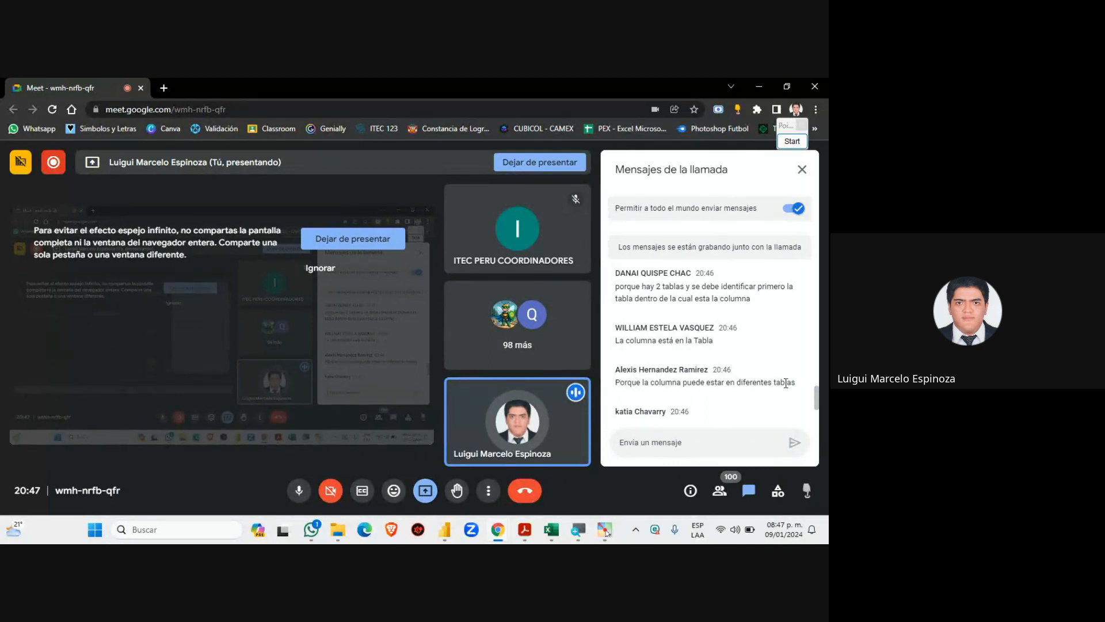
pyautogui.scroll(-1, 633, 375)
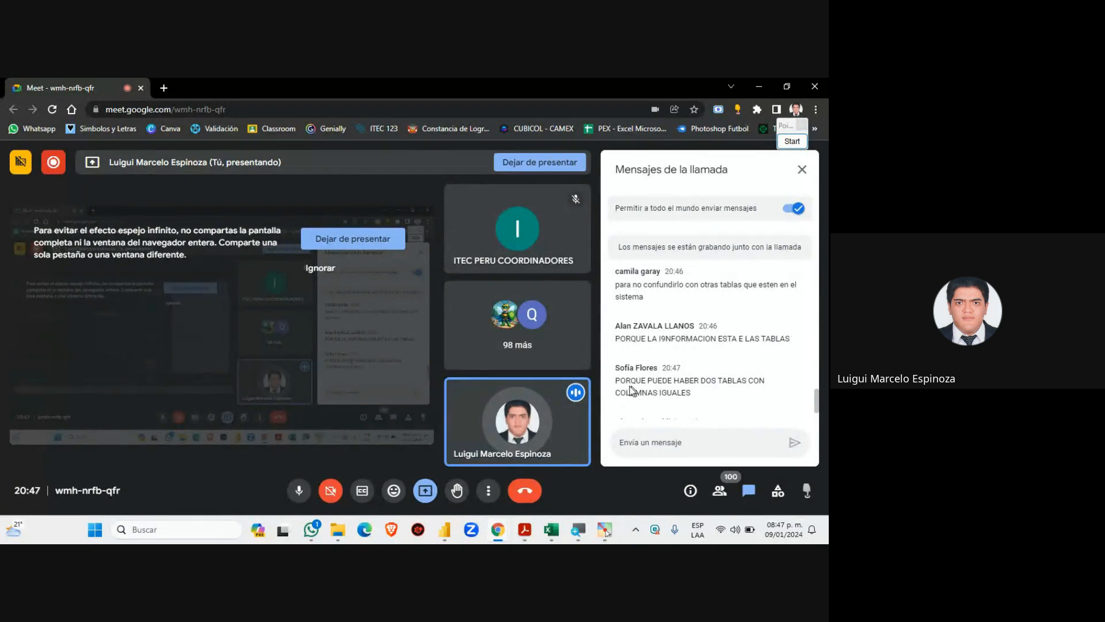
pyautogui.scroll(-4, 645, 403)
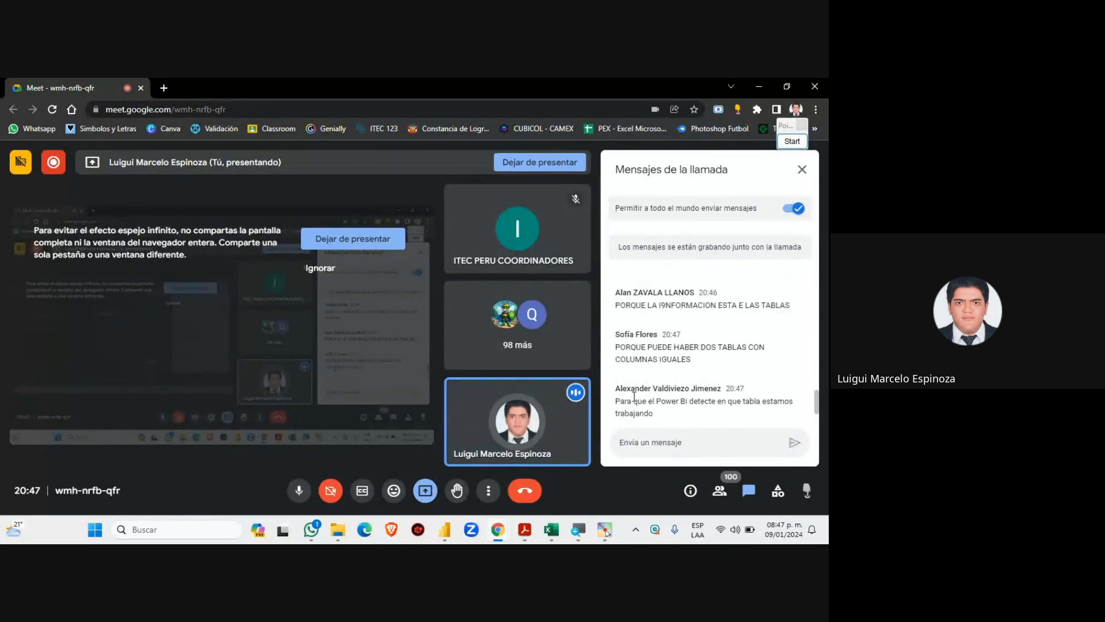
pyautogui.scroll(2, 619, 382)
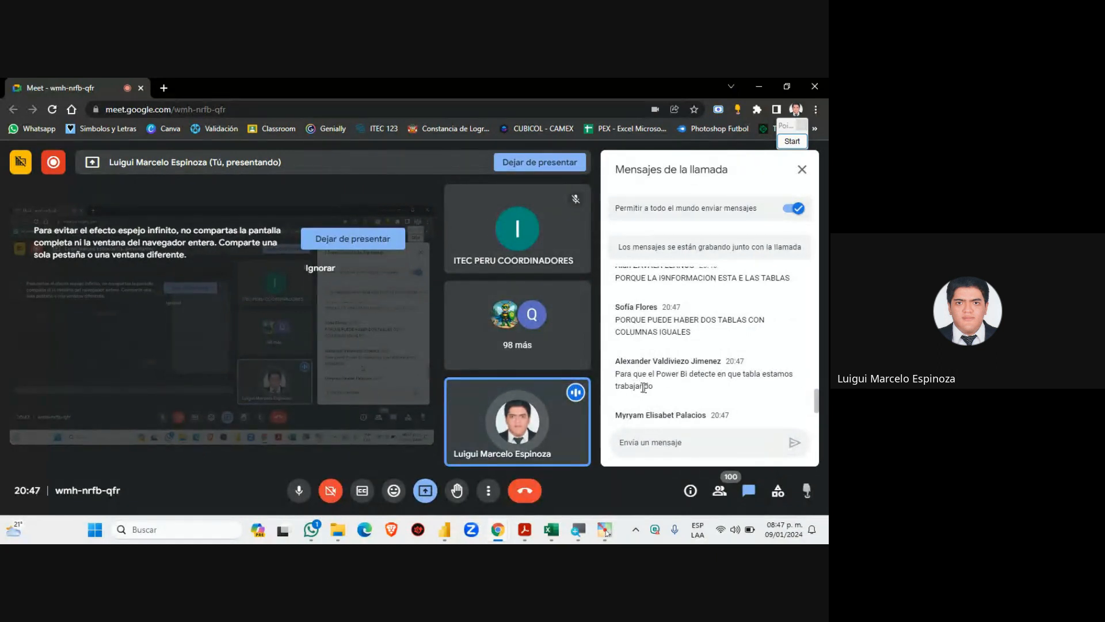
pyautogui.scroll(-2, 664, 390)
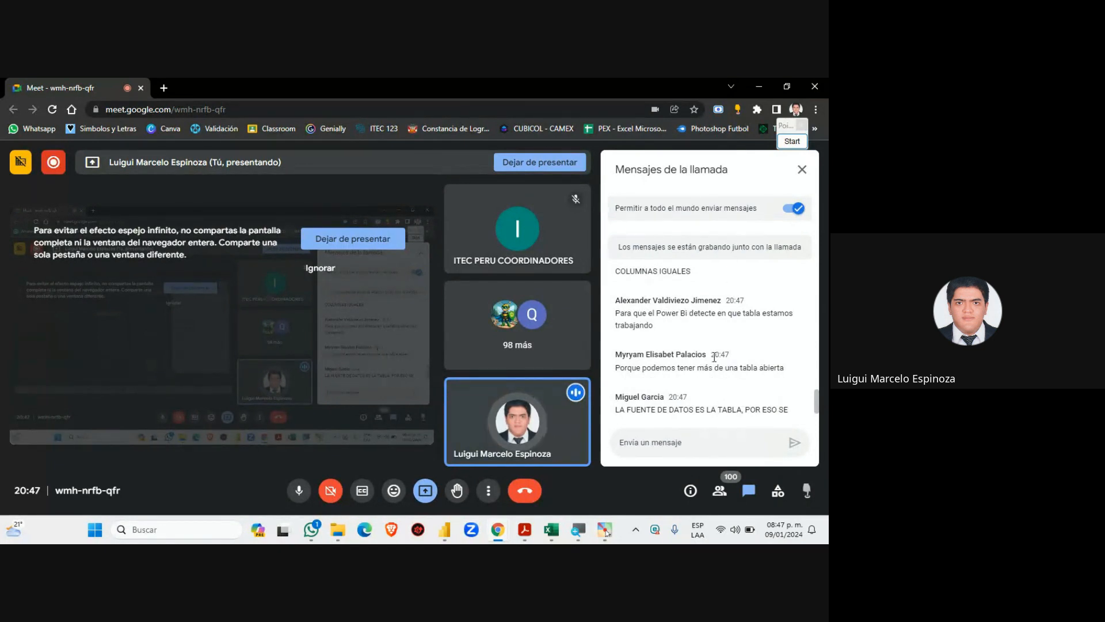
pyautogui.scroll(-2, 714, 357)
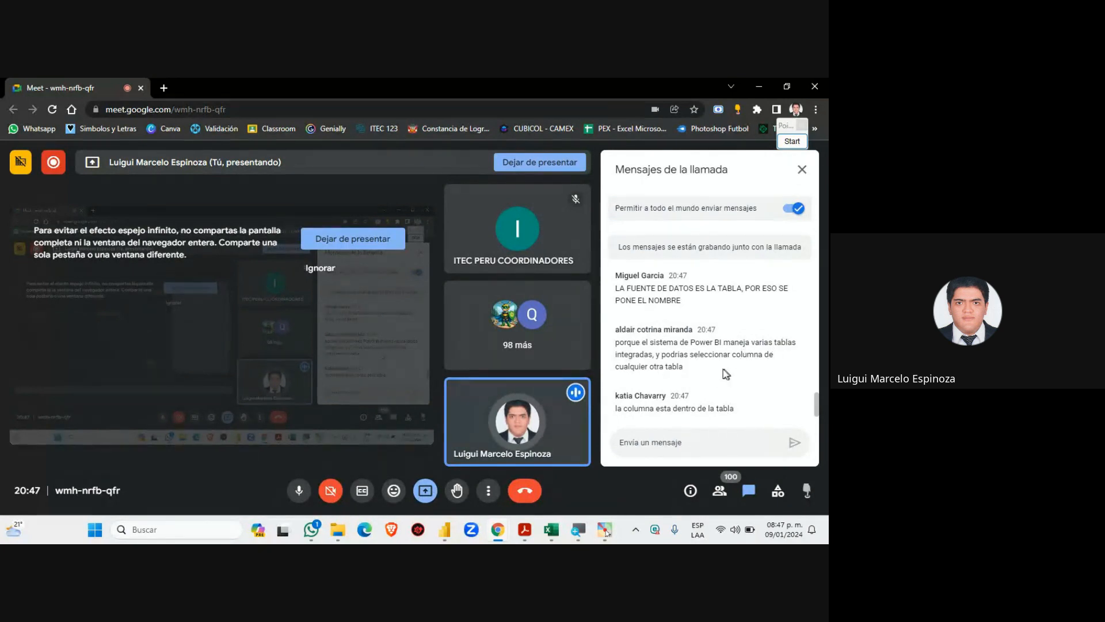
pyautogui.scroll(5, 680, 381)
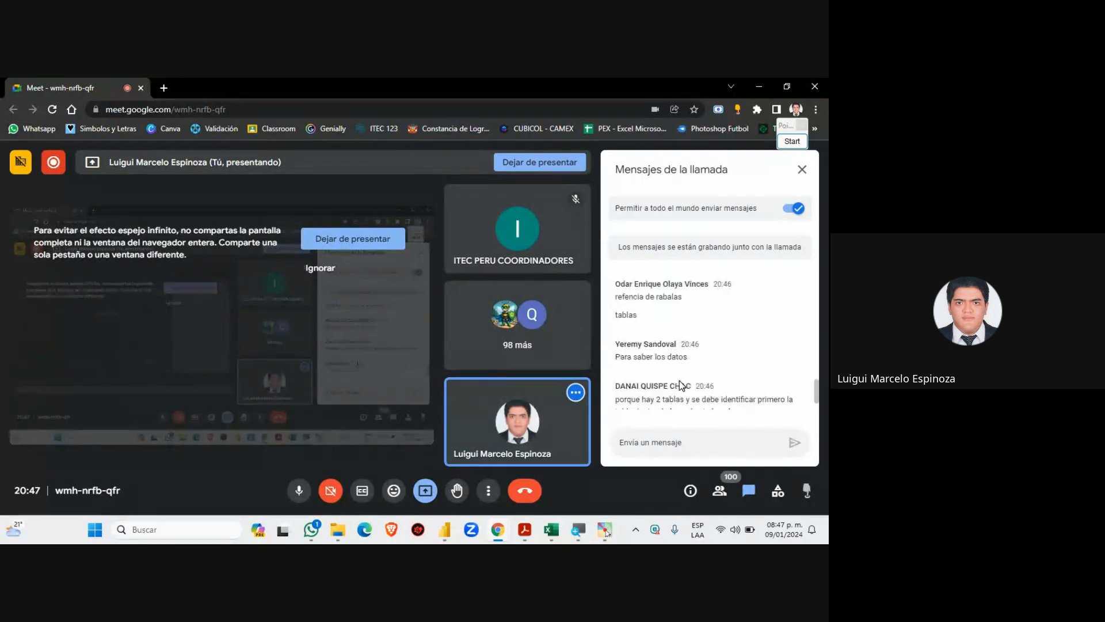
pyautogui.scroll(2, 679, 381)
pyautogui.scroll(-2, 673, 368)
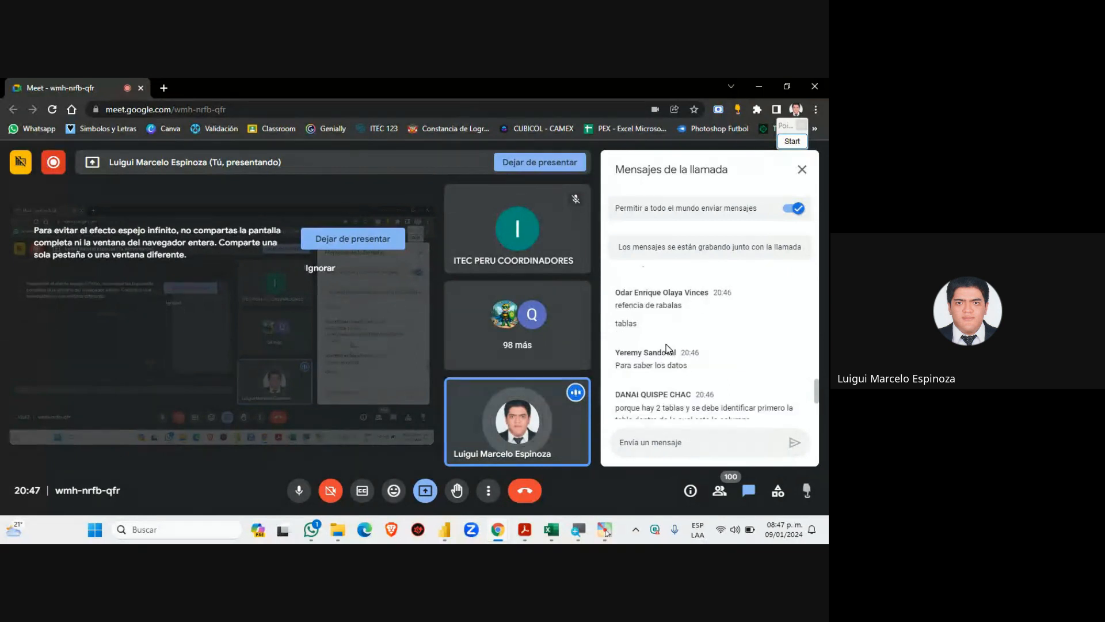
pyautogui.scroll(-1, 667, 347)
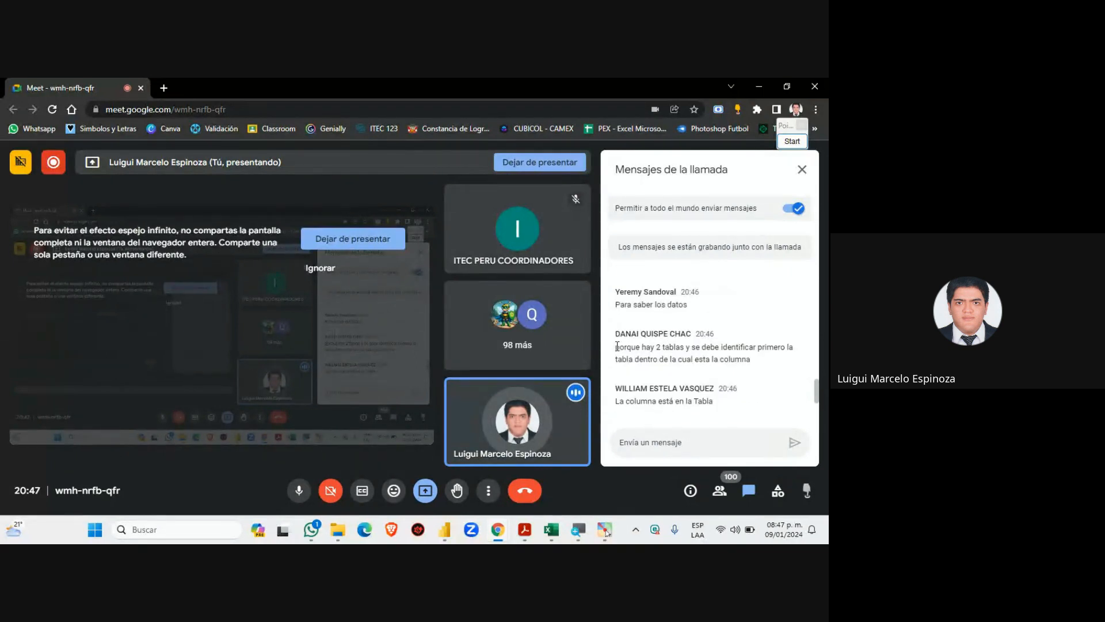
# Highlight the chat answers about identifying the table first, then scroll further down the chat
pyautogui.moveTo(617, 351); pyautogui.dragTo(766, 364)
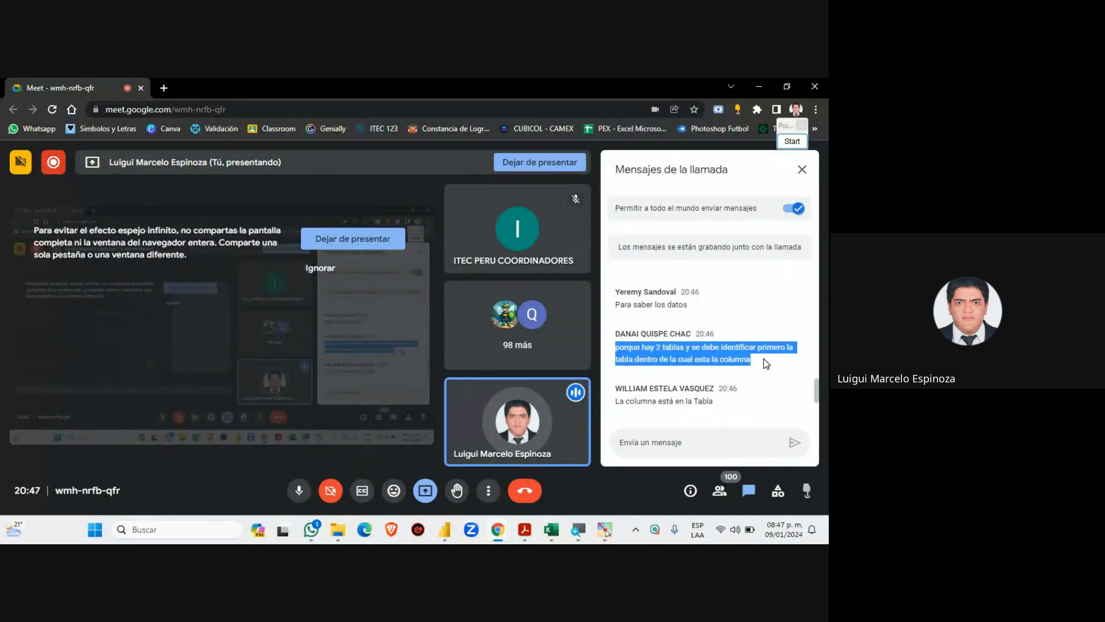
pyautogui.click(701, 326)
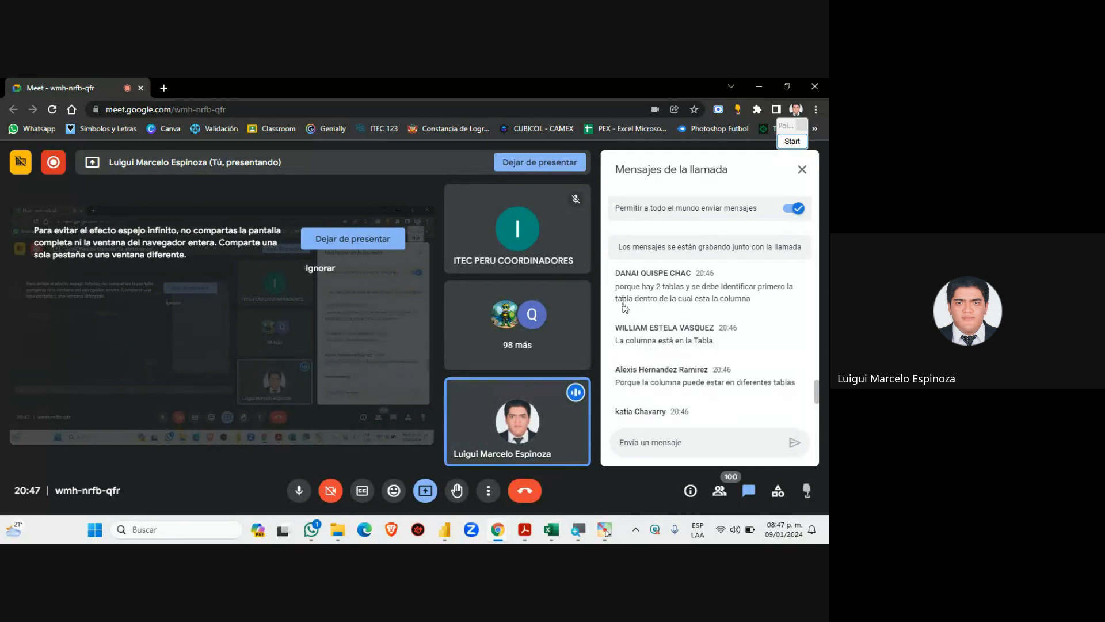
pyautogui.moveTo(617, 289); pyautogui.dragTo(768, 306)
pyautogui.click(768, 306)
pyautogui.scroll(-1, 659, 343)
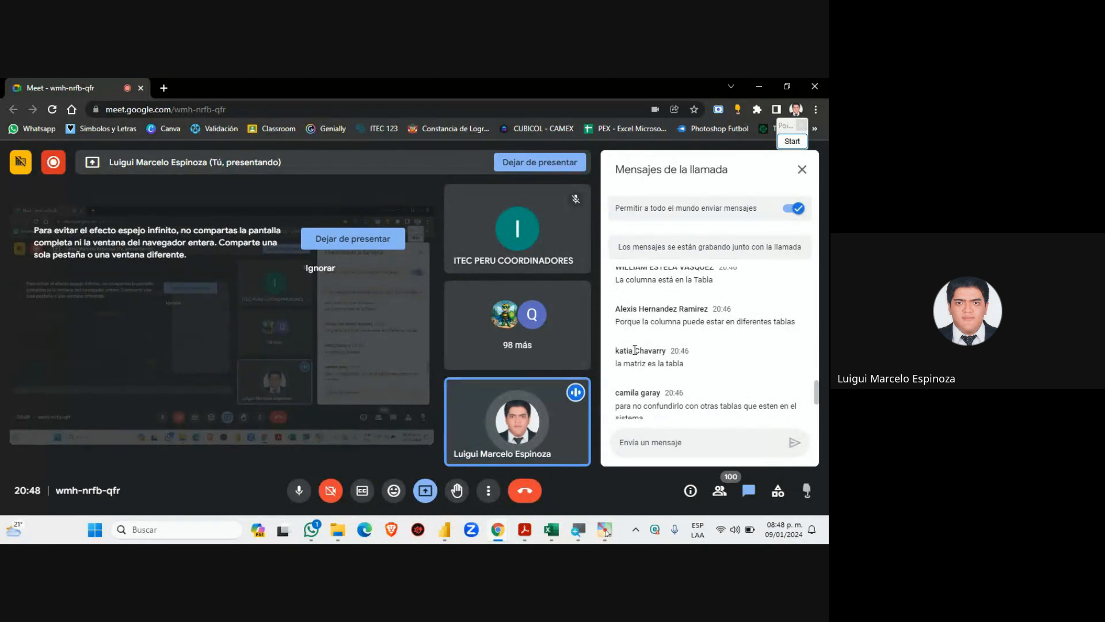
pyautogui.scroll(-2, 669, 343)
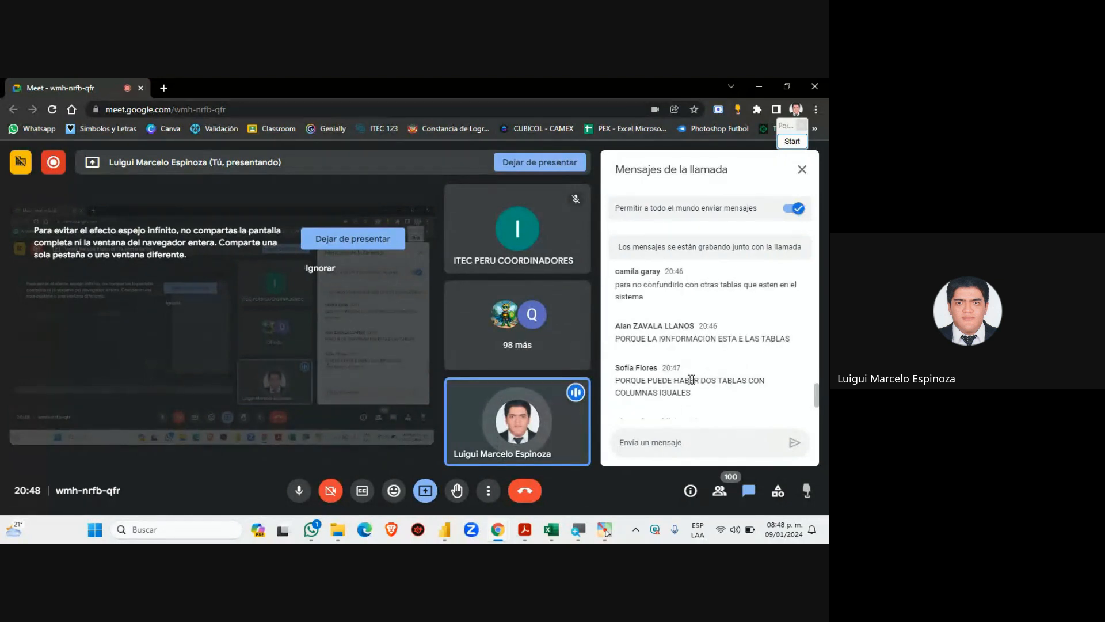
pyautogui.scroll(-1, 746, 378)
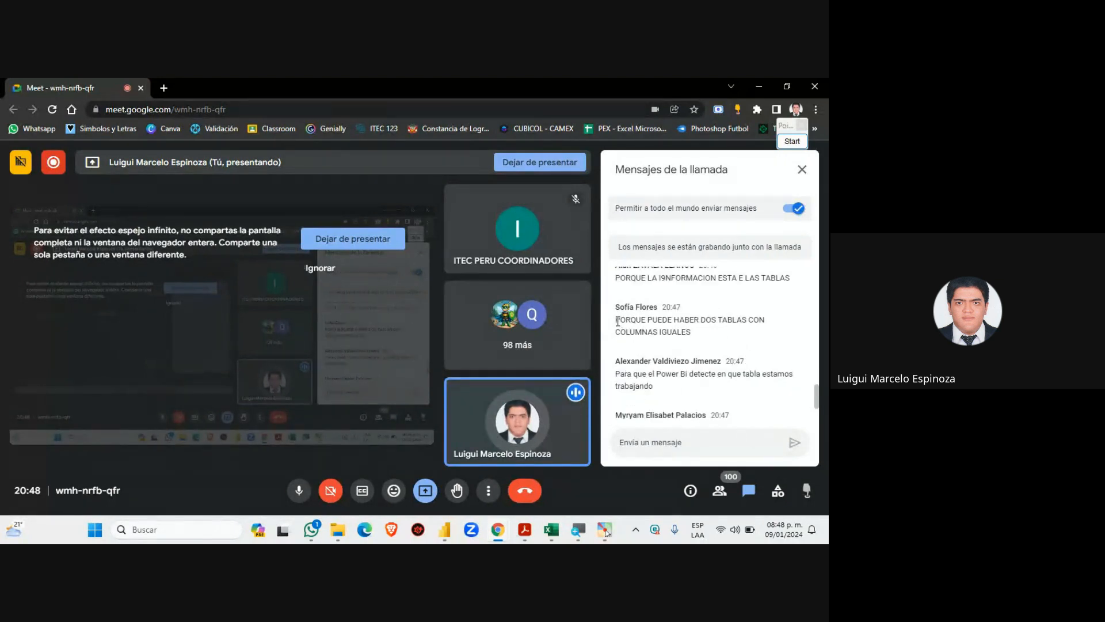
# Highlight the answer about tables with identical columns, then go back to Power BI Desktop
pyautogui.moveTo(617, 320); pyautogui.dragTo(753, 339)
pyautogui.click(701, 333)
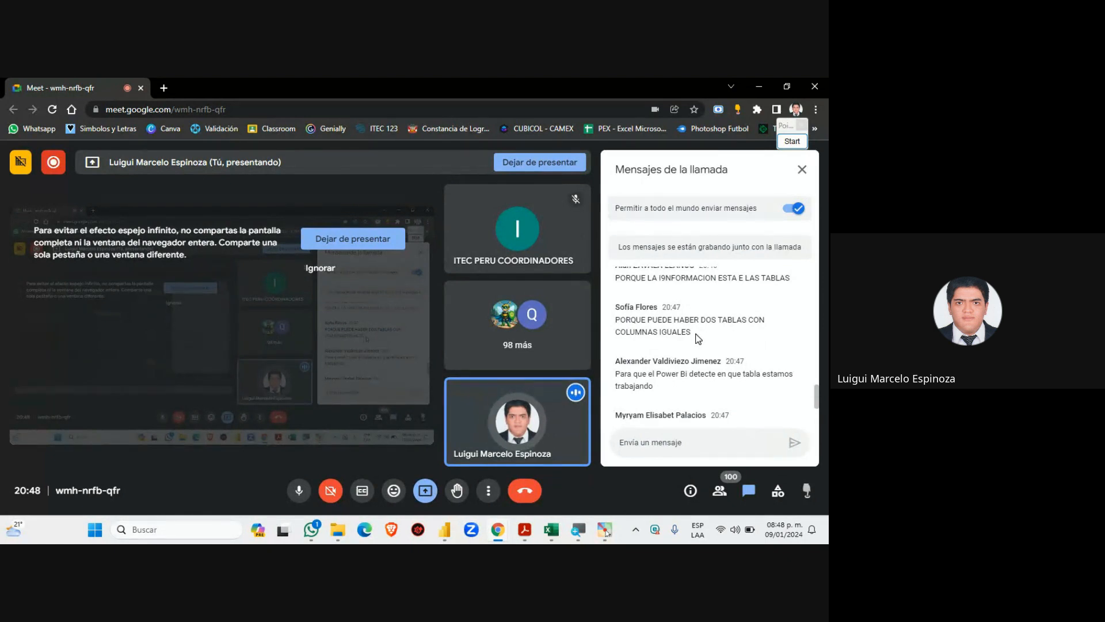
pyautogui.scroll(-1, 700, 350)
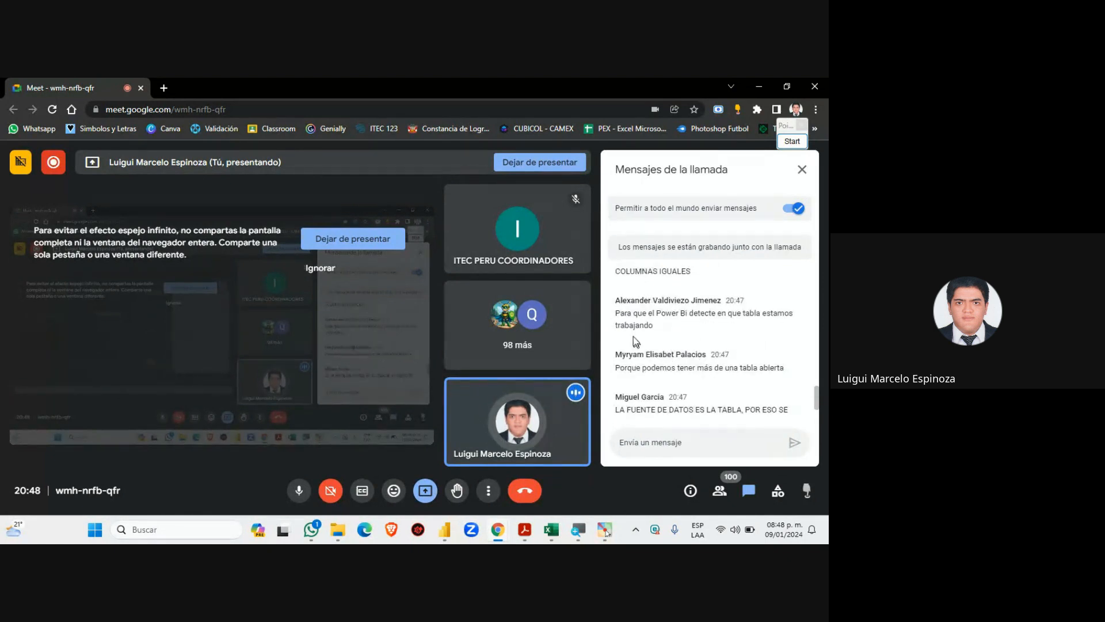
pyautogui.scroll(1, 640, 335)
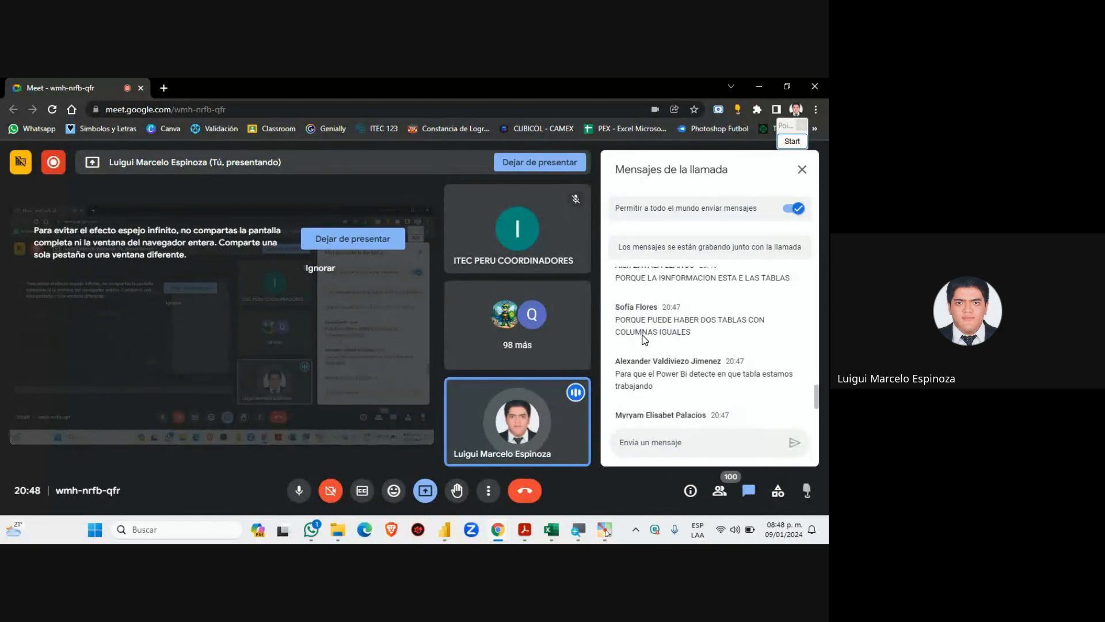
pyautogui.scroll(-1, 624, 329)
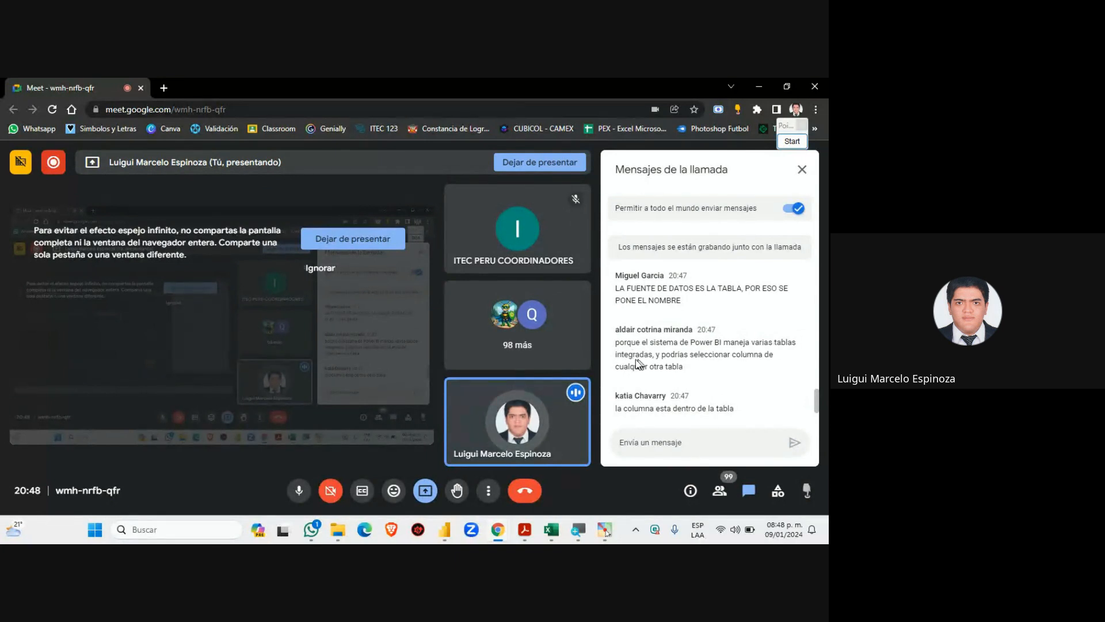
pyautogui.click(444, 530)
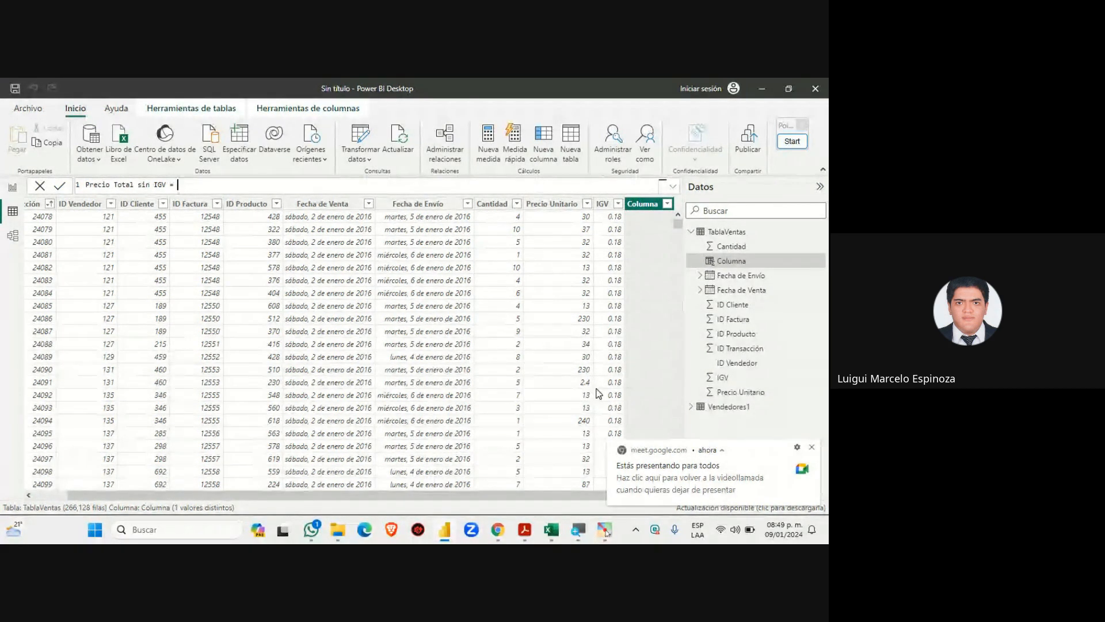
# Bring the Google Meet call and its chat in front of Power BI Desktop
pyautogui.moveTo(498, 530)
pyautogui.click(447, 466)
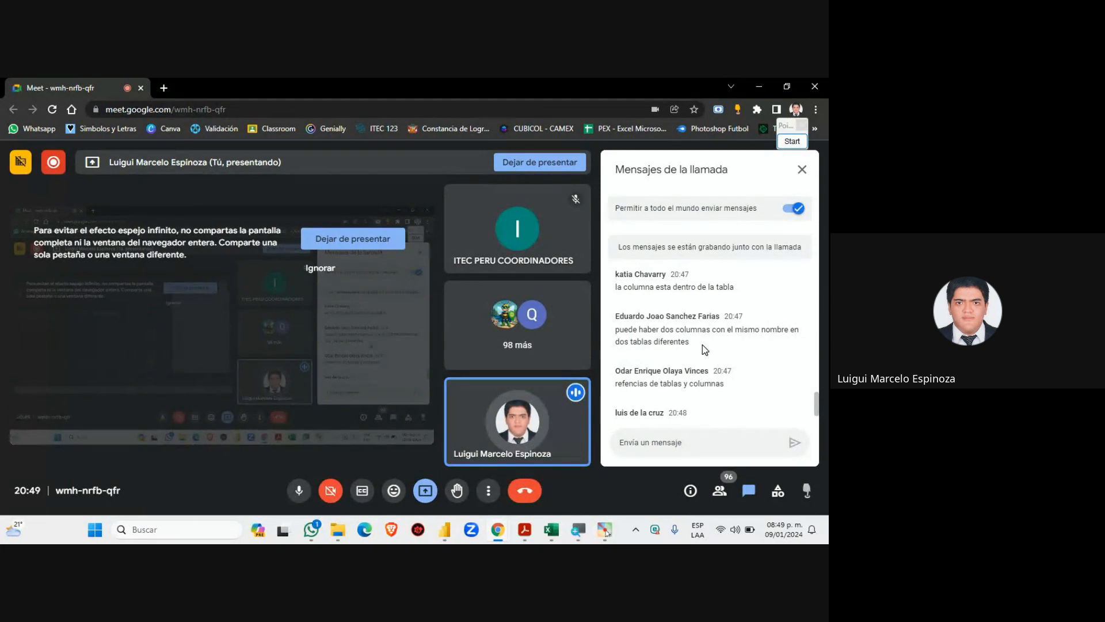
# Highlight the chat messages about same-named columns, briefly checking the Power BI table in between
pyautogui.moveTo(690, 344); pyautogui.dragTo(616, 333)
pyautogui.click(705, 340)
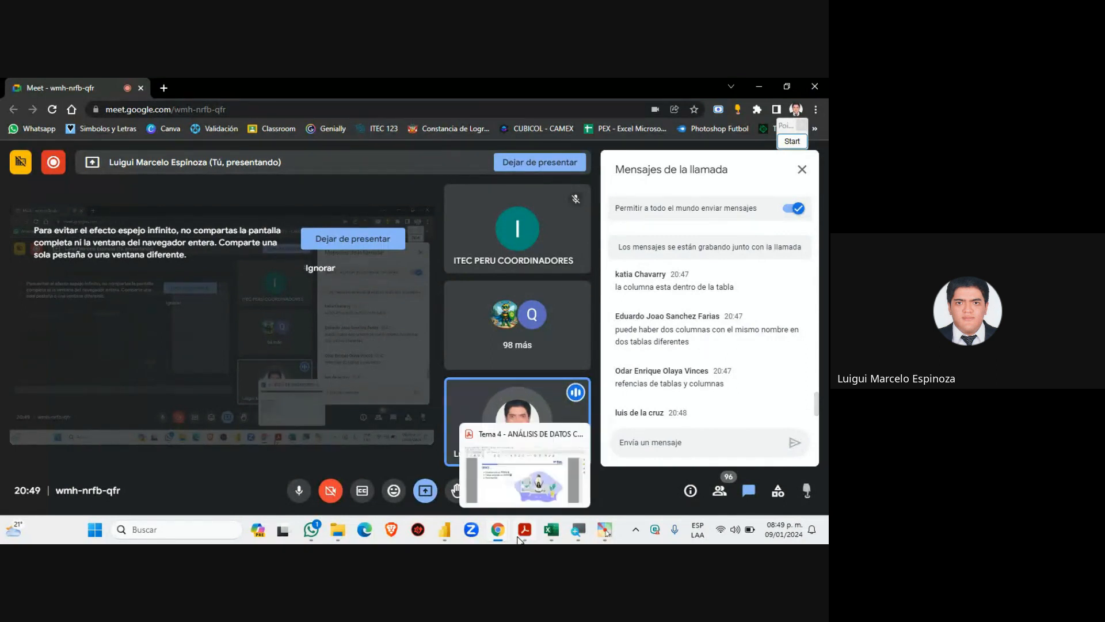
pyautogui.click(445, 529)
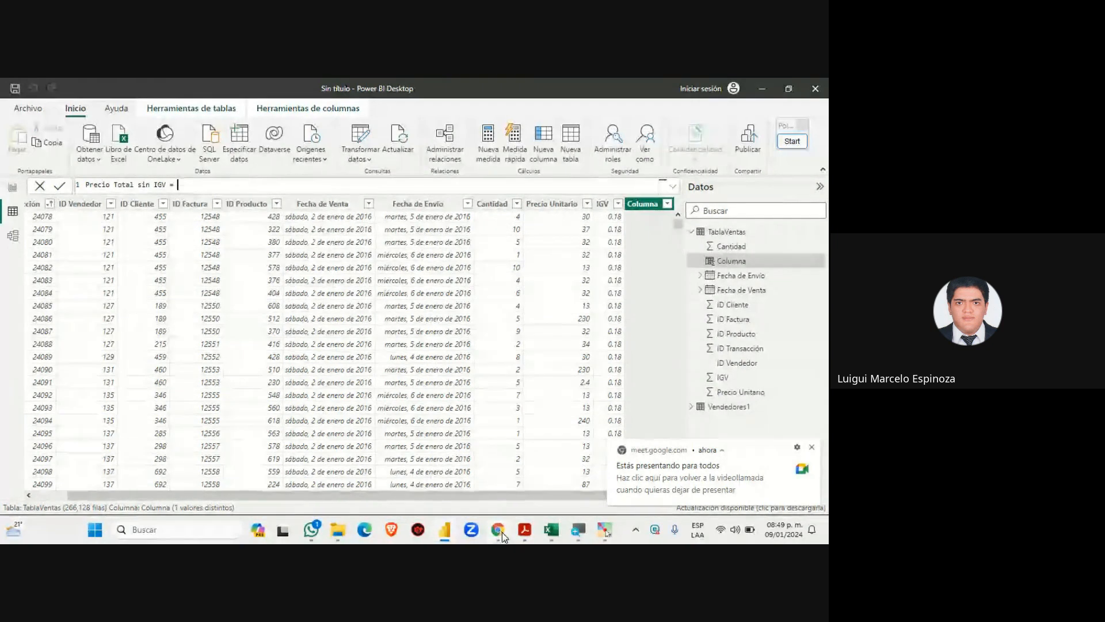
pyautogui.moveTo(502, 532)
pyautogui.click(467, 496)
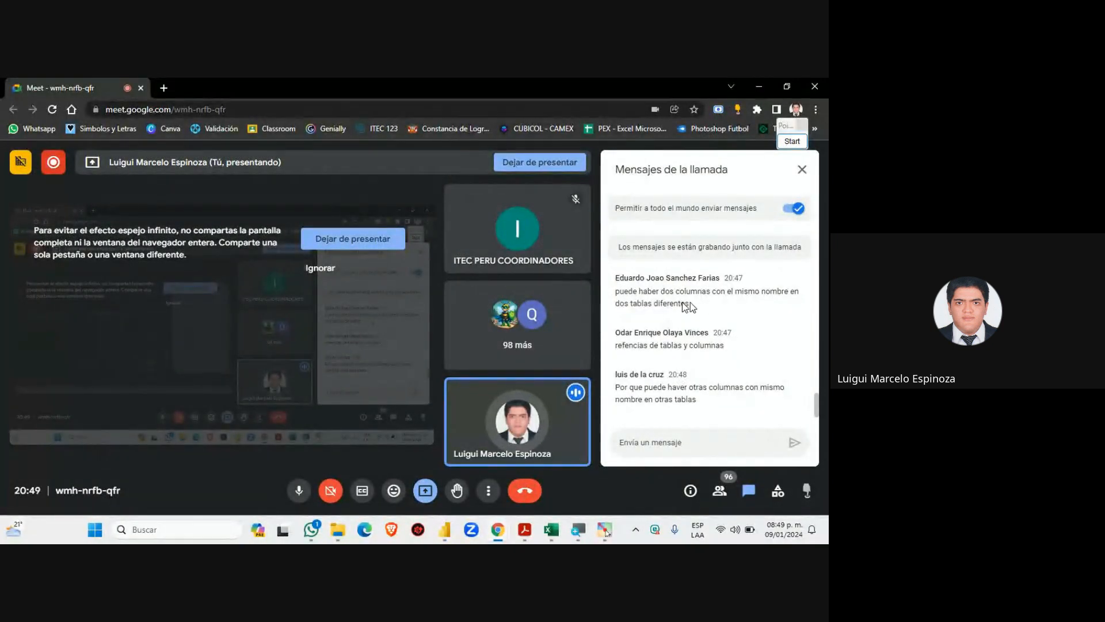
pyautogui.moveTo(689, 303); pyautogui.dragTo(607, 293)
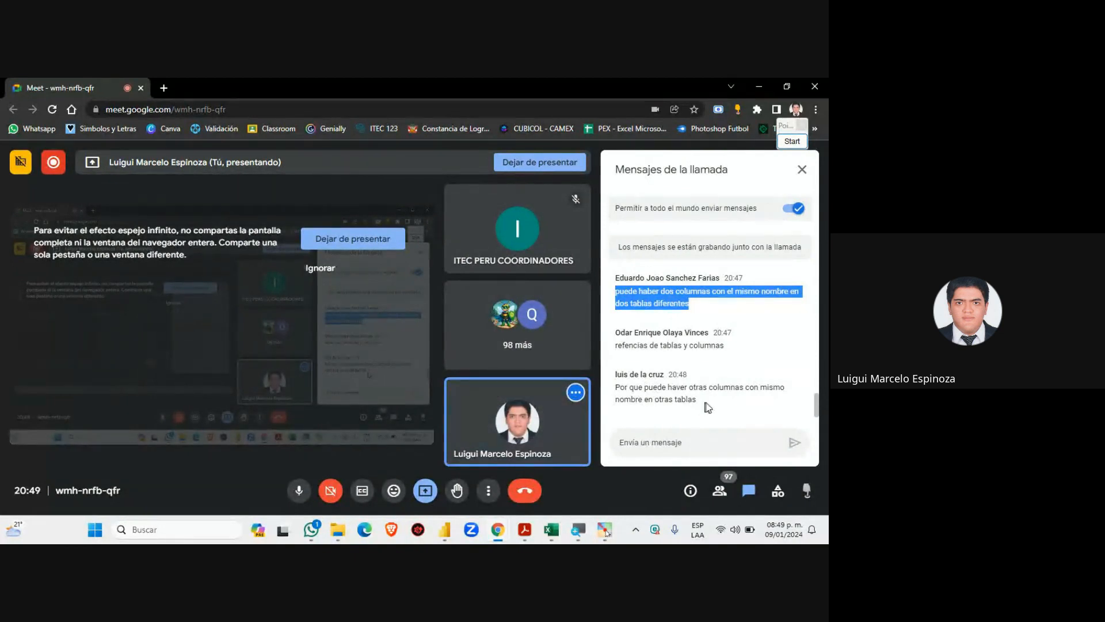
pyautogui.moveTo(706, 397); pyautogui.dragTo(613, 385)
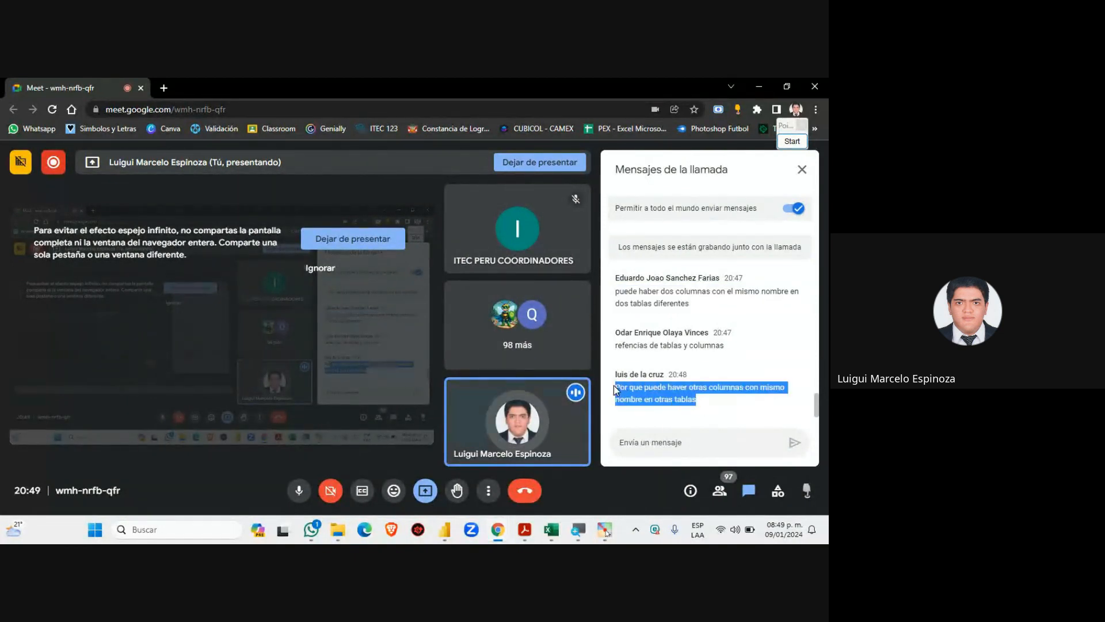
pyautogui.click(717, 398)
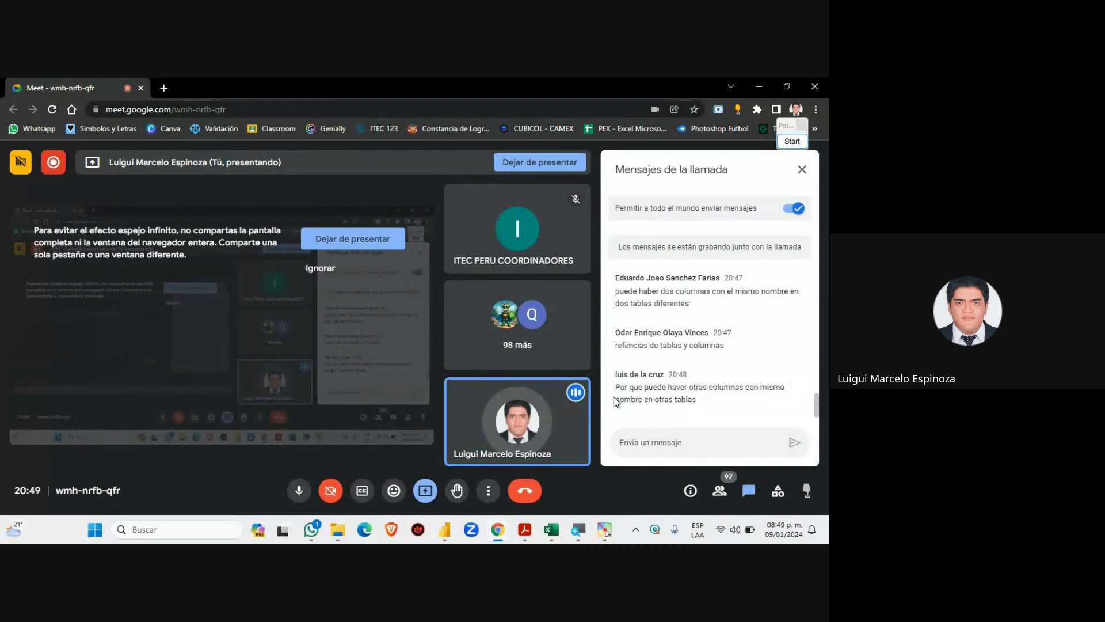
# Scroll back through the chat, then bring up the course slides PDF
pyautogui.scroll(5, 677, 399)
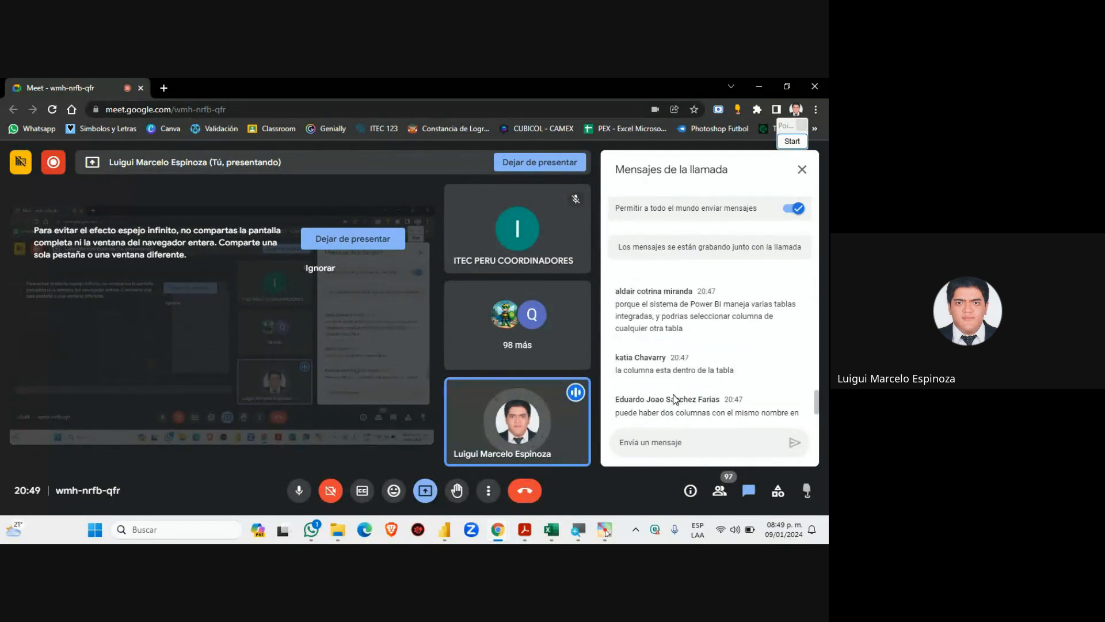
pyautogui.scroll(6, 676, 399)
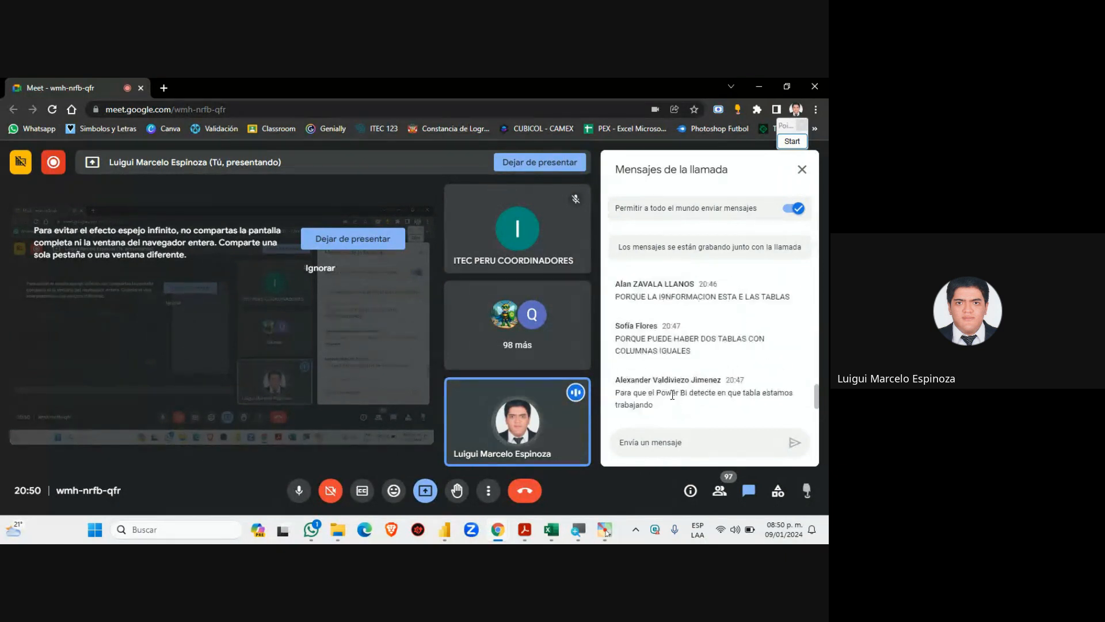
pyautogui.scroll(3, 670, 395)
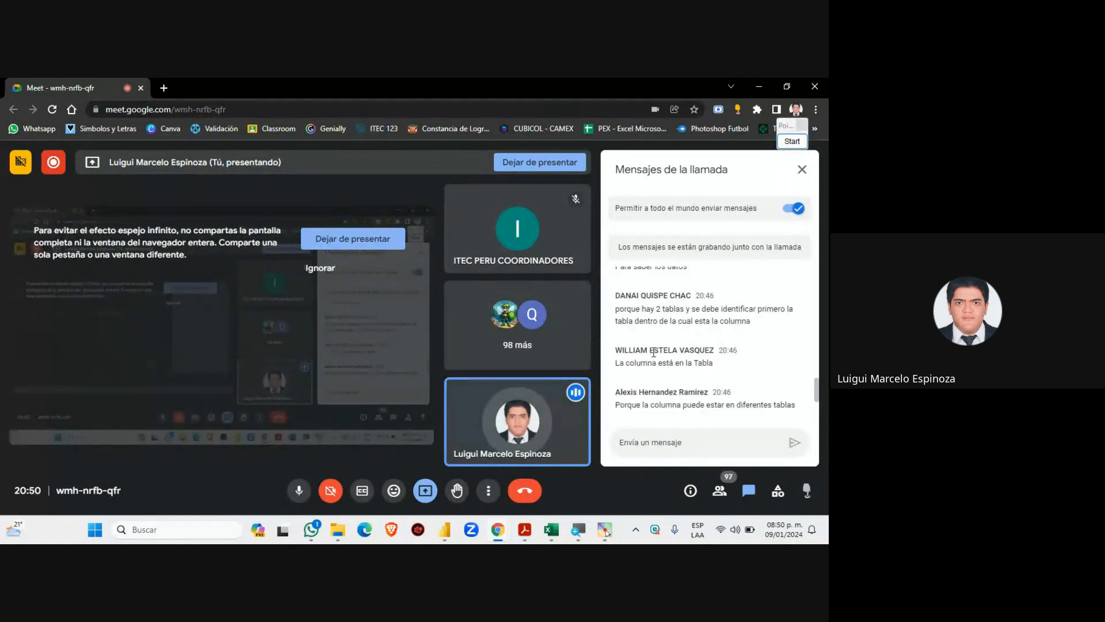
pyautogui.scroll(-5, 654, 349)
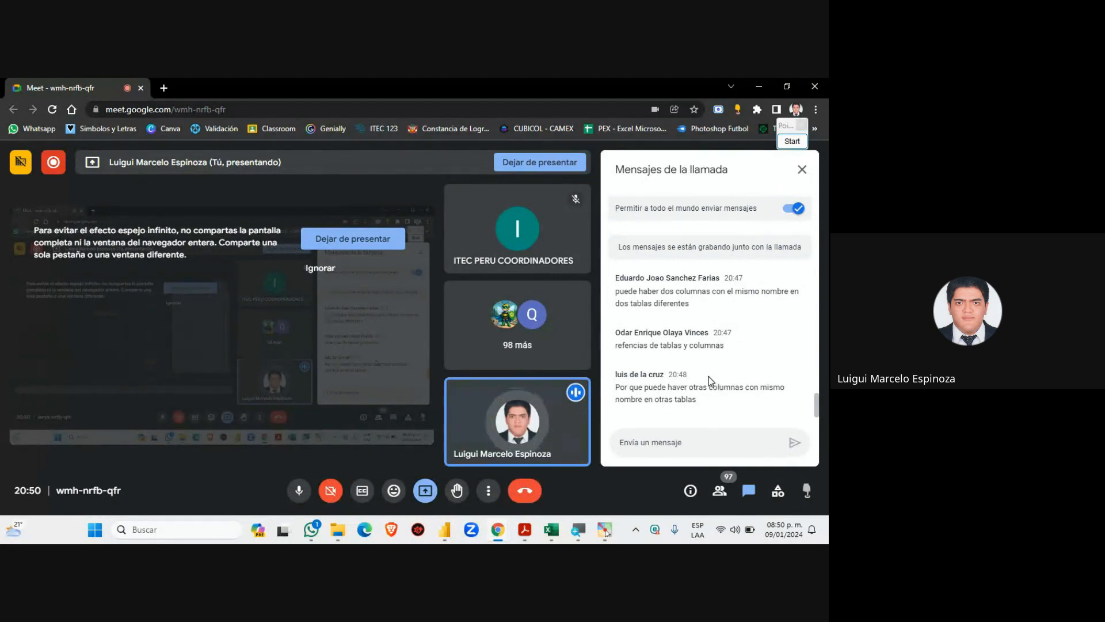
pyautogui.click(531, 534)
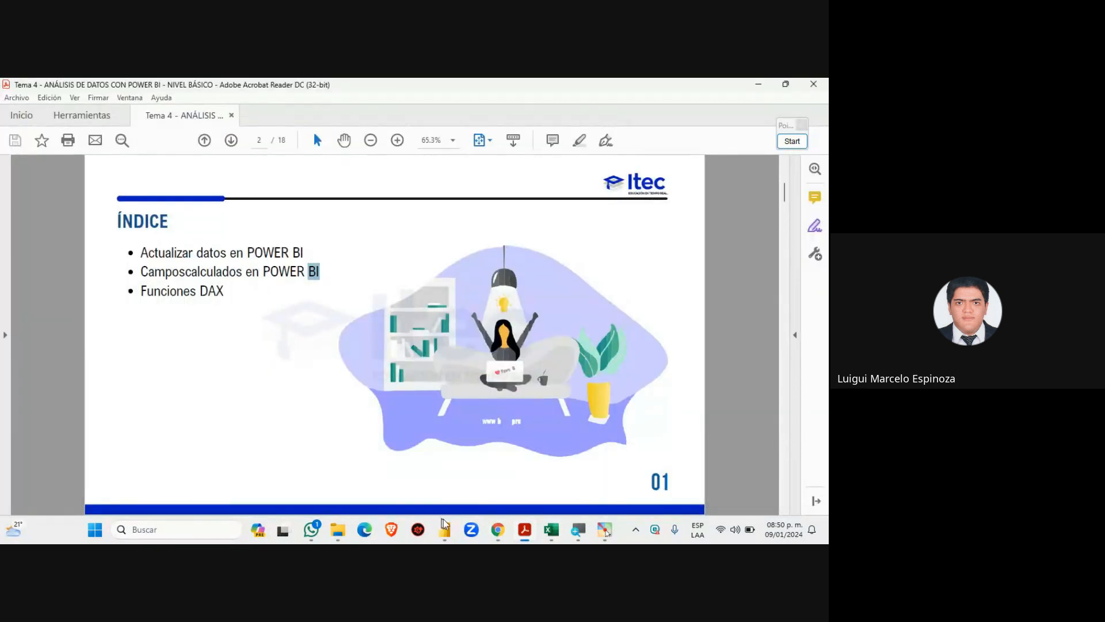
pyautogui.click(447, 535)
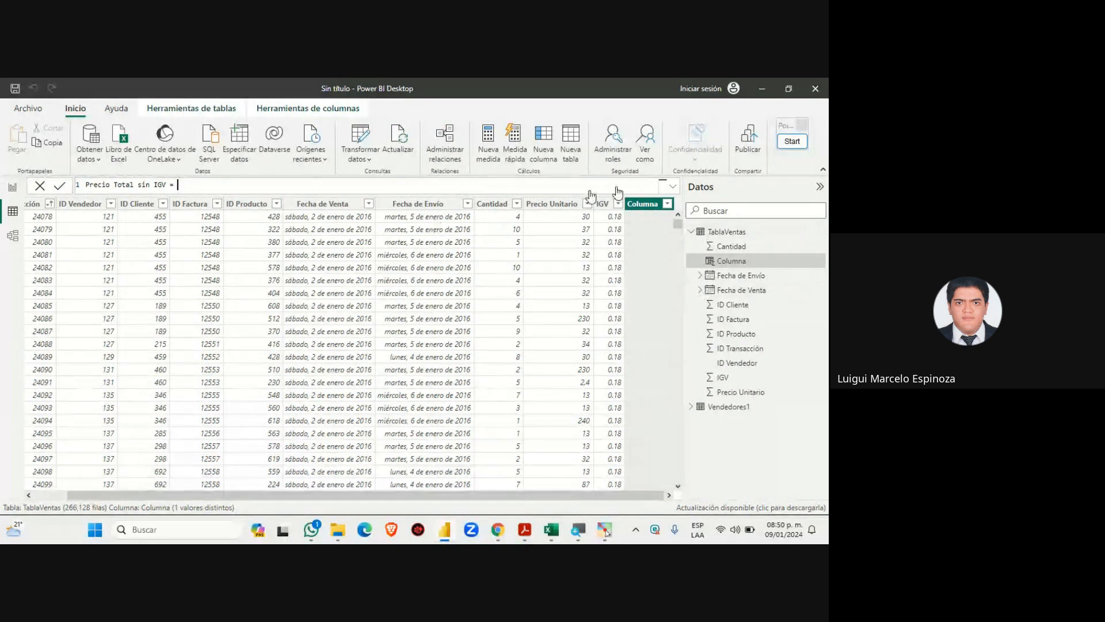
# Circle the Cantidad column in red with the screen annotation tool, then clear the drawing
pyautogui.click(799, 141)
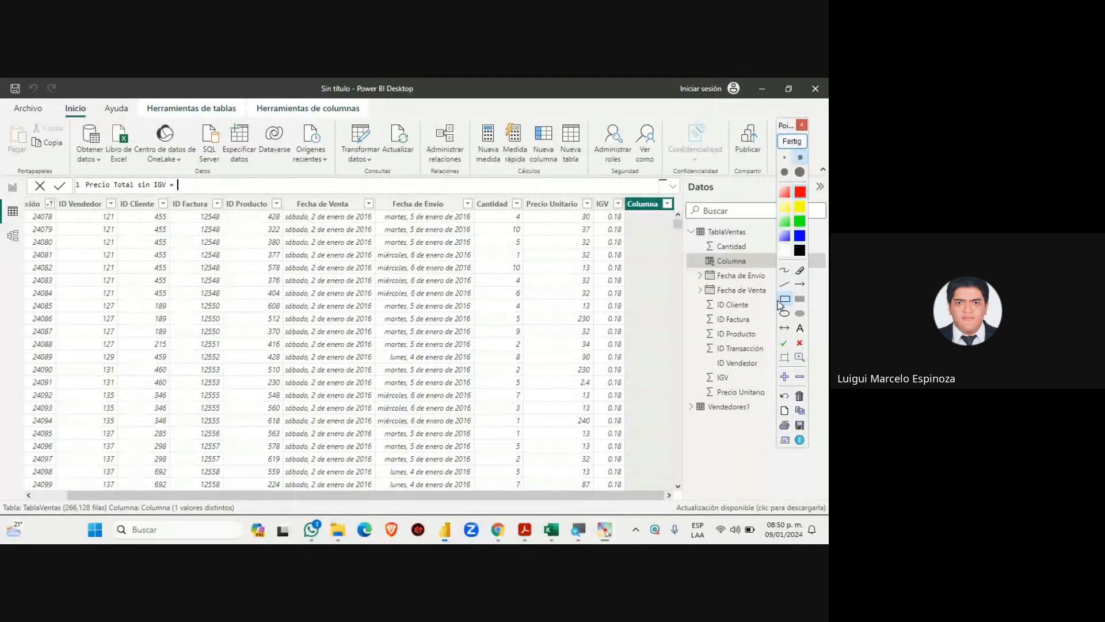
pyautogui.moveTo(472, 197)
pyautogui.mouseDown()
pyautogui.moveTo(565, 449)
pyautogui.moveTo(526, 492)
pyautogui.mouseUp()
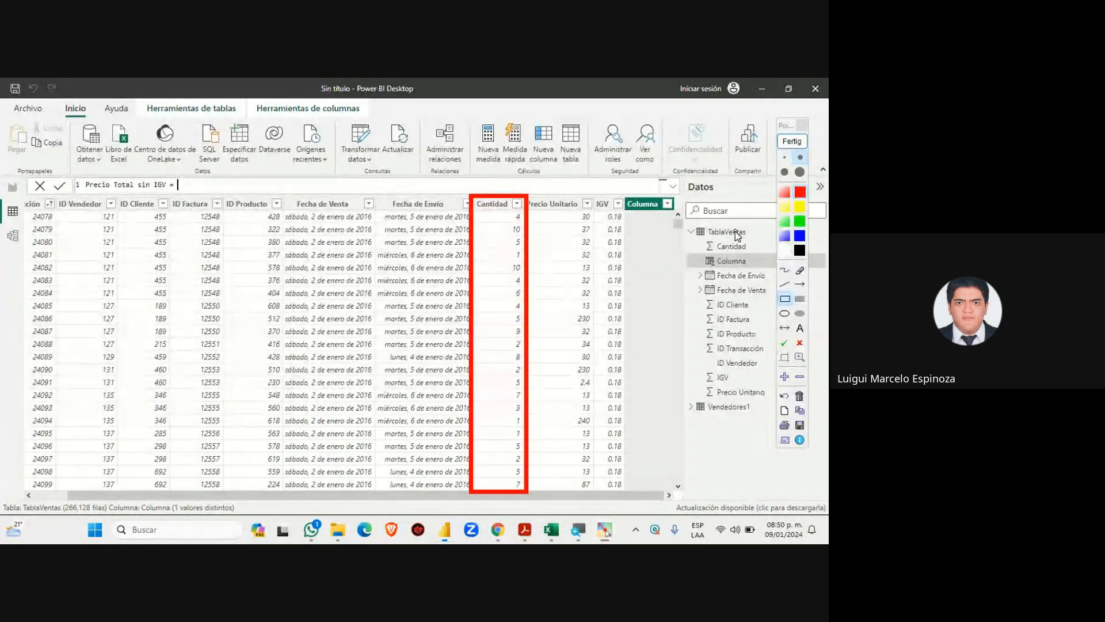
pyautogui.click(792, 140)
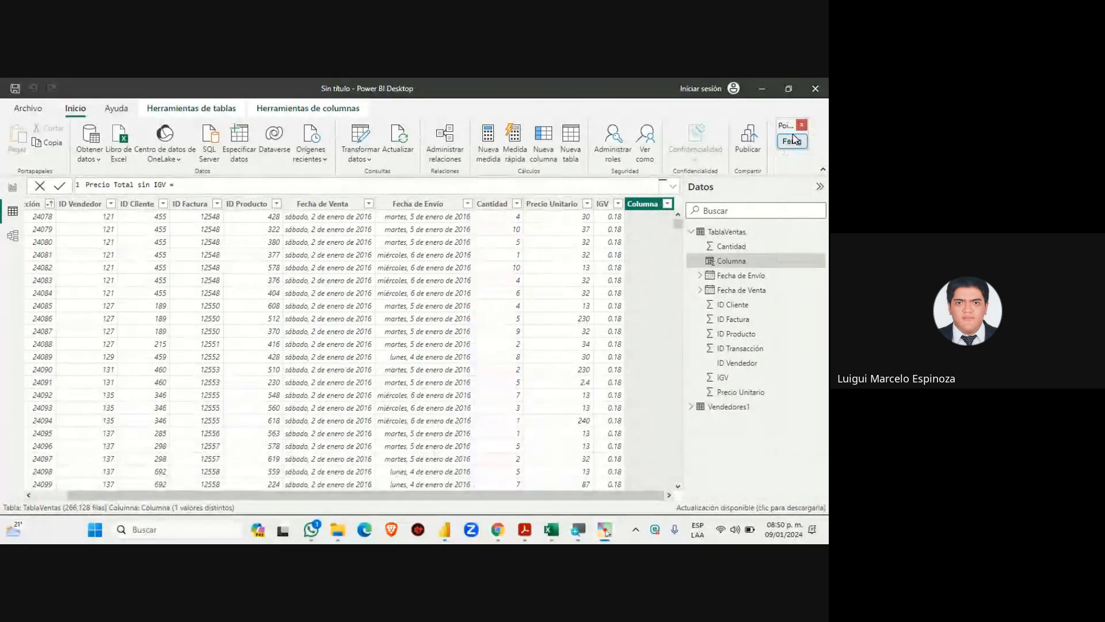
# Extend the formula to 'Precio Total sin IGV = TablaVentas[Cantidad]' using autocomplete
pyautogui.click(196, 186)
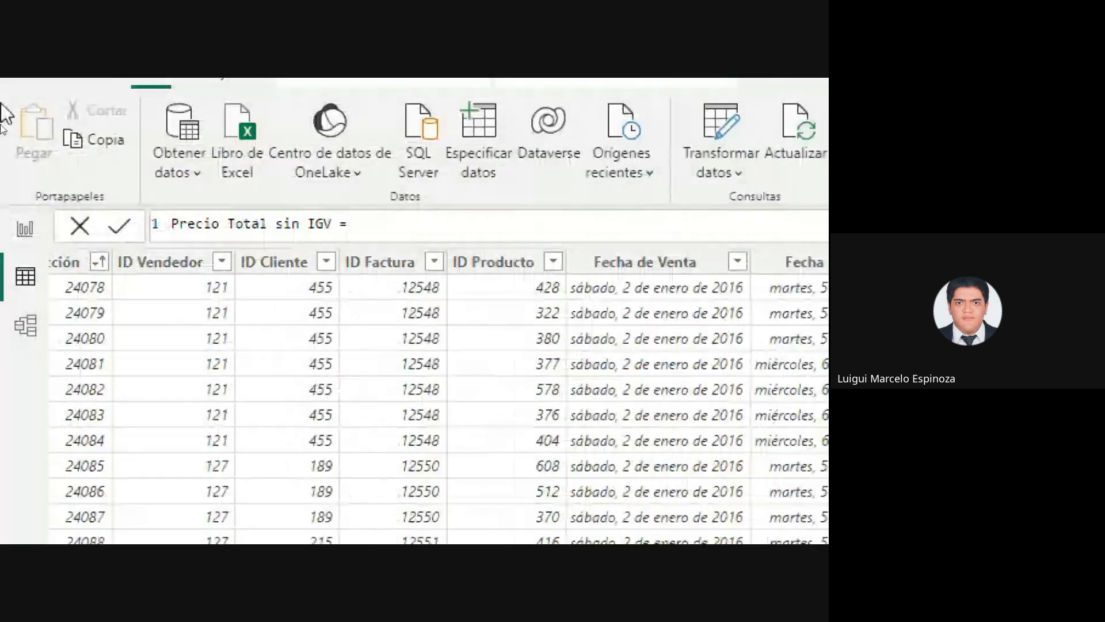
pyautogui.write('TablaV')
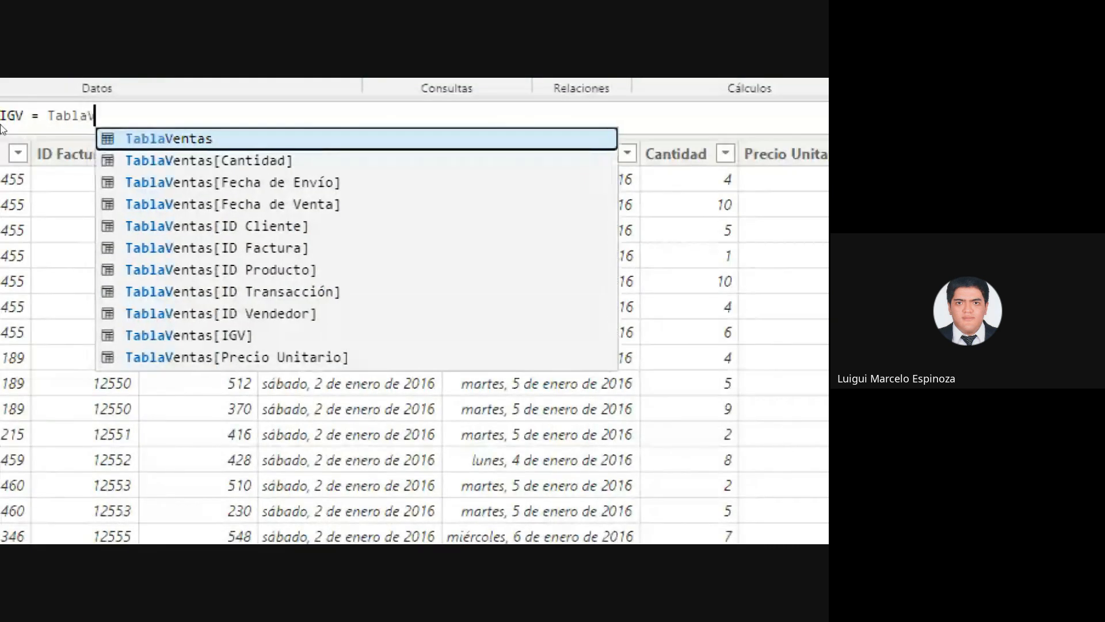
pyautogui.write('entas')
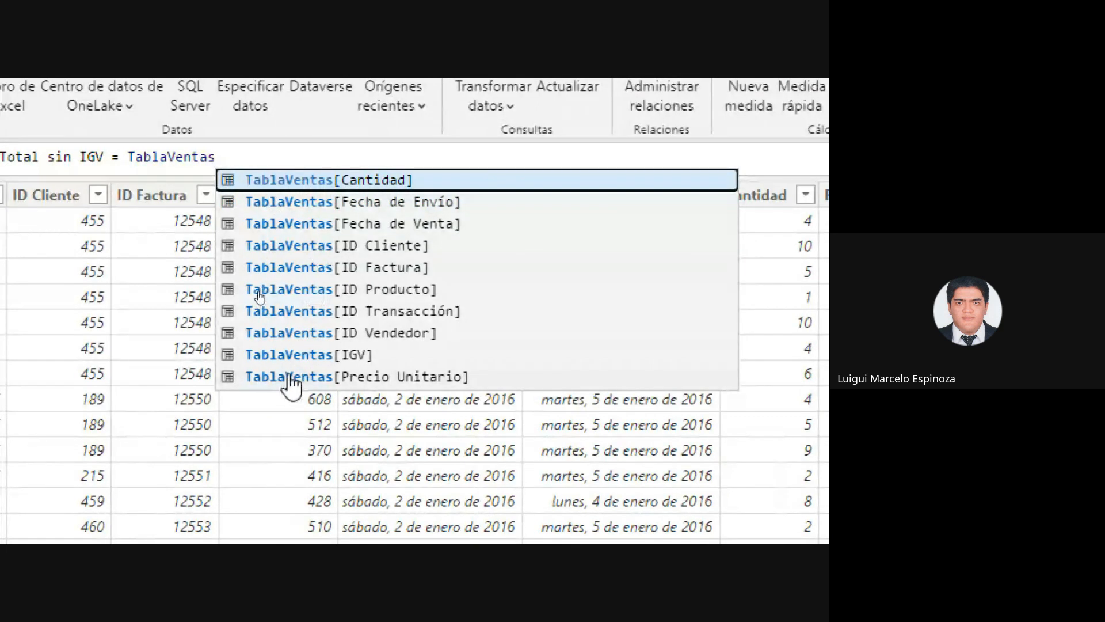
pyautogui.click(275, 183)
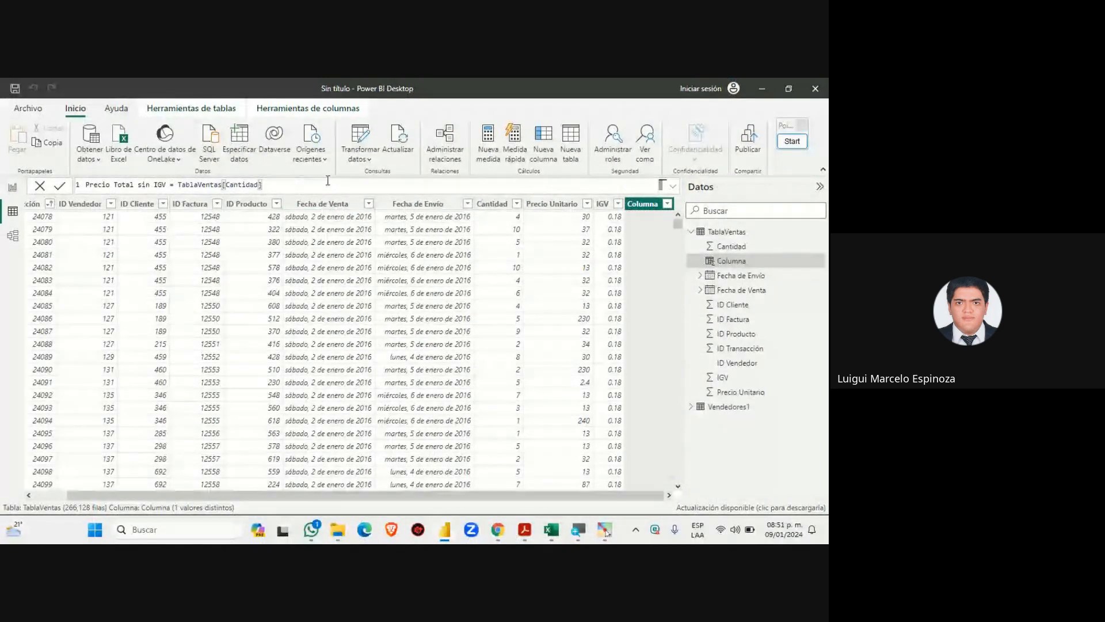
pyautogui.click(792, 141)
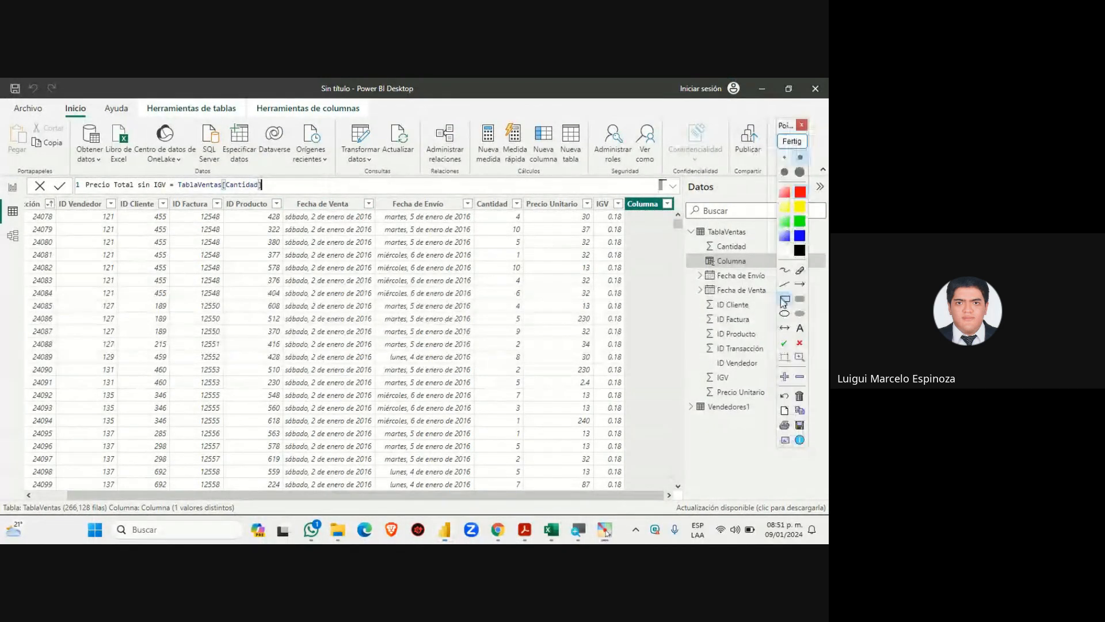
pyautogui.moveTo(171, 175)
pyautogui.mouseDown()
pyautogui.moveTo(214, 196)
pyautogui.moveTo(231, 186)
pyautogui.moveTo(265, 198)
pyautogui.mouseUp()
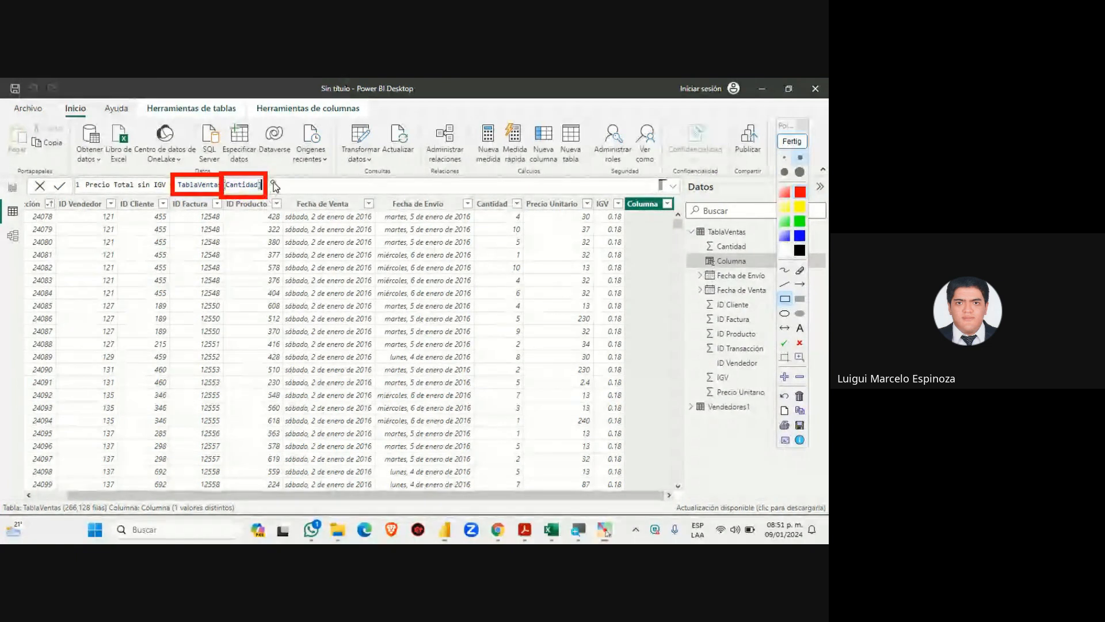
pyautogui.click(792, 141)
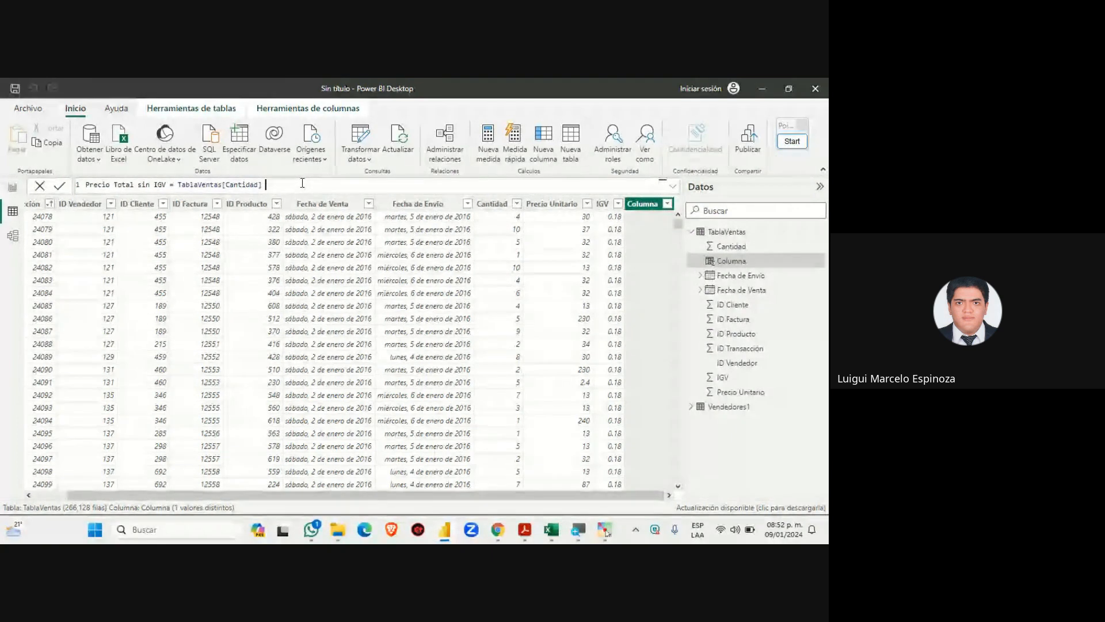
pyautogui.moveTo(501, 529)
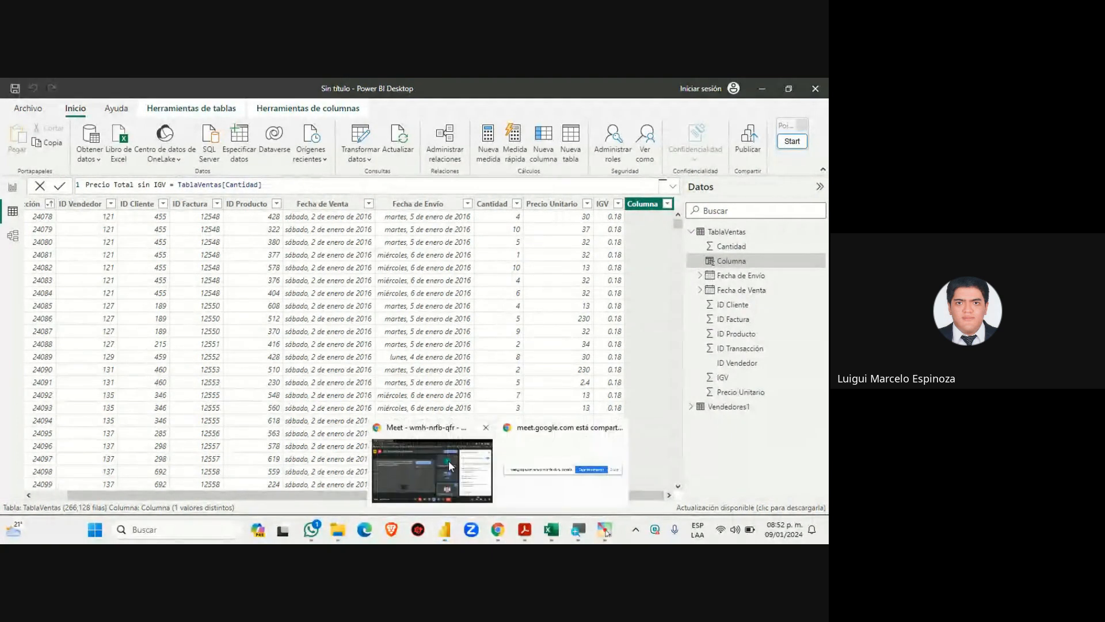
# Switch between the Meet call and Power BI, ending on the TablaVentas[Cantidad] formula
pyautogui.click(448, 461)
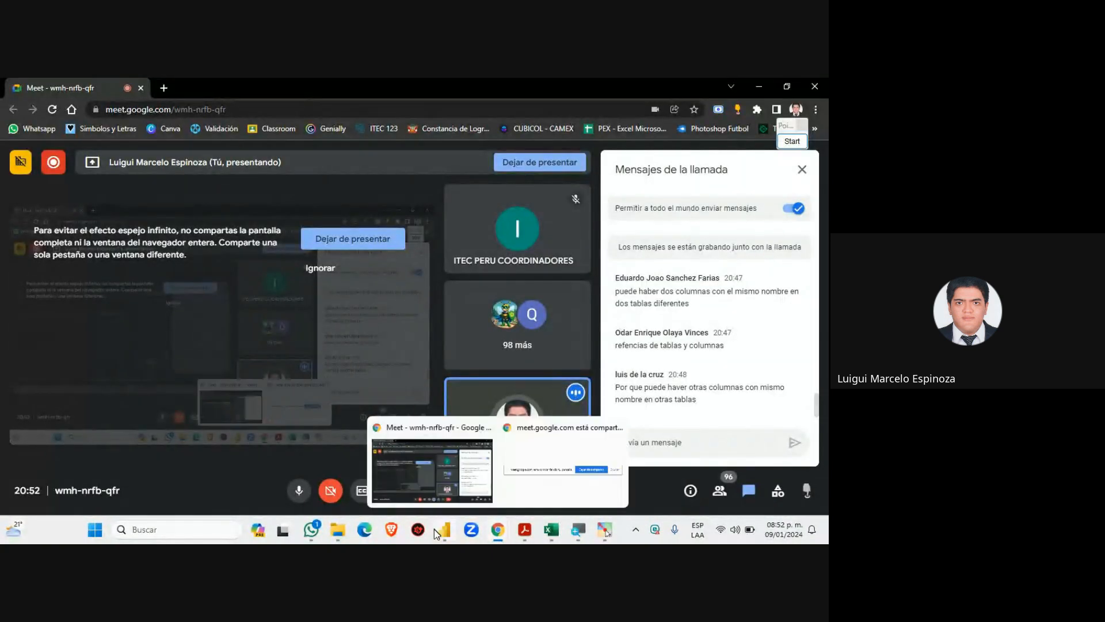
pyautogui.click(444, 529)
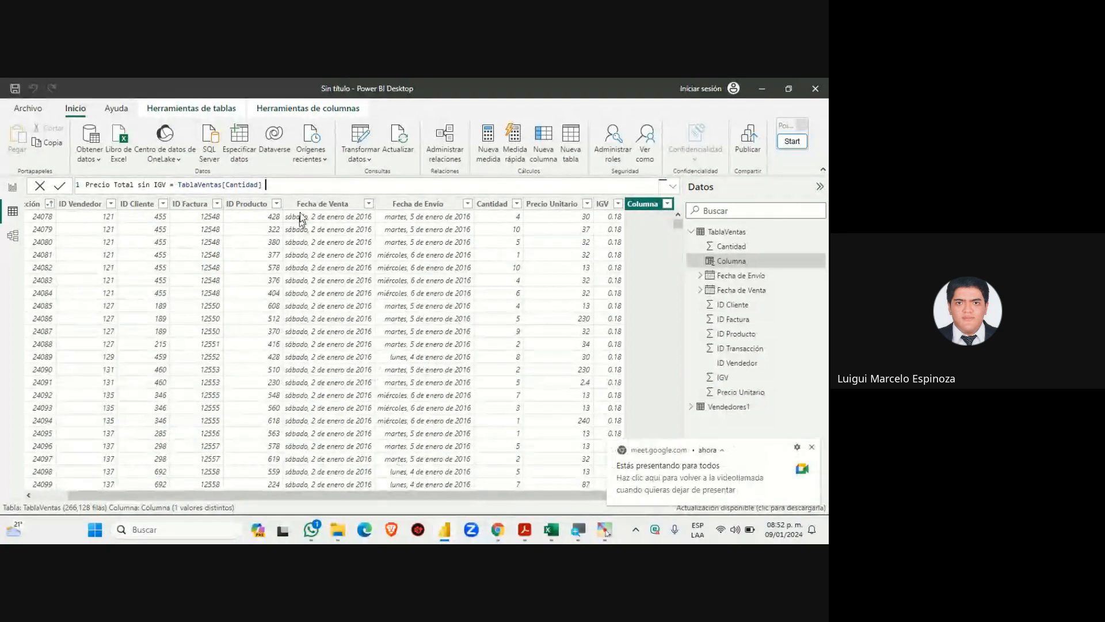
pyautogui.click(316, 184)
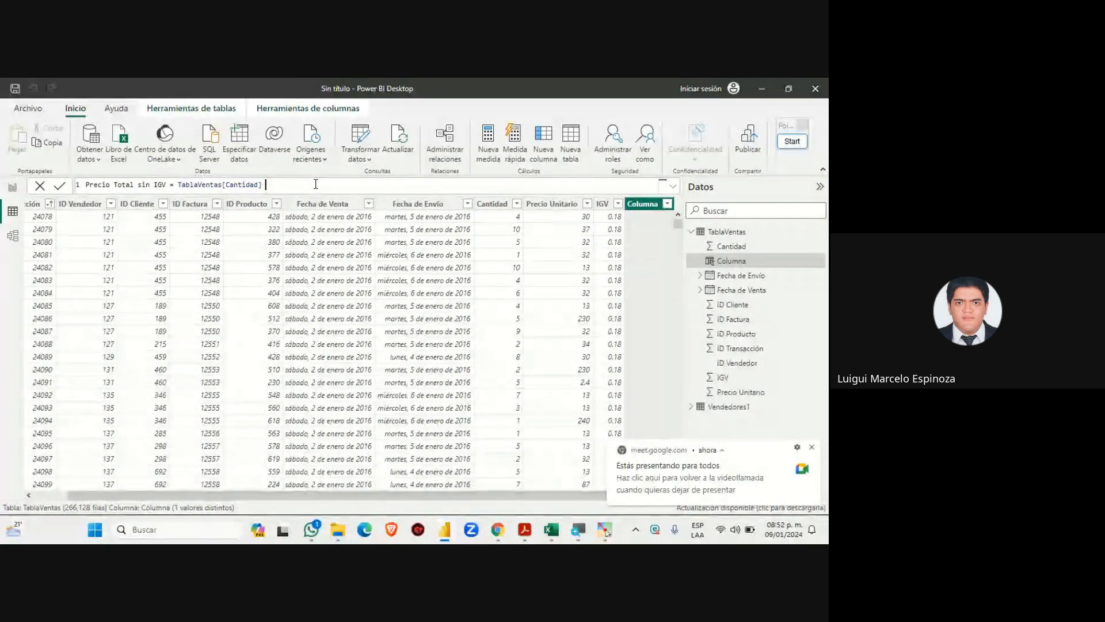
pyautogui.moveTo(498, 530)
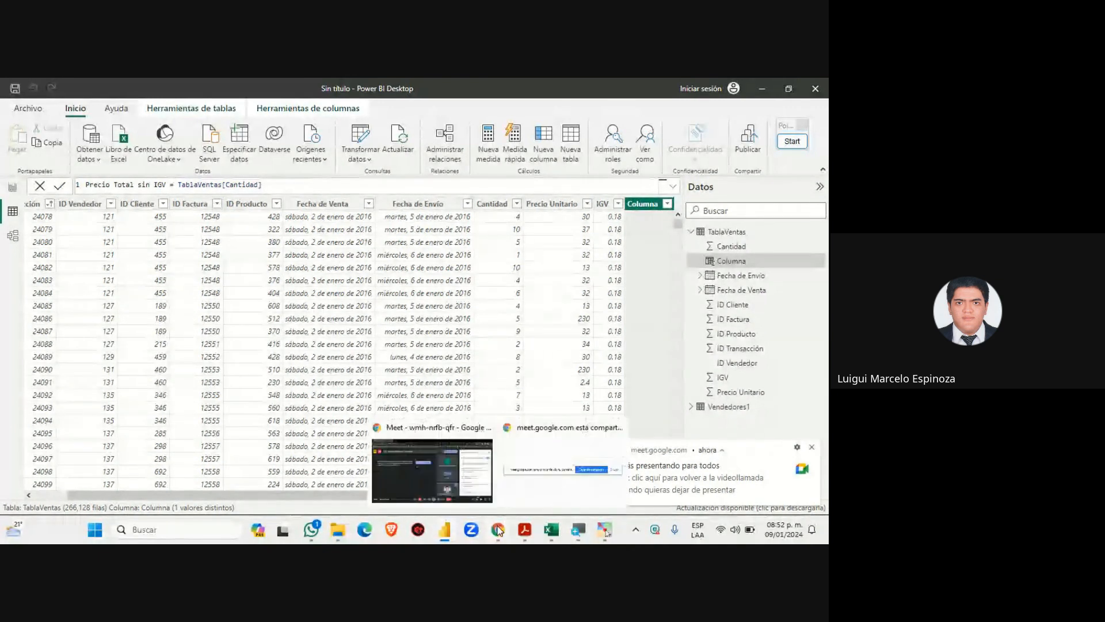
pyautogui.click(455, 461)
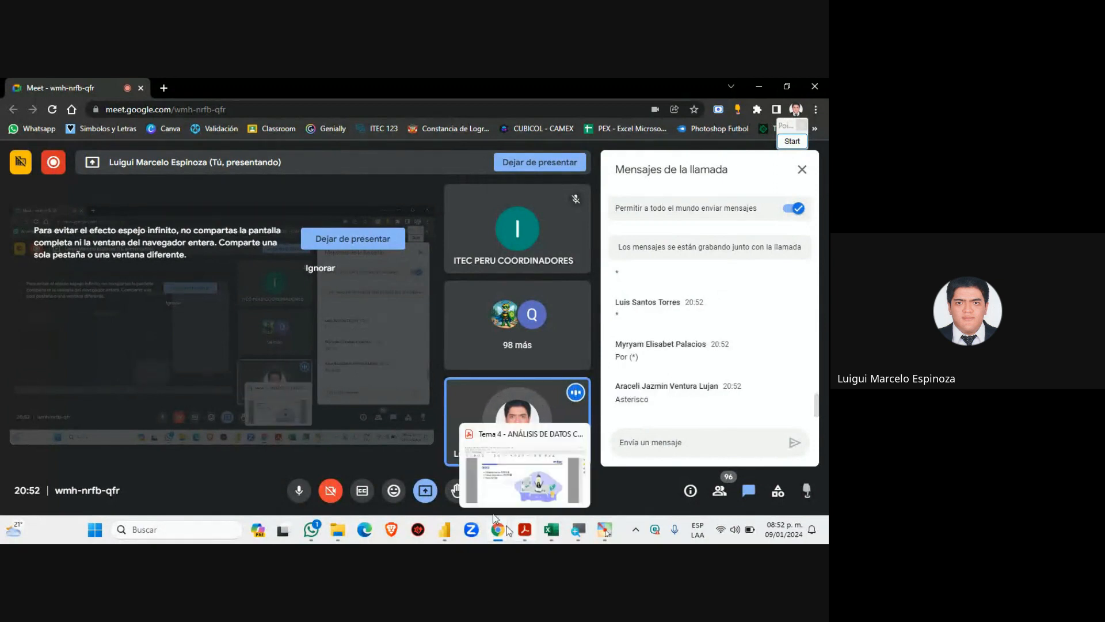
pyautogui.click(444, 529)
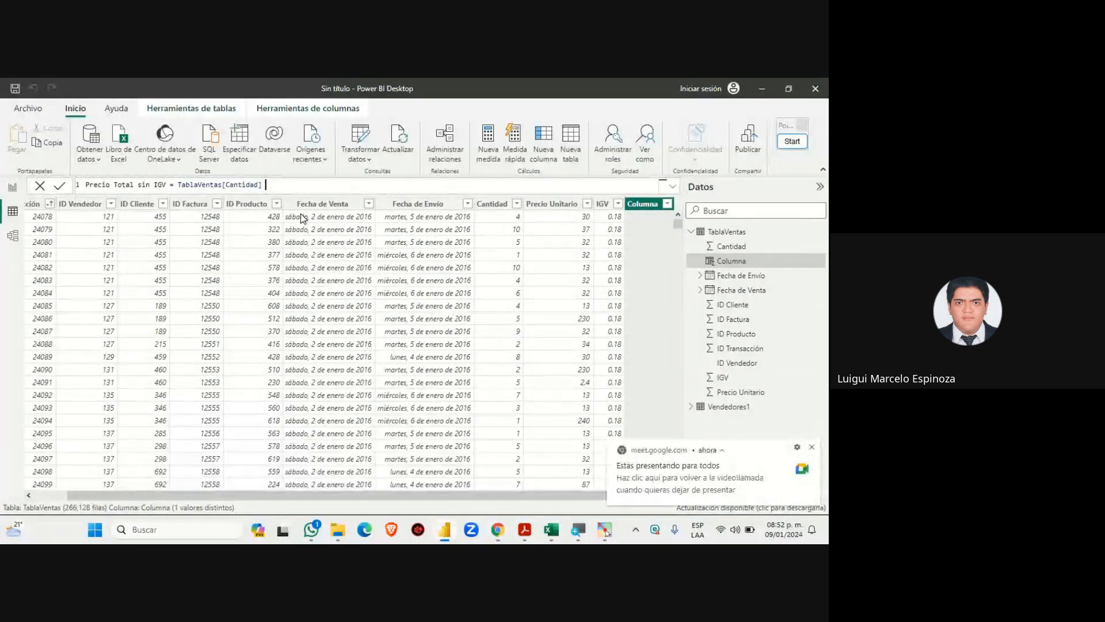
# Complete the formula as TablaVentas[Cantidad] * TablaVentas[Precio Unitario] and commit it
pyautogui.press('super+plus')
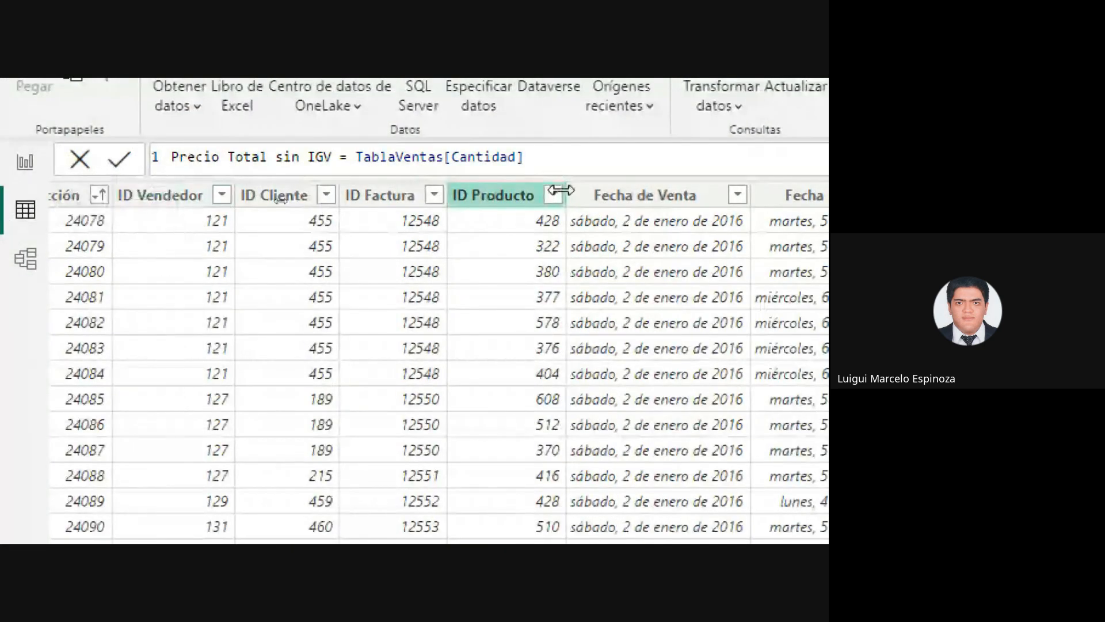
pyautogui.write('*')
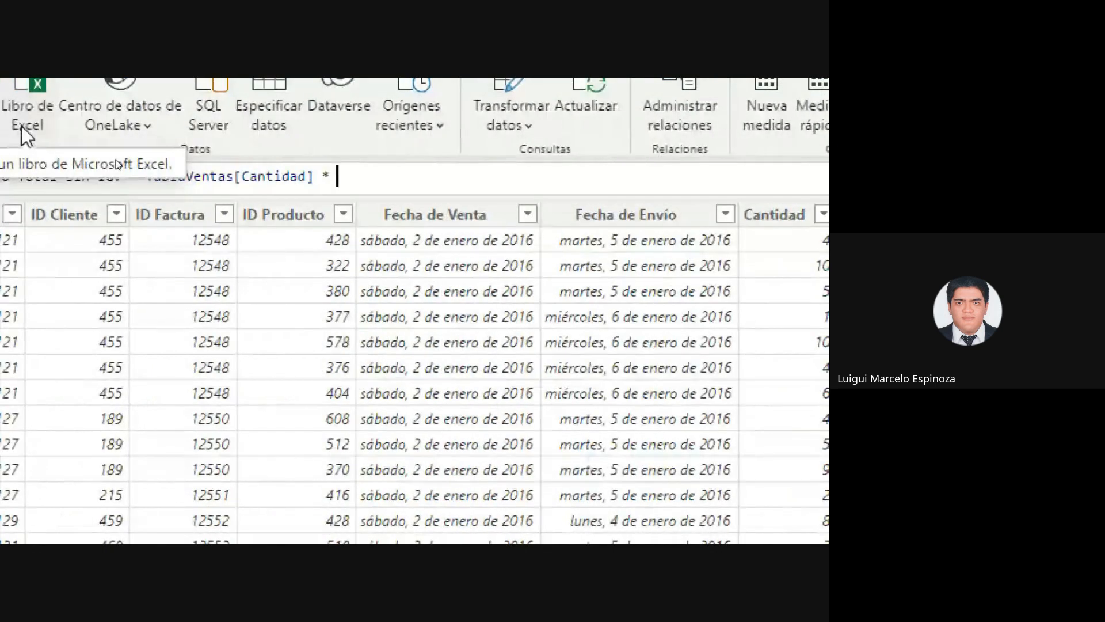
pyautogui.write('Tav')
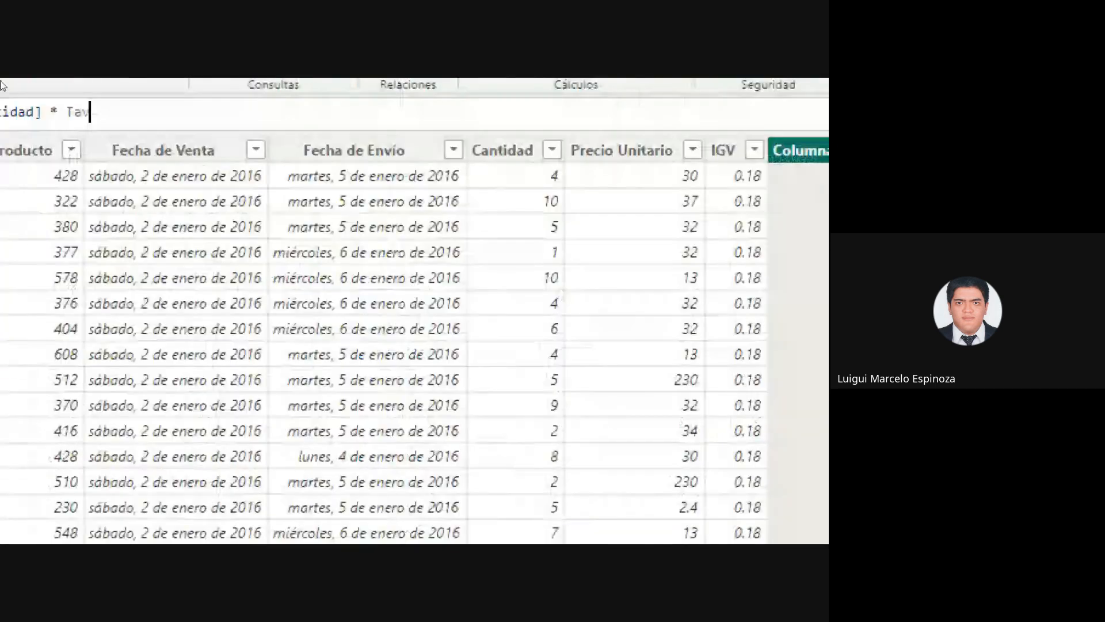
pyautogui.write('a')
pyautogui.press('BackSpace')
pyautogui.press('BackSpace')
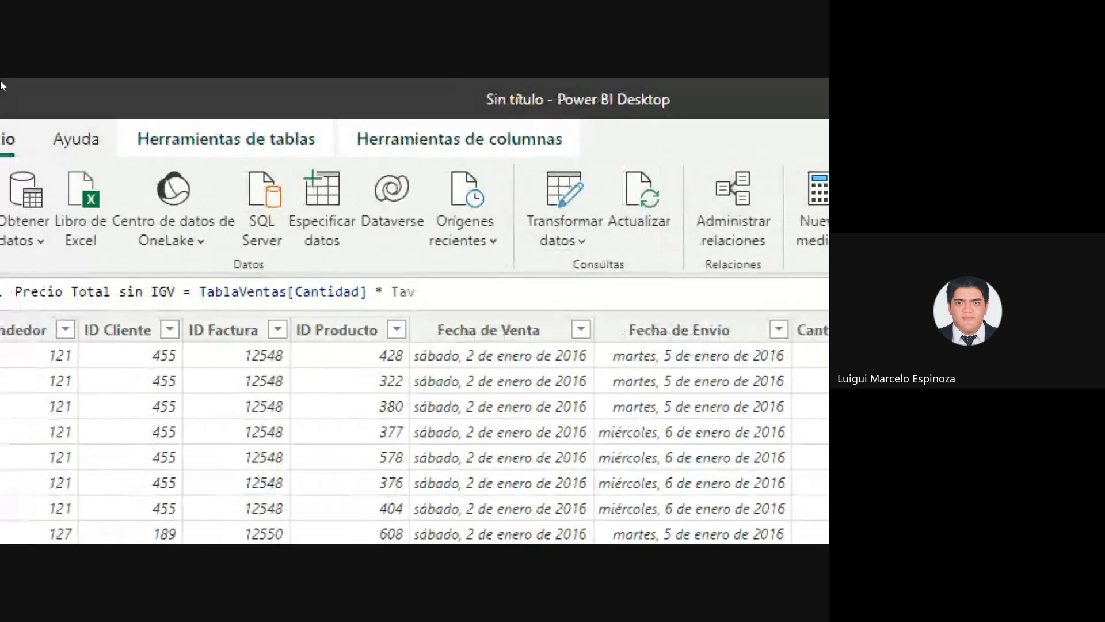
pyautogui.write('bla')
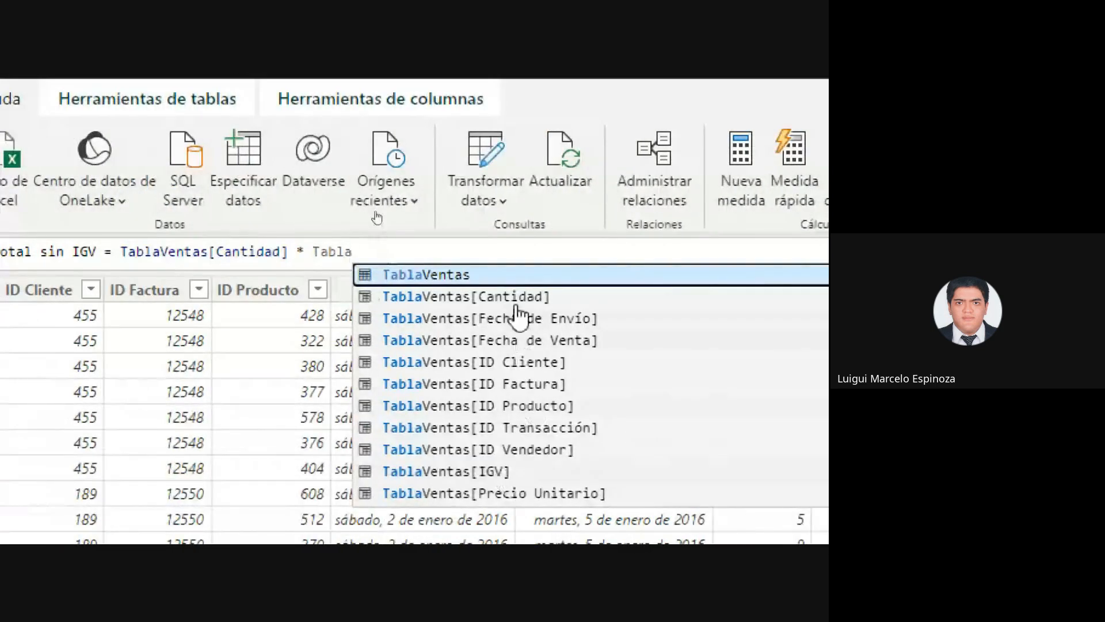
pyautogui.click(511, 497)
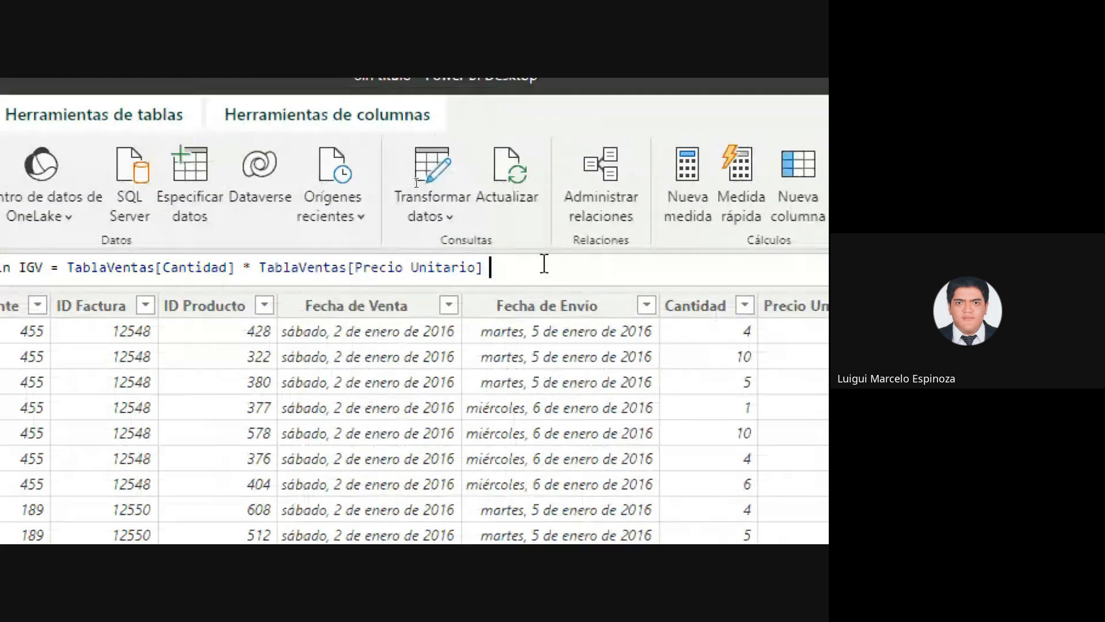
pyautogui.write('-')
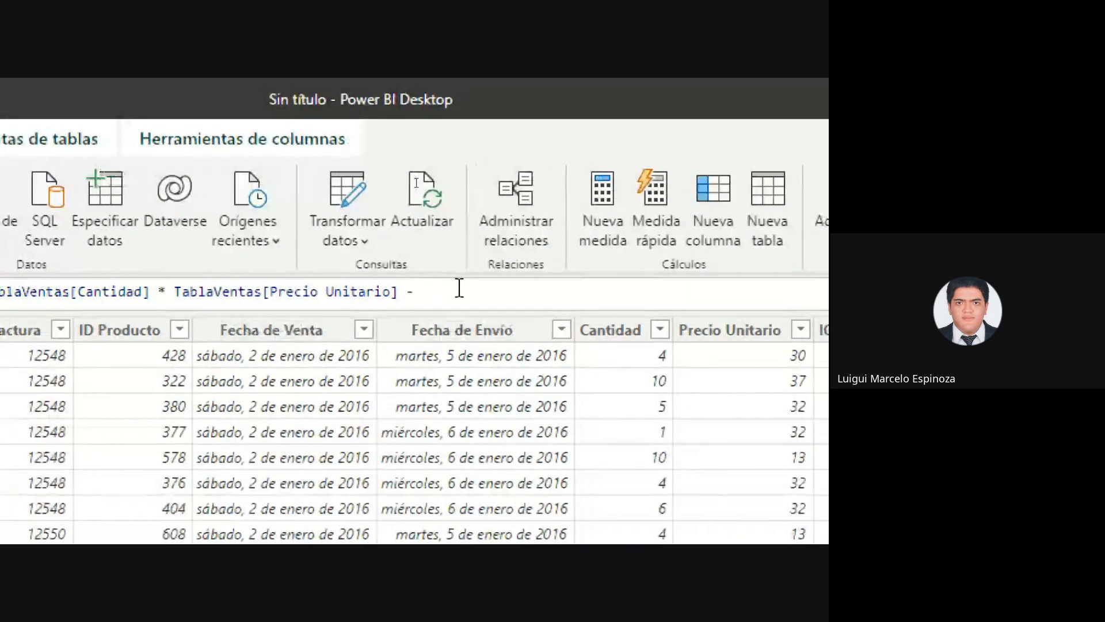
pyautogui.press('BackSpace')
pyautogui.press('BackSpace')
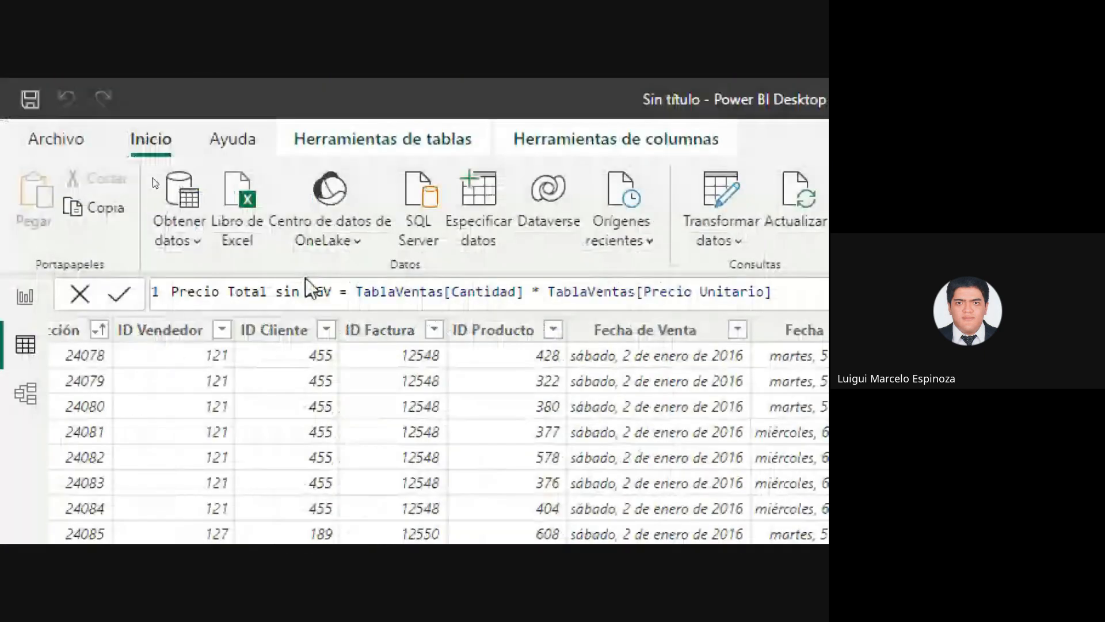
pyautogui.press('Return')
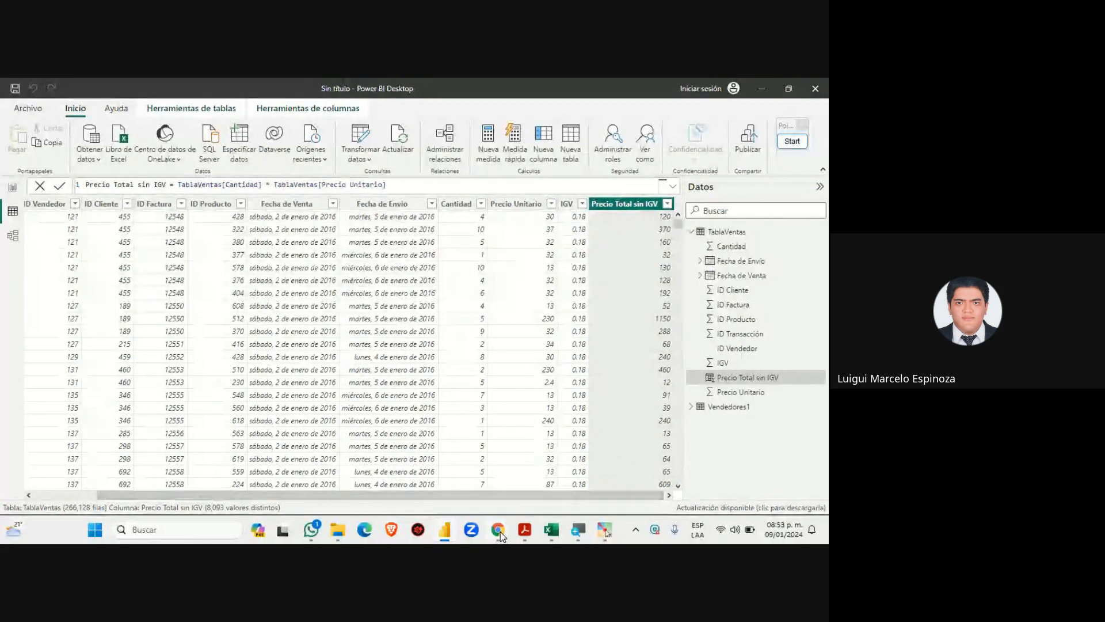
pyautogui.moveTo(499, 531)
pyautogui.click(430, 461)
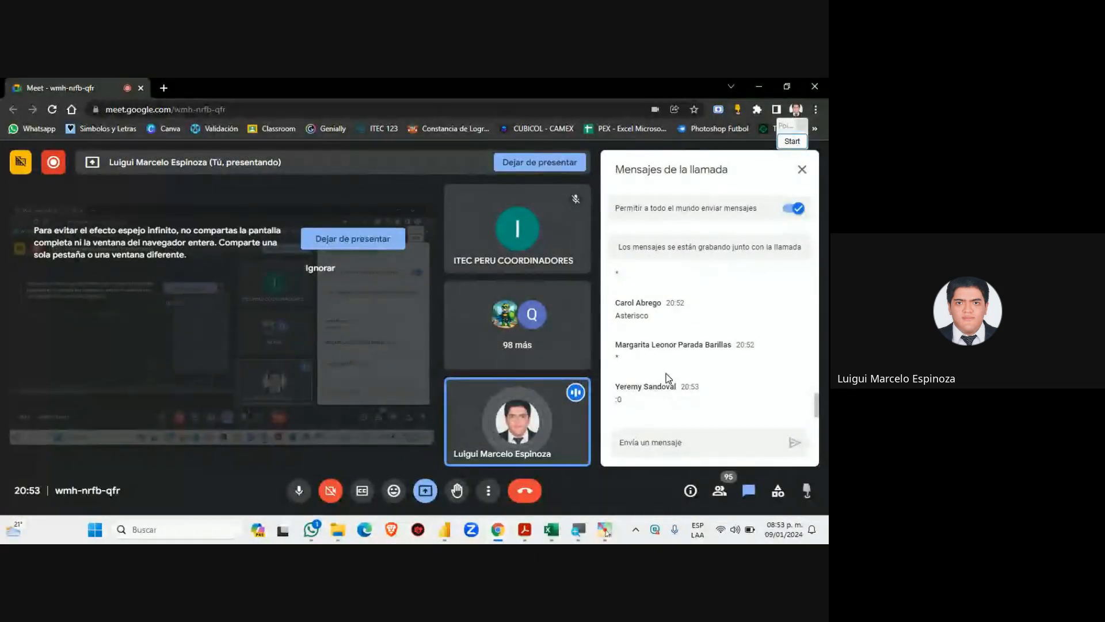
pyautogui.click(446, 536)
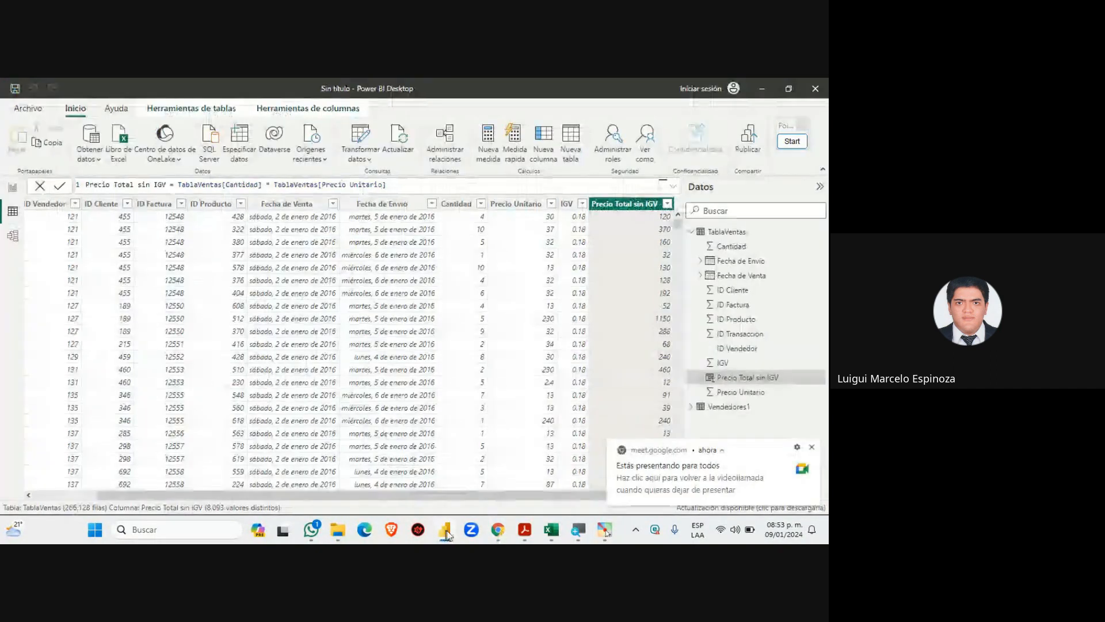
pyautogui.click(810, 447)
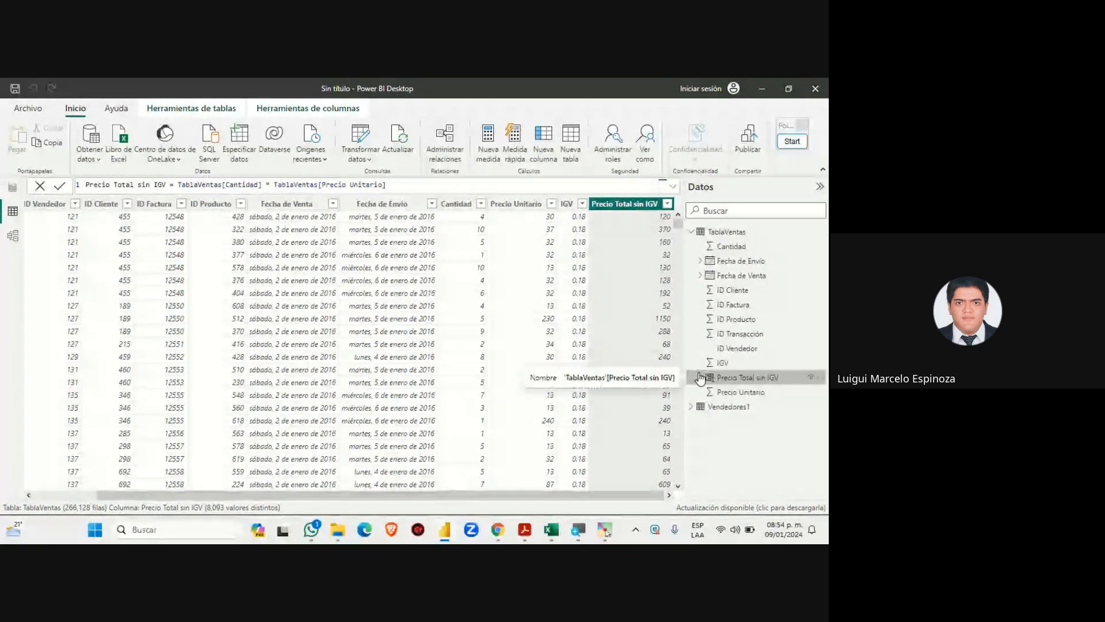
pyautogui.moveTo(498, 534)
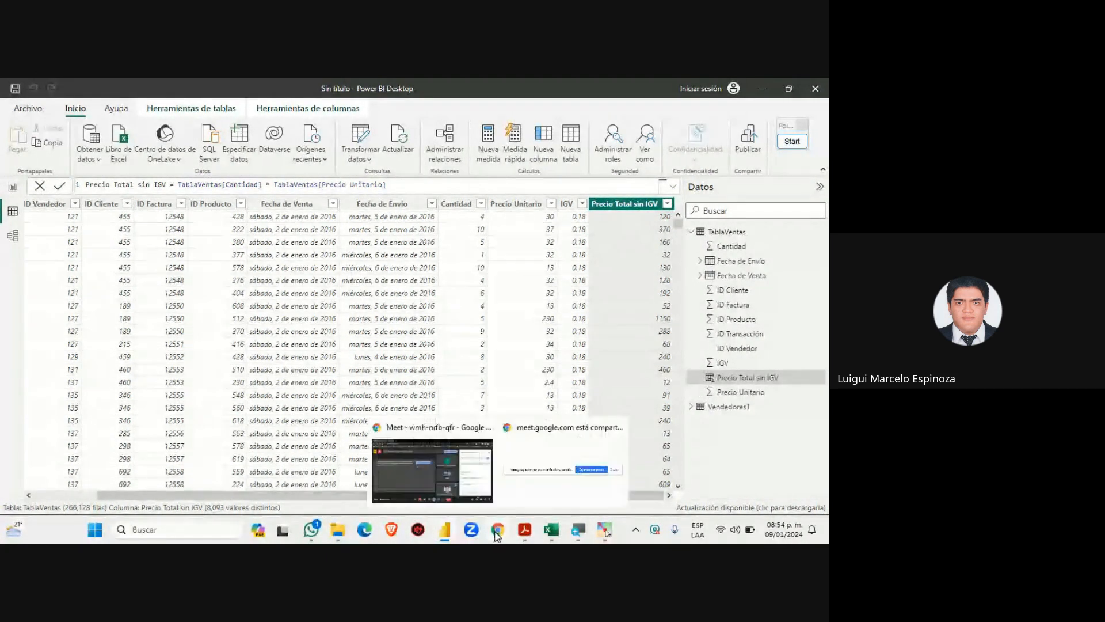
pyautogui.click(430, 468)
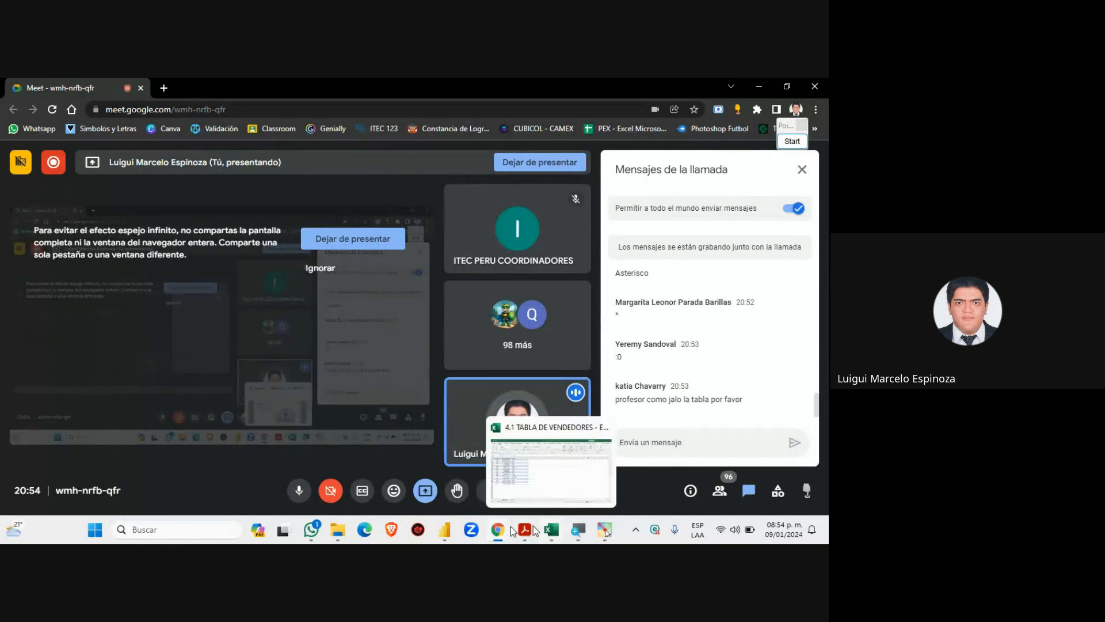
pyautogui.click(449, 533)
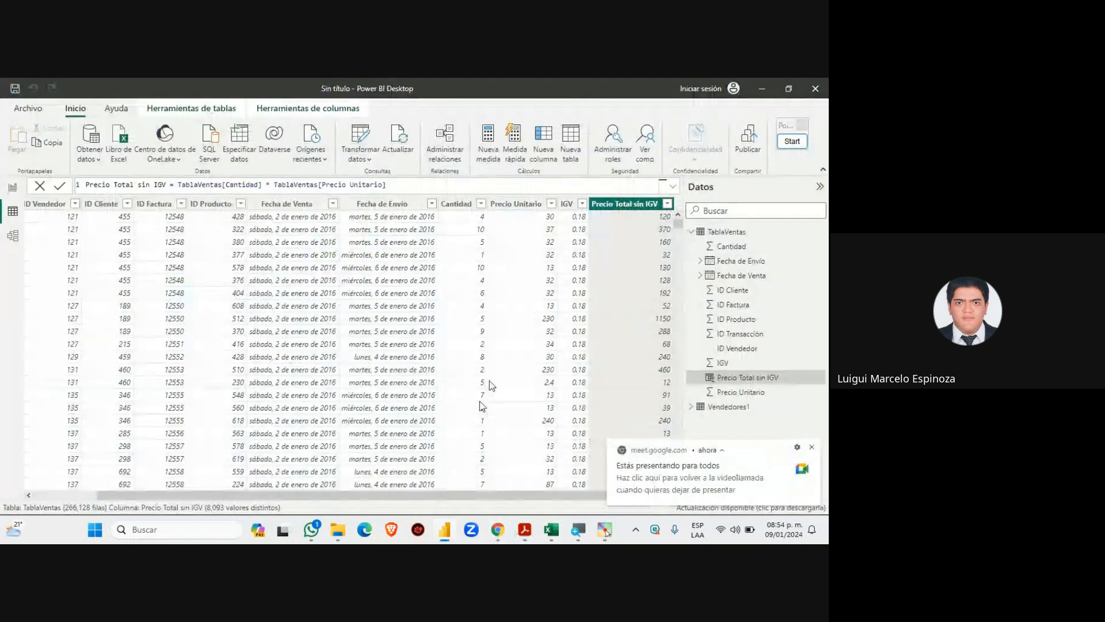
pyautogui.click(812, 447)
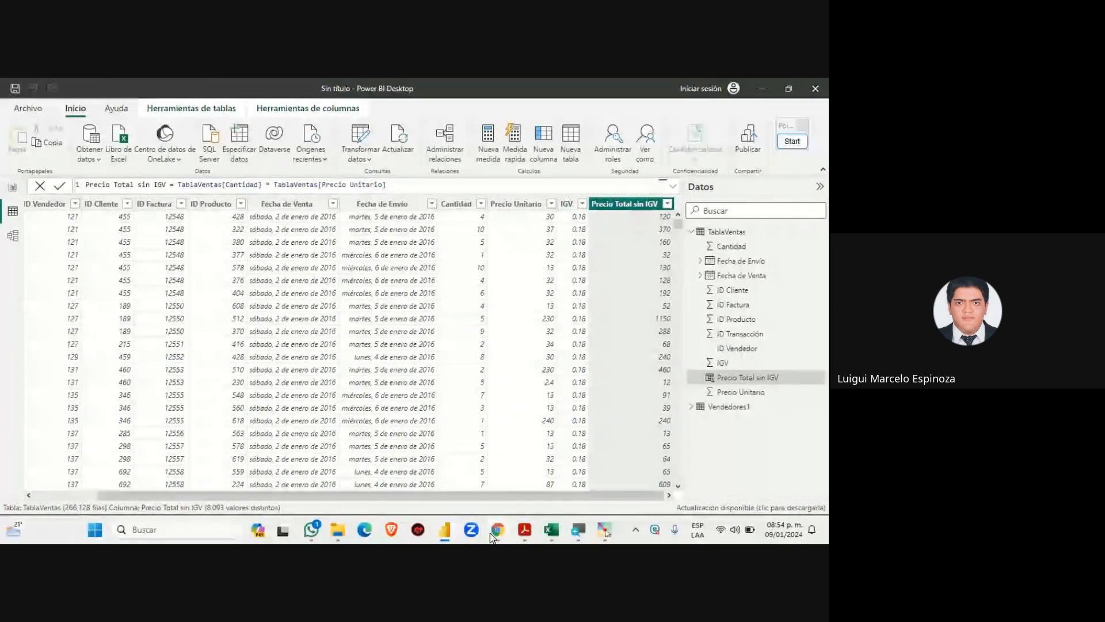
pyautogui.moveTo(497, 529)
pyautogui.click(435, 460)
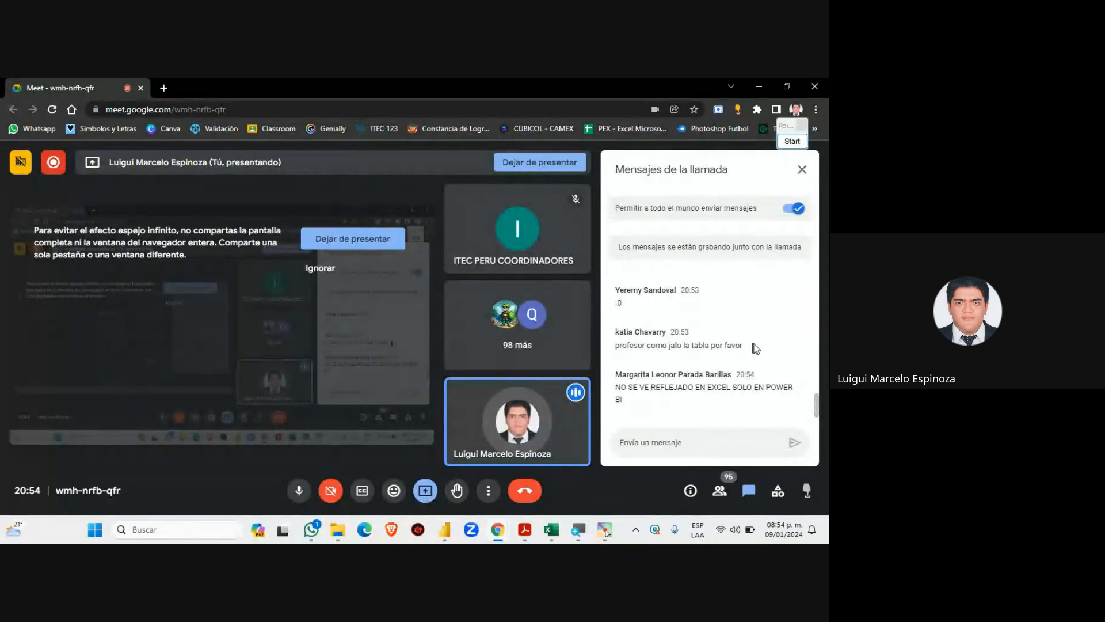
pyautogui.moveTo(498, 533)
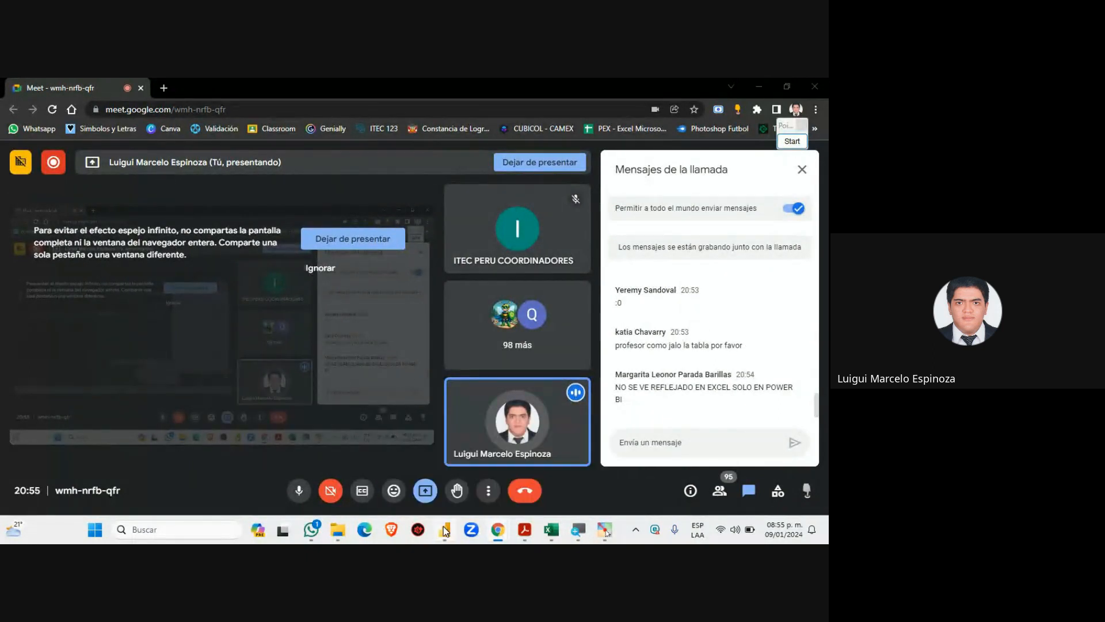
pyautogui.click(444, 530)
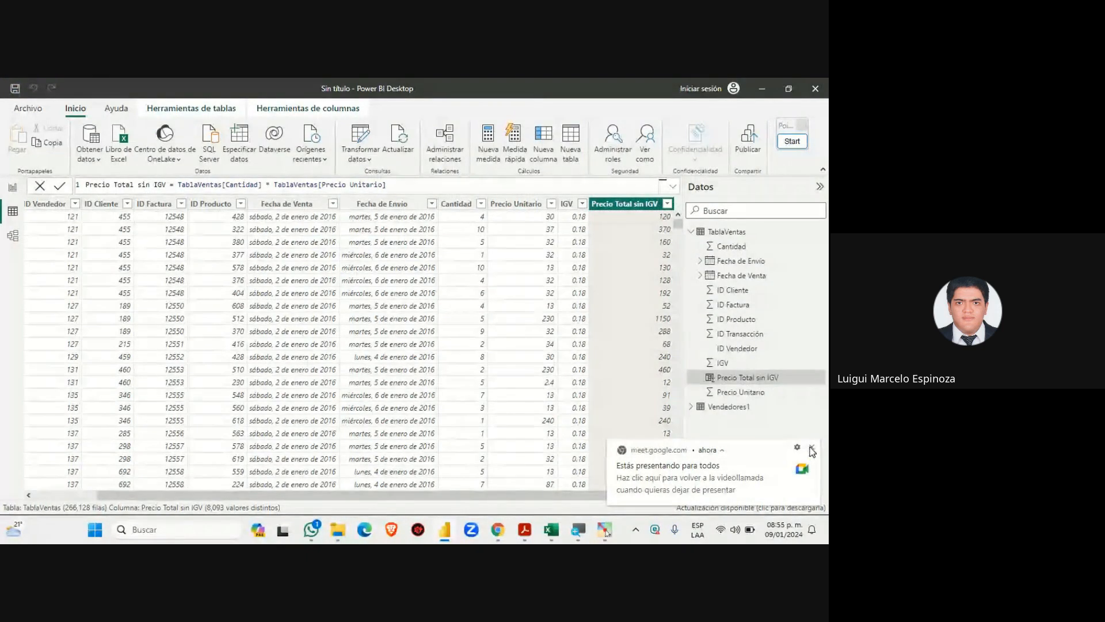
pyautogui.click(812, 446)
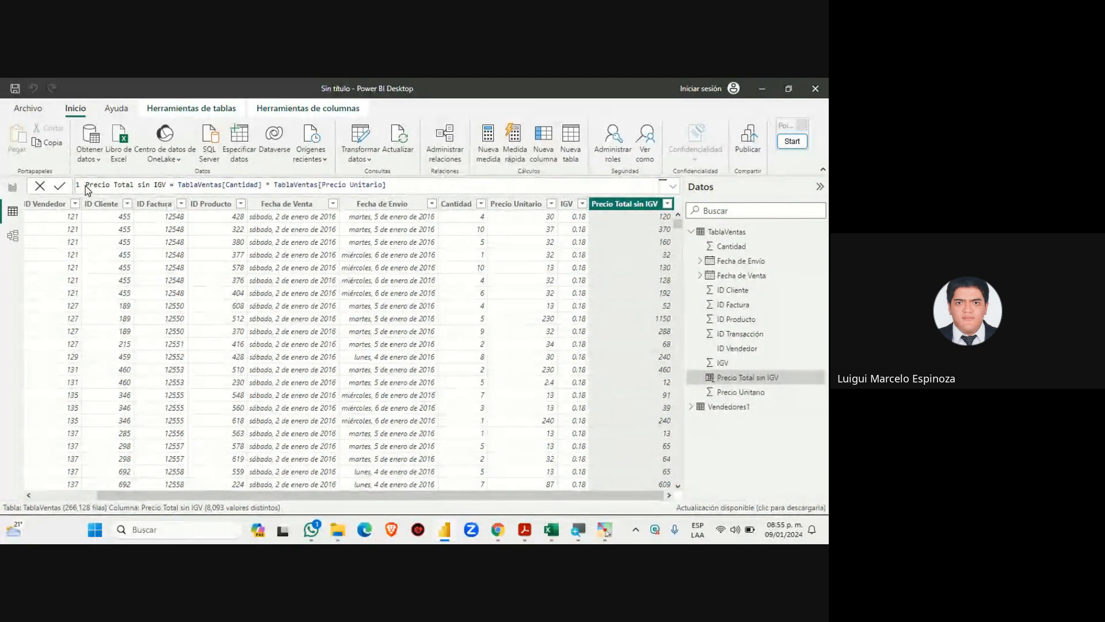
# Select the formula text, check the Meet call, and zoom in on the formula
pyautogui.moveTo(86, 186)
pyautogui.mouseDown()
pyautogui.moveTo(405, 184)
pyautogui.moveTo(86, 184)
pyautogui.mouseUp()
pyautogui.click(412, 183)
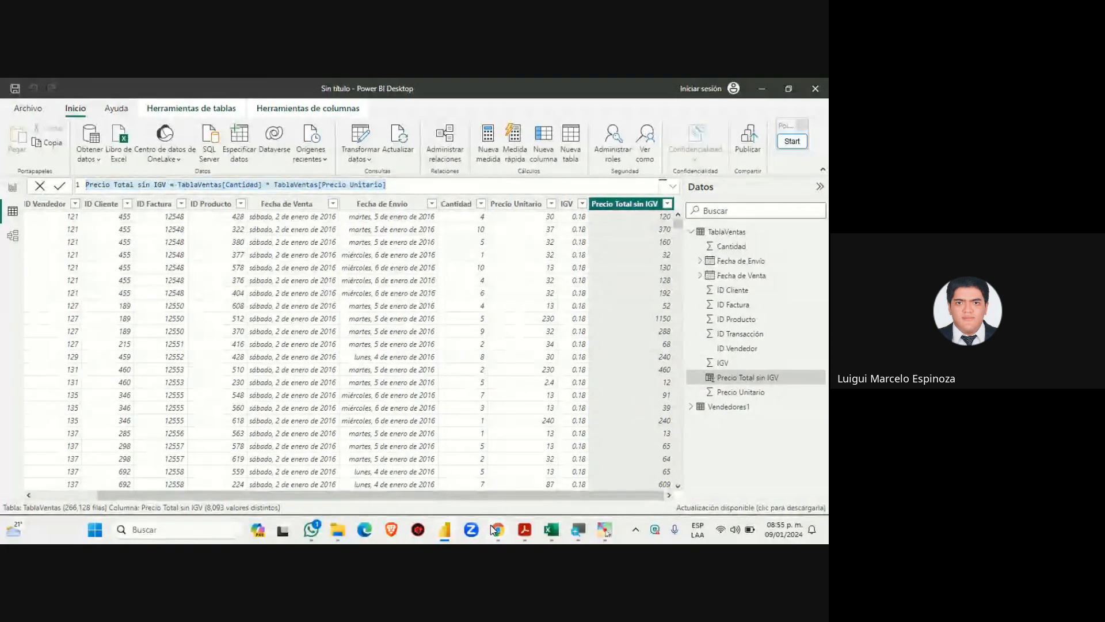
pyautogui.moveTo(497, 530)
pyautogui.click(454, 487)
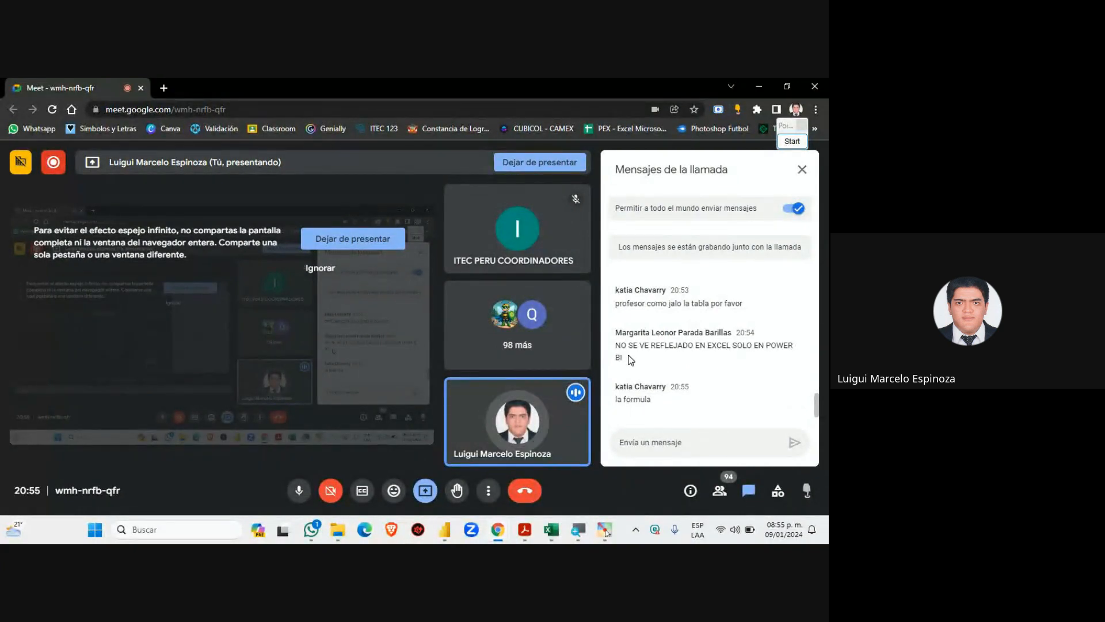
pyautogui.click(444, 528)
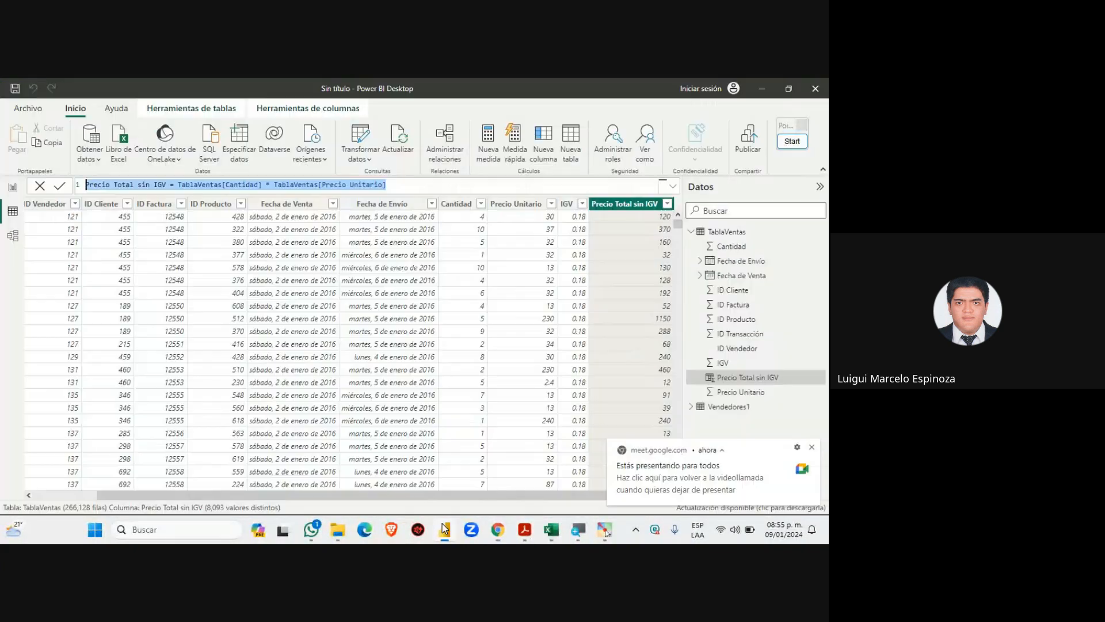
pyautogui.press('super+plus')
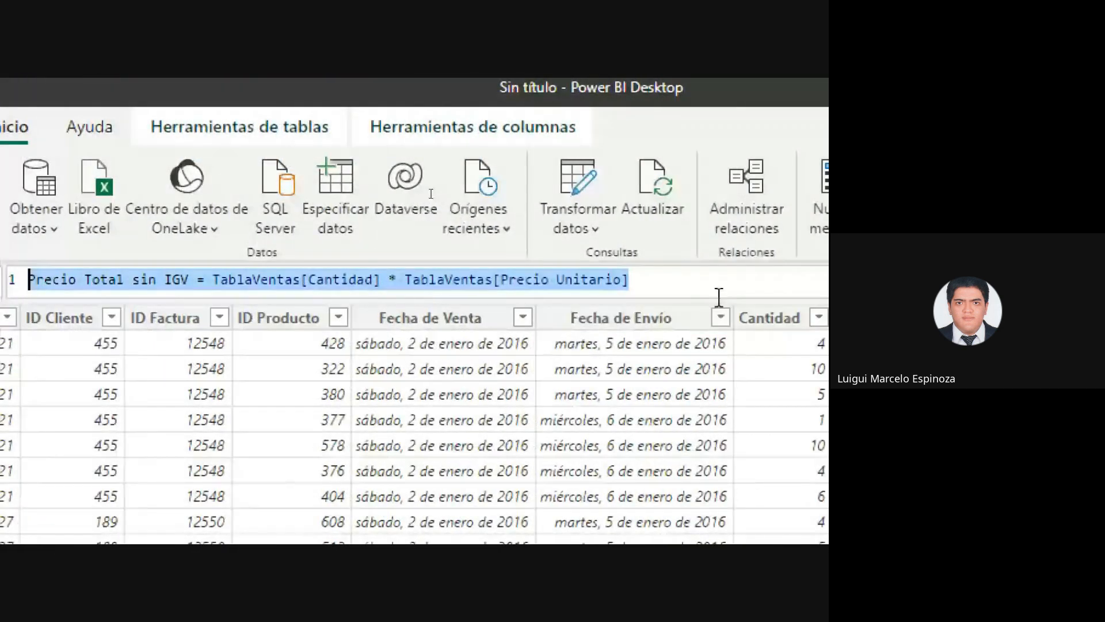
pyautogui.click(707, 282)
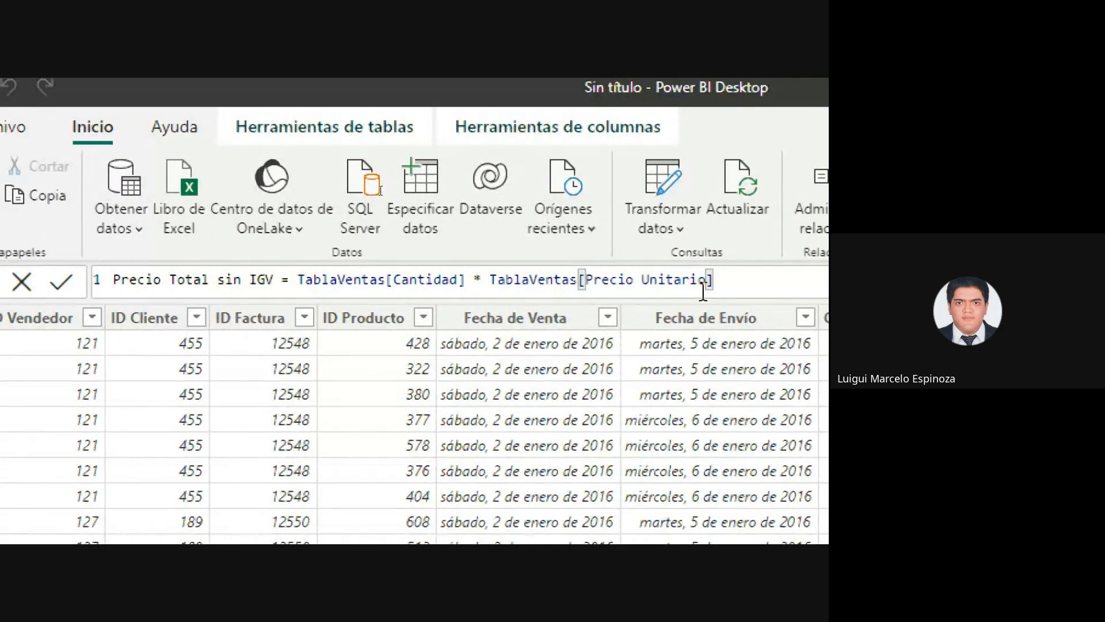
pyautogui.press('super+minus')
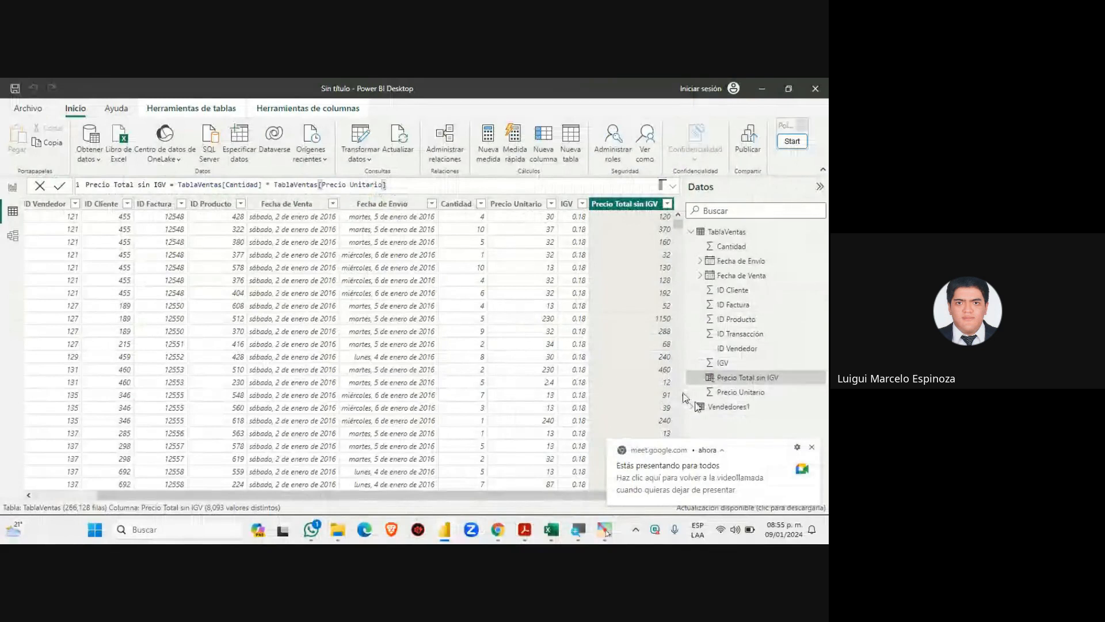
pyautogui.click(812, 448)
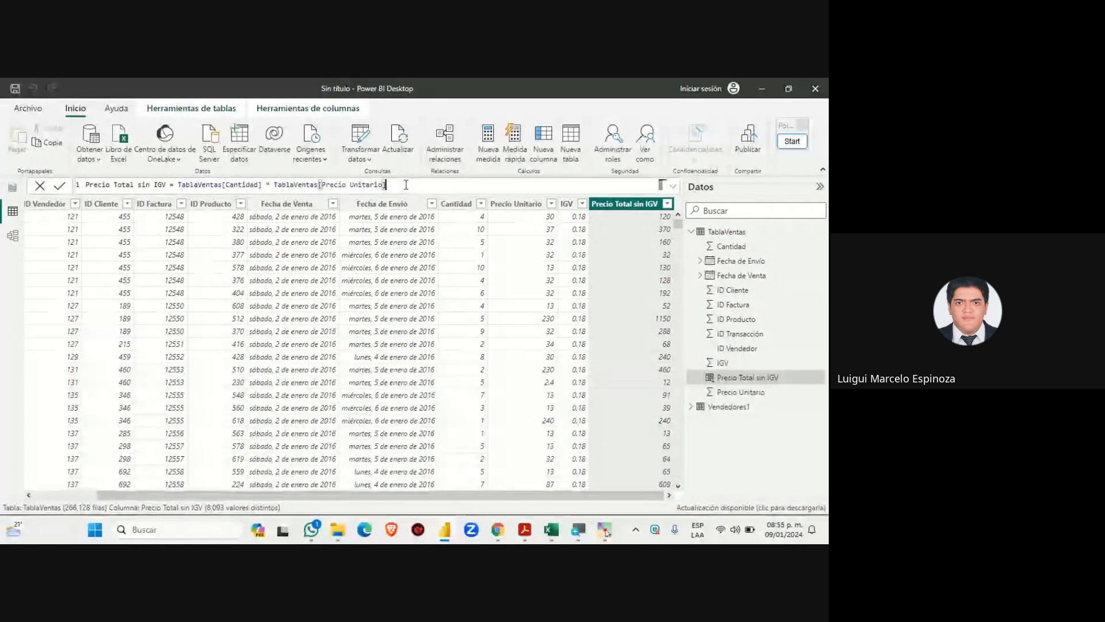
# Select the entire Precio Total sin IGV formula text for copying
pyautogui.moveTo(386, 185); pyautogui.dragTo(84, 185)
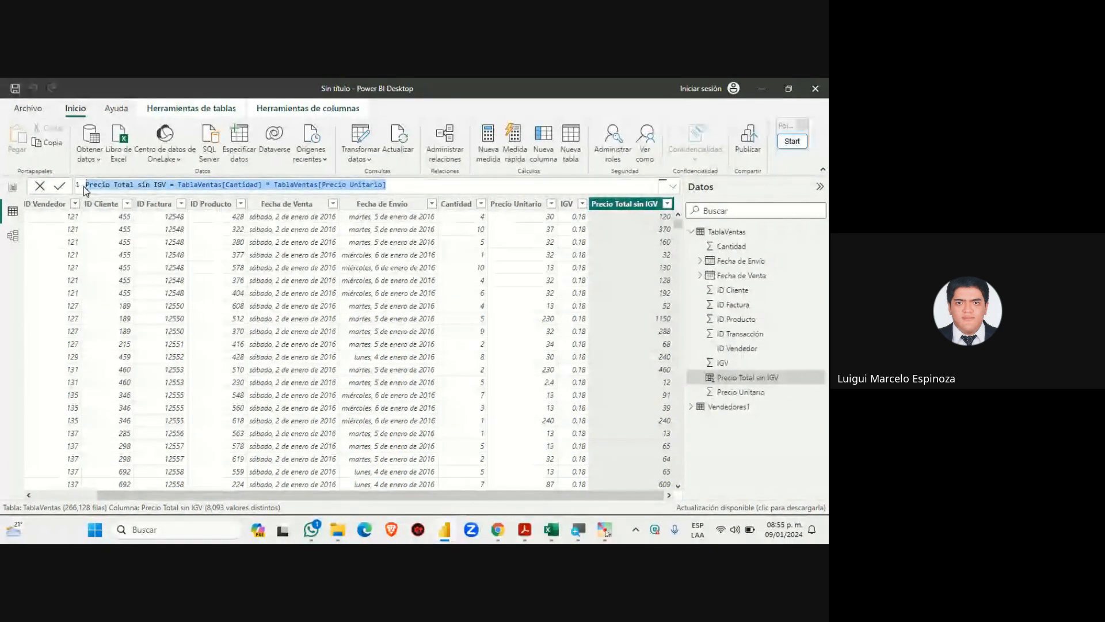
pyautogui.click(387, 184)
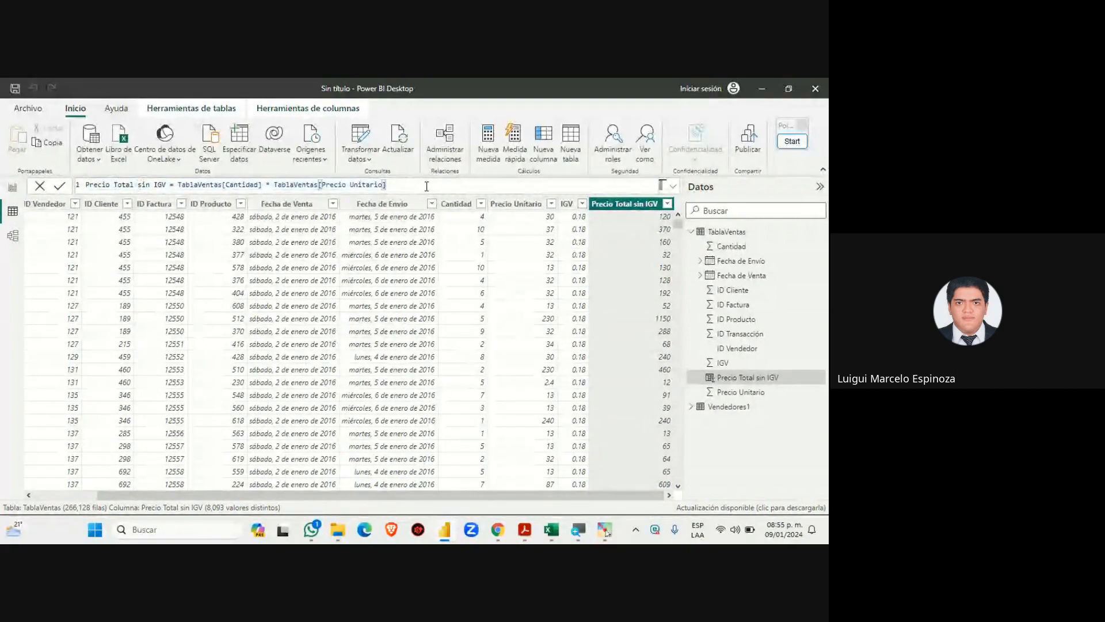
pyautogui.moveTo(386, 184); pyautogui.dragTo(84, 185)
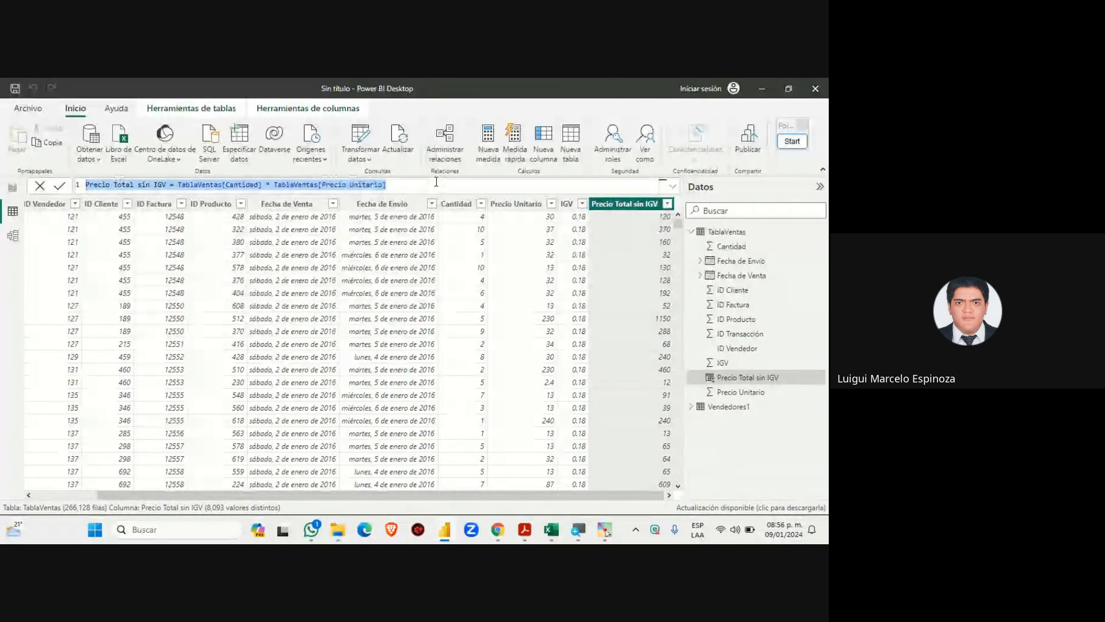
pyautogui.moveTo(436, 182); pyautogui.dragTo(70, 191)
# Paste the Precio Total sin IGV formula into the Meet chat, send it, and return to Power BI
pyautogui.moveTo(500, 537)
pyautogui.click(461, 465)
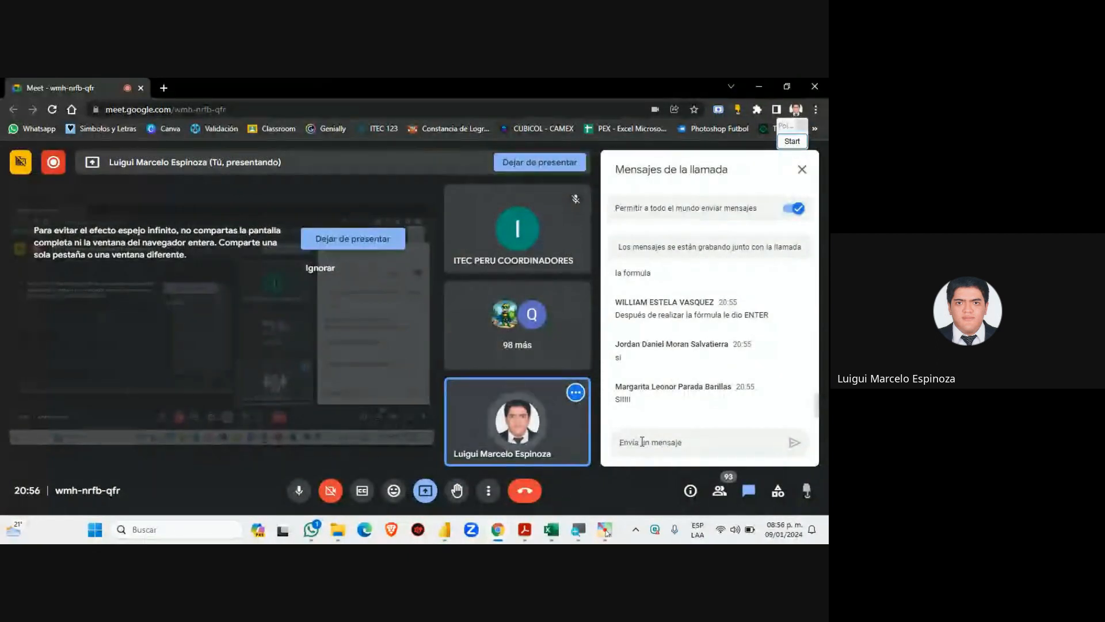
pyautogui.click(643, 441)
pyautogui.write('TablaVentas[Cantidad] * TablaVentas[Precio Unitario]')
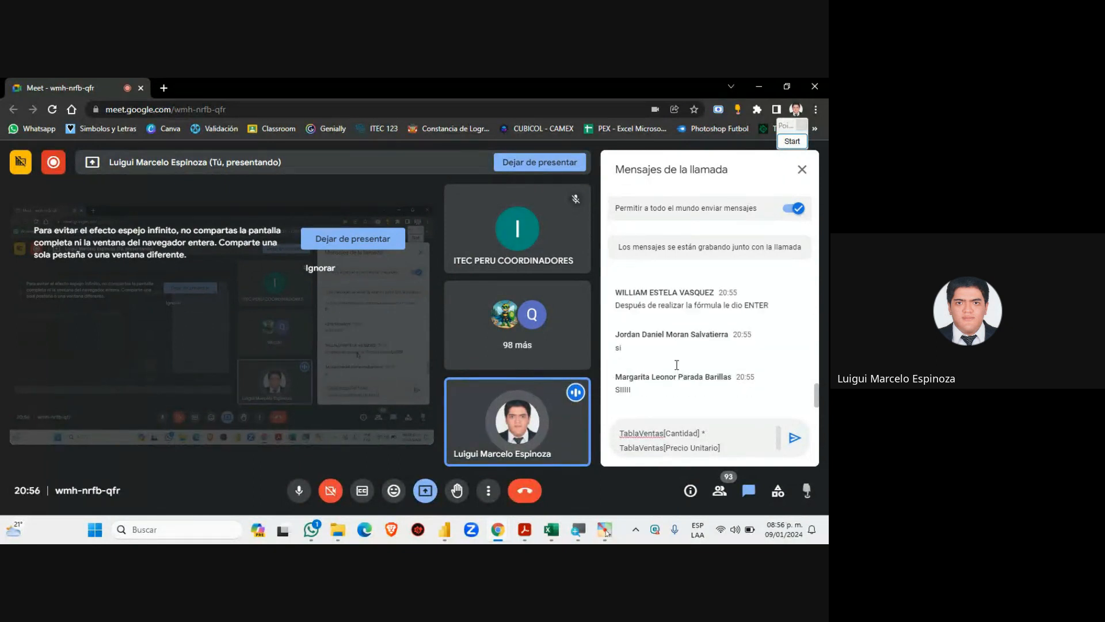
pyautogui.scroll(3, 678, 368)
pyautogui.scroll(-3, 678, 369)
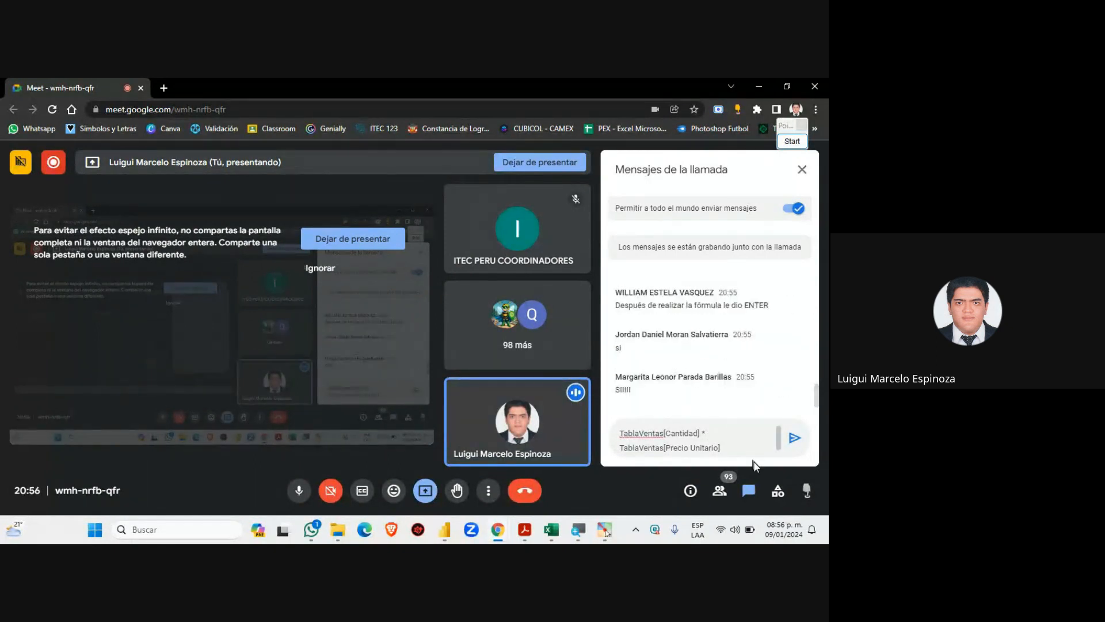
pyautogui.click(794, 438)
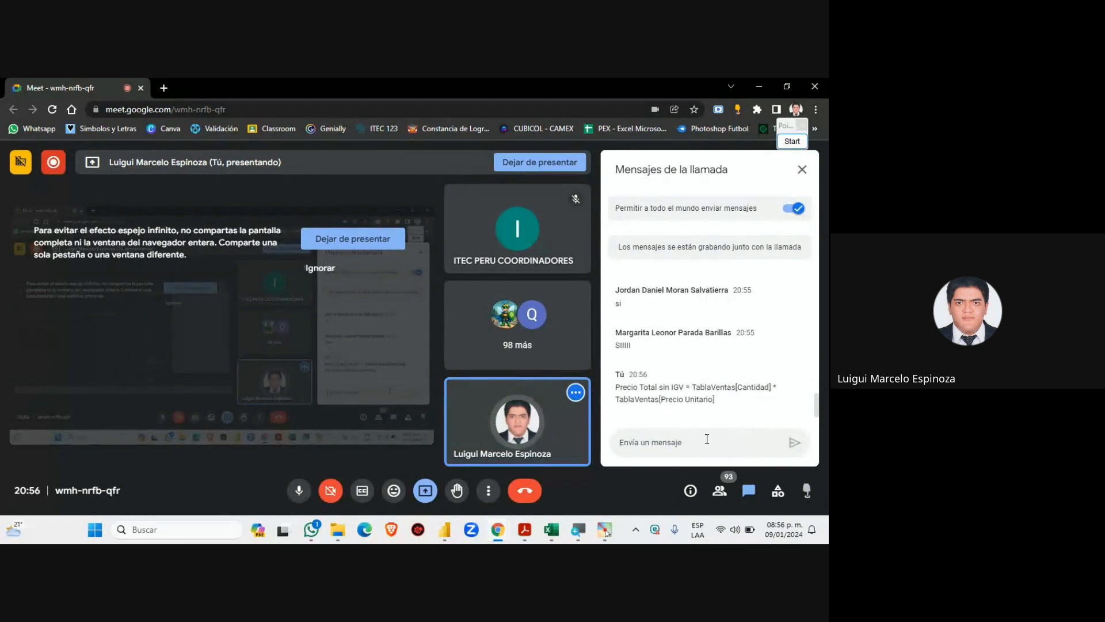
pyautogui.moveTo(503, 530)
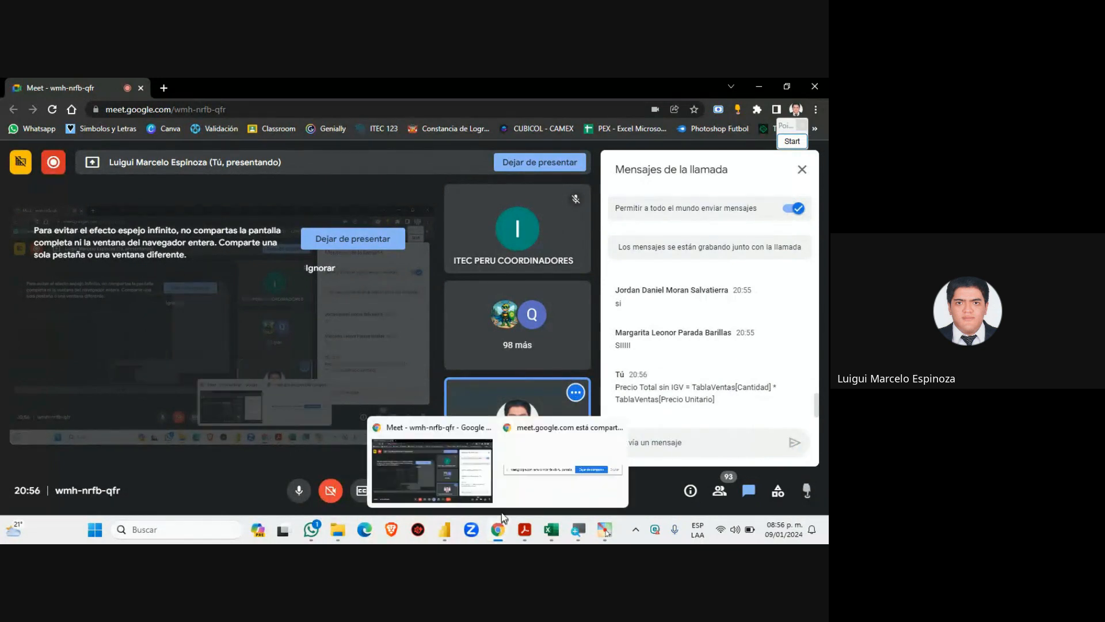
pyautogui.click(435, 528)
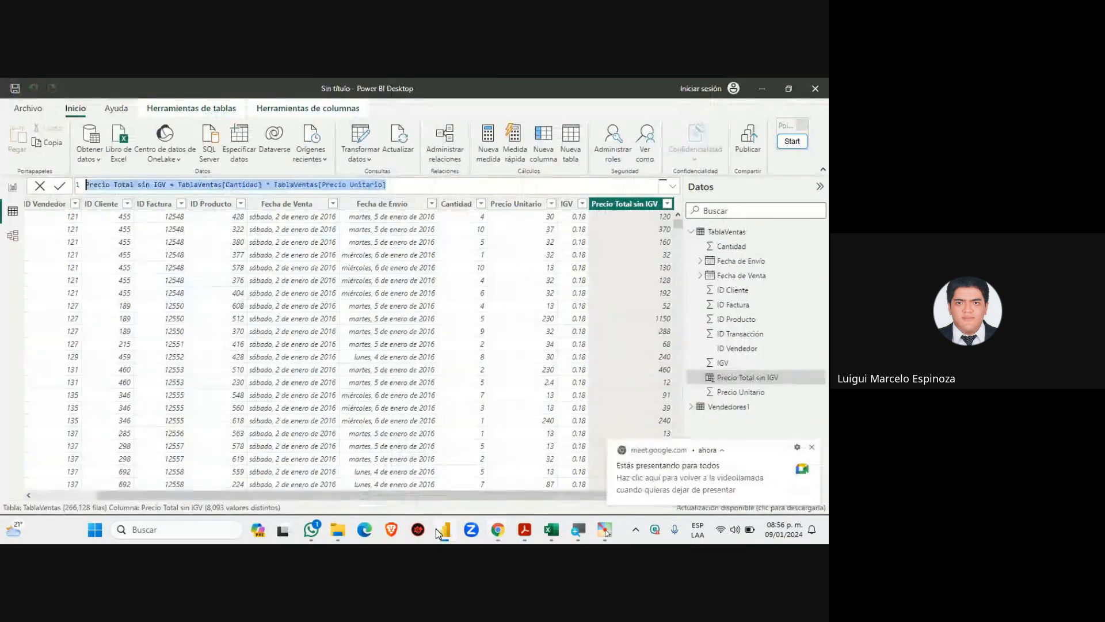
# Deselect the formula text and close the Meet notification covering the Precio Total sin IGV column
pyautogui.click(430, 184)
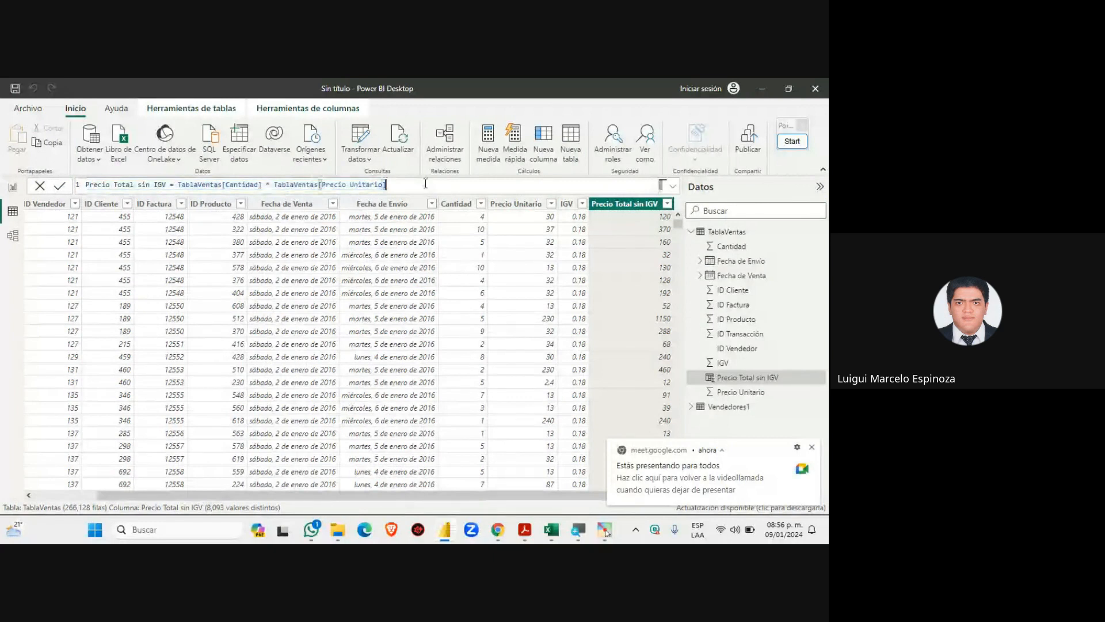
pyautogui.click(811, 447)
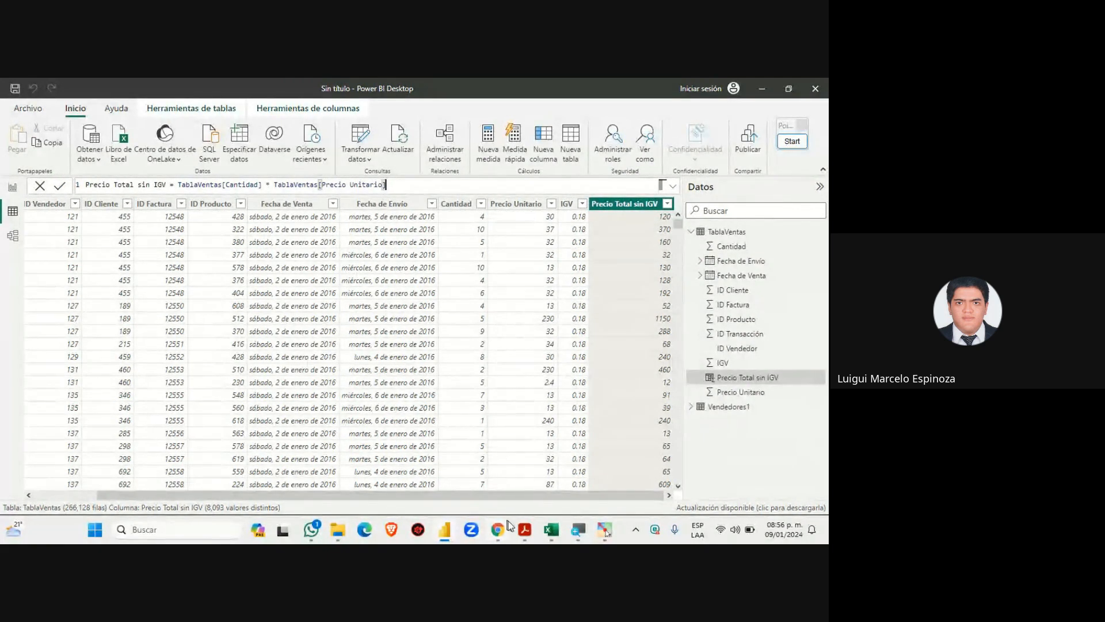
# Bring up the Tema 4 slides and scroll to the '¿Qué es DAX?' slide on page 9
pyautogui.click(522, 537)
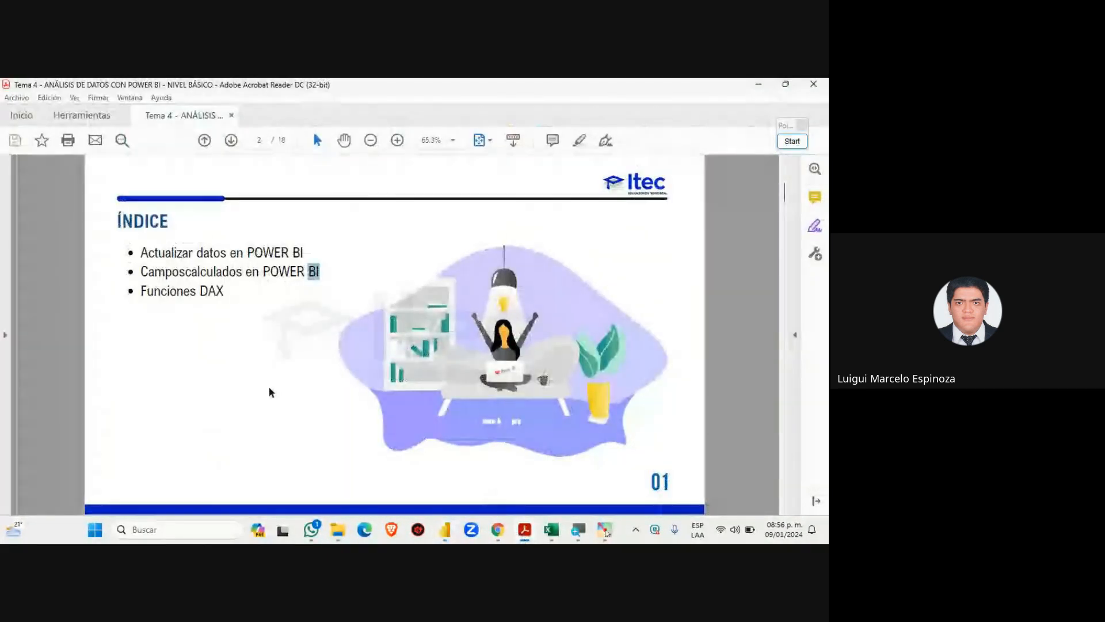
pyautogui.scroll(-2, 300, 359)
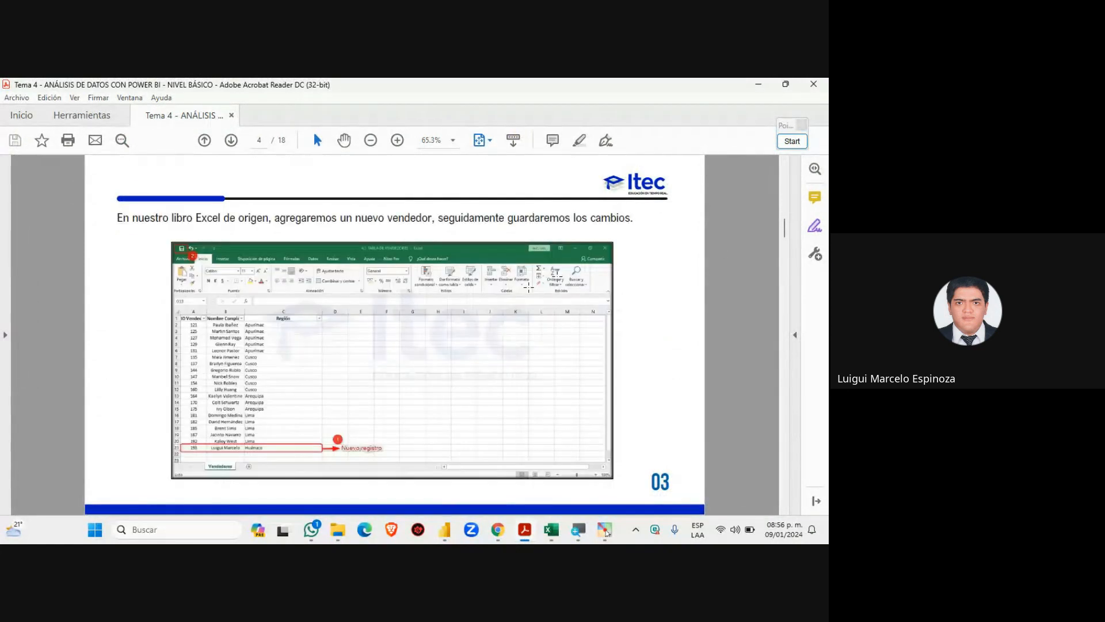
pyautogui.scroll(-3, 281, 353)
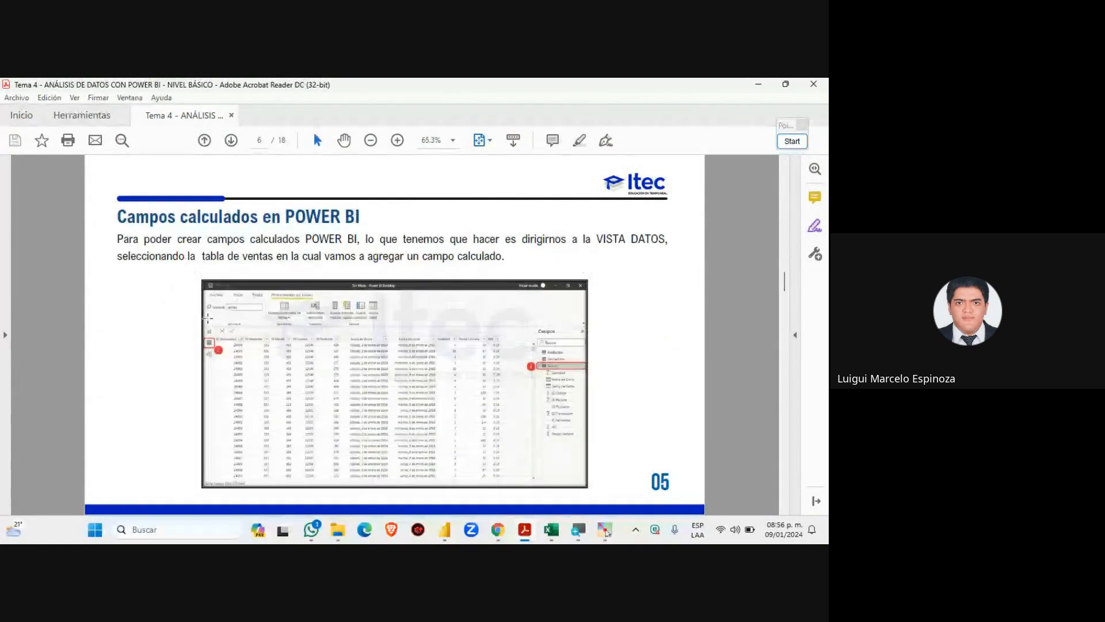
pyautogui.scroll(-2, 205, 316)
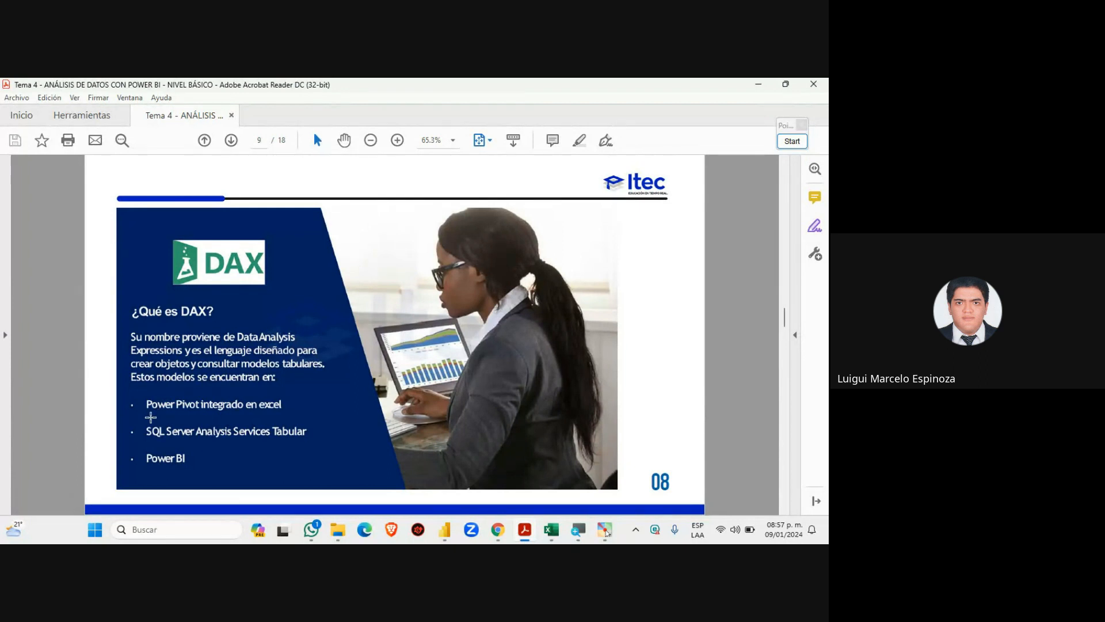
# Magnify the DAX slide text for viewers, restore normal size, and return to the Meet call
pyautogui.press('super+plus')
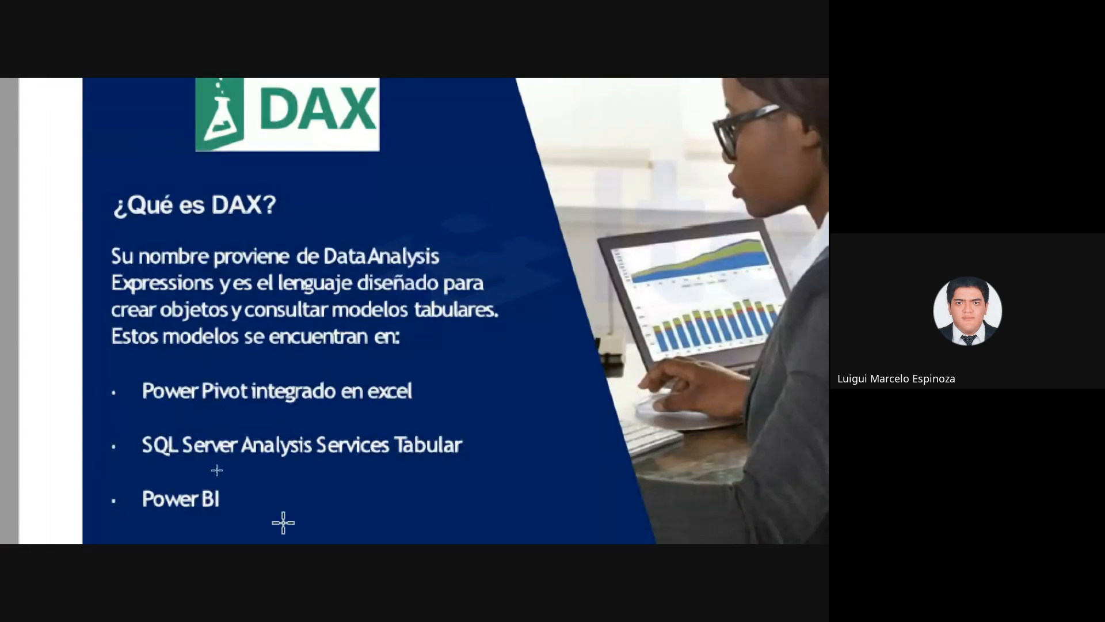
pyautogui.press('super+minus')
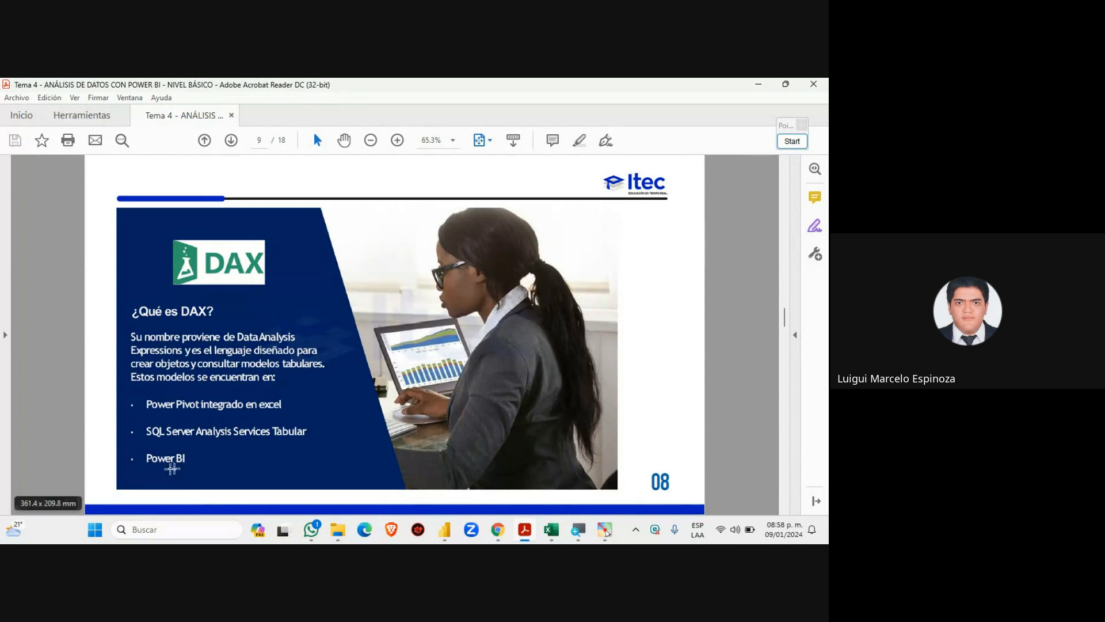
pyautogui.moveTo(498, 529)
pyautogui.click(431, 466)
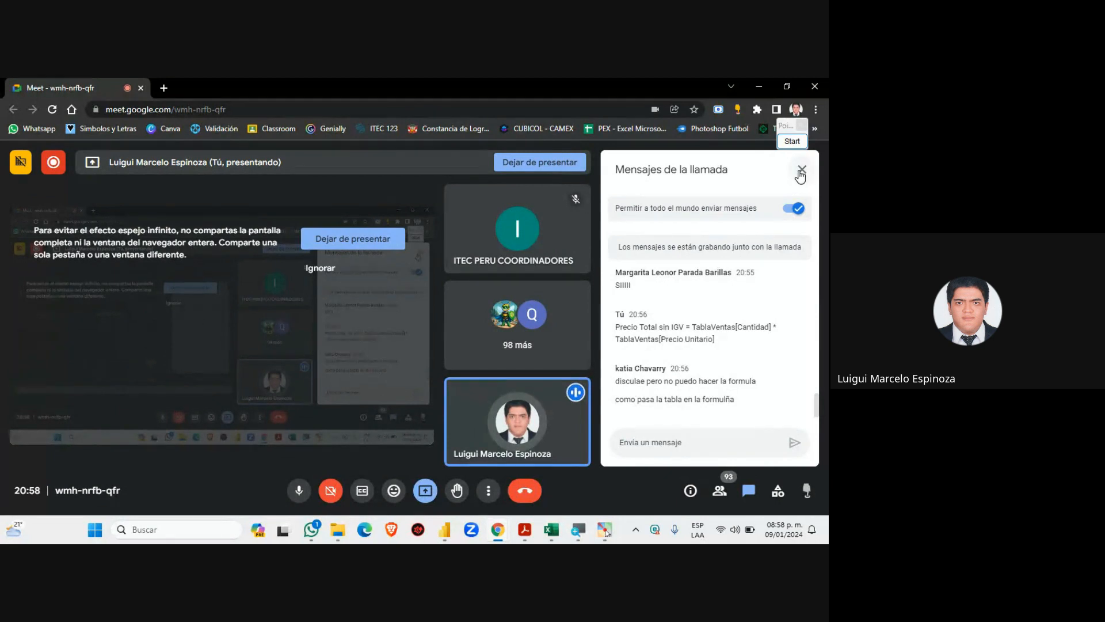
# Close the Meet chat panel, briefly reopening it, then go back to Power BI Desktop
pyautogui.click(802, 170)
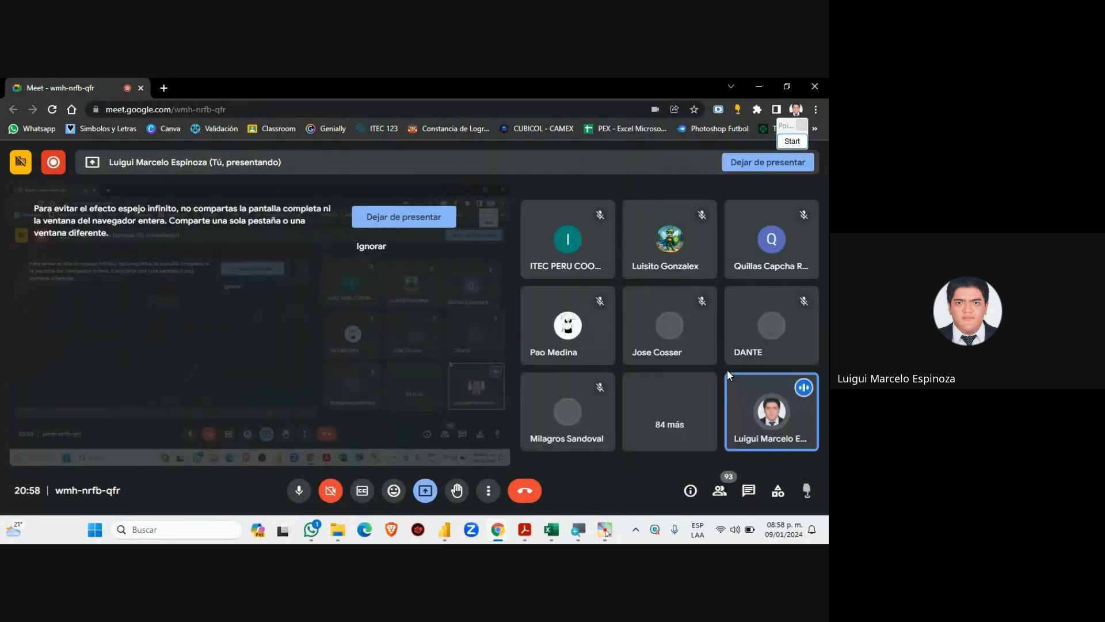
pyautogui.click(748, 494)
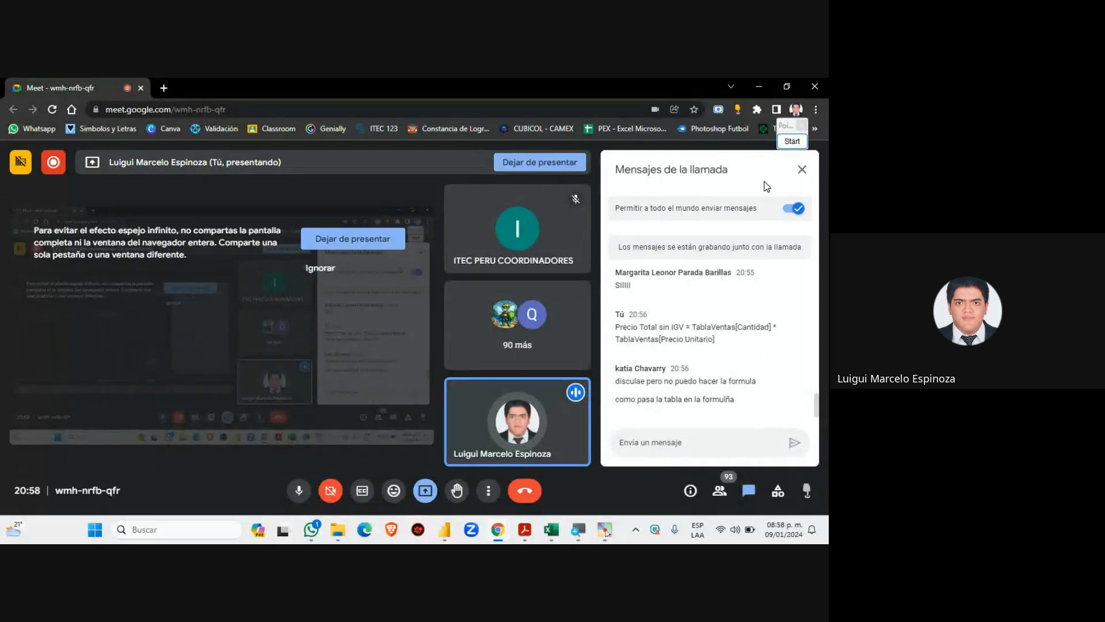
pyautogui.click(802, 170)
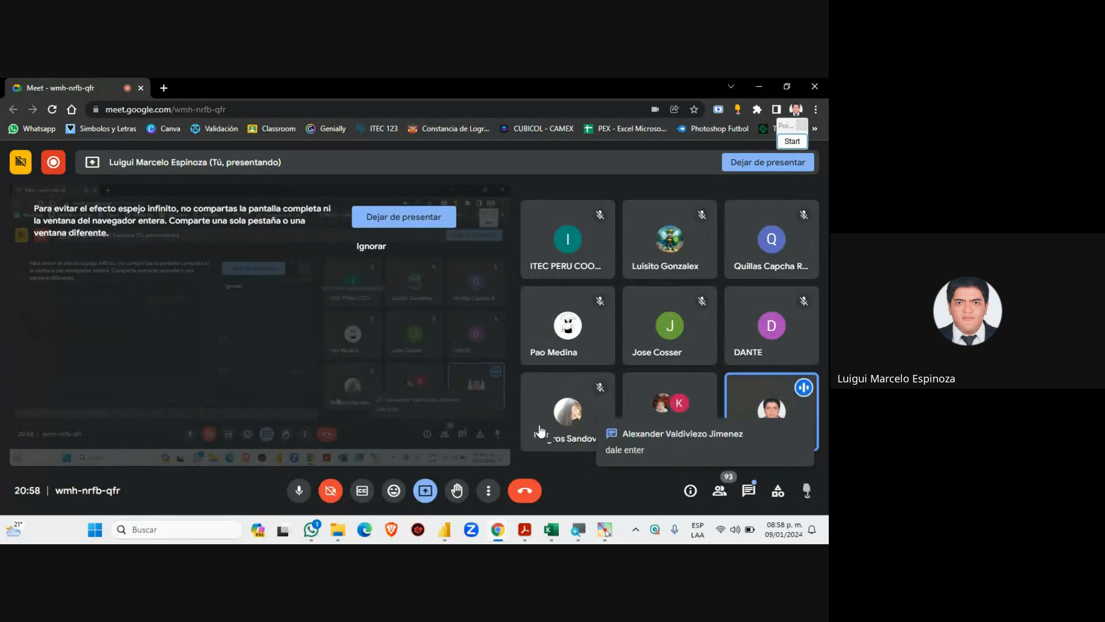
pyautogui.moveTo(498, 529)
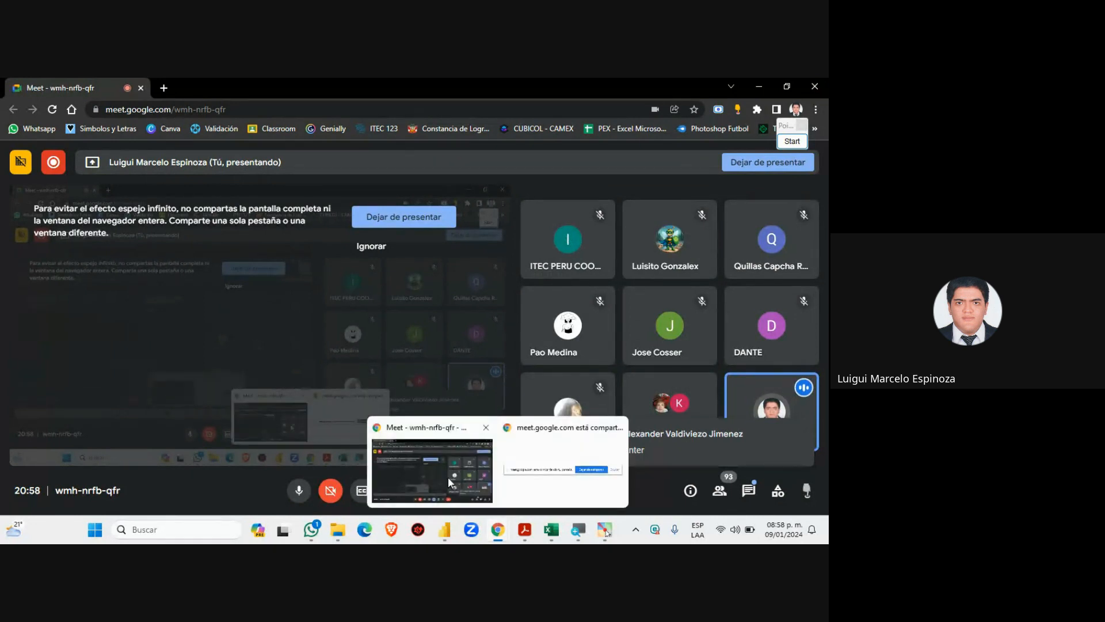
pyautogui.click(443, 529)
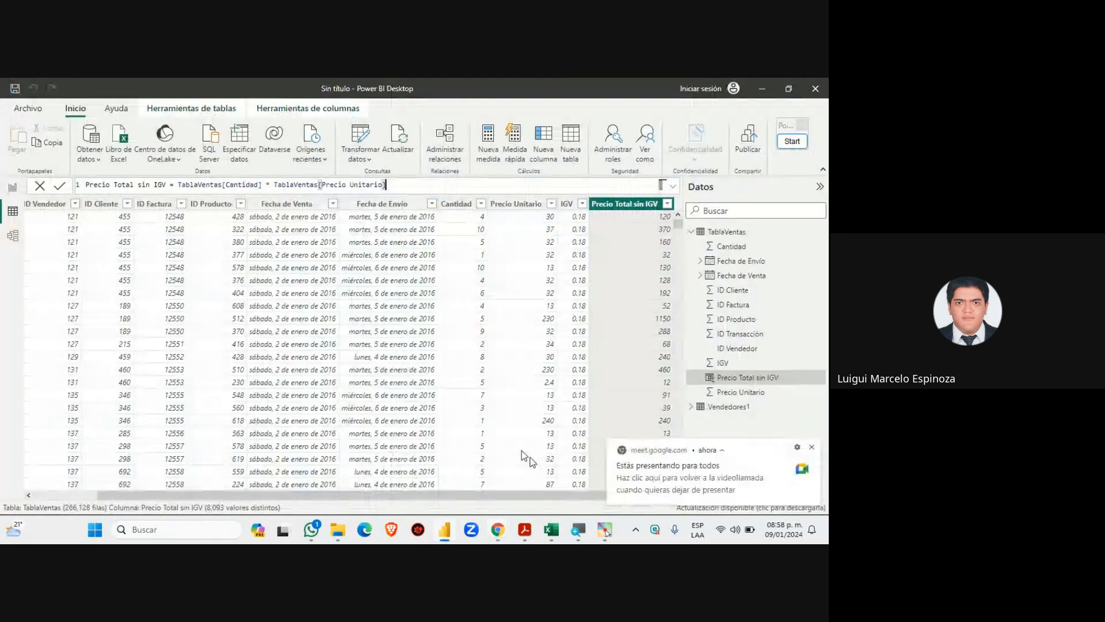
# Advance the Tema 4 slides to page 10 on DAX characteristics and close the Meet notification
pyautogui.click(525, 531)
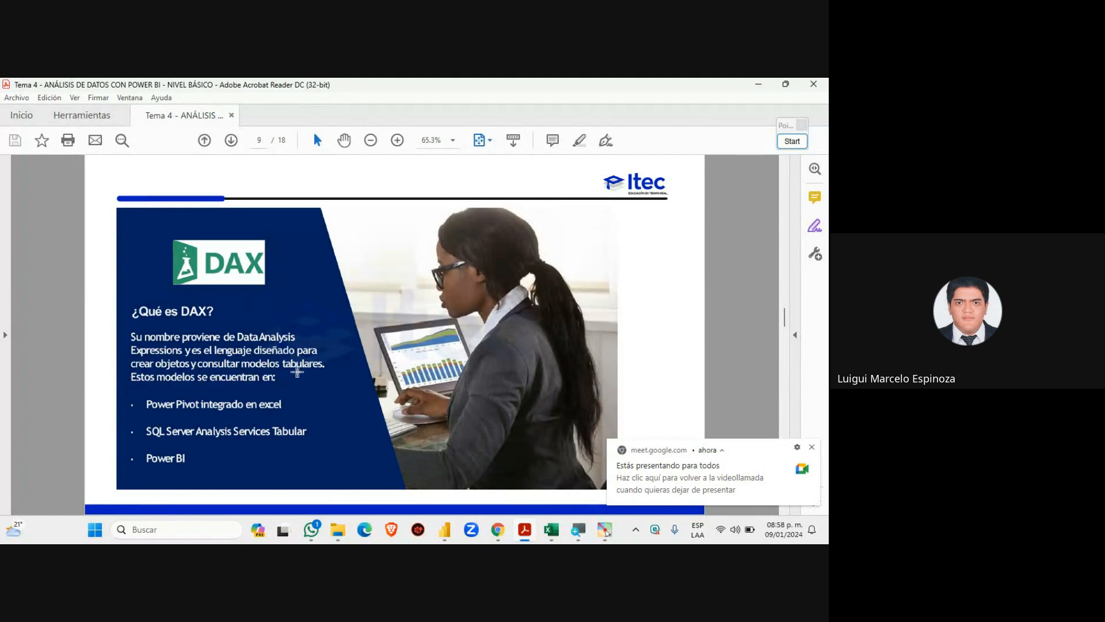
pyautogui.scroll(-1, 243, 406)
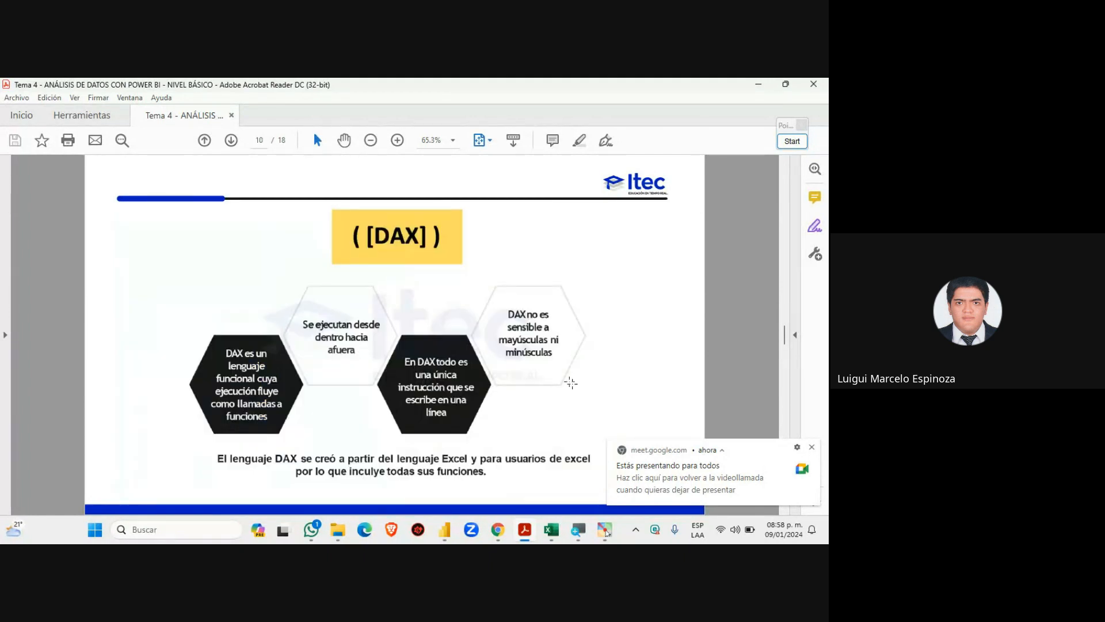
pyautogui.click(812, 447)
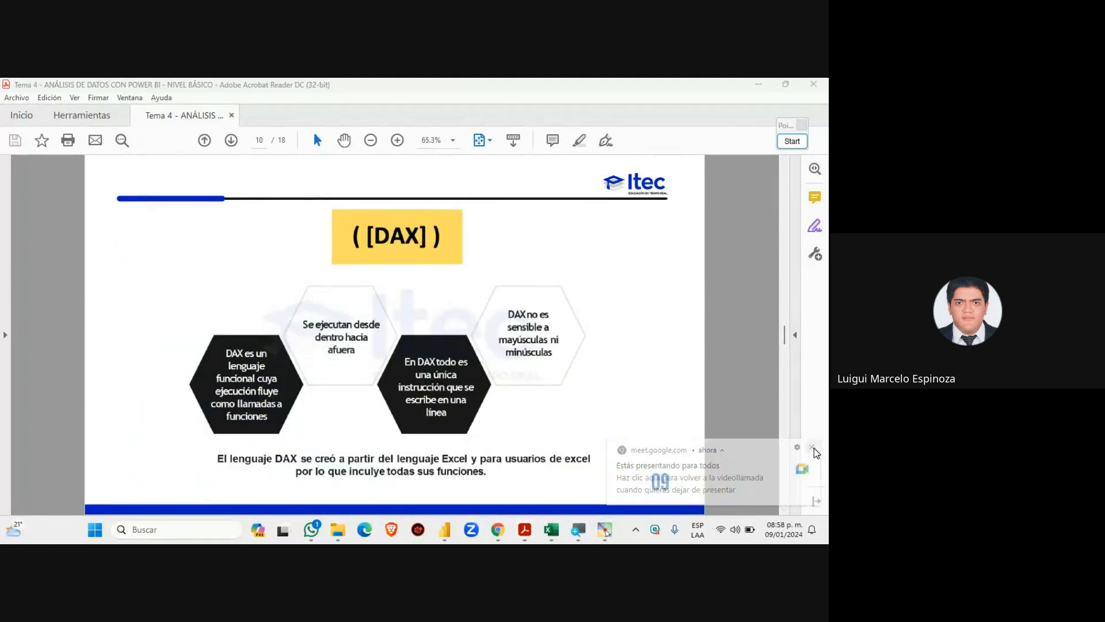
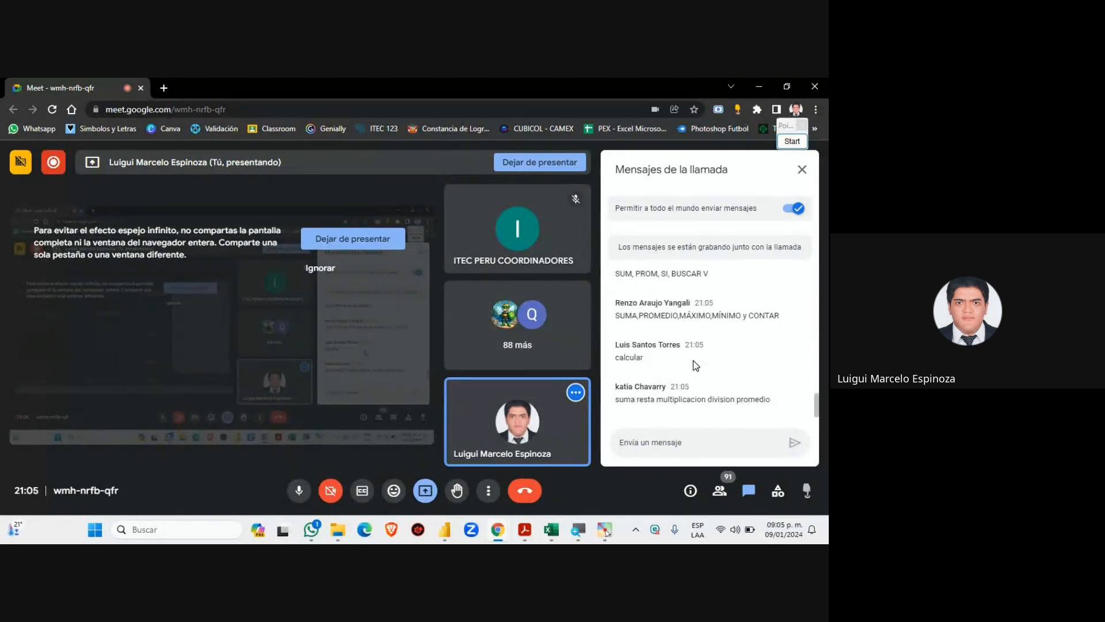
pyautogui.scroll(2, 666, 390)
pyautogui.scroll(-8, 665, 390)
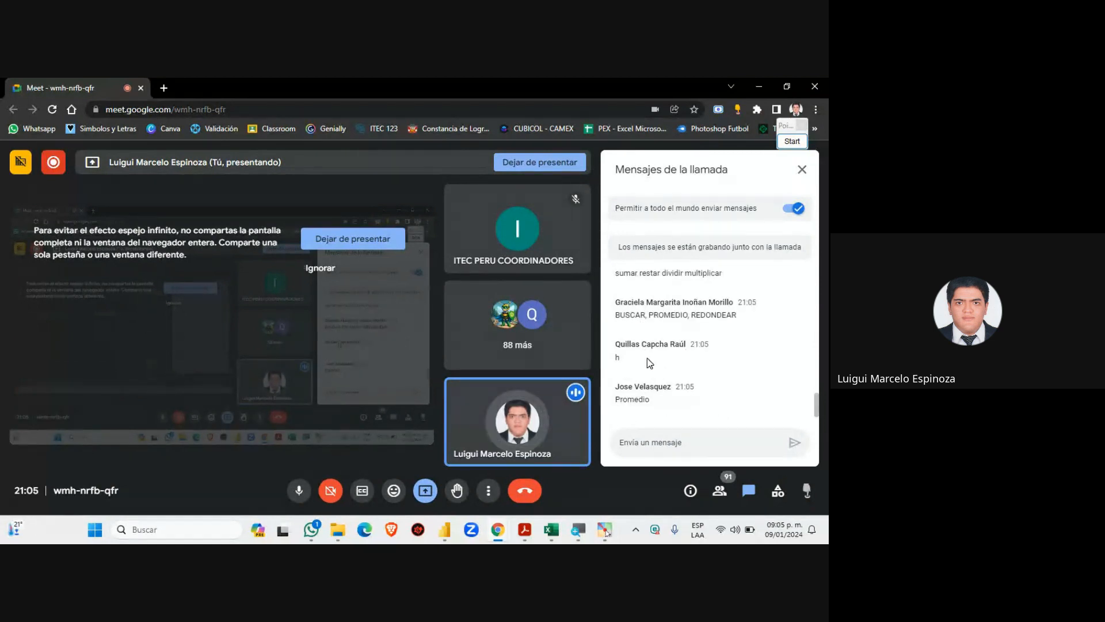
pyautogui.scroll(9, 648, 381)
pyautogui.scroll(10, 649, 385)
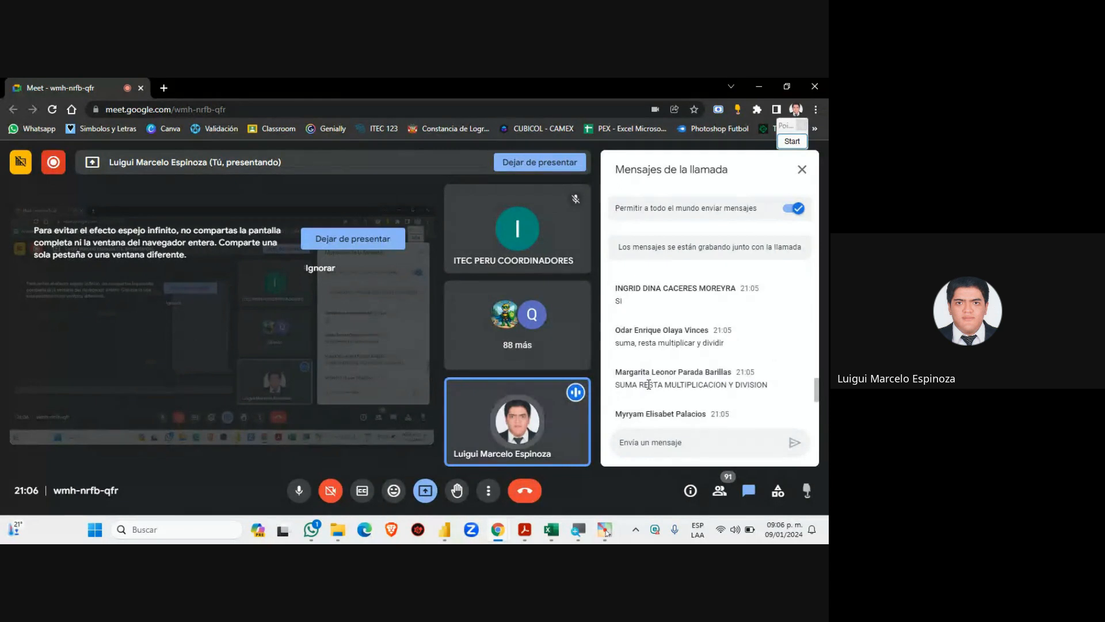
pyautogui.scroll(-3, 649, 384)
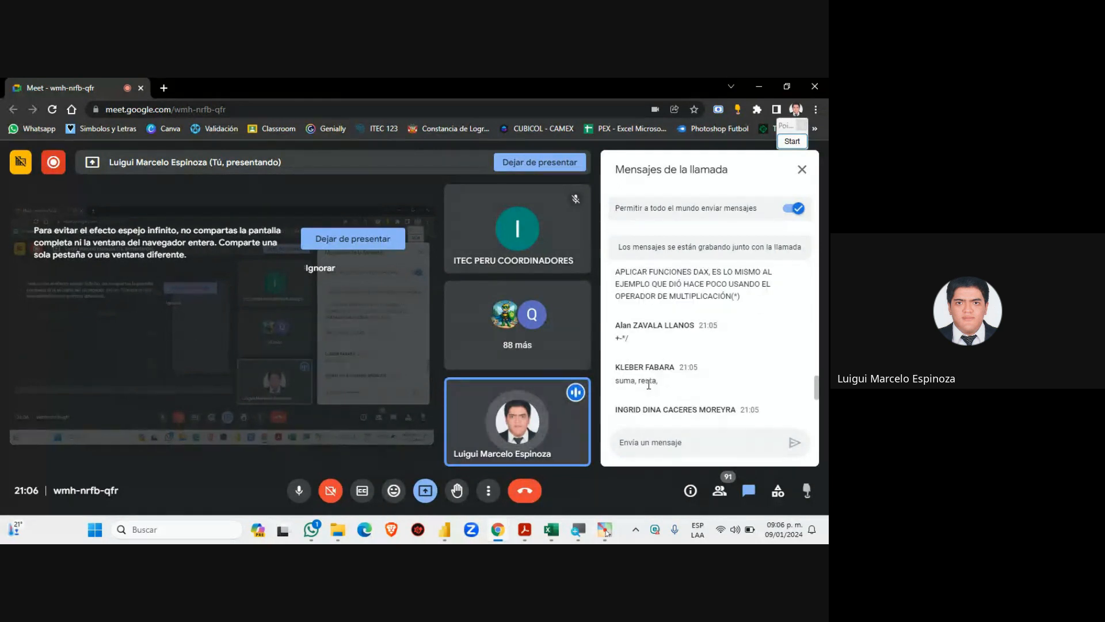
pyautogui.scroll(2, 645, 371)
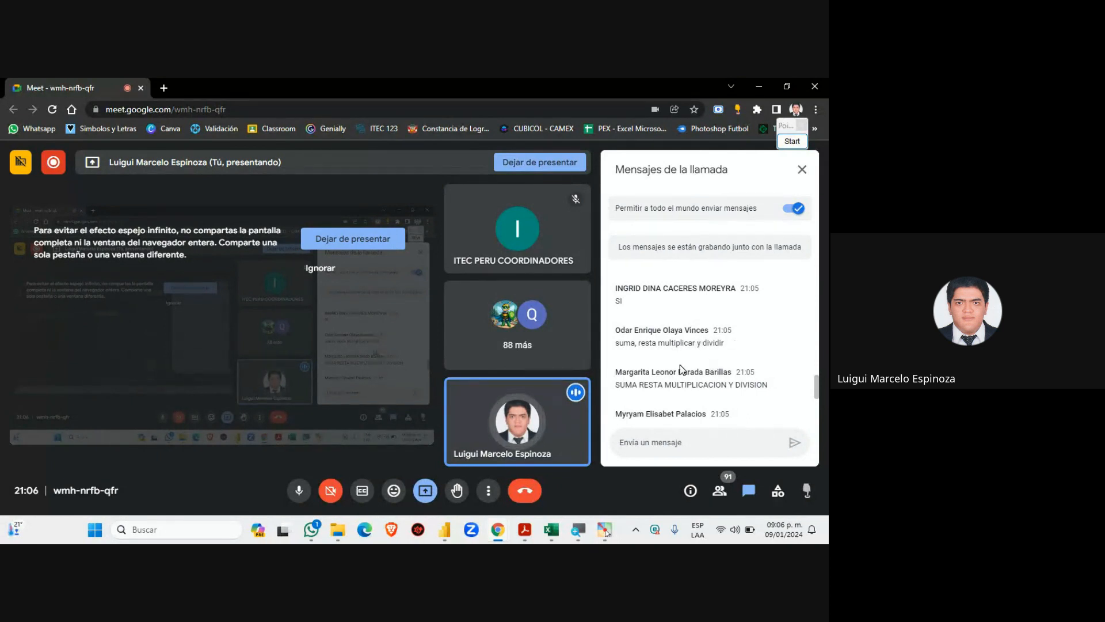
pyautogui.scroll(-3, 679, 365)
pyautogui.scroll(2, 676, 371)
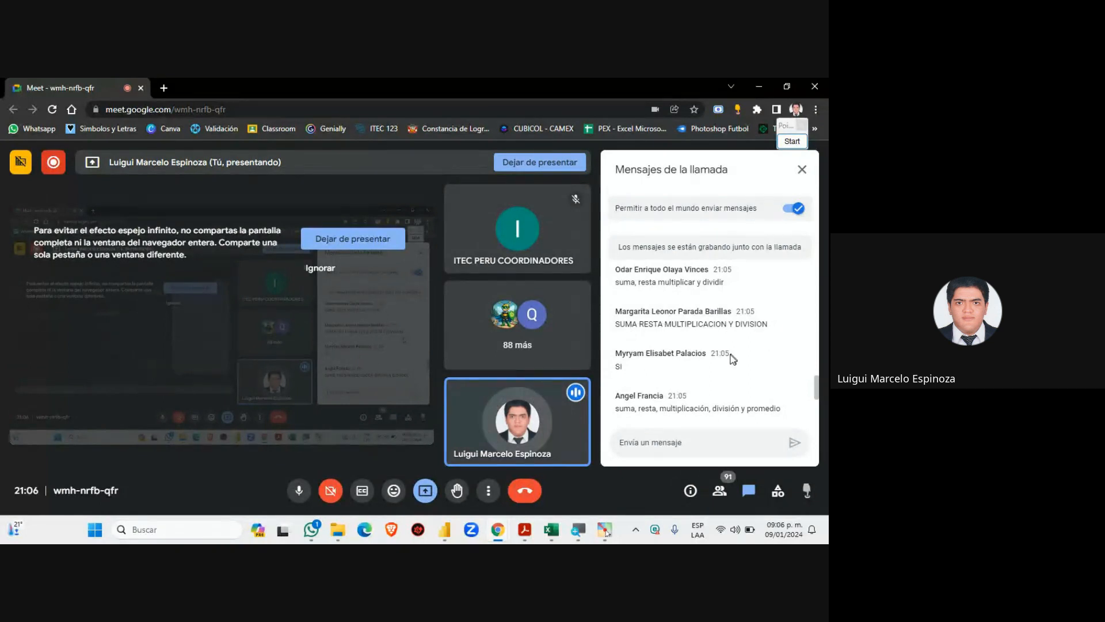
pyautogui.scroll(-1, 627, 351)
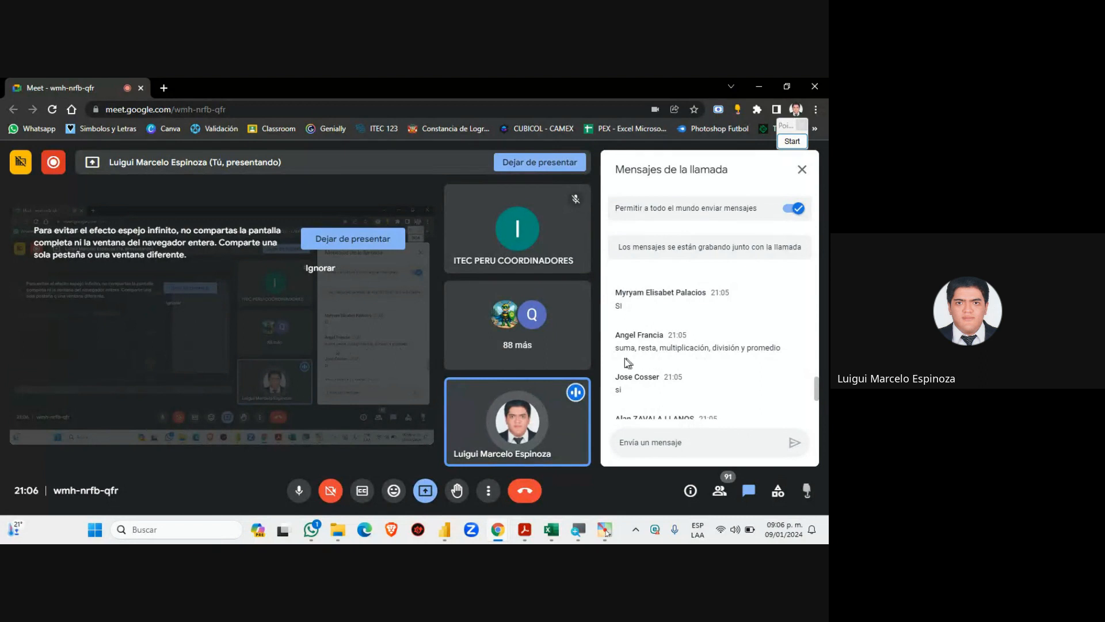
pyautogui.scroll(-1, 637, 354)
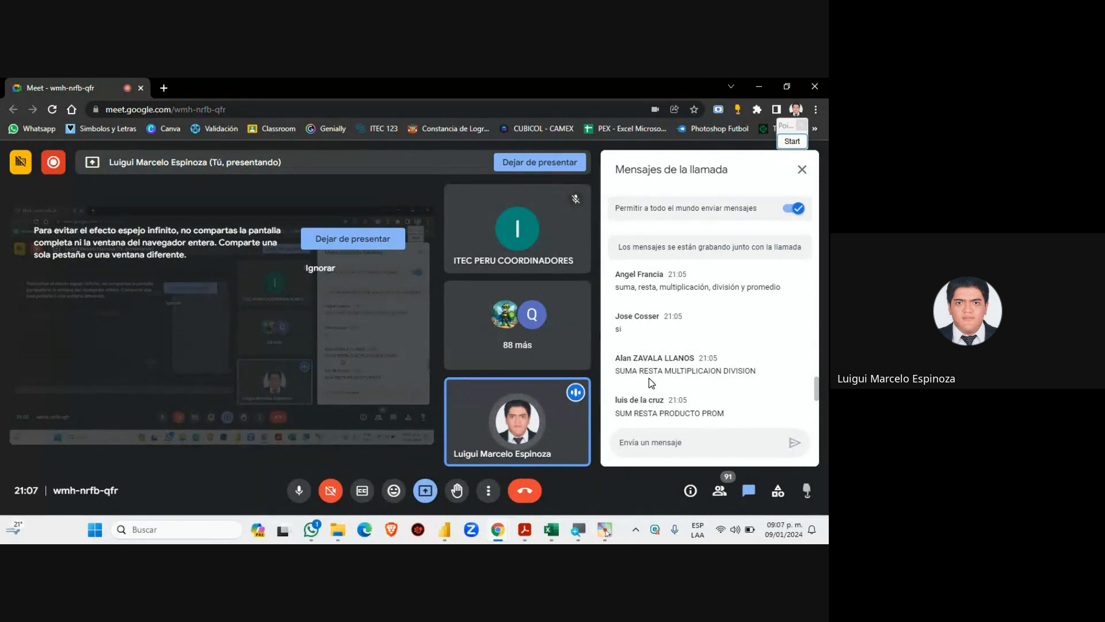
pyautogui.scroll(-3, 651, 379)
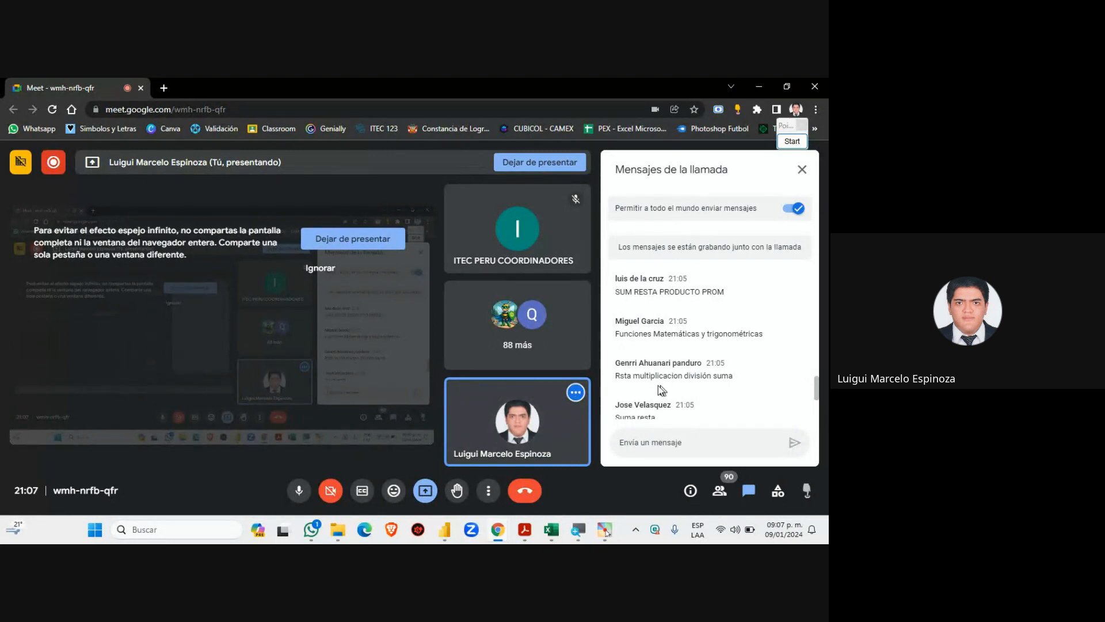
pyautogui.scroll(-1, 695, 373)
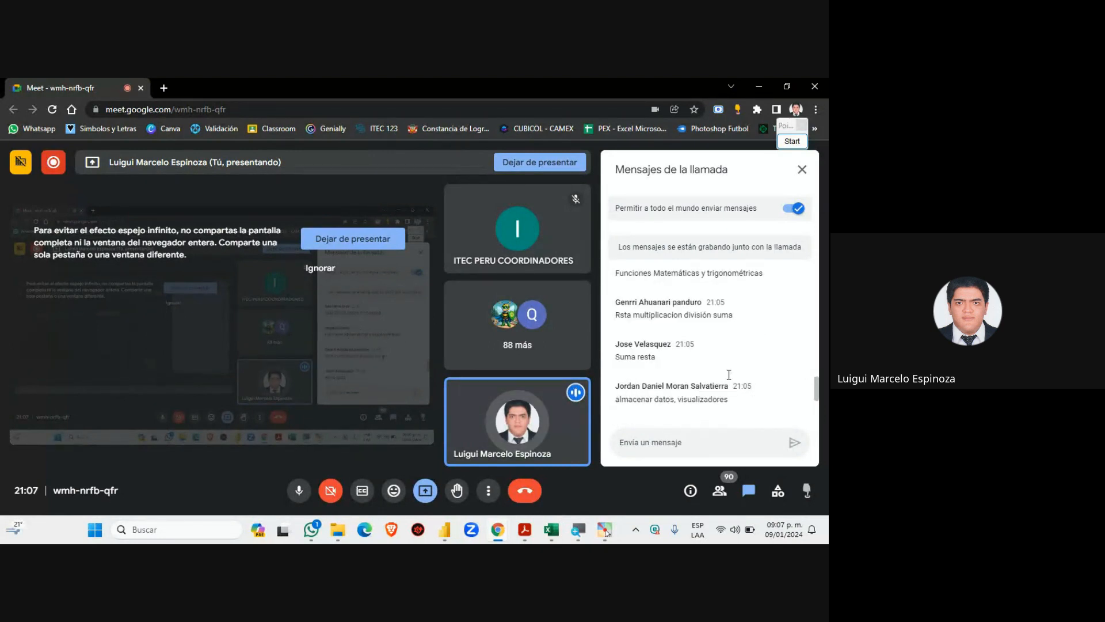
pyautogui.scroll(-1, 648, 366)
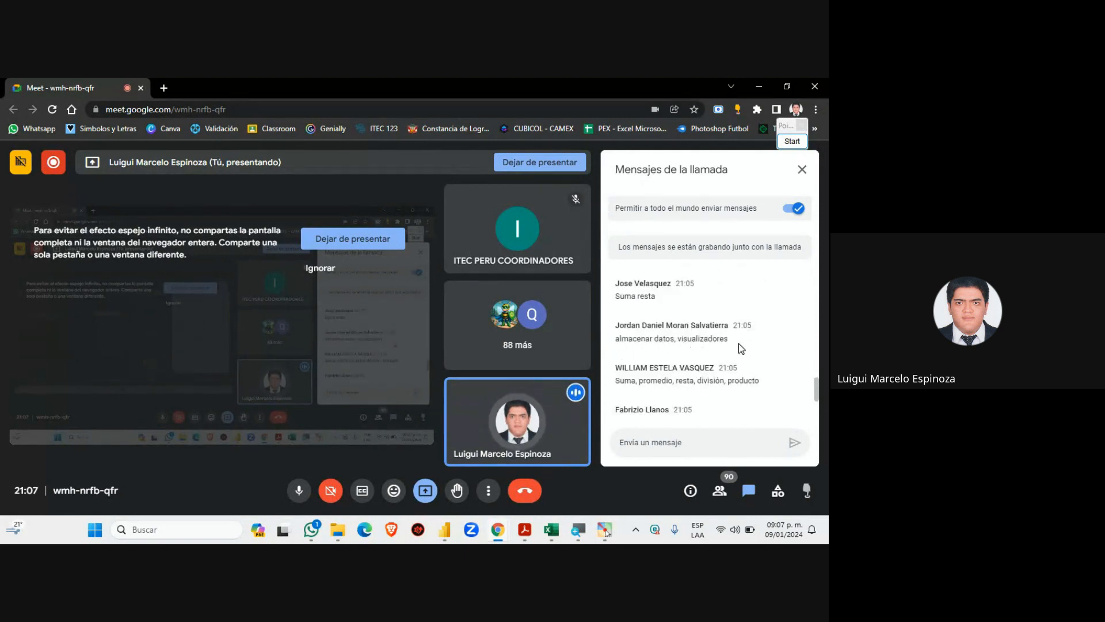
pyautogui.scroll(-1, 614, 348)
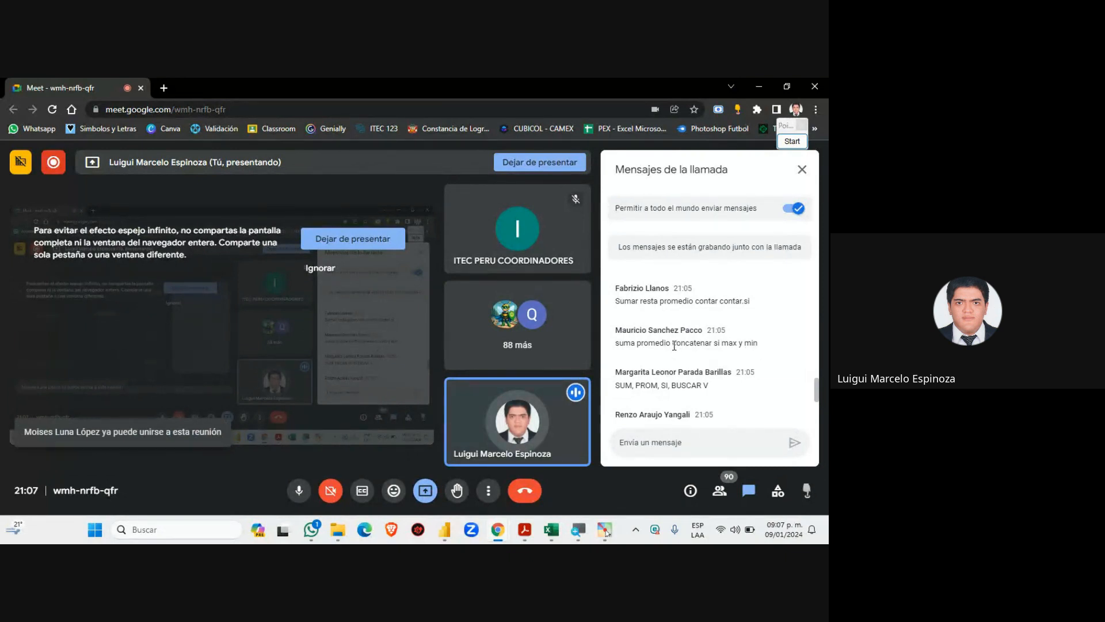
# Highlight 'concatena' and another line in the students' chat replies, then clear the highlight
pyautogui.moveTo(674, 346); pyautogui.dragTo(710, 344)
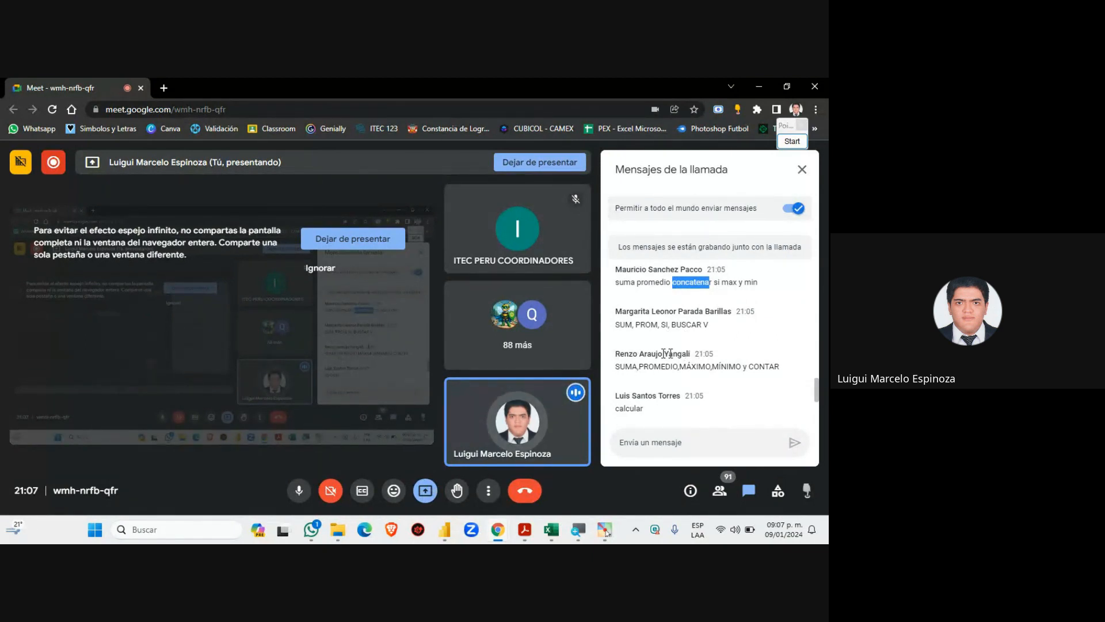
pyautogui.moveTo(714, 353); pyautogui.dragTo(633, 354)
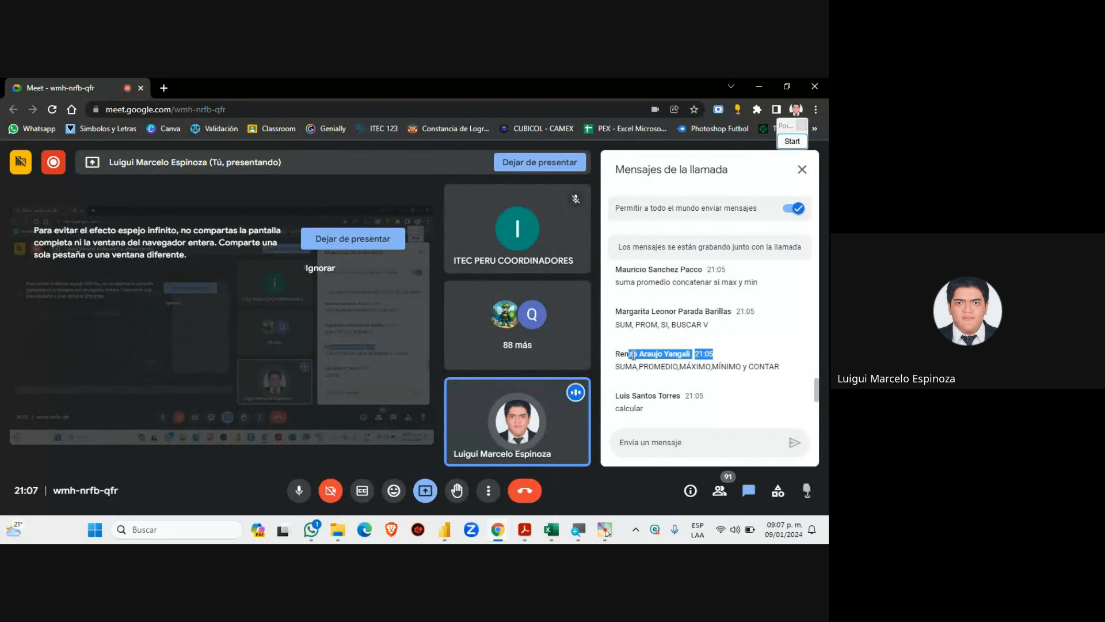
pyautogui.click(752, 359)
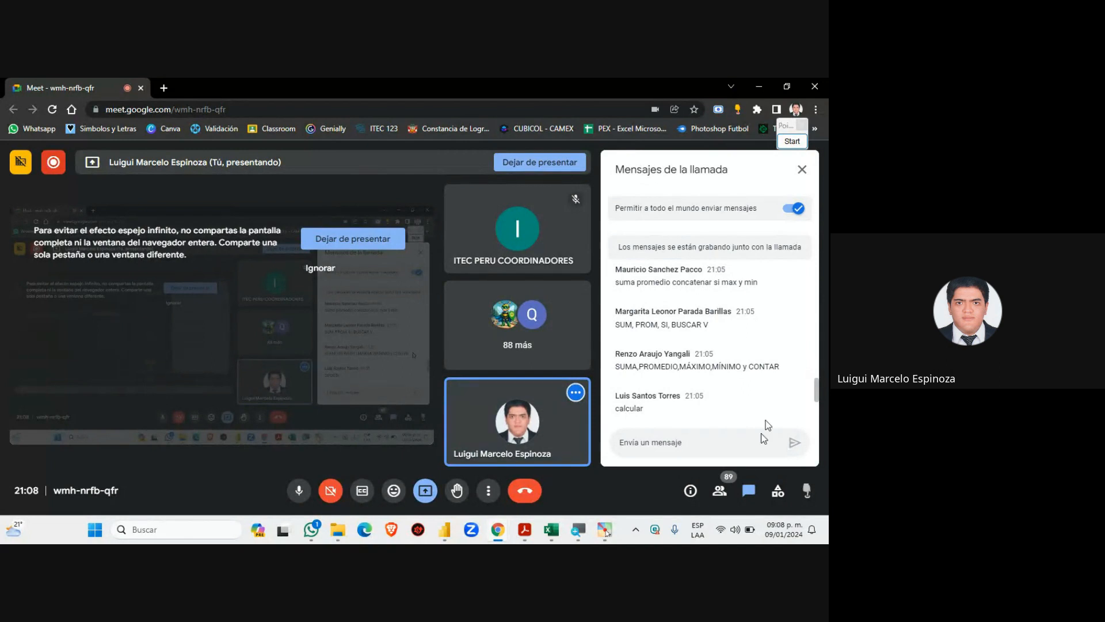
# Scroll the Meet chat to read newer replies like suma producto, contar si, max and concatenar
pyautogui.scroll(-5, 703, 382)
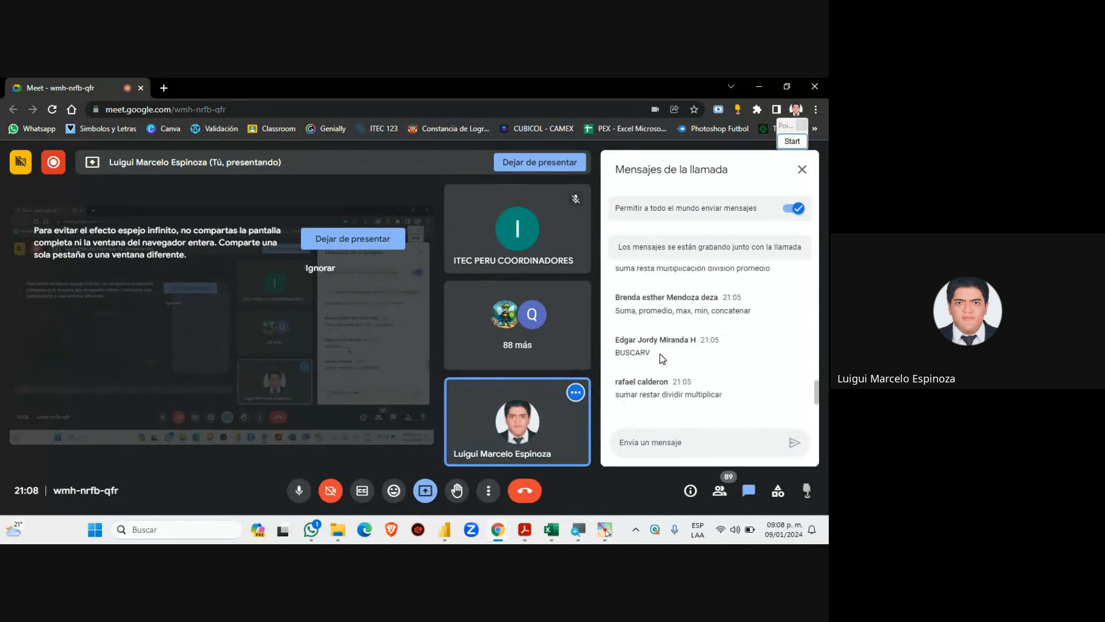
pyautogui.scroll(-8, 660, 353)
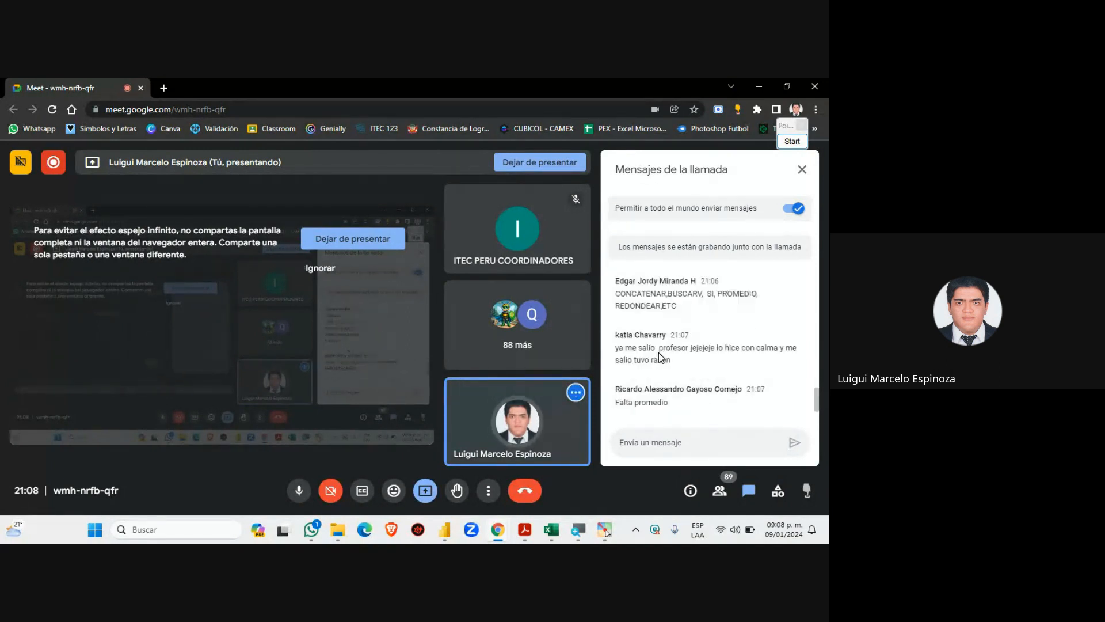
pyautogui.scroll(-1, 659, 353)
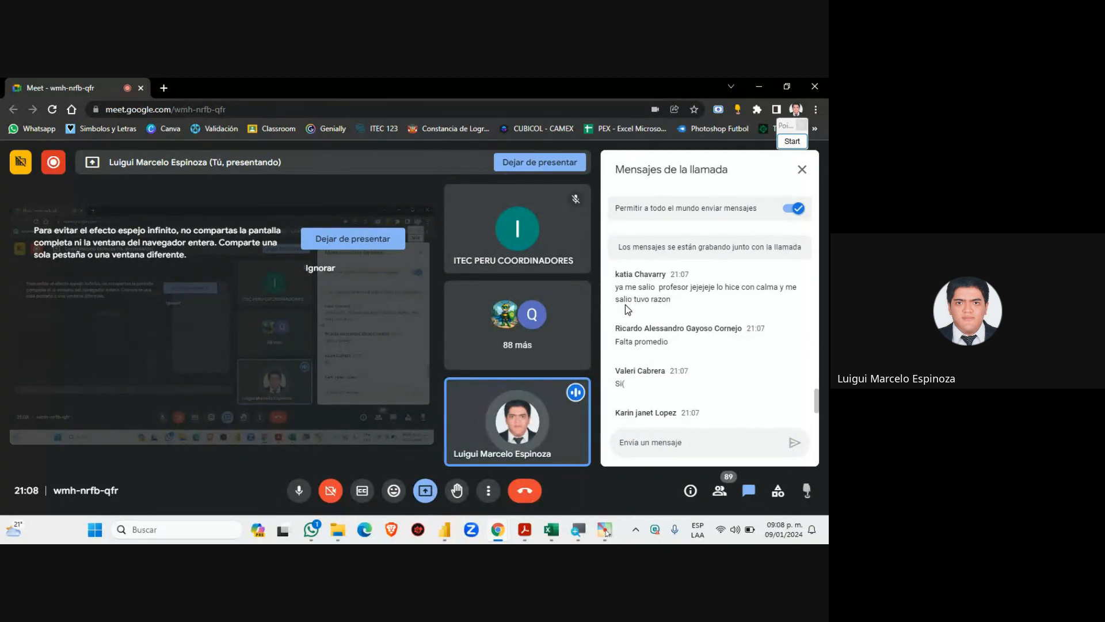
pyautogui.scroll(-1, 667, 380)
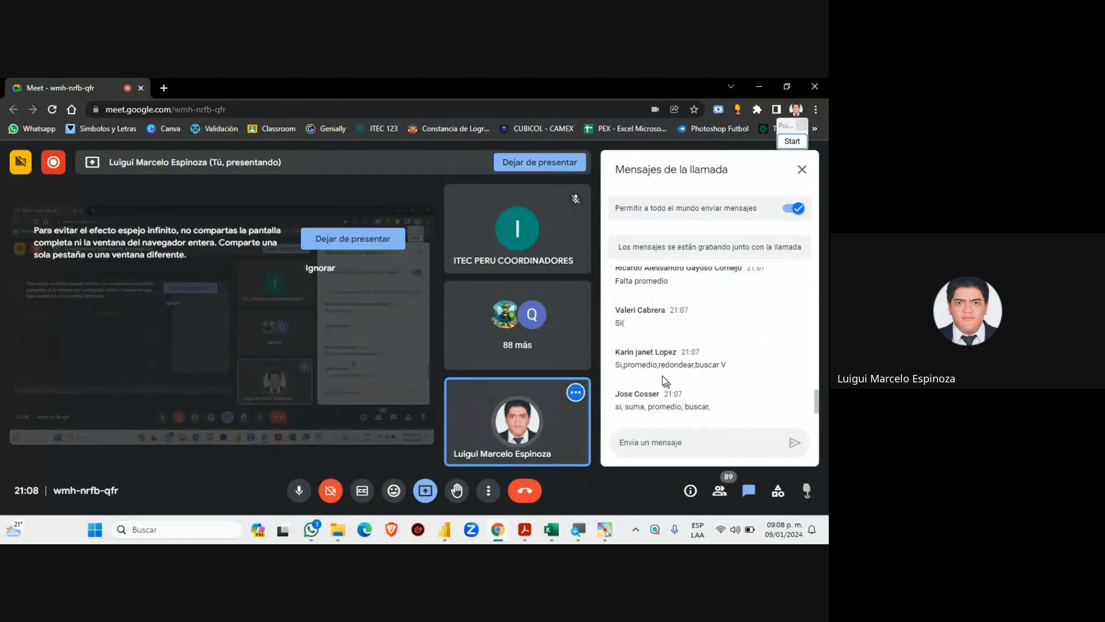
pyautogui.scroll(-1, 650, 386)
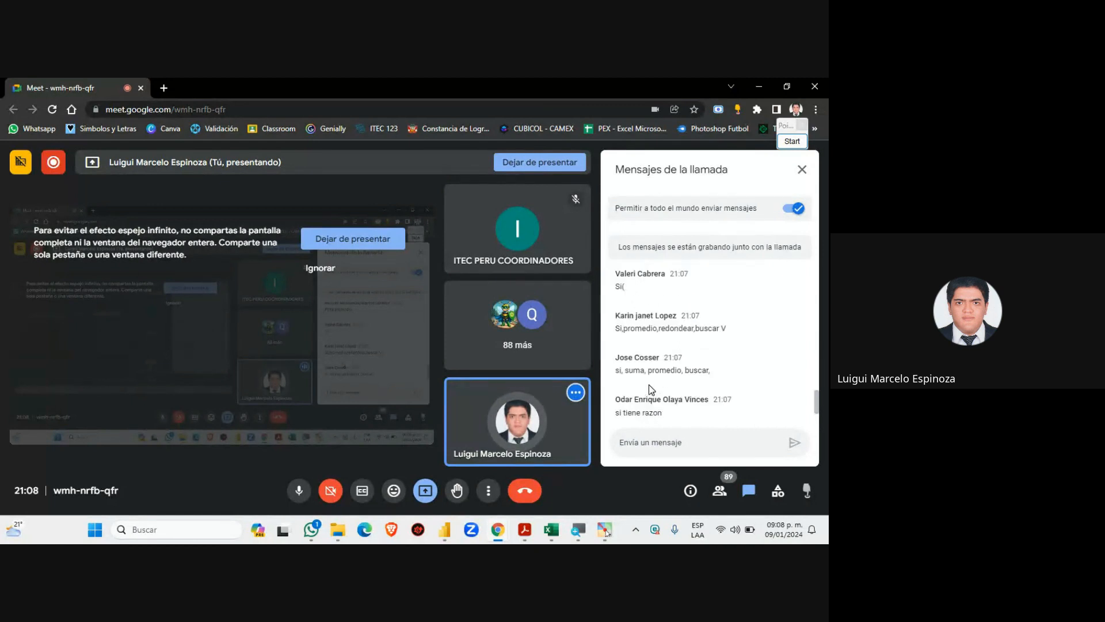
pyautogui.scroll(-2, 648, 385)
pyautogui.scroll(-1, 647, 385)
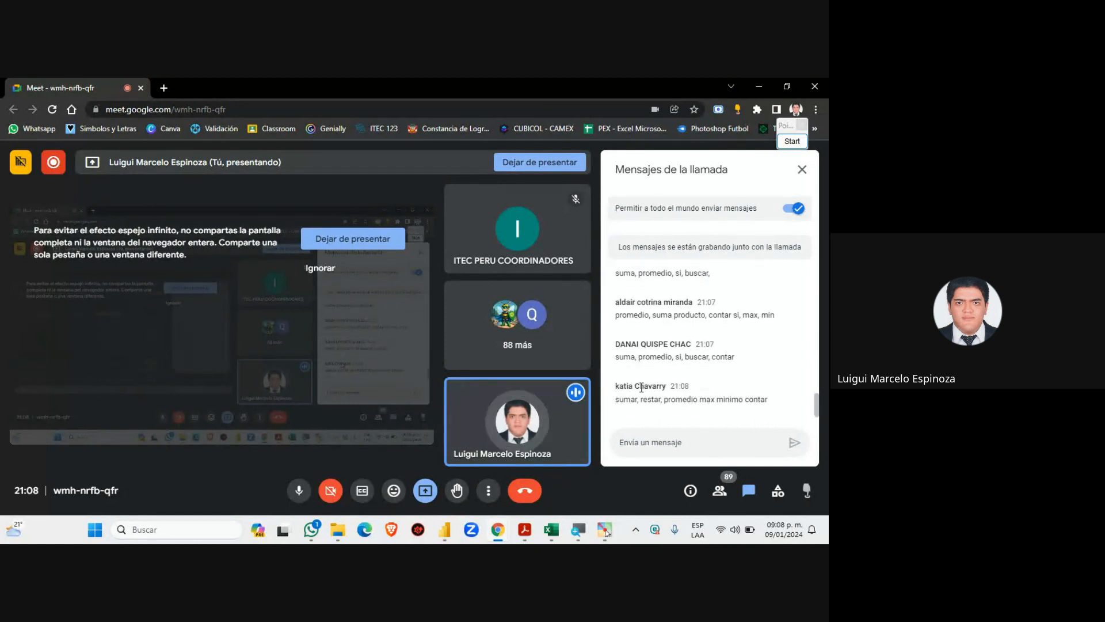
pyautogui.scroll(5, 647, 384)
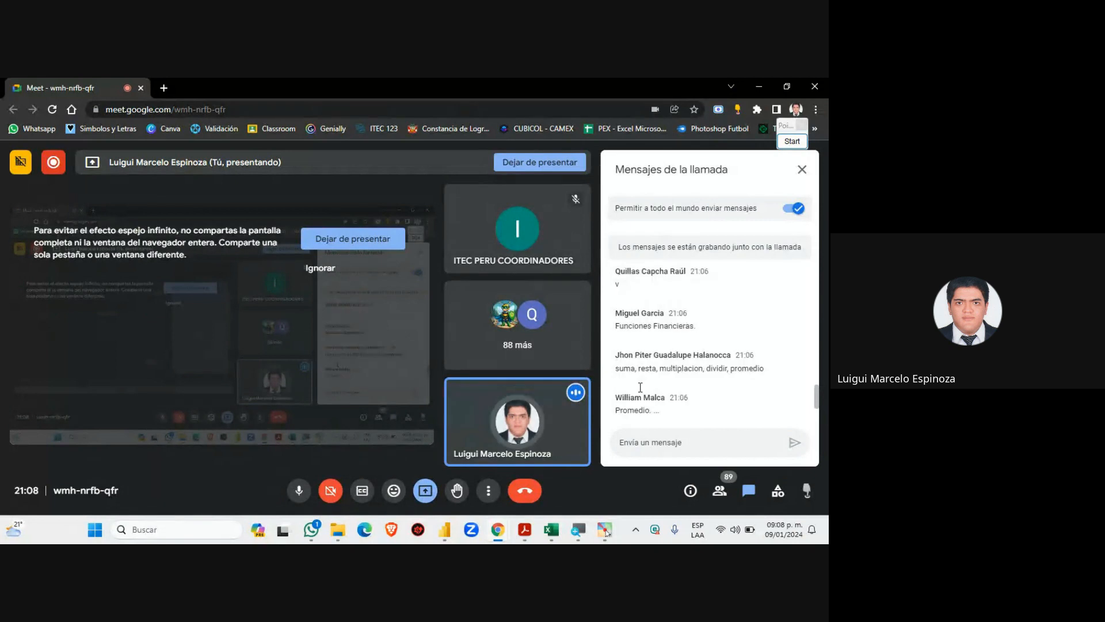
pyautogui.scroll(-2, 640, 388)
pyautogui.scroll(3, 640, 388)
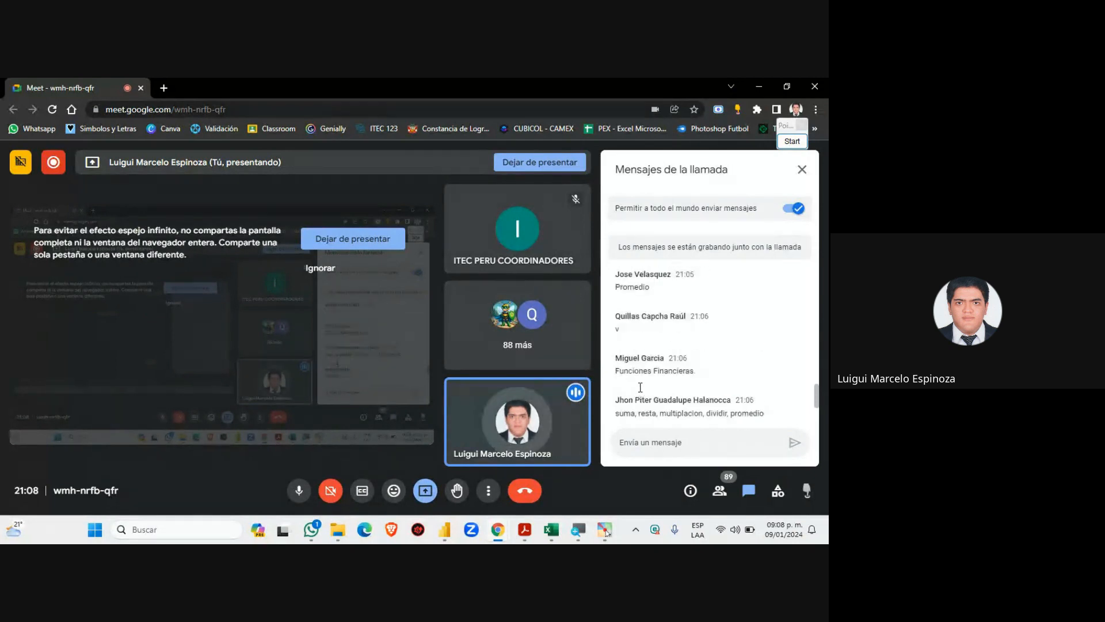
pyautogui.scroll(3, 640, 388)
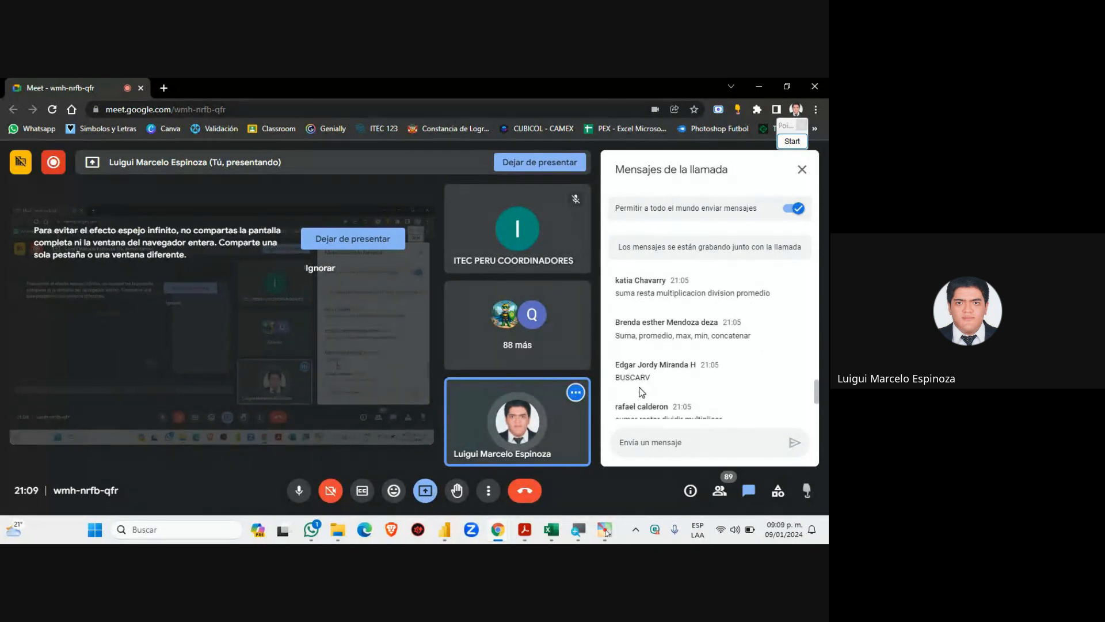
pyautogui.scroll(2, 642, 391)
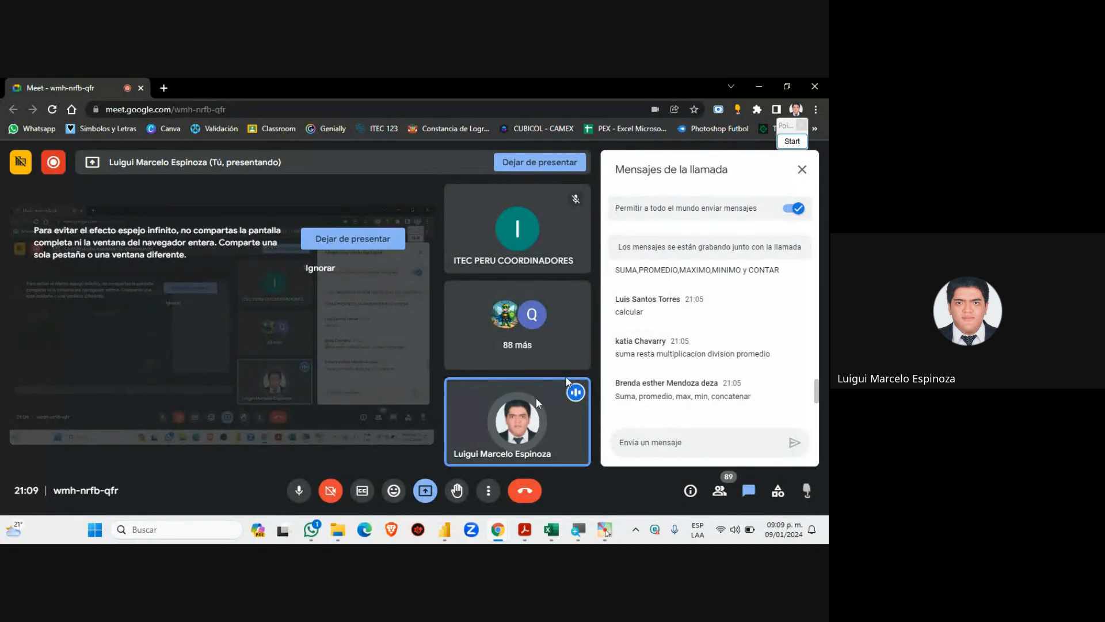
# Open the REPORTE POWER BI - ENERO report from the course folder, then check the Meet call
pyautogui.click(344, 524)
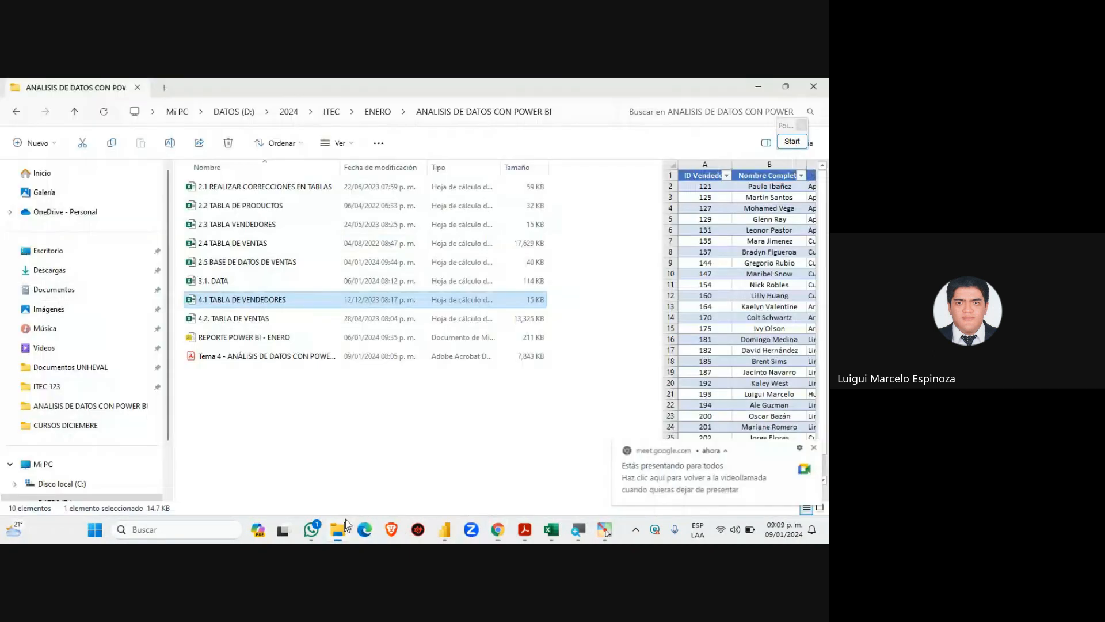
pyautogui.click(241, 340)
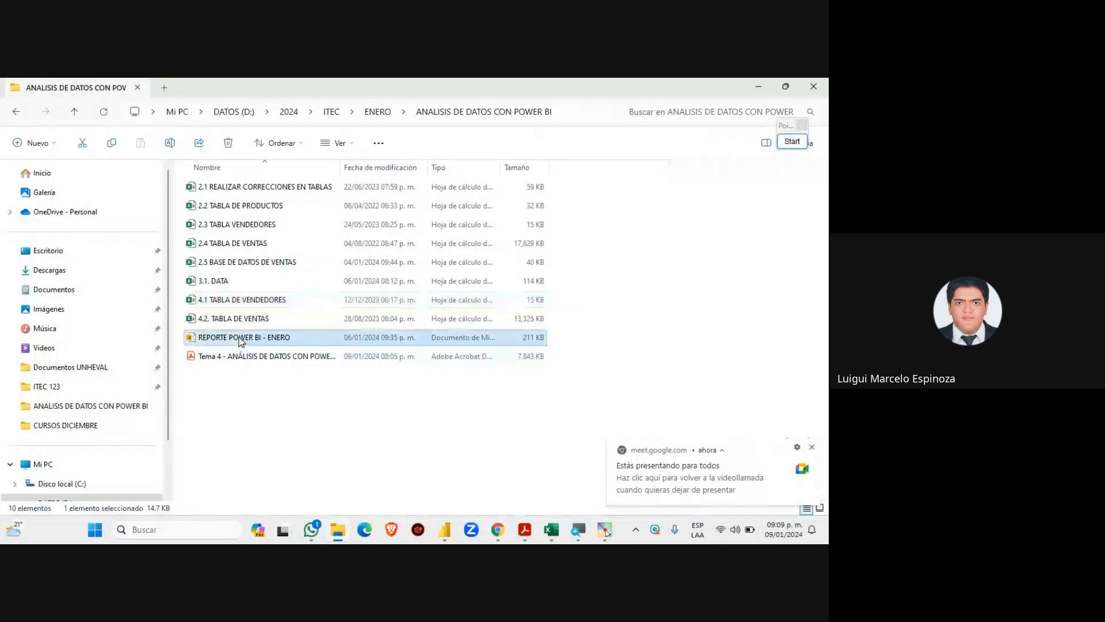
pyautogui.doubleClick(240, 340)
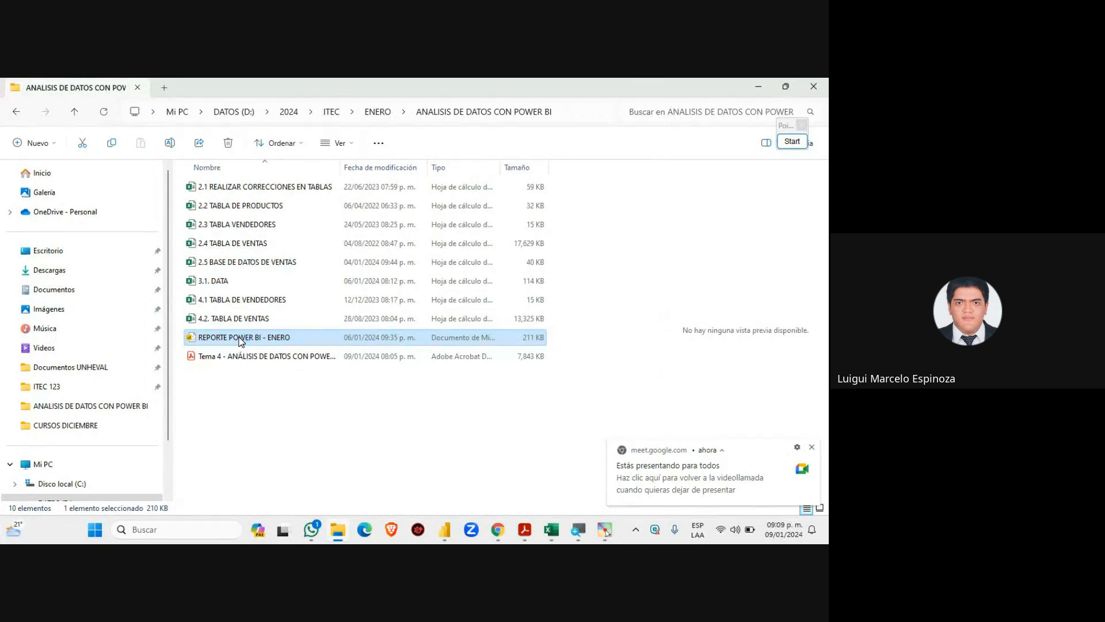
pyautogui.doubleClick(242, 338)
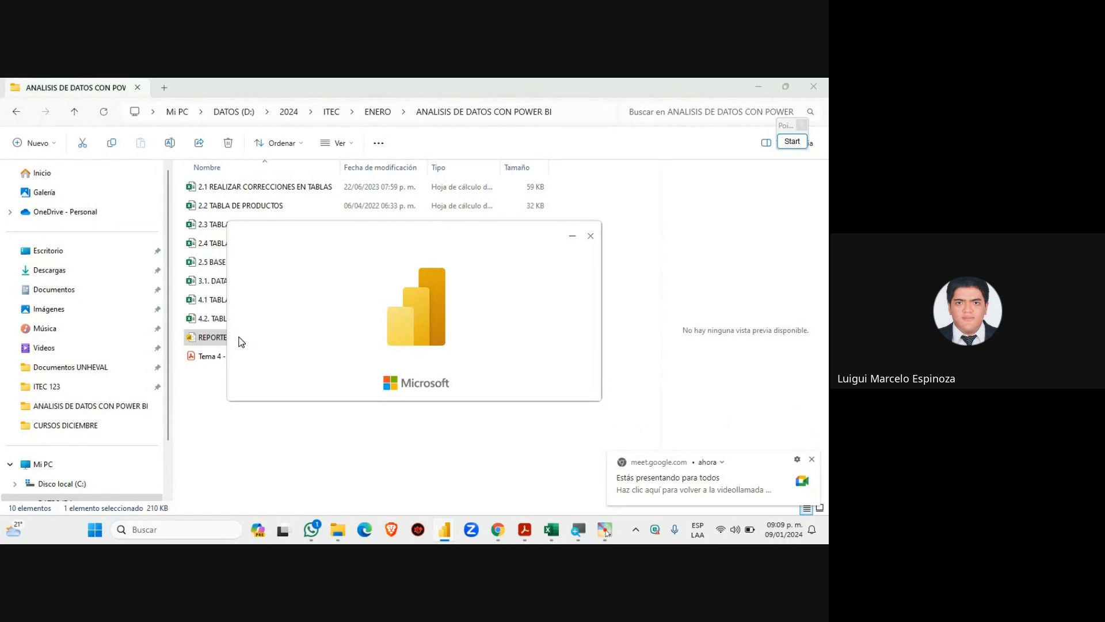
pyautogui.moveTo(497, 531)
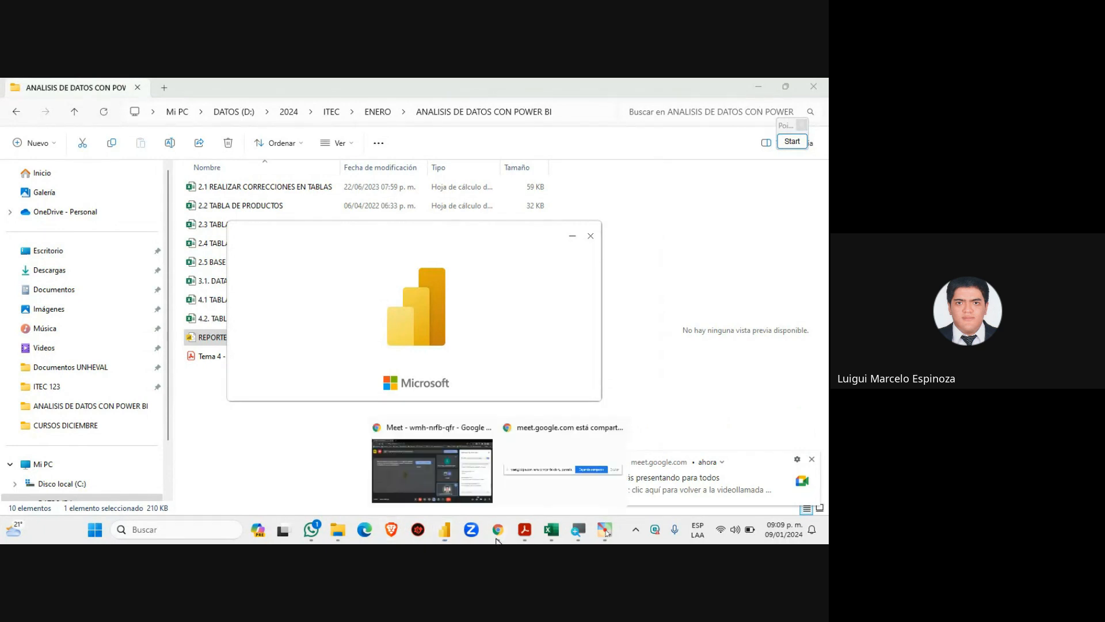
pyautogui.click(461, 482)
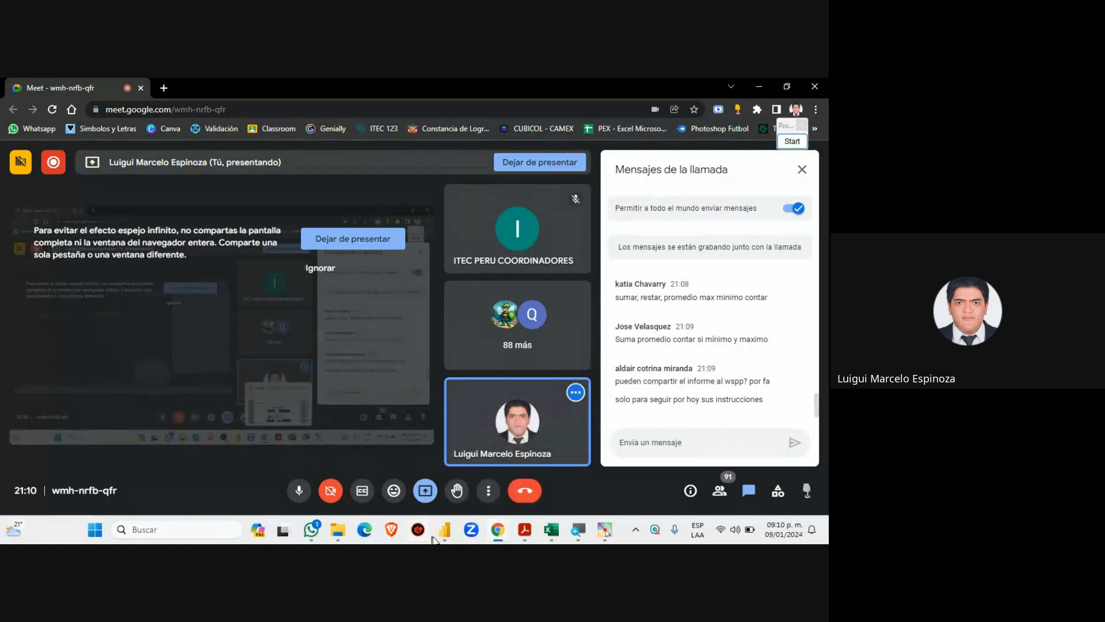
# Collapse the Visualizaciones pane to widen the canvas and add a blank Página 2 to the report
pyautogui.moveTo(443, 534)
pyautogui.click(481, 488)
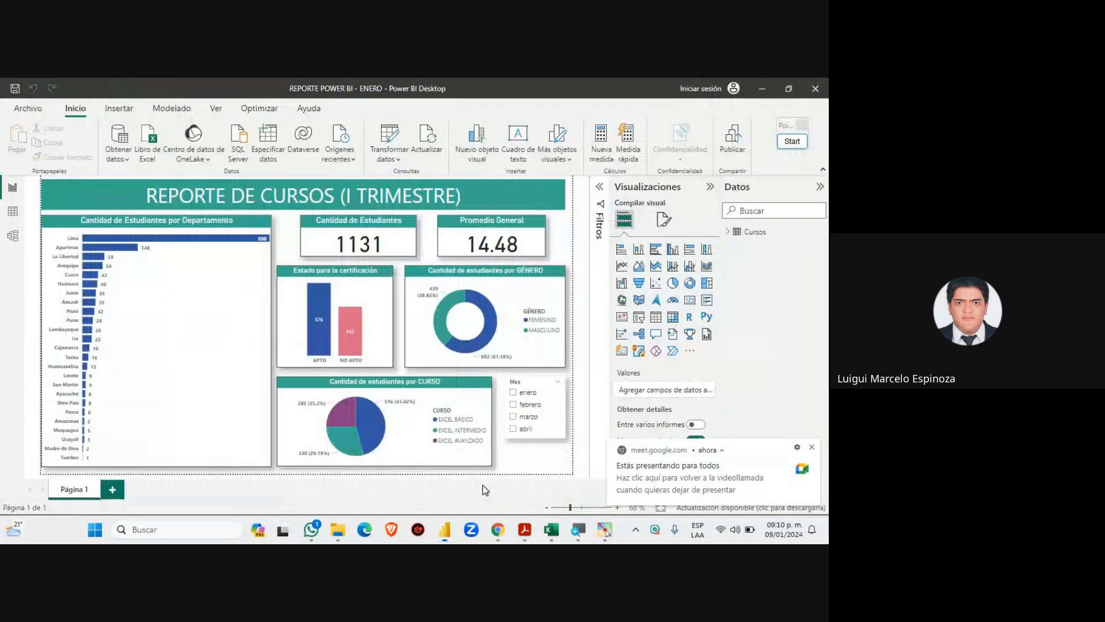
pyautogui.click(811, 447)
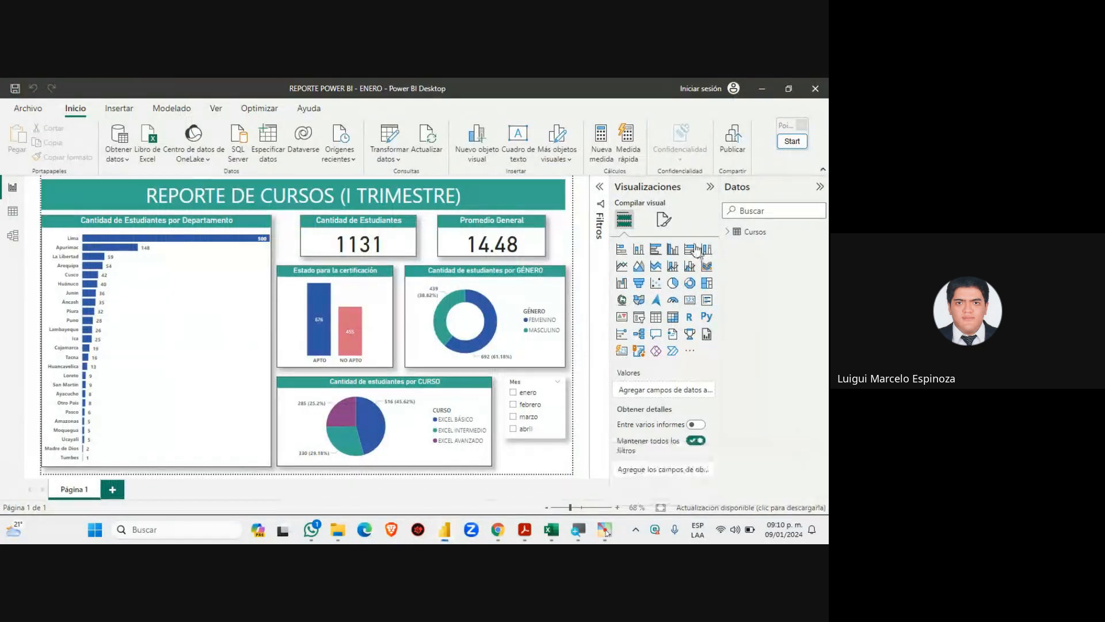
pyautogui.click(709, 186)
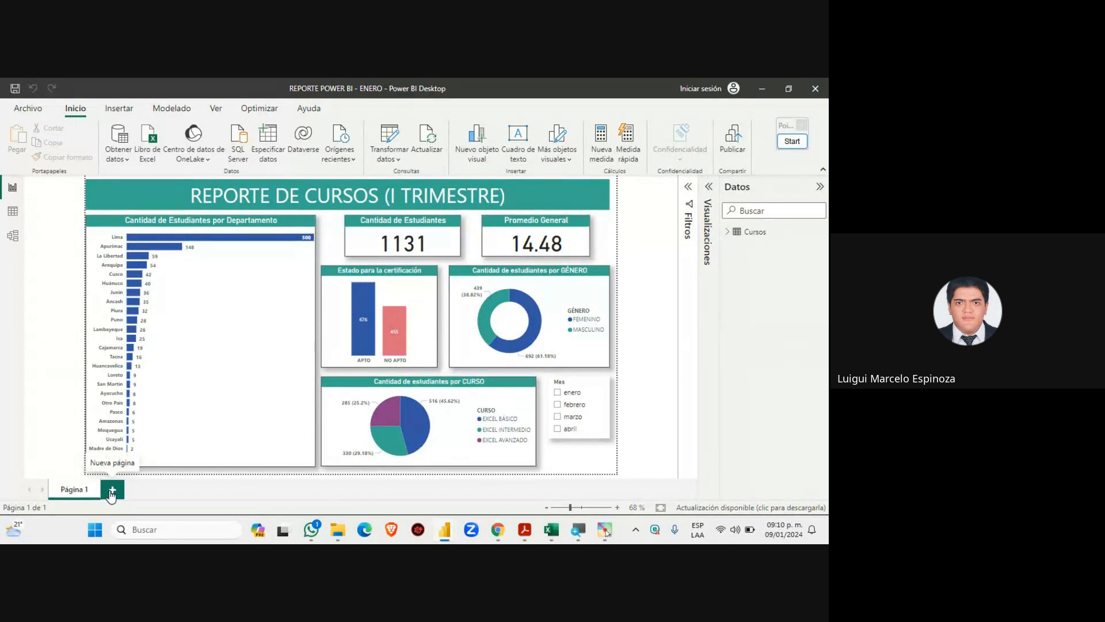
pyautogui.moveTo(498, 529)
pyautogui.click(470, 472)
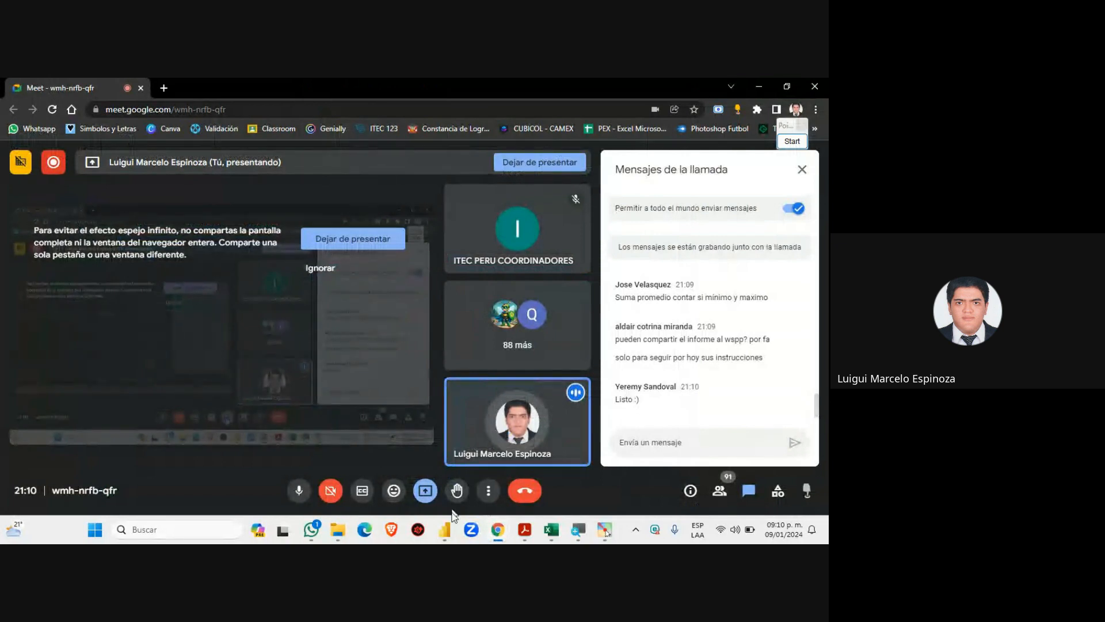
pyautogui.moveTo(444, 526)
pyautogui.click(510, 469)
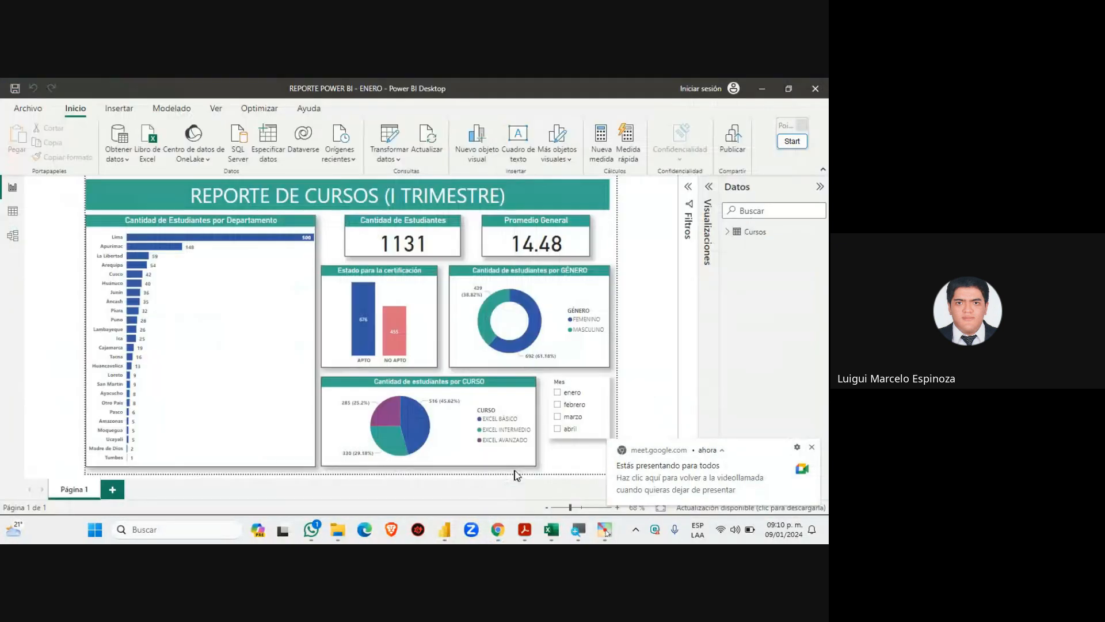
pyautogui.click(113, 490)
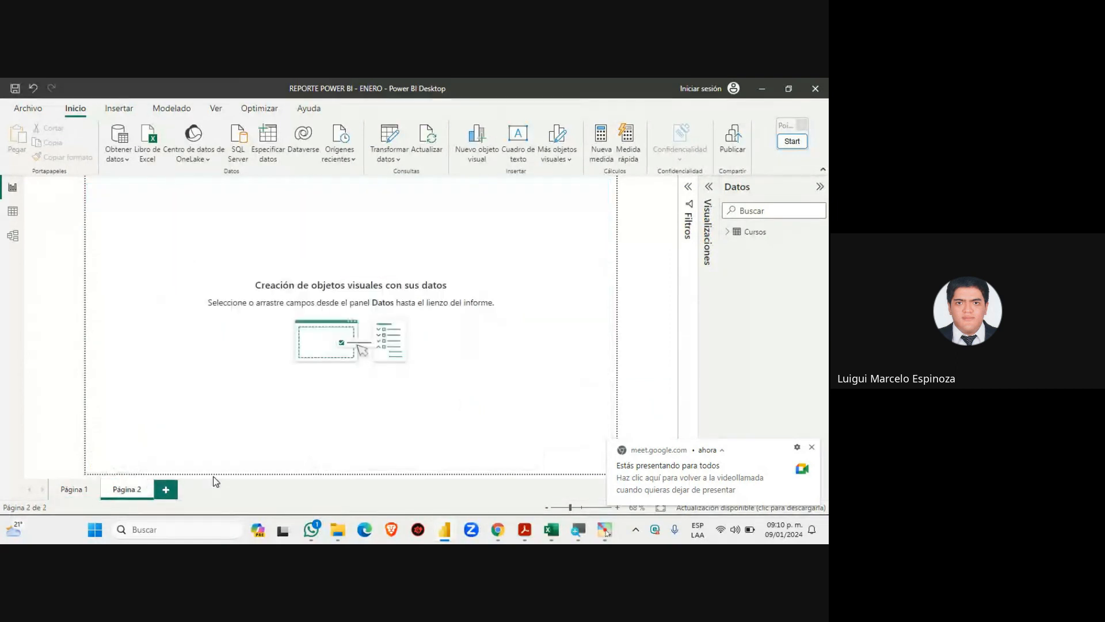
# Expand the Cursos table's fields and compare the Página 1 dashboard with the empty Página 2
pyautogui.click(811, 448)
pyautogui.click(727, 232)
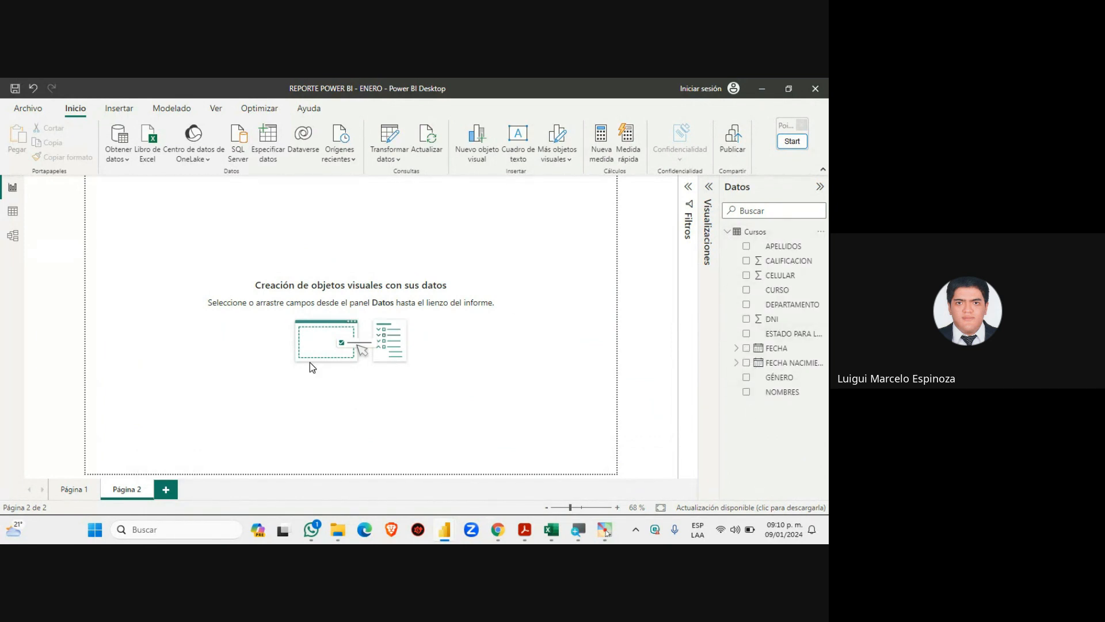
pyautogui.click(73, 490)
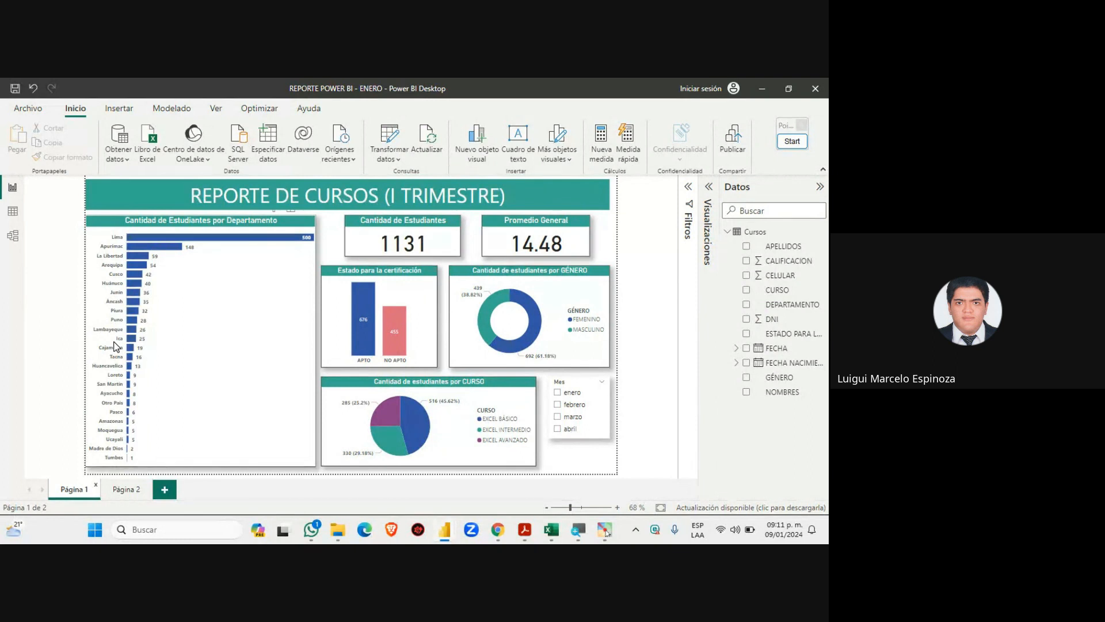
pyautogui.click(127, 490)
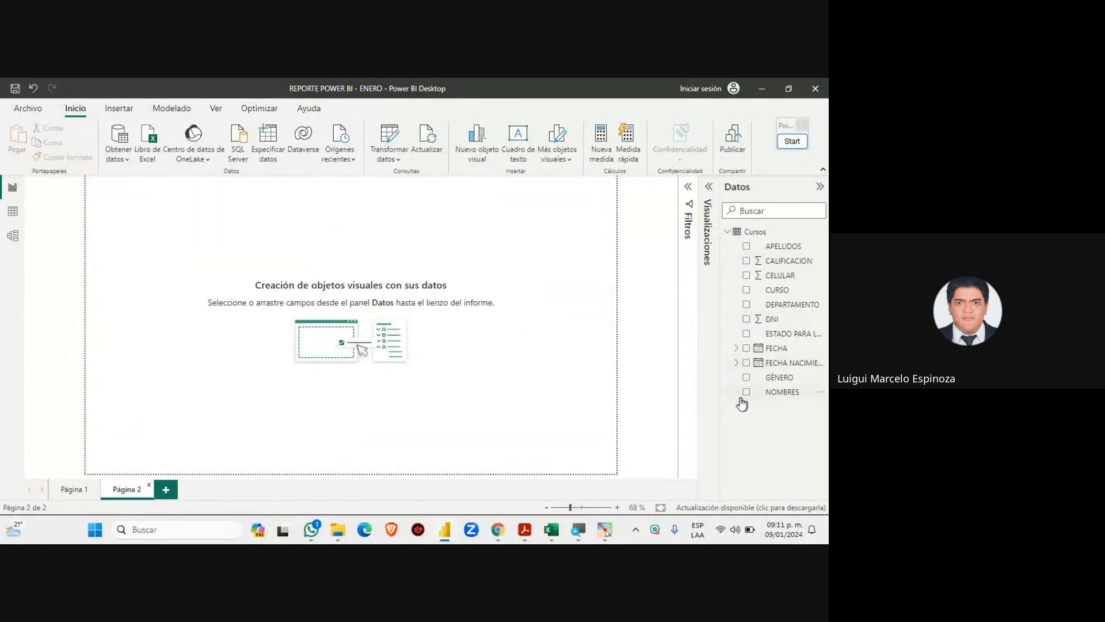
pyautogui.click(75, 490)
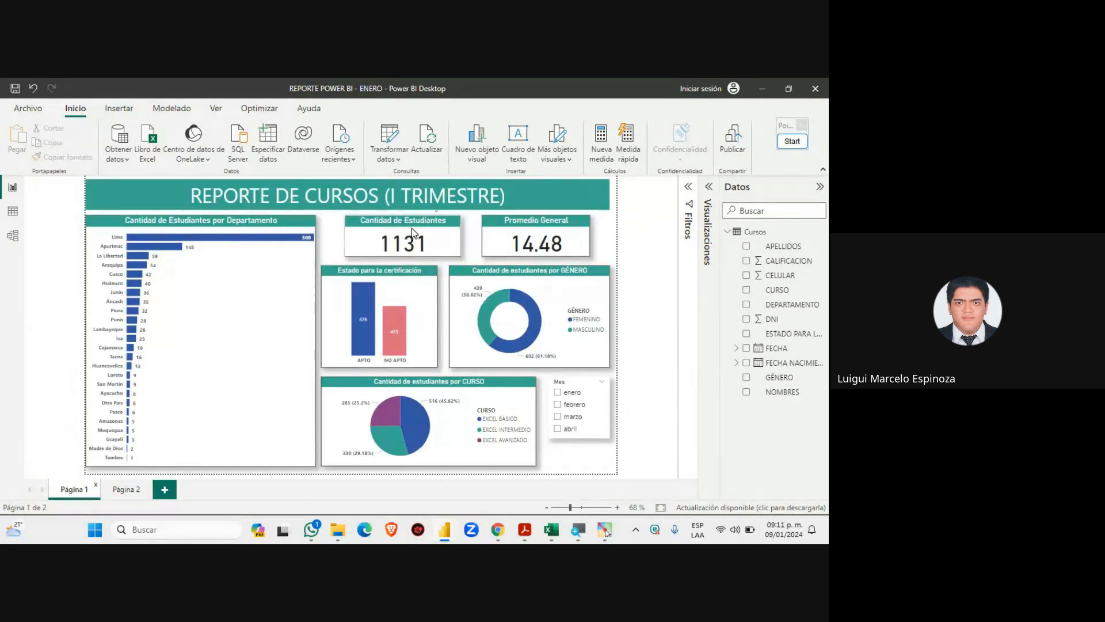
pyautogui.click(134, 490)
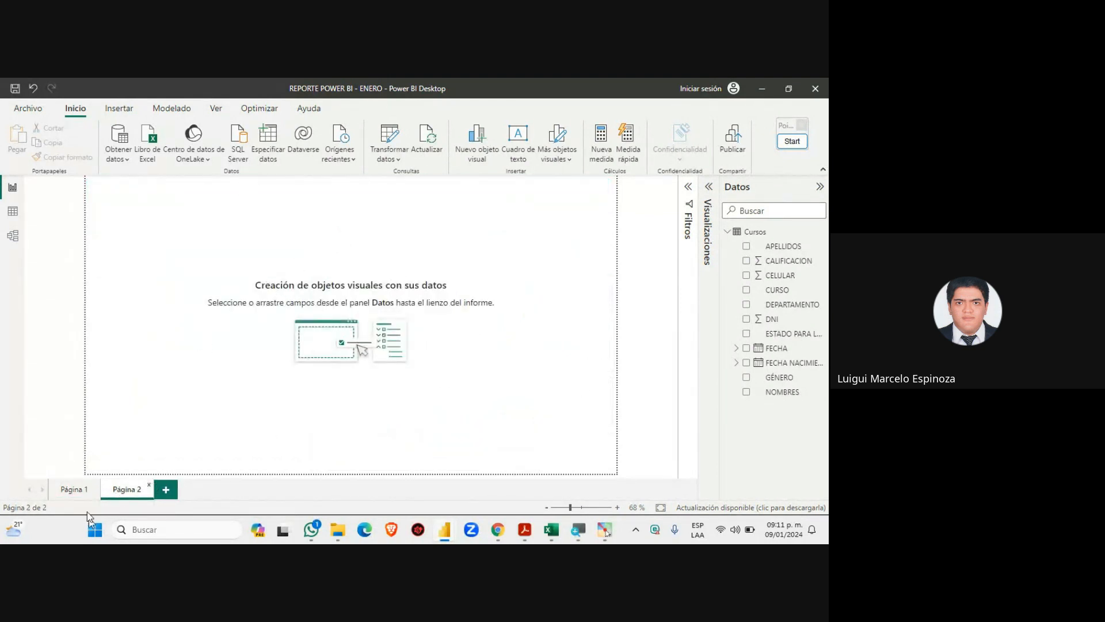
pyautogui.click(92, 492)
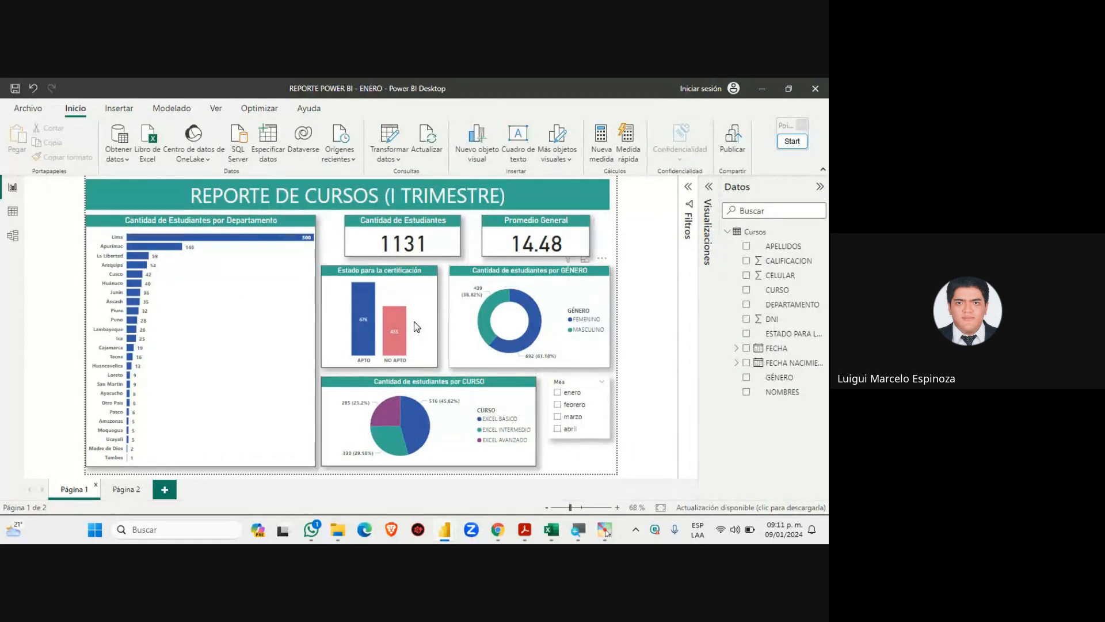
pyautogui.click(157, 486)
# Glance at the Meet call and come back to the empty Página 2
pyautogui.moveTo(497, 529)
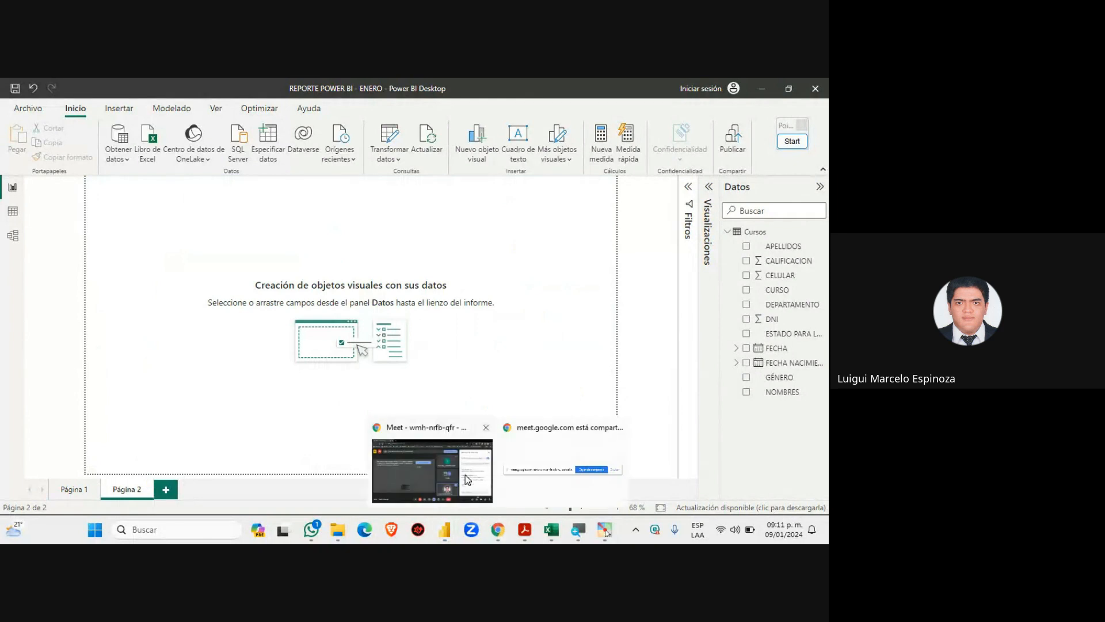
pyautogui.click(465, 474)
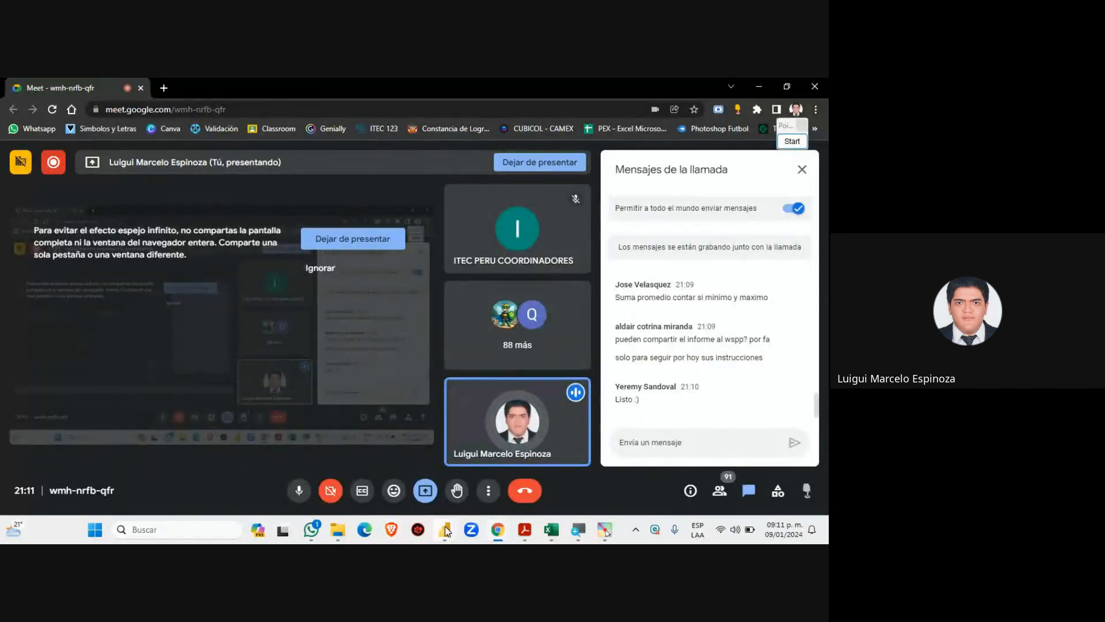
pyautogui.moveTo(444, 529)
pyautogui.click(502, 477)
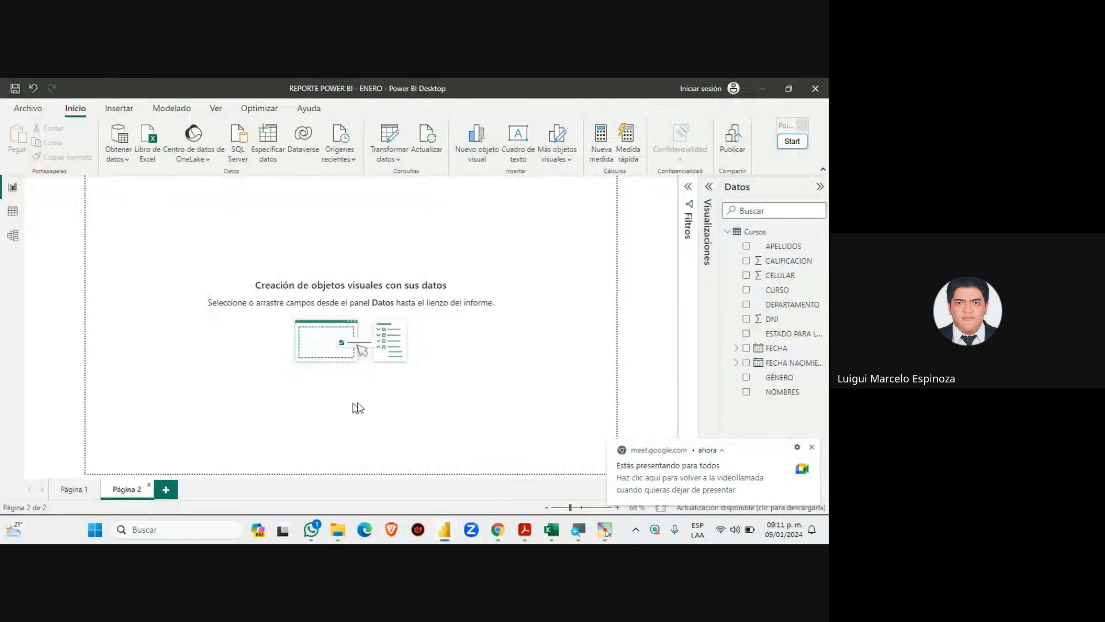
pyautogui.click(811, 447)
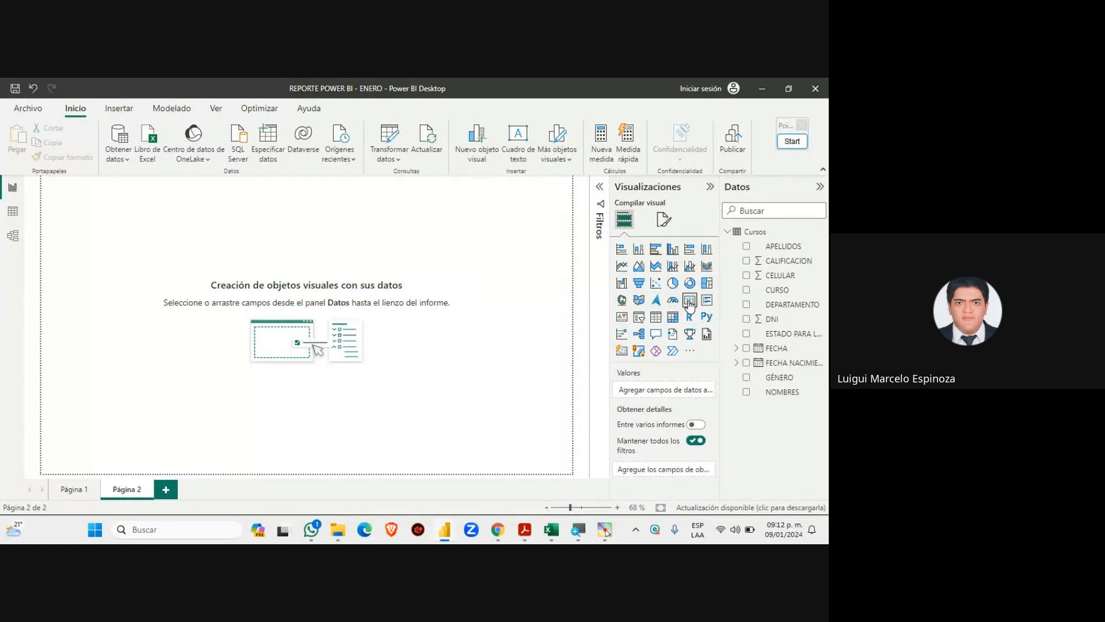
# Add an empty visual to Página 2 and delete the stray Suma de CALIFICACION column chart
pyautogui.click(690, 300)
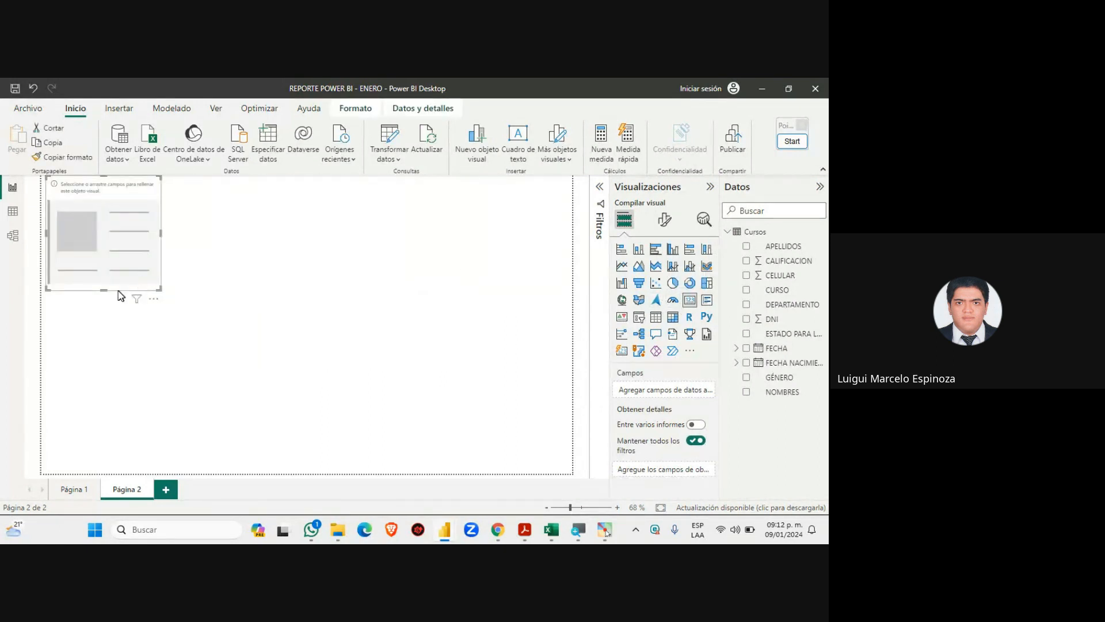
pyautogui.moveTo(106, 291); pyautogui.dragTo(132, 270)
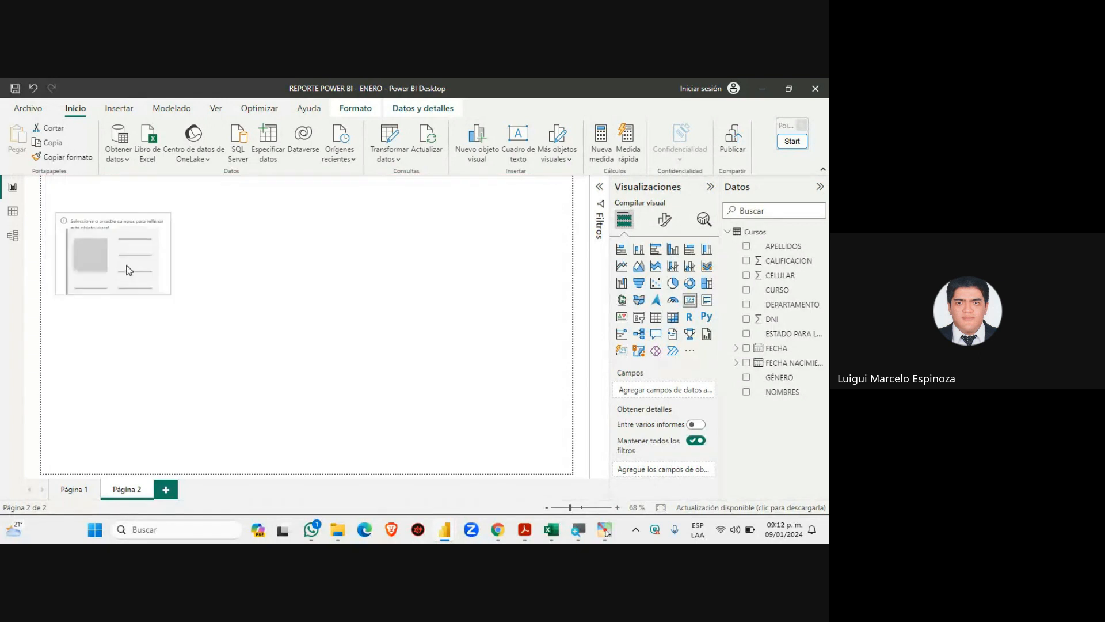
pyautogui.click(318, 292)
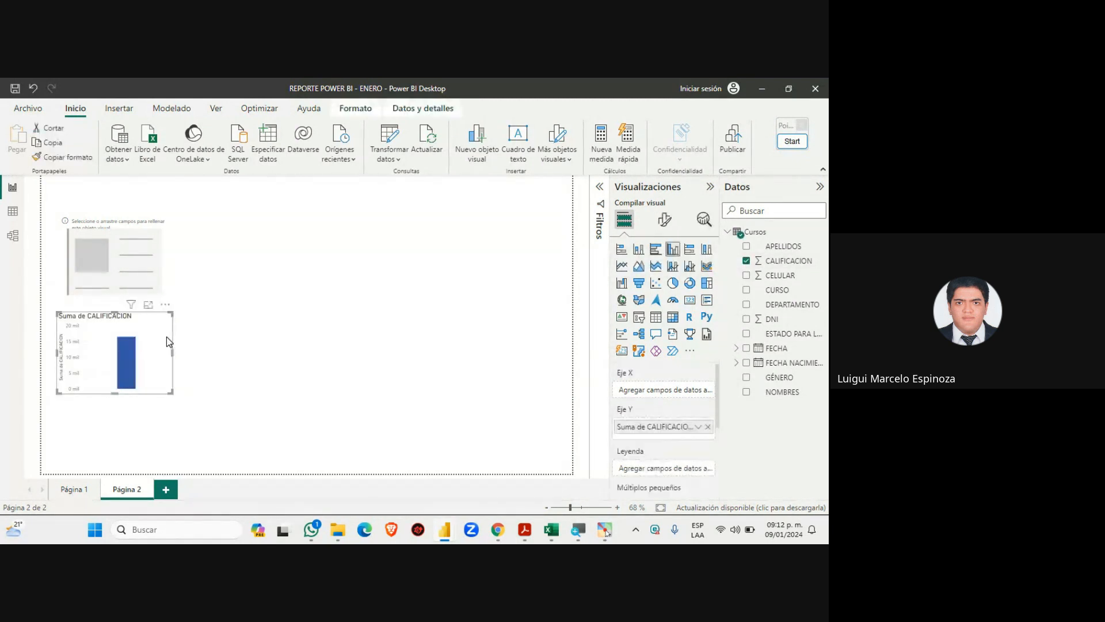
pyautogui.press('Delete')
pyautogui.click(151, 271)
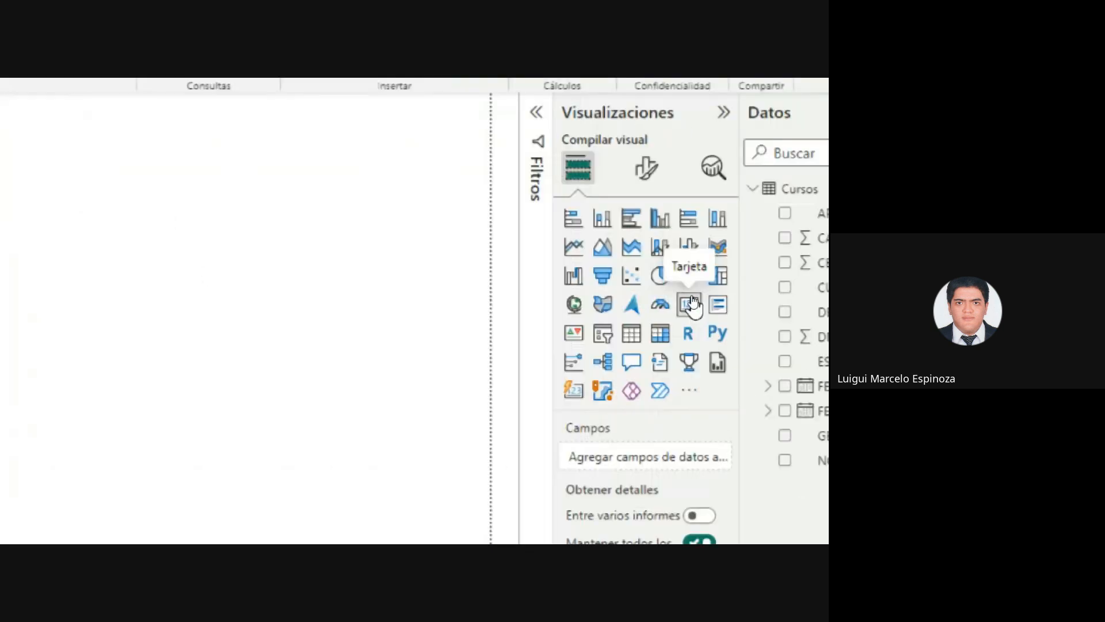
# Make it a Tarjeta card showing Suma de CALIFICACION (16 mil), shorten it, and return to Meet
pyautogui.click(692, 305)
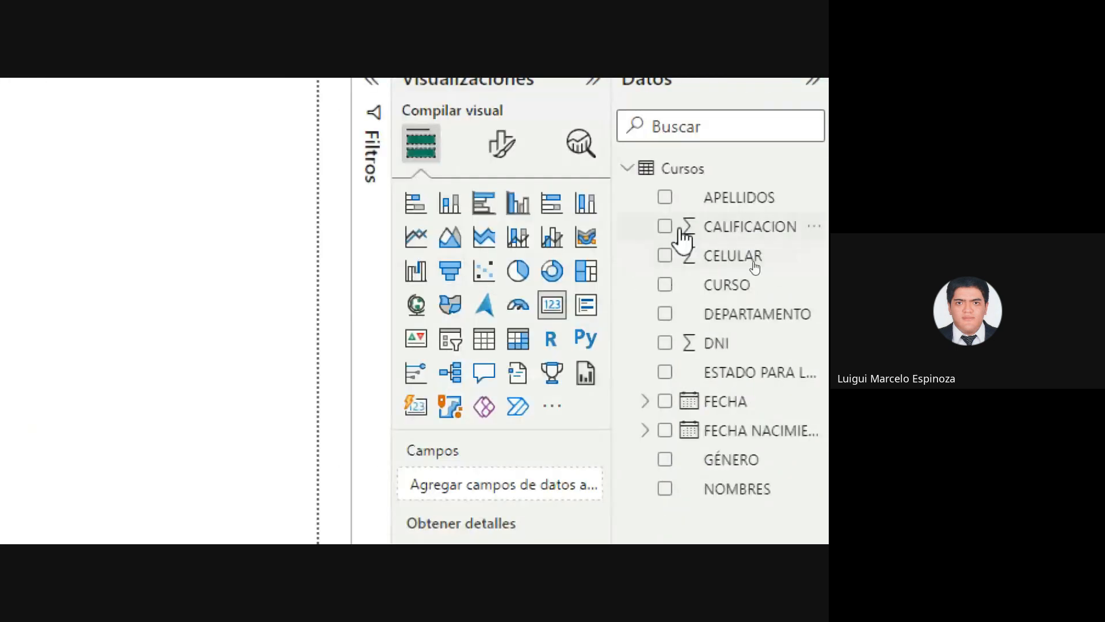
pyautogui.click(666, 227)
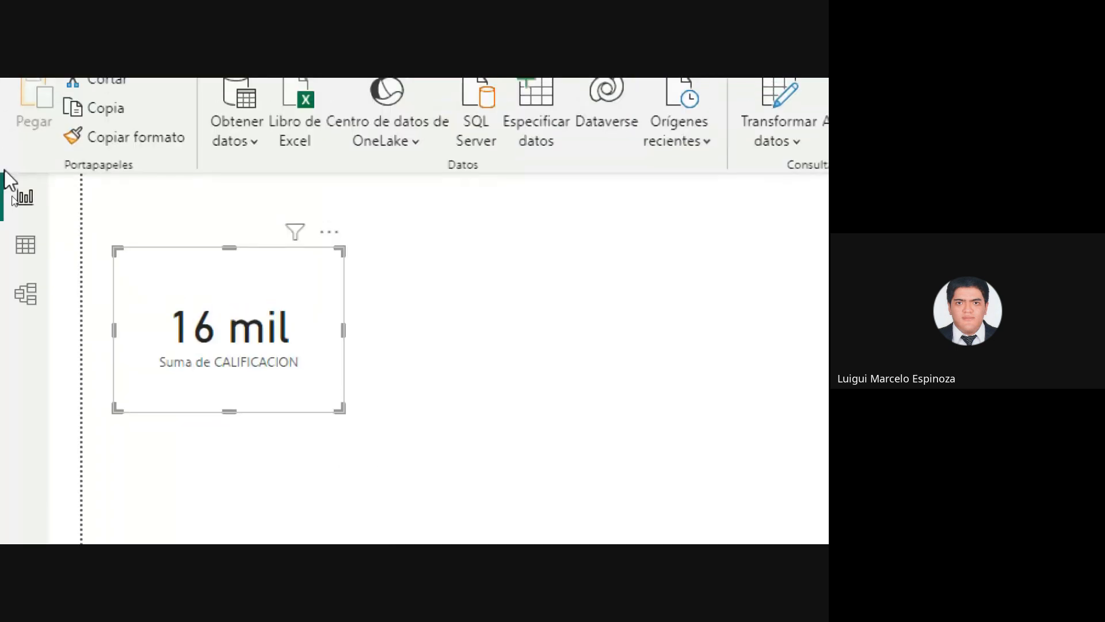
pyautogui.moveTo(229, 407); pyautogui.dragTo(245, 373)
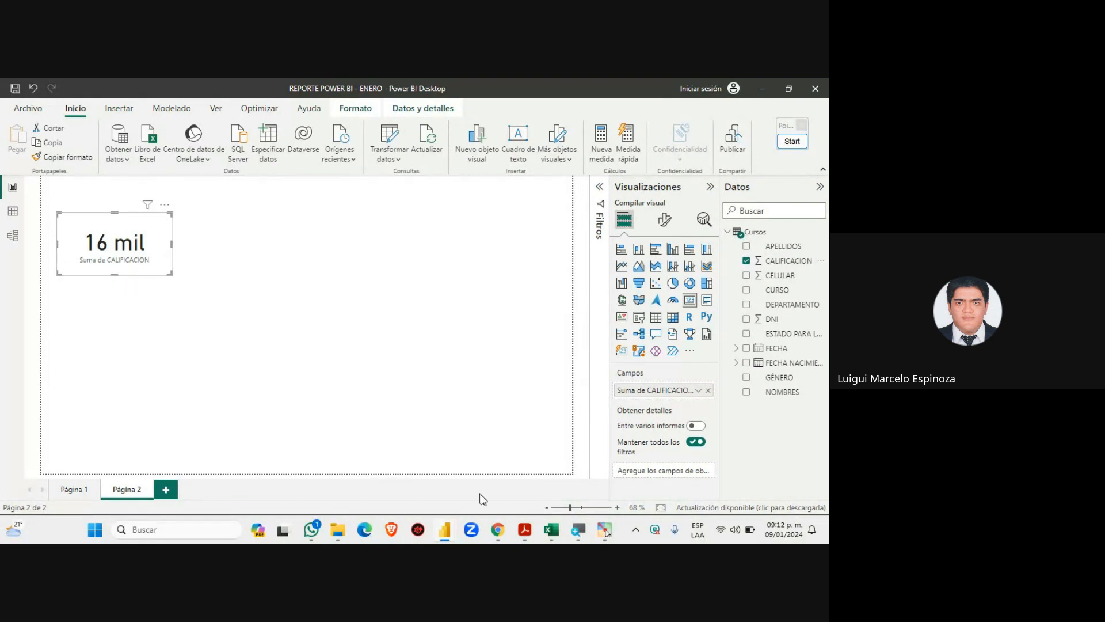
pyautogui.moveTo(498, 529)
pyautogui.click(458, 460)
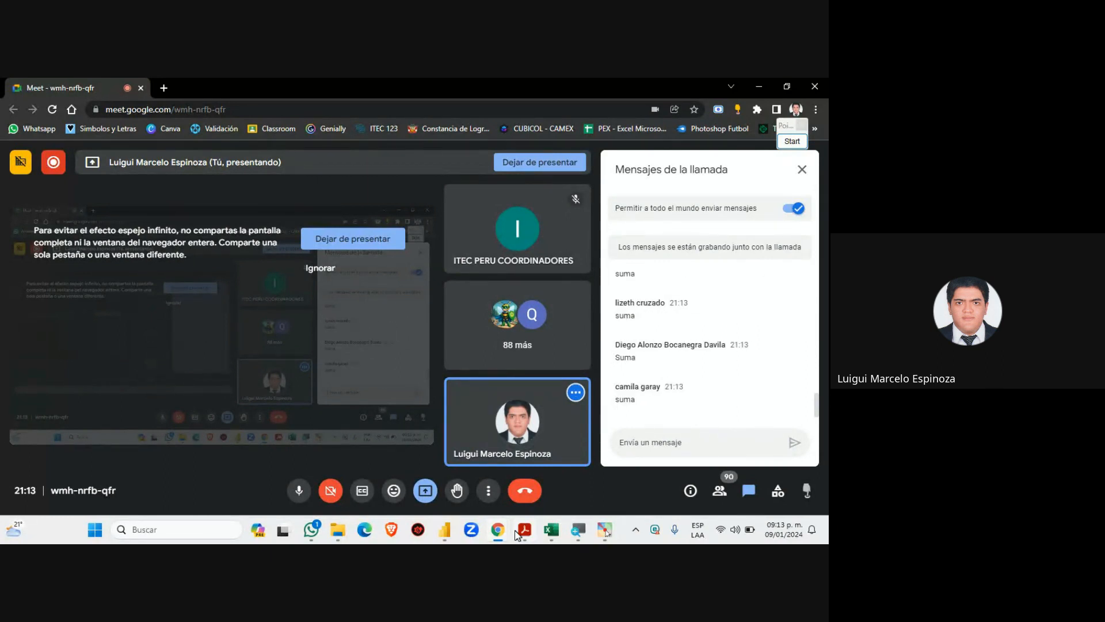
# Show the Tema 4 DAX formula structure slide, then return to the REPORTE POWER BI - ENERO report
pyautogui.moveTo(498, 530)
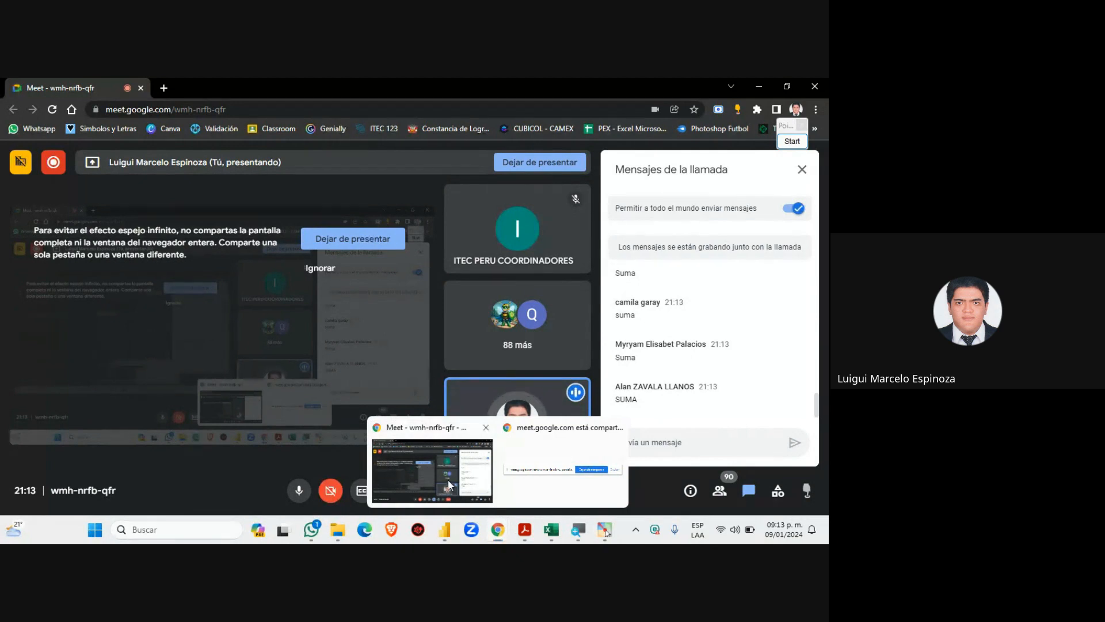
pyautogui.click(524, 530)
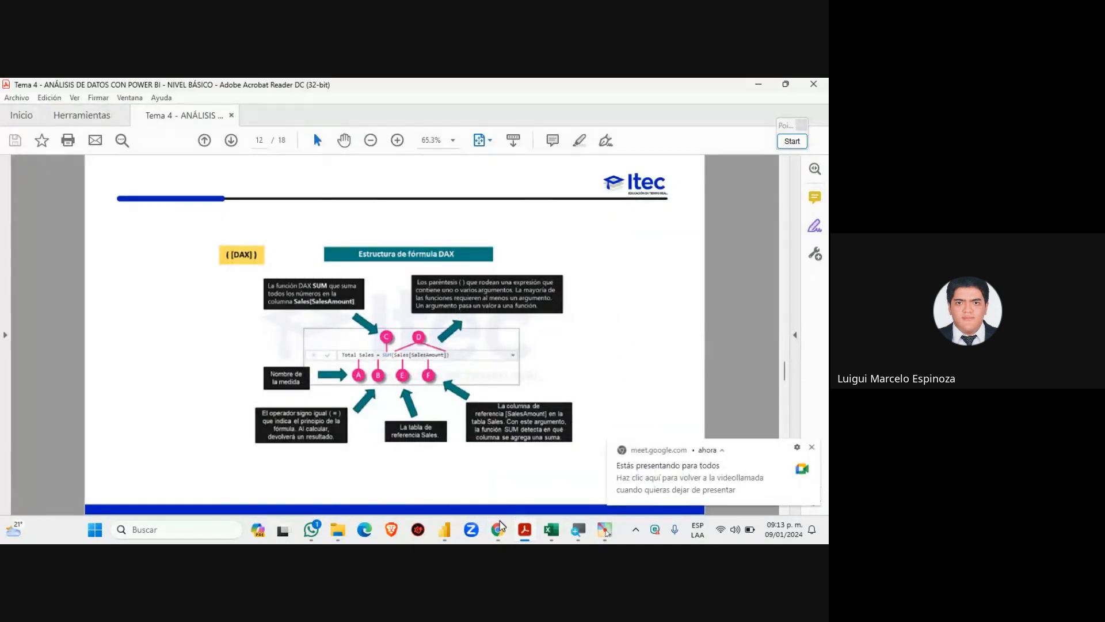
pyautogui.click(445, 529)
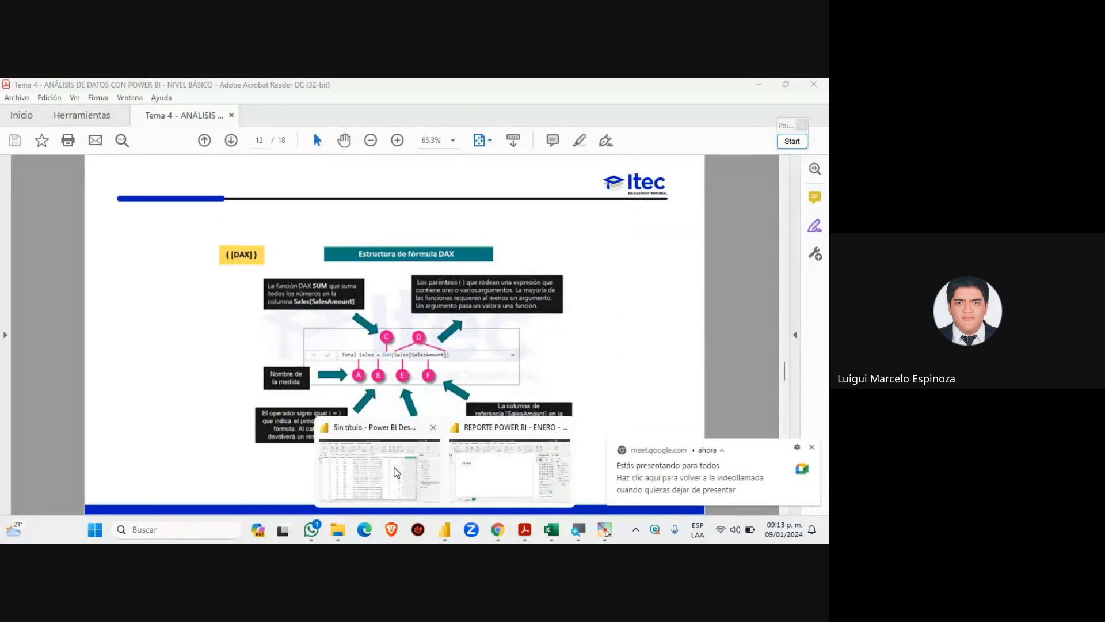
pyautogui.click(397, 472)
pyautogui.click(444, 529)
pyautogui.click(501, 469)
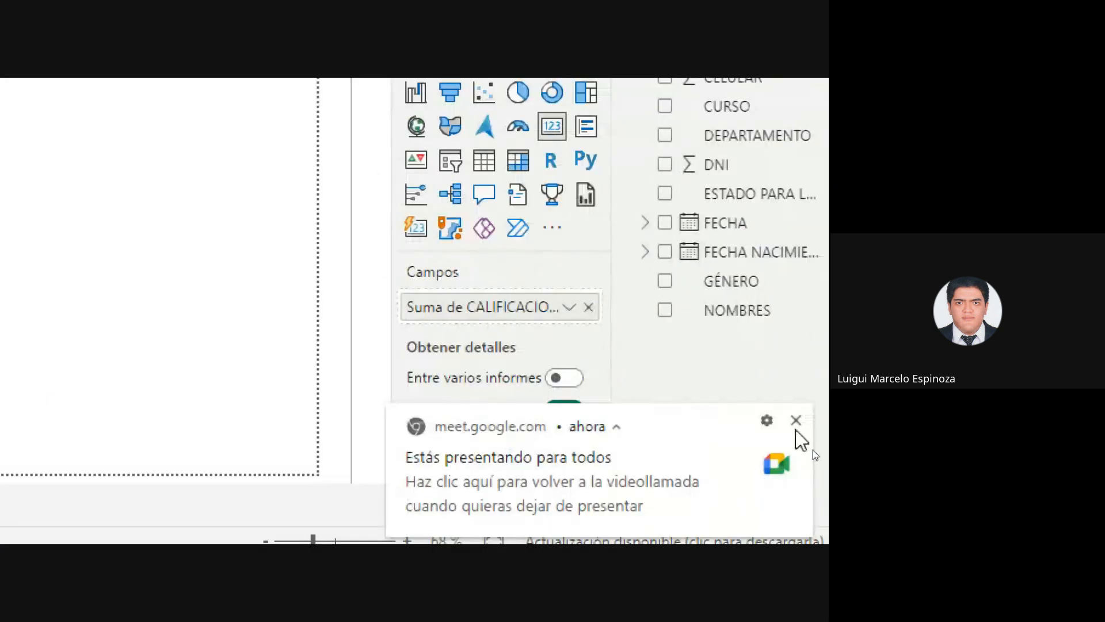
# Switch the card's CALIFICACION aggregation to Promedio (14.48) and narrow the card slightly
pyautogui.click(796, 420)
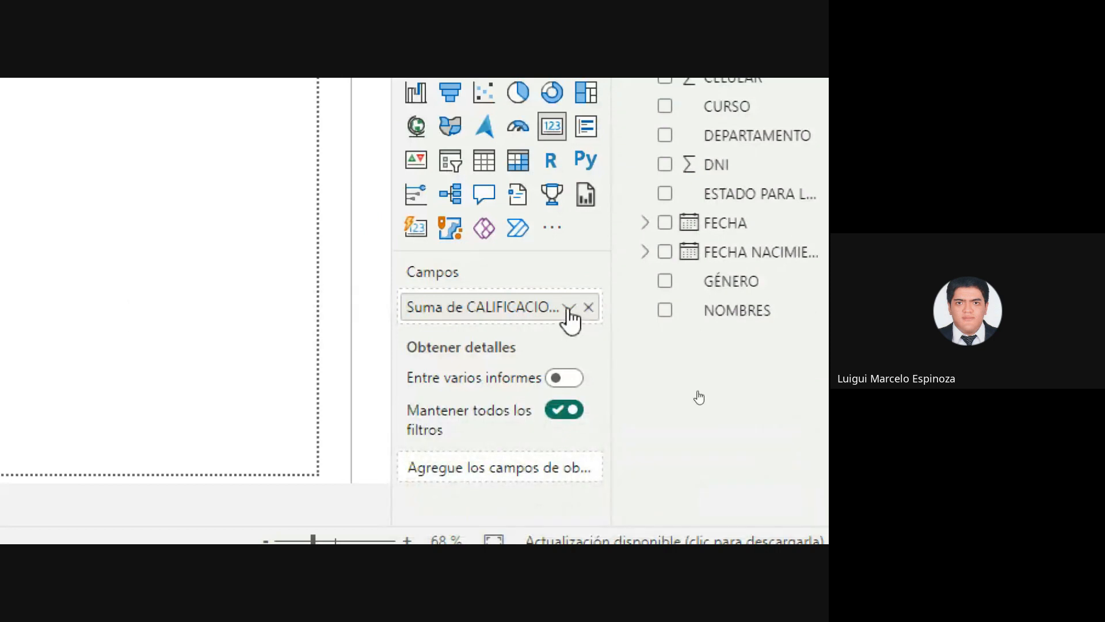
pyautogui.click(569, 306)
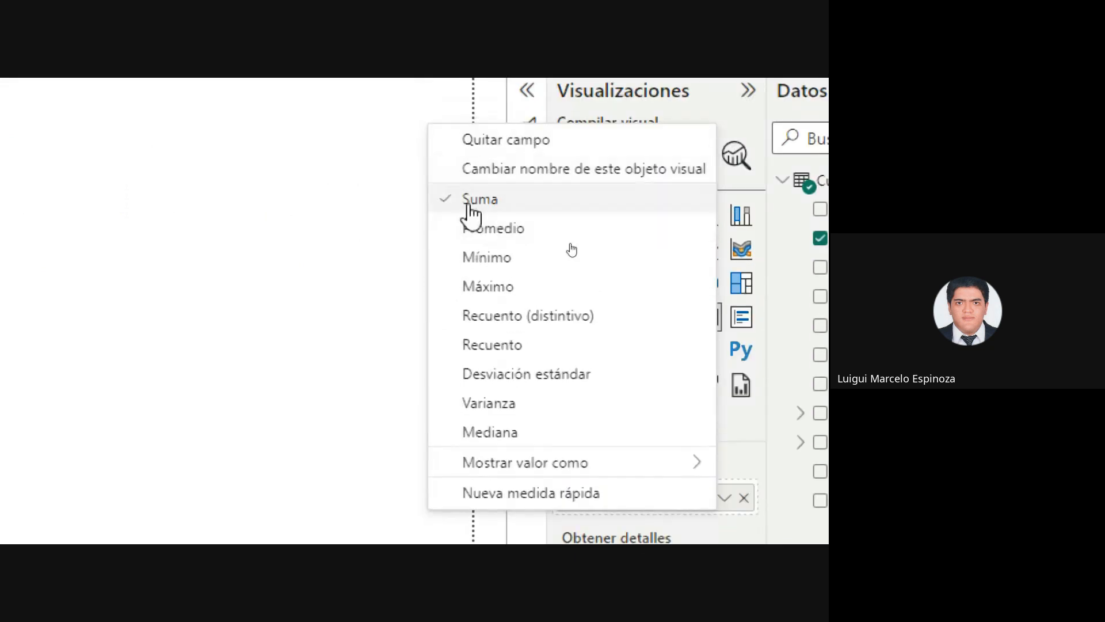
pyautogui.click(495, 230)
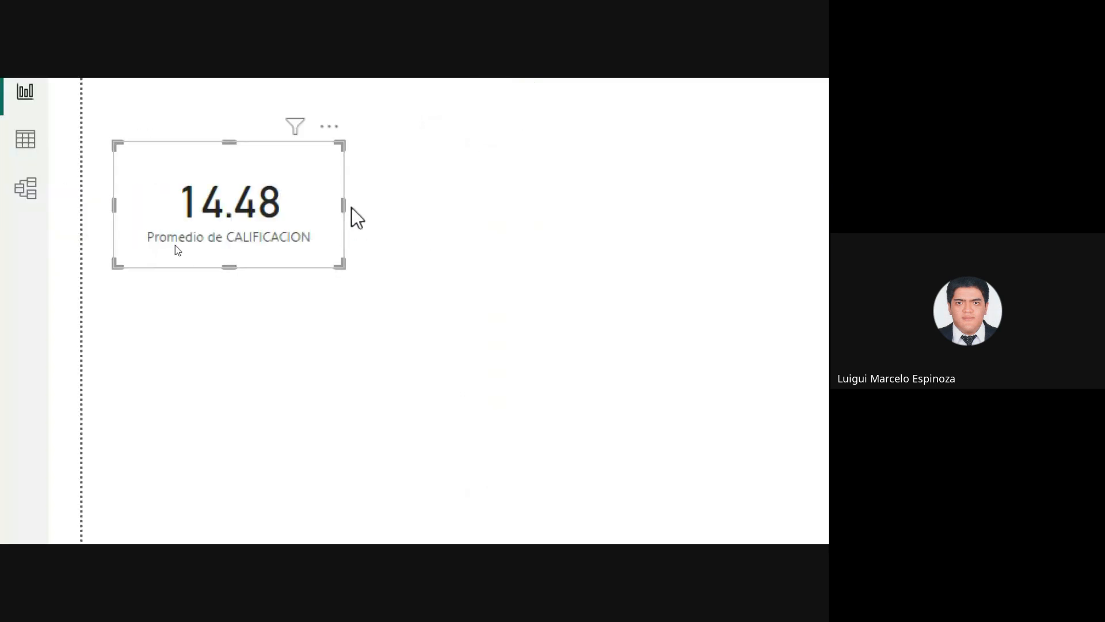
pyautogui.moveTo(343, 204); pyautogui.dragTo(327, 199)
pyautogui.click(408, 196)
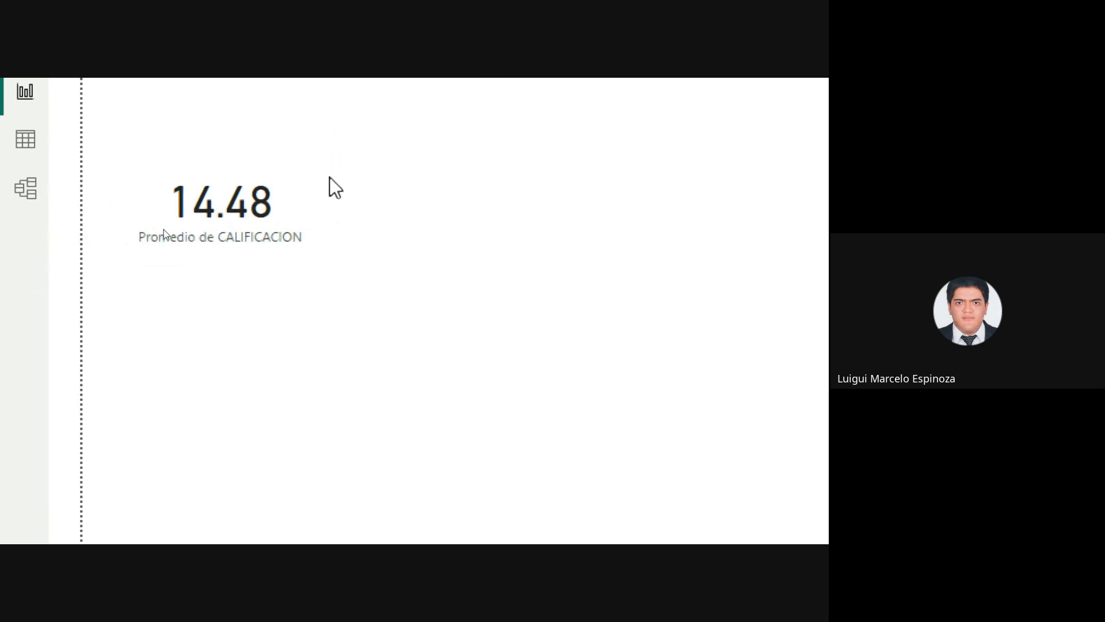
pyautogui.click(312, 173)
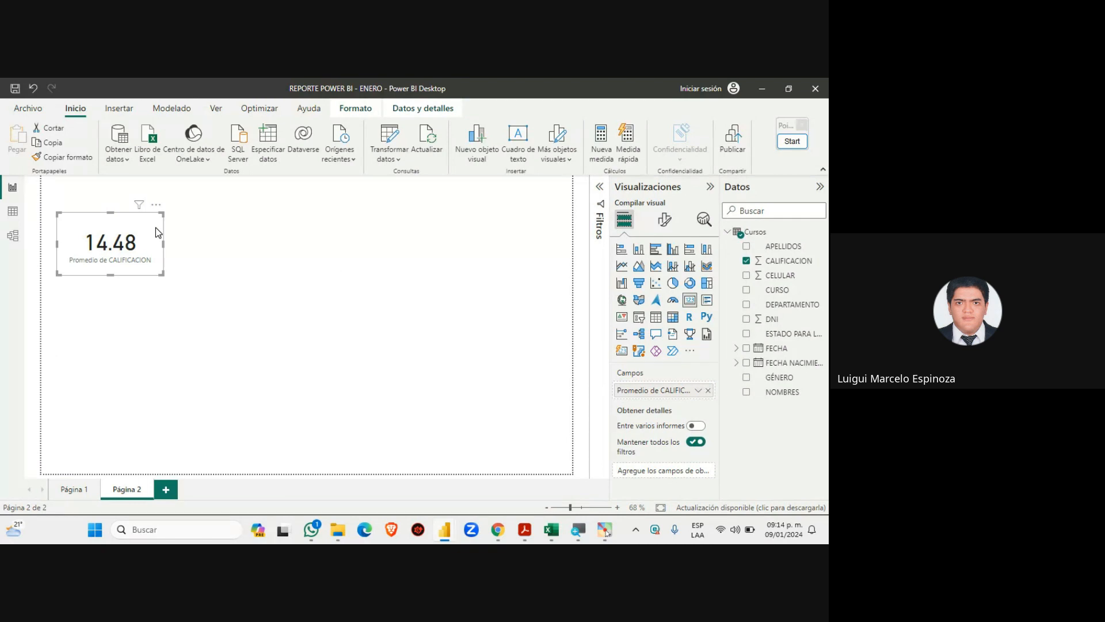
# Bring up the Google Meet call to read participants asking for the work to be shown
pyautogui.moveTo(498, 529)
pyautogui.click(443, 464)
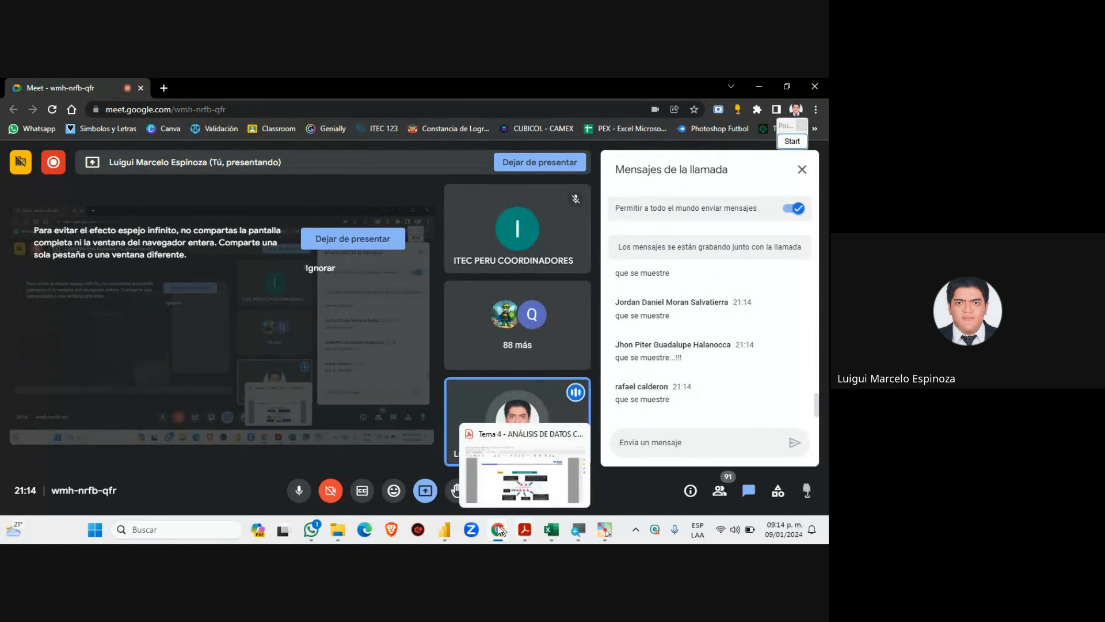
# Present the DAX formula structure slide full screen with Ctrl+L, then go back to the Power BI report
pyautogui.moveTo(498, 529)
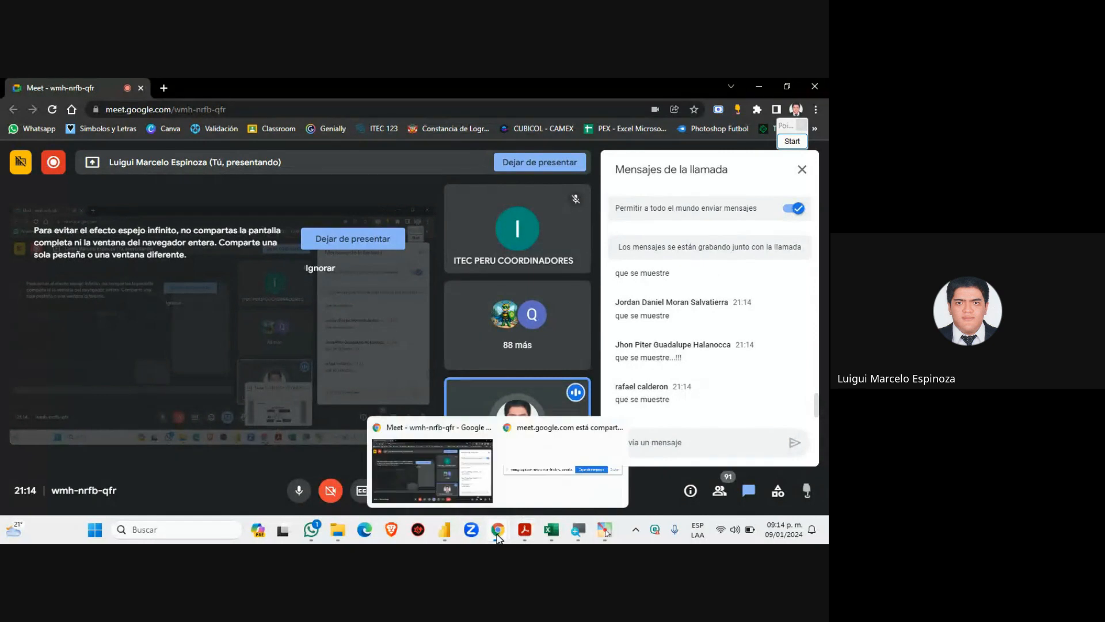
pyautogui.click(444, 530)
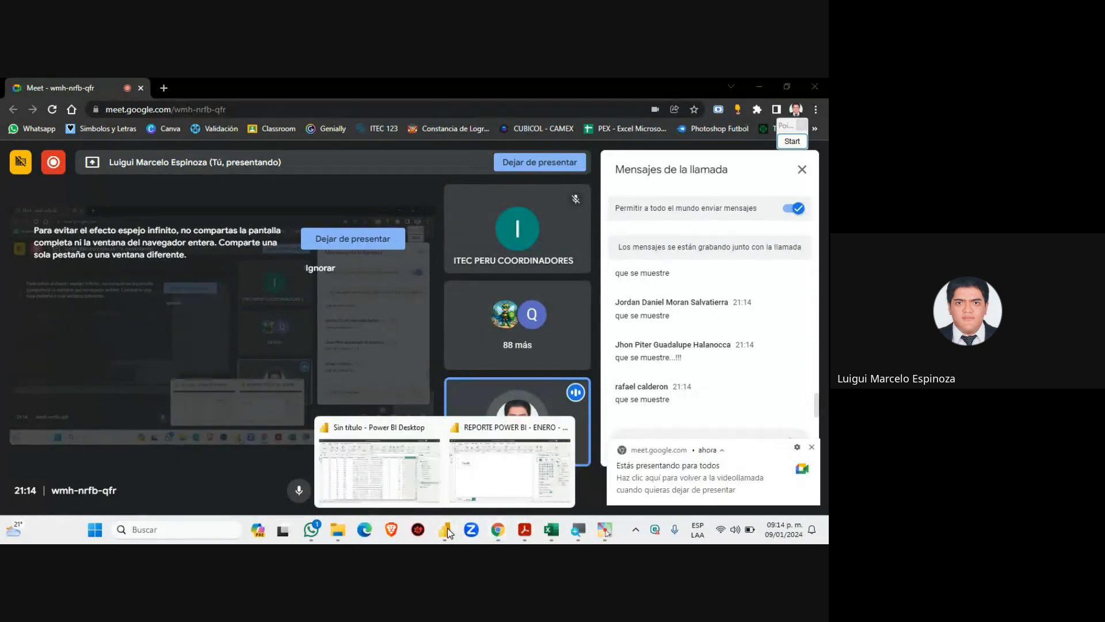
pyautogui.click(492, 475)
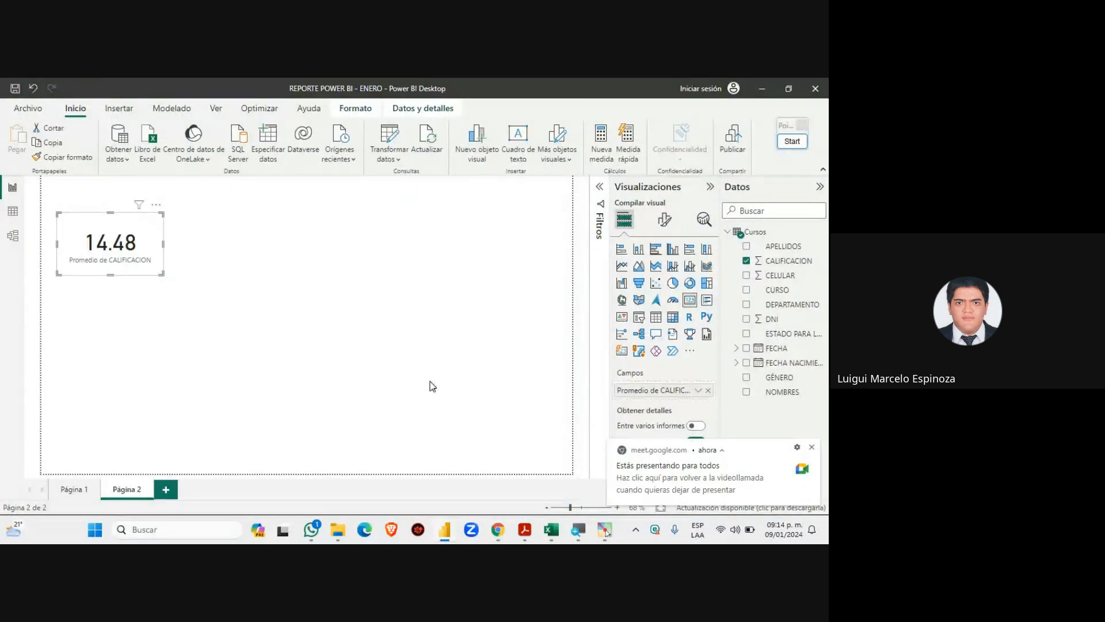
pyautogui.click(524, 531)
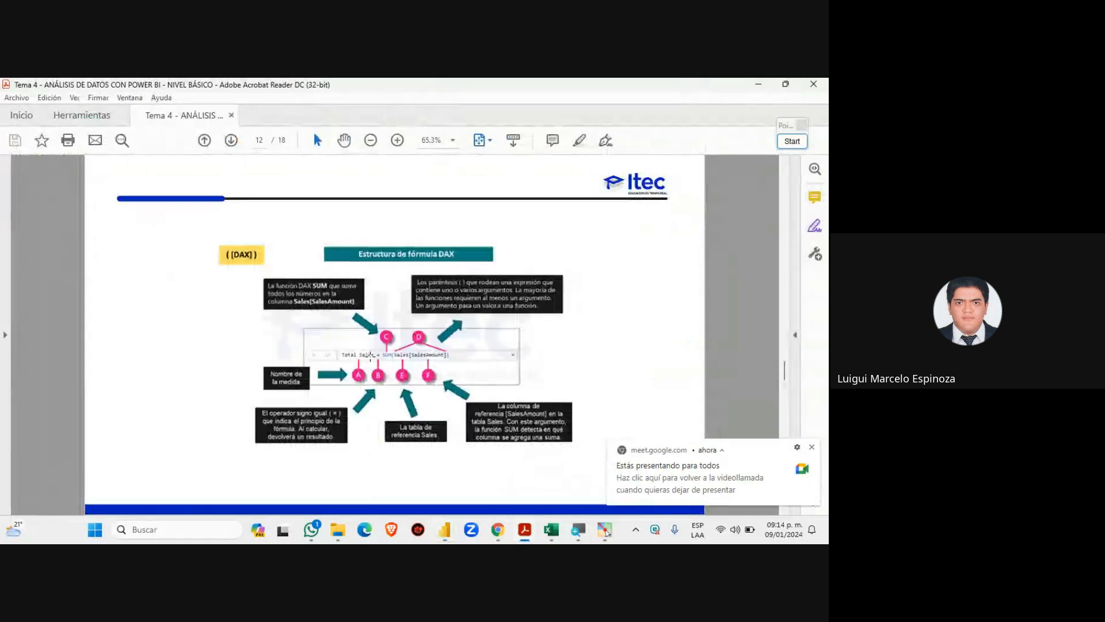
pyautogui.hotkey('ctrl', 'l')
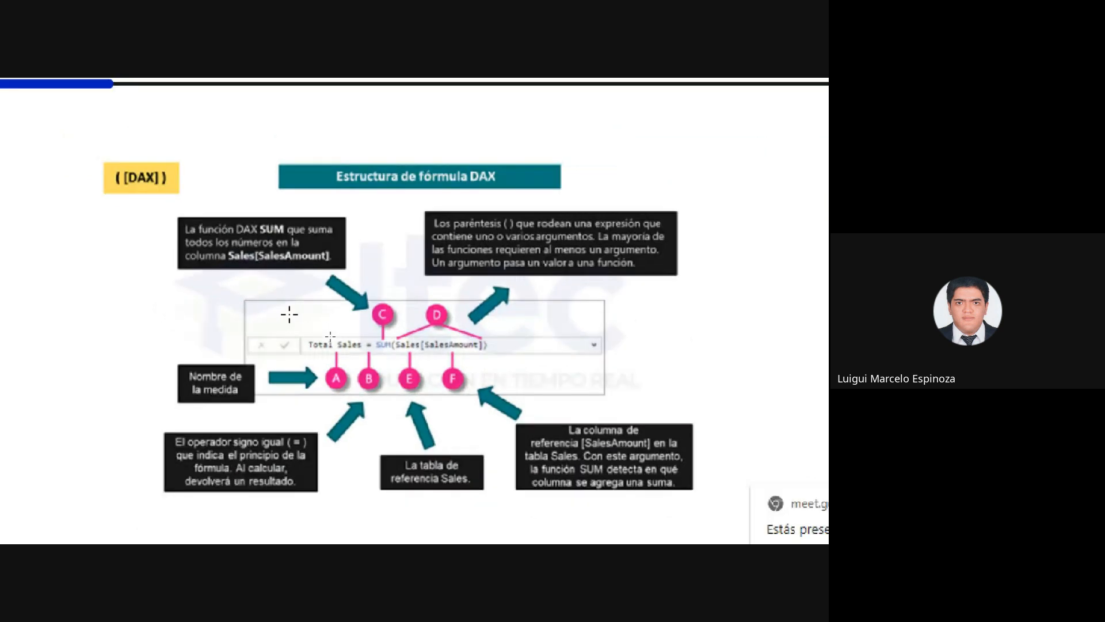
pyautogui.press('Escape')
pyautogui.click(751, 85)
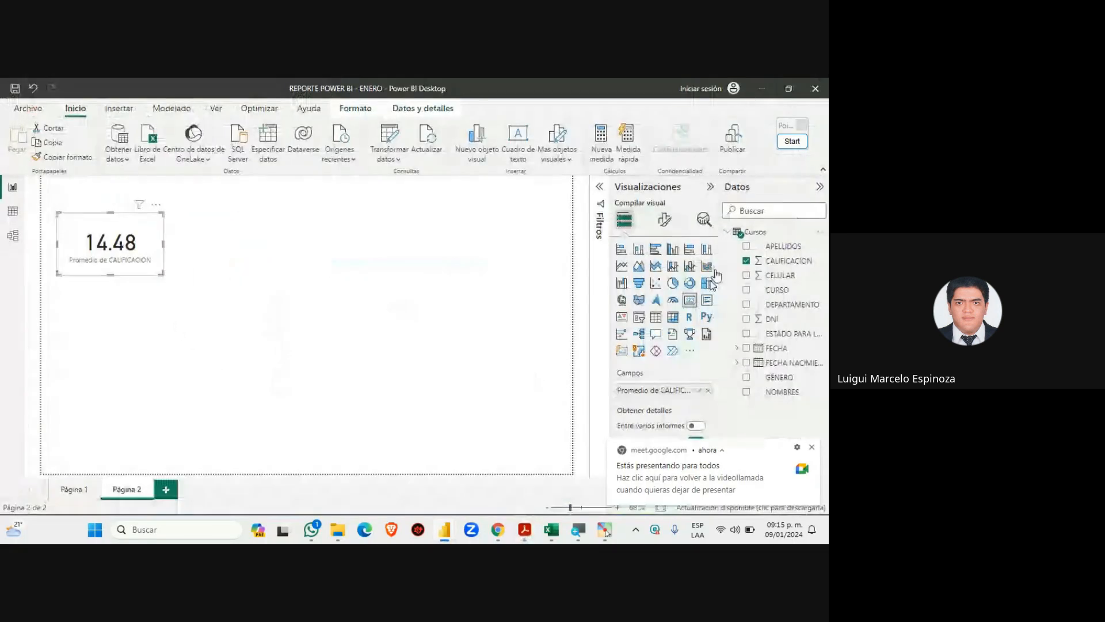
pyautogui.click(812, 447)
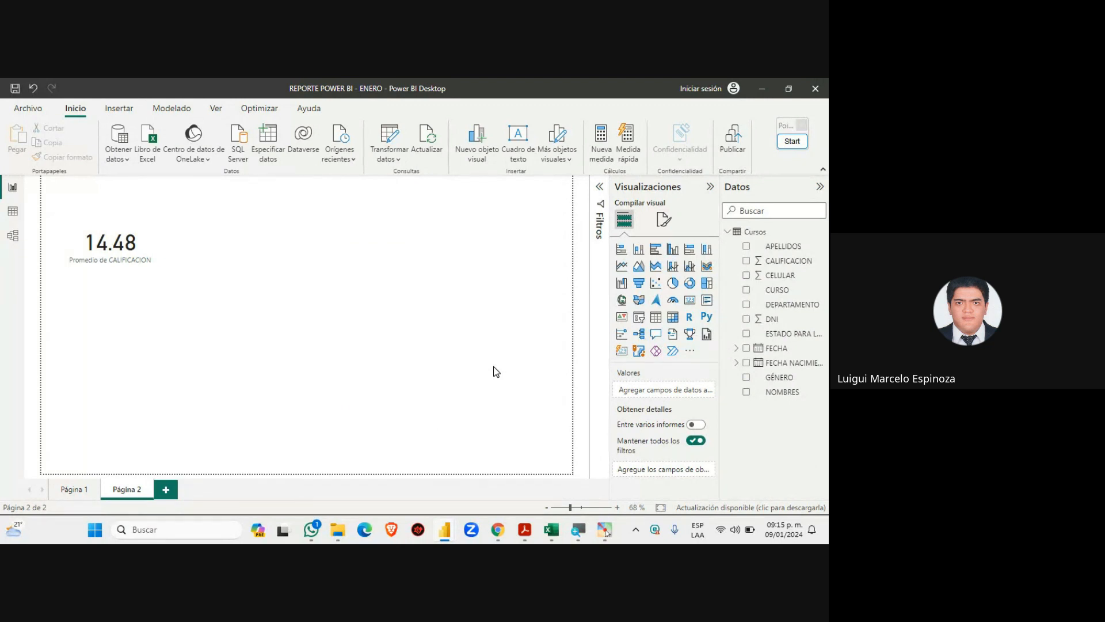
# Check Meet, show the DAX slide full screen once more, and return to the report's Página 2
pyautogui.click(498, 530)
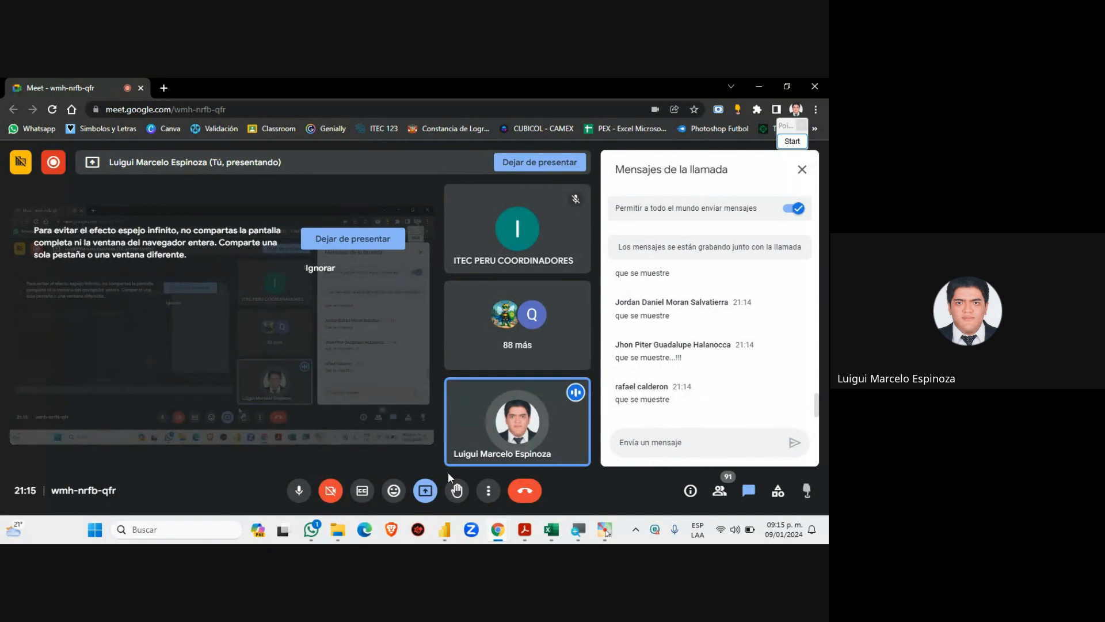
pyautogui.click(526, 532)
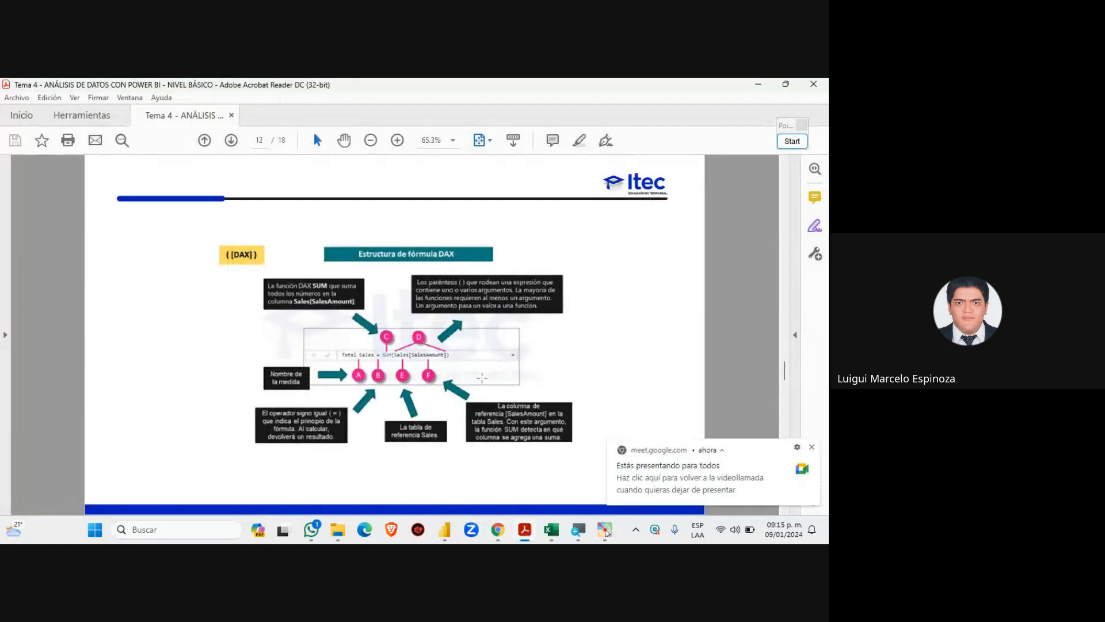
pyautogui.press('super+plus')
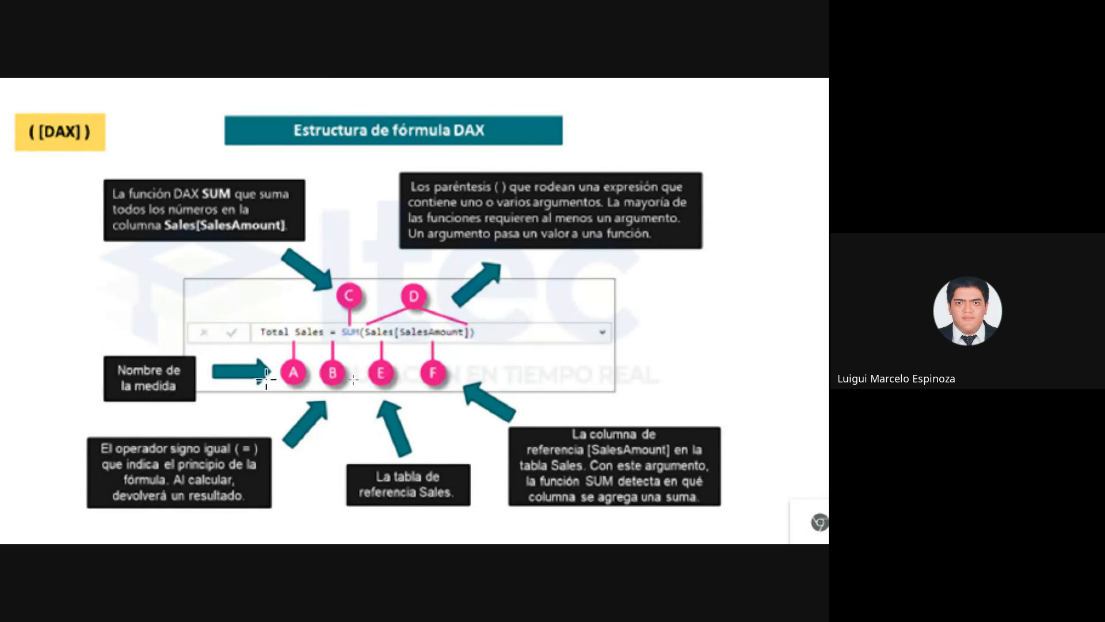
pyautogui.press('Escape')
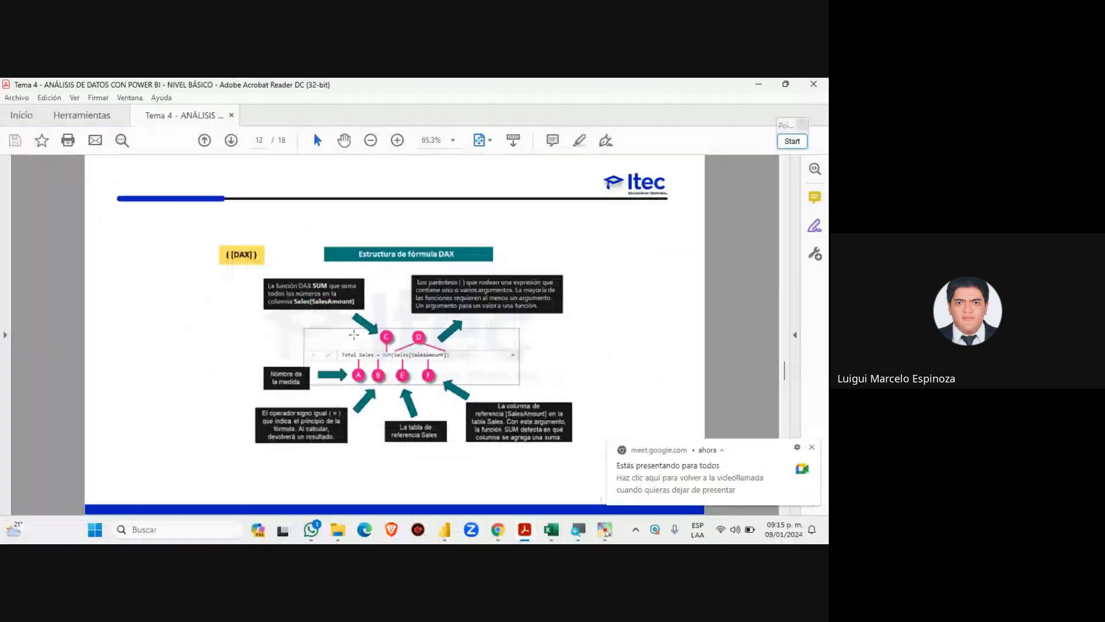
pyautogui.moveTo(498, 528)
pyautogui.click(492, 476)
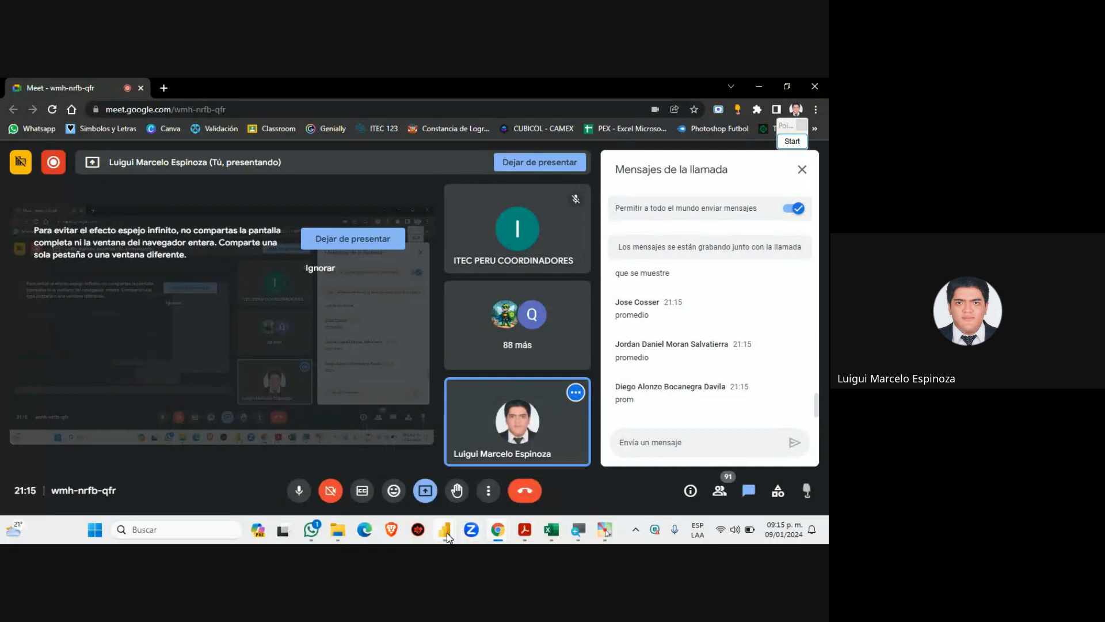
pyautogui.moveTo(444, 529)
pyautogui.click(494, 480)
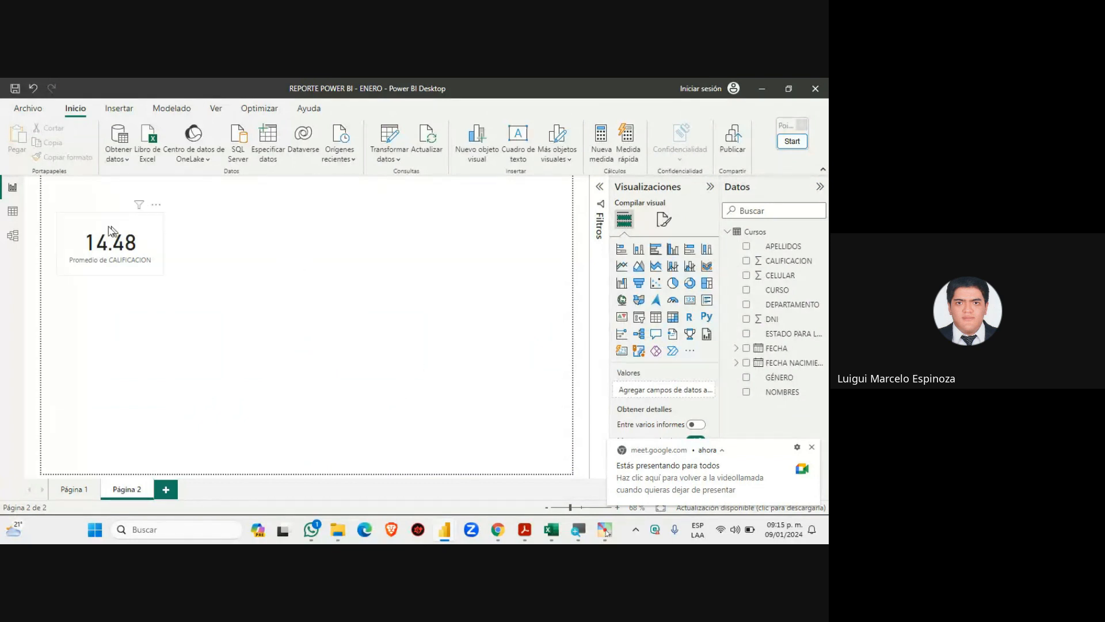
# Show the Cursos table in Table view and frame it and the CALIFICACION header with red rectangles
pyautogui.click(12, 211)
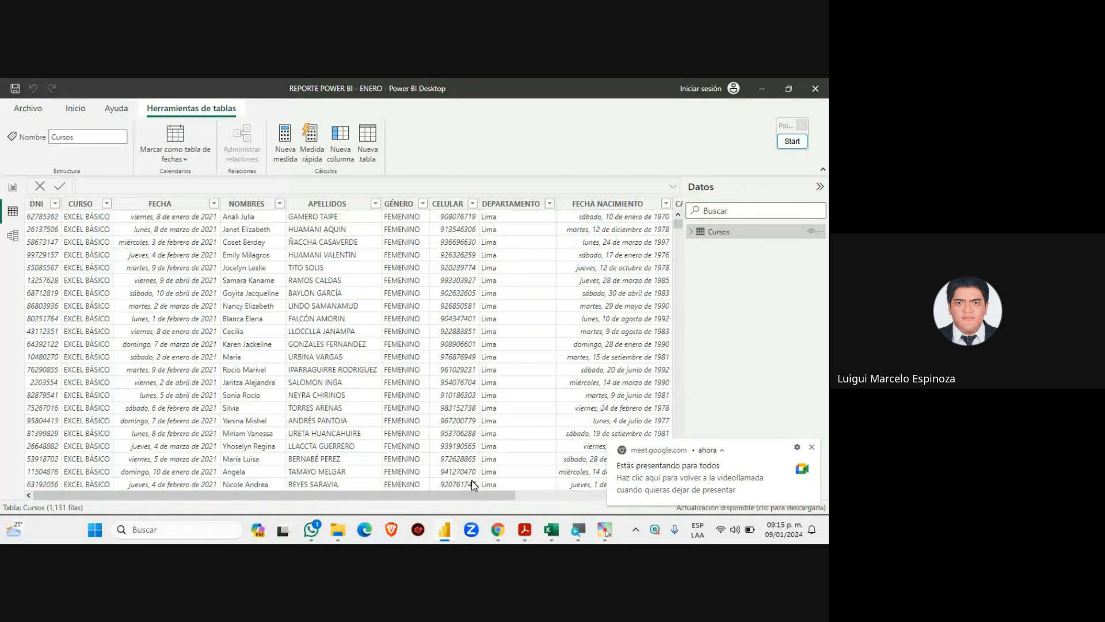
pyautogui.moveTo(505, 496); pyautogui.dragTo(702, 468)
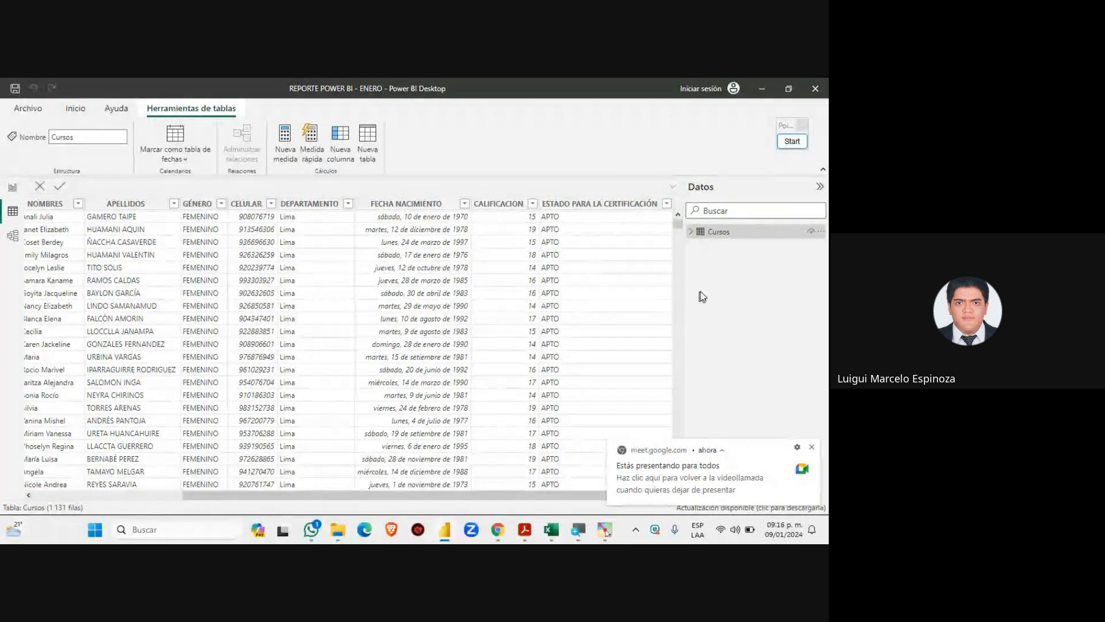
pyautogui.click(791, 143)
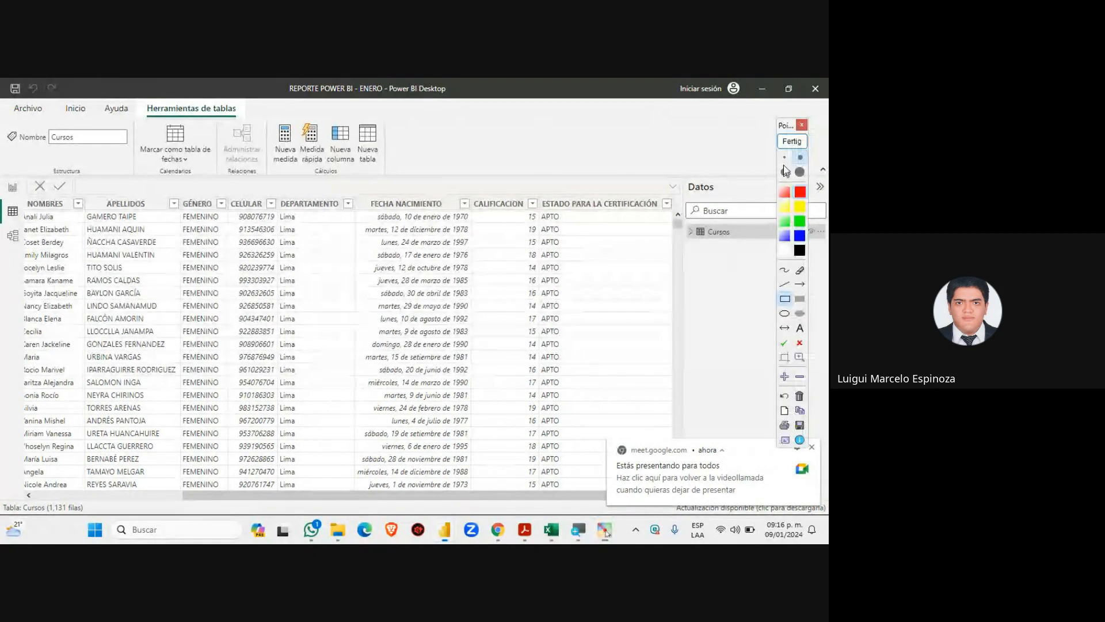
pyautogui.moveTo(780, 115); pyautogui.dragTo(296, 112)
pyautogui.click(299, 285)
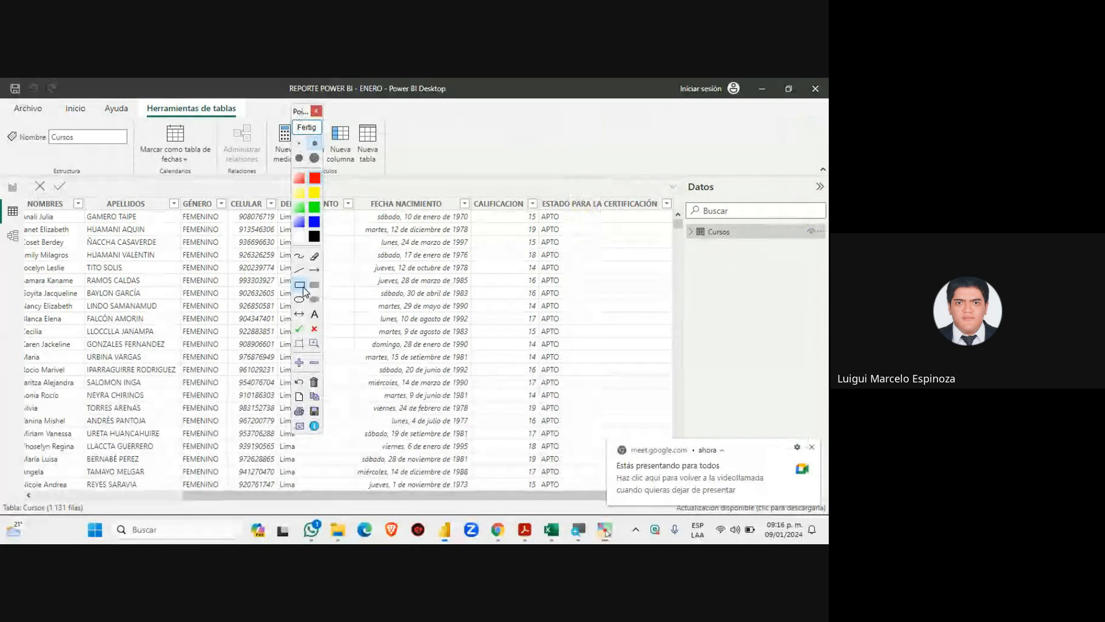
pyautogui.moveTo(680, 220); pyautogui.dragTo(827, 244)
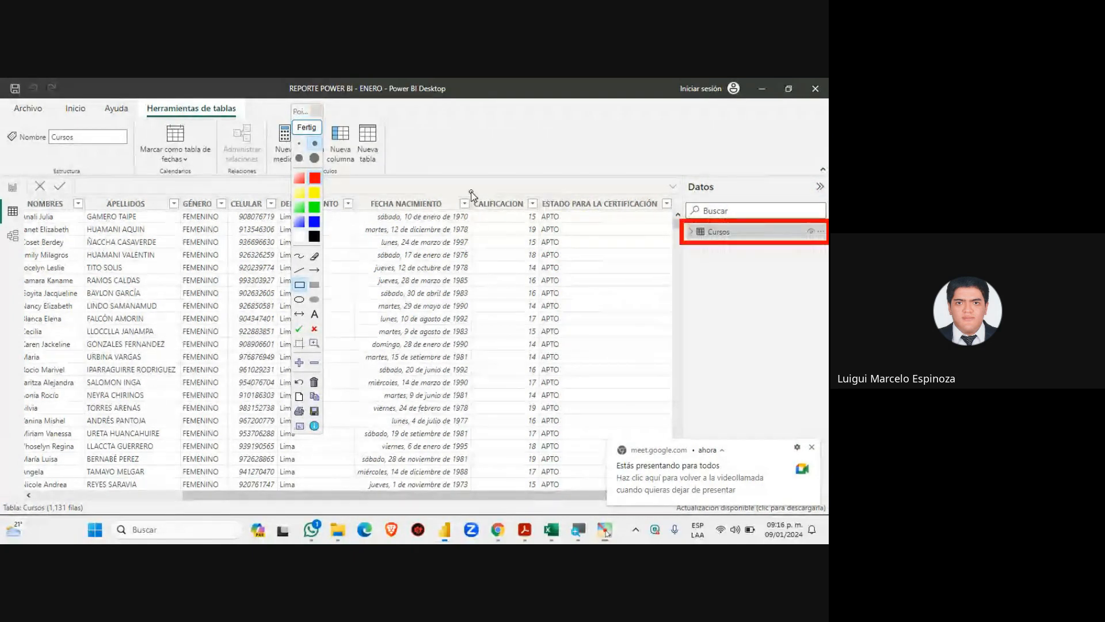
pyautogui.moveTo(465, 192); pyautogui.dragTo(543, 213)
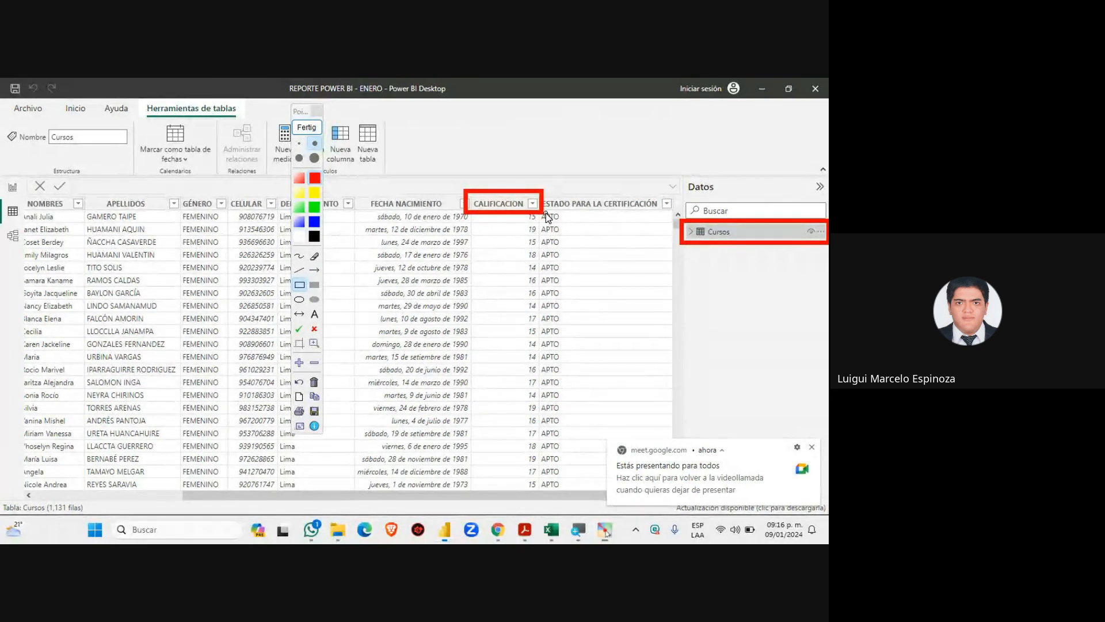
pyautogui.click(306, 127)
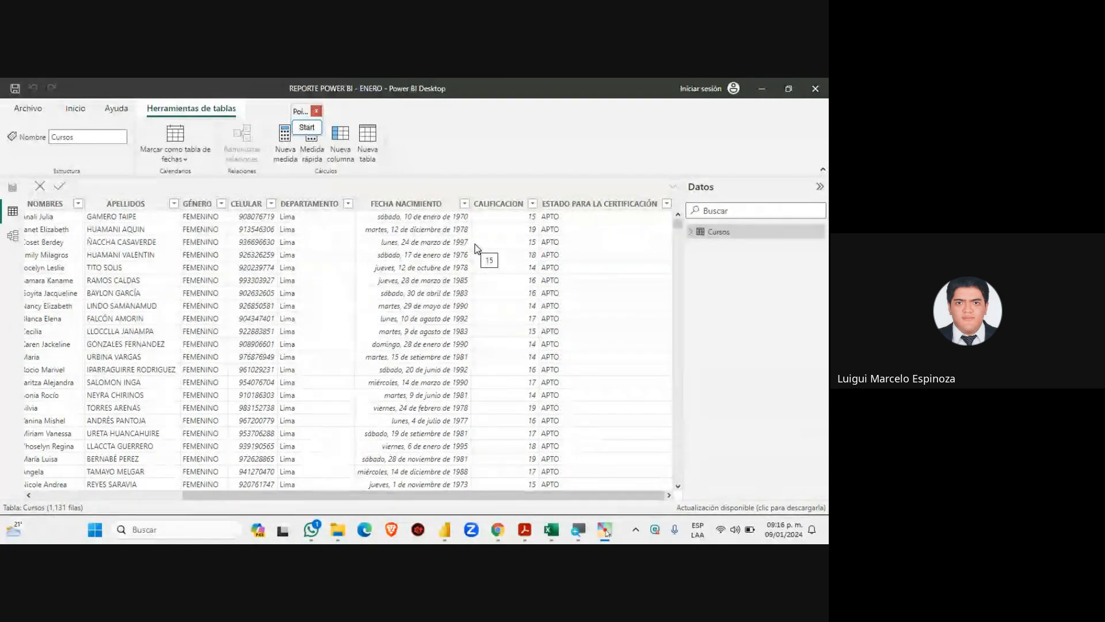
# Redraw the red rectangles around the Cursos table entry and the CALIFICACION column header
pyautogui.click(307, 127)
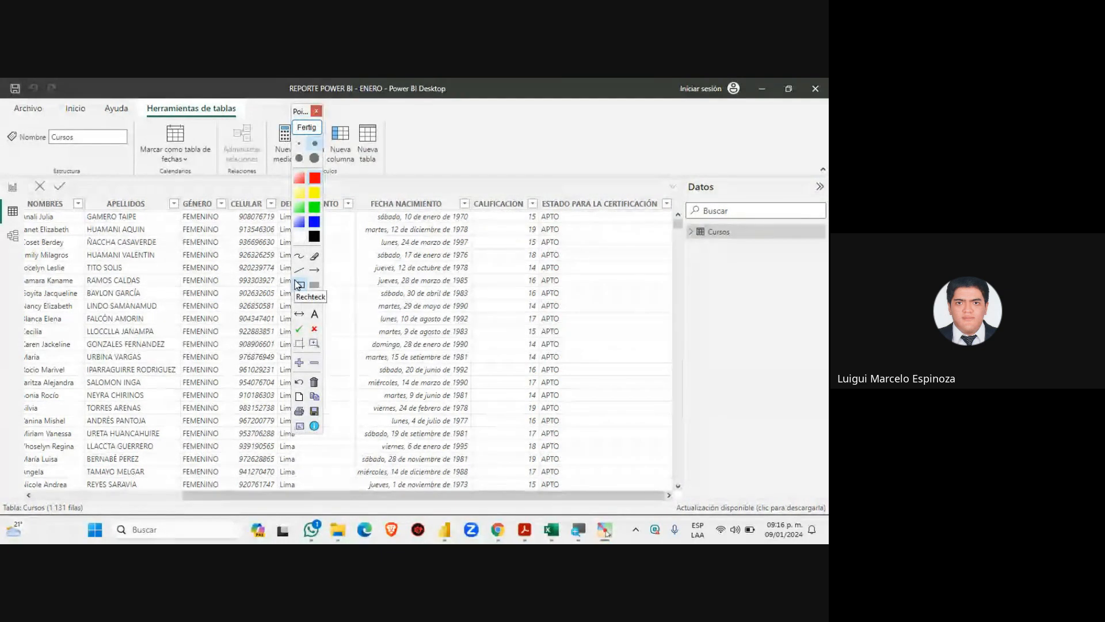
pyautogui.click(299, 285)
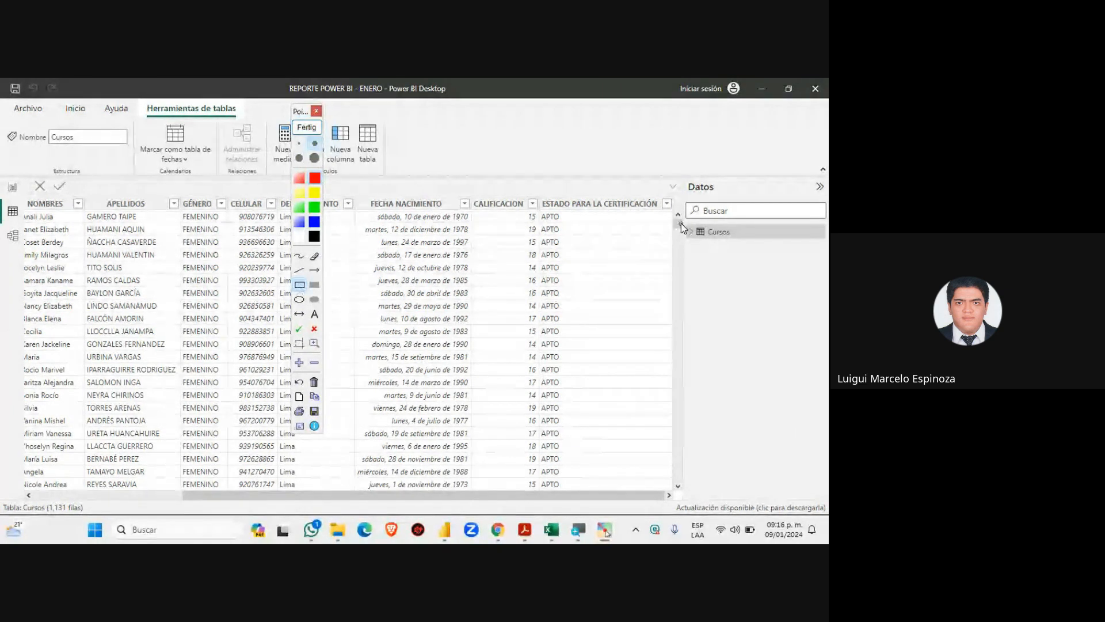
pyautogui.moveTo(681, 220); pyautogui.dragTo(827, 247)
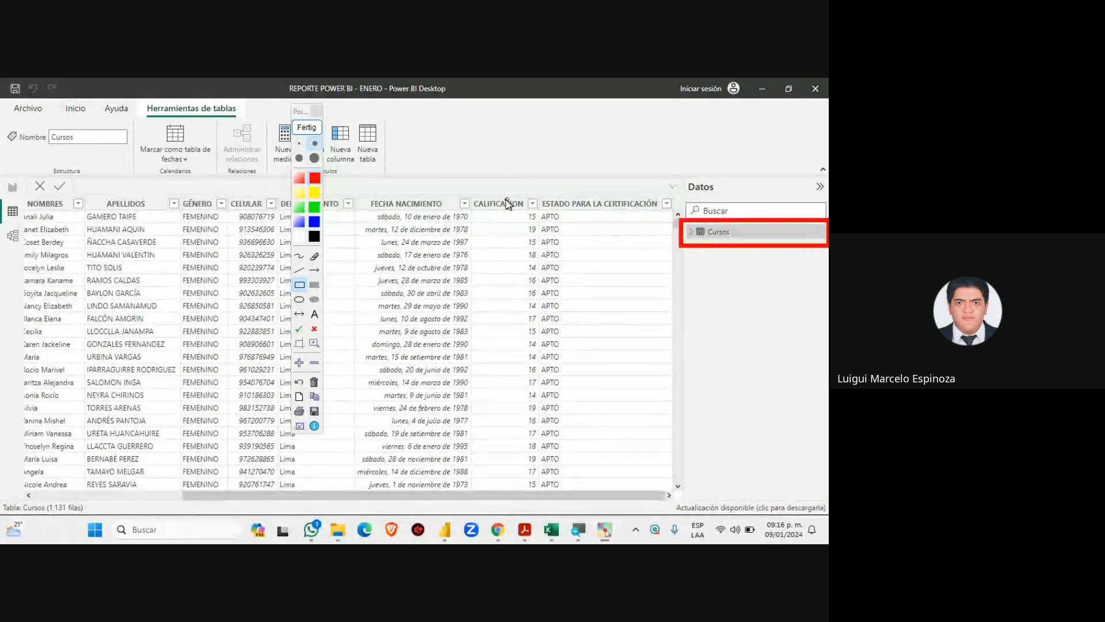
pyautogui.moveTo(464, 194); pyautogui.dragTo(541, 216)
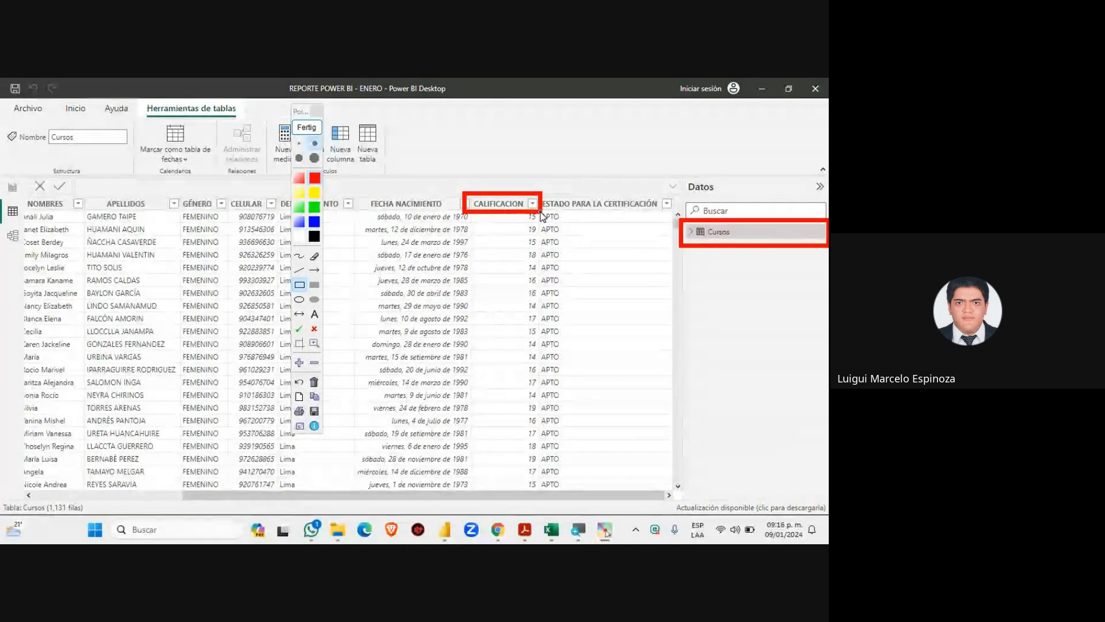
# Clear the screen annotations and bring the REPORTE POWER BI - ENERO report window to the front
pyautogui.click(307, 128)
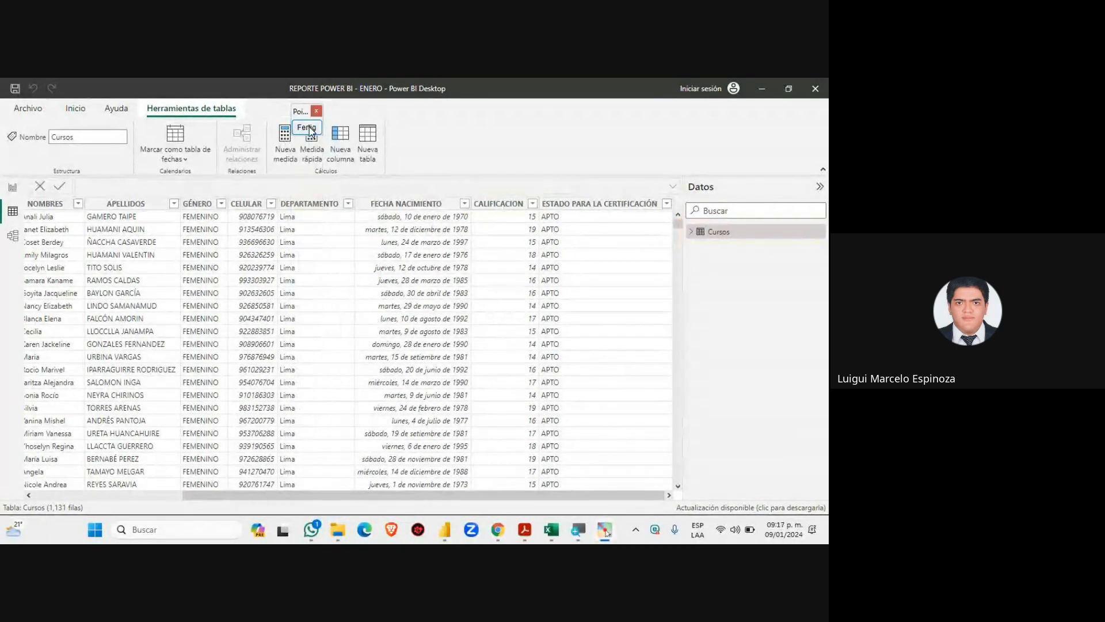
pyautogui.click(7, 193)
pyautogui.moveTo(496, 529)
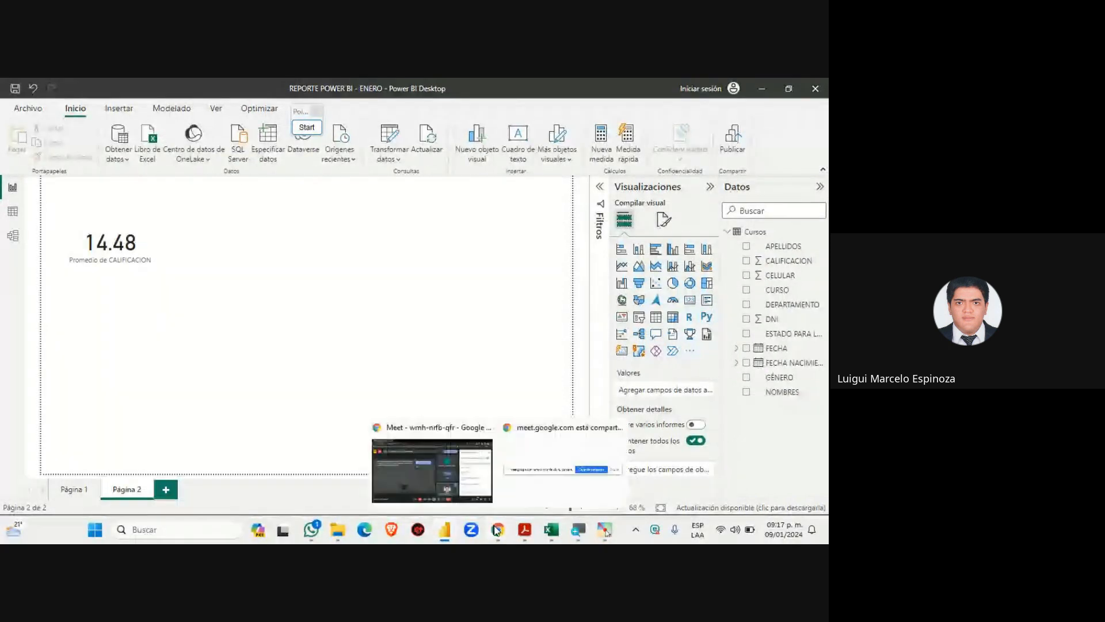
pyautogui.click(444, 464)
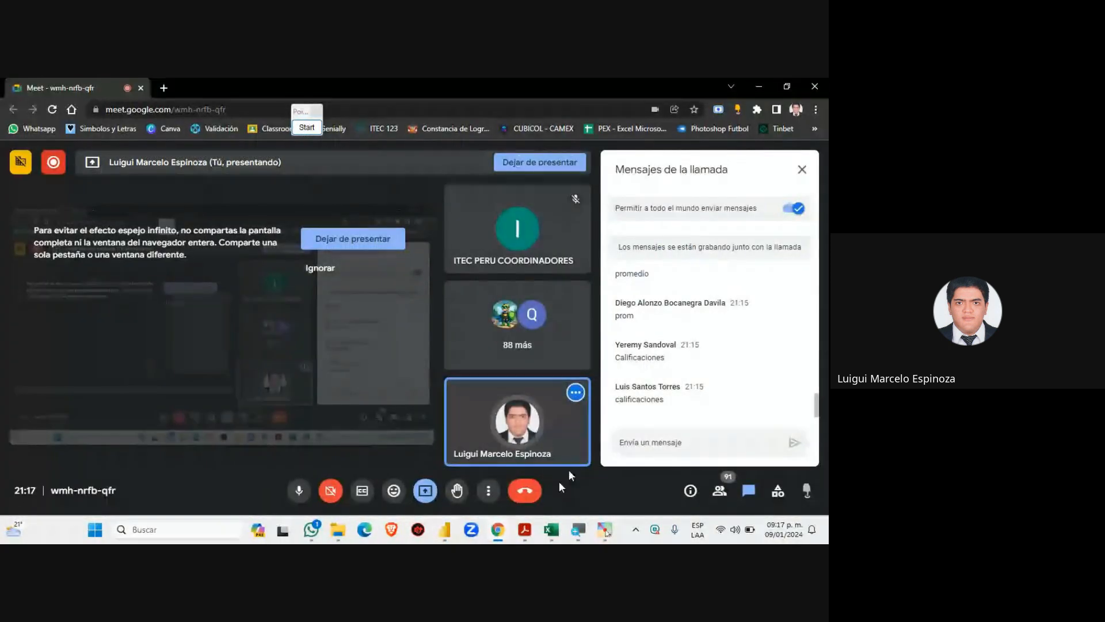
pyautogui.moveTo(445, 530)
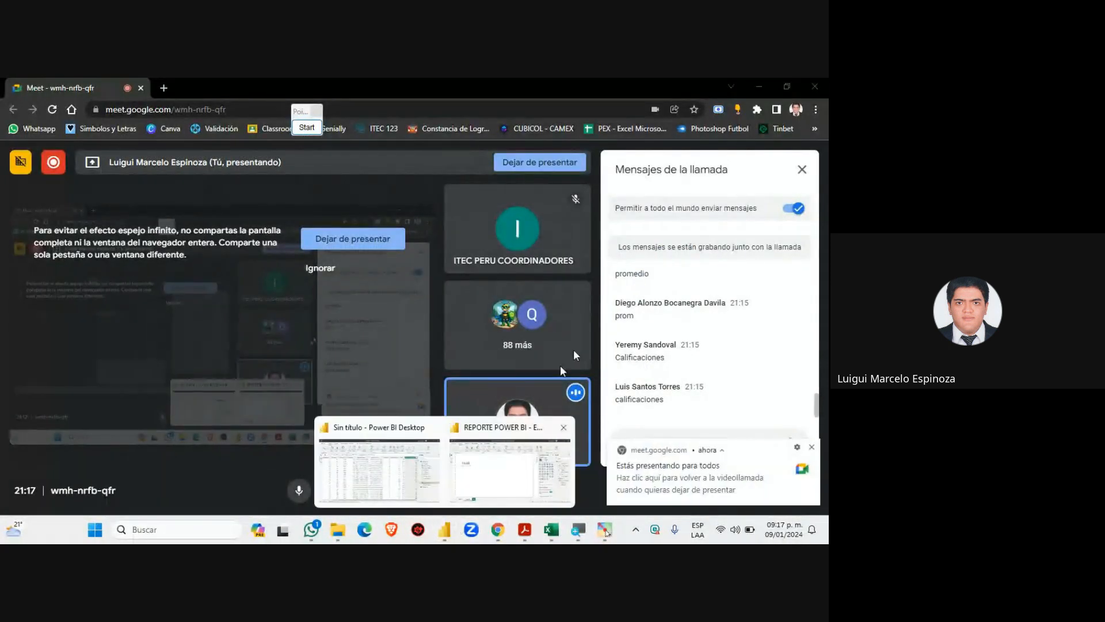
pyautogui.click(396, 480)
pyautogui.click(499, 473)
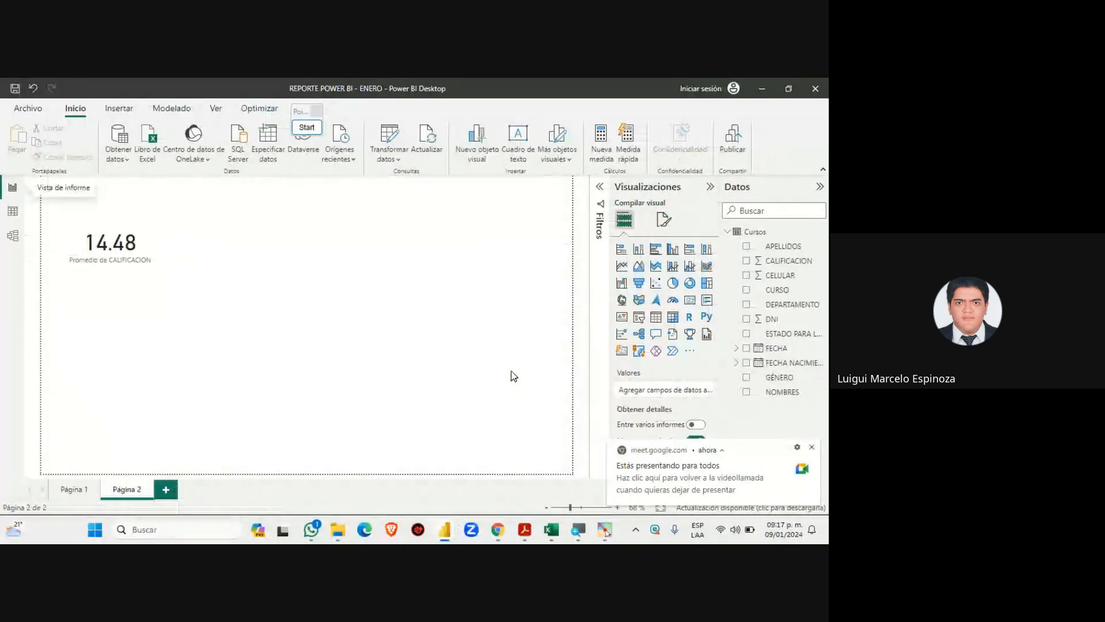
# Magnify the Datos pane and add a new measure, Medida, to the Cursos table
pyautogui.press('super+plus')
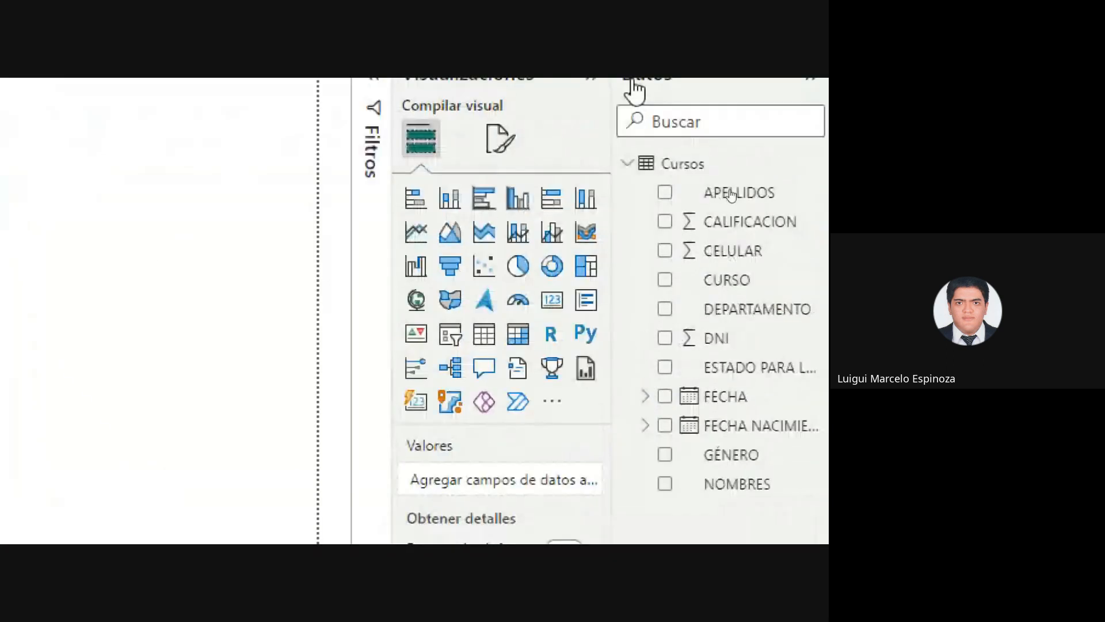
pyautogui.click(636, 164)
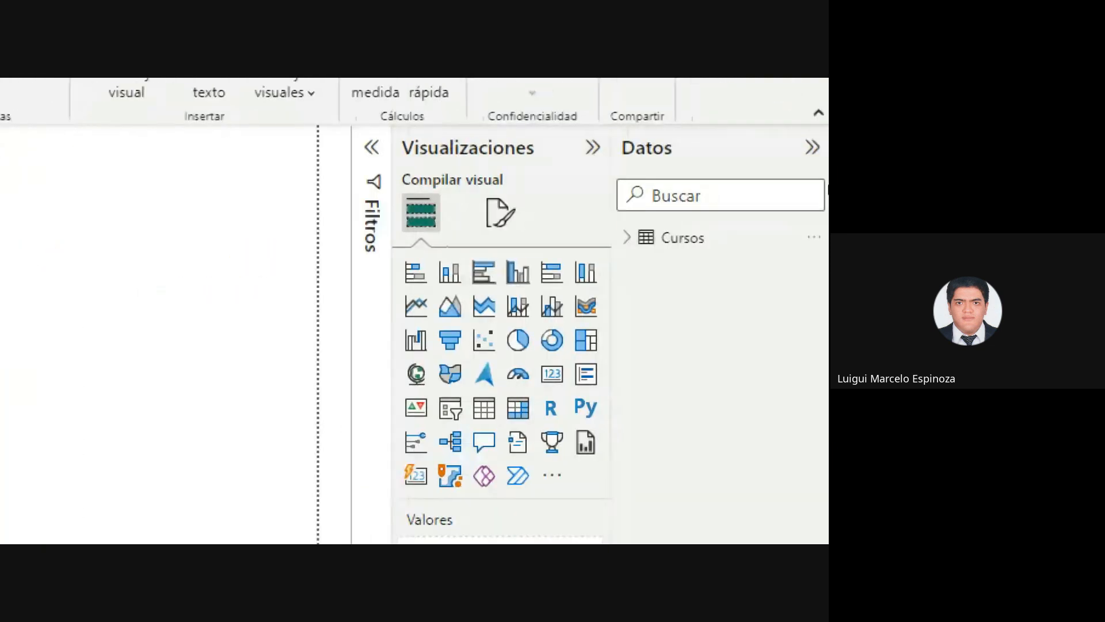
pyautogui.click(626, 237)
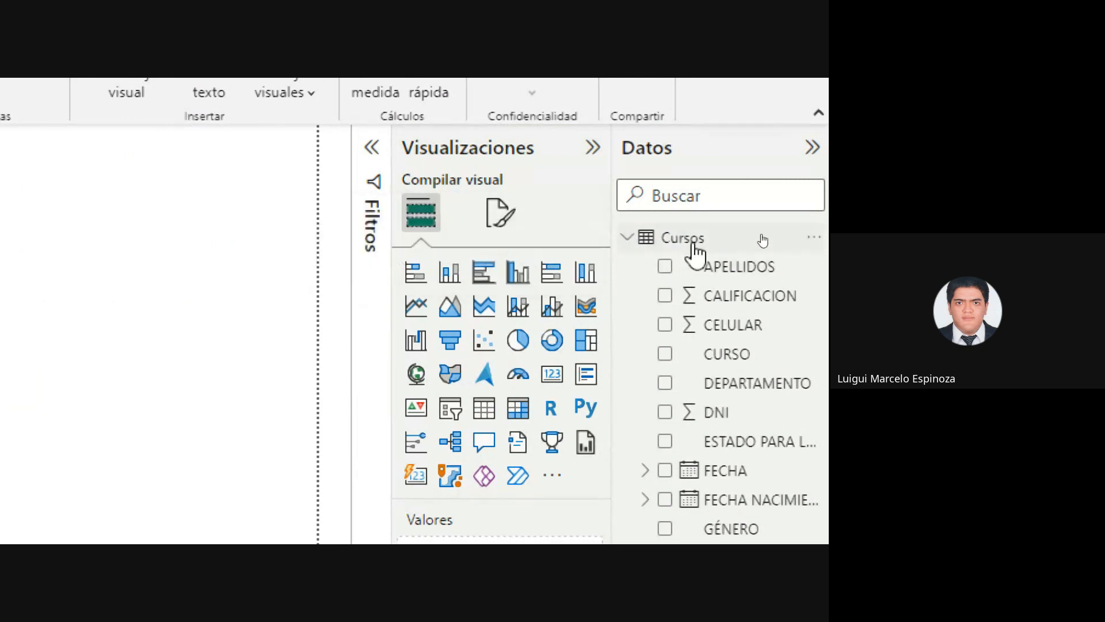
pyautogui.click(816, 240)
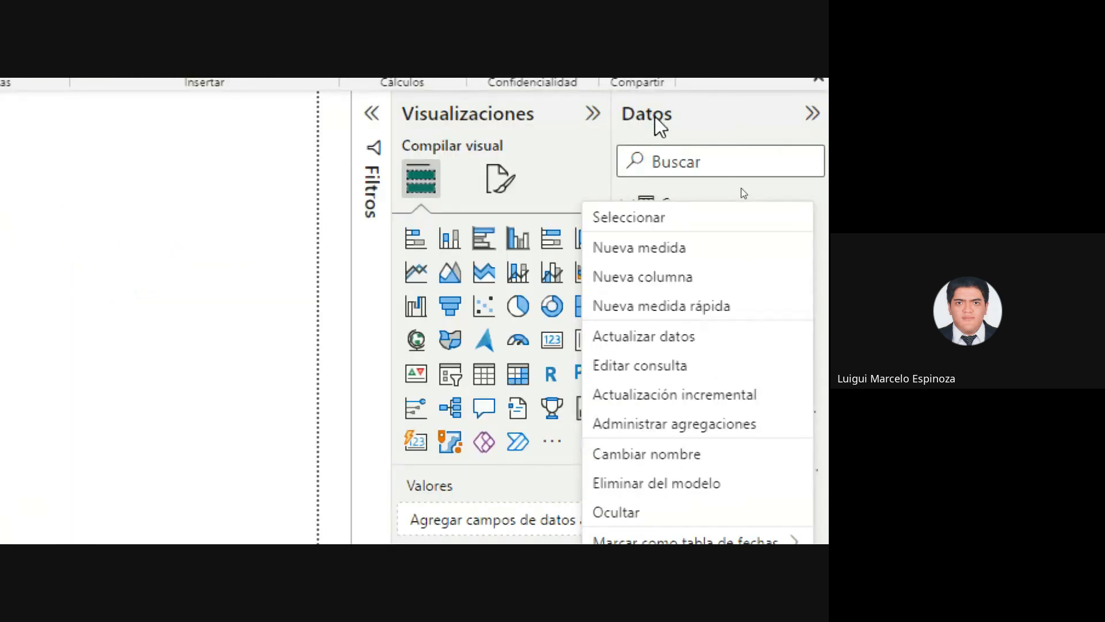
pyautogui.click(718, 114)
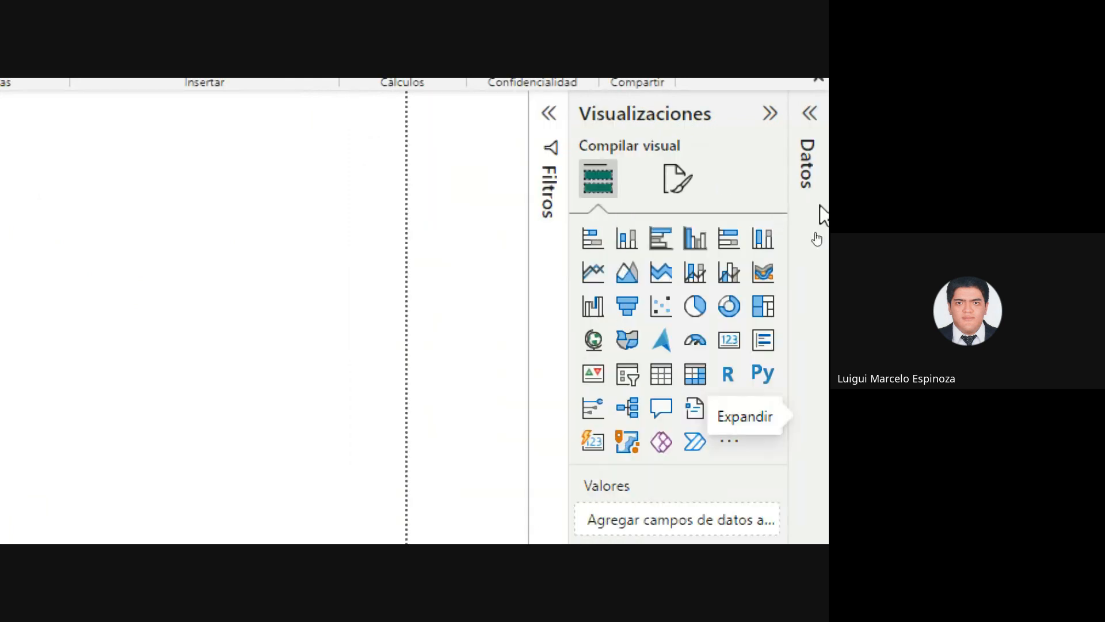
pyautogui.click(818, 117)
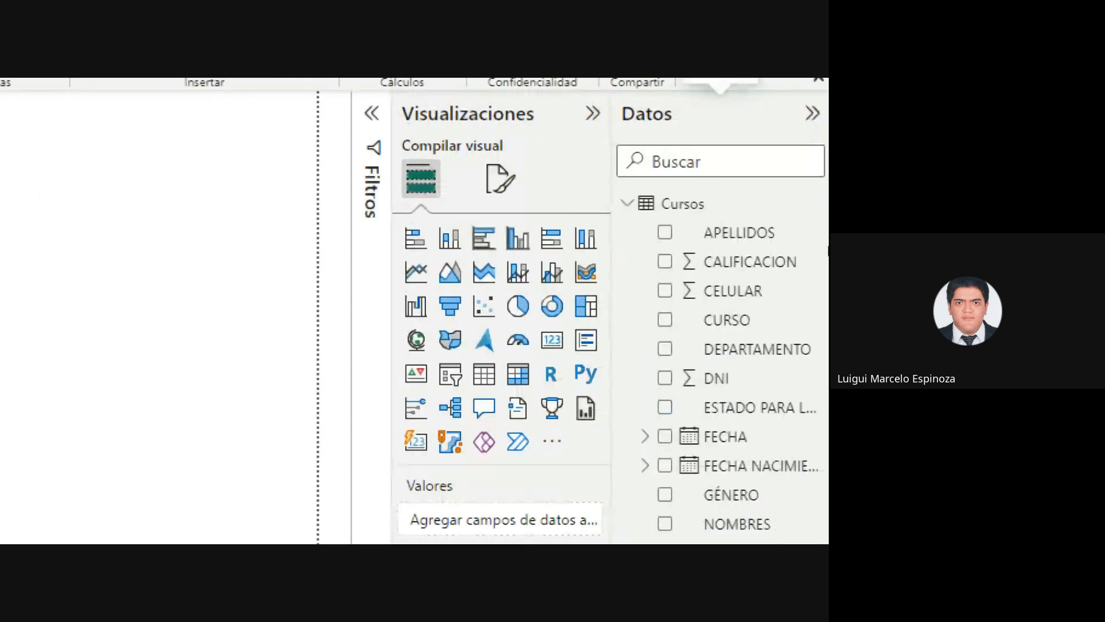
pyautogui.click(815, 205)
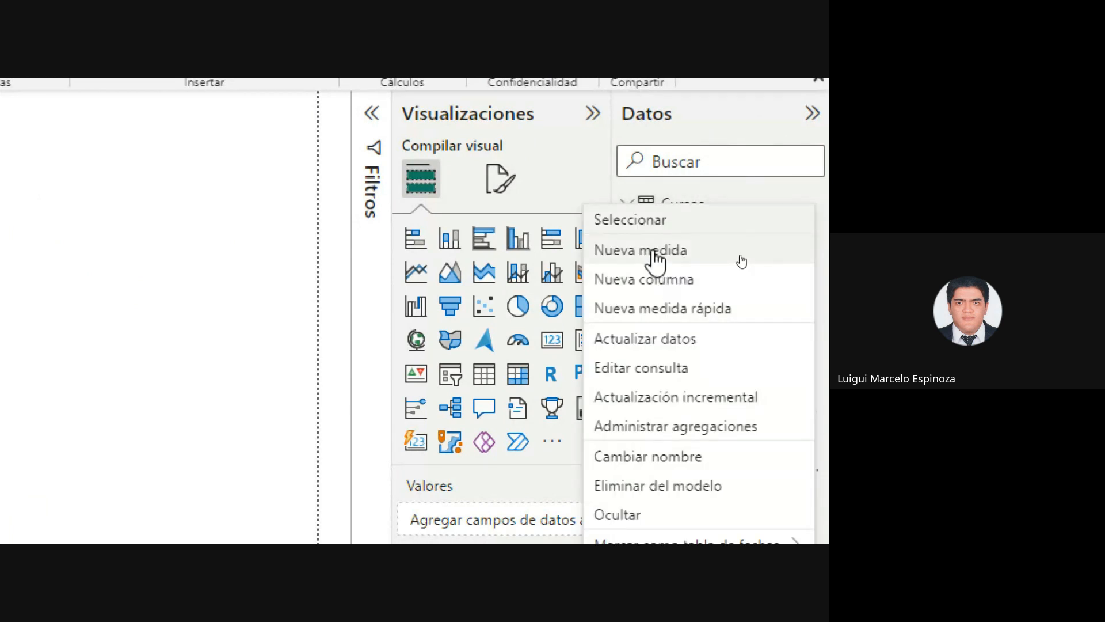
pyautogui.click(654, 253)
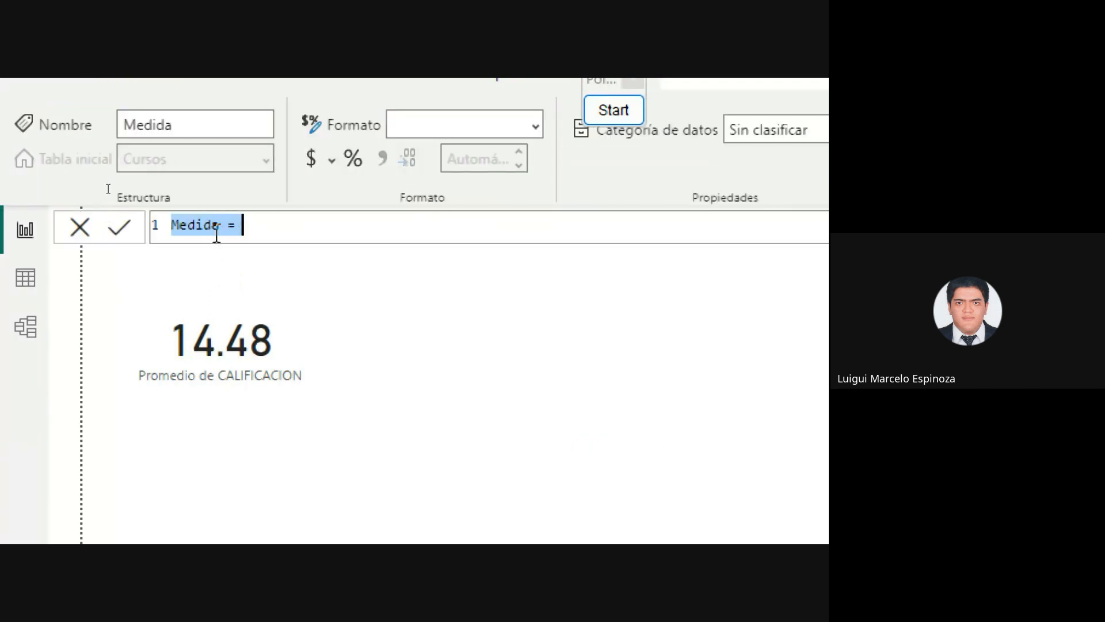
# Replace the default name Medida with 'Promedio General' in the measure's formula bar
pyautogui.click(213, 230)
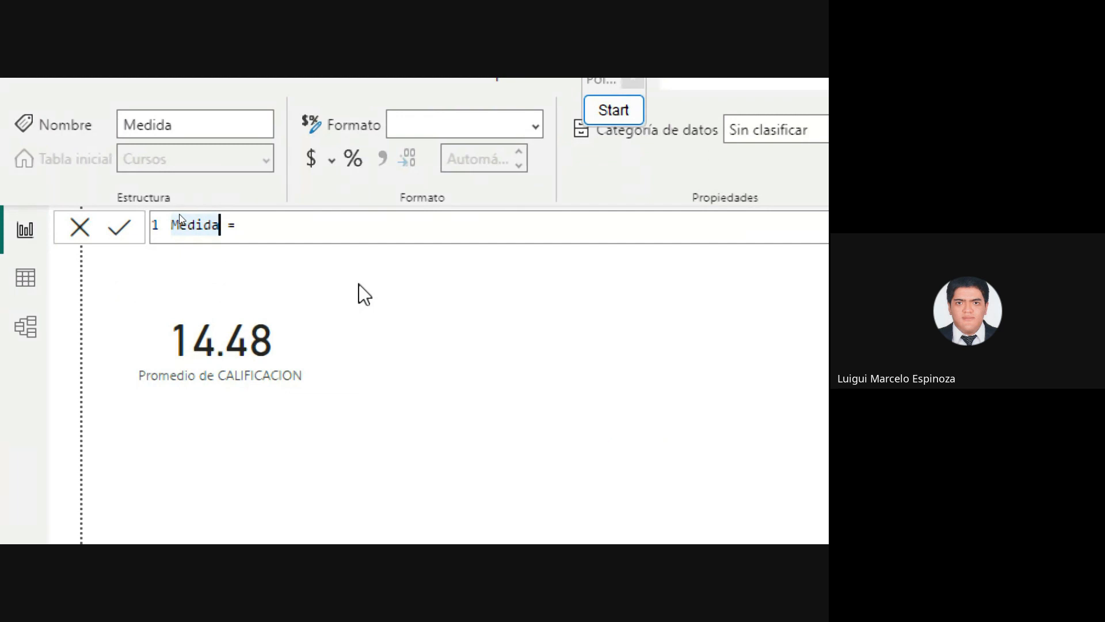
pyautogui.press('BackSpace')
pyautogui.press('BackSpace')
pyautogui.press('BackSpace')
pyautogui.press('BackSpace')
pyautogui.press('BackSpace')
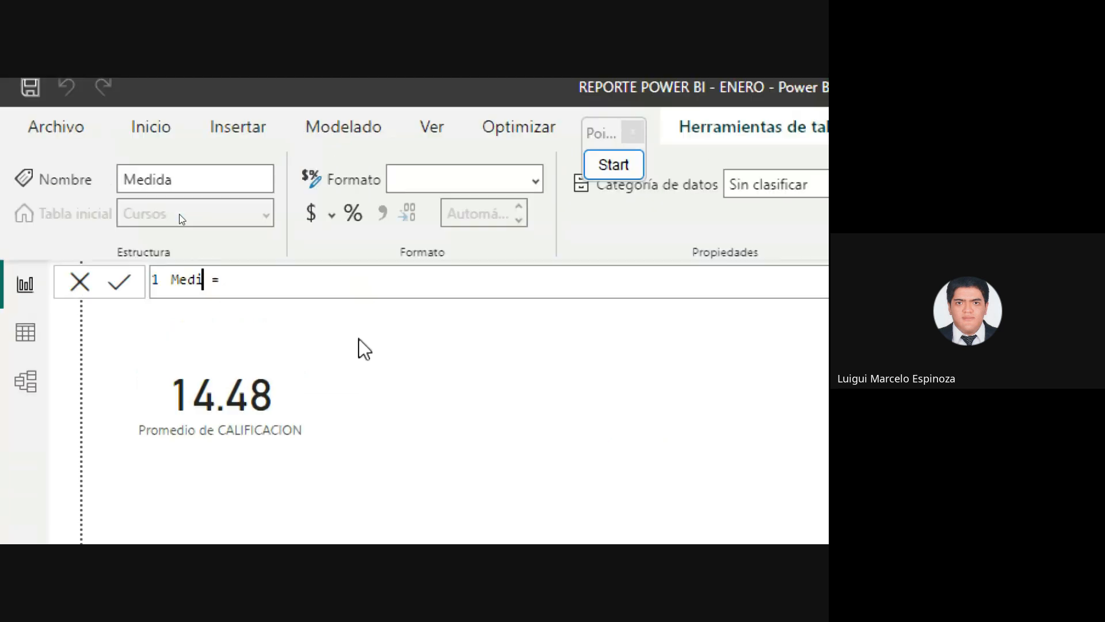
pyautogui.press('BackSpace')
pyautogui.write('Pro')
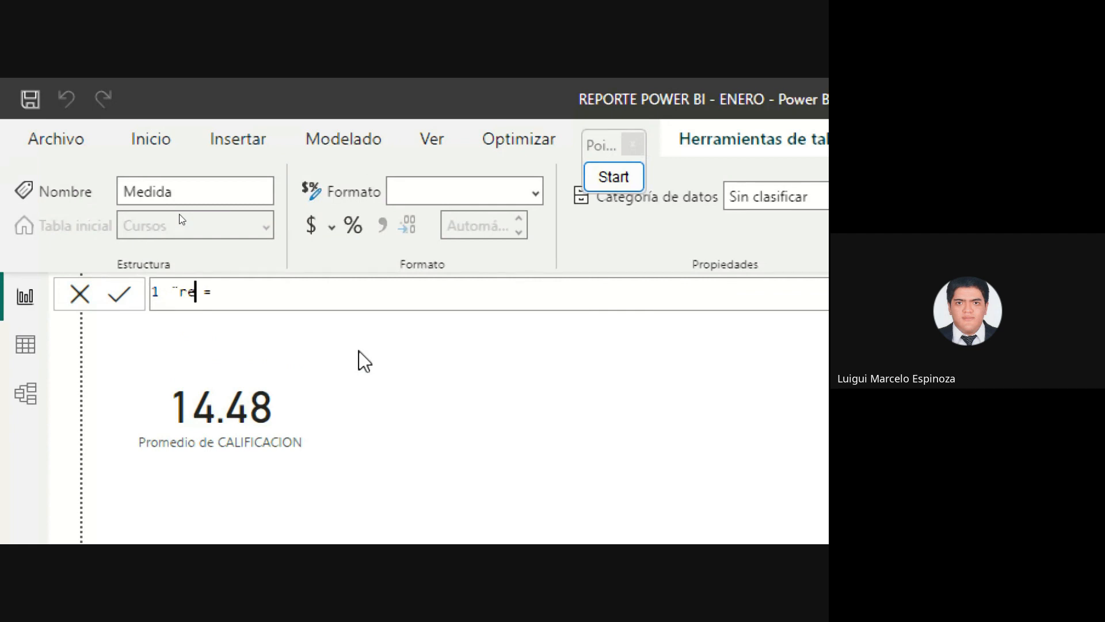
pyautogui.press('BackSpace')
pyautogui.press('BackSpace')
pyautogui.press('BackSpace')
pyautogui.write('Pro')
pyautogui.press('BackSpace')
pyautogui.press('BackSpace')
pyautogui.press('BackSpace')
pyautogui.write('Promedio Geen')
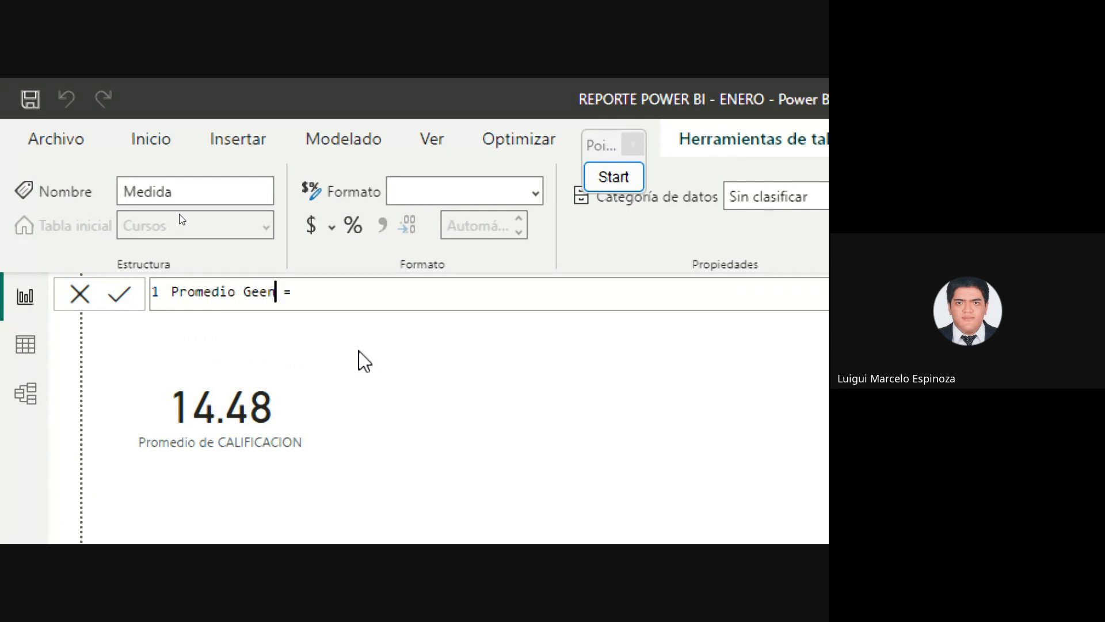
pyautogui.press('BackSpace')
pyautogui.press('BackSpace')
pyautogui.write('neral')
pyautogui.click(385, 303)
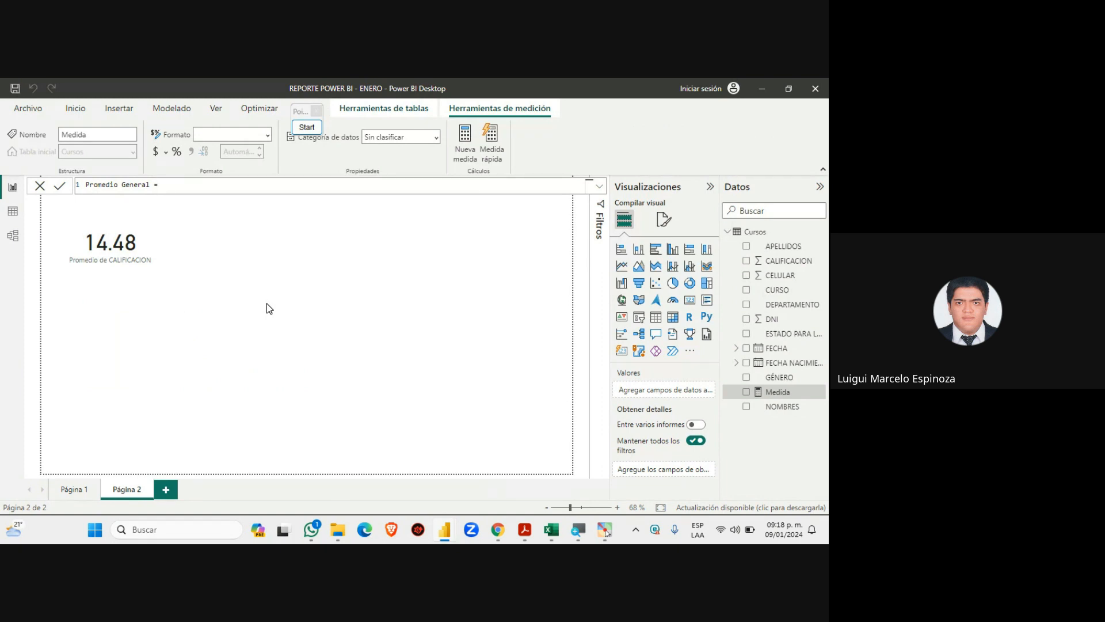
pyautogui.moveTo(498, 529)
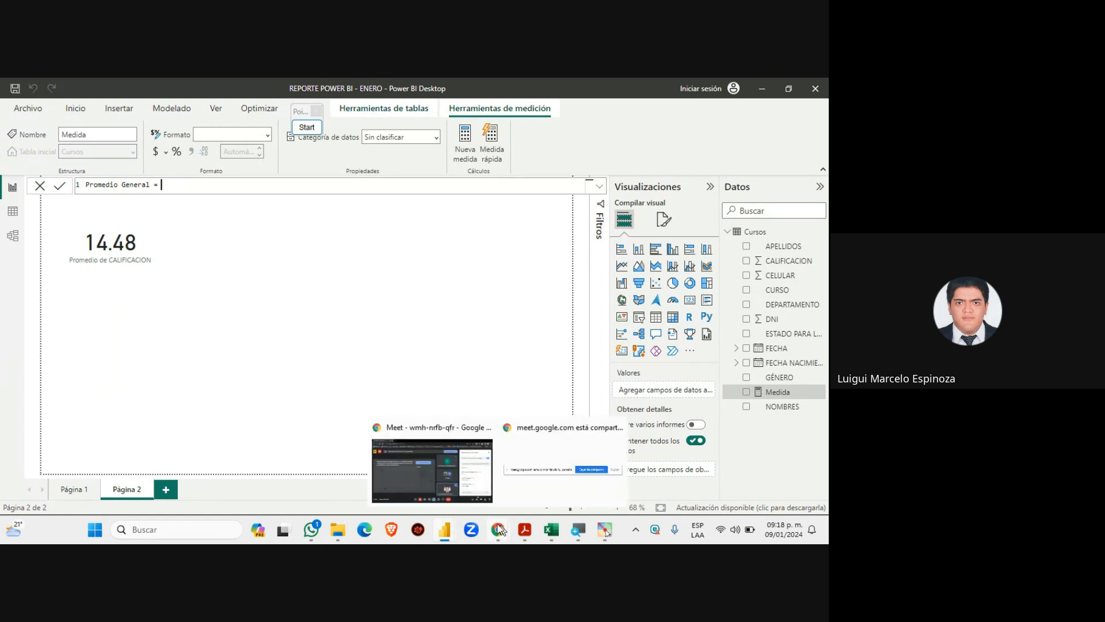
pyautogui.click(438, 465)
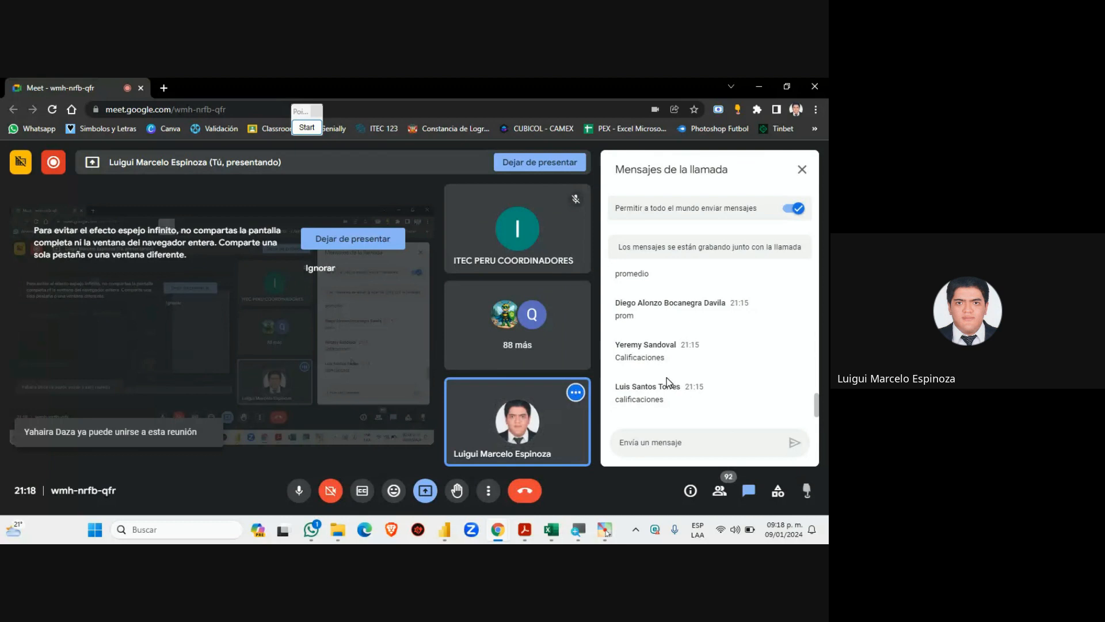
pyautogui.moveTo(445, 532)
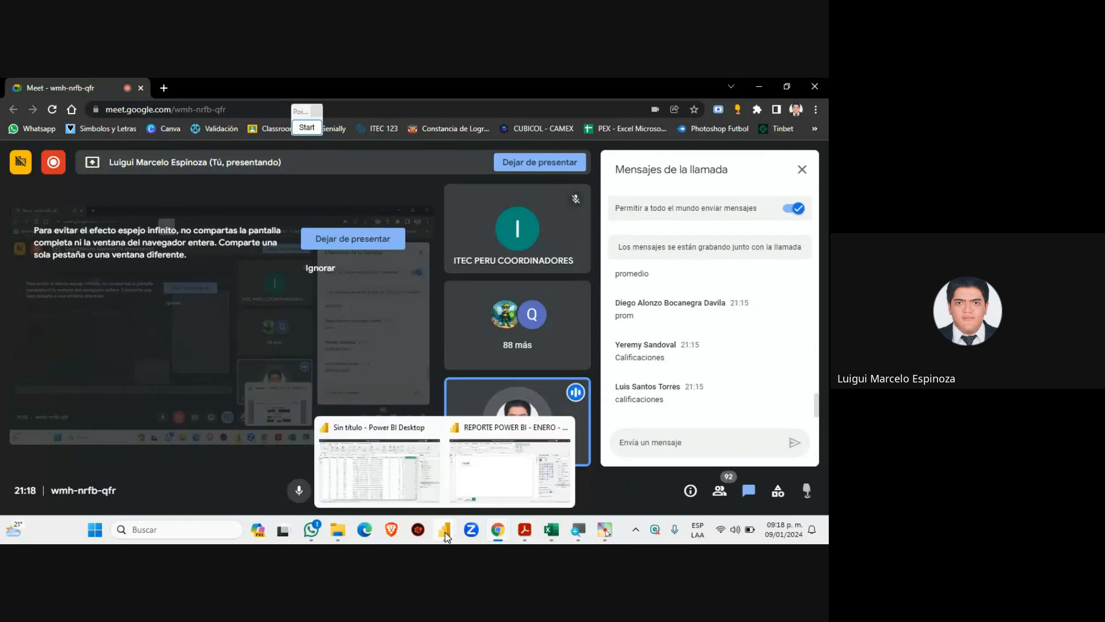
pyautogui.click(478, 489)
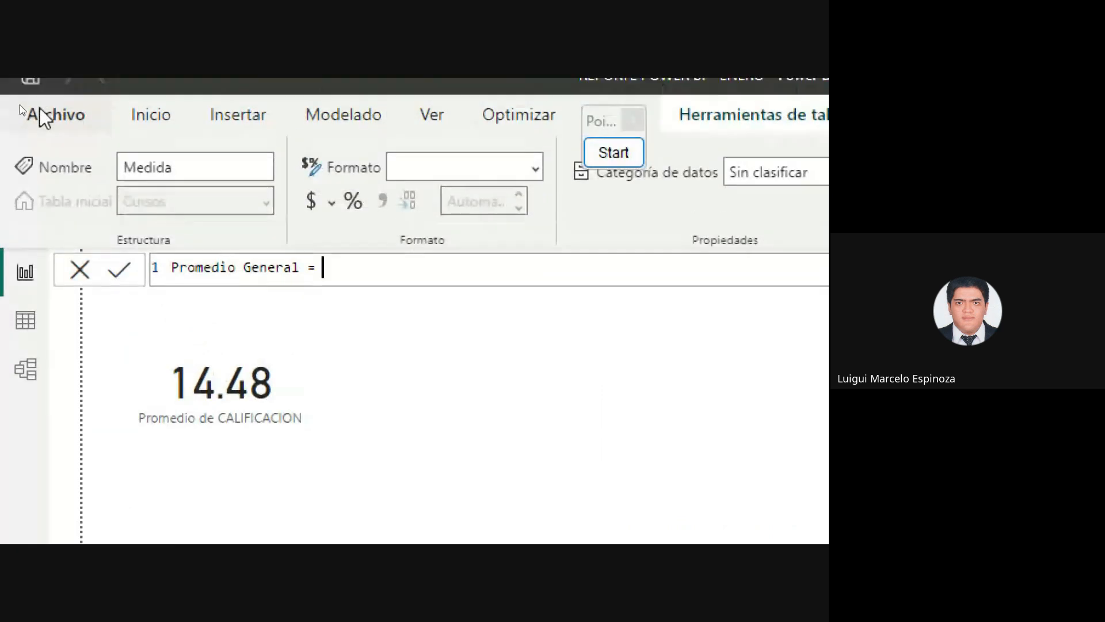
# Complete the Promedio General formula as AVERAGE(Cursos[CALIFICACION])
pyautogui.write('AVER')
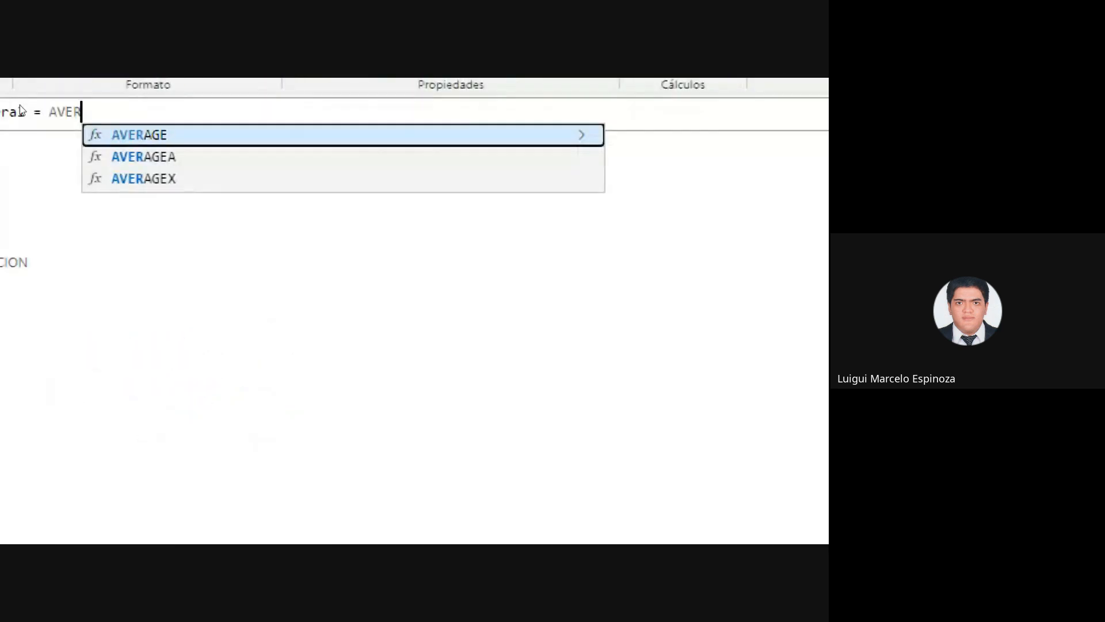
pyautogui.write('A')
pyautogui.write('GE')
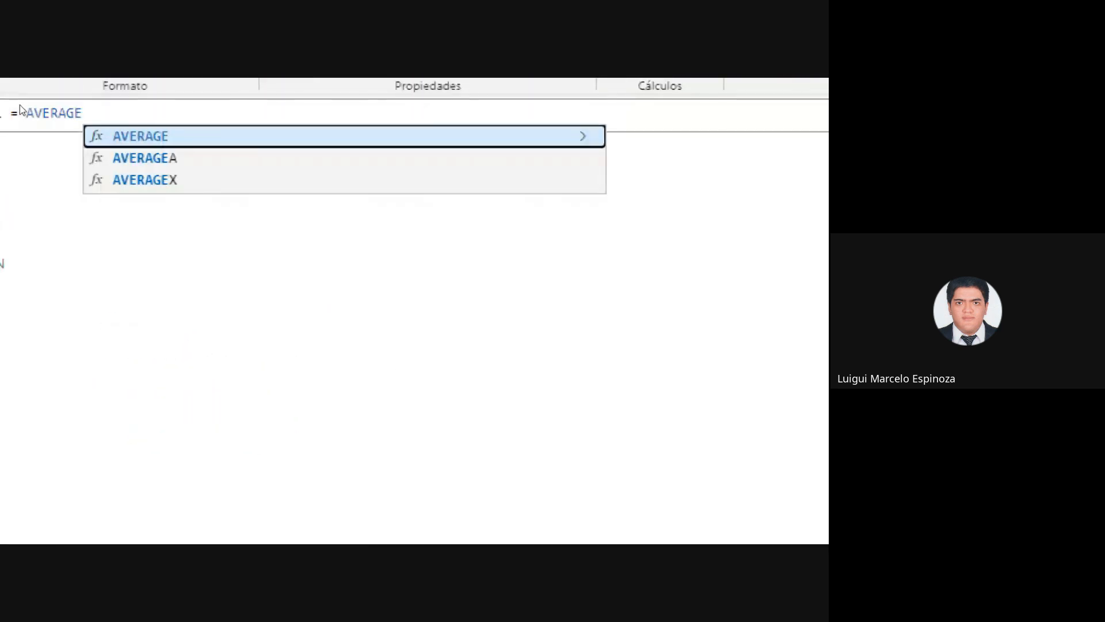
pyautogui.write('(')
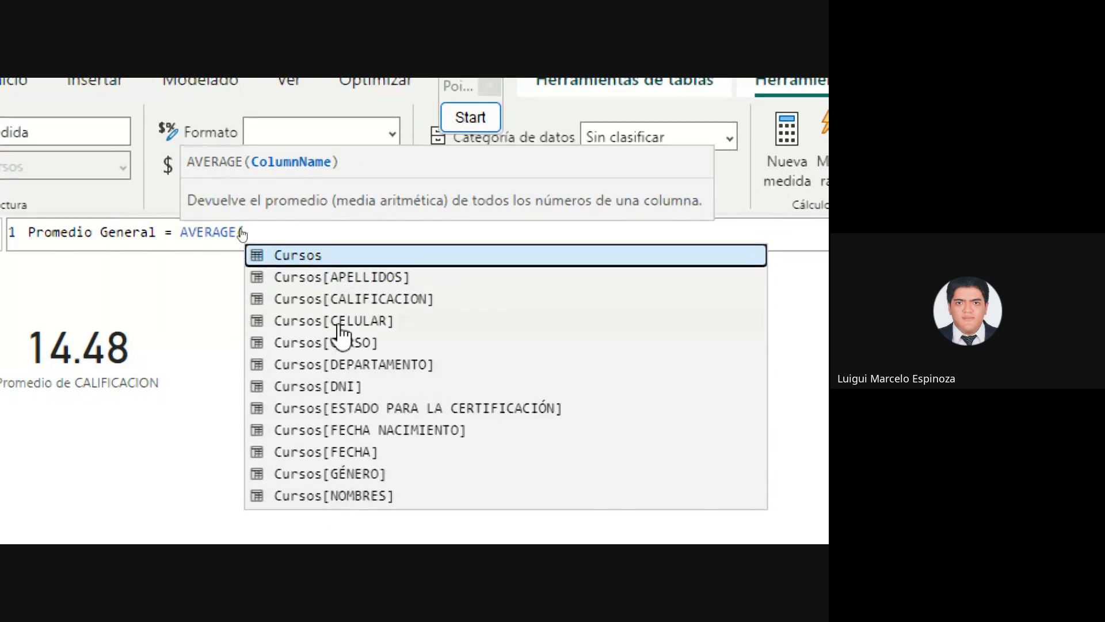
pyautogui.doubleClick(347, 300)
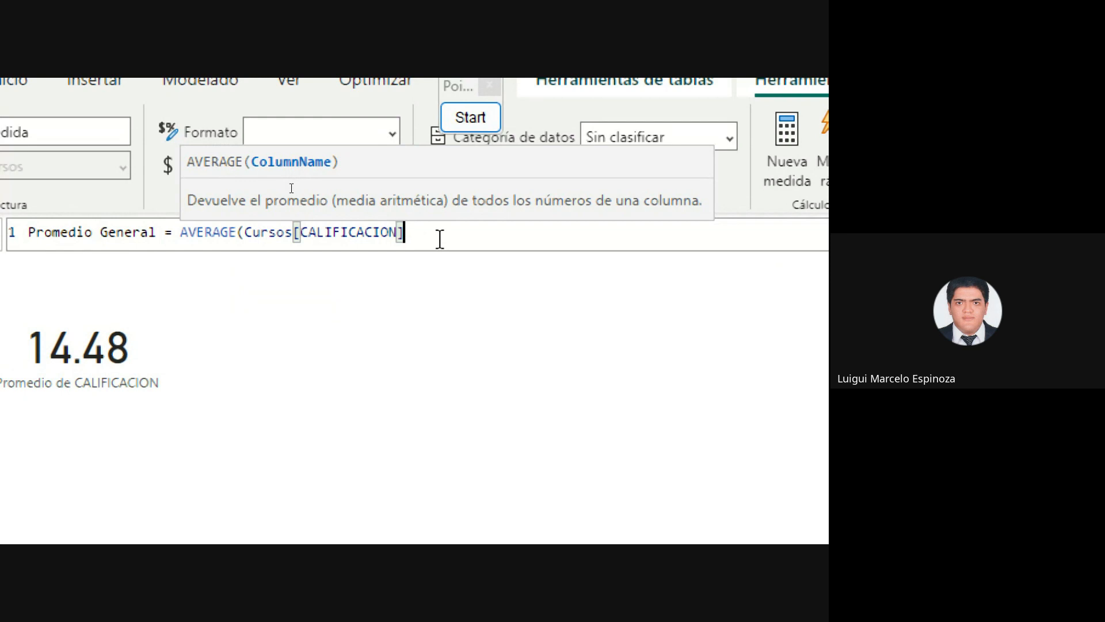
pyautogui.write(')')
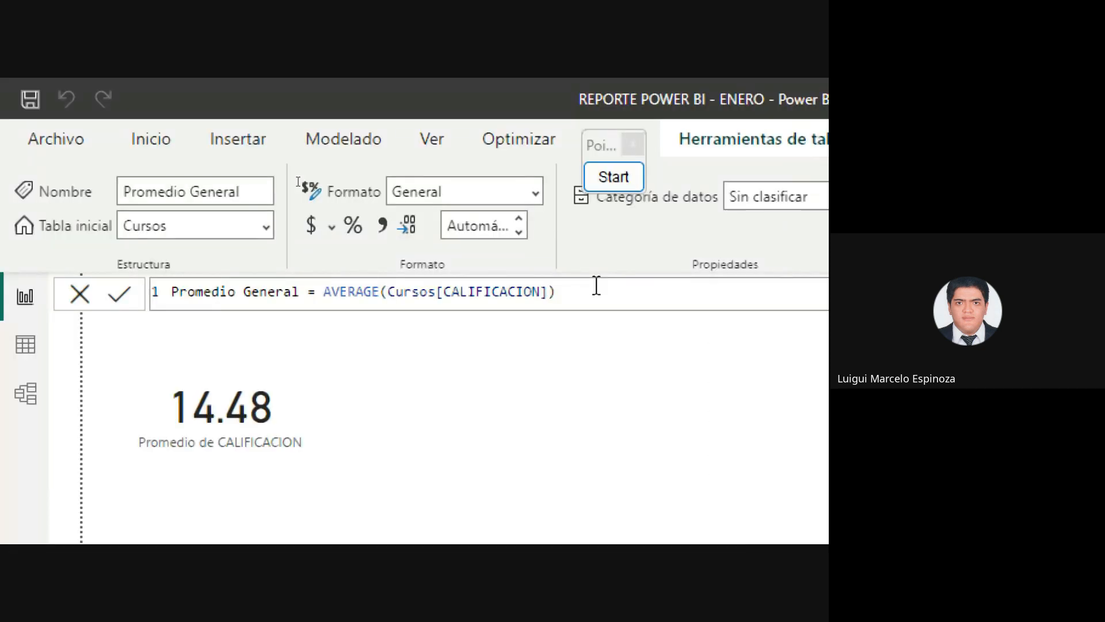
pyautogui.click(256, 287)
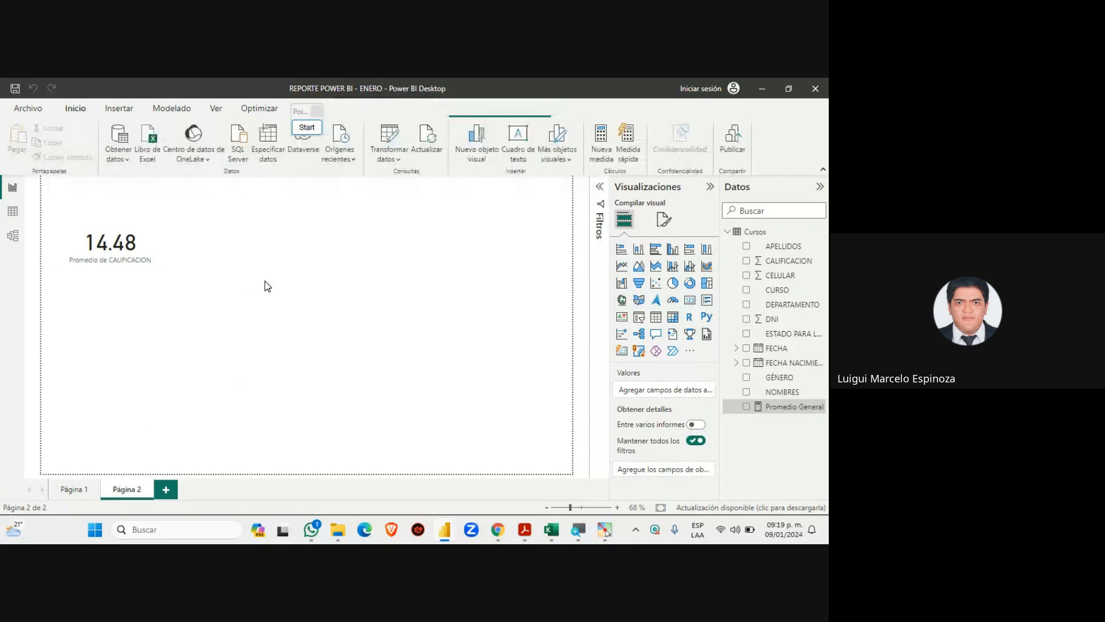
pyautogui.moveTo(502, 530)
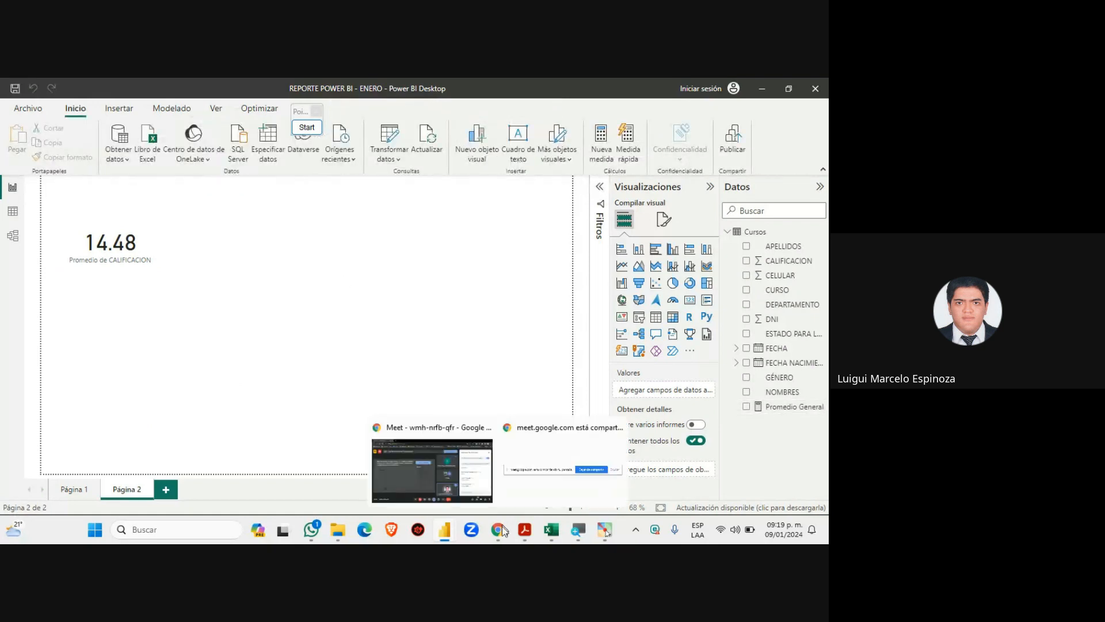
pyautogui.click(443, 470)
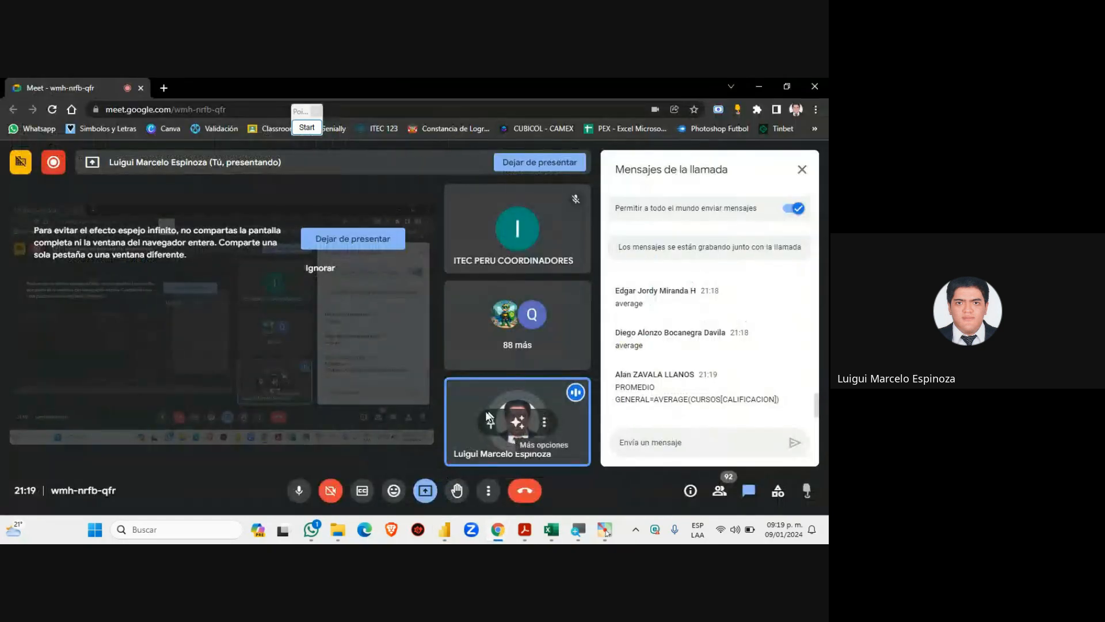
pyautogui.scroll(1, 670, 386)
pyautogui.scroll(2, 670, 387)
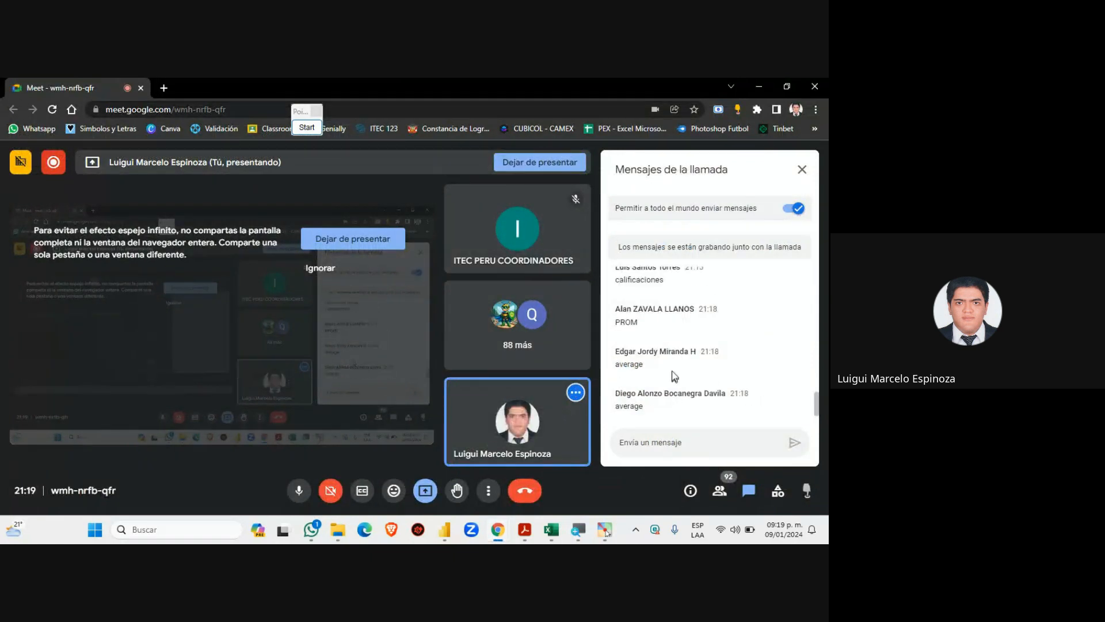
pyautogui.scroll(-3, 602, 385)
pyautogui.moveTo(444, 528)
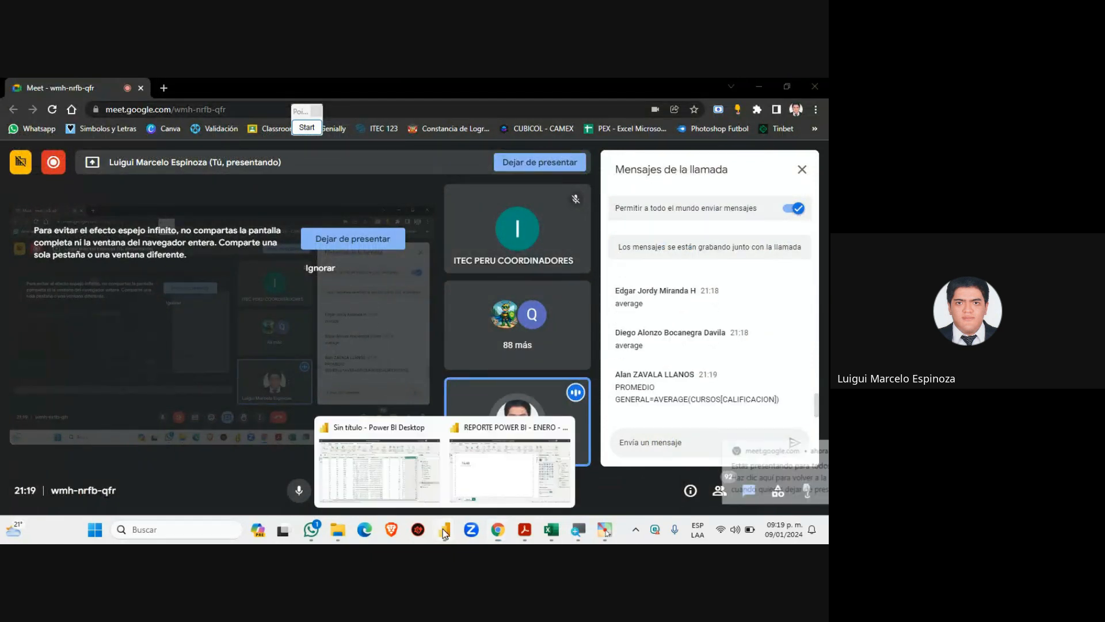
pyautogui.click(477, 483)
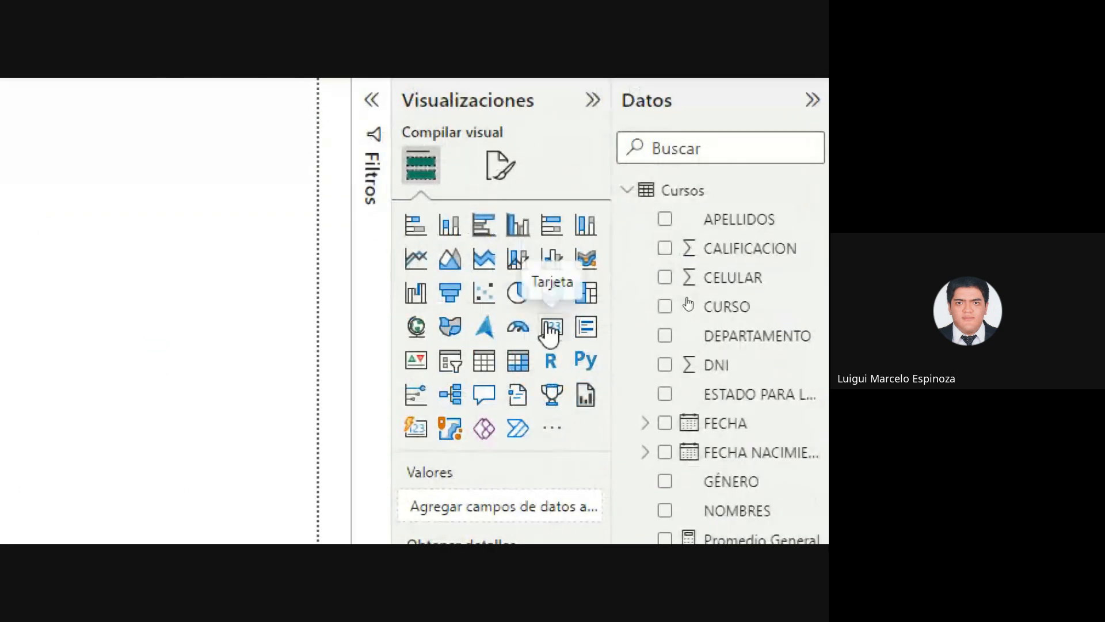
# Add an empty card visual level with the 14.48 card and make it taller
pyautogui.click(552, 326)
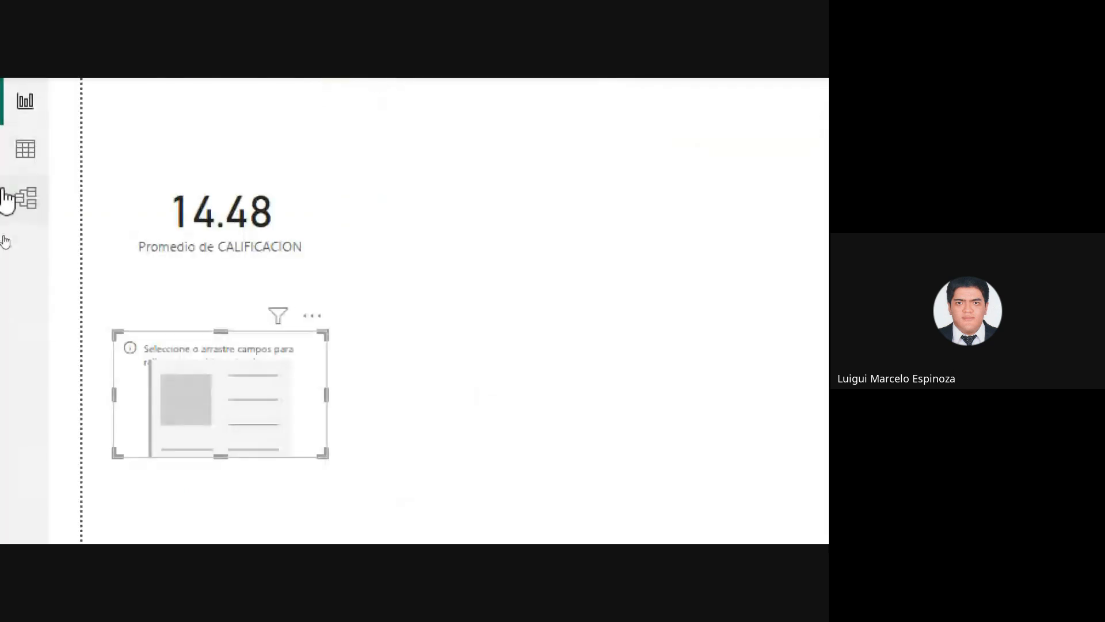
pyautogui.moveTo(215, 396); pyautogui.dragTo(633, 218)
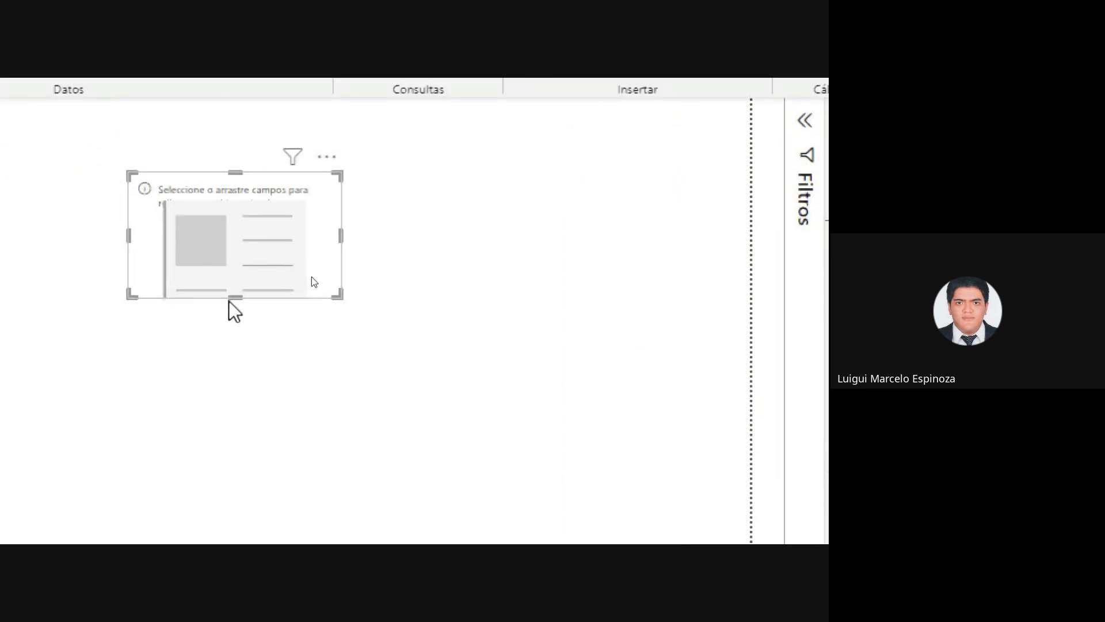
pyautogui.moveTo(237, 299); pyautogui.dragTo(240, 347)
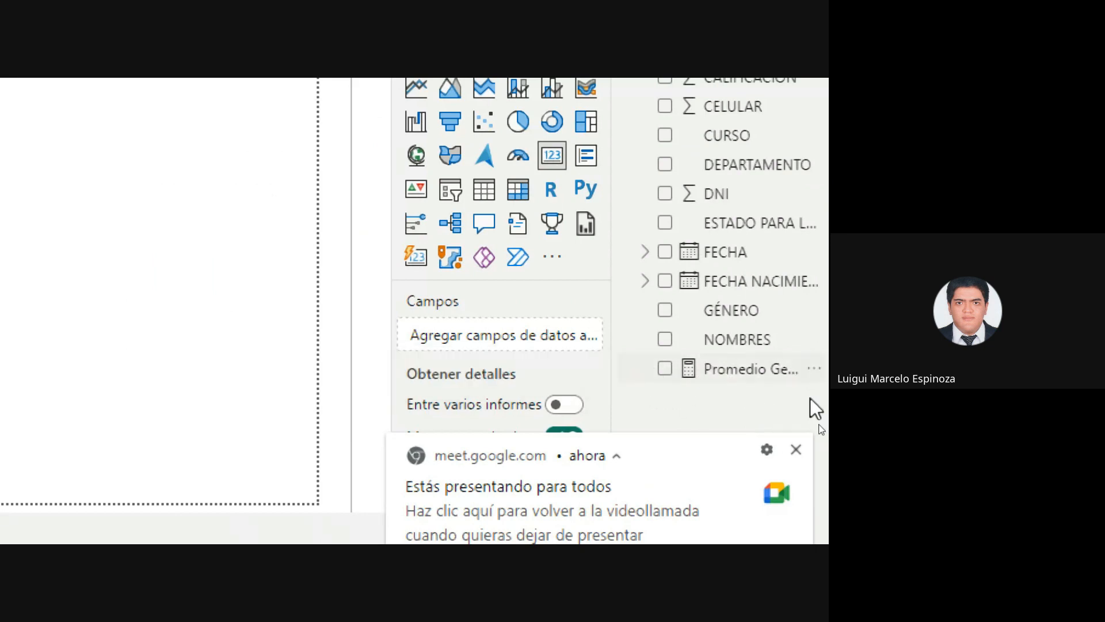
pyautogui.click(796, 449)
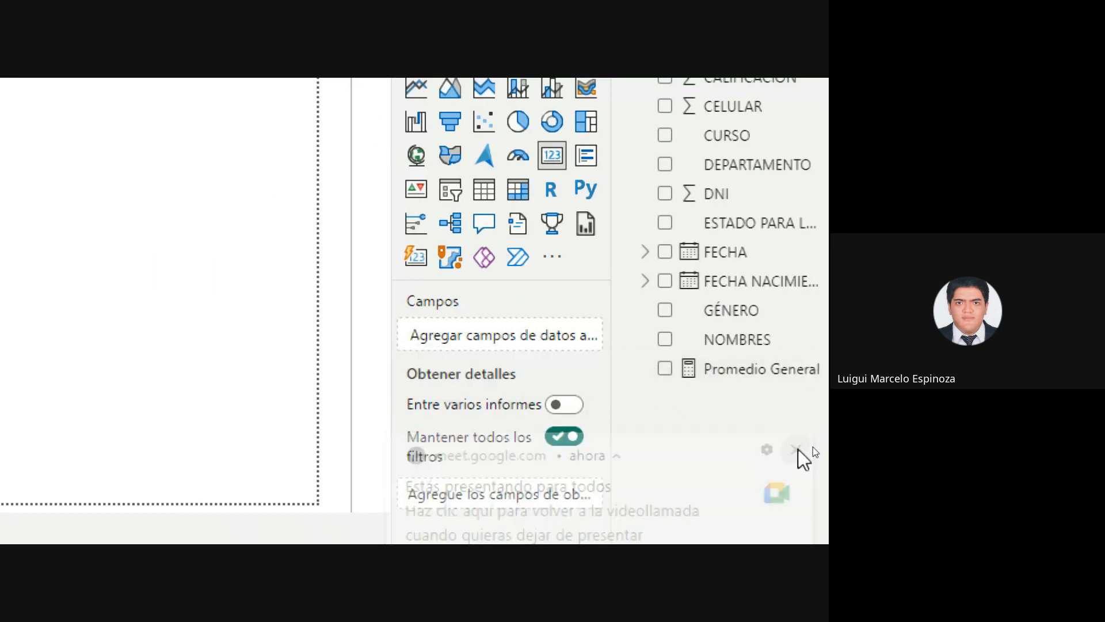
# Show Promedio General (14.48) in the new card, adjust its height, then switch to Google Meet
pyautogui.click(664, 369)
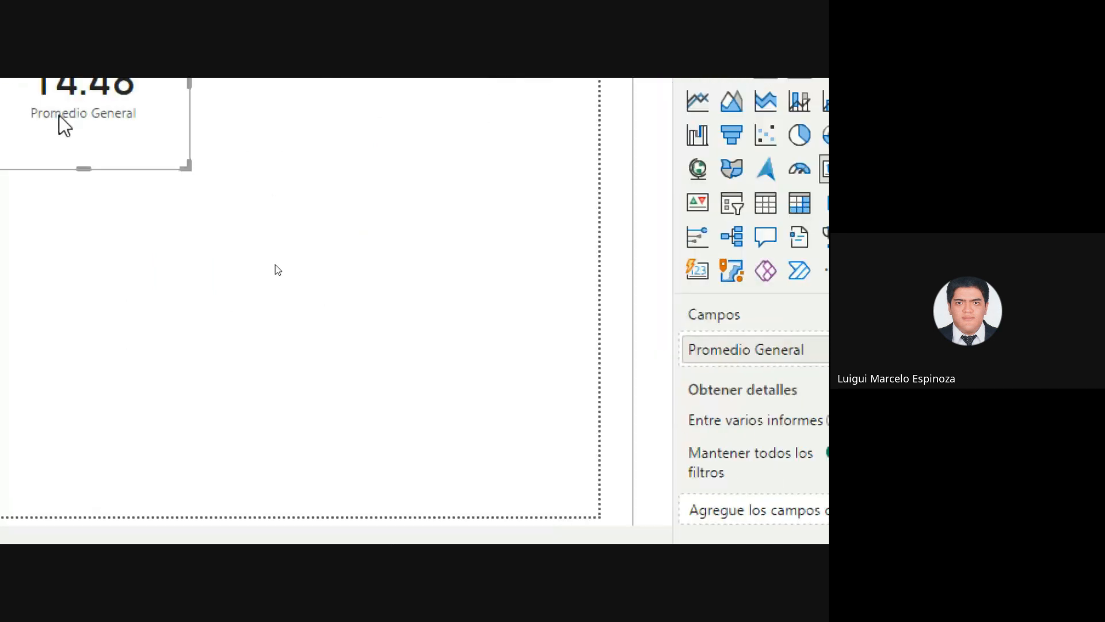
pyautogui.moveTo(273, 227); pyautogui.dragTo(276, 183)
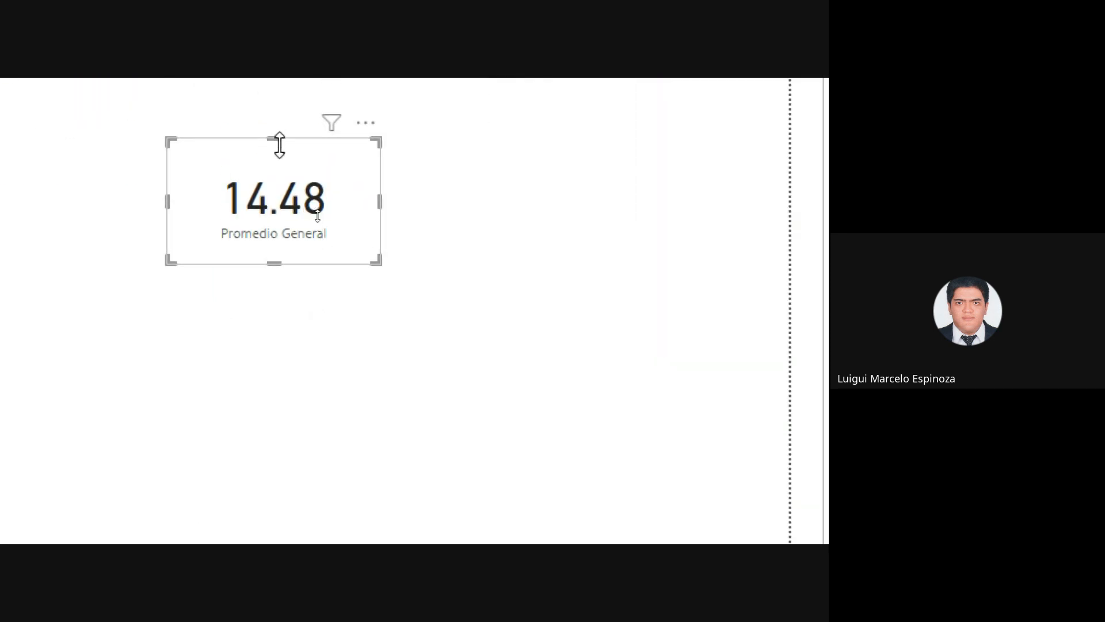
pyautogui.moveTo(279, 140); pyautogui.dragTo(279, 159)
pyautogui.moveTo(281, 264); pyautogui.dragTo(280, 285)
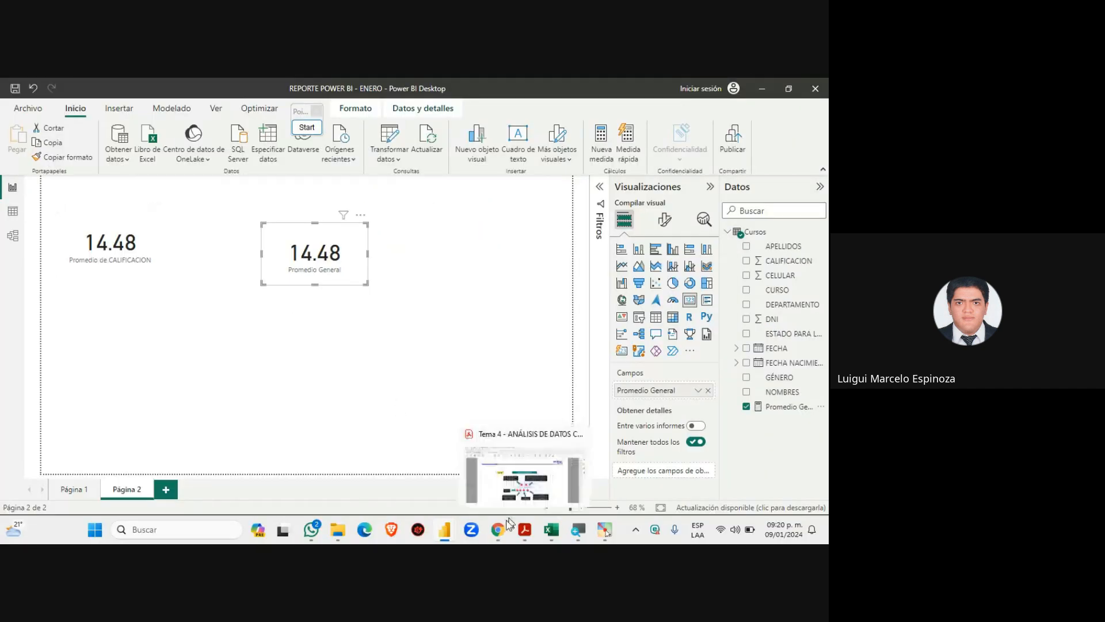
pyautogui.moveTo(498, 529)
pyautogui.click(442, 478)
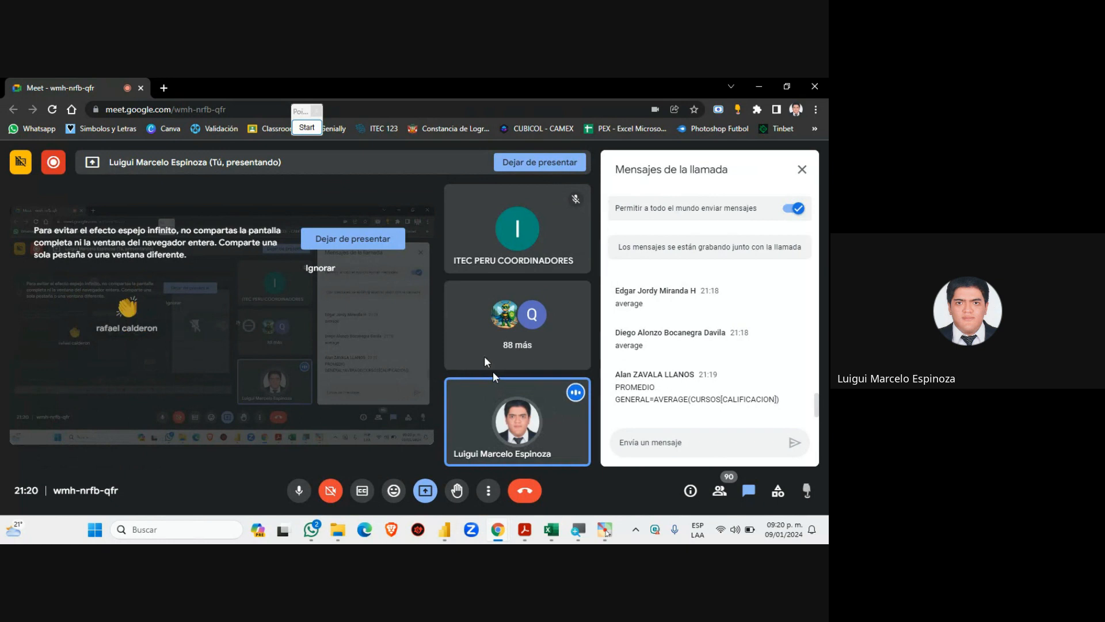
# Bring the REPORTE POWER BI - ENERO window back in front of the Meet call
pyautogui.moveTo(444, 530)
pyautogui.click(509, 469)
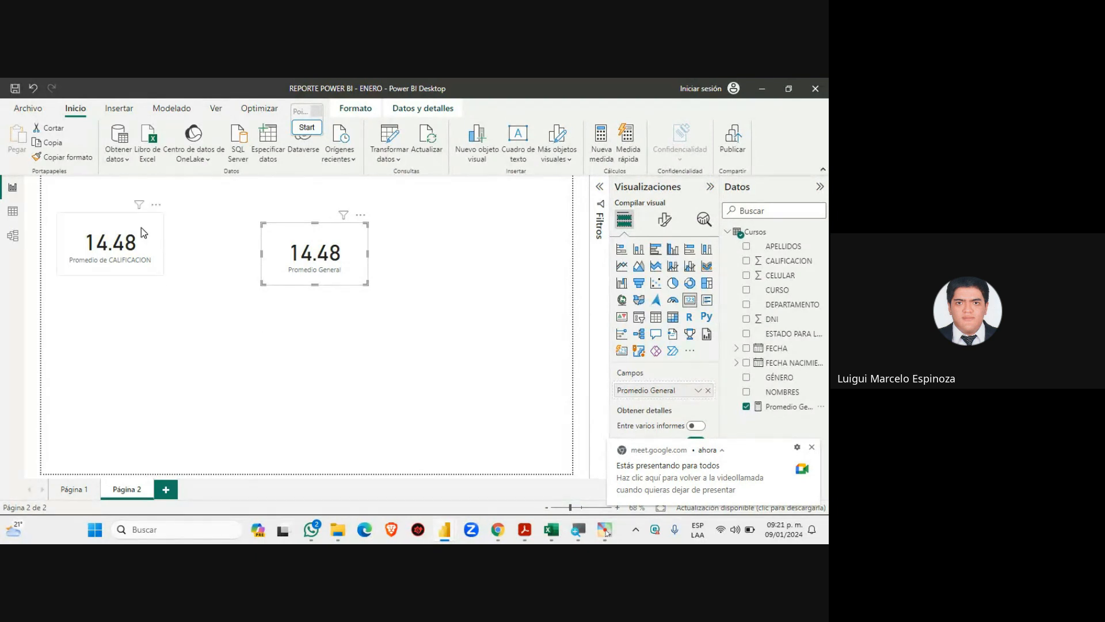
# Move the Promedio de CALIFICACION card down and right, level with the Promedio General card
pyautogui.moveTo(140, 227); pyautogui.dragTo(186, 238)
pyautogui.moveTo(157, 286); pyautogui.dragTo(160, 288)
pyautogui.click(286, 257)
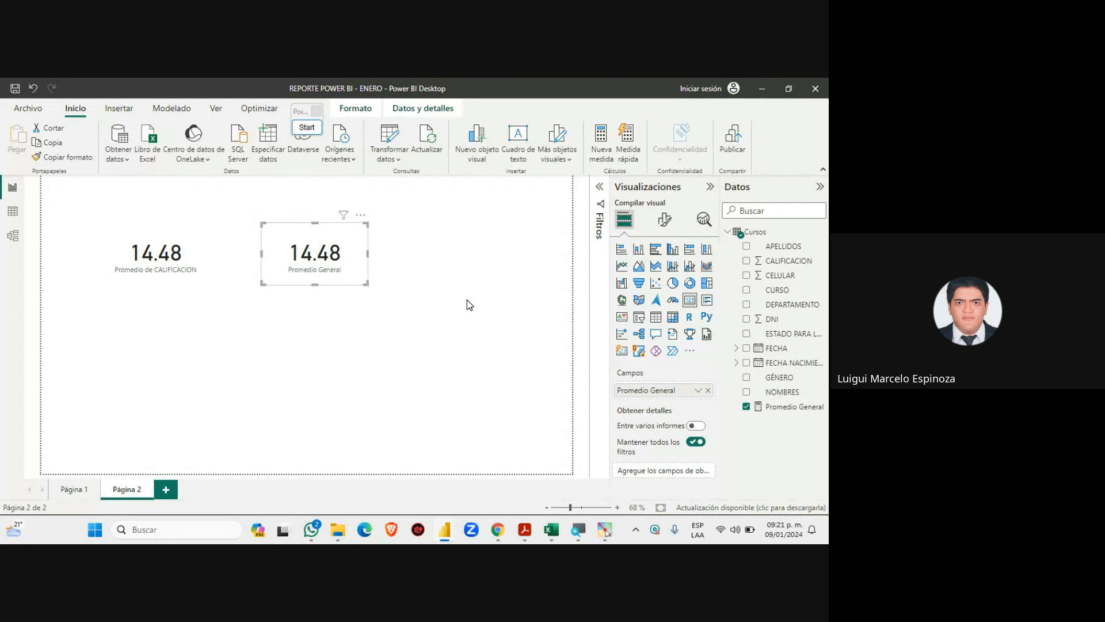
pyautogui.click(454, 308)
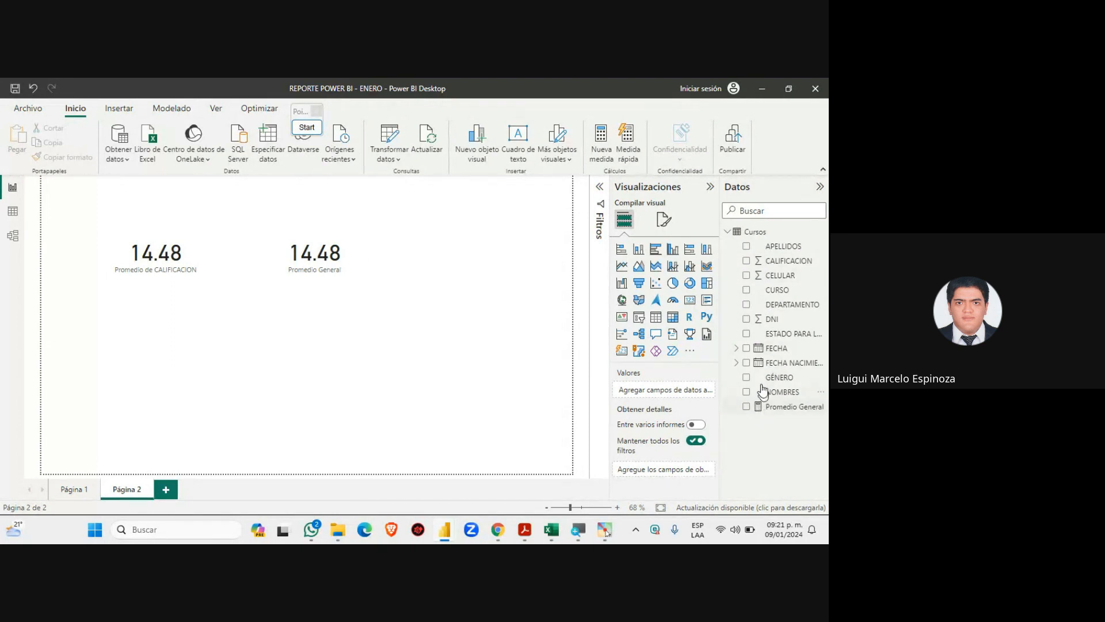
pyautogui.click(748, 291)
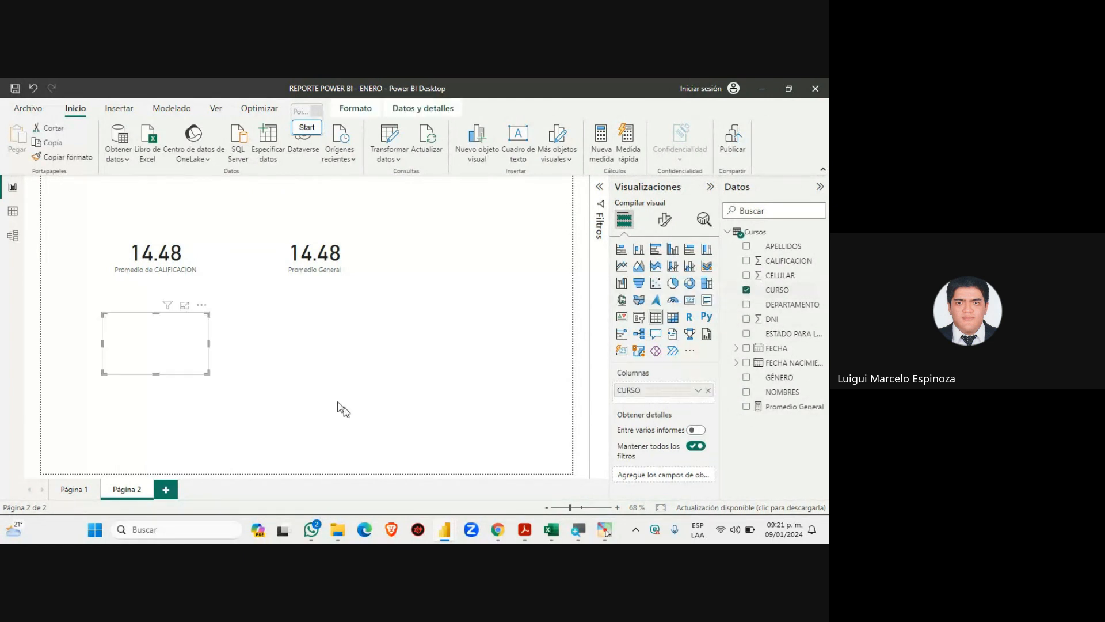
pyautogui.click(746, 406)
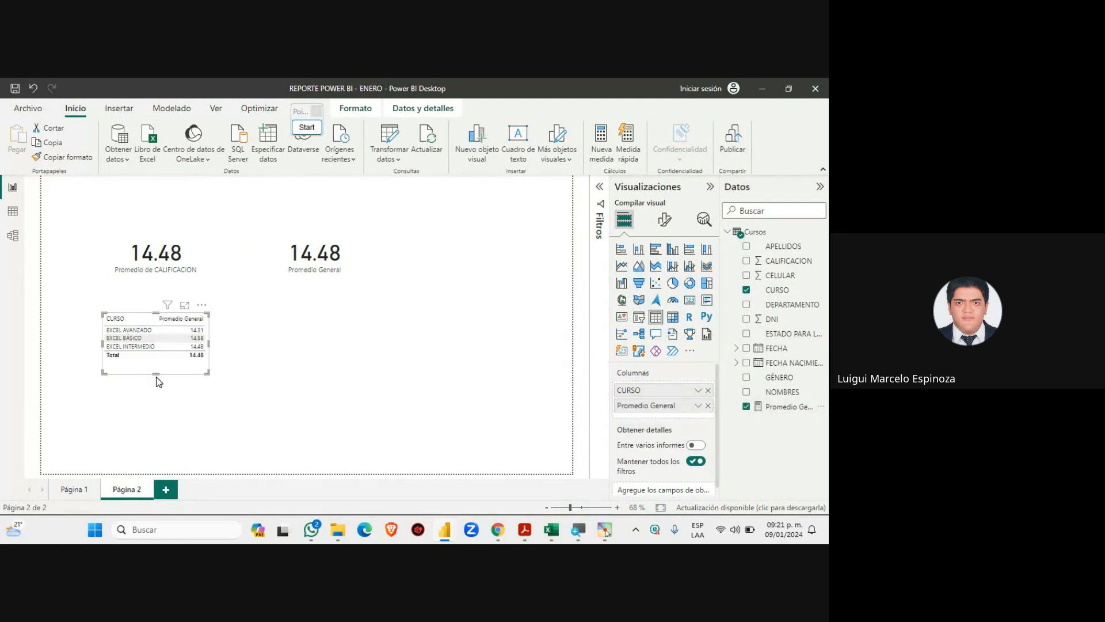
pyautogui.moveTo(155, 375); pyautogui.dragTo(155, 361)
pyautogui.hotkey('ctrl', 'z')
pyautogui.press('Delete')
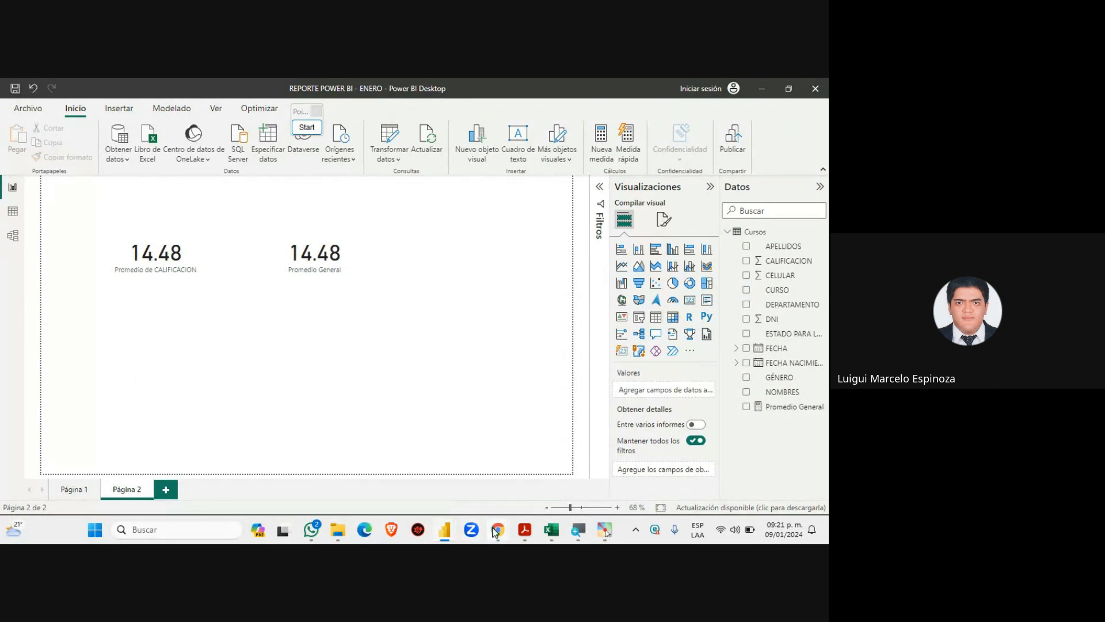
pyautogui.click(495, 530)
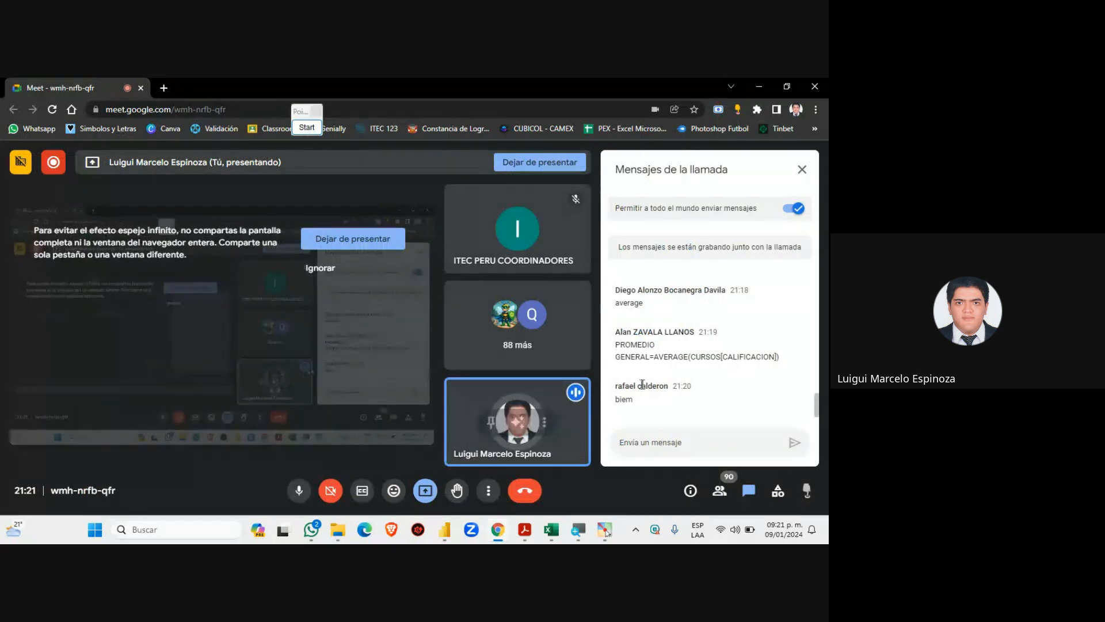
pyautogui.moveTo(510, 538)
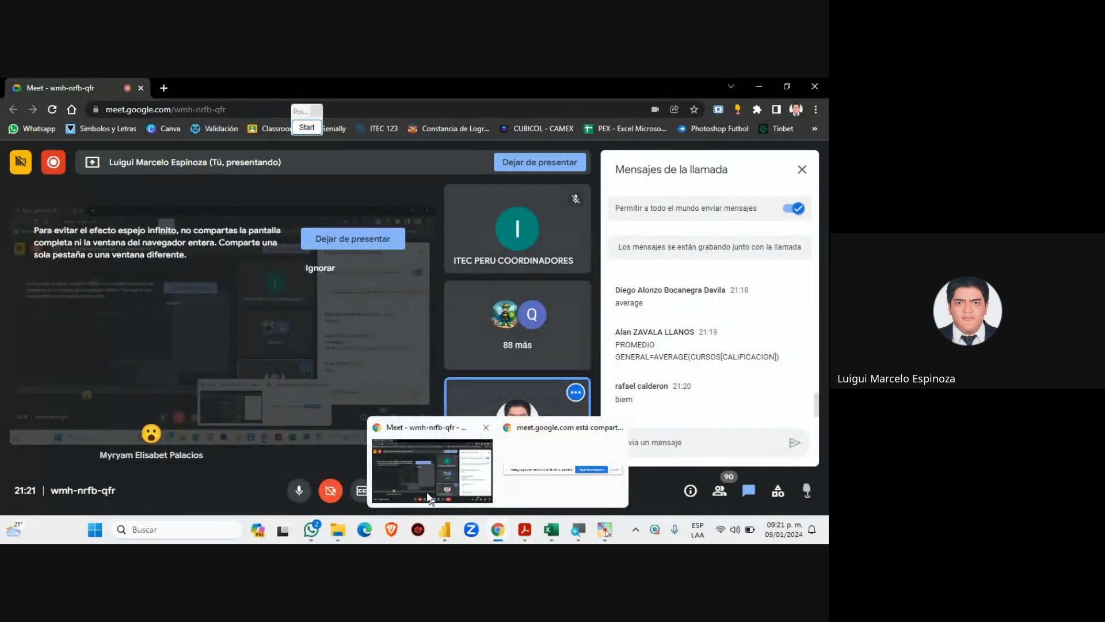
pyautogui.moveTo(444, 529)
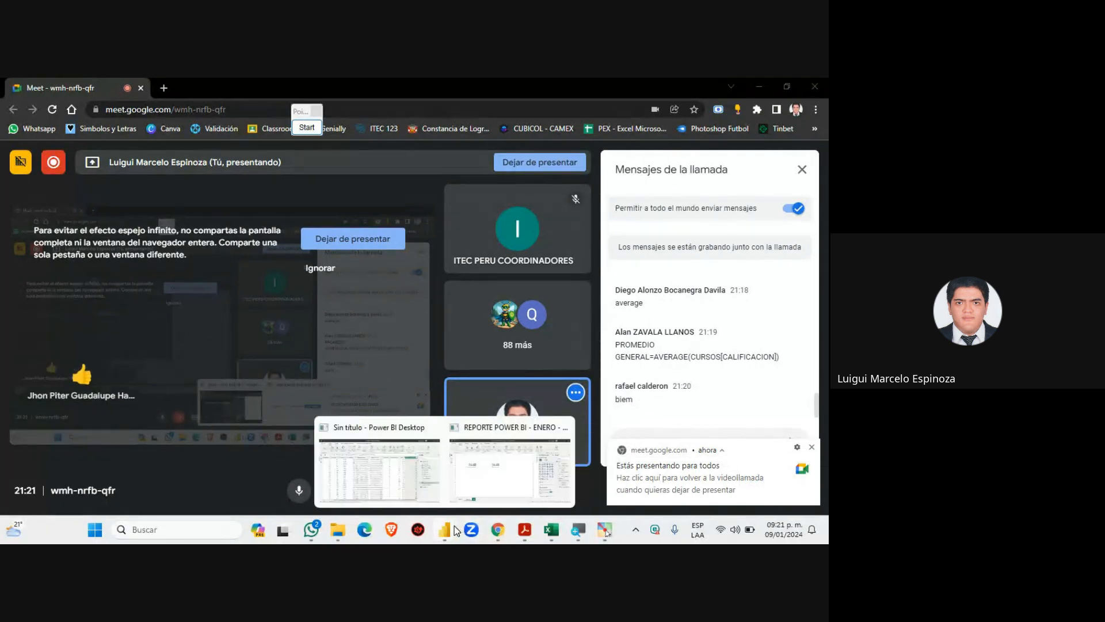
pyautogui.click(500, 467)
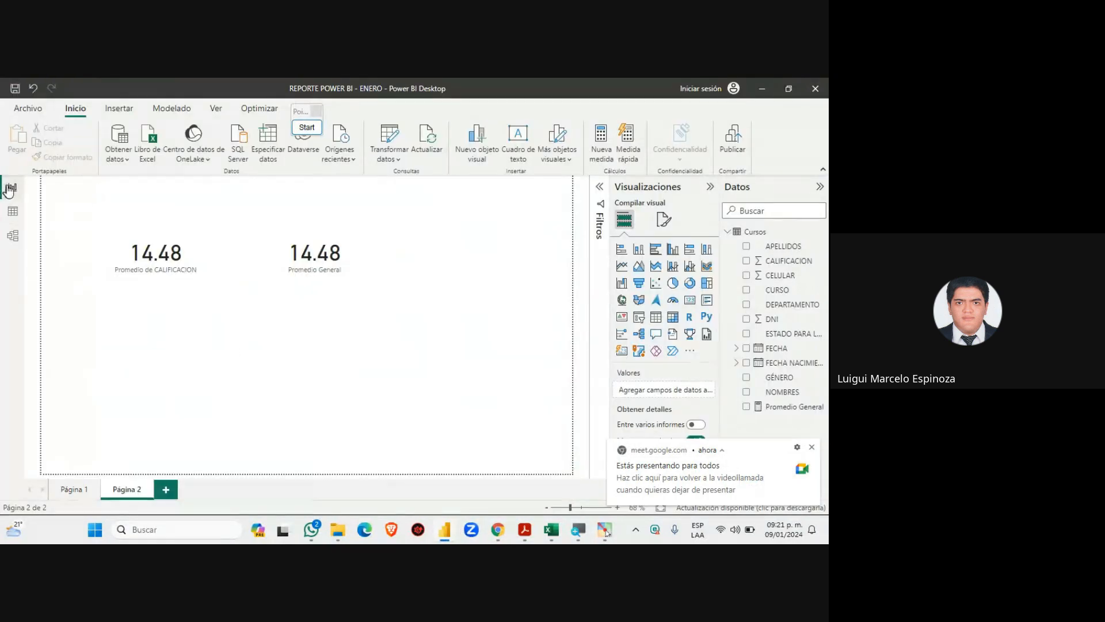
# Nudge the Promedio General card slightly right and up, then deselect it
pyautogui.click(365, 257)
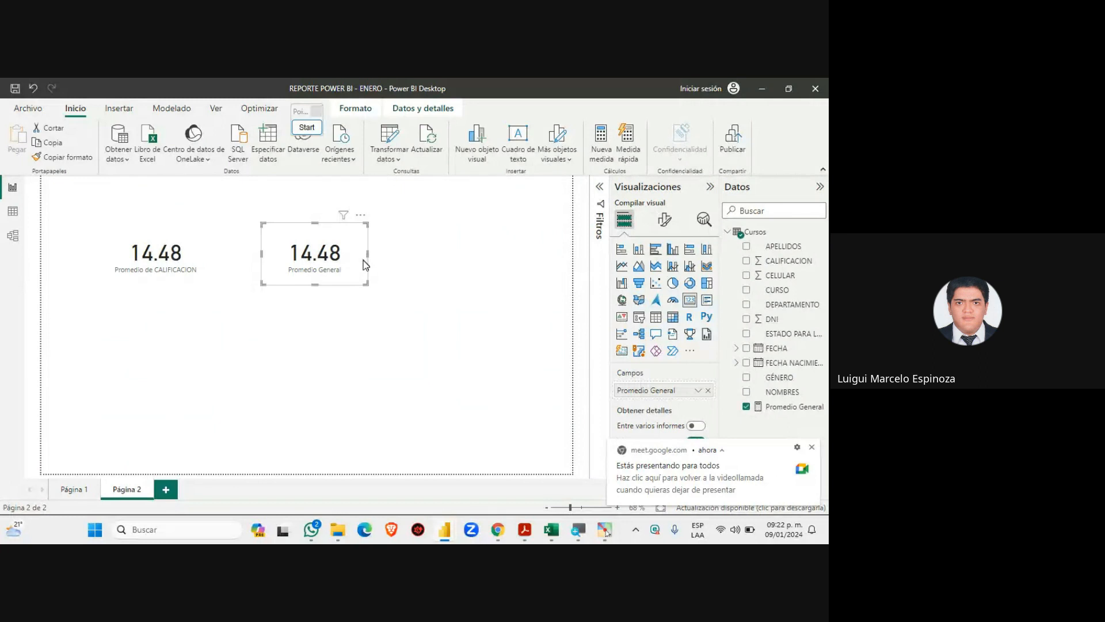
pyautogui.moveTo(343, 260)
pyautogui.mouseDown()
pyautogui.moveTo(420, 251)
pyautogui.moveTo(380, 251)
pyautogui.moveTo(351, 271)
pyautogui.mouseUp()
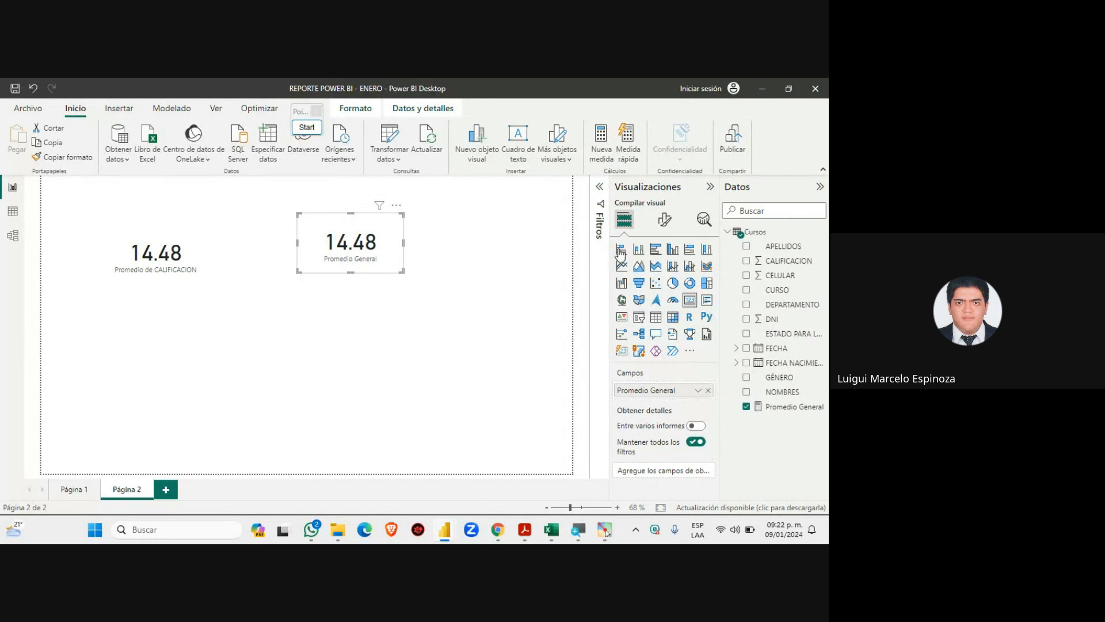
pyautogui.click(394, 295)
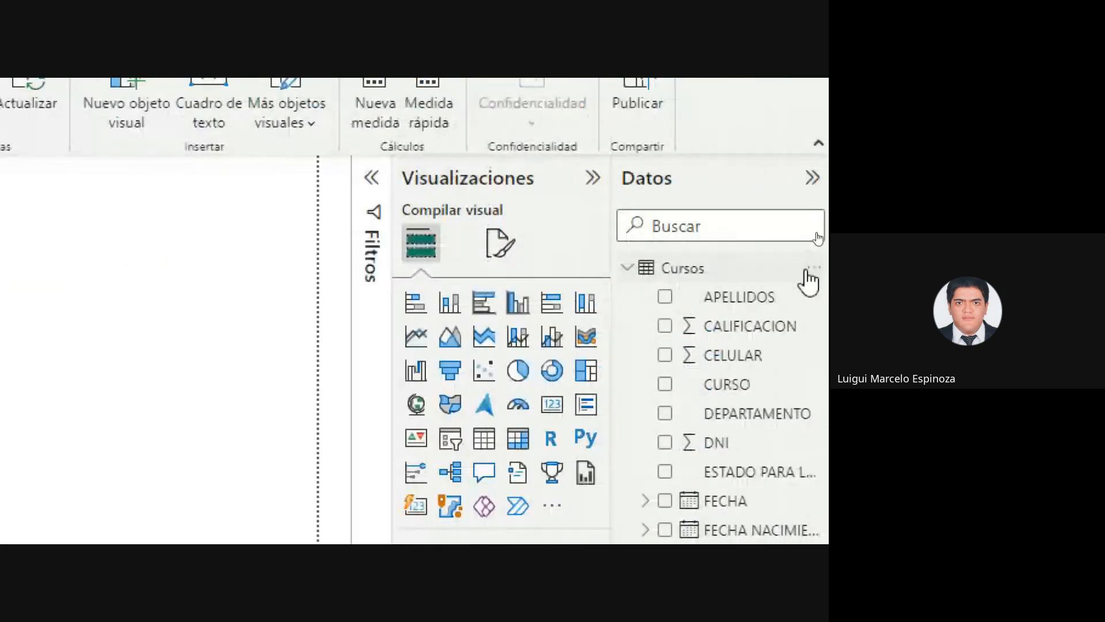
# Create a new Cursos measure named 'Nota Mínima'
pyautogui.click(814, 268)
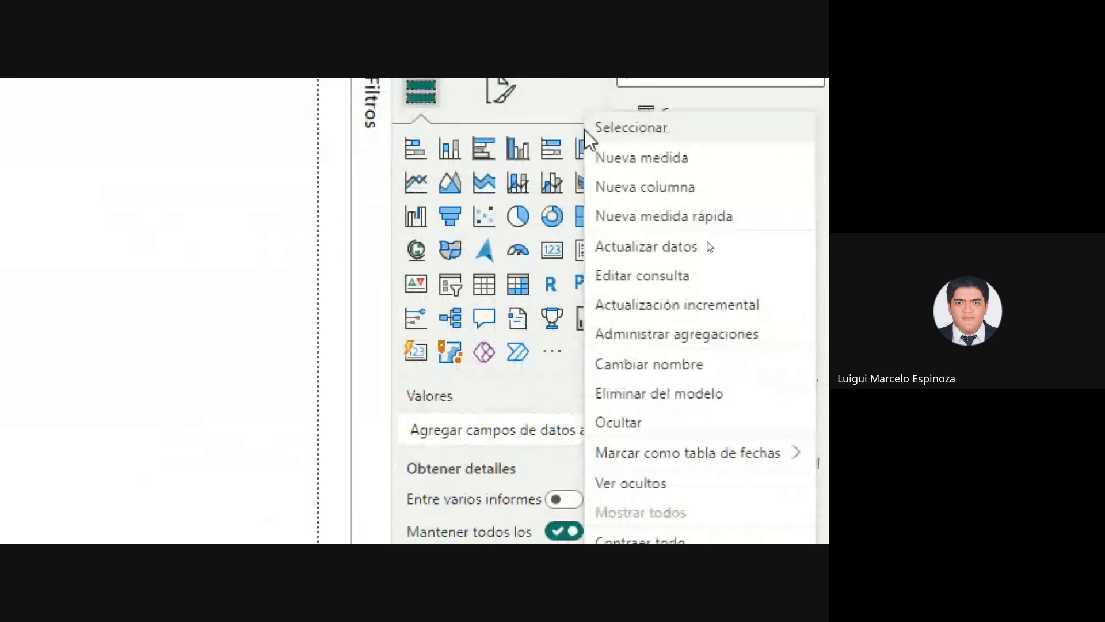
pyautogui.click(628, 155)
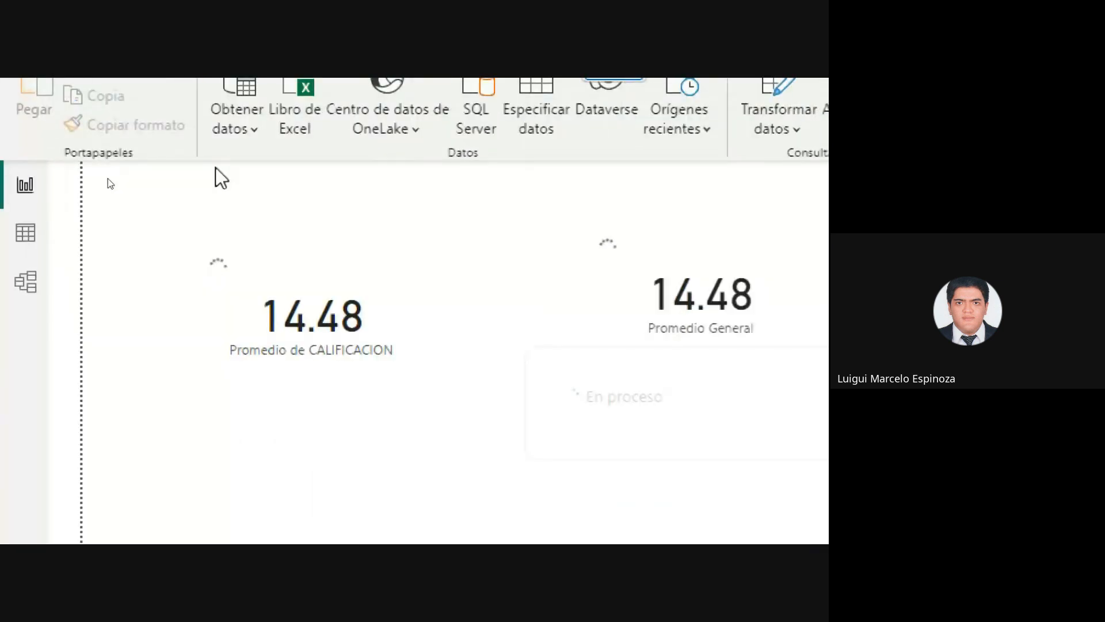
pyautogui.click(221, 233)
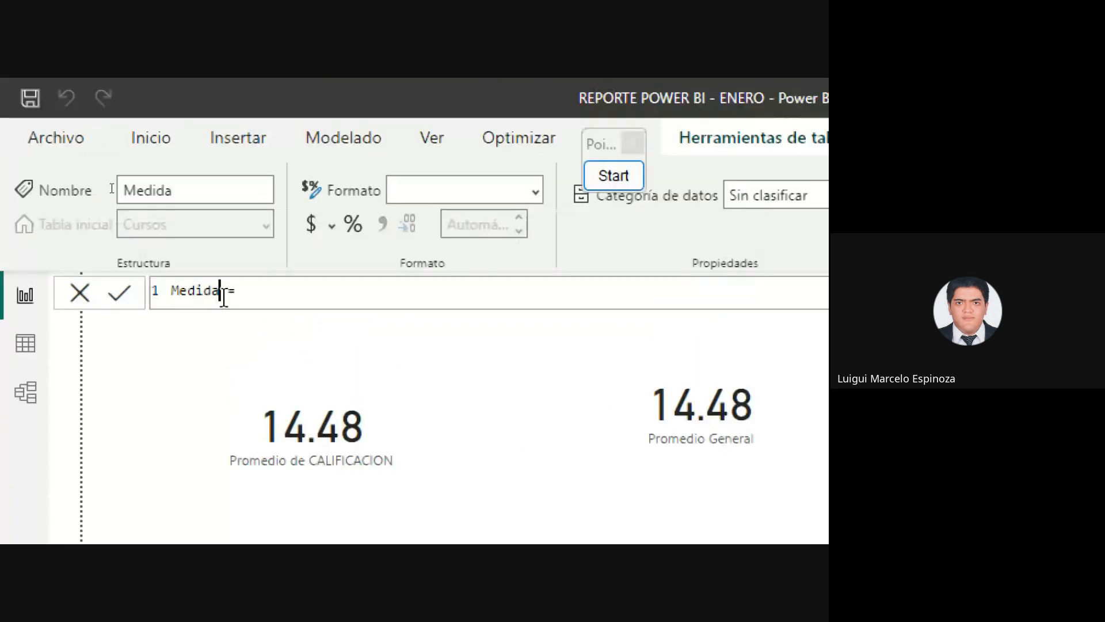
pyautogui.press('BackSpace')
pyautogui.press('BackSpace')
pyautogui.press('BackSpace')
pyautogui.press('BackSpace')
pyautogui.press('BackSpace')
pyautogui.press('BackSpace')
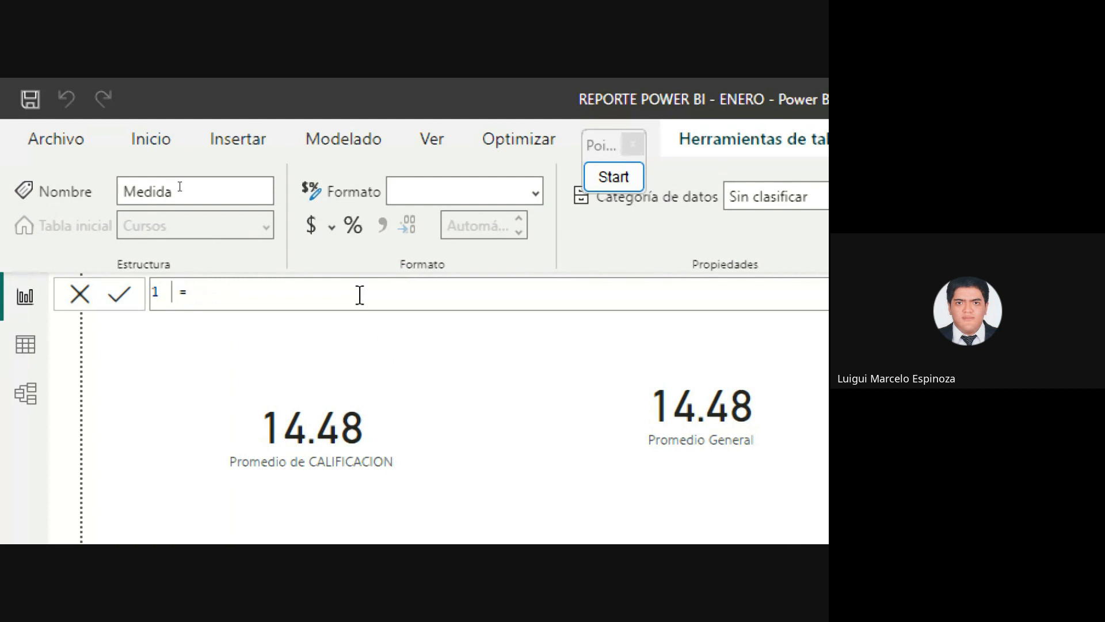
pyautogui.write('Nota ')
pyautogui.write('Mínima')
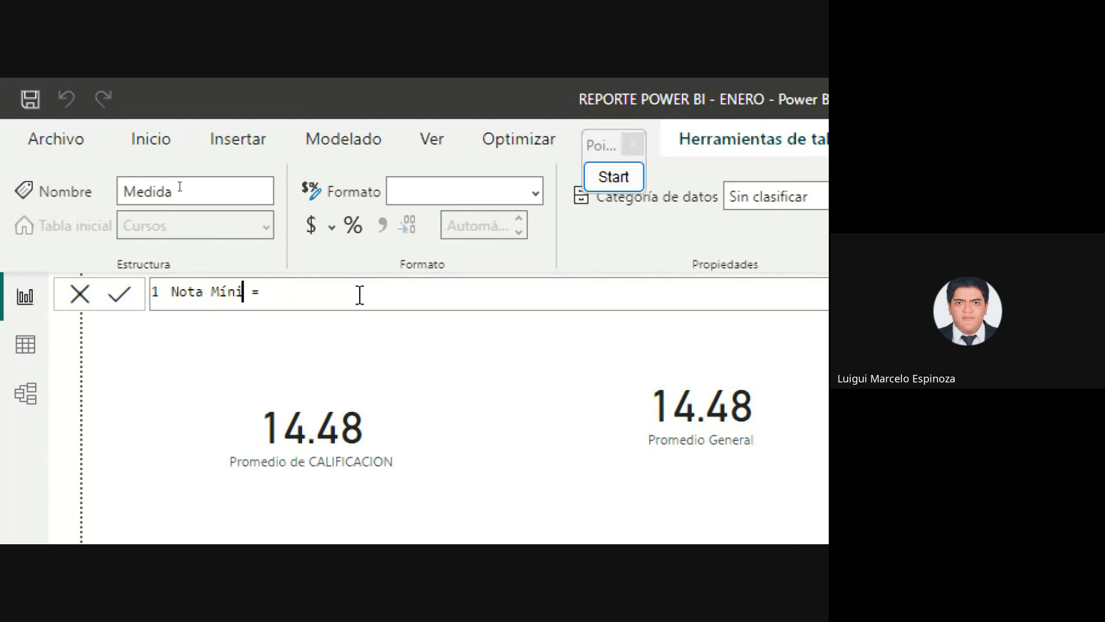
pyautogui.click(360, 295)
# Define Nota Mínima as MIN(Cursos[CALIFICACION]), commit it, and drag it into a visual's values
pyautogui.write('MIN(')
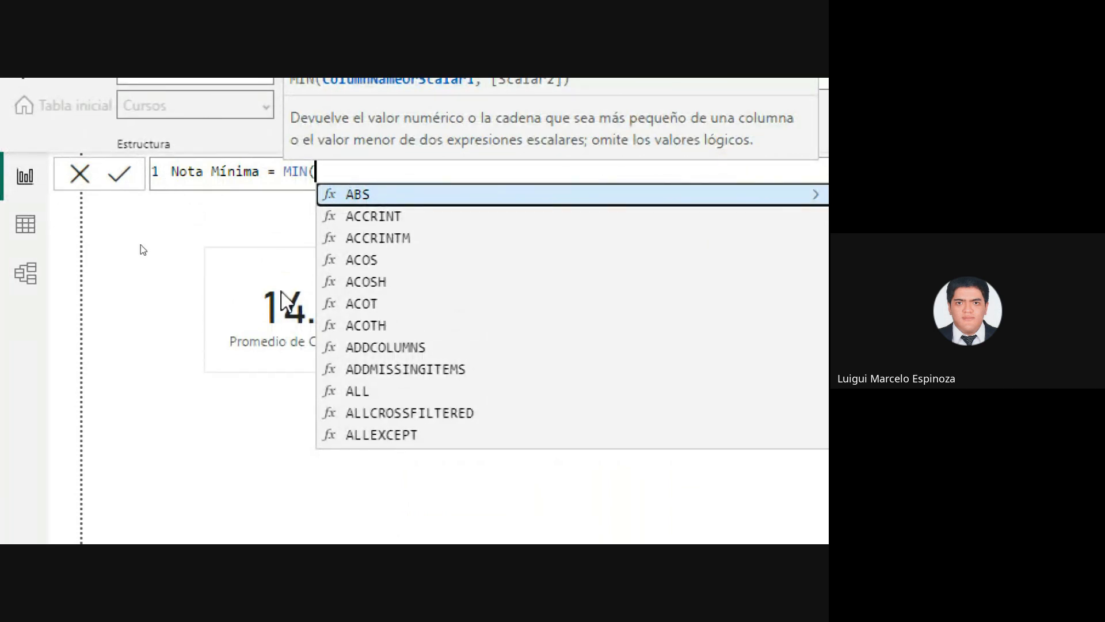
pyautogui.write('CURSOS')
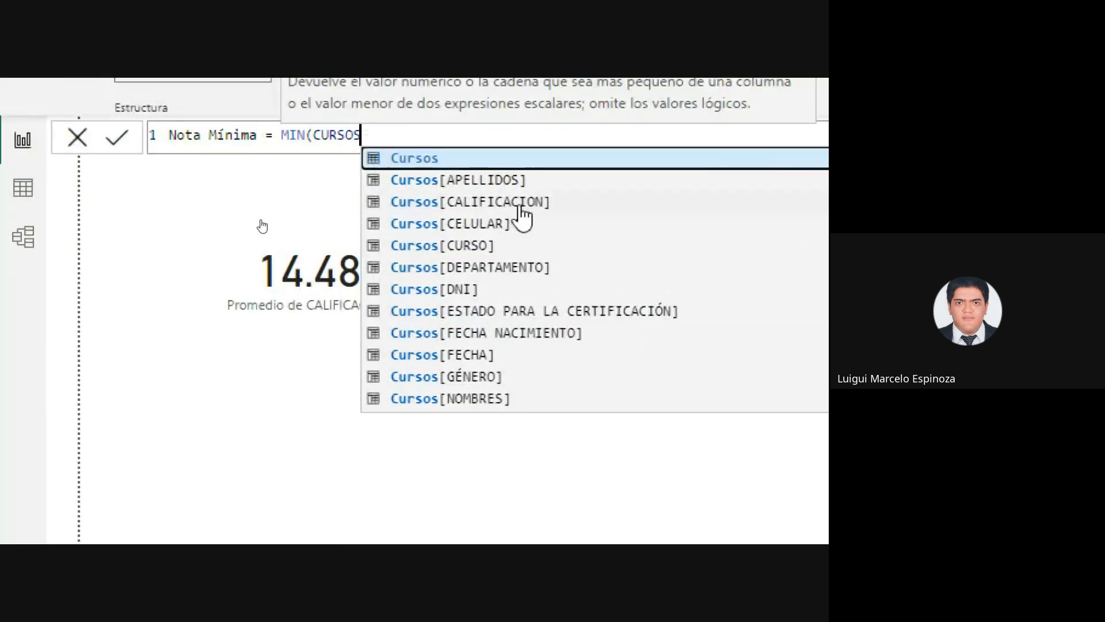
pyautogui.click(516, 343)
pyautogui.write(')')
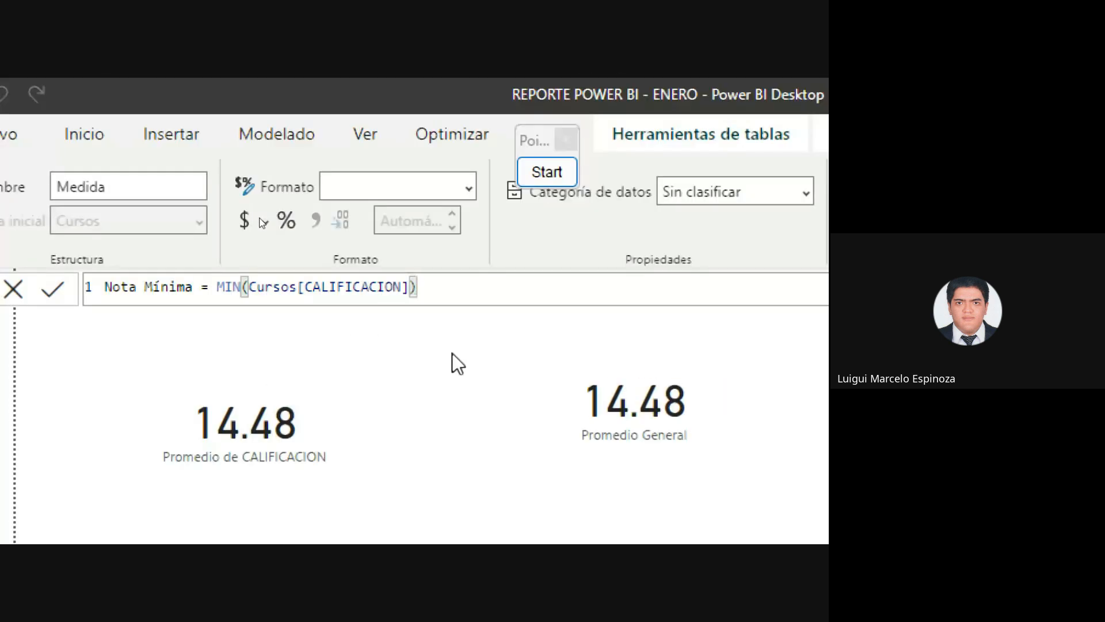
pyautogui.press('Return')
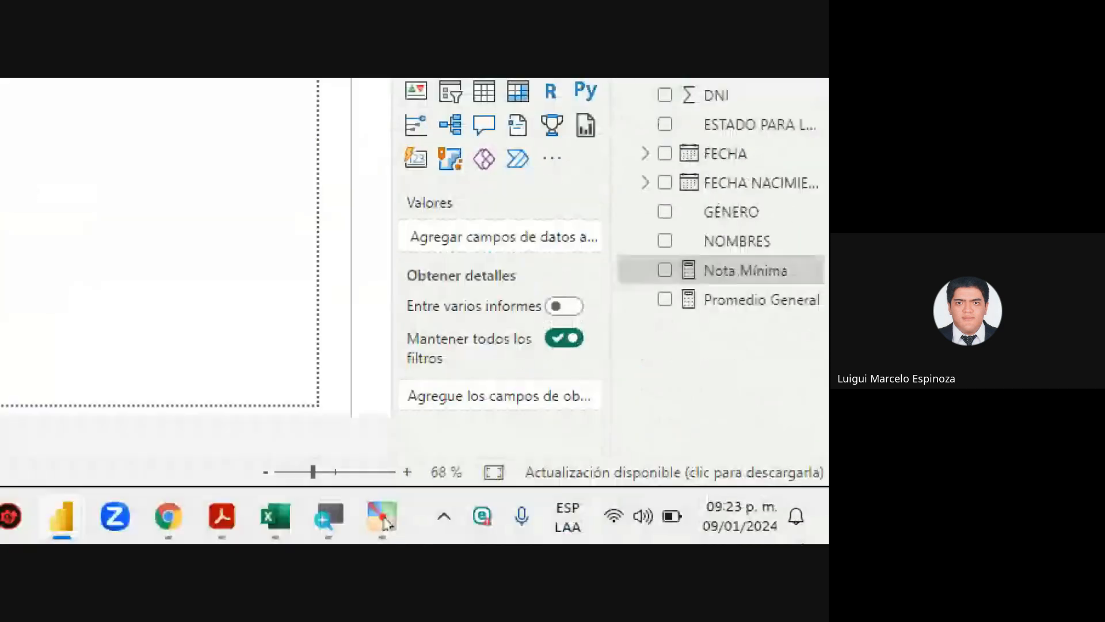
pyautogui.moveTo(696, 276); pyautogui.dragTo(583, 205)
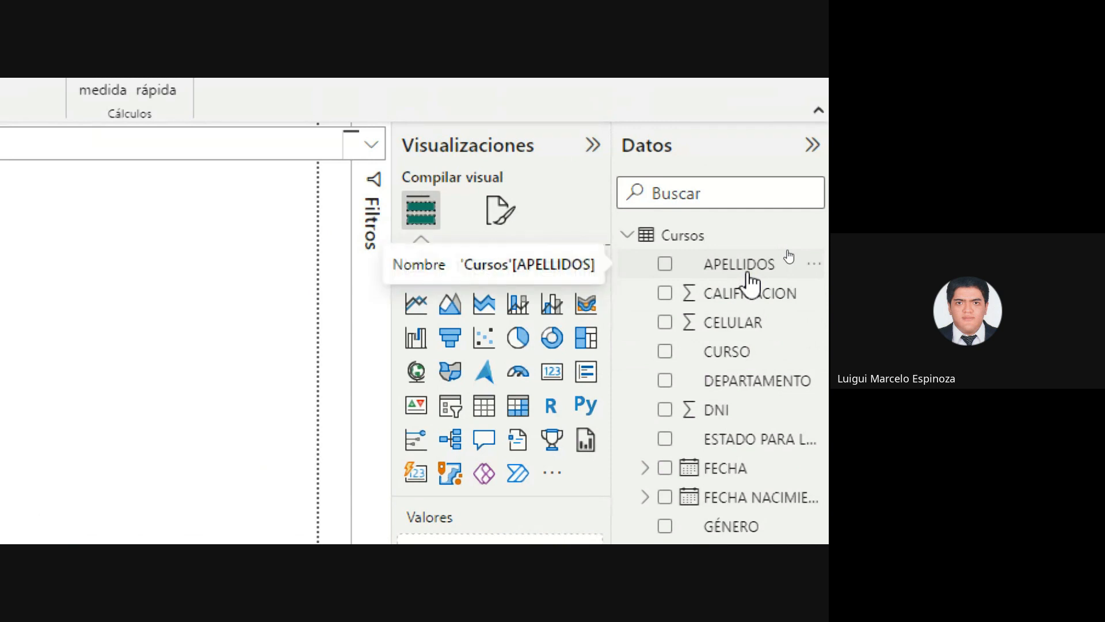
# Create another Cursos measure named 'Nota máxima'
pyautogui.click(815, 236)
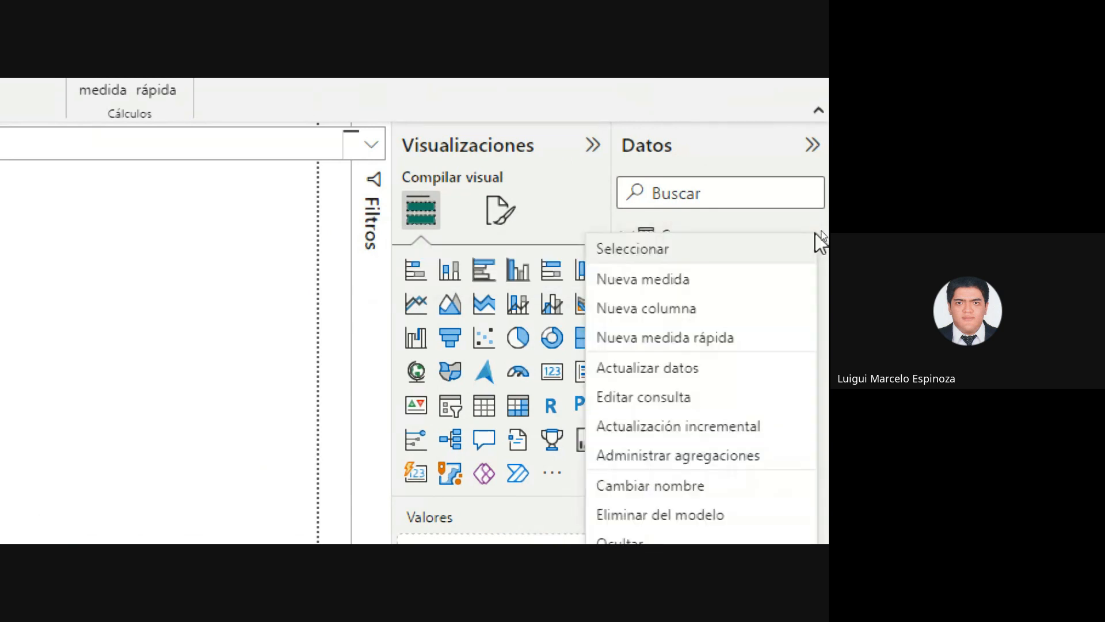
pyautogui.click(637, 285)
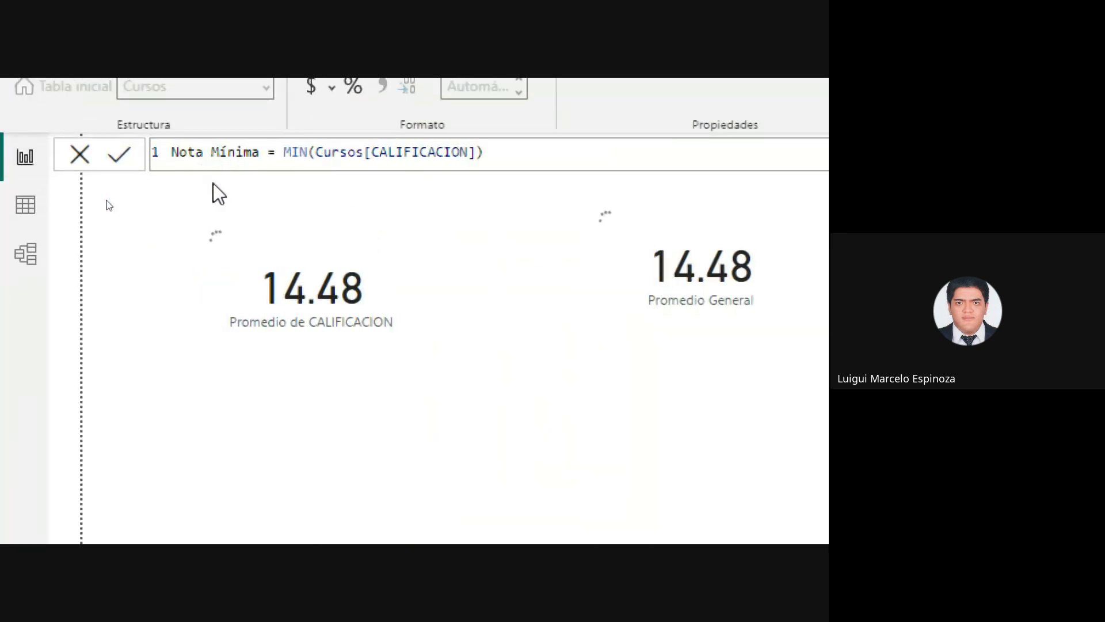
pyautogui.click(219, 242)
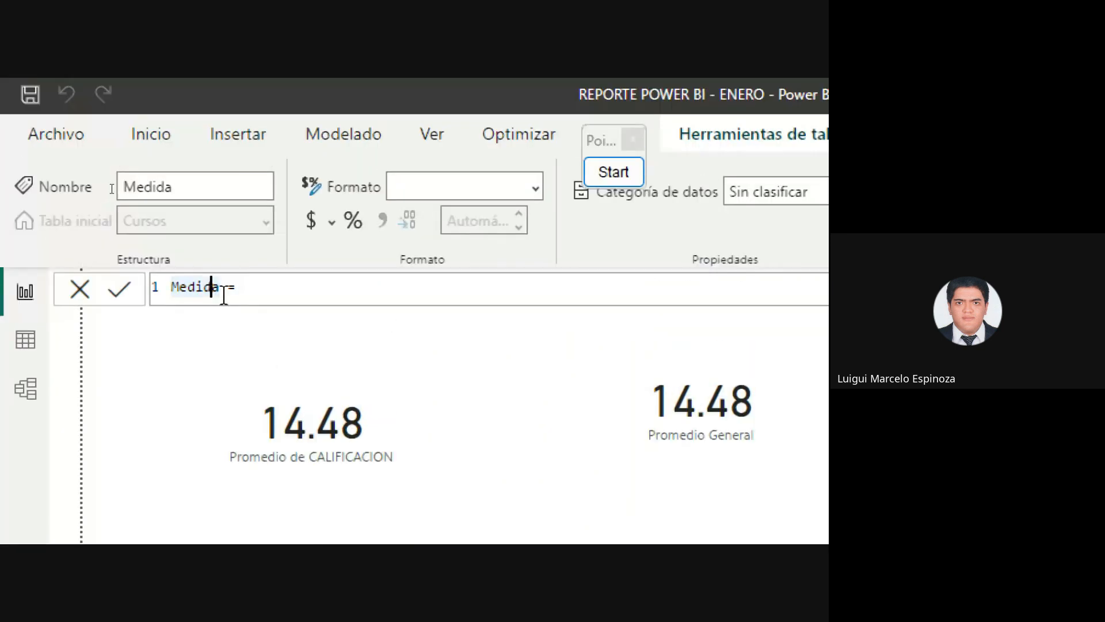
pyautogui.press('BackSpace')
pyautogui.press('BackSpace')
pyautogui.press('BackSpace')
pyautogui.press('BackSpace')
pyautogui.press('BackSpace')
pyautogui.press('BackSpace')
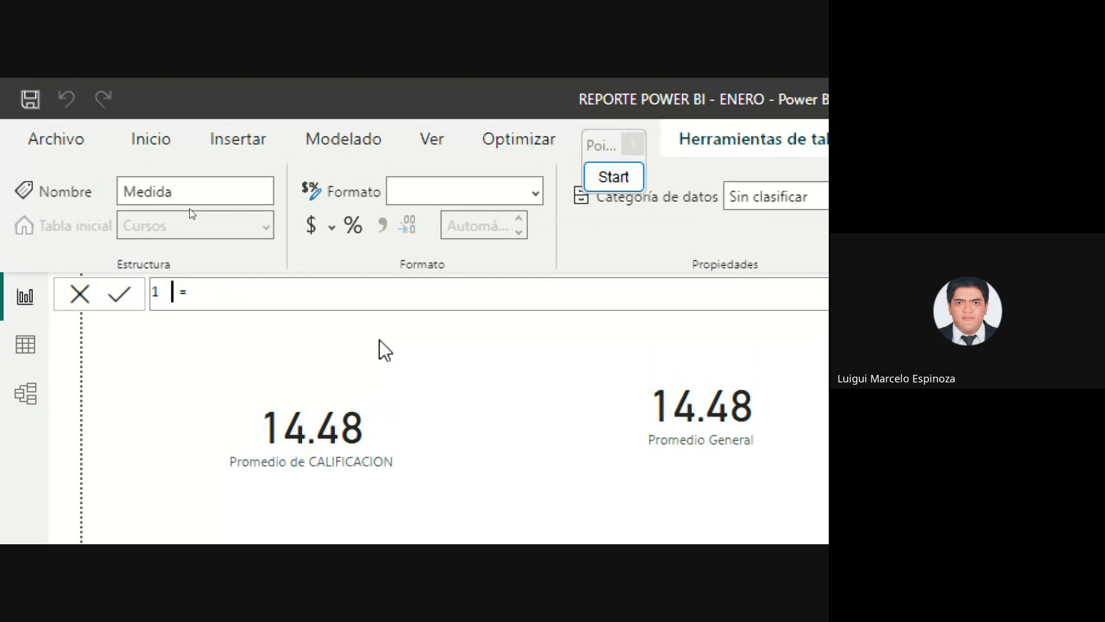
pyautogui.write('nota')
pyautogui.press('BackSpace')
pyautogui.press('BackSpace')
pyautogui.press('BackSpace')
pyautogui.press('BackSpace')
pyautogui.write('Nota ma´zi')
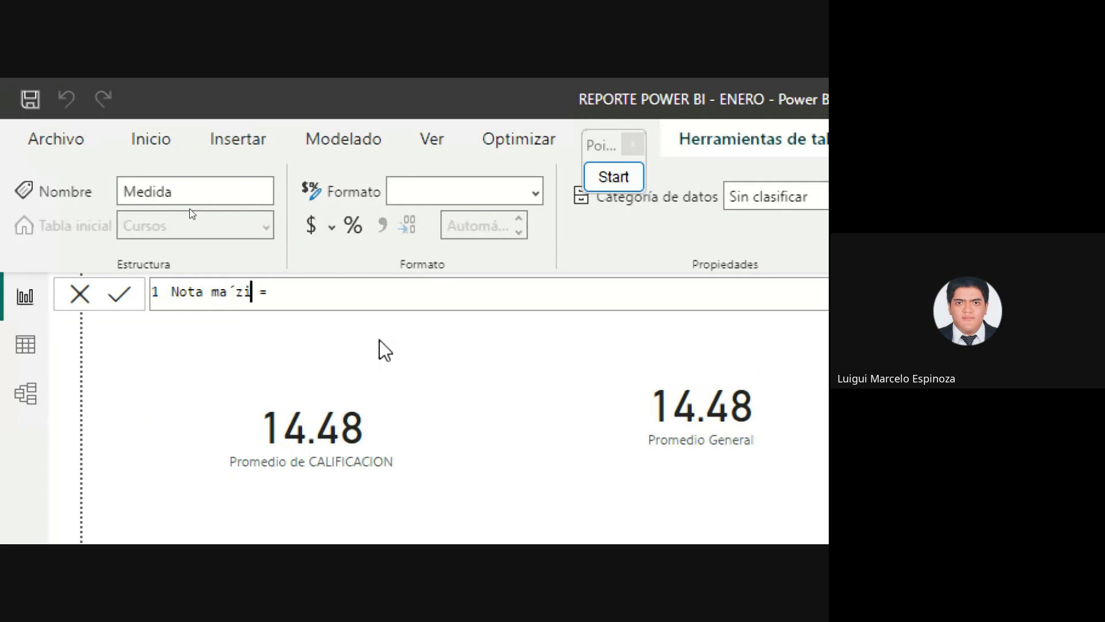
pyautogui.press('BackSpace')
pyautogui.press('BackSpace')
pyautogui.press('BackSpace')
pyautogui.press('BackSpace')
pyautogui.write('áxima')
pyautogui.click(412, 299)
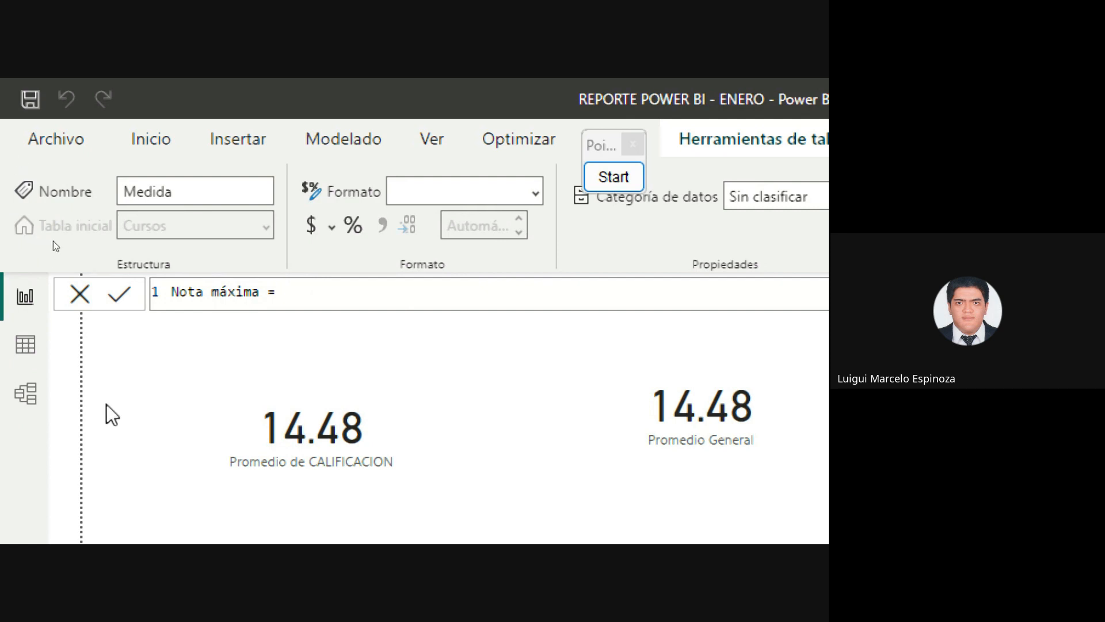
# Define Nota máxima as MAX(Cursos[CALIFICACION]) and commit the formula
pyautogui.write('MAX(')
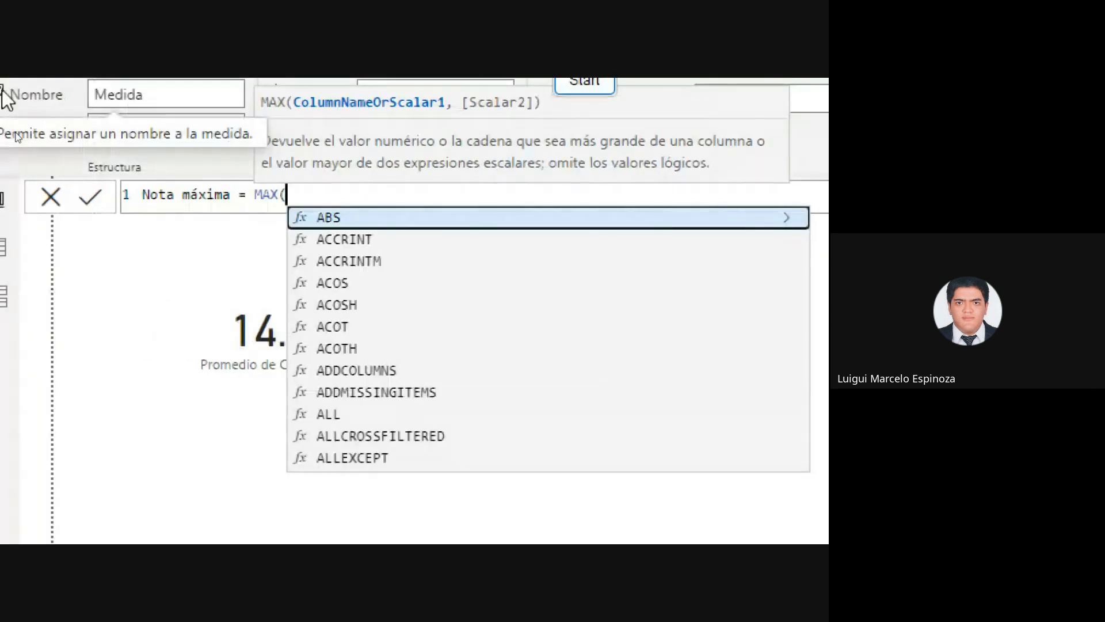
pyautogui.write('CURSO')
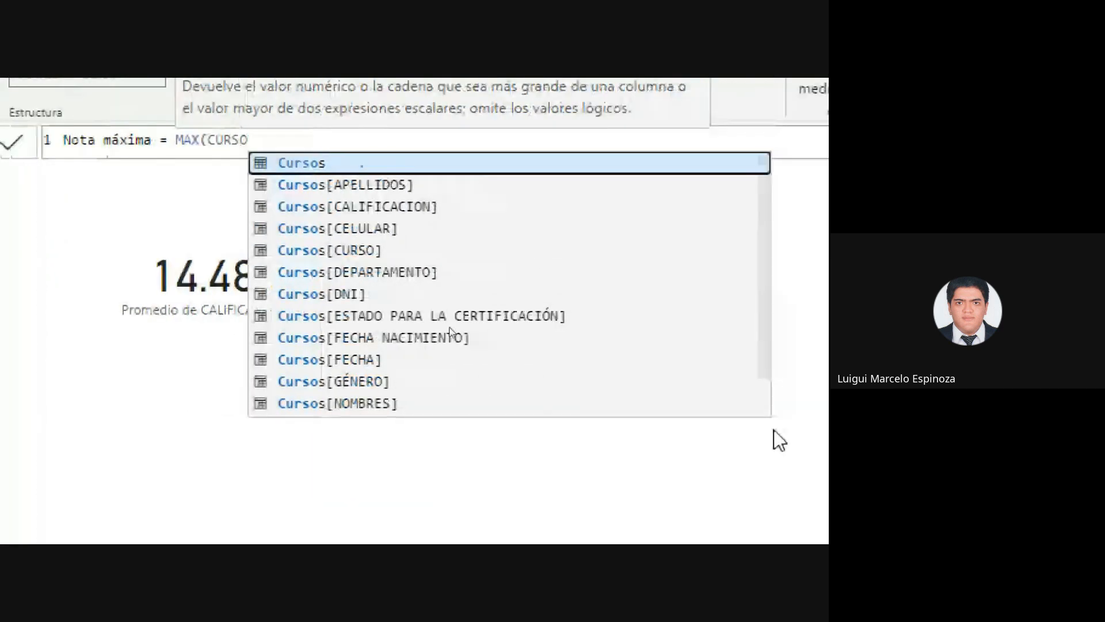
pyautogui.click(502, 206)
pyautogui.write(')')
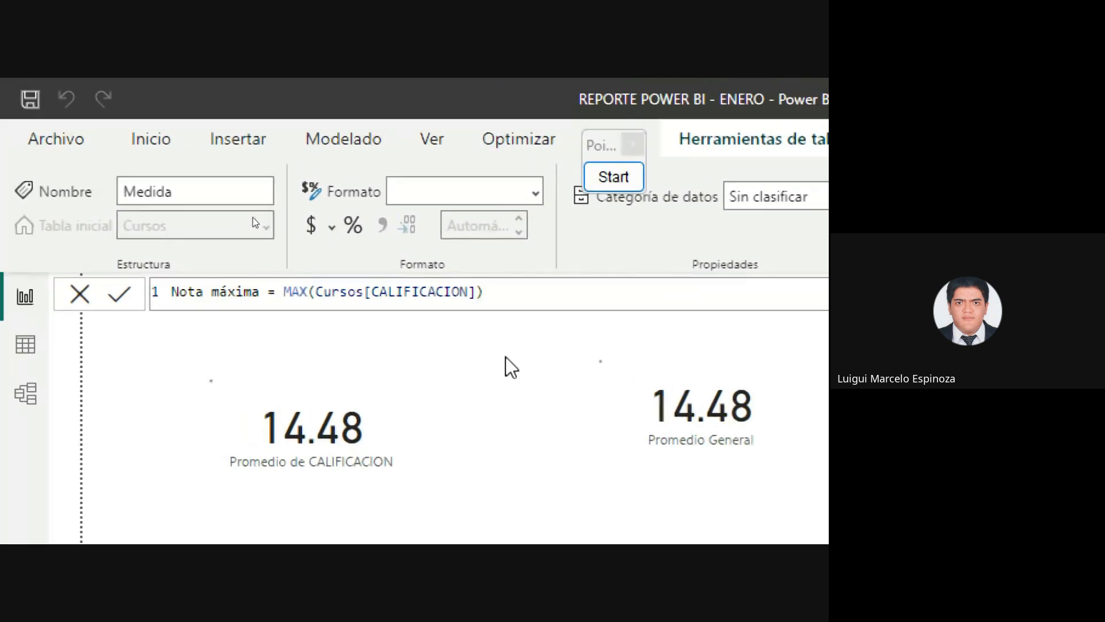
pyautogui.press('Return')
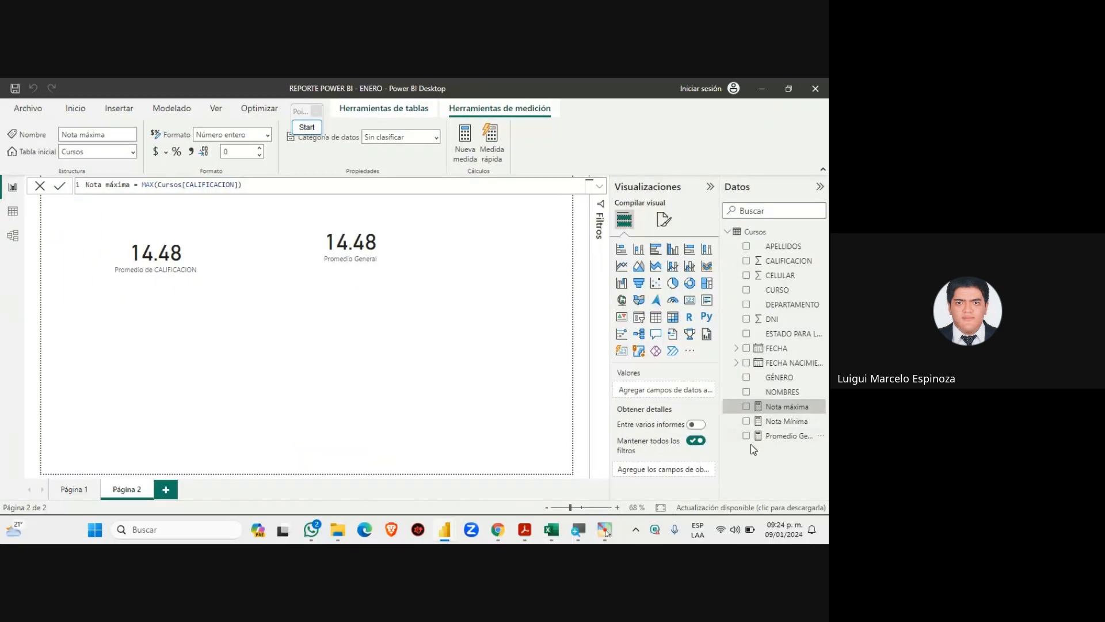
pyautogui.moveTo(498, 530)
pyautogui.click(451, 477)
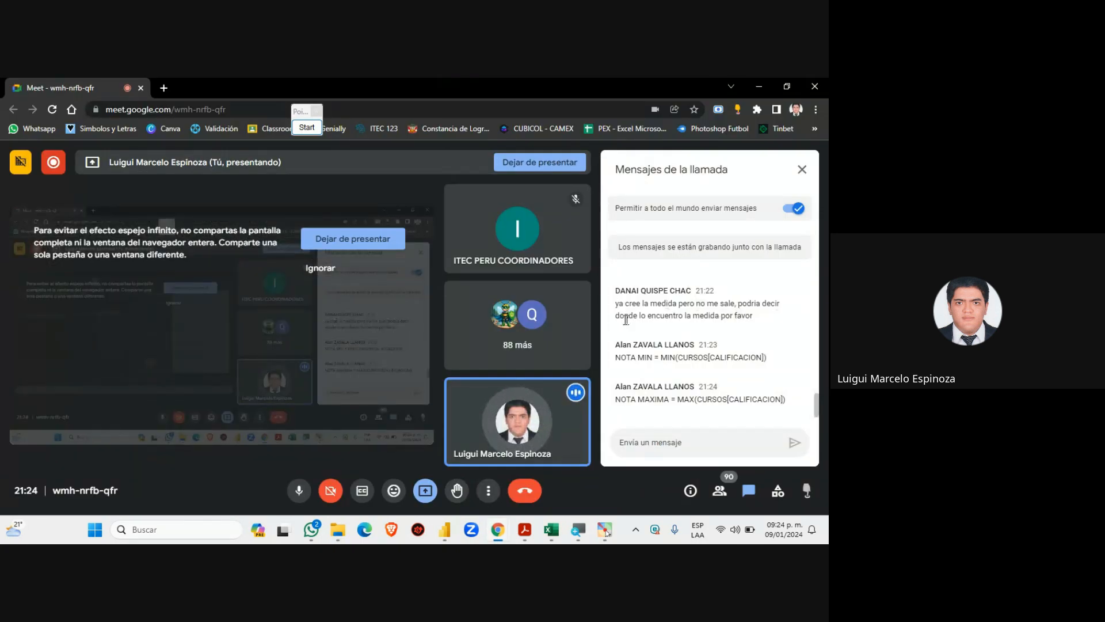
pyautogui.scroll(1, 691, 363)
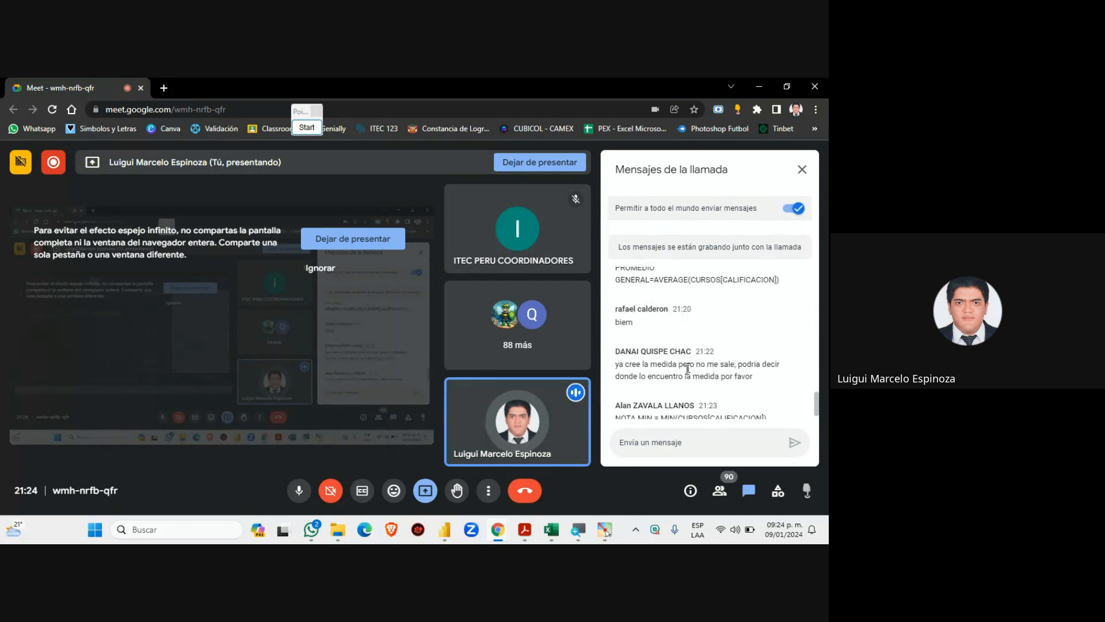
pyautogui.scroll(-1, 688, 369)
pyautogui.click(445, 529)
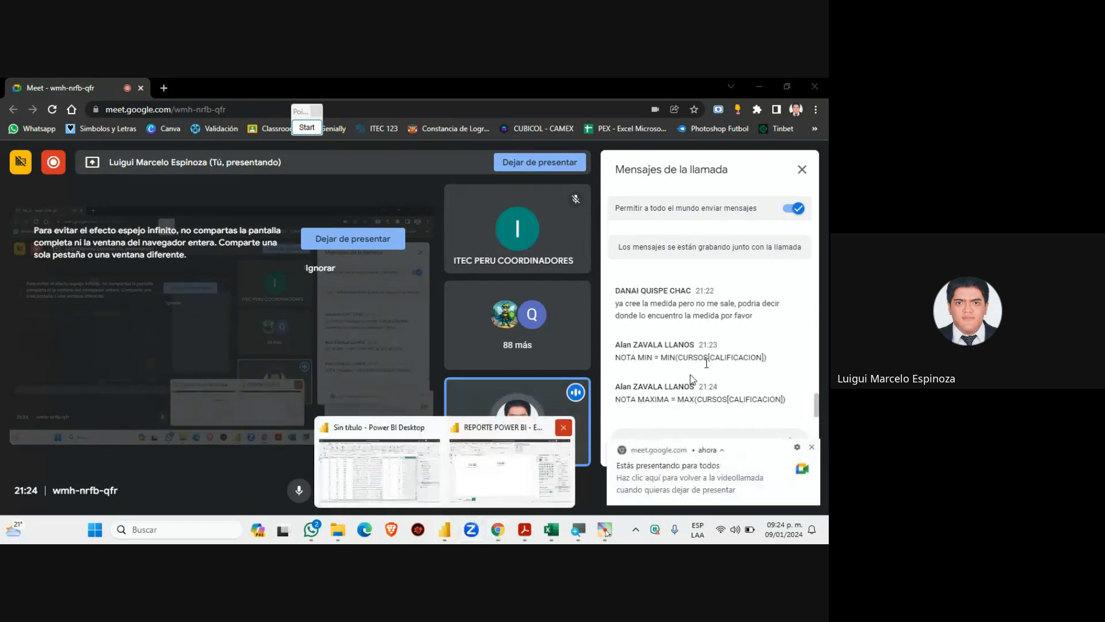
pyautogui.click(534, 453)
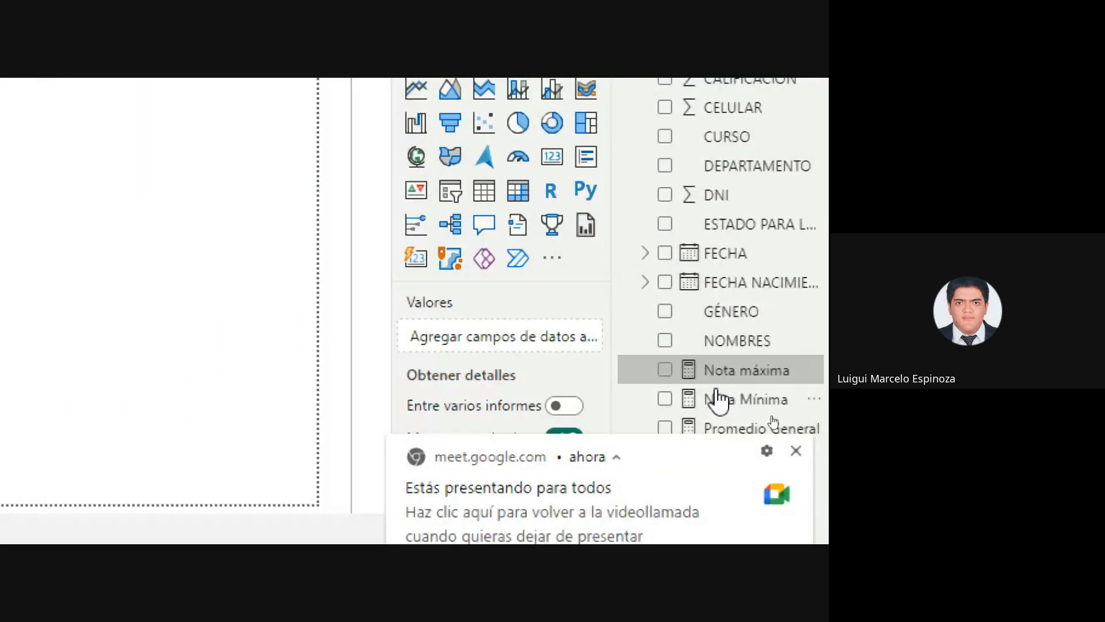
# Add two empty card visuals to Página 2, placing the second below the first
pyautogui.click(796, 479)
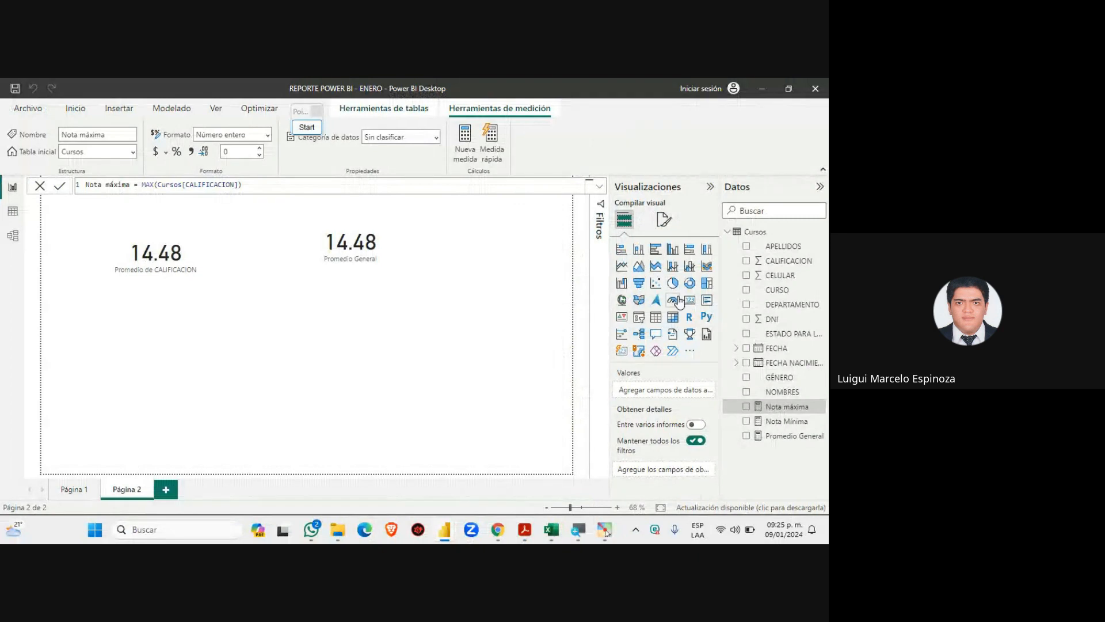
pyautogui.click(690, 303)
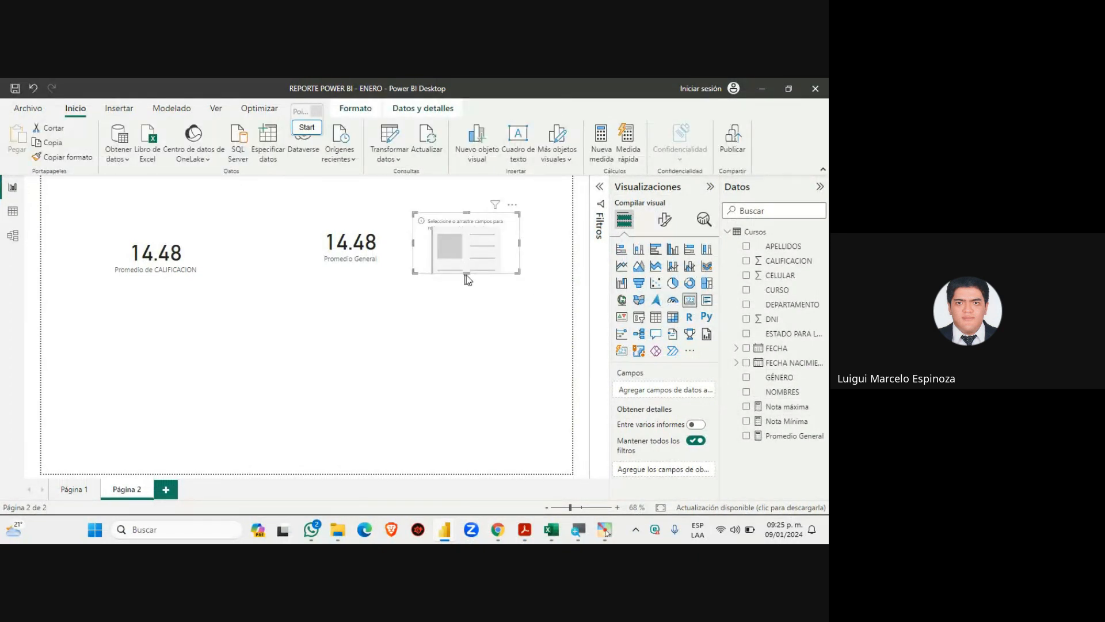
pyautogui.click(522, 318)
pyautogui.click(691, 305)
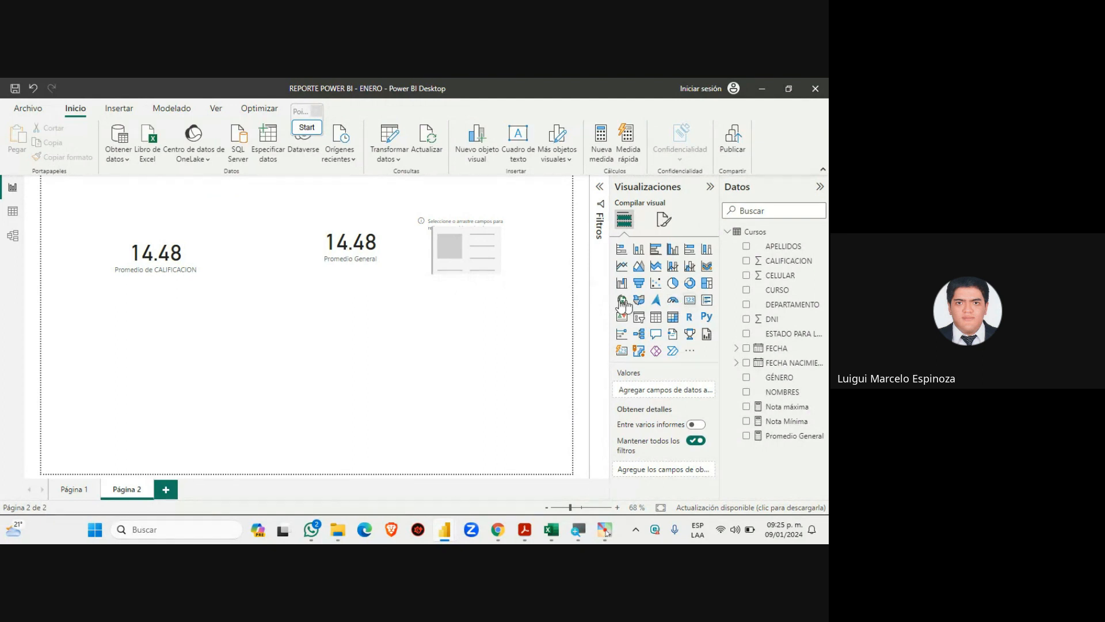
pyautogui.moveTo(157, 346); pyautogui.dragTo(496, 332)
# Show Nota Mínima (10) in the upper card and Nota máxima (19) in the lower, aligned
pyautogui.click(504, 260)
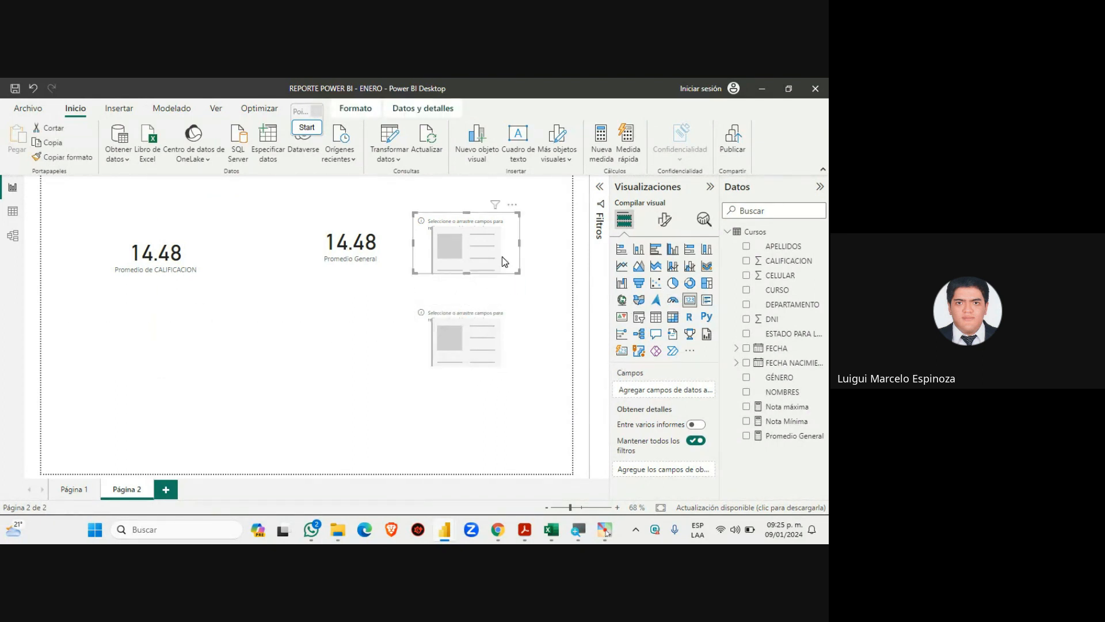
pyautogui.click(746, 422)
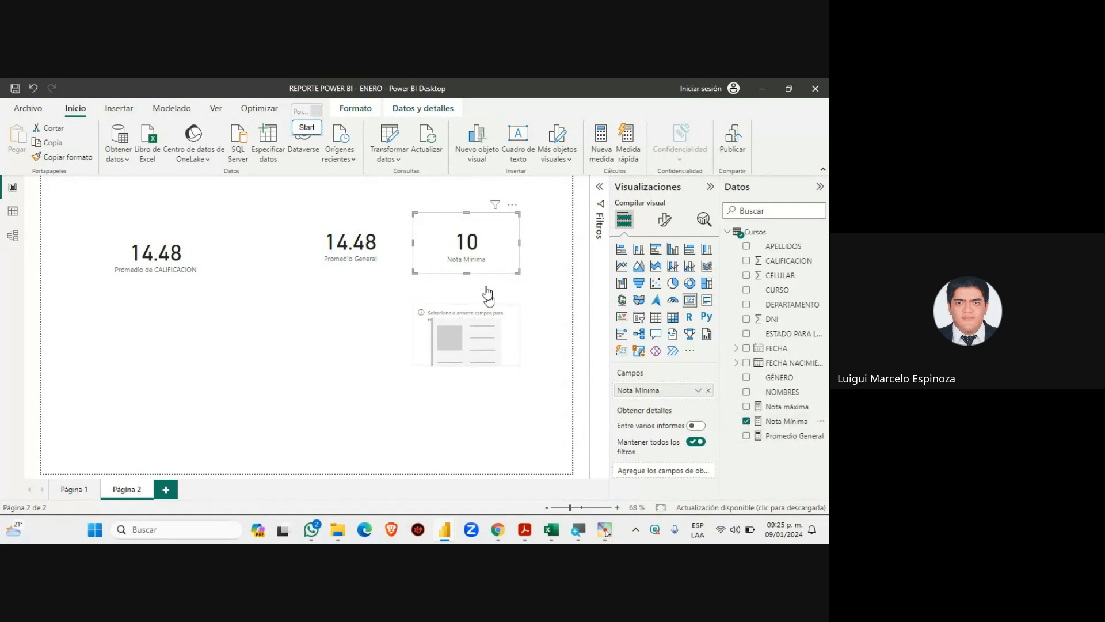
pyautogui.click(479, 358)
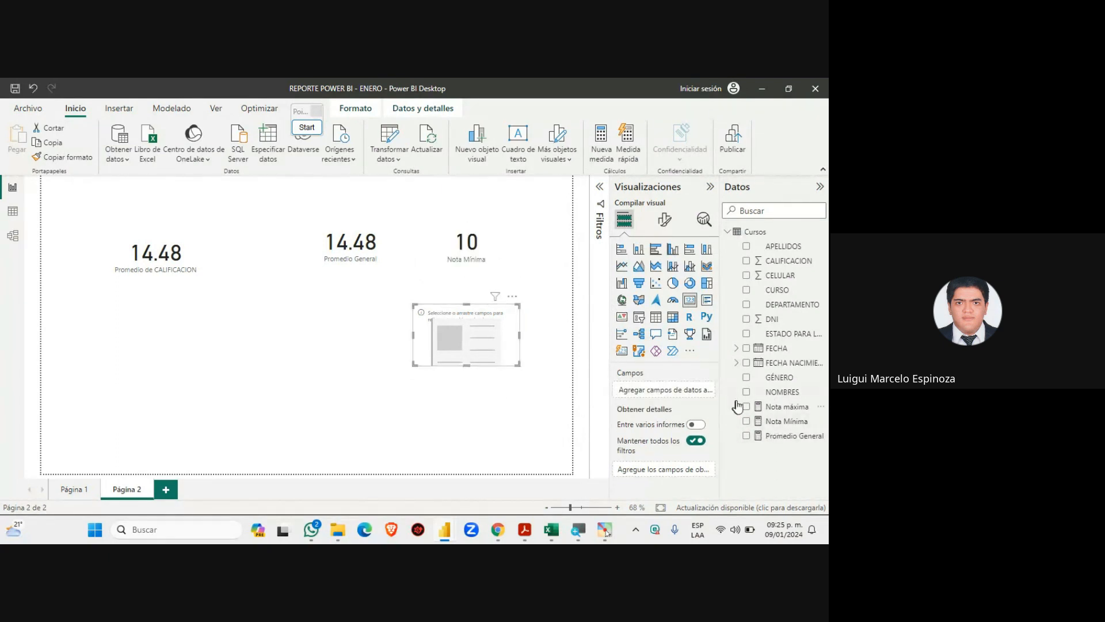
pyautogui.click(746, 406)
pyautogui.moveTo(464, 362); pyautogui.dragTo(464, 343)
pyautogui.click(475, 400)
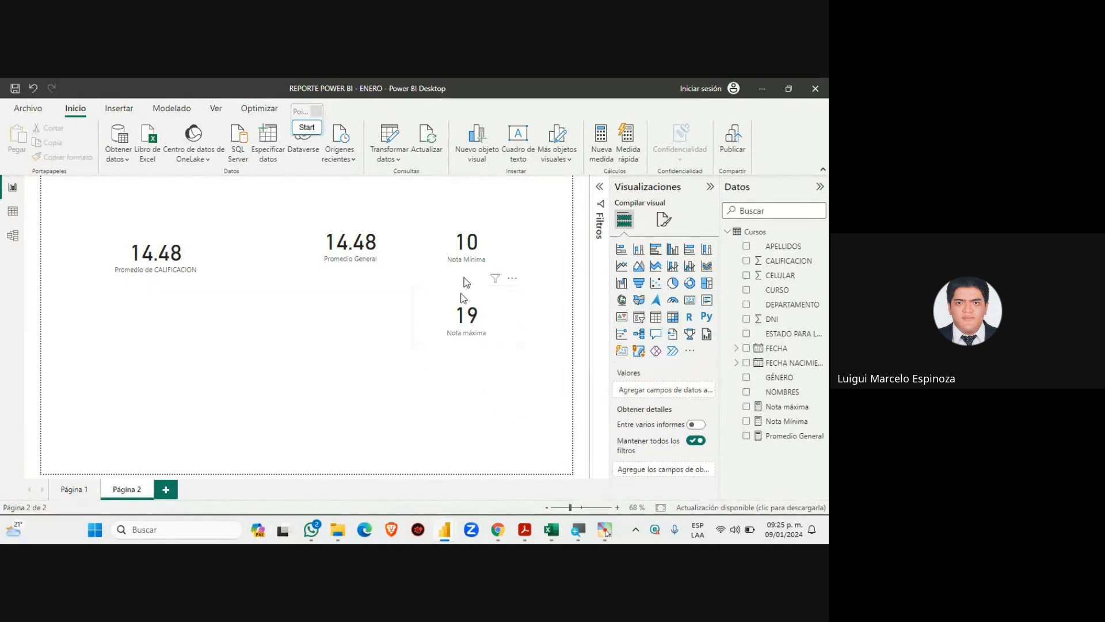
pyautogui.click(80, 491)
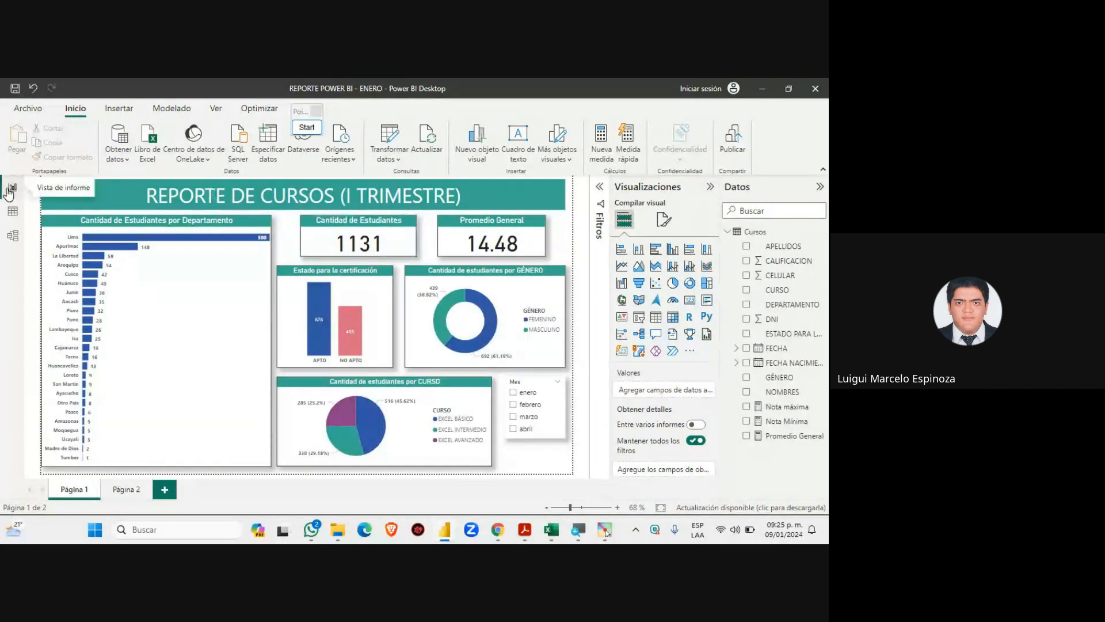
pyautogui.click(13, 212)
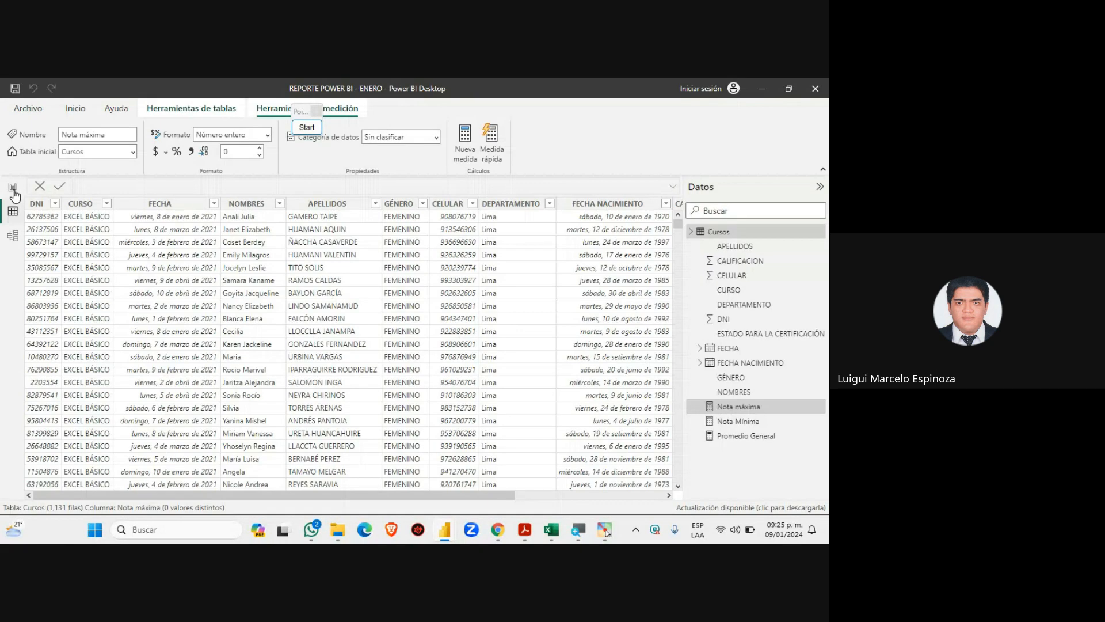
pyautogui.click(13, 190)
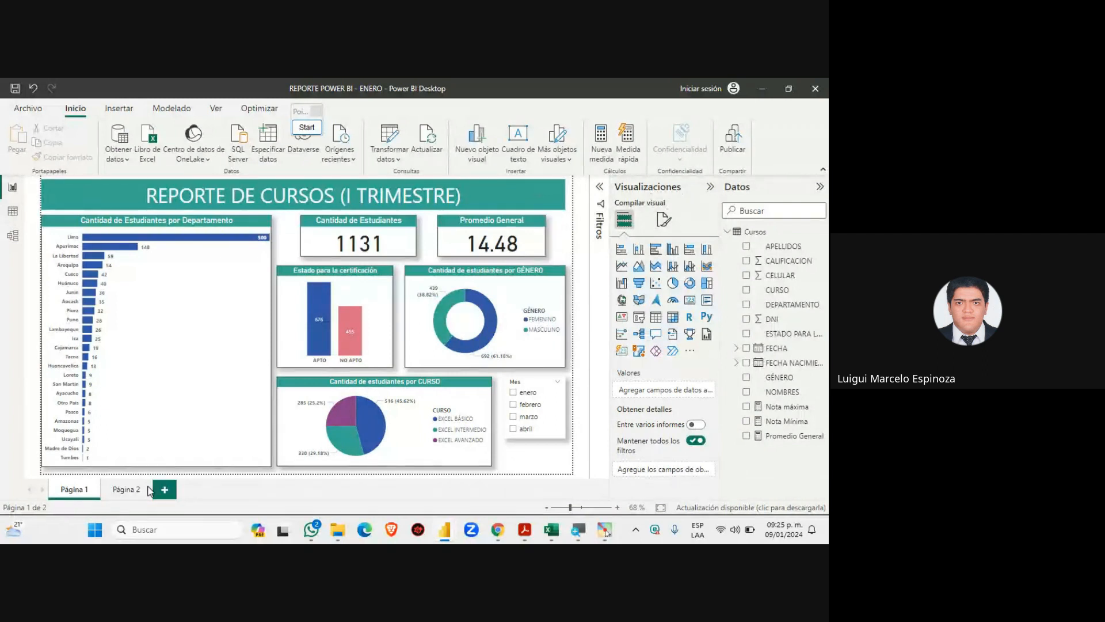
pyautogui.click(127, 494)
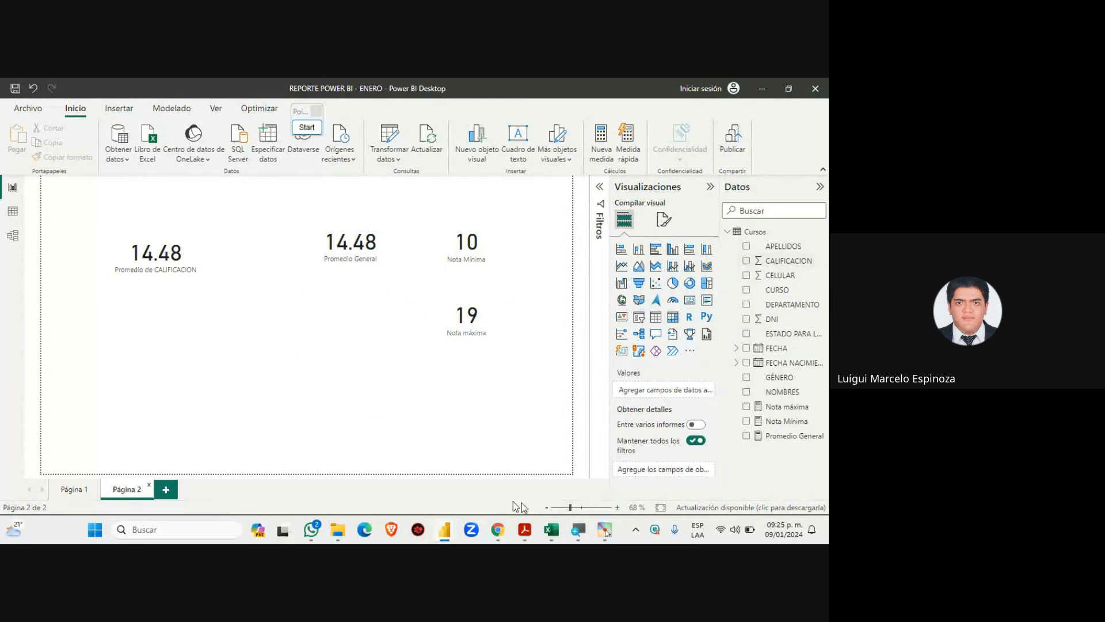
pyautogui.click(497, 529)
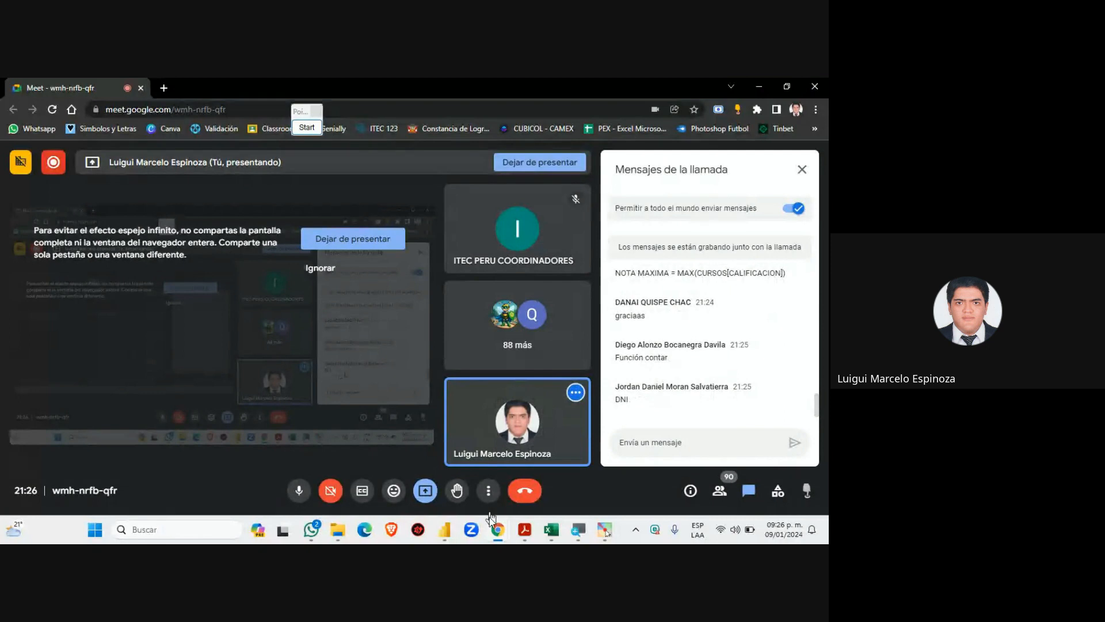
pyautogui.click(525, 530)
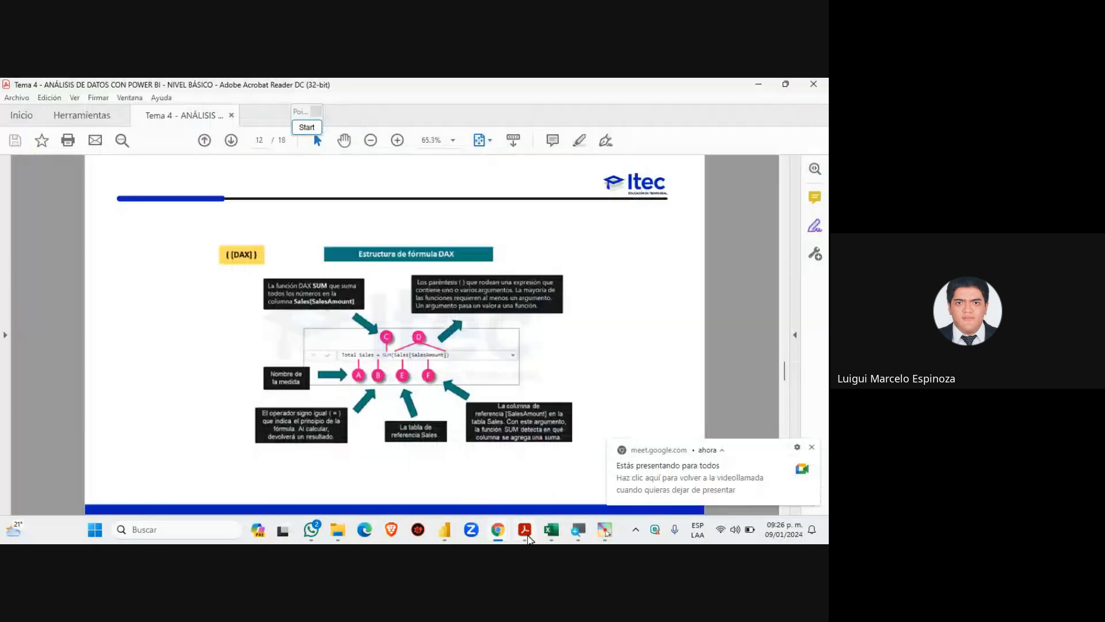
pyautogui.click(499, 480)
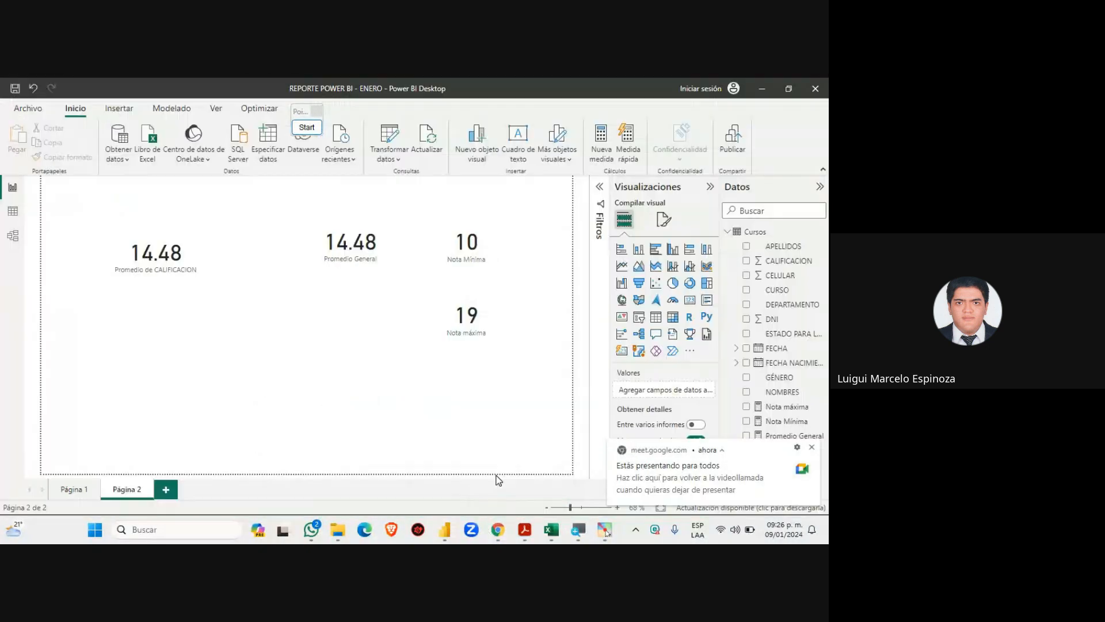
# Dismiss the Meet notification and start a new blank measure in the Cursos table
pyautogui.click(812, 448)
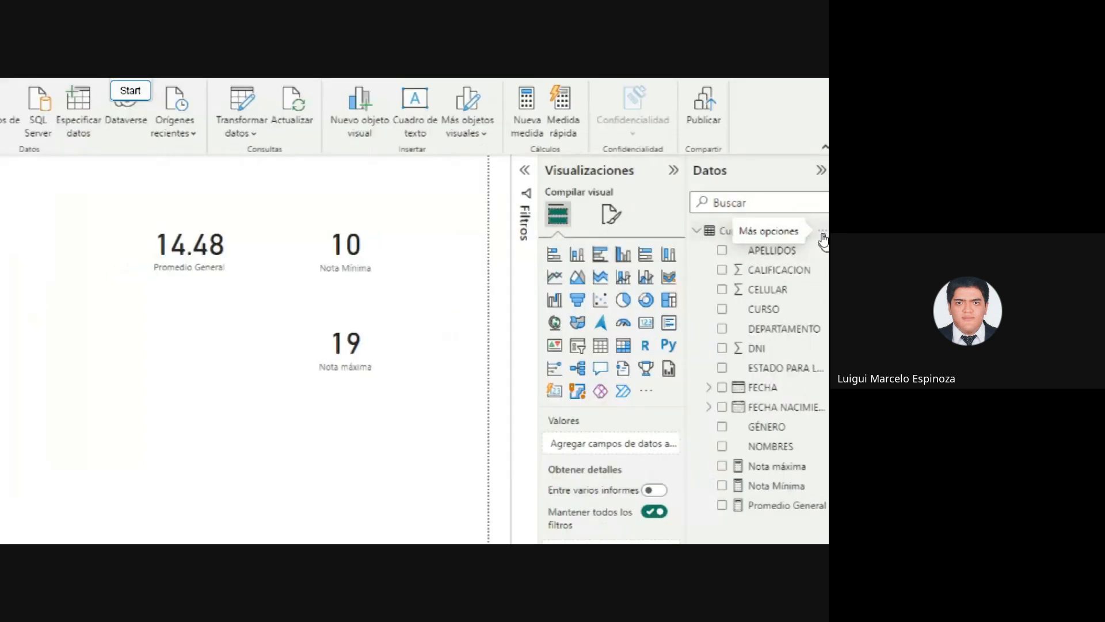
pyautogui.click(816, 230)
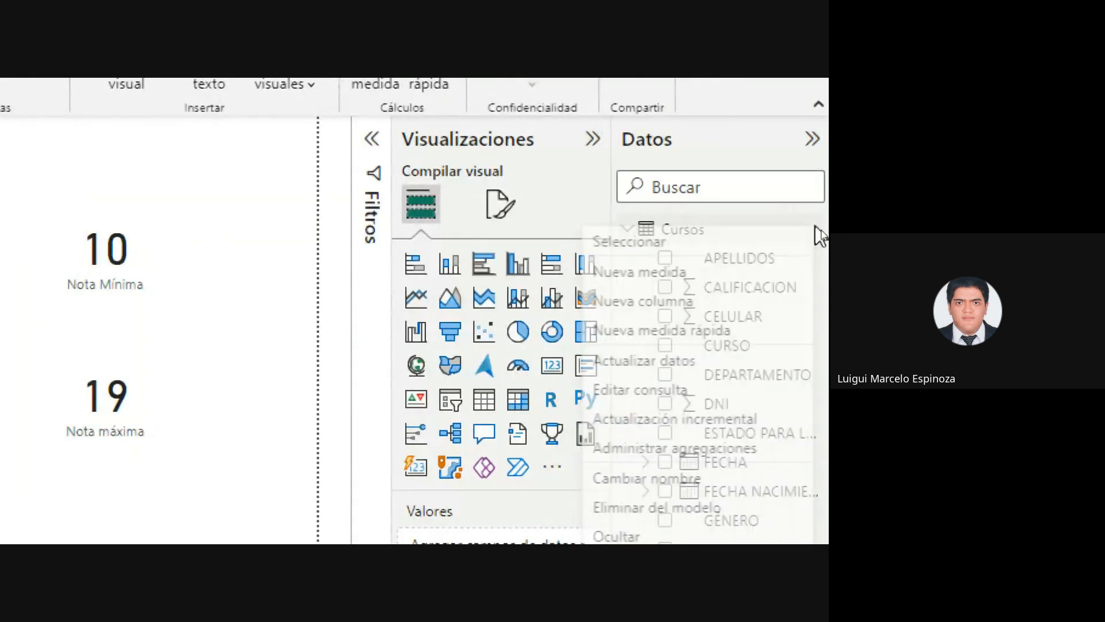
pyautogui.click(637, 246)
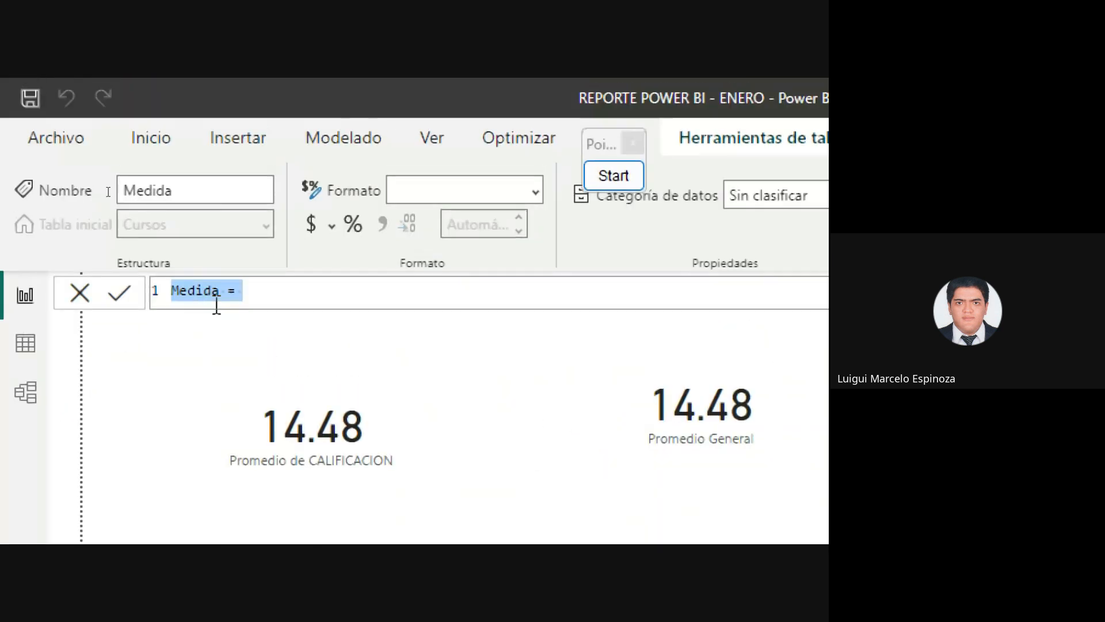
# Rename the new measure from Medida to 'Cantidad de Estudiantes'
pyautogui.click(220, 285)
pyautogui.press('BackSpace')
pyautogui.press('BackSpace')
pyautogui.press('BackSpace')
pyautogui.press('BackSpace')
pyautogui.press('BackSpace')
pyautogui.press('BackSpace')
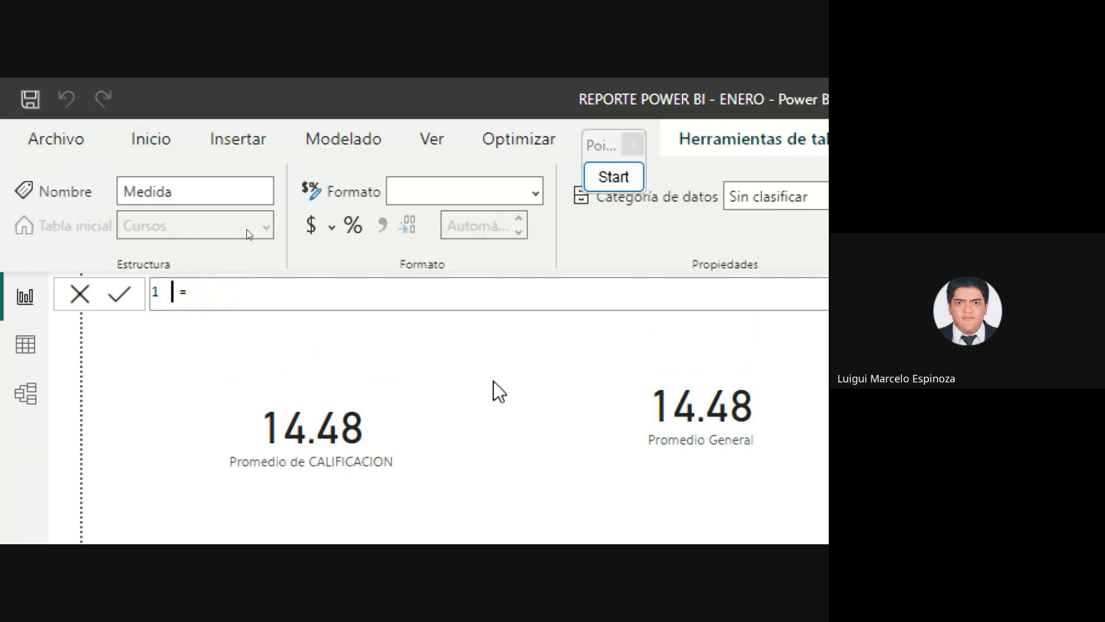
pyautogui.write('cANT')
pyautogui.press('BackSpace')
pyautogui.press('BackSpace')
pyautogui.press('BackSpace')
pyautogui.press('BackSpace')
pyautogui.write('Cantidad e  ')
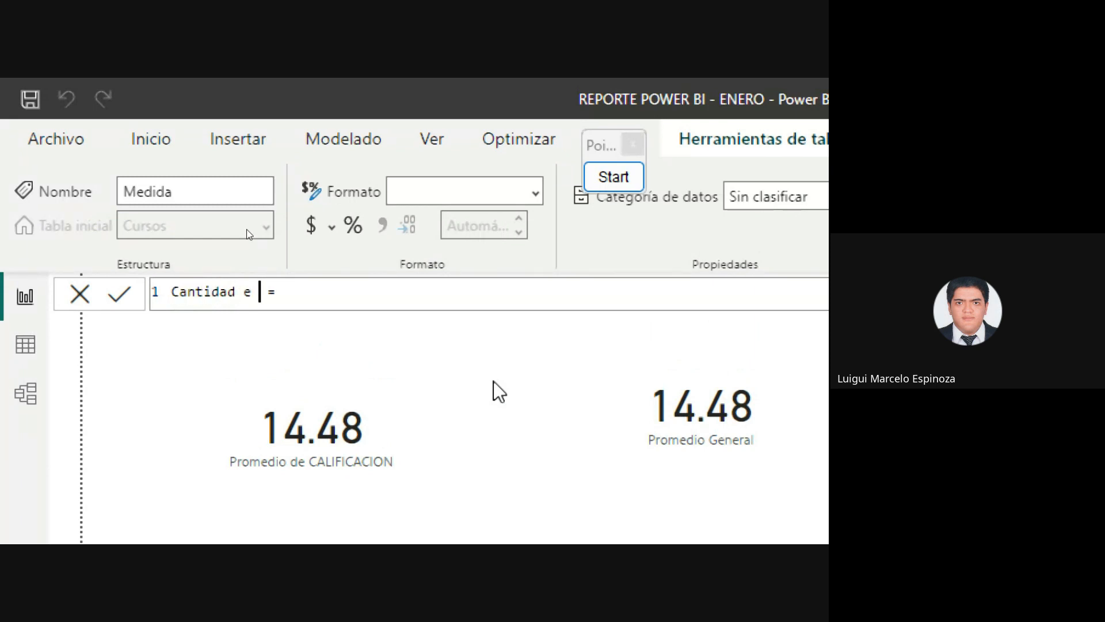
pyautogui.write('e Estui')
pyautogui.press('BackSpace')
pyautogui.write('diantes')
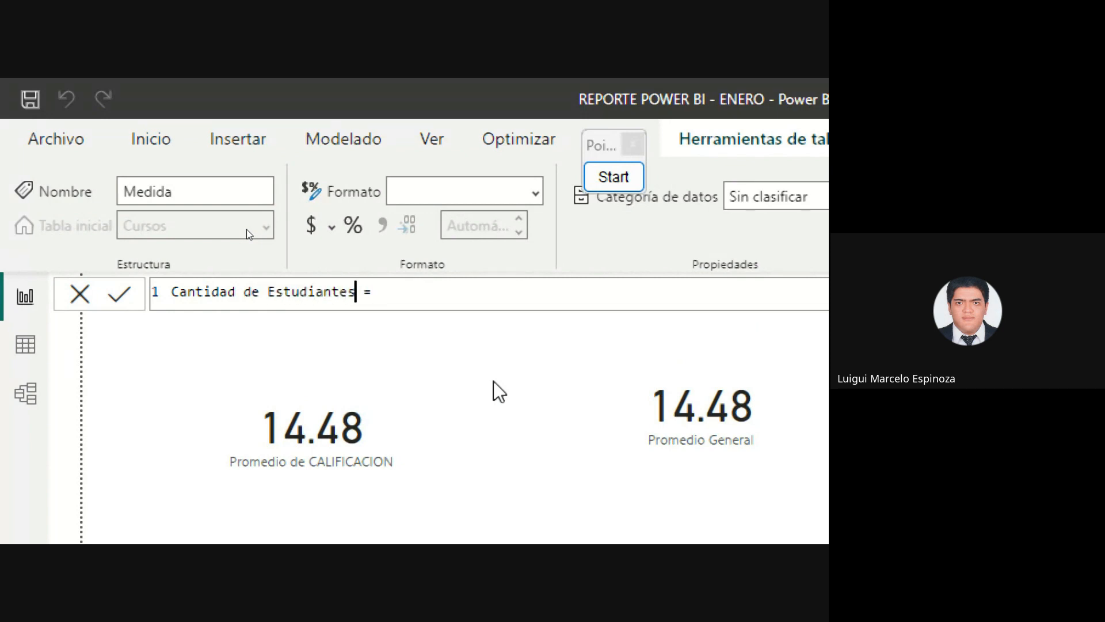
# Enter the formula COUNT(Cursos[DNI]) after the equals sign
pyautogui.click(498, 300)
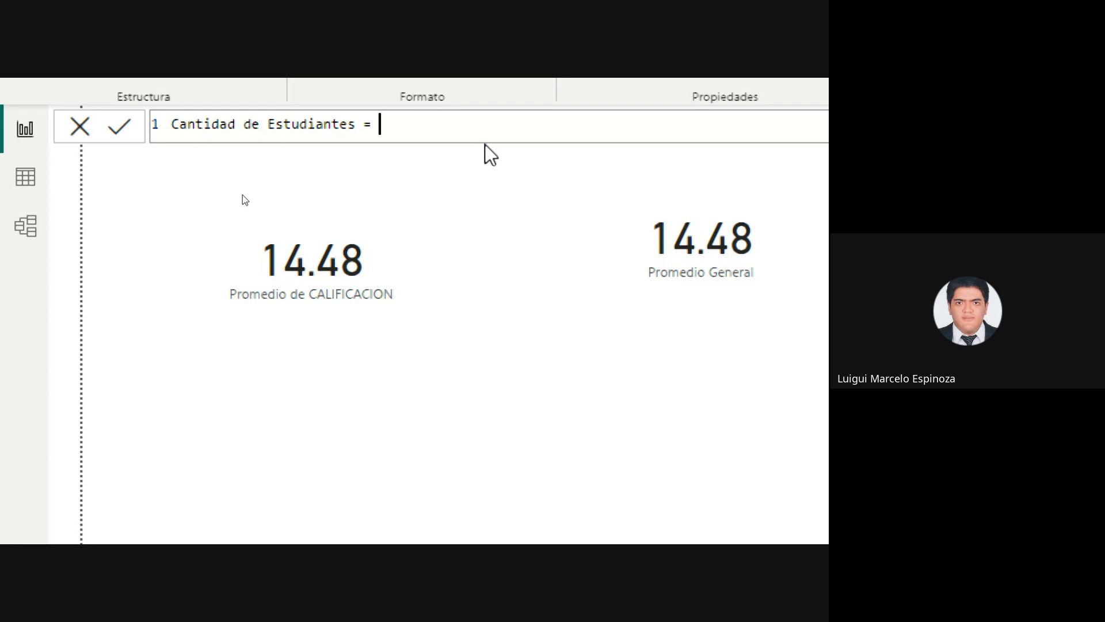
pyautogui.write('COUNT')
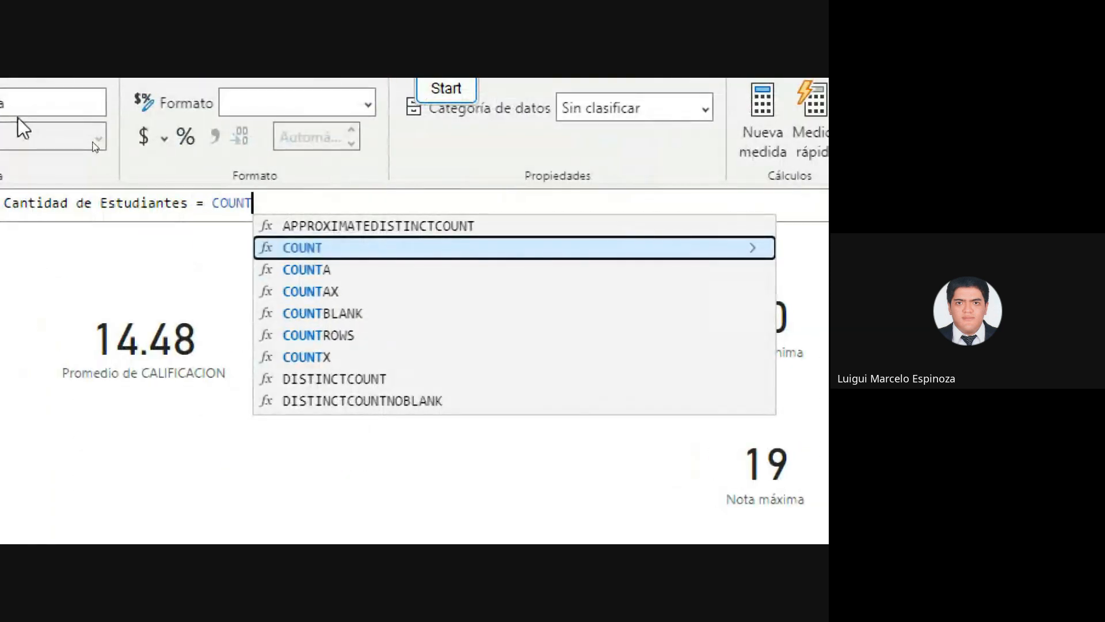
pyautogui.write('(')
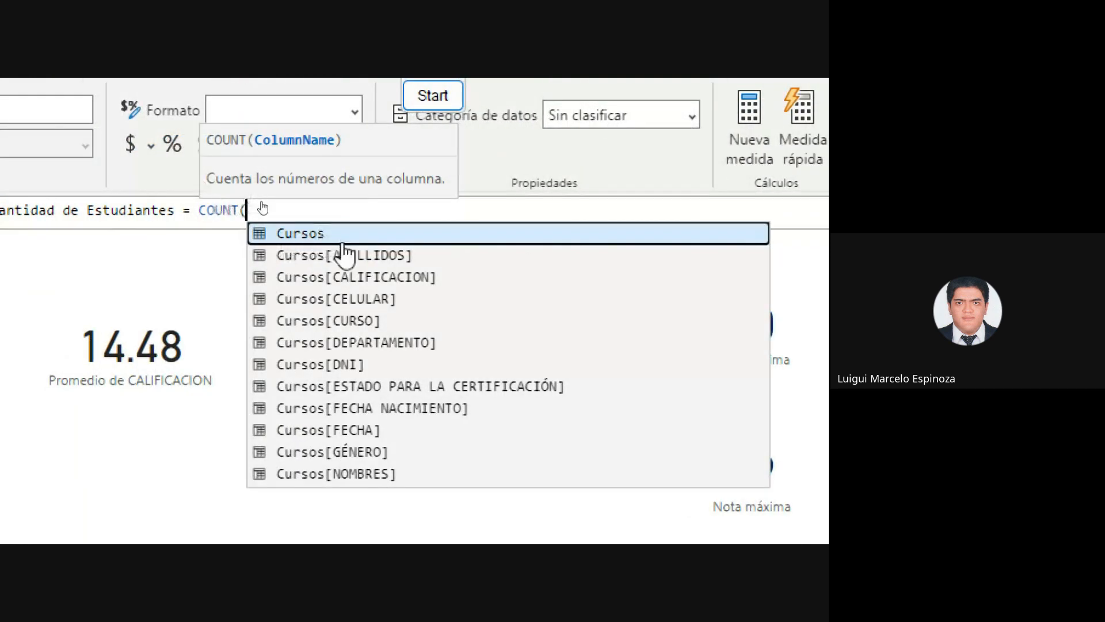
pyautogui.click(323, 369)
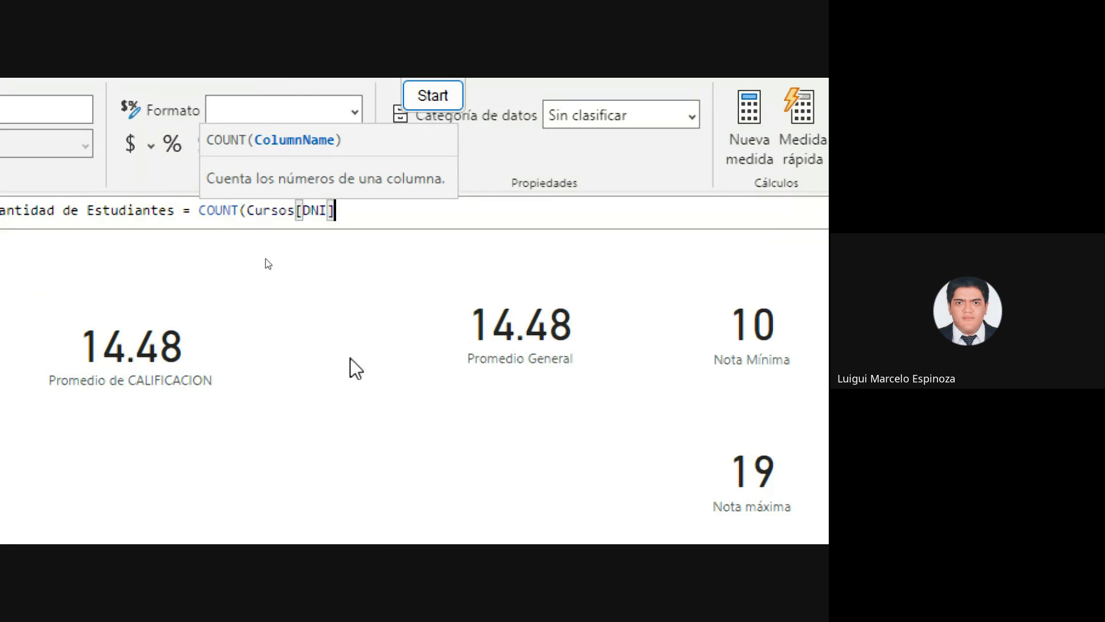
pyautogui.write(')')
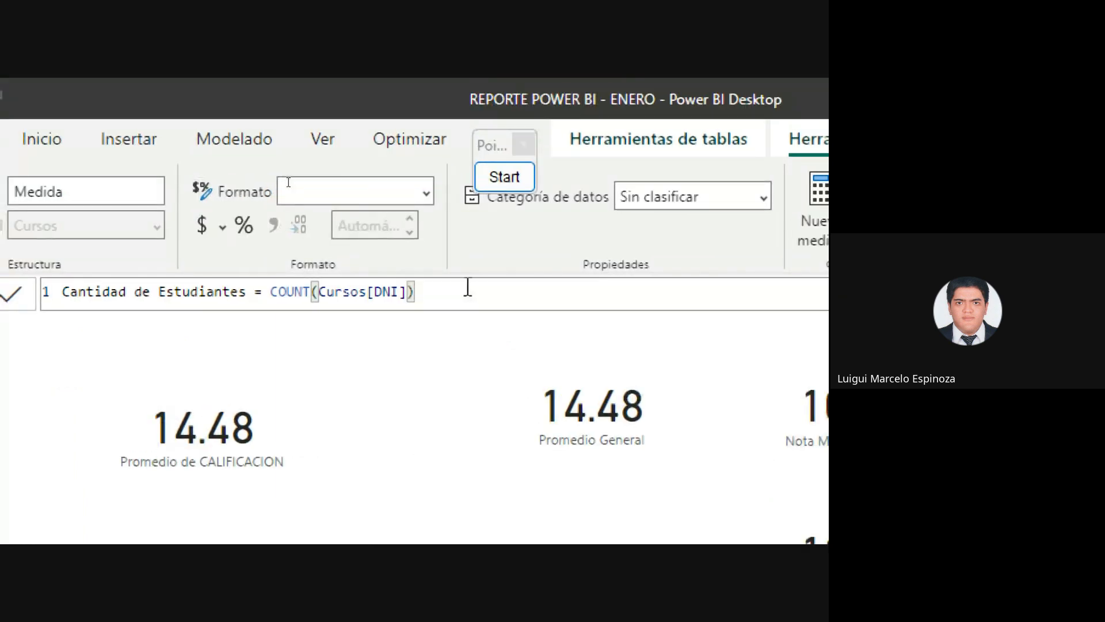
pyautogui.moveTo(467, 287); pyautogui.dragTo(7, 241)
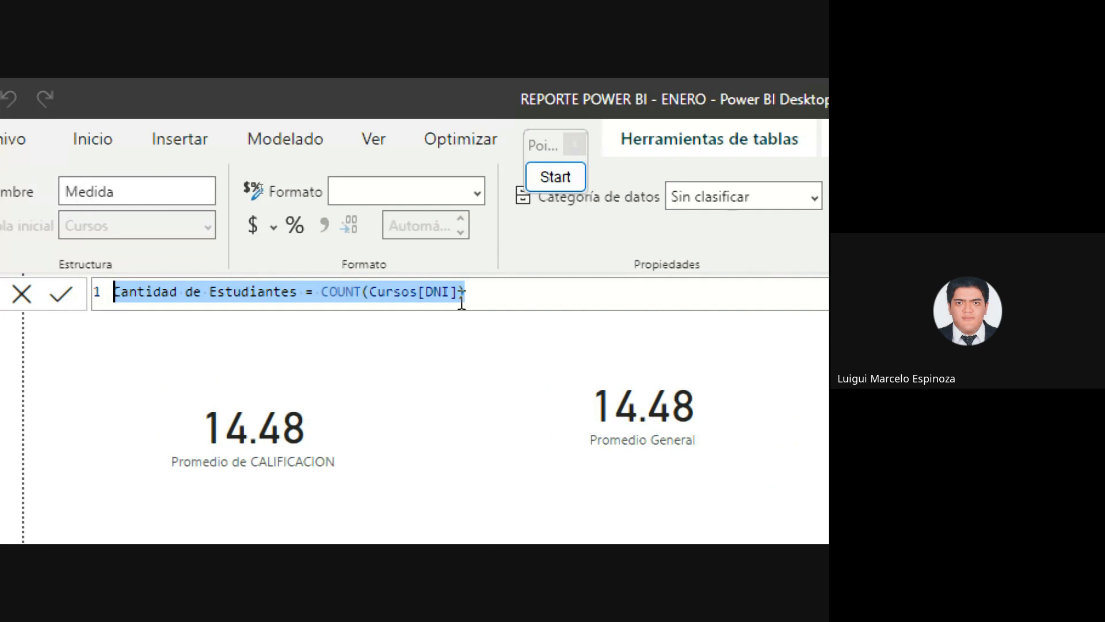
pyautogui.click(485, 292)
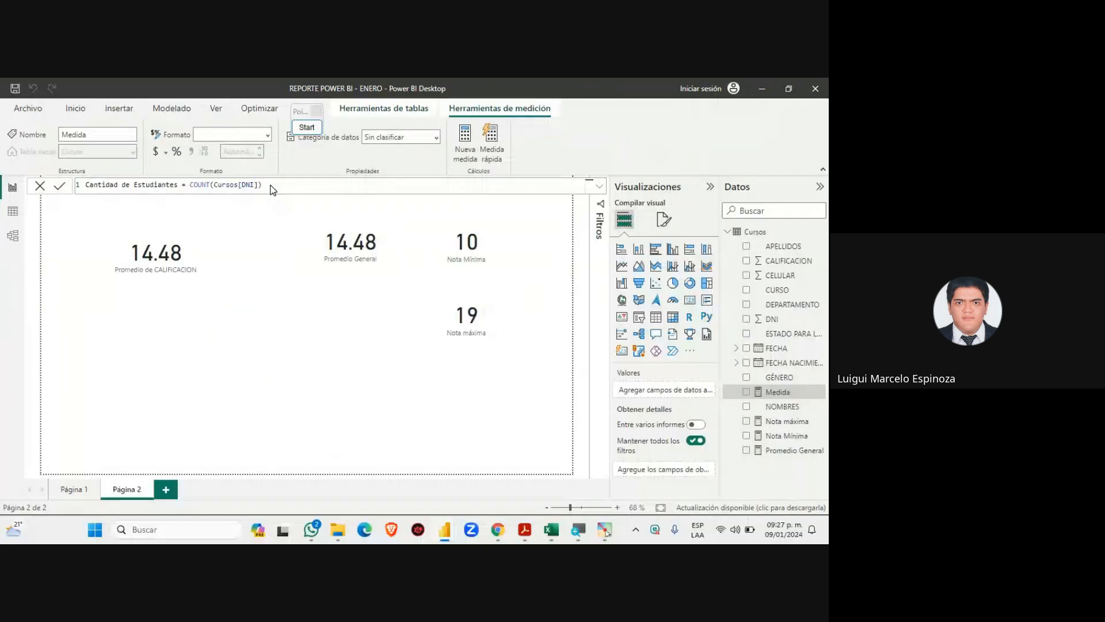
# Commit the measure and add a card beside Promedio General showing Cantidad de Estudiantes (1131)
pyautogui.press('Return')
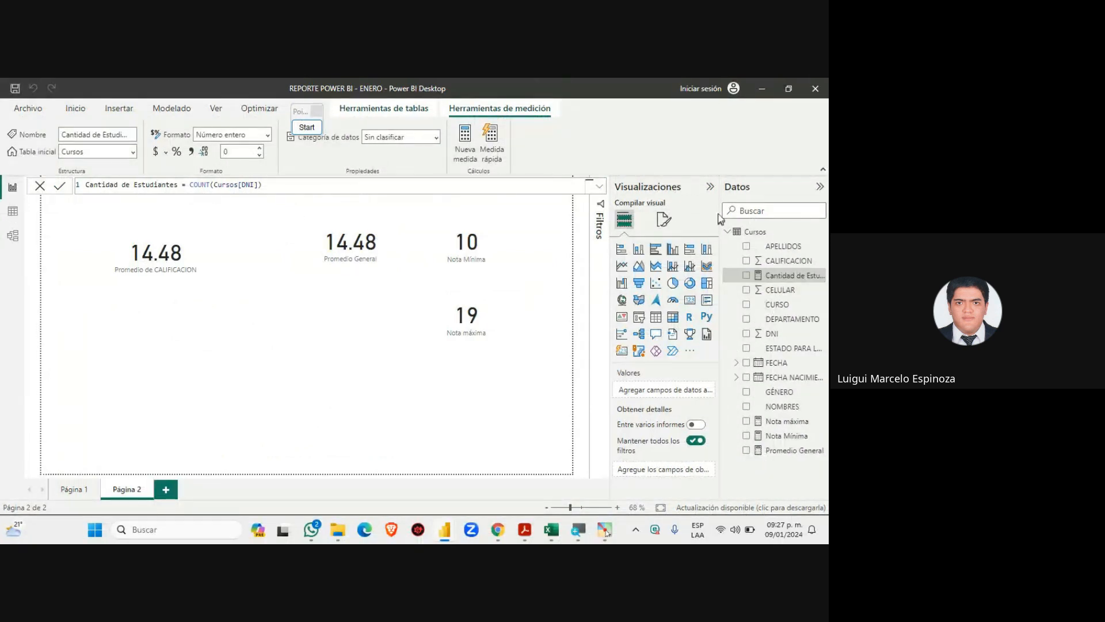
pyautogui.moveTo(706, 187); pyautogui.dragTo(682, 186)
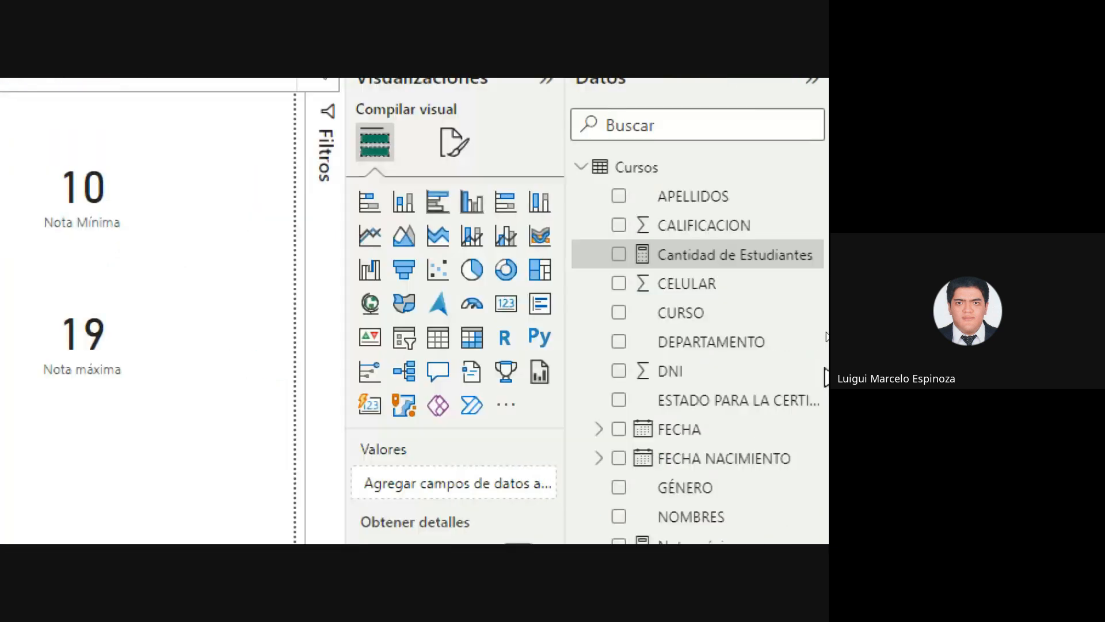
pyautogui.click(506, 305)
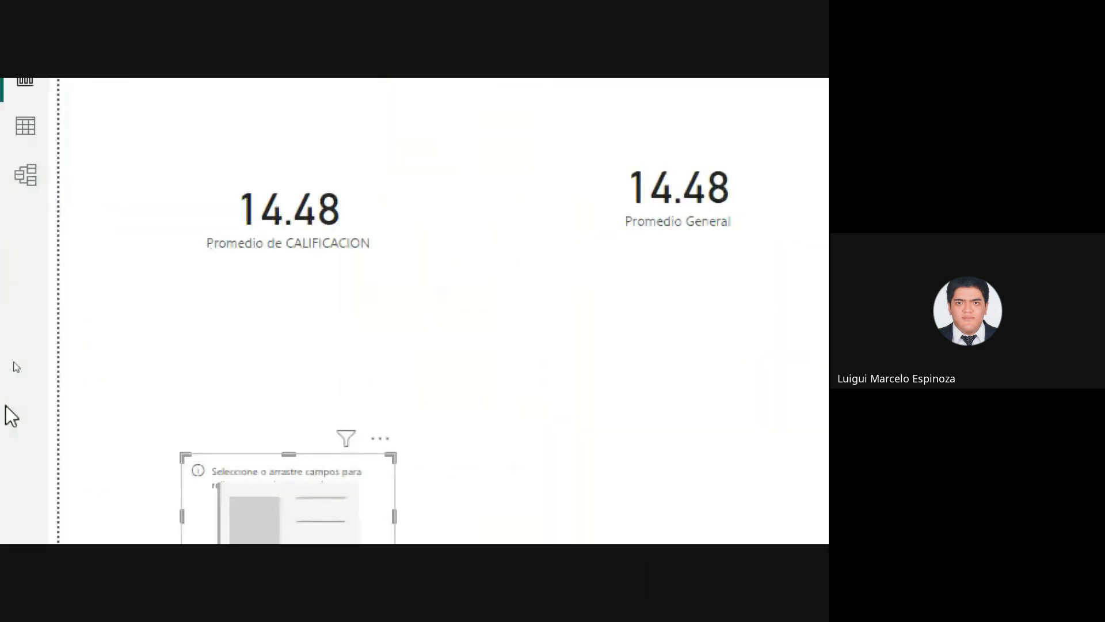
pyautogui.moveTo(333, 482); pyautogui.dragTo(660, 330)
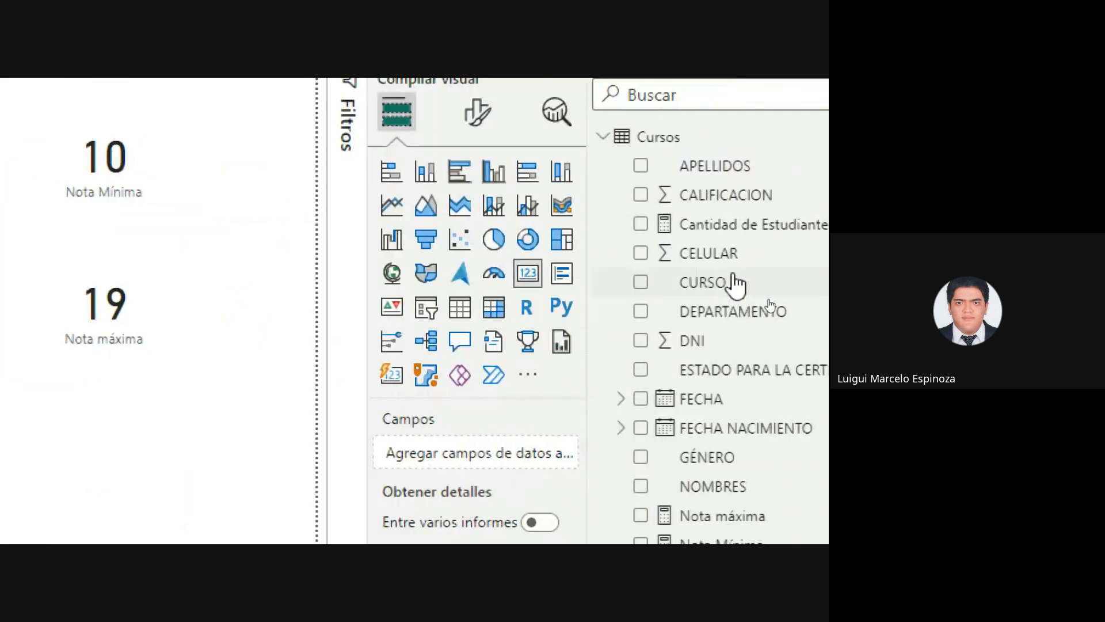
pyautogui.click(645, 224)
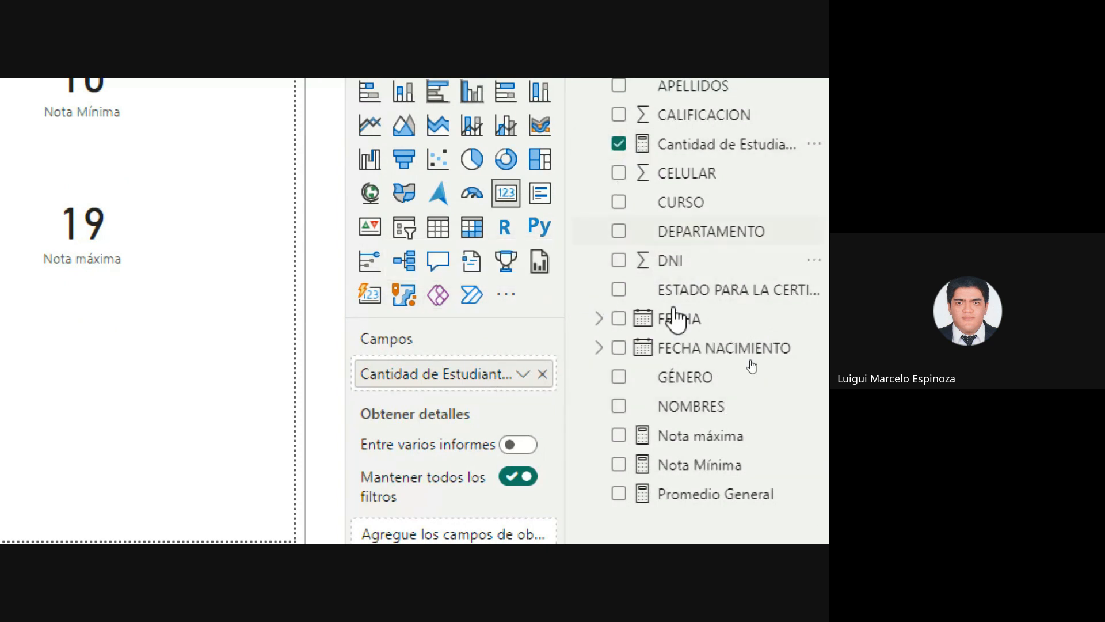
# Build a compact table of Cantidad de Estudiantes by GÉNERO: FEMENINO 692, MASCULINO 439, total 1131
pyautogui.click(484, 459)
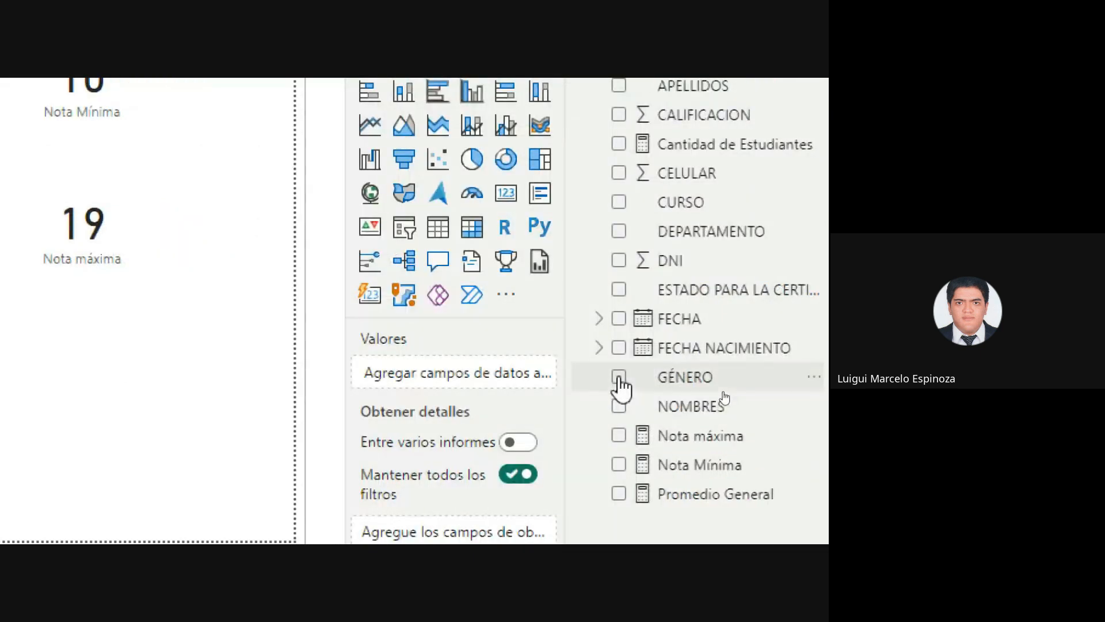
pyautogui.click(619, 377)
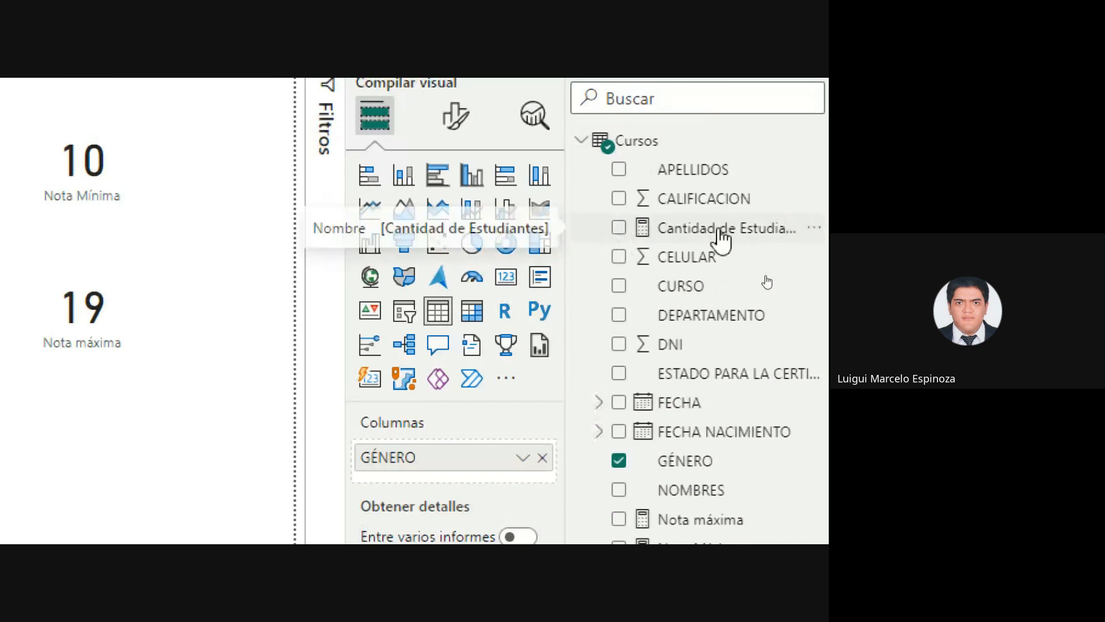
pyautogui.click(618, 228)
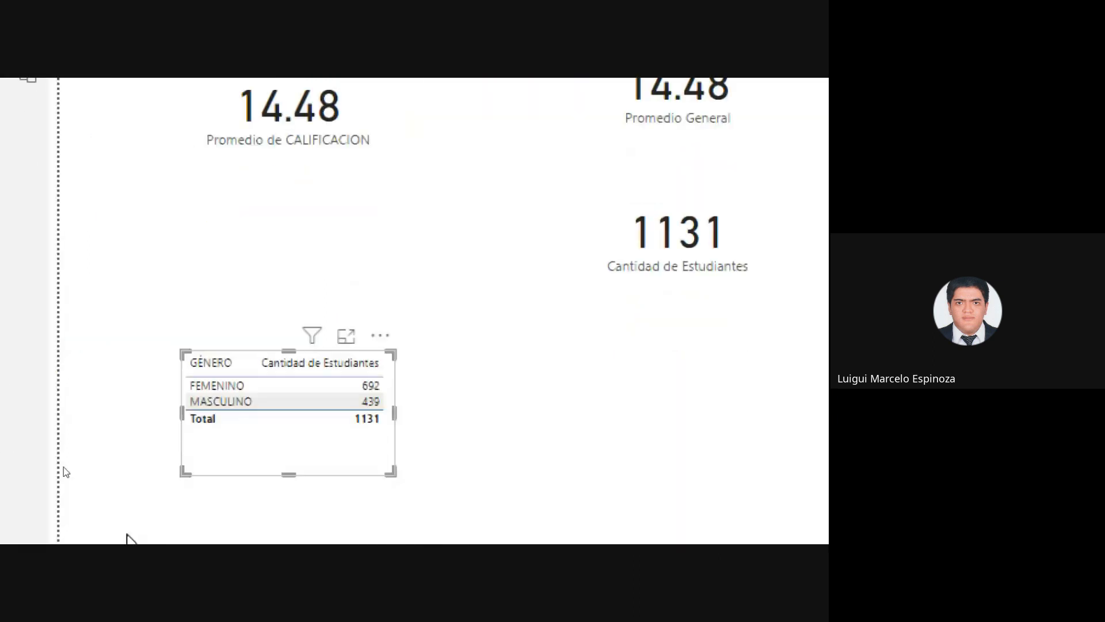
pyautogui.moveTo(287, 446); pyautogui.dragTo(289, 406)
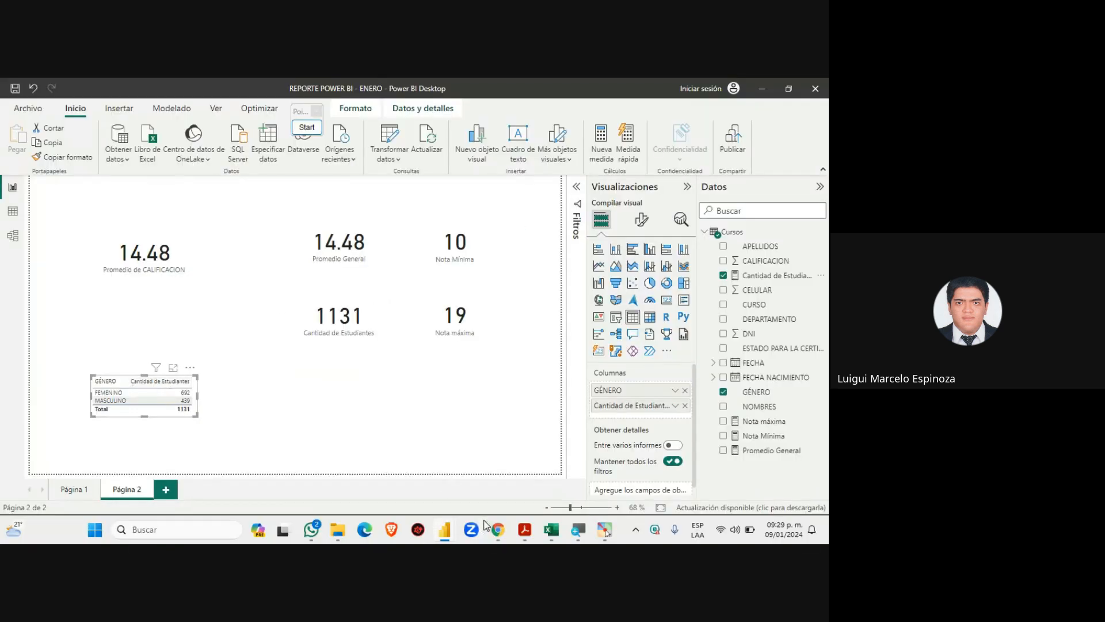
pyautogui.moveTo(491, 525)
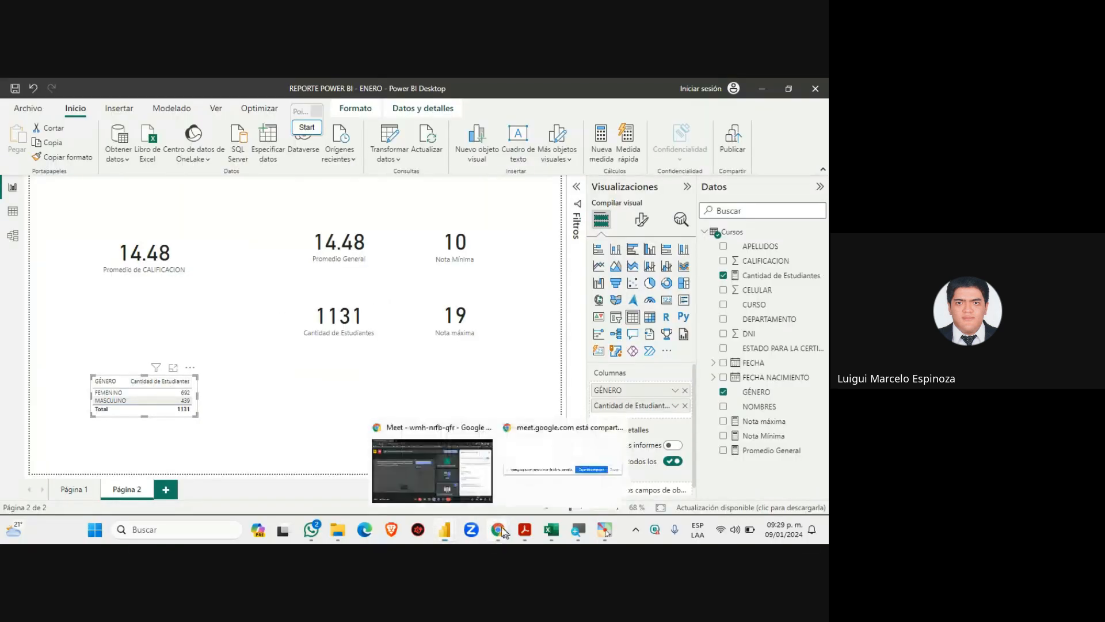
pyautogui.click(466, 471)
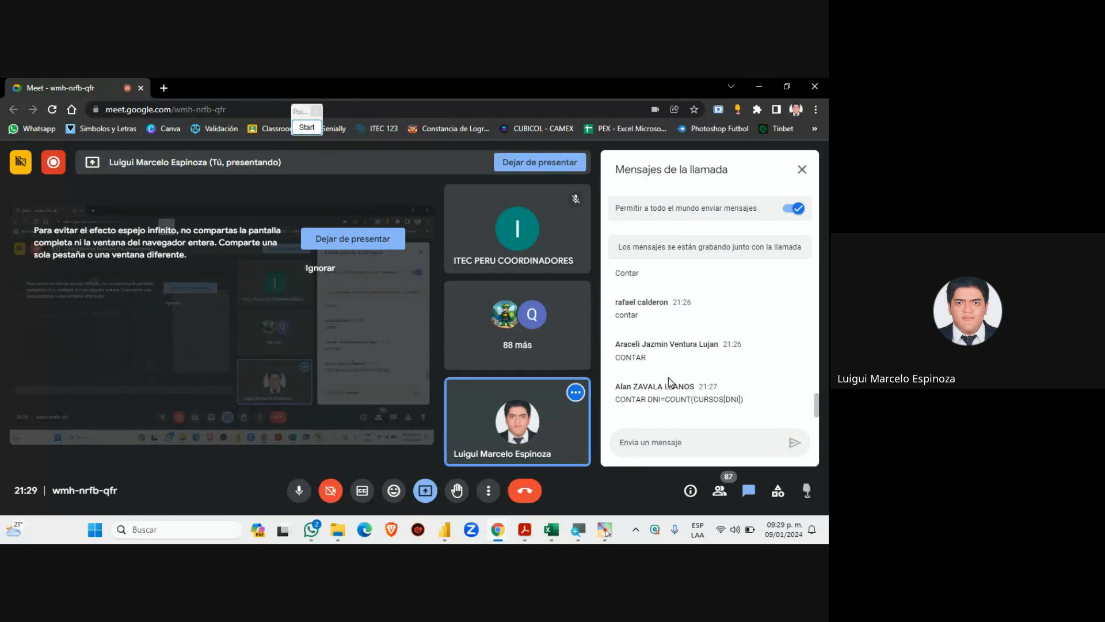
pyautogui.scroll(2, 670, 382)
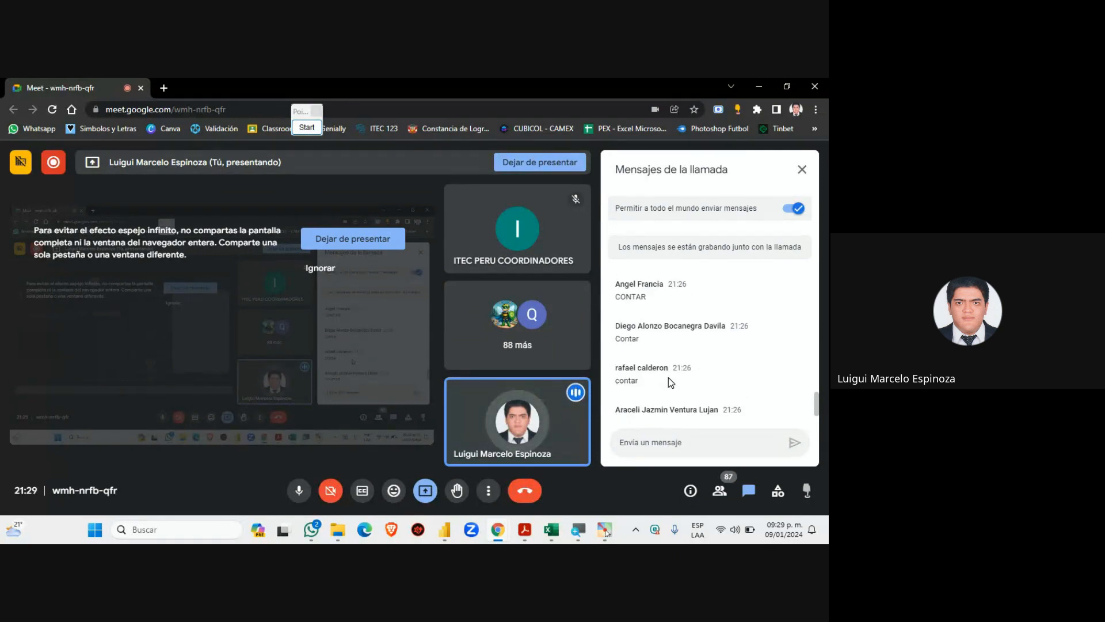
pyautogui.scroll(3, 669, 377)
pyautogui.scroll(-5, 668, 377)
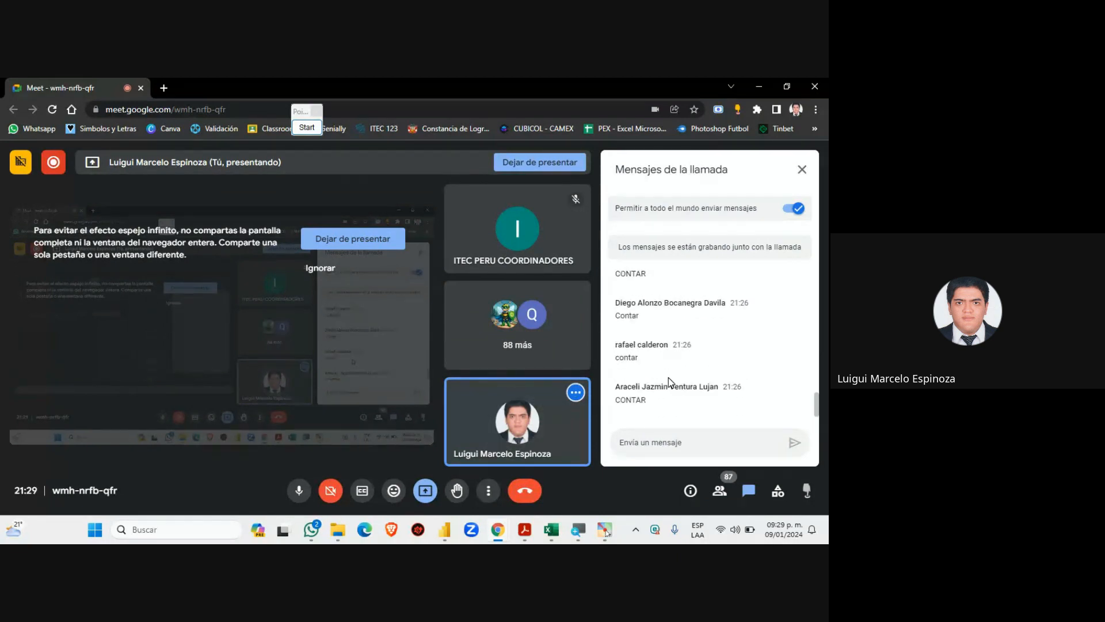
pyautogui.click(444, 529)
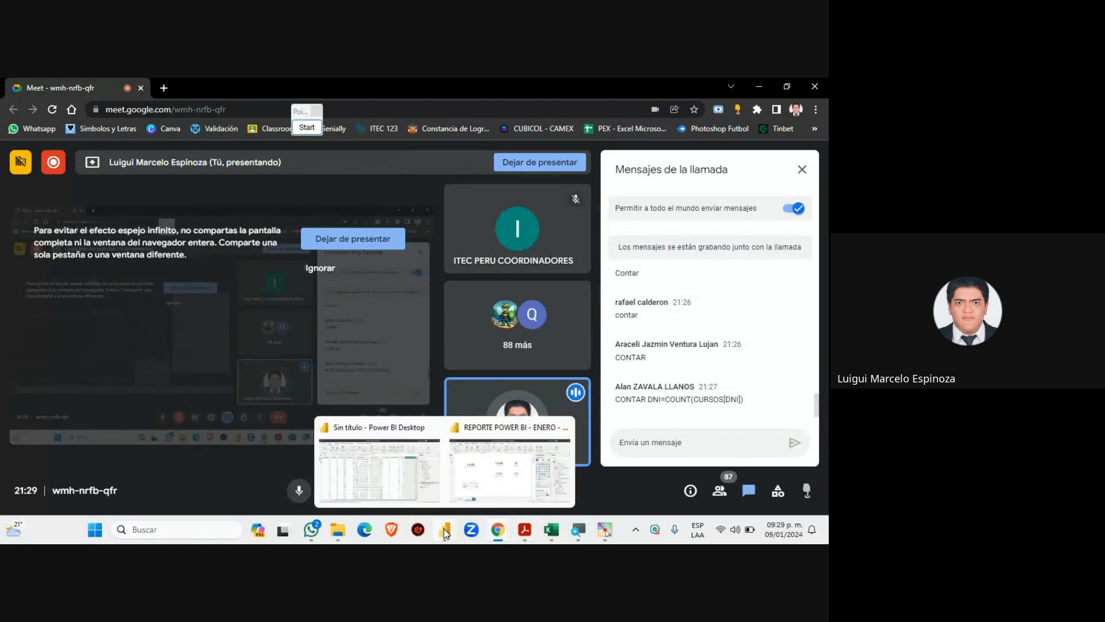
pyautogui.click(488, 475)
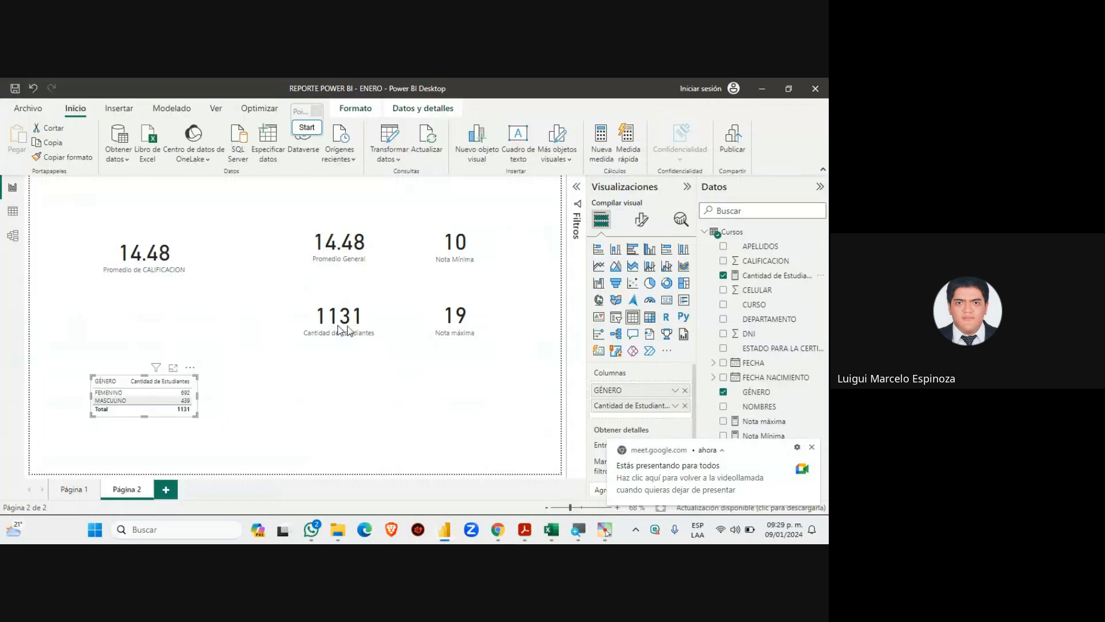
pyautogui.moveTo(496, 527)
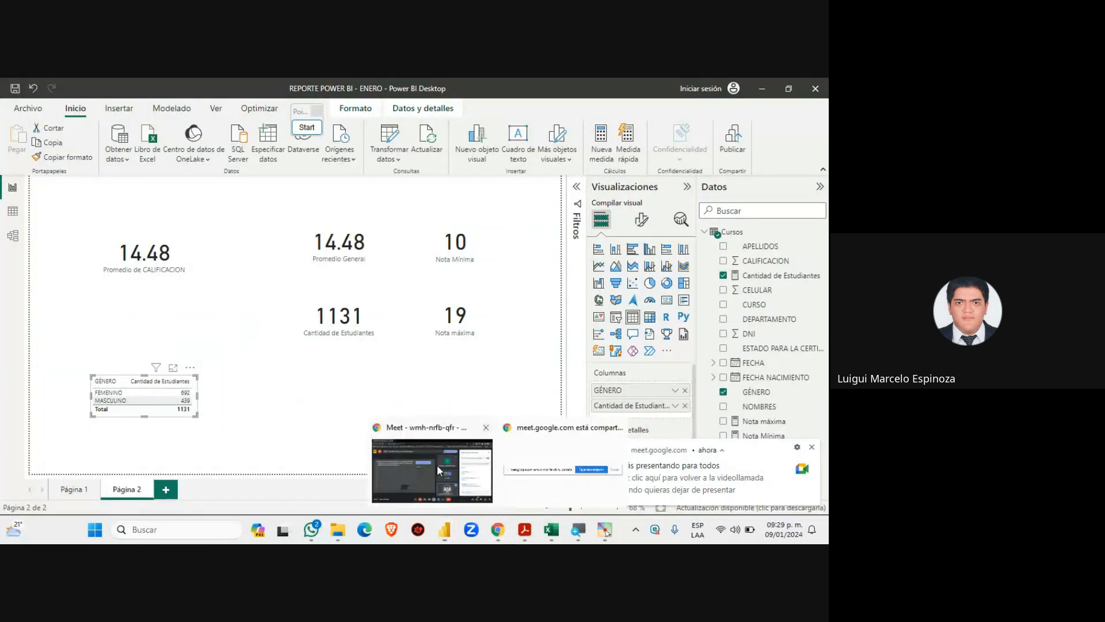
pyautogui.click(436, 465)
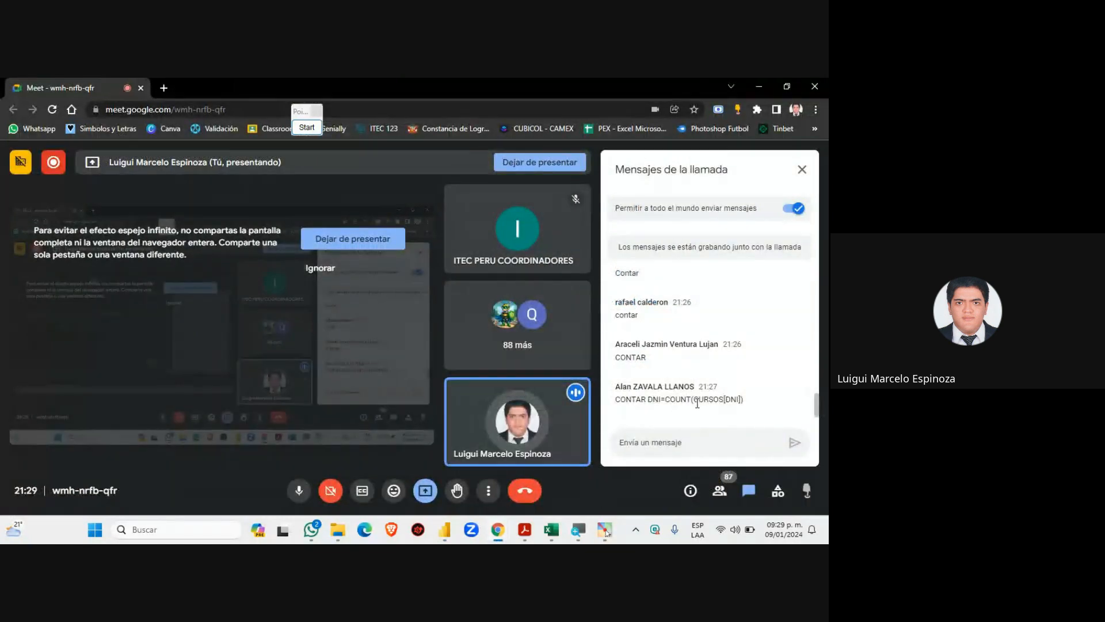
pyautogui.click(526, 531)
pyautogui.click(552, 531)
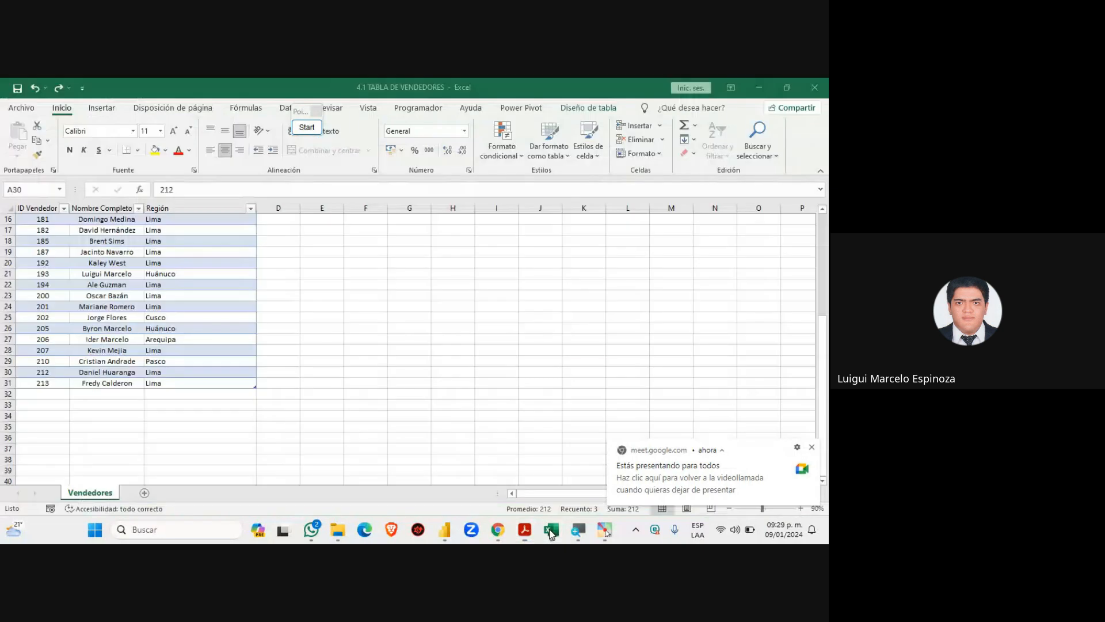
pyautogui.click(498, 533)
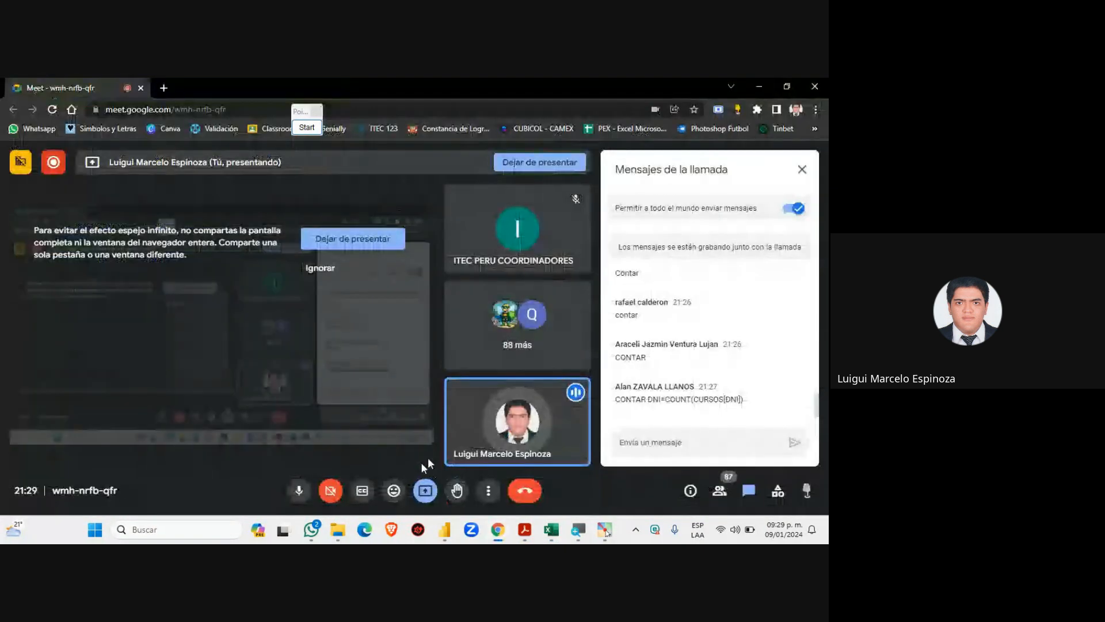
pyautogui.moveTo(445, 530)
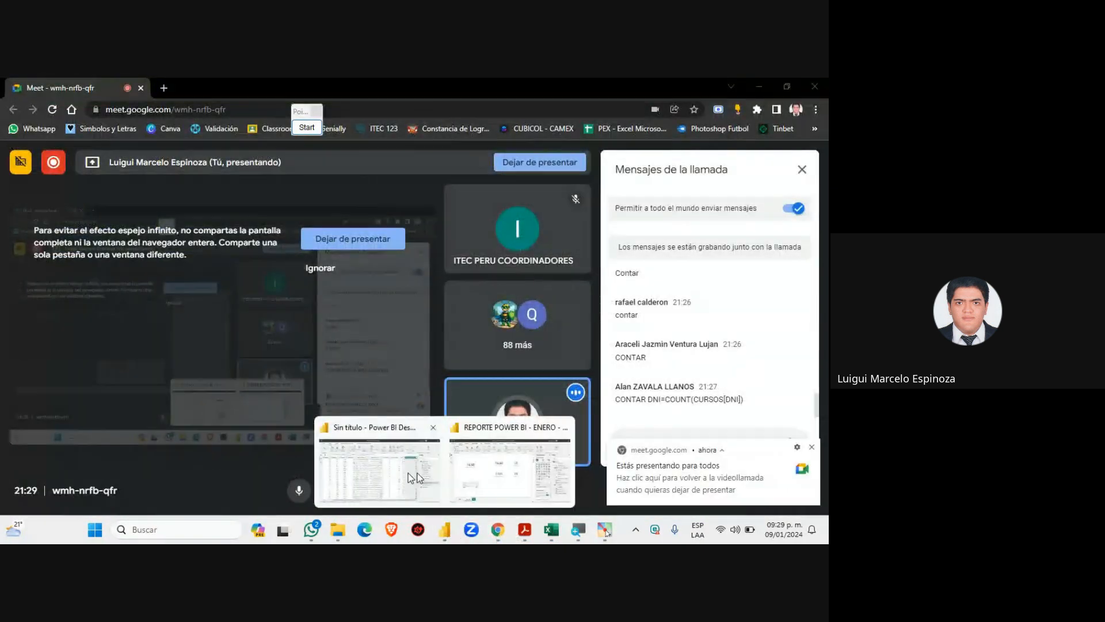
pyautogui.click(490, 469)
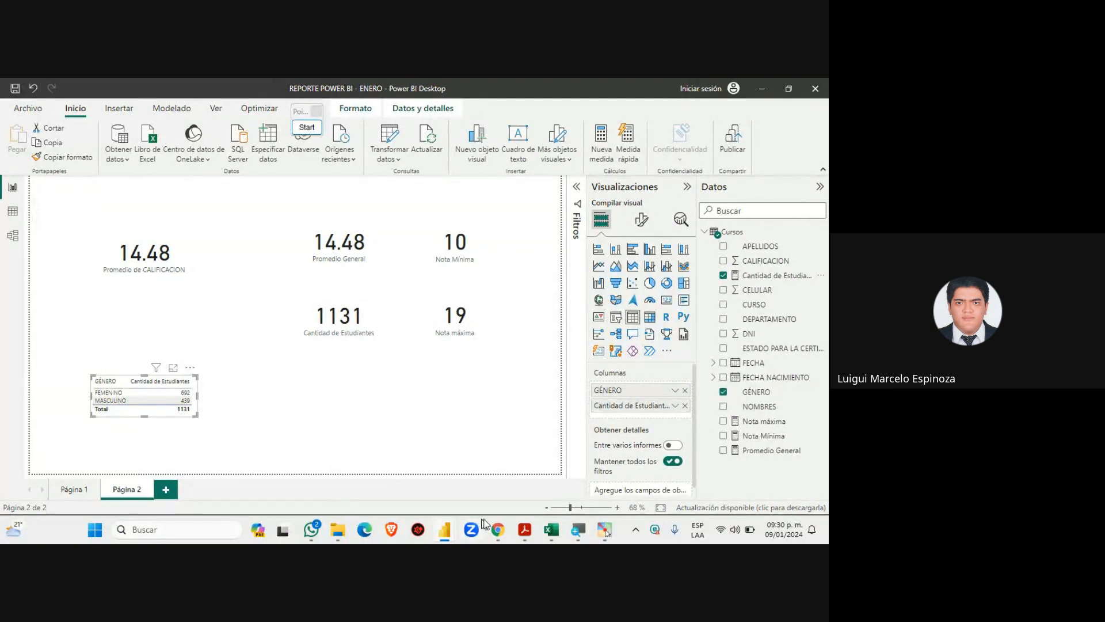
pyautogui.click(498, 530)
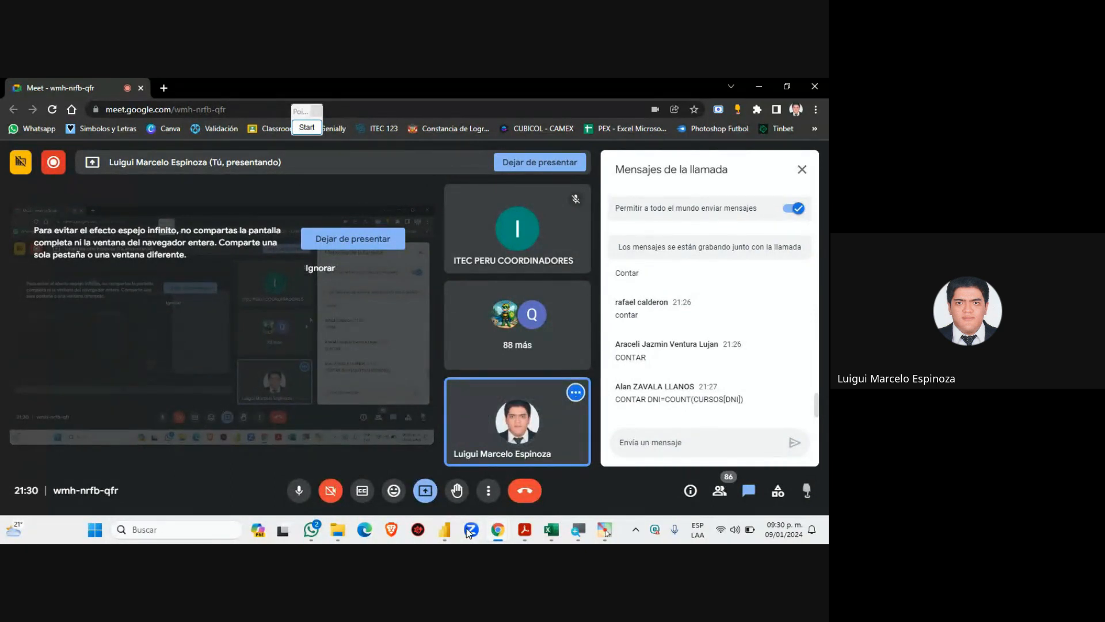
pyautogui.moveTo(444, 527)
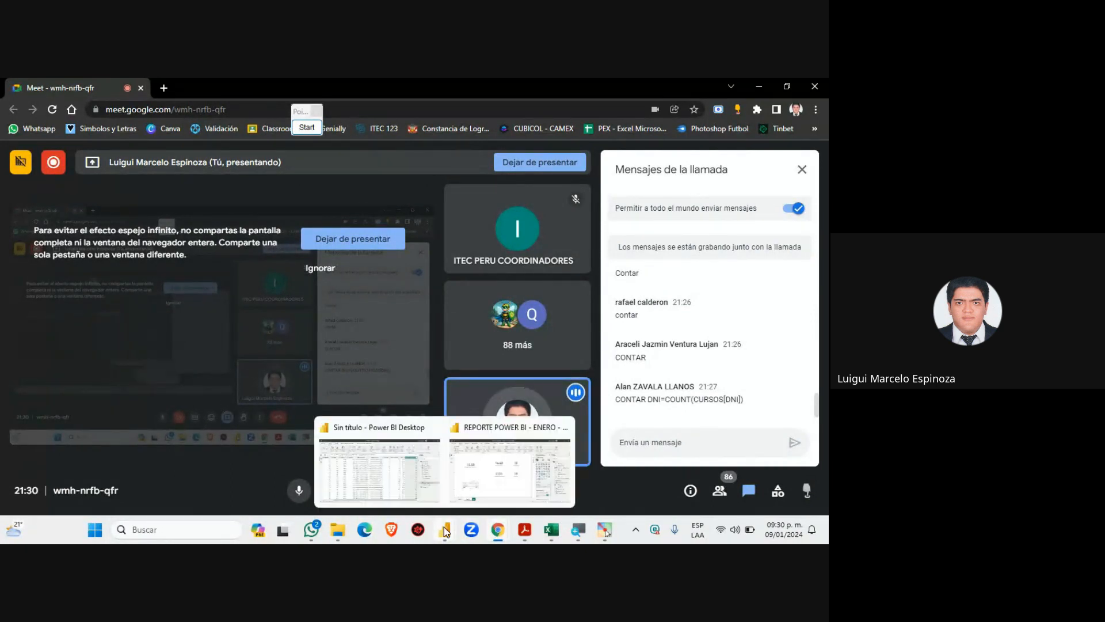
pyautogui.click(437, 489)
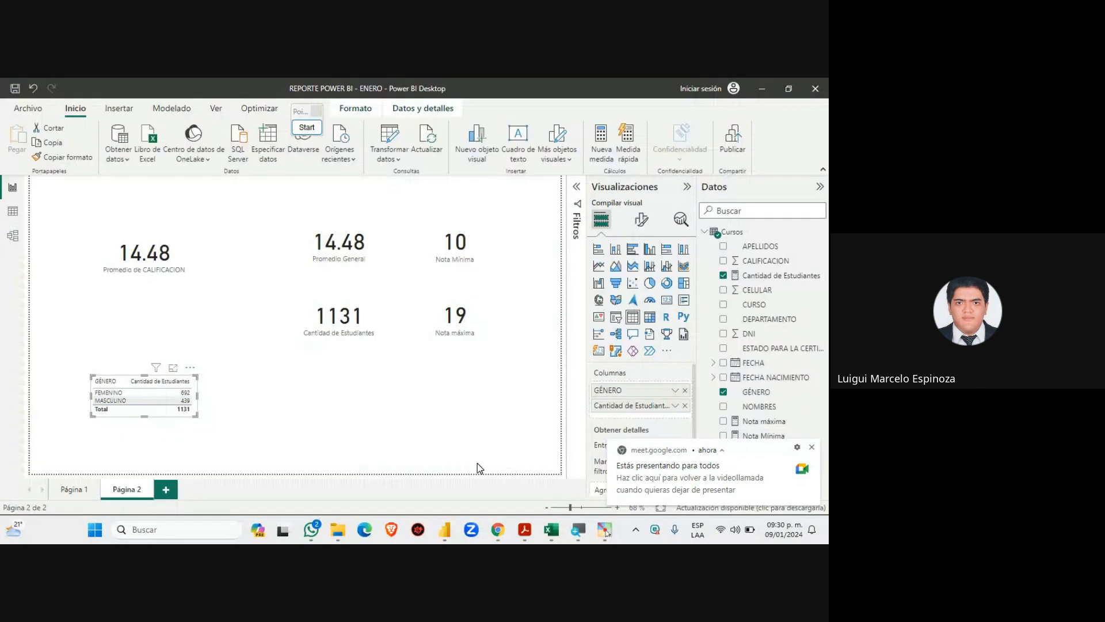
# Deselect the table, bring up the course PDF in Acrobat Reader and magnify the DAX slide
pyautogui.click(249, 403)
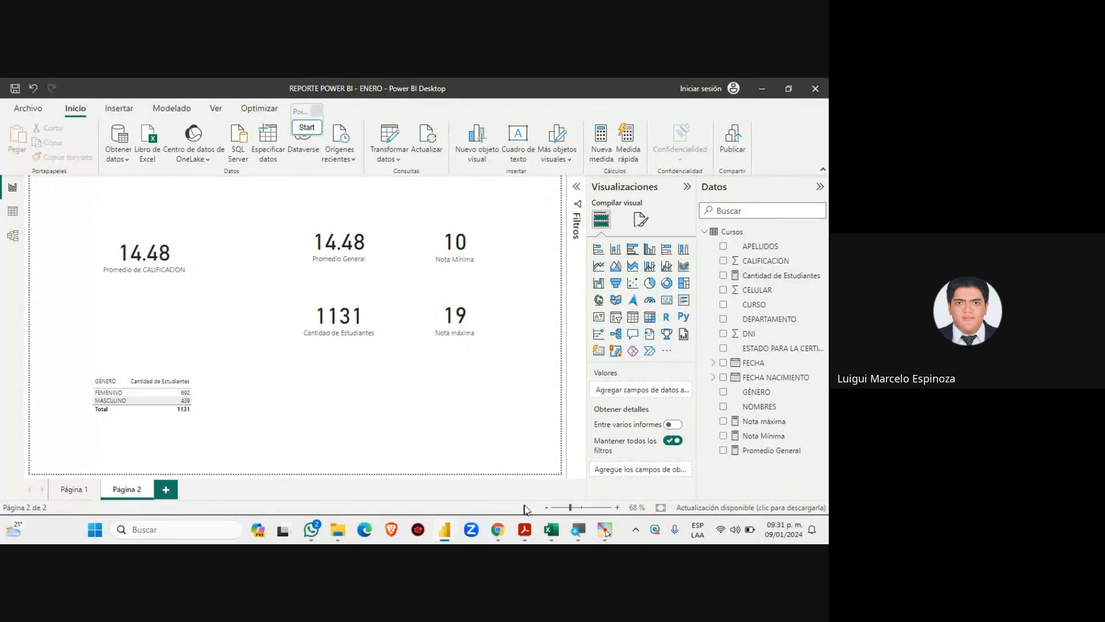
pyautogui.click(524, 529)
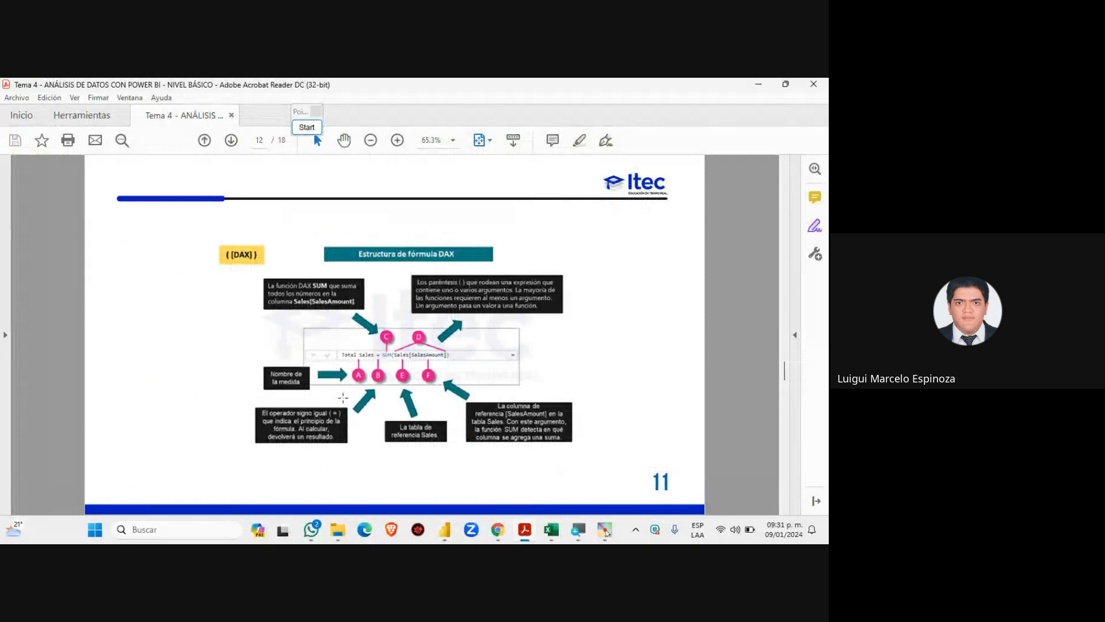
pyautogui.press('super+plus')
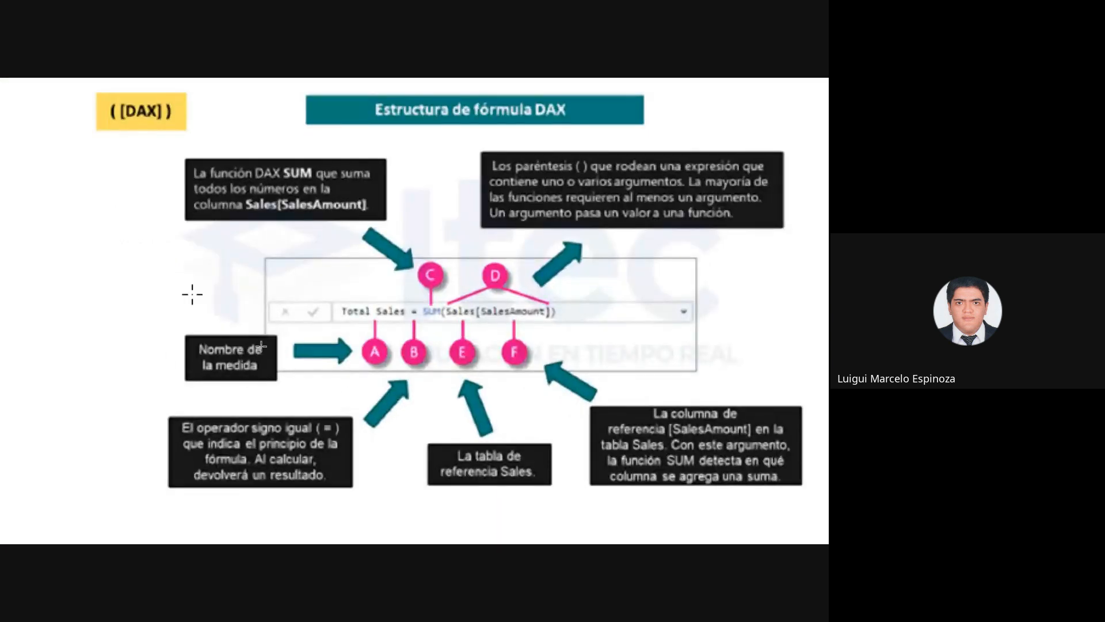